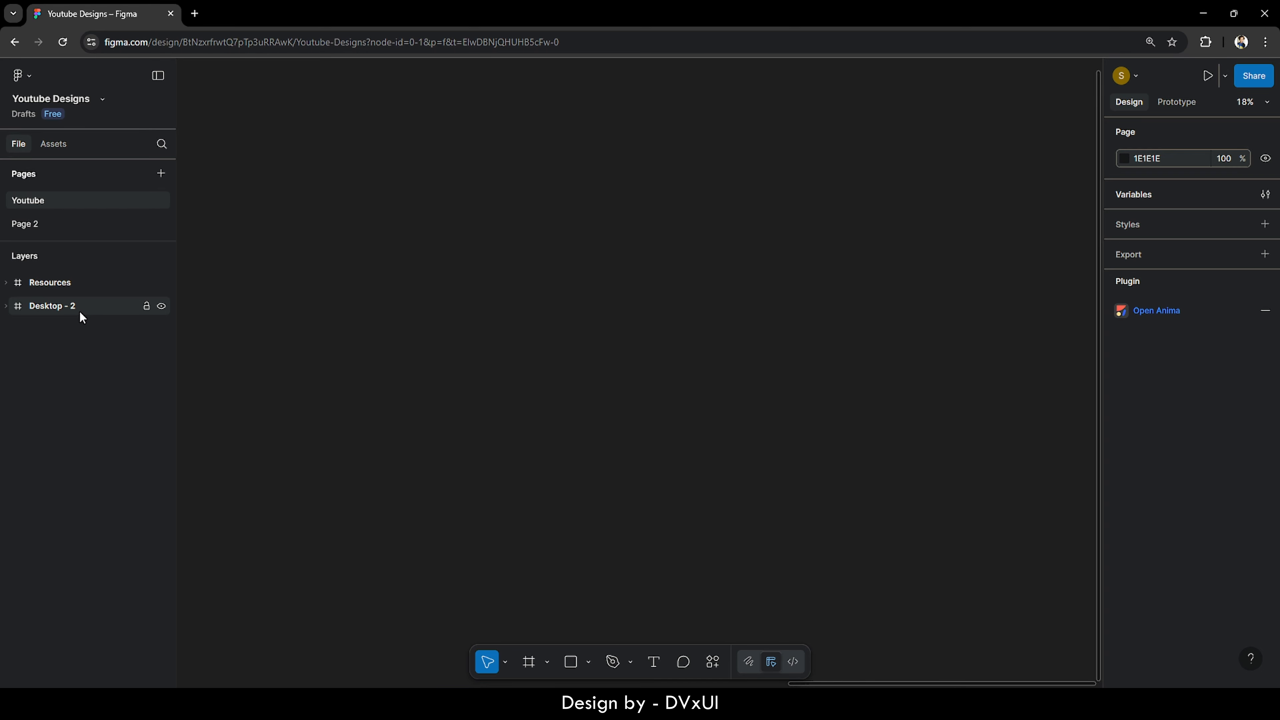
- Zoom from the Desktop - 2 frame to a close-up of the Resources frame
click(21, 312)
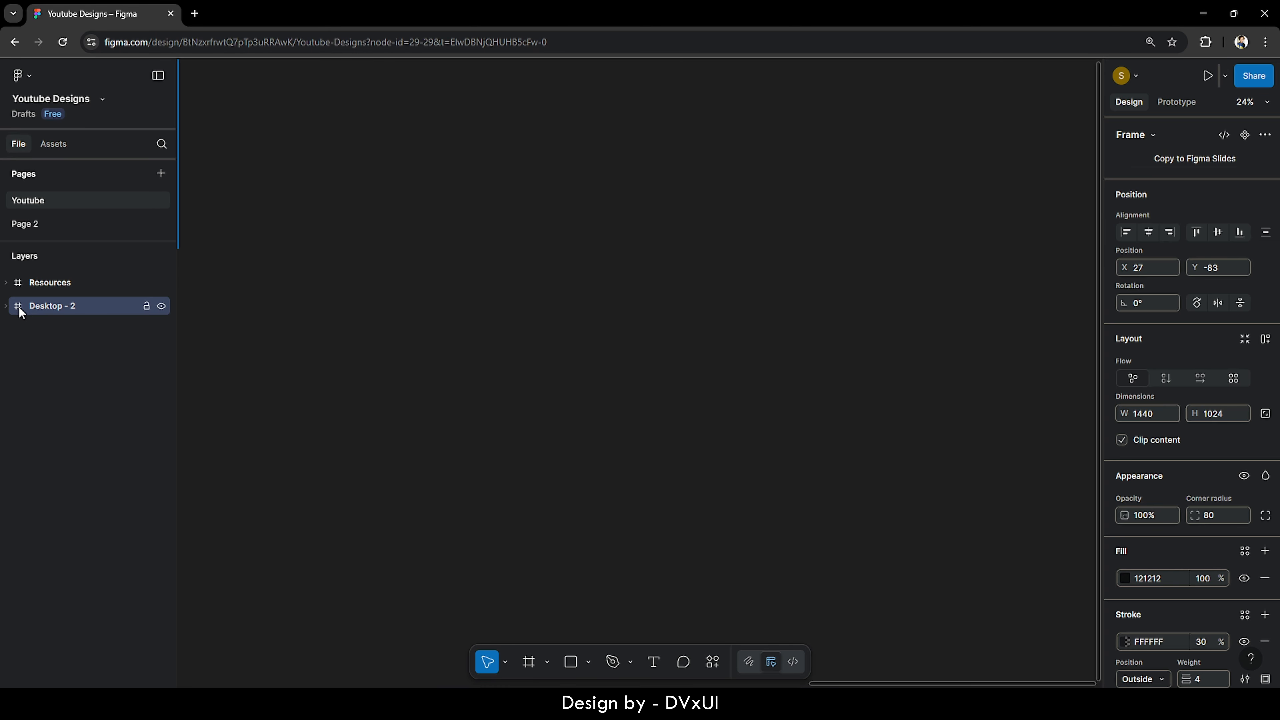
key(shift+2)
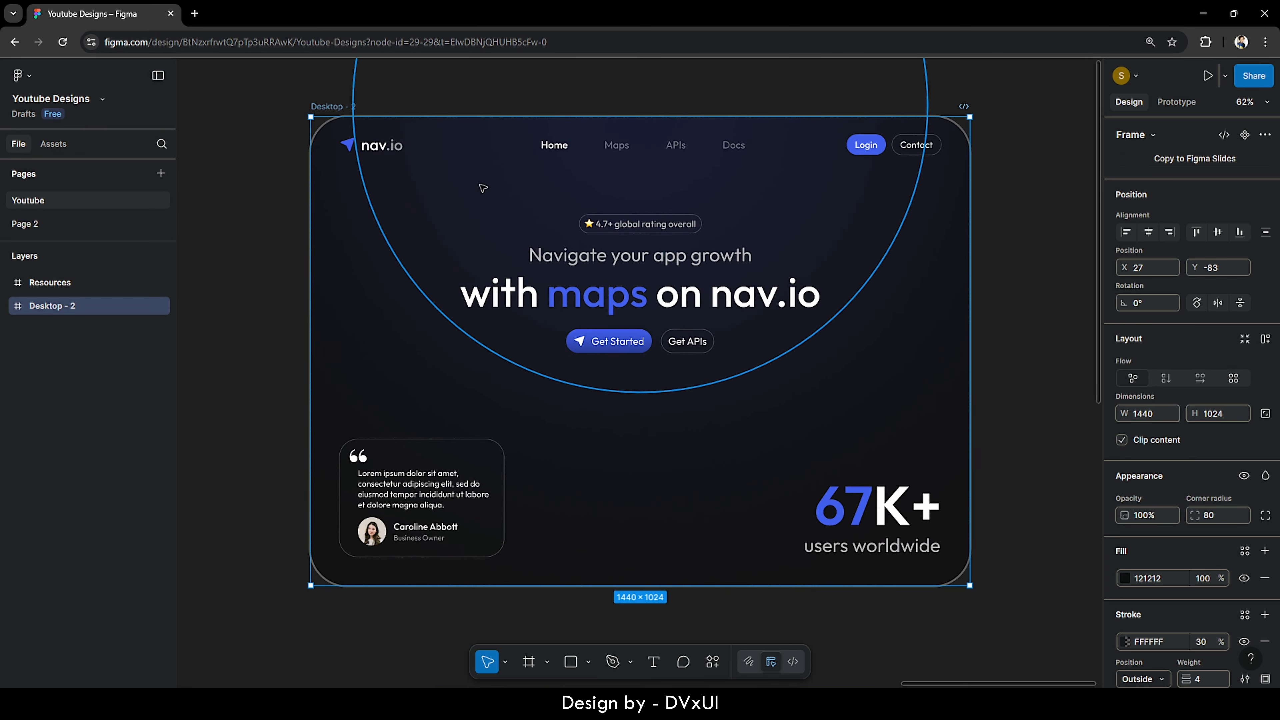
click(263, 161)
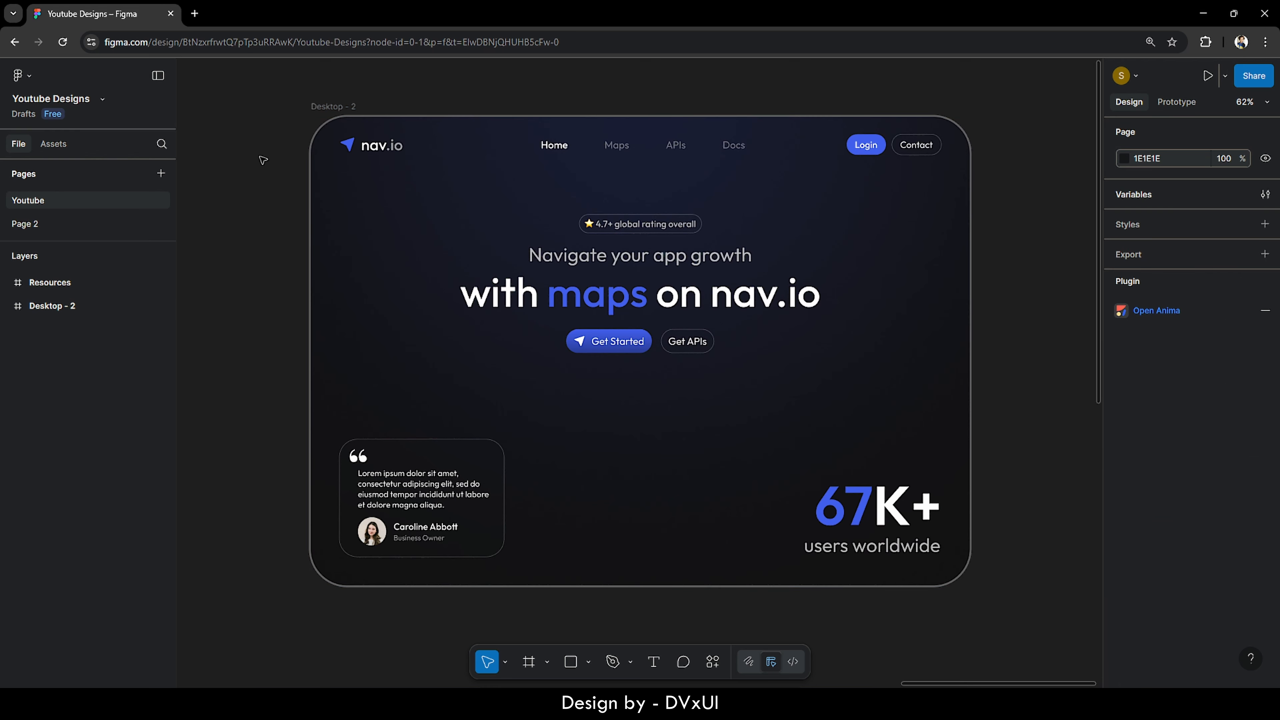
double_click(19, 286)
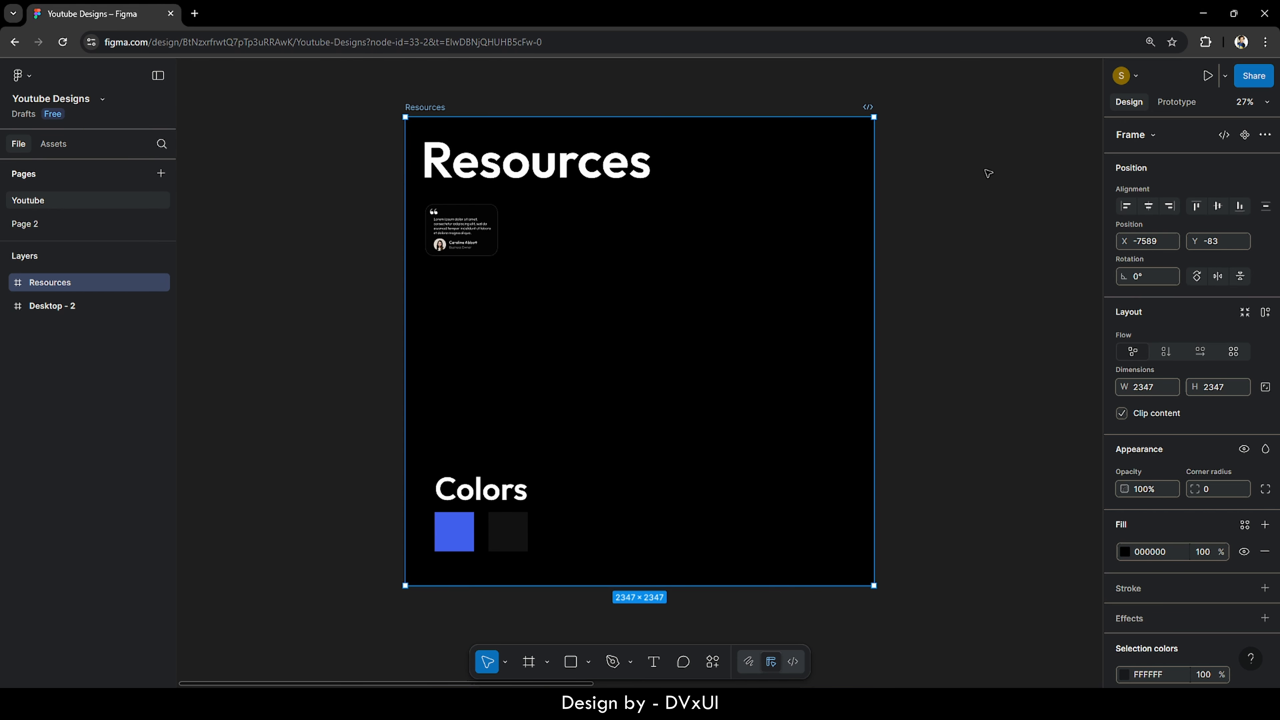
key(ctrl+equal)
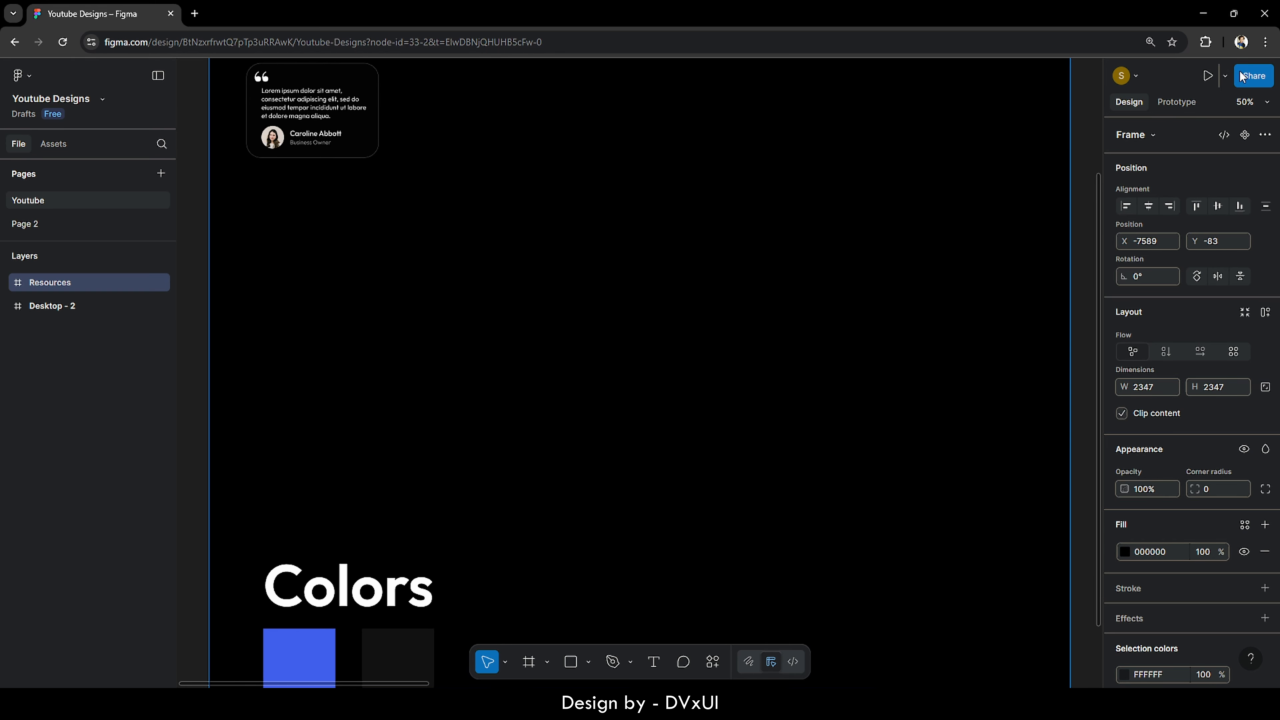
- Change Chrome's page zoom from 110% to 125% and return to the Figma canvas
click(1265, 43)
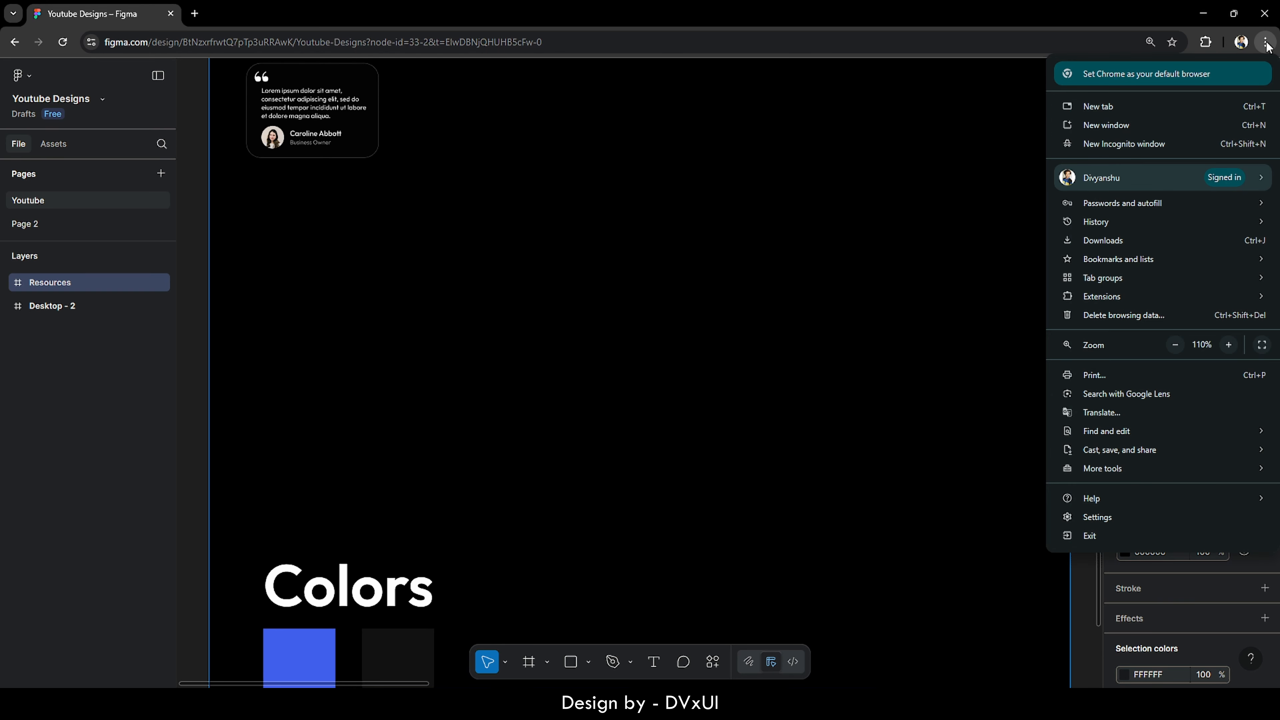
click(1228, 344)
click(1228, 344)
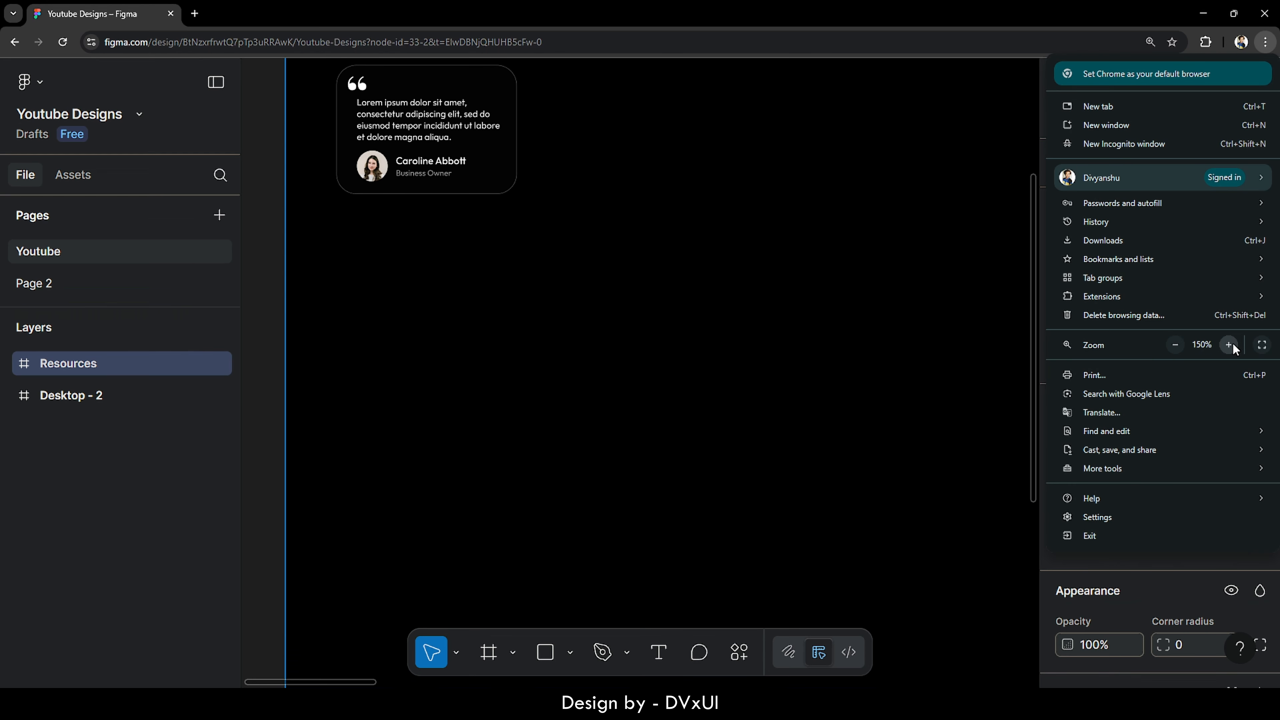
click(1178, 341)
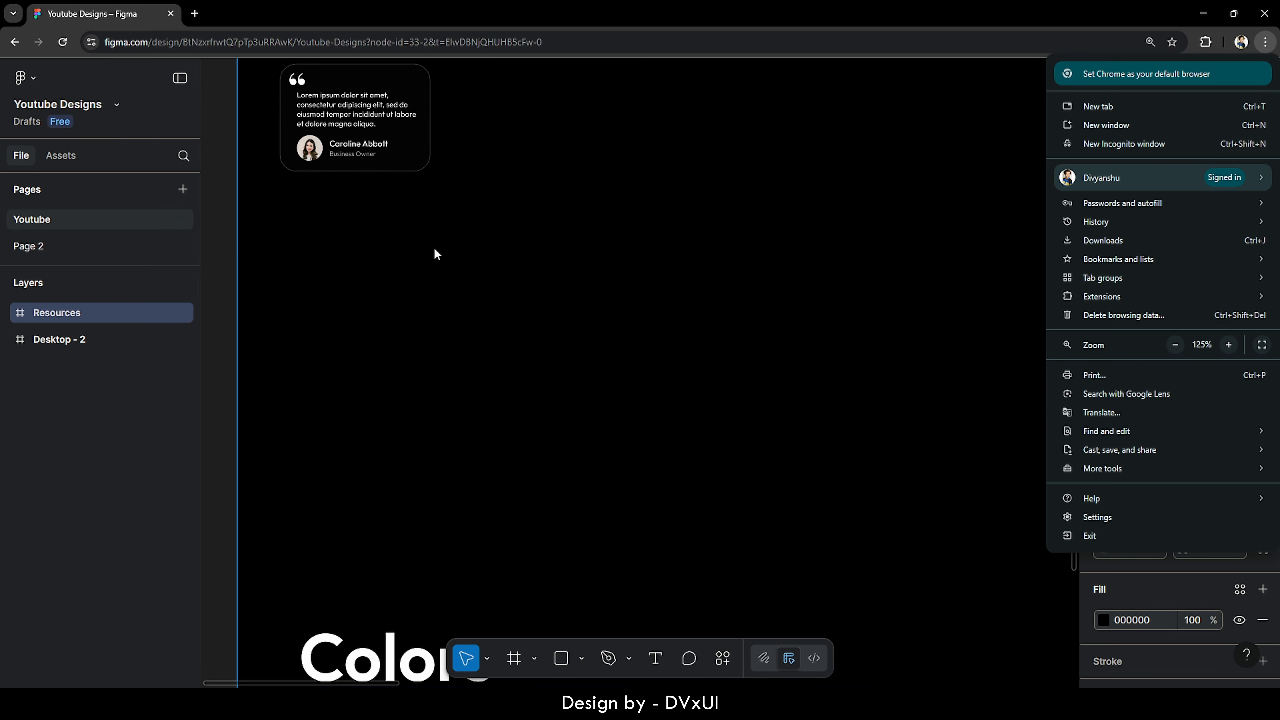
click(215, 223)
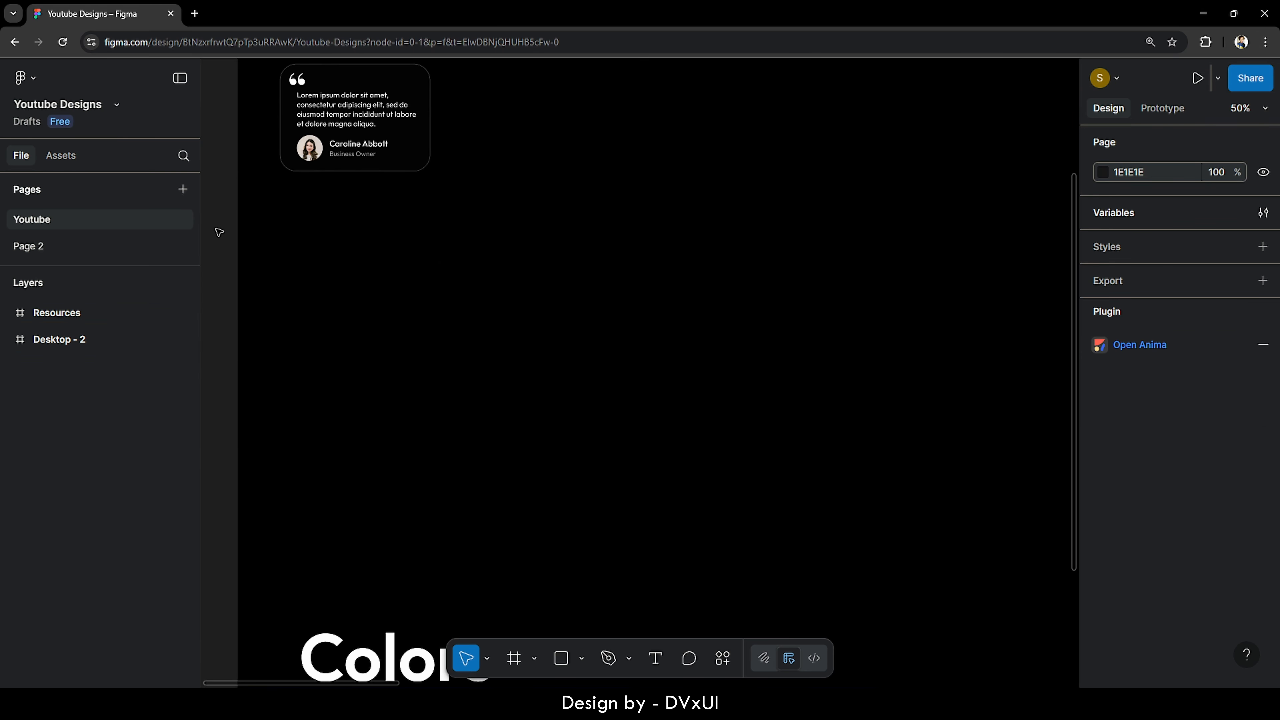
scroll(219, 232, down, 5)
scroll(220, 232, left, 2)
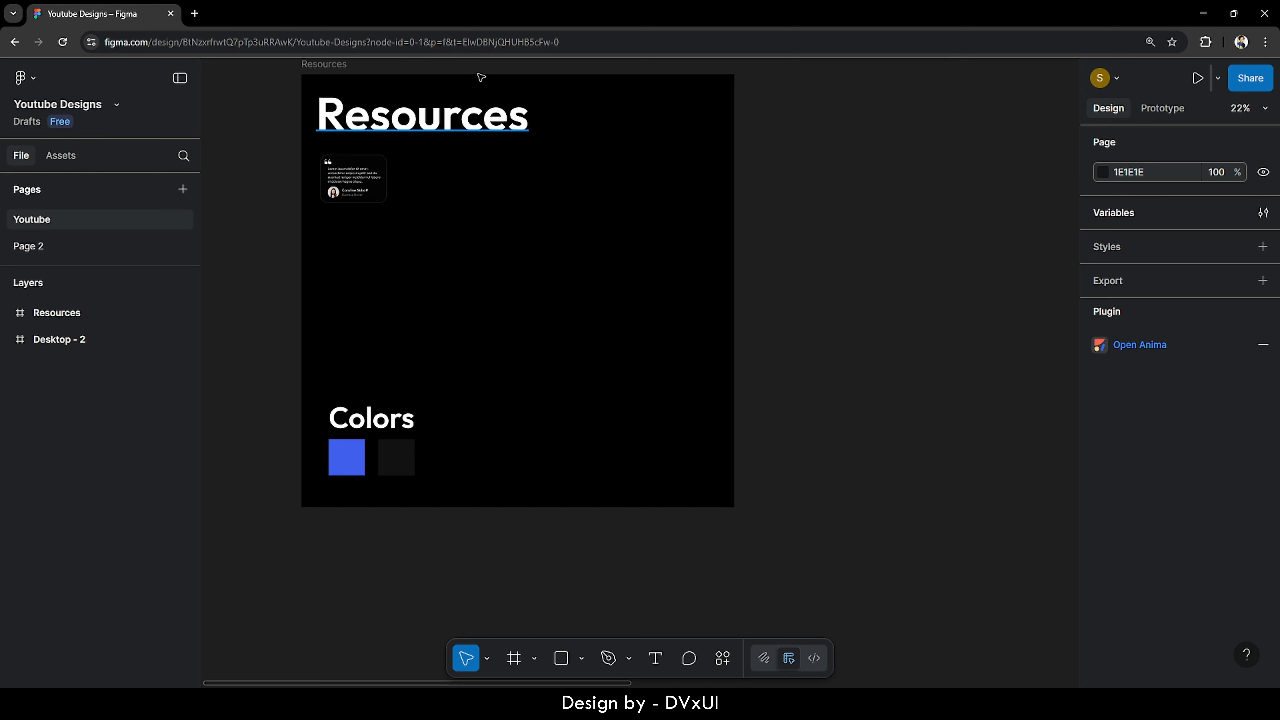
- Zoom to fit the Resources frame, then pan right to empty canvas beside it
click(323, 80)
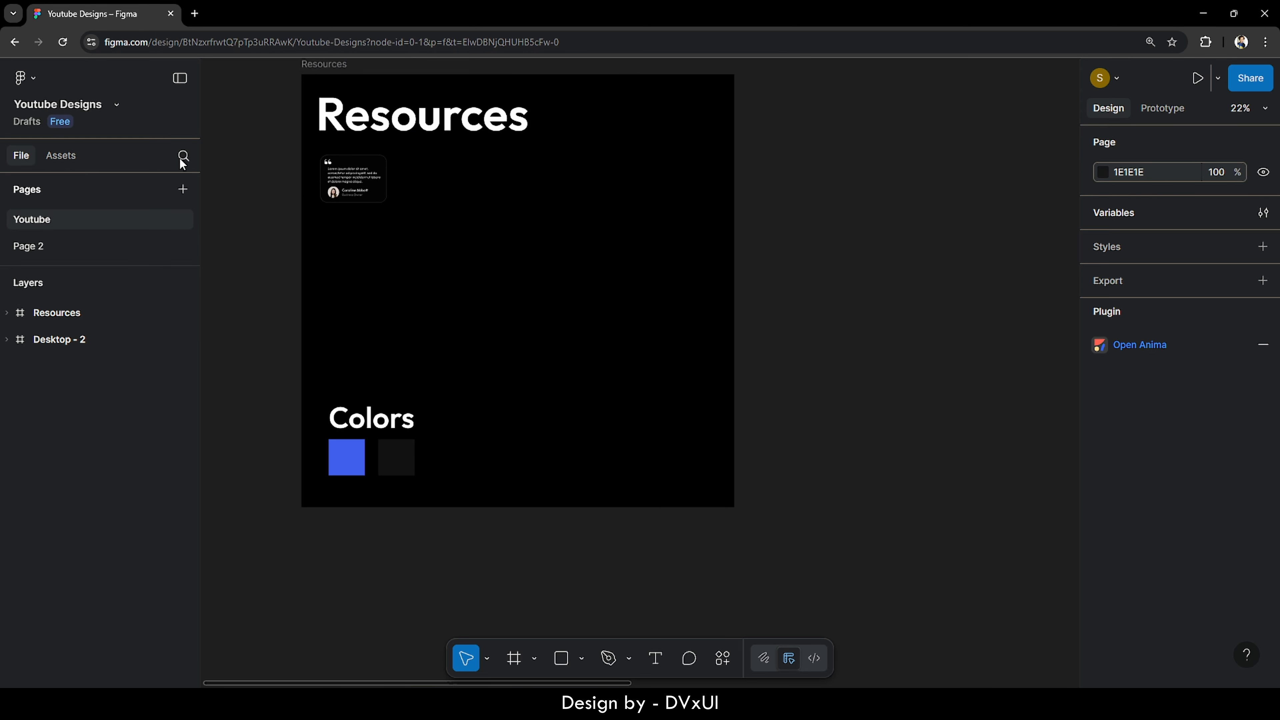
click(21, 316)
key(shift+2)
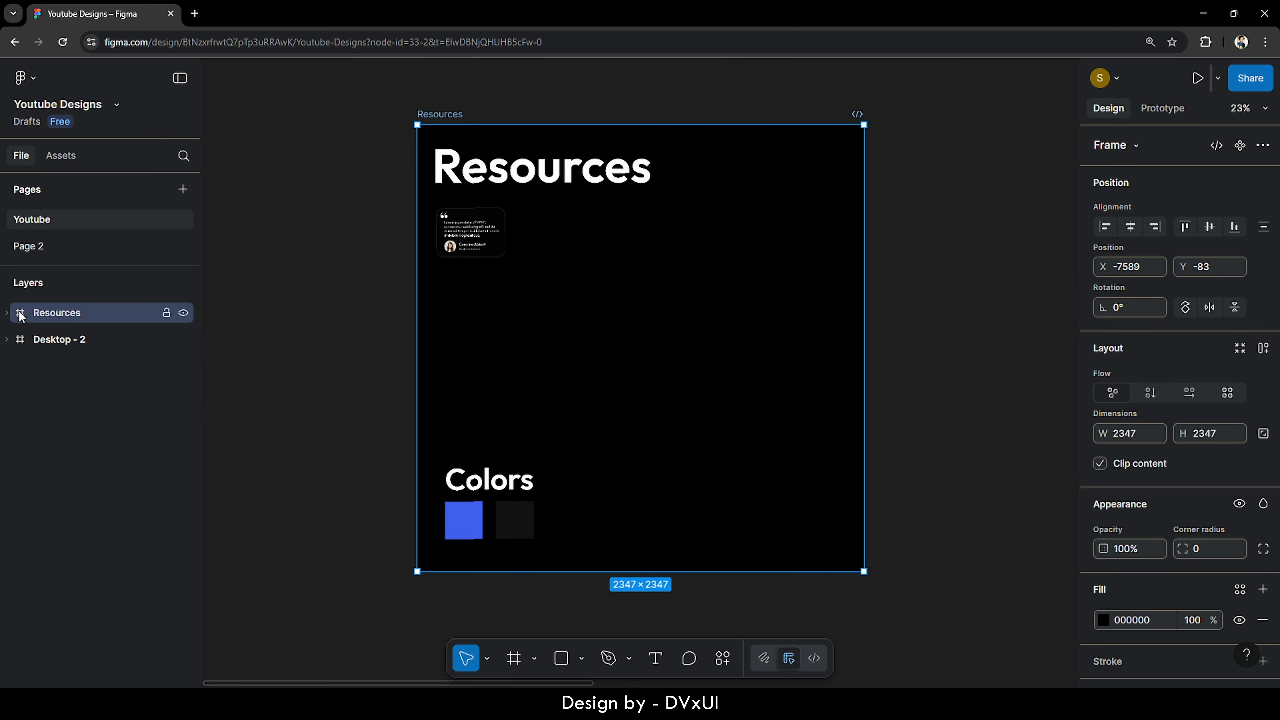
click(493, 316)
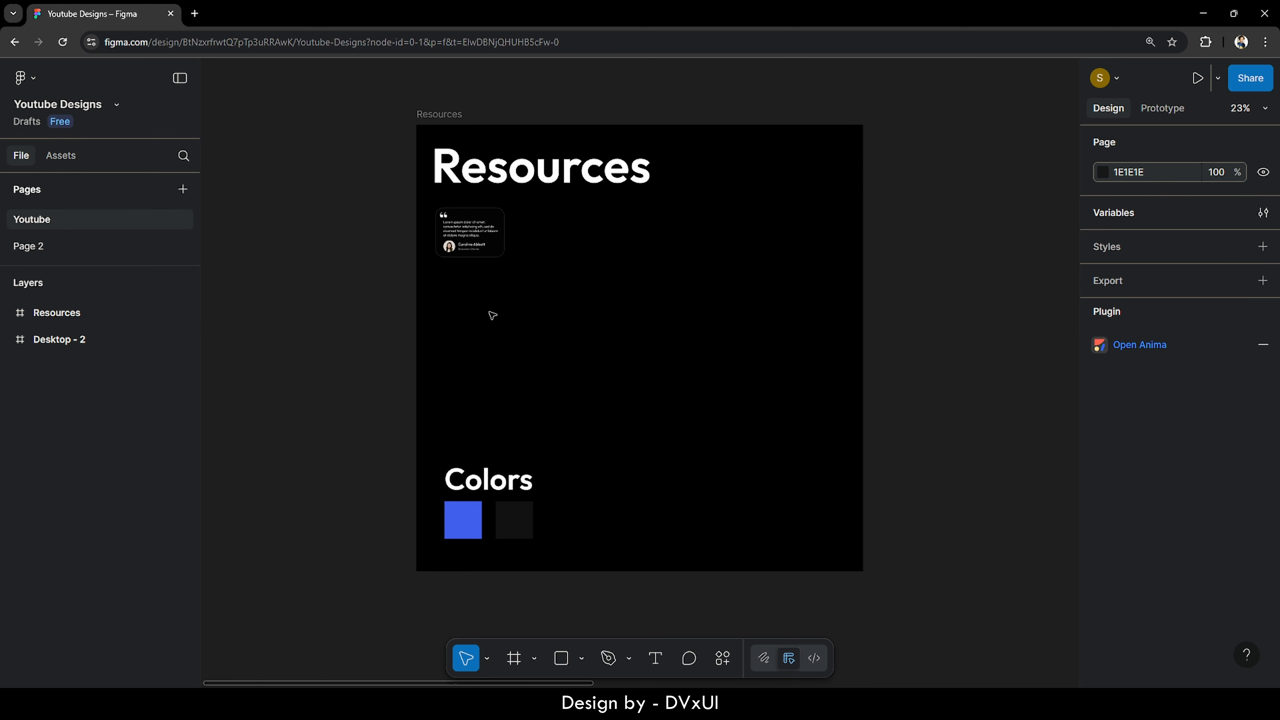
scroll(493, 316, right, 10)
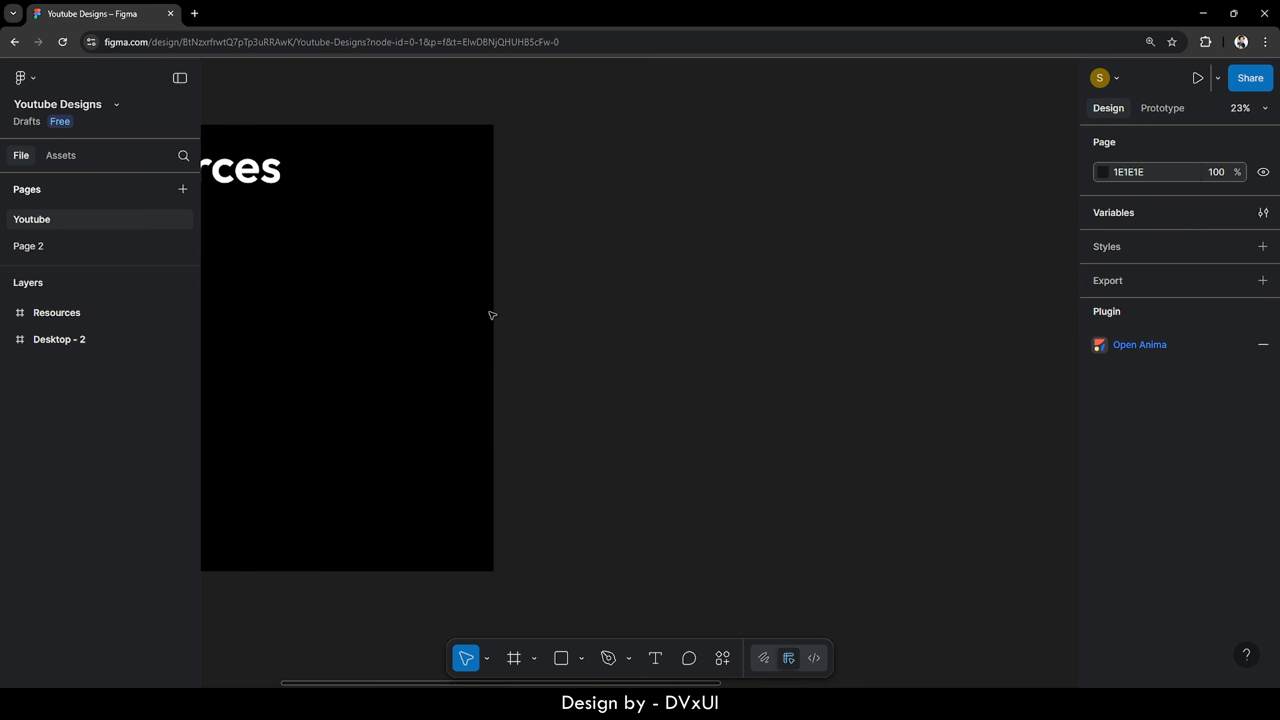
scroll(492, 315, right, 3)
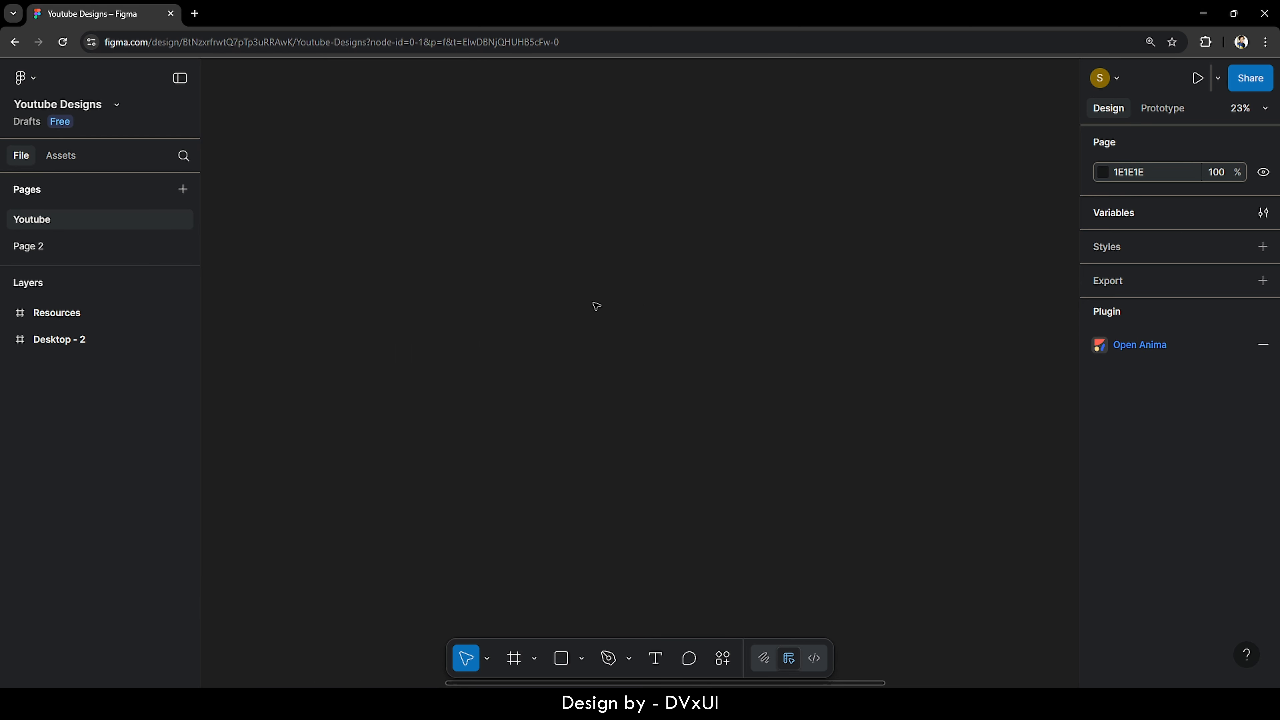
- Draw a rectangle on empty canvas, enlarge it to 957×957 and fill it blue 415FEC
key(r)
click(543, 307)
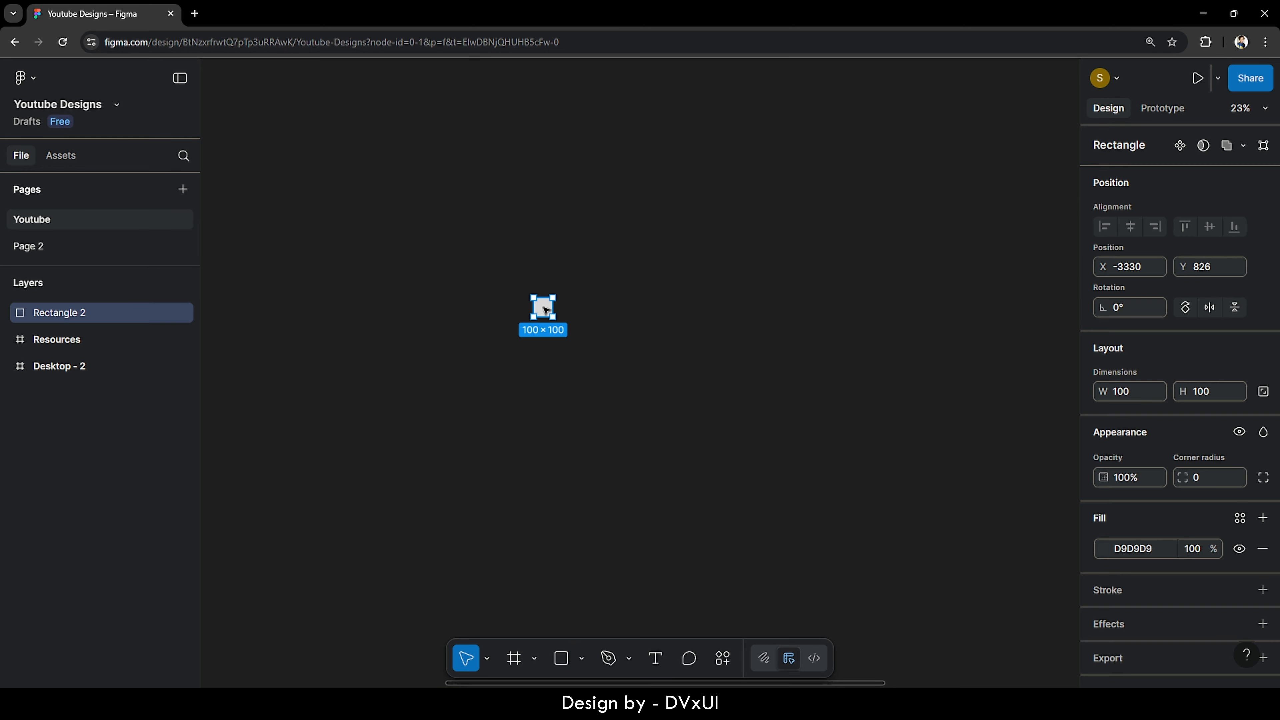
drag(554, 318, 715, 480)
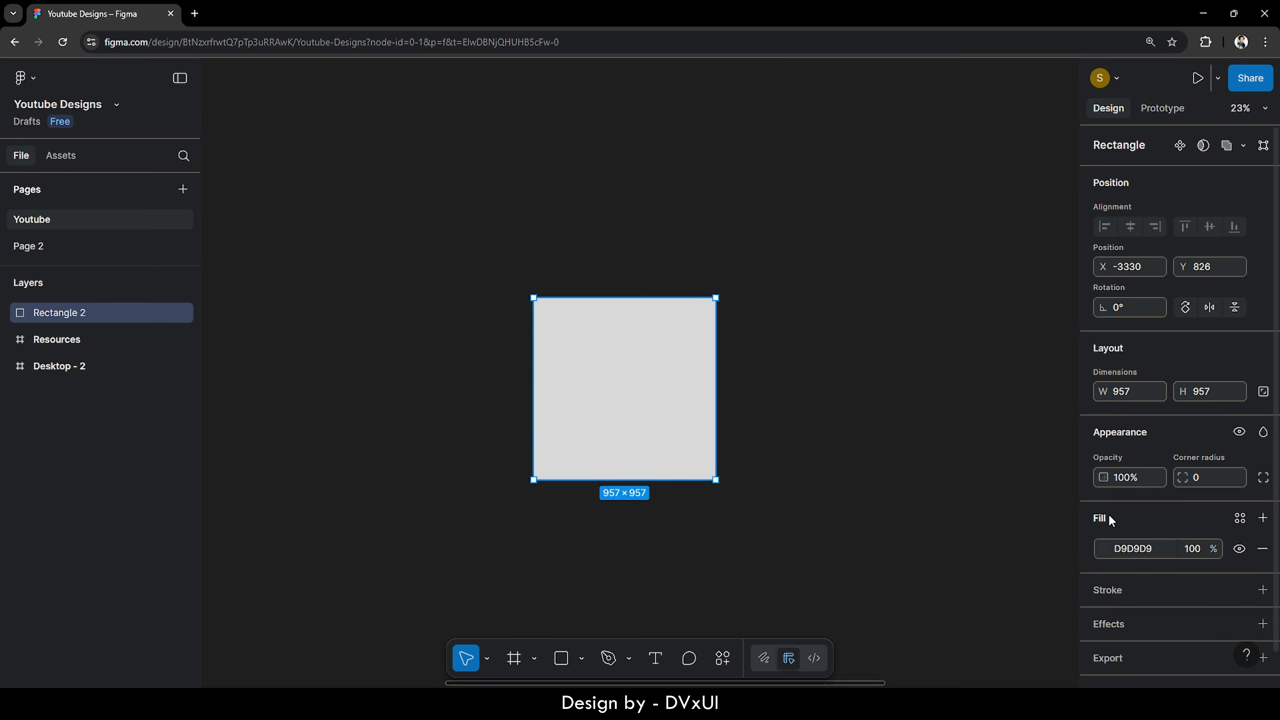
click(1105, 548)
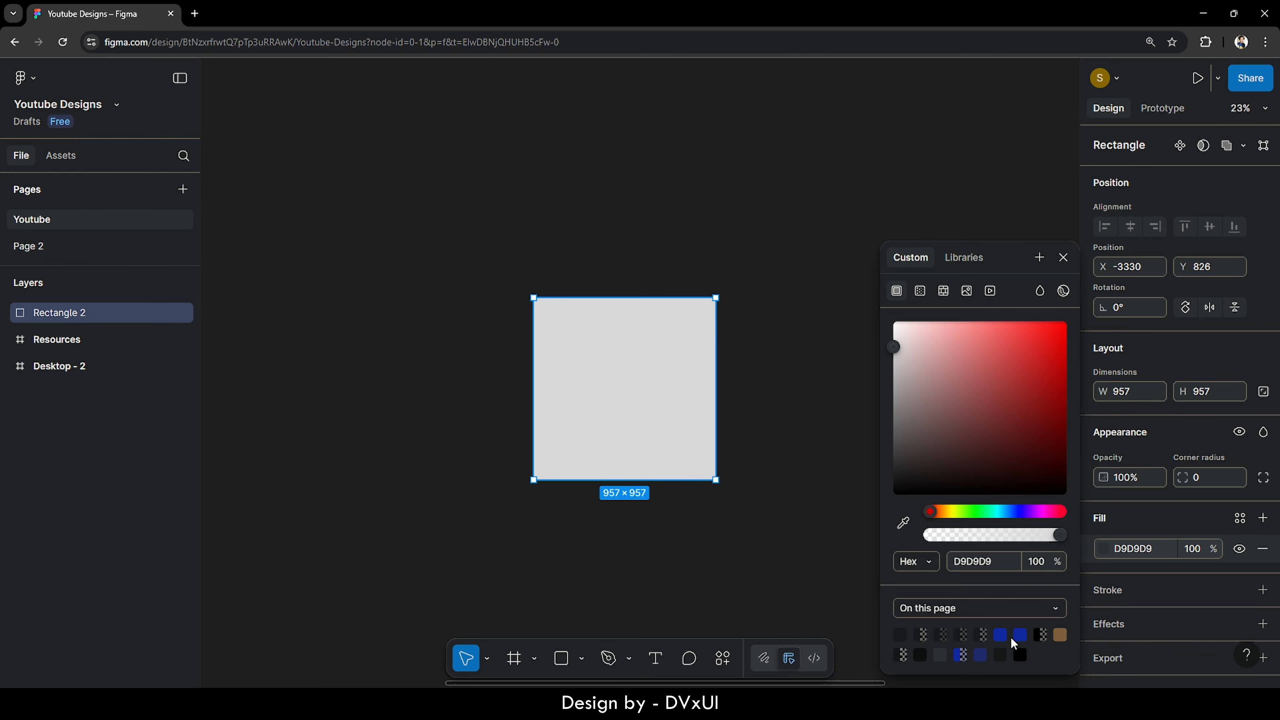
click(1005, 635)
click(811, 534)
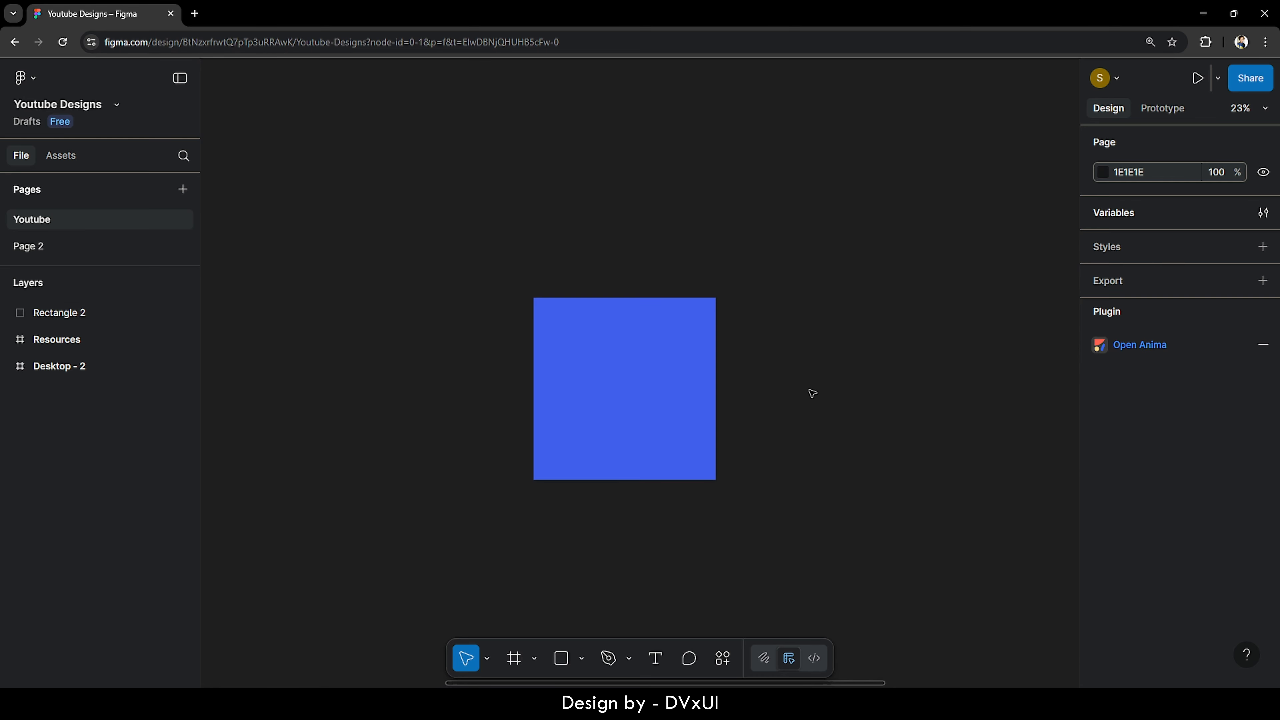
- Select the blue rectangle on the canvas
click(631, 365)
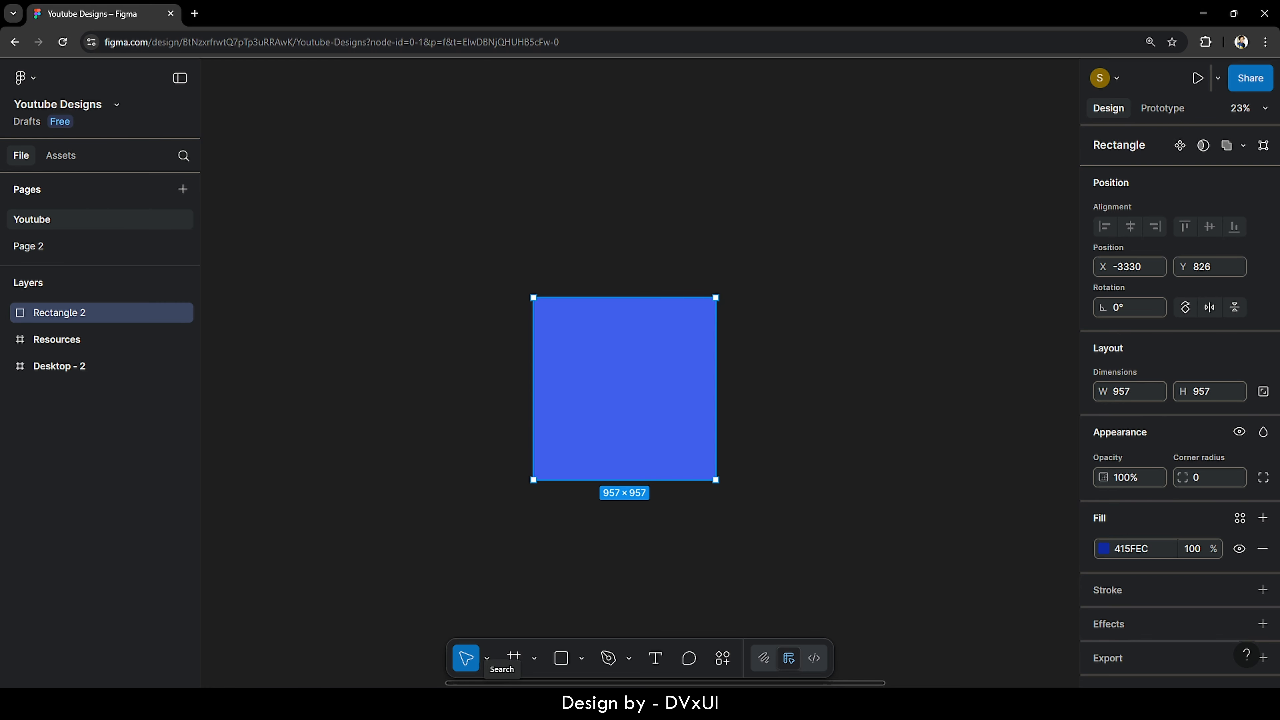
click(862, 404)
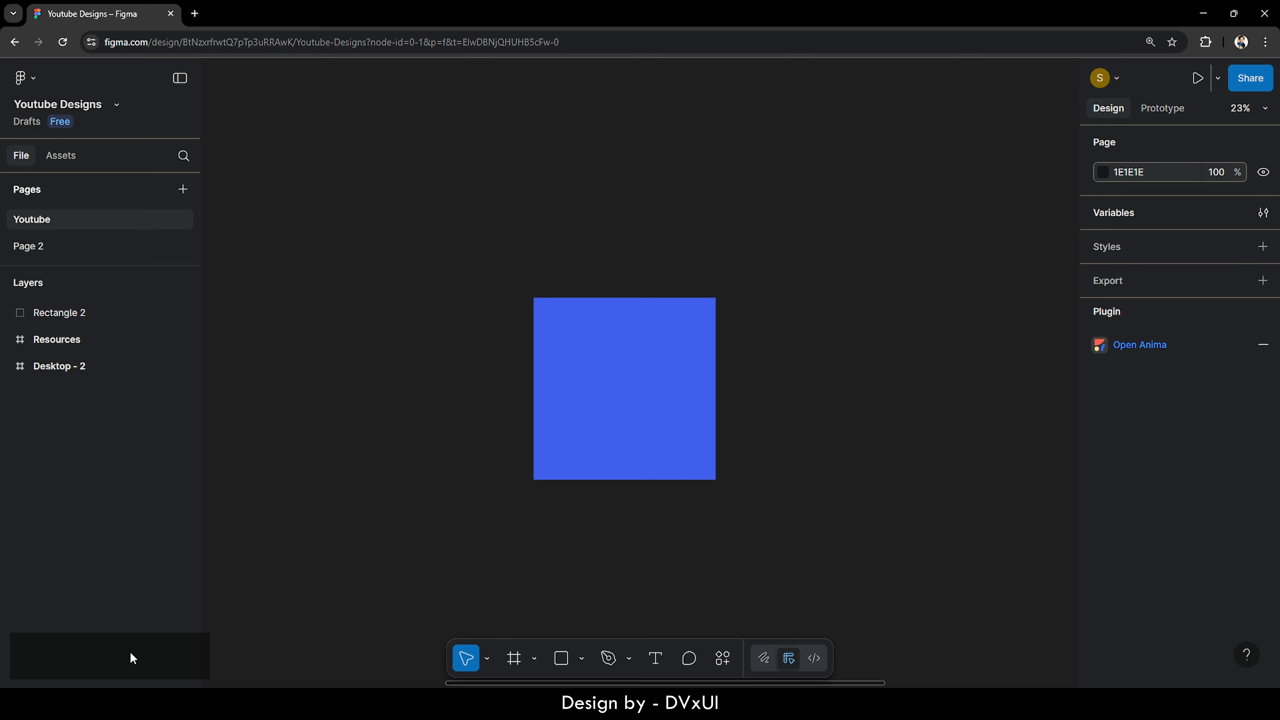
key(shift+a)
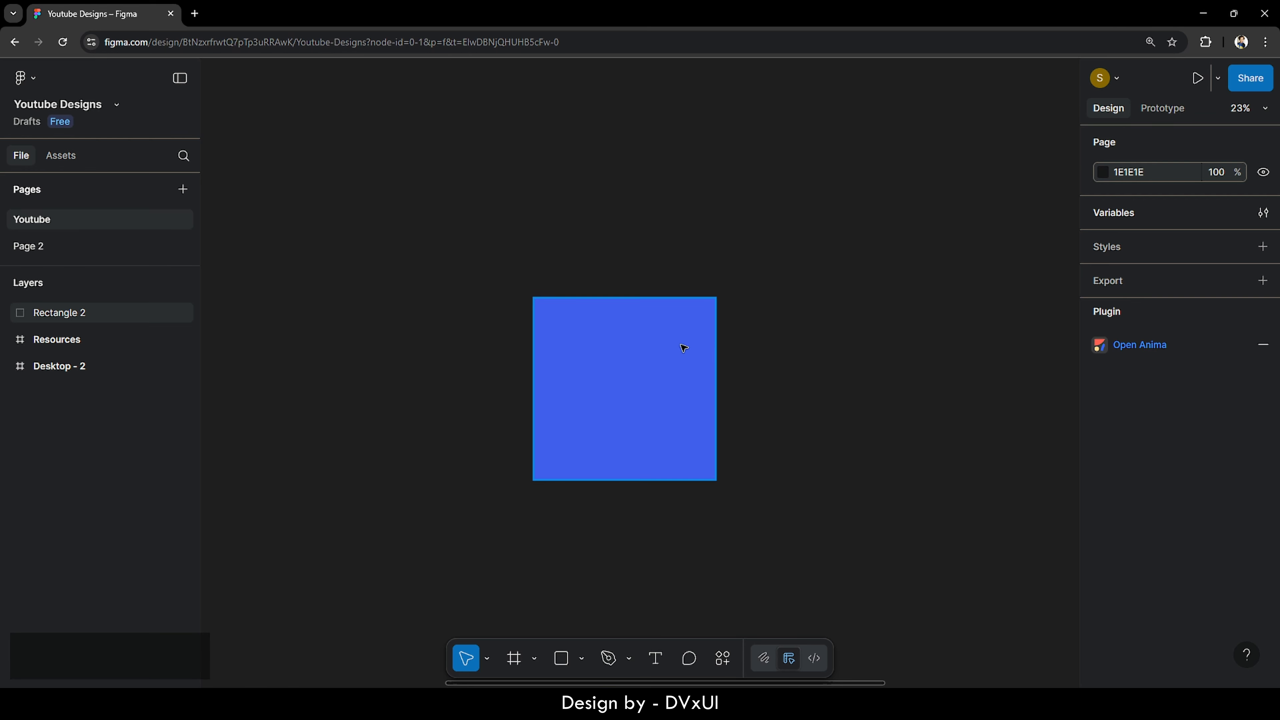
click(602, 377)
- Delete the blue rectangle, then load redoui.com in the browser
key(Delete)
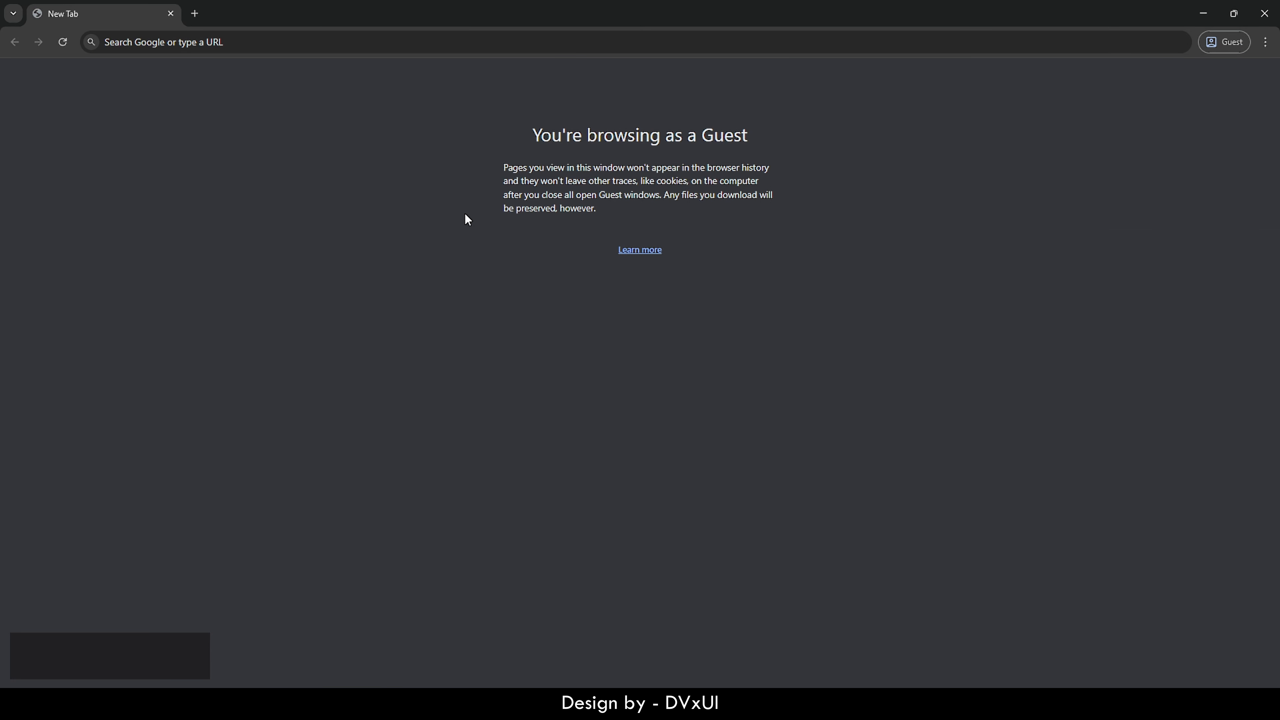
click(365, 42)
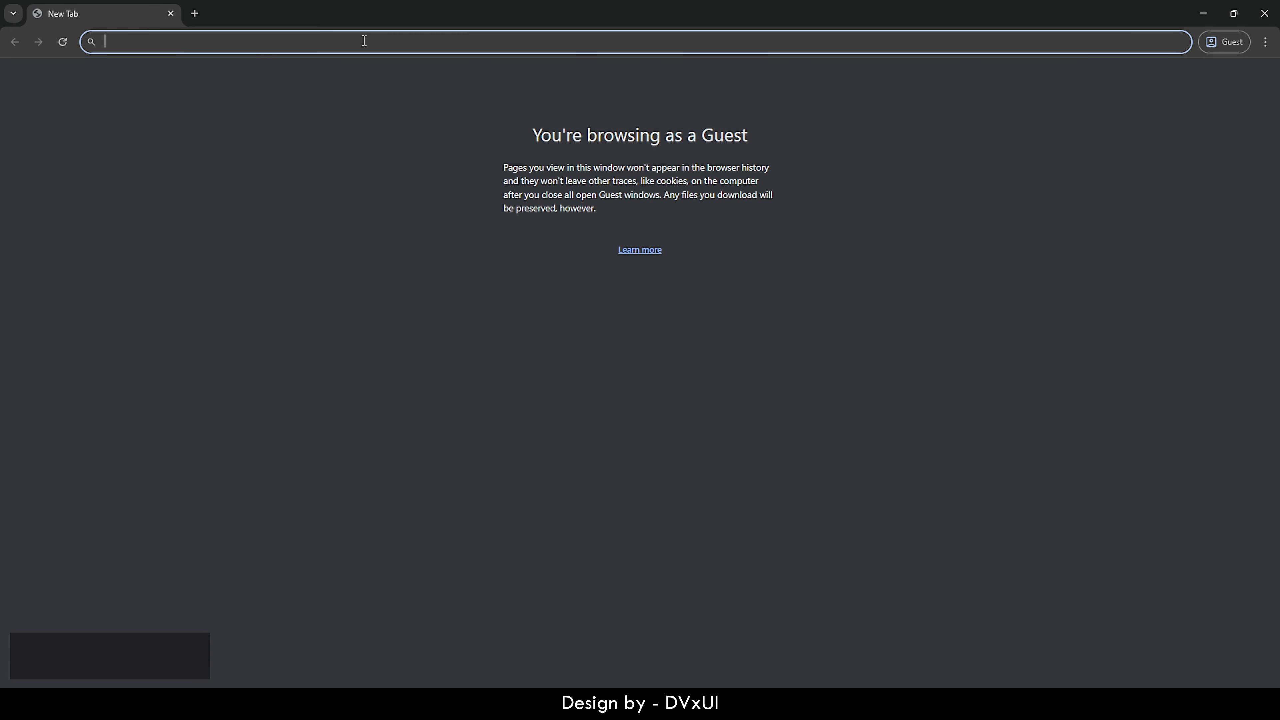
text(redoui)
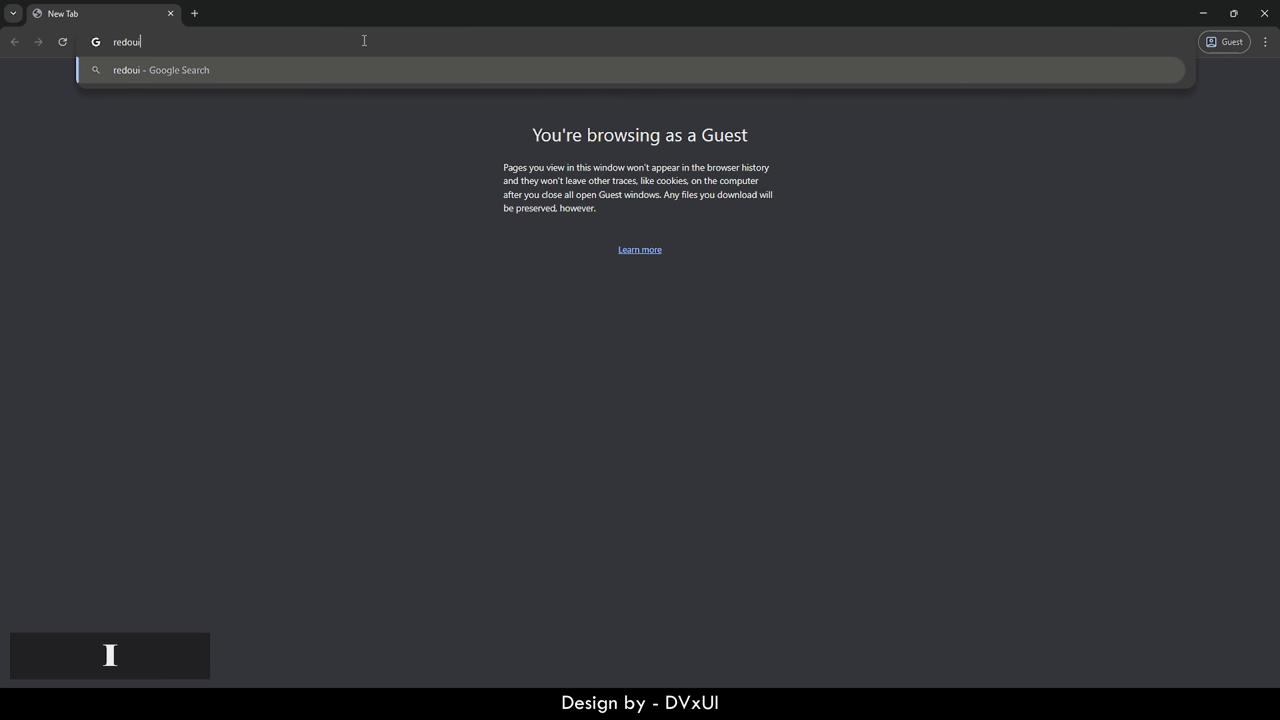
text(.com)
key(Return)
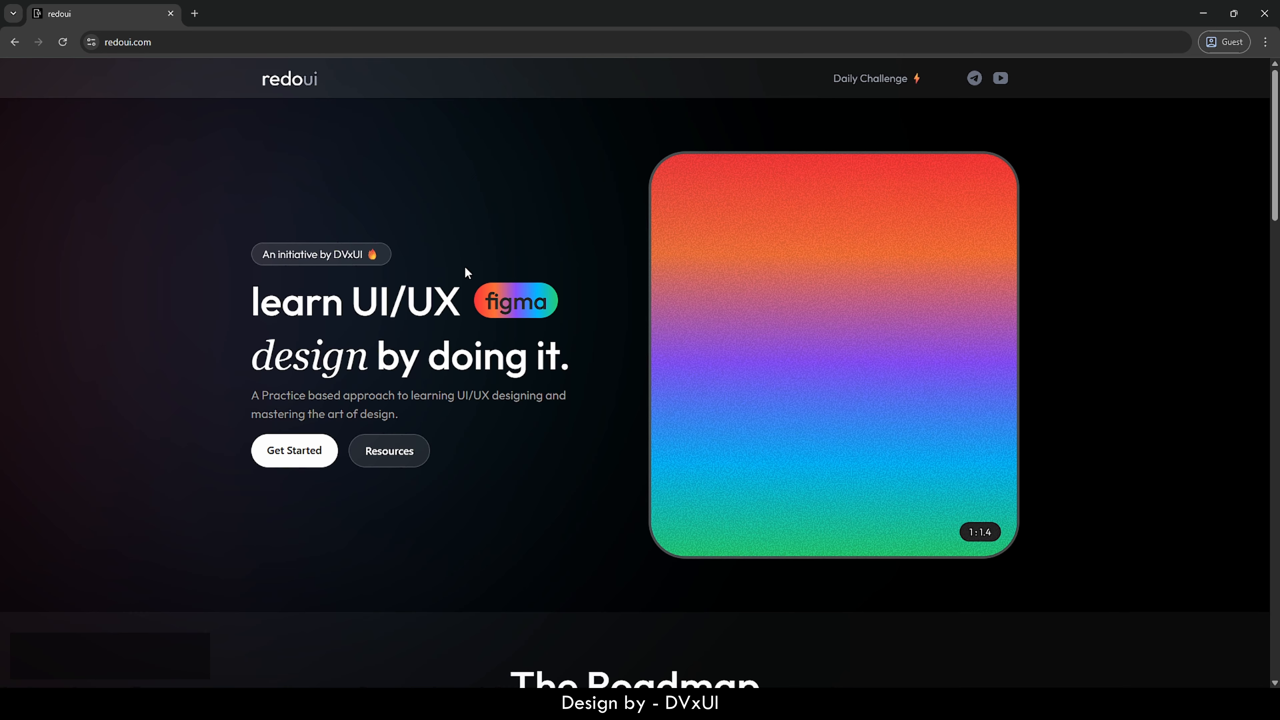
- Open the 'What is UI?' lesson from the Introduction to UI/UX course and scroll through it
scroll(465, 268, down, 5)
scroll(465, 269, down, 2)
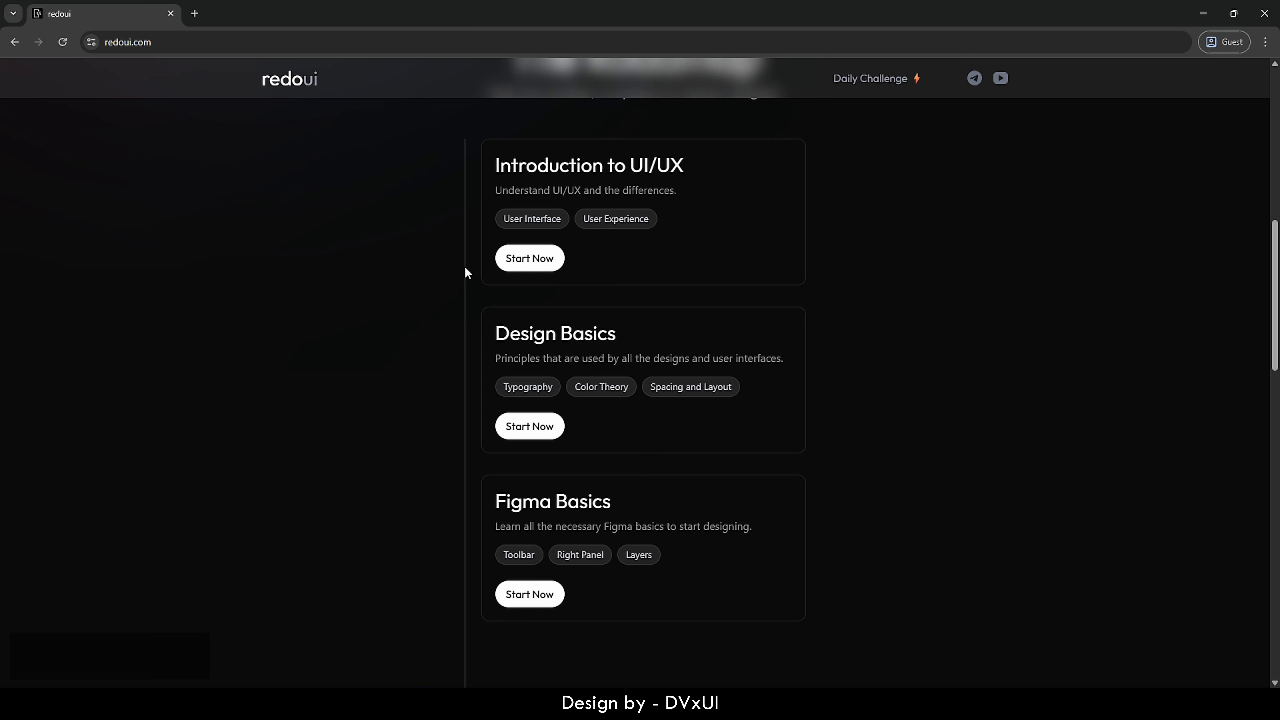
click(534, 257)
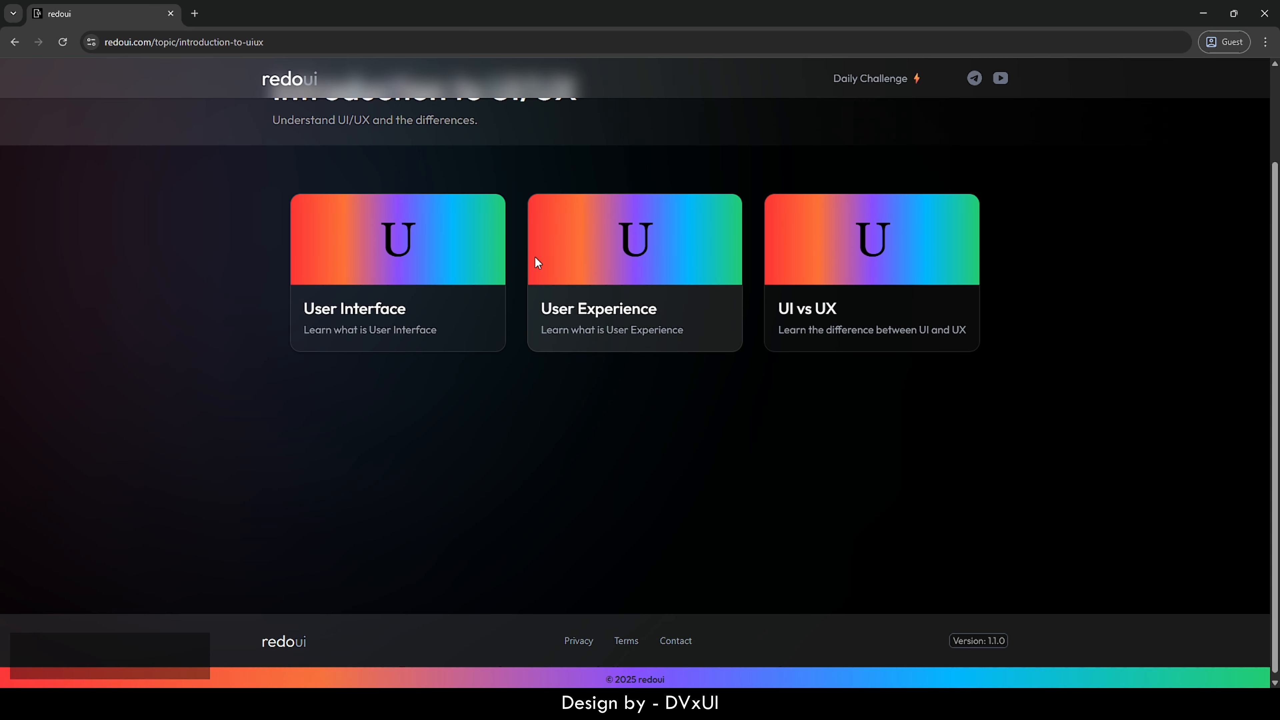
click(347, 286)
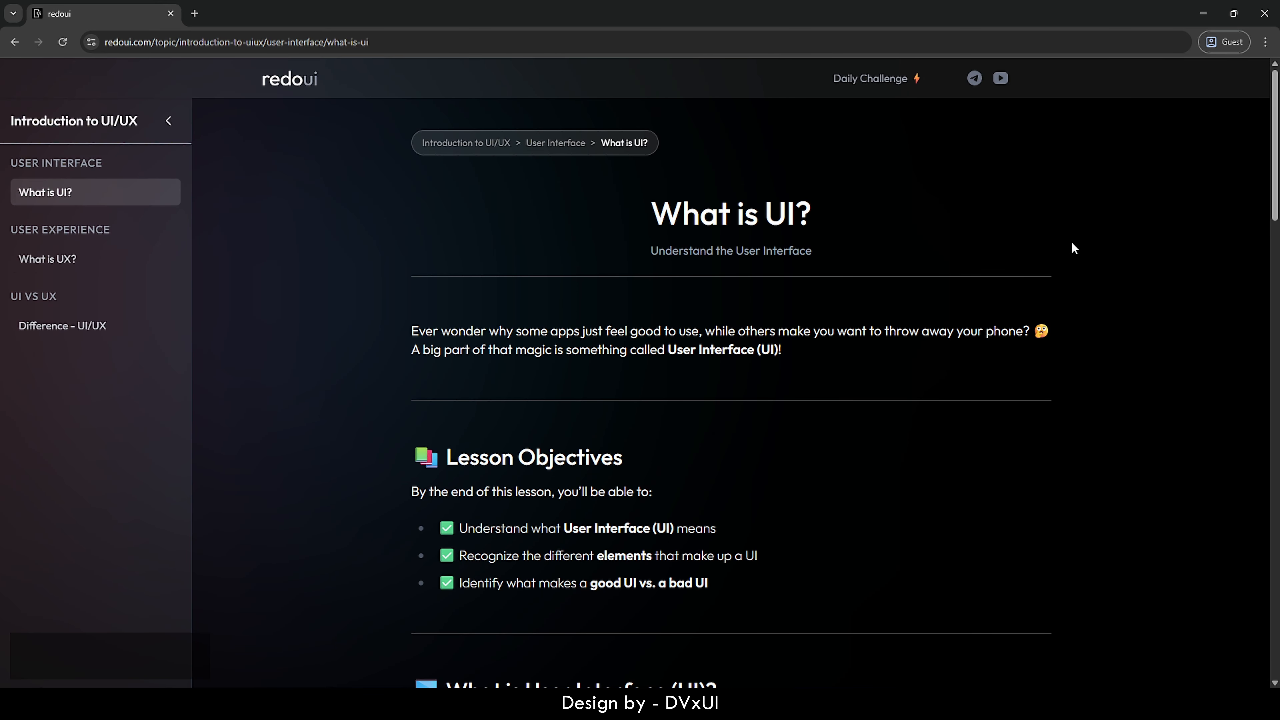
drag(1275, 128, 1251, 632)
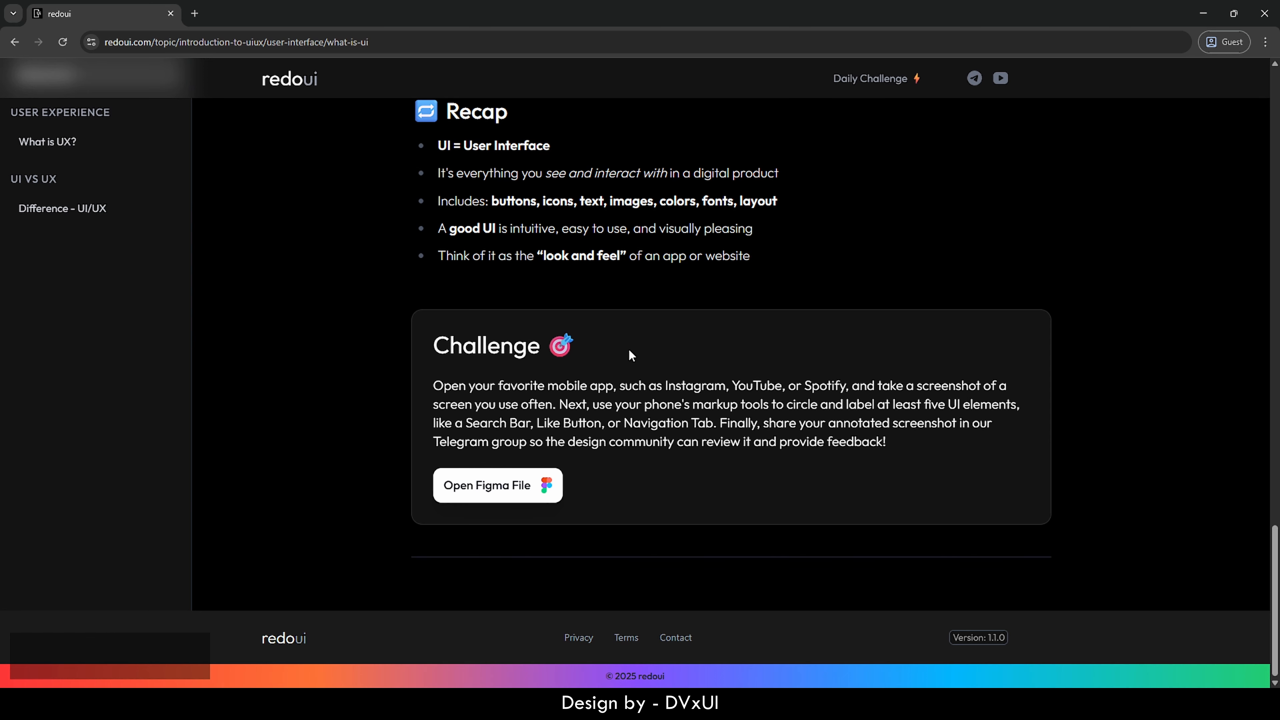
click(868, 79)
- Enter the user's e-mail address and start the 120-Day Challenge
click(530, 212)
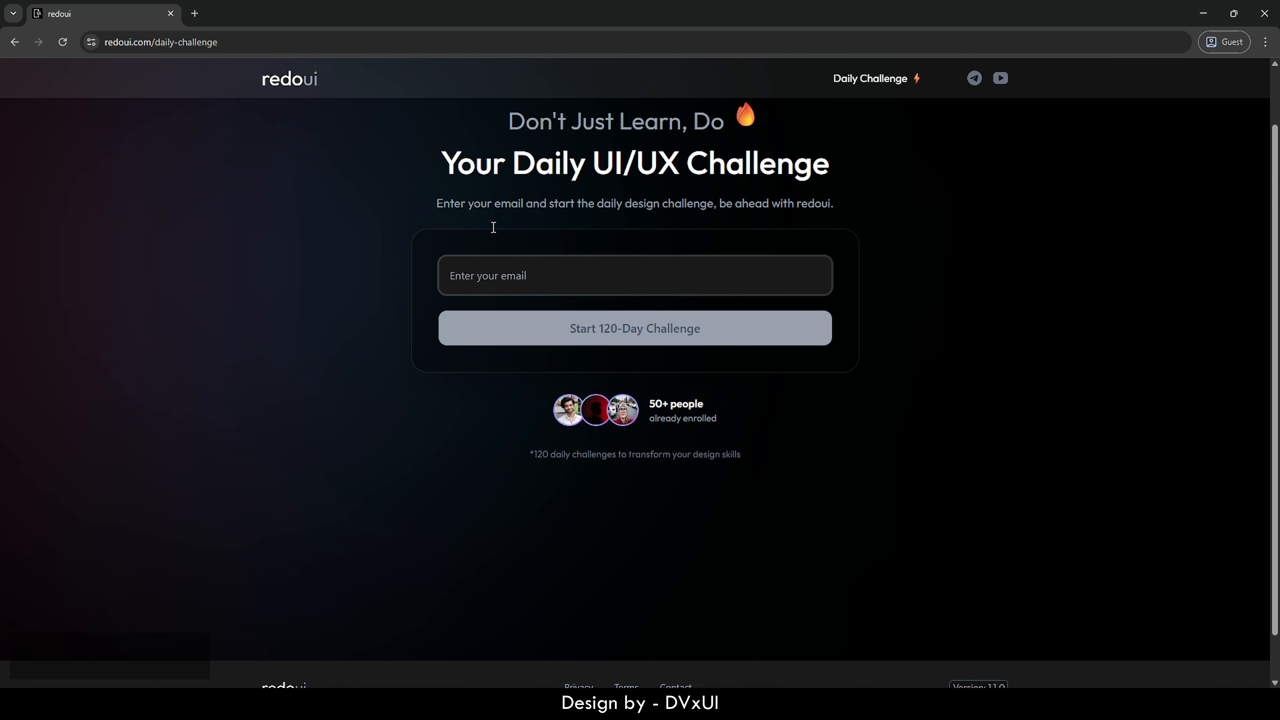
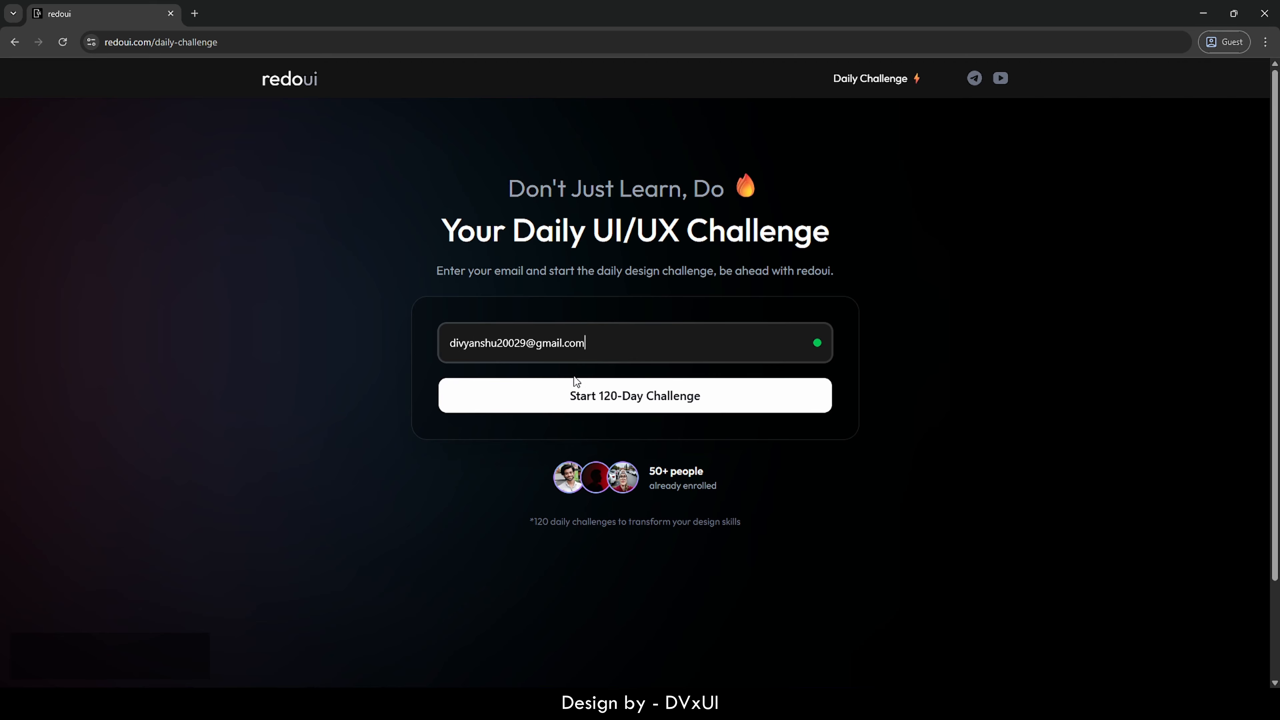
click(591, 400)
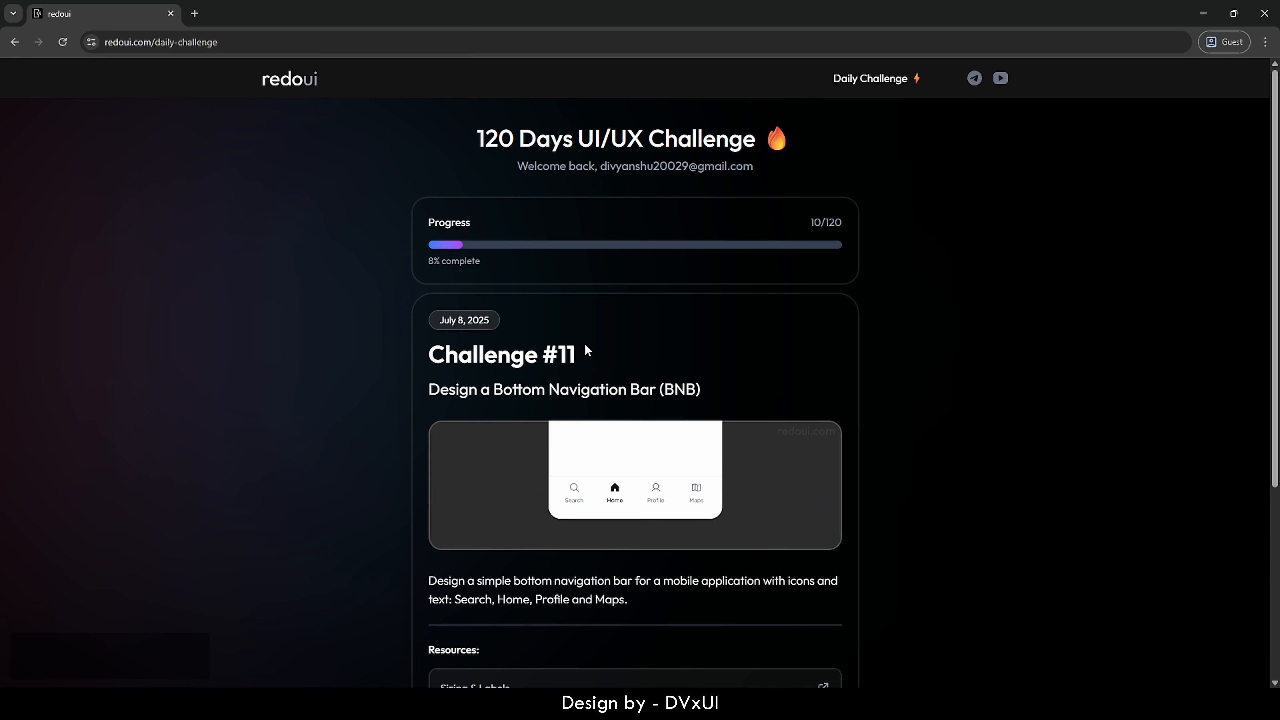
- Open the Sizing & Labels resource lesson in a new tab
drag(477, 137, 573, 137)
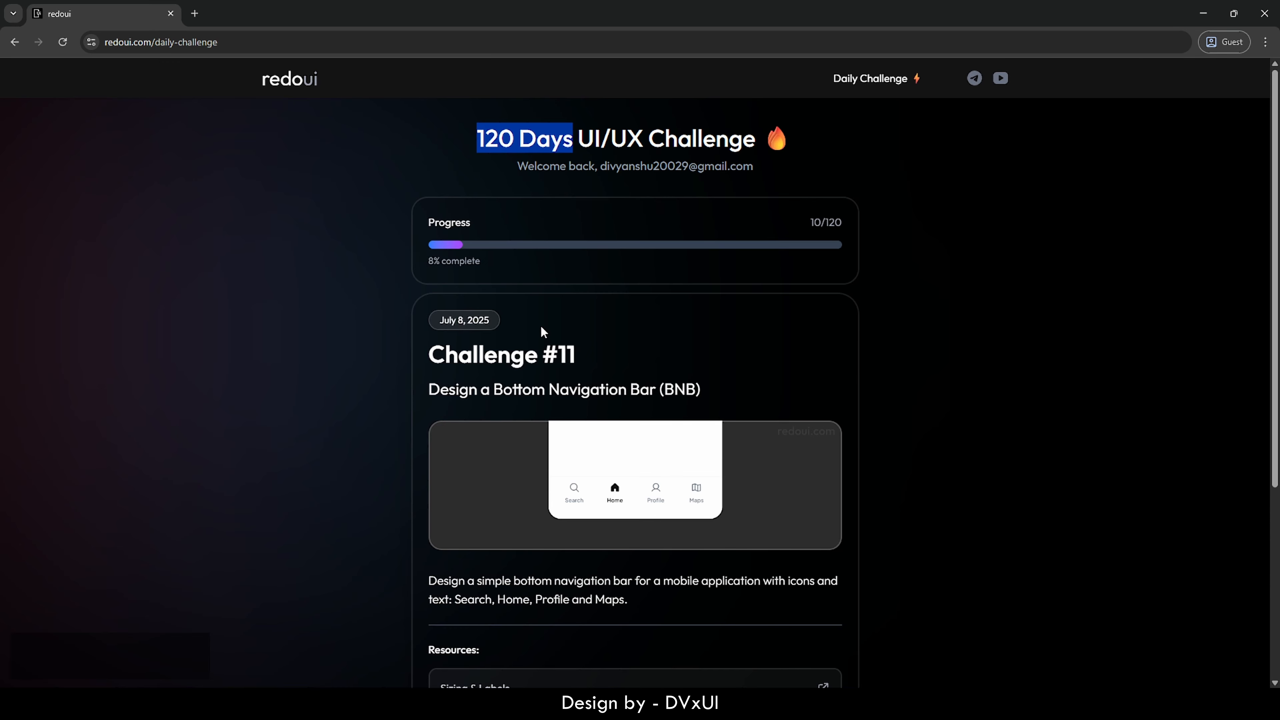
scroll(541, 328, down, 4)
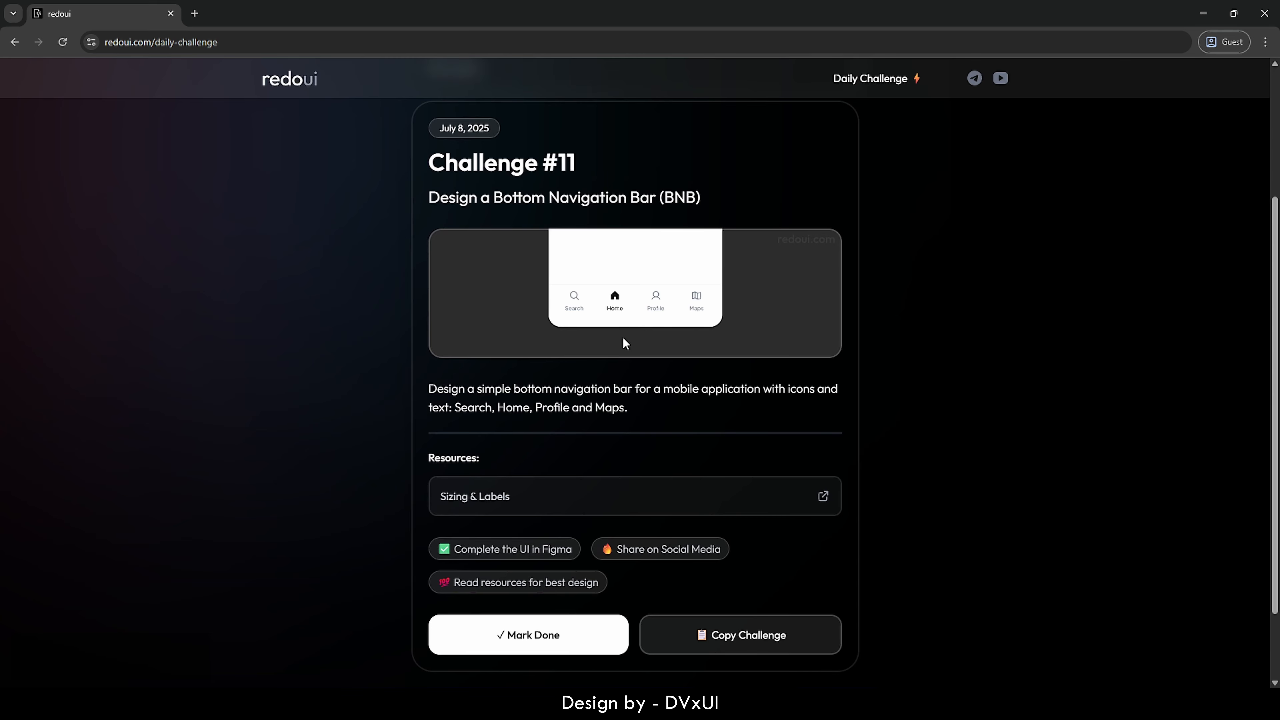
scroll(624, 339, down, 2)
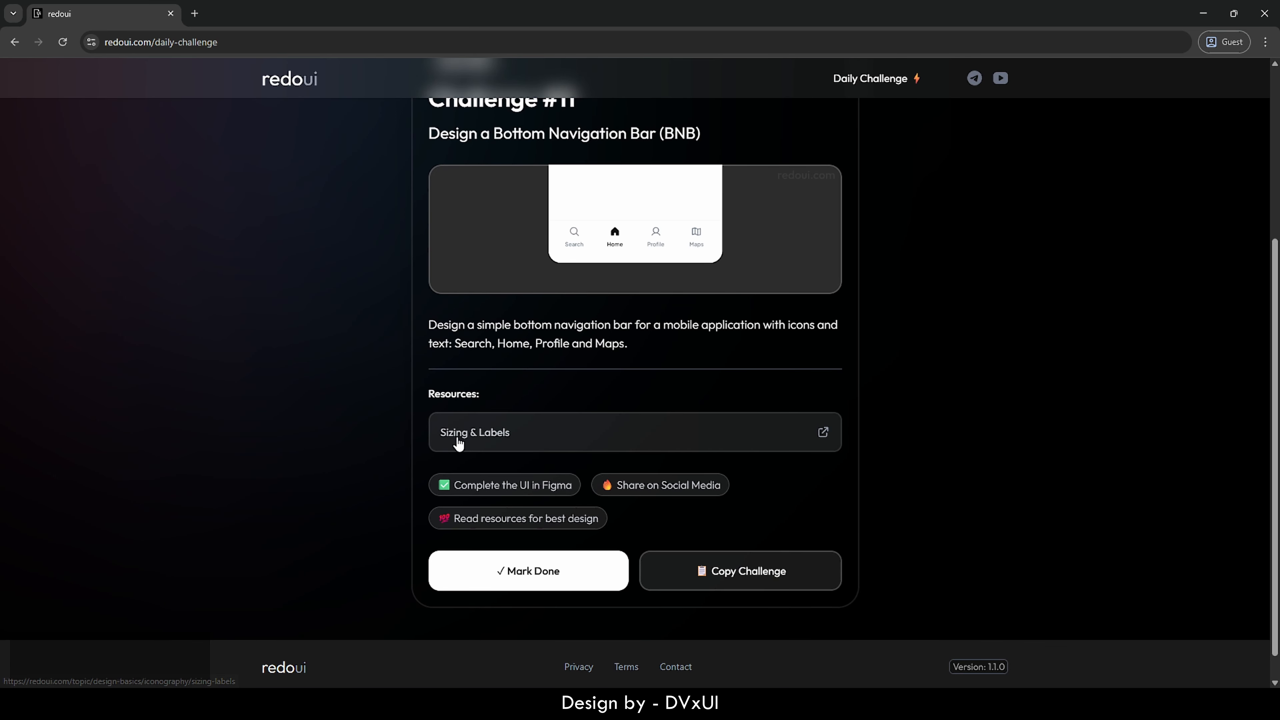
click(499, 434)
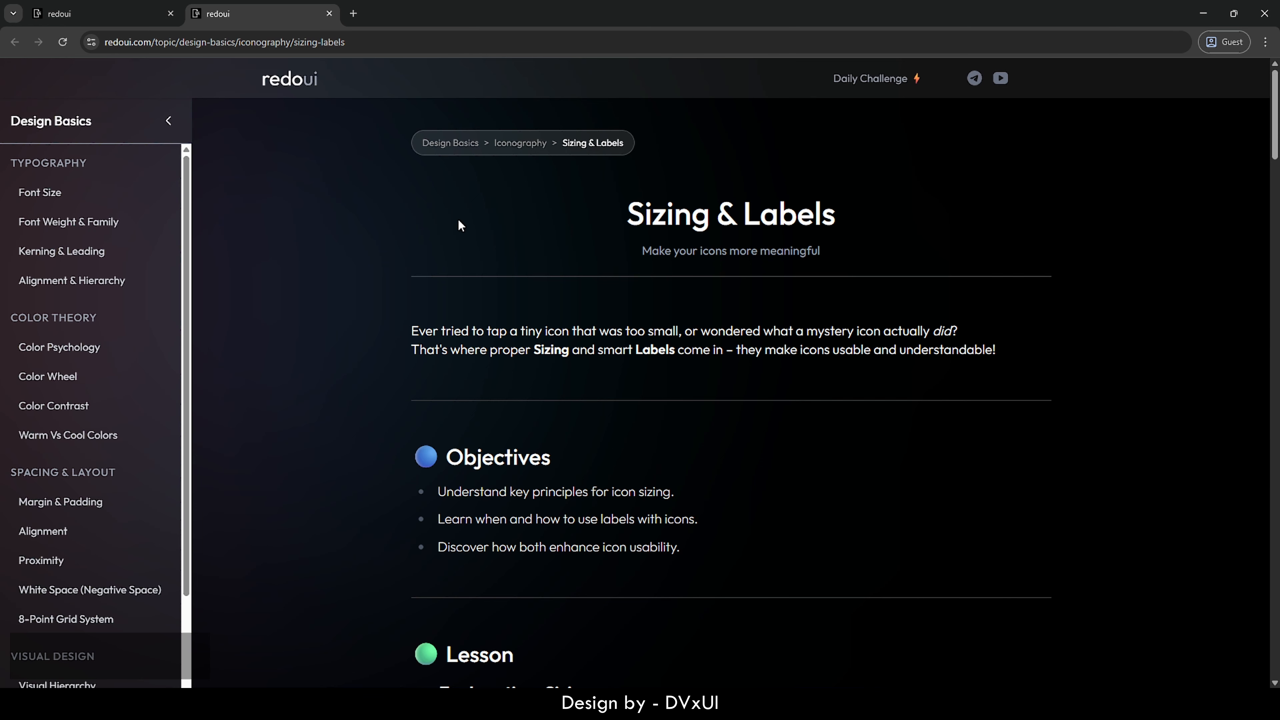
- Back on the daily challenge tab, mark Challenge #11 as done
key(ctrl+shift+Tab)
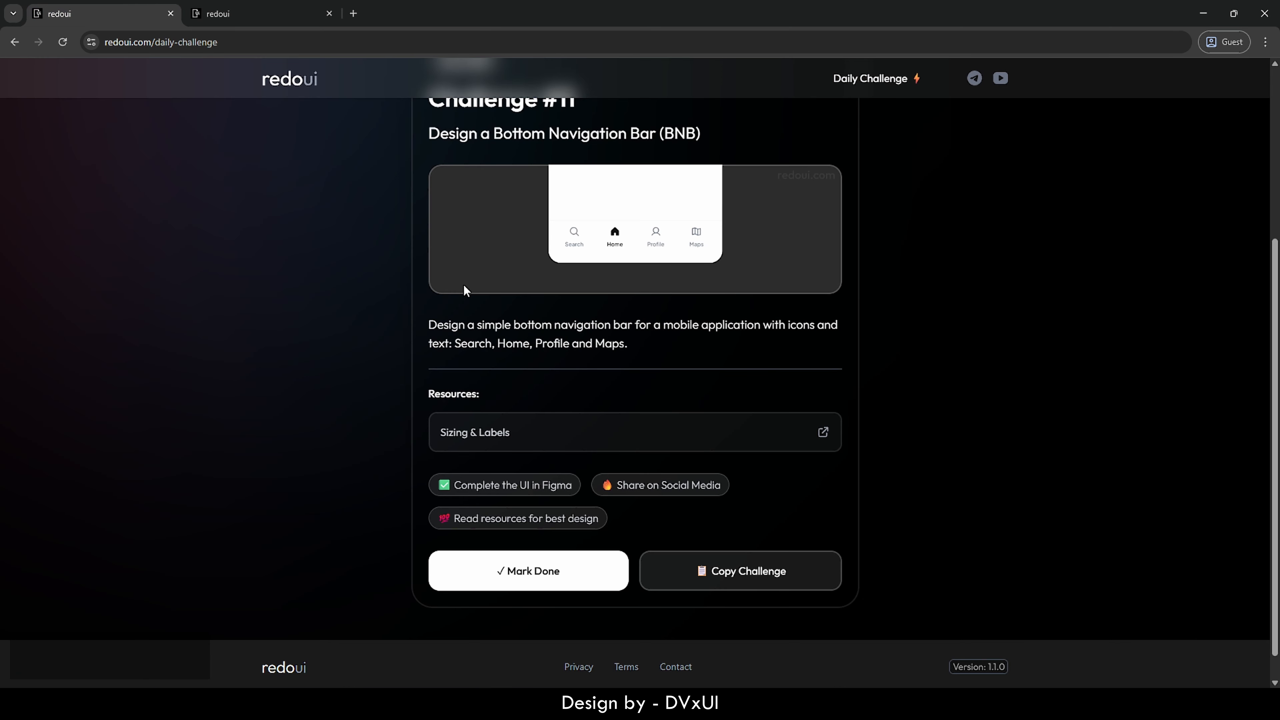
click(534, 577)
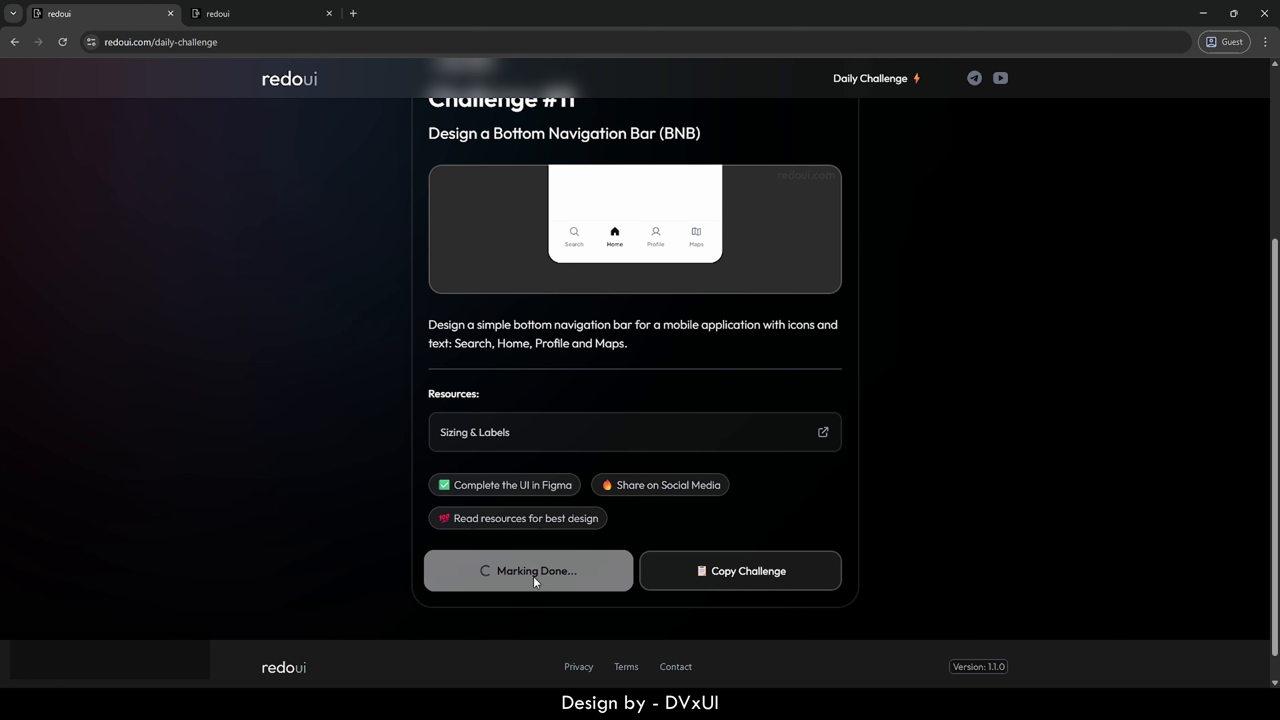
scroll(617, 449, up, 1)
scroll(621, 454, up, 1)
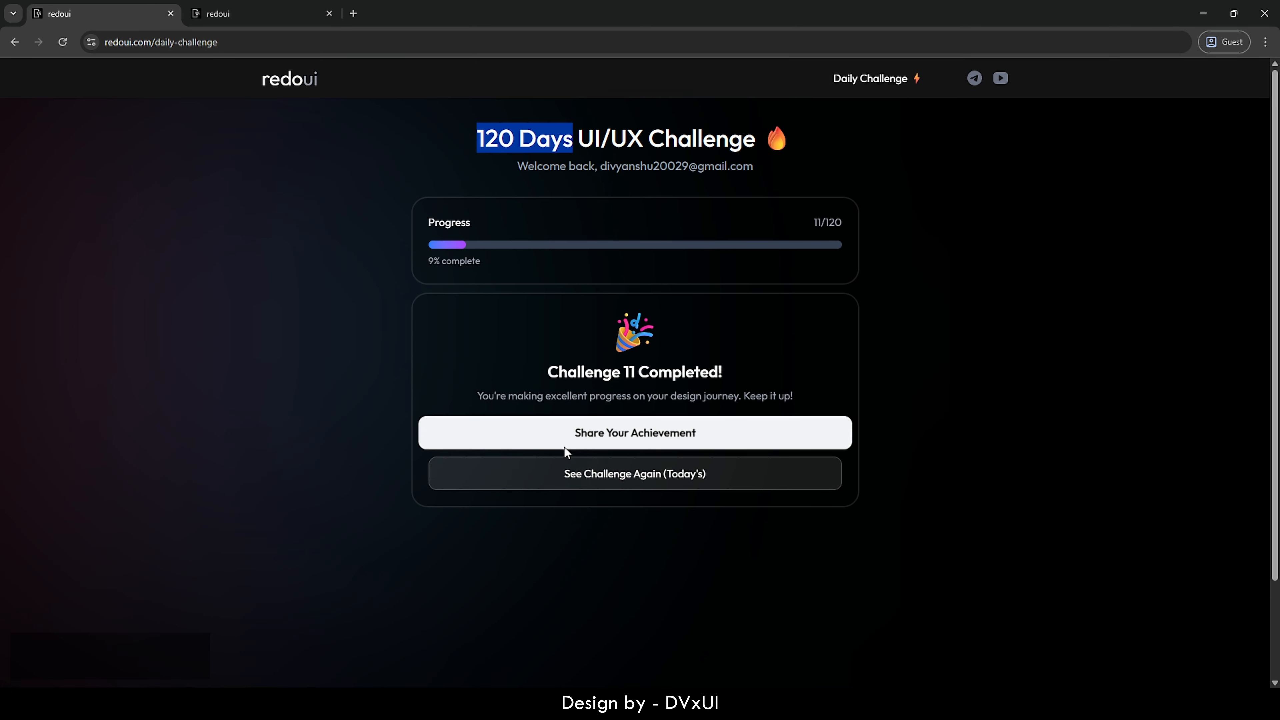
- Copy the achievement share text with Share Your Achievement
click(609, 432)
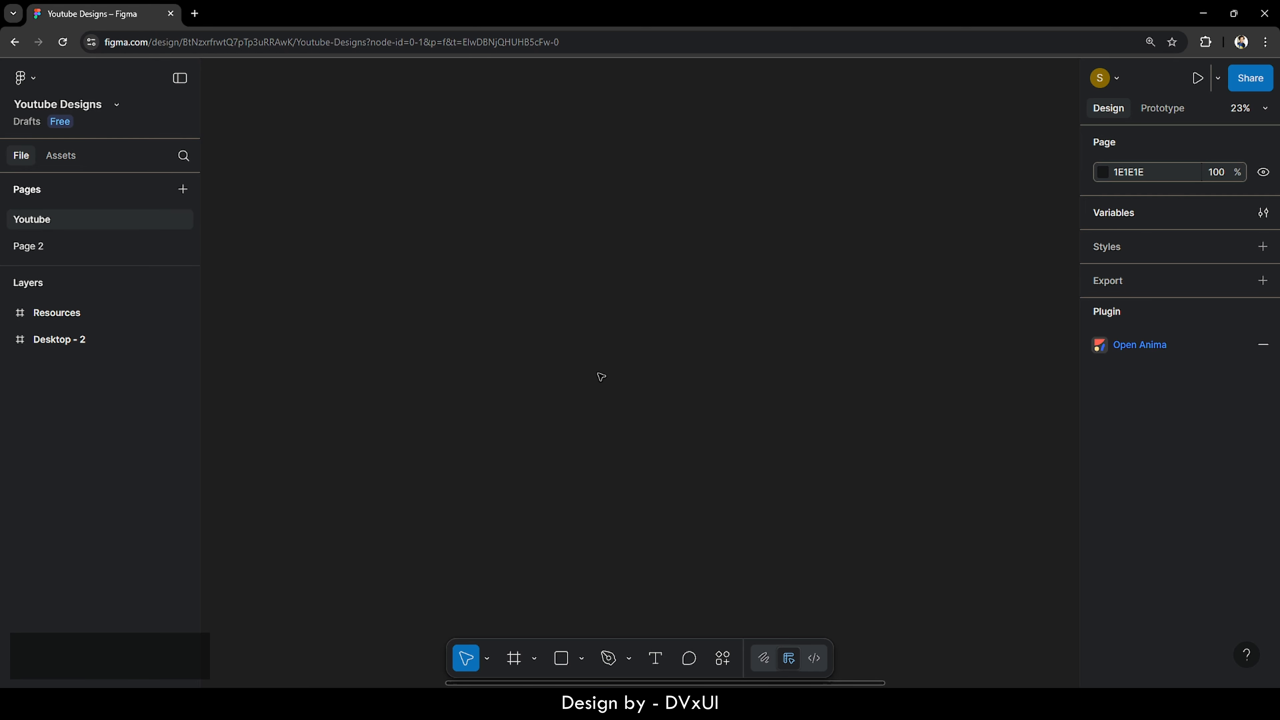
- Add a 1440×1024 frame, Desktop - 3, using the Frame tool's Desktop preset
key(f)
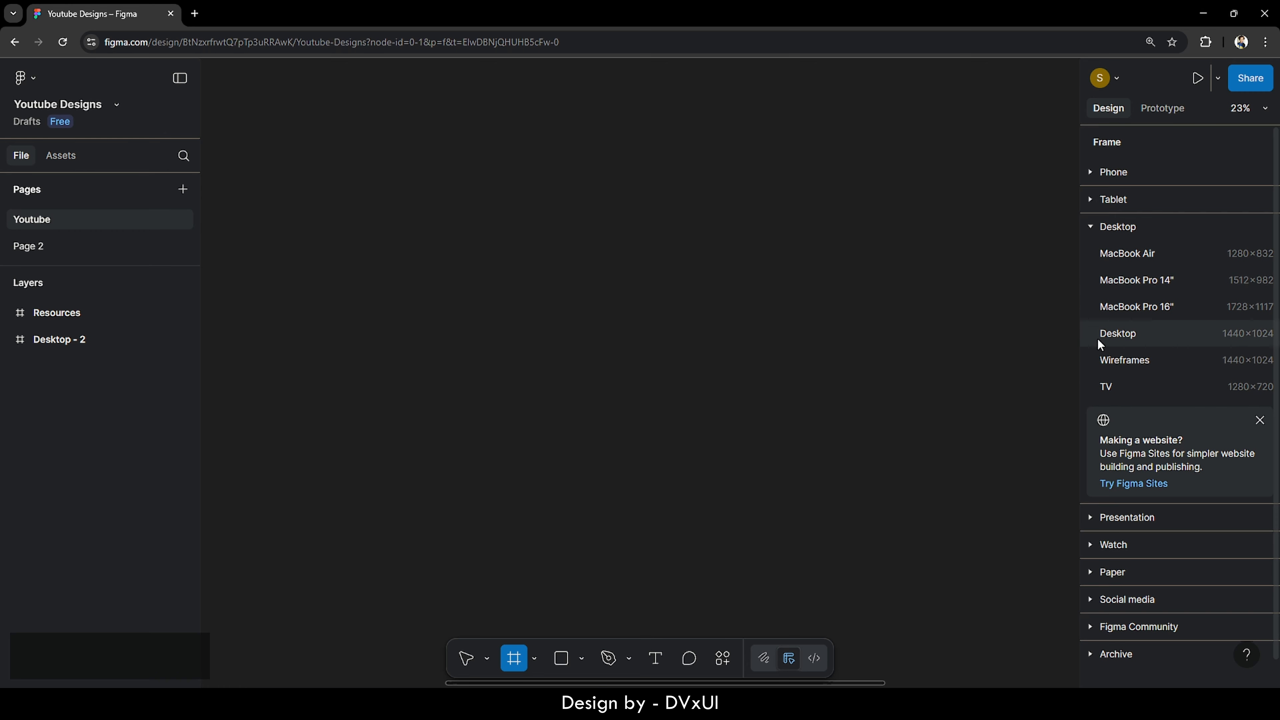
click(1133, 332)
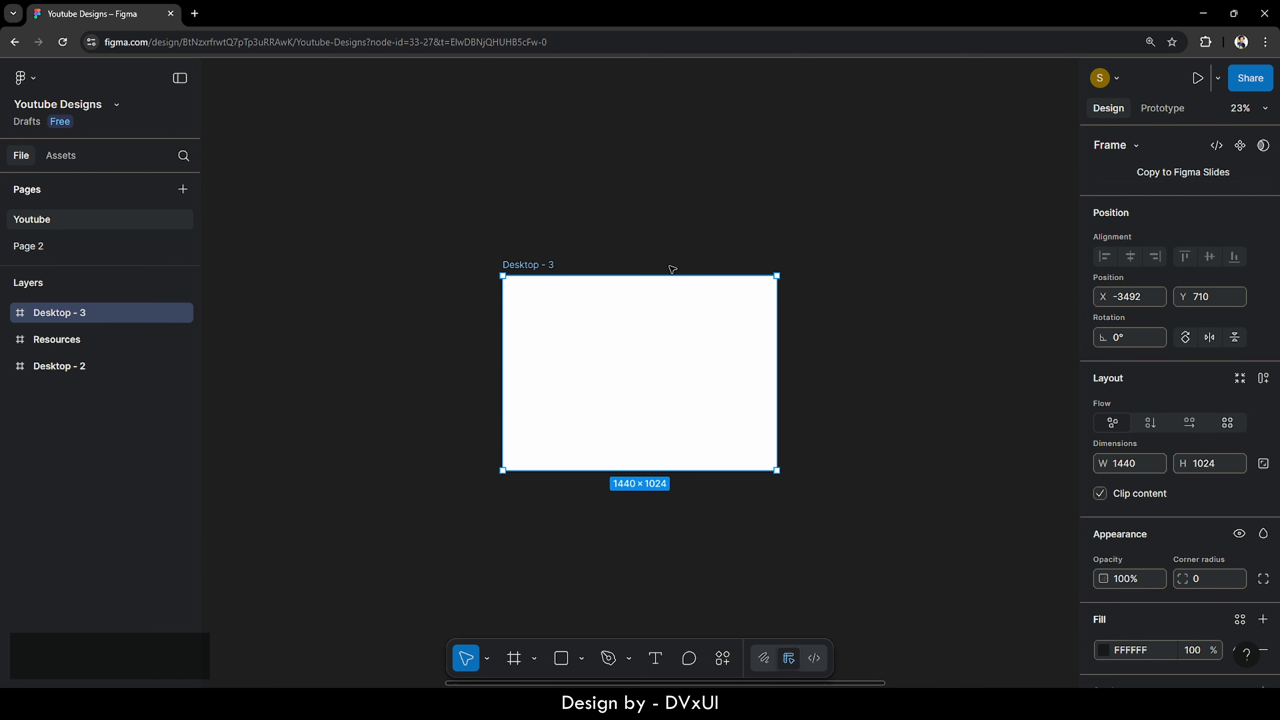
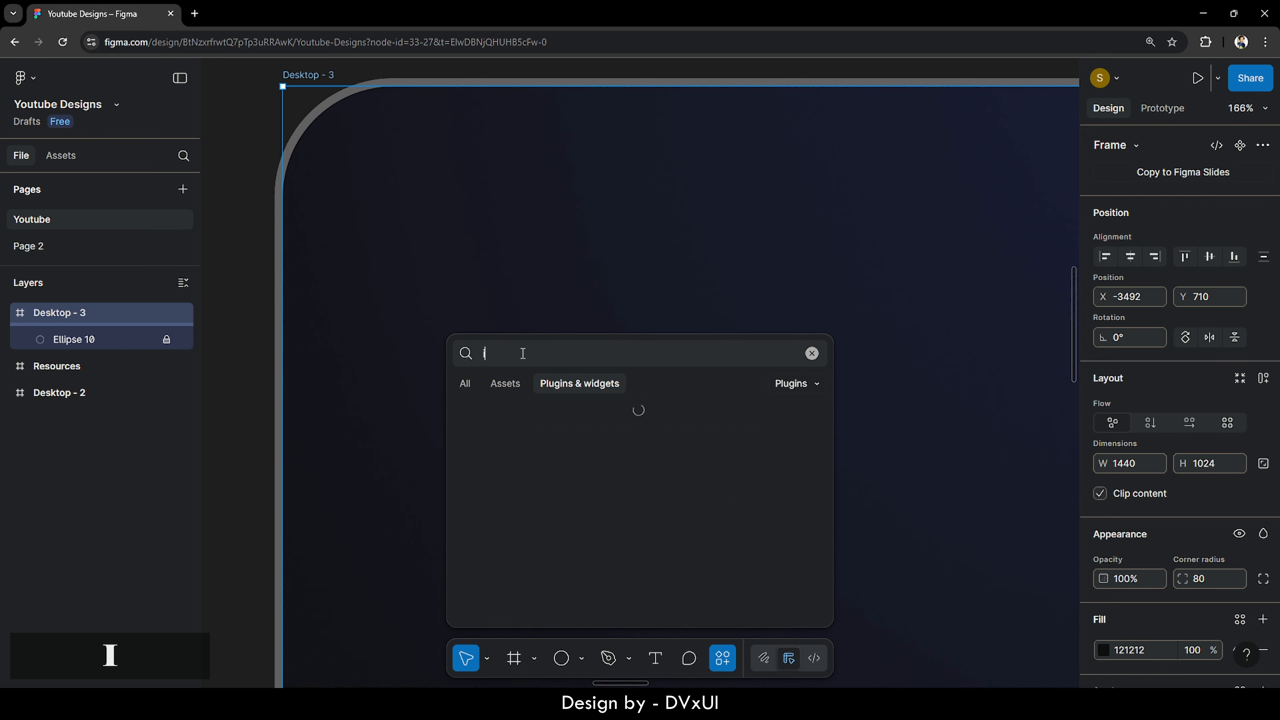
- Find and run the Iconify plugin
text(ify)
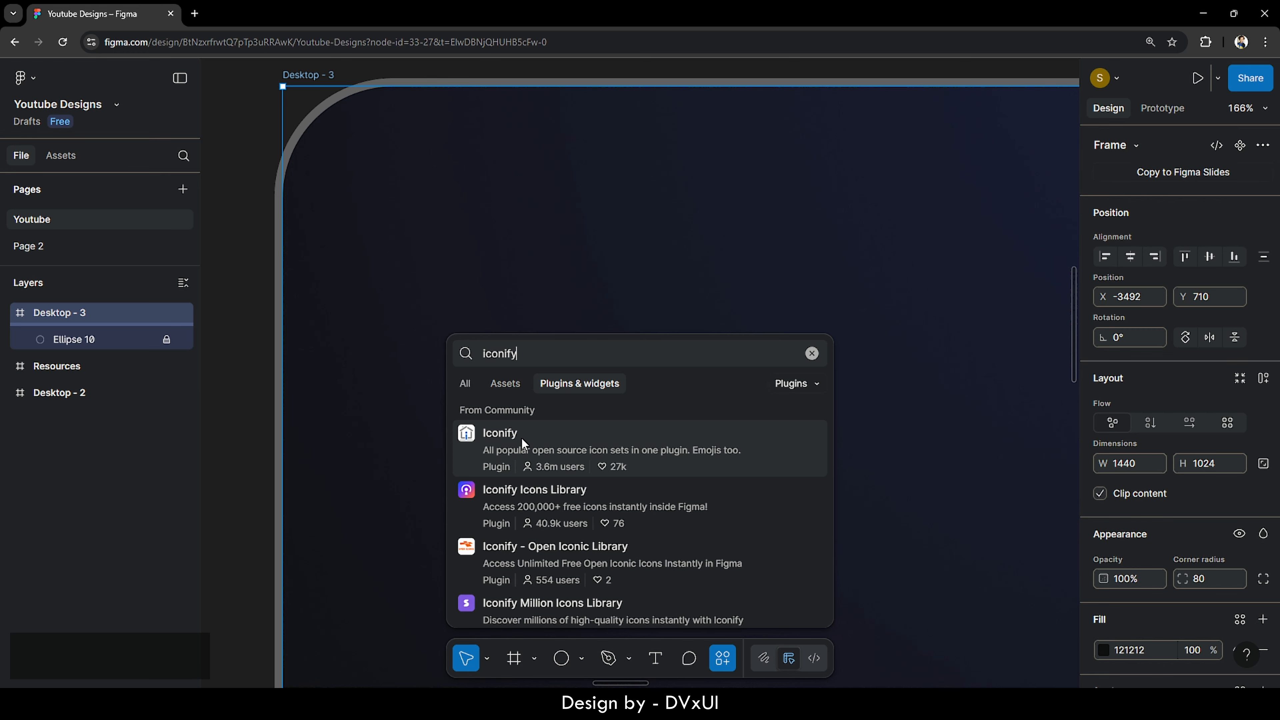
click(624, 444)
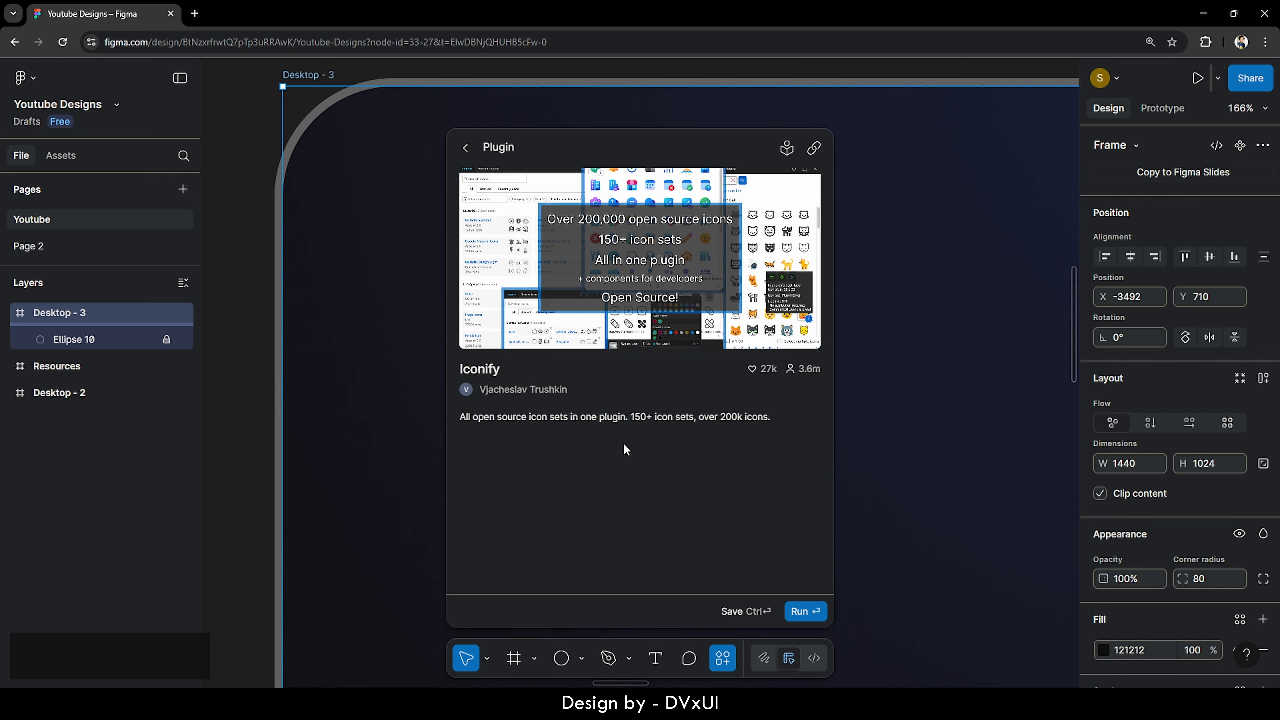
click(801, 611)
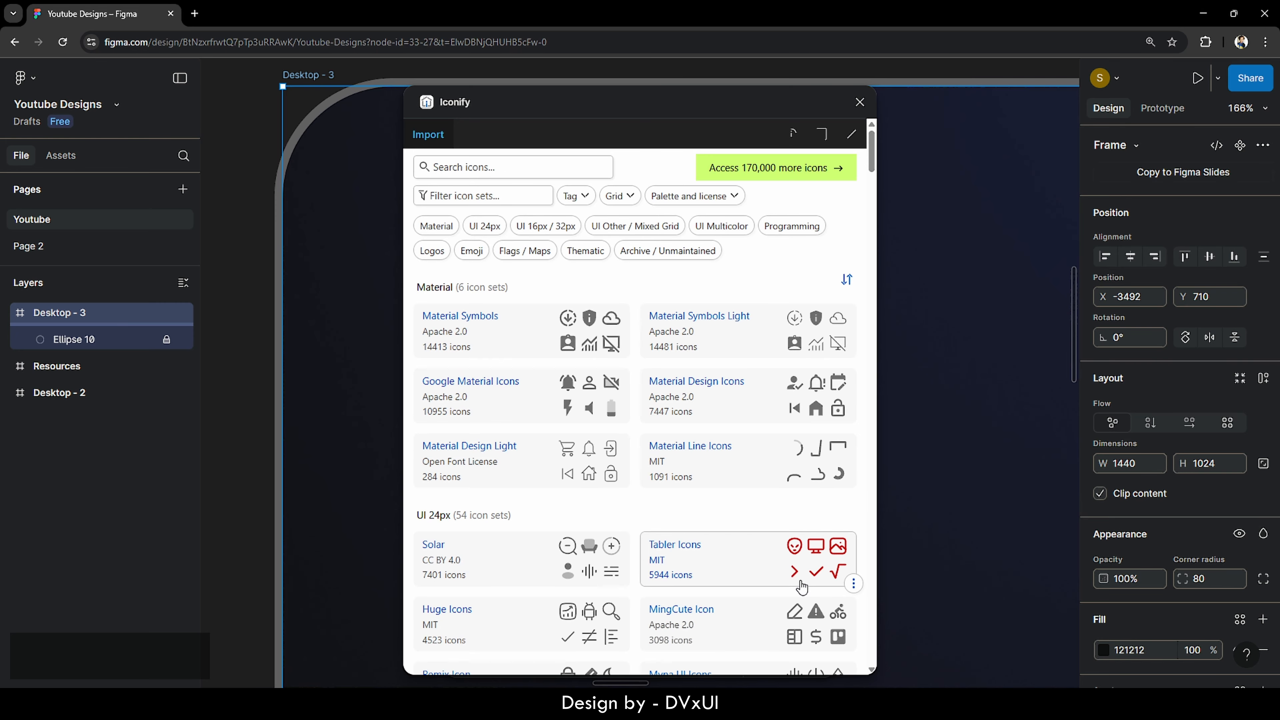
- Search 'navigation' and drop a 24×24 bxs:navigation arrow into Desktop - 3, then close Iconify
click(441, 171)
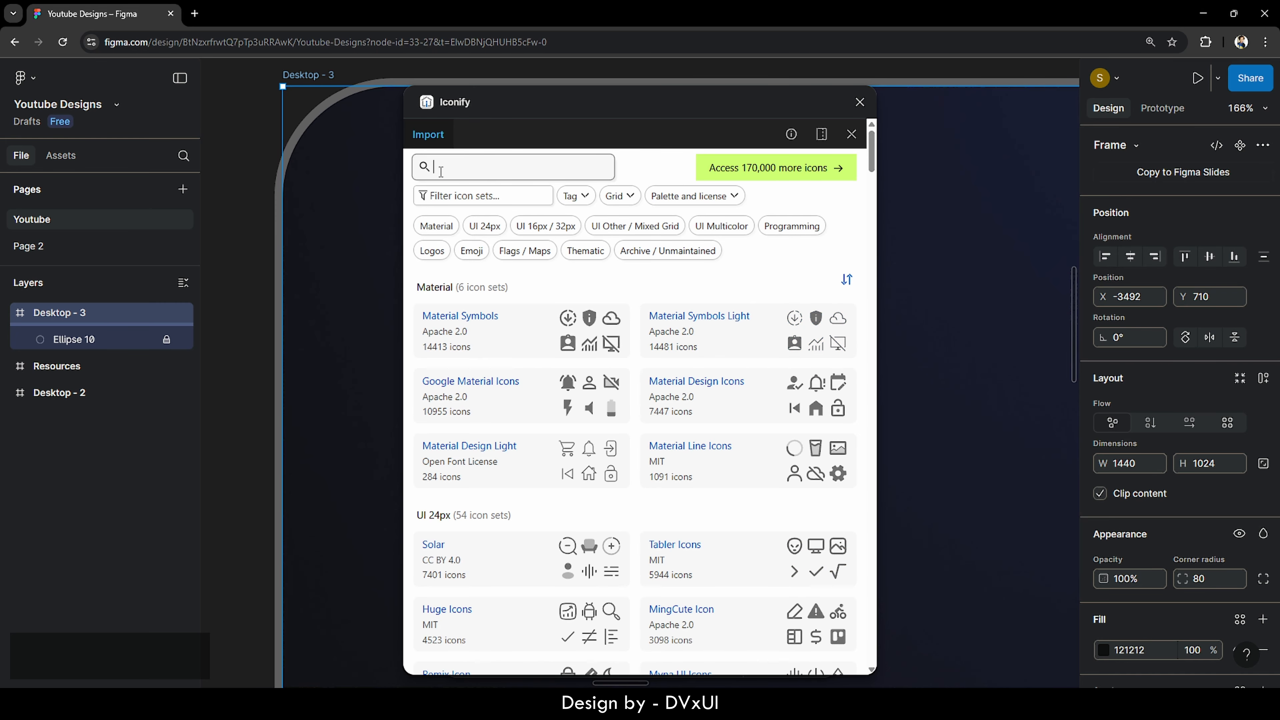
text(navi)
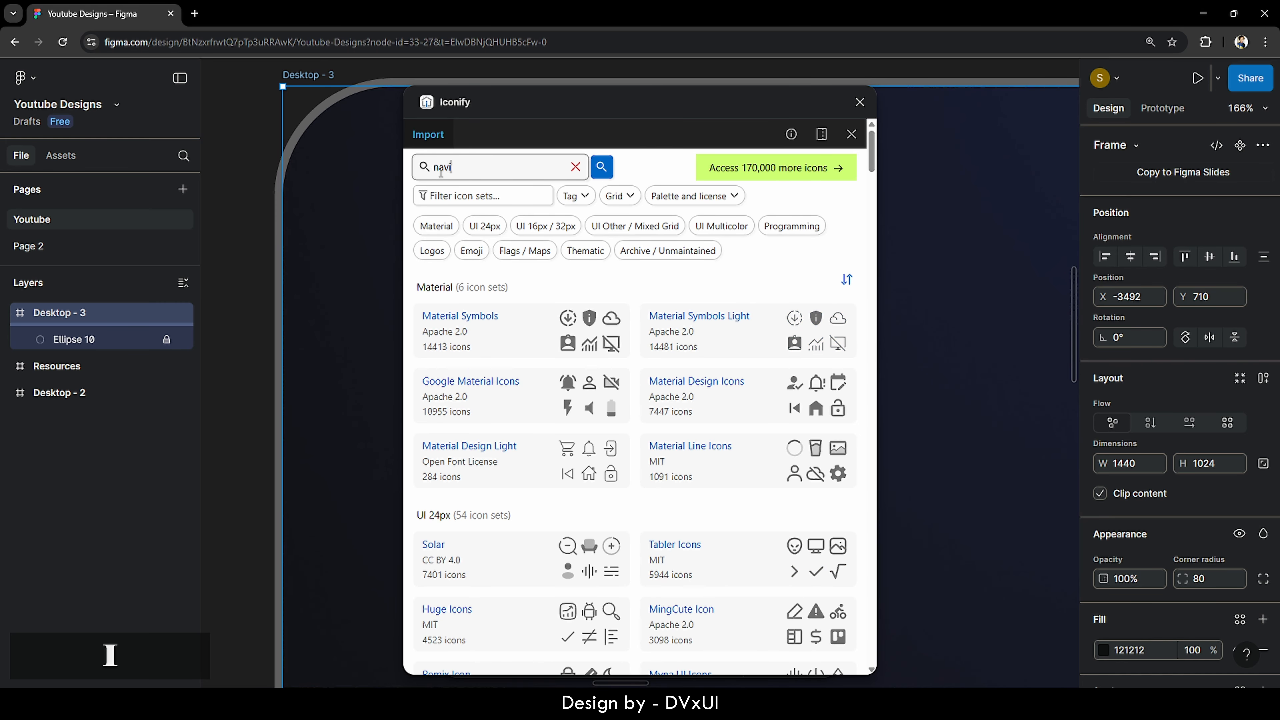
text(gation)
key(Return)
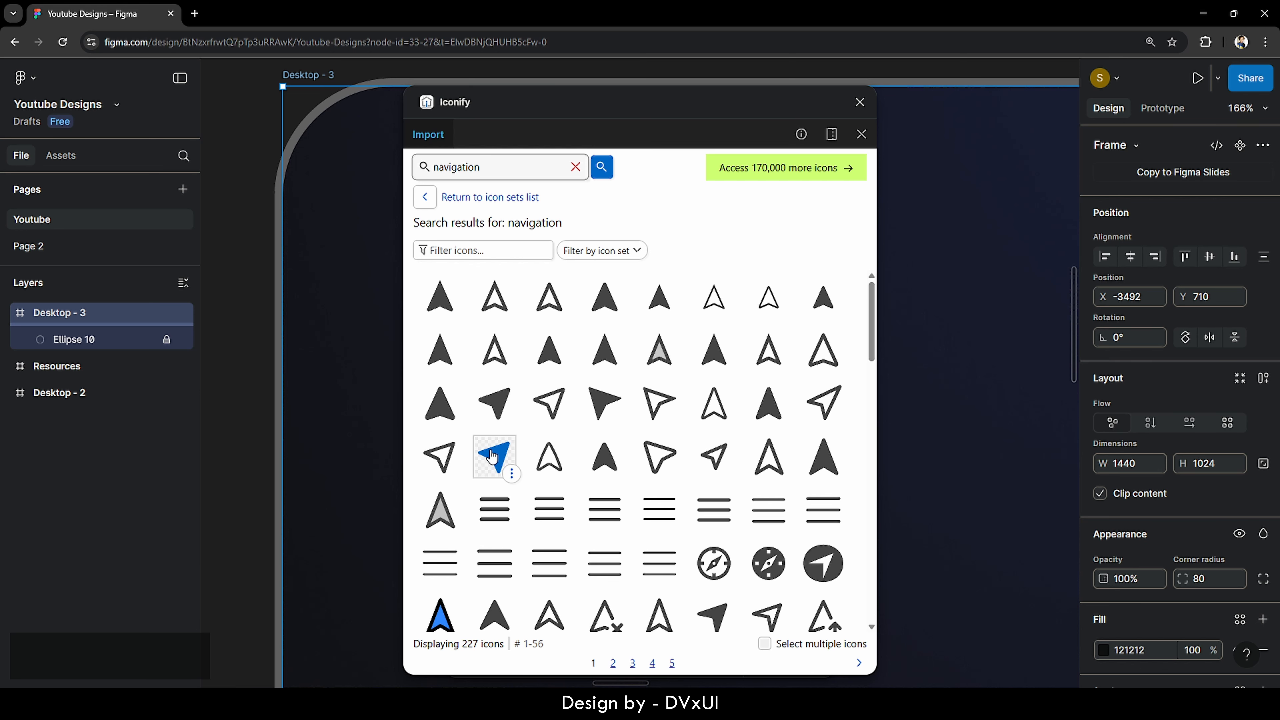
drag(496, 458, 951, 231)
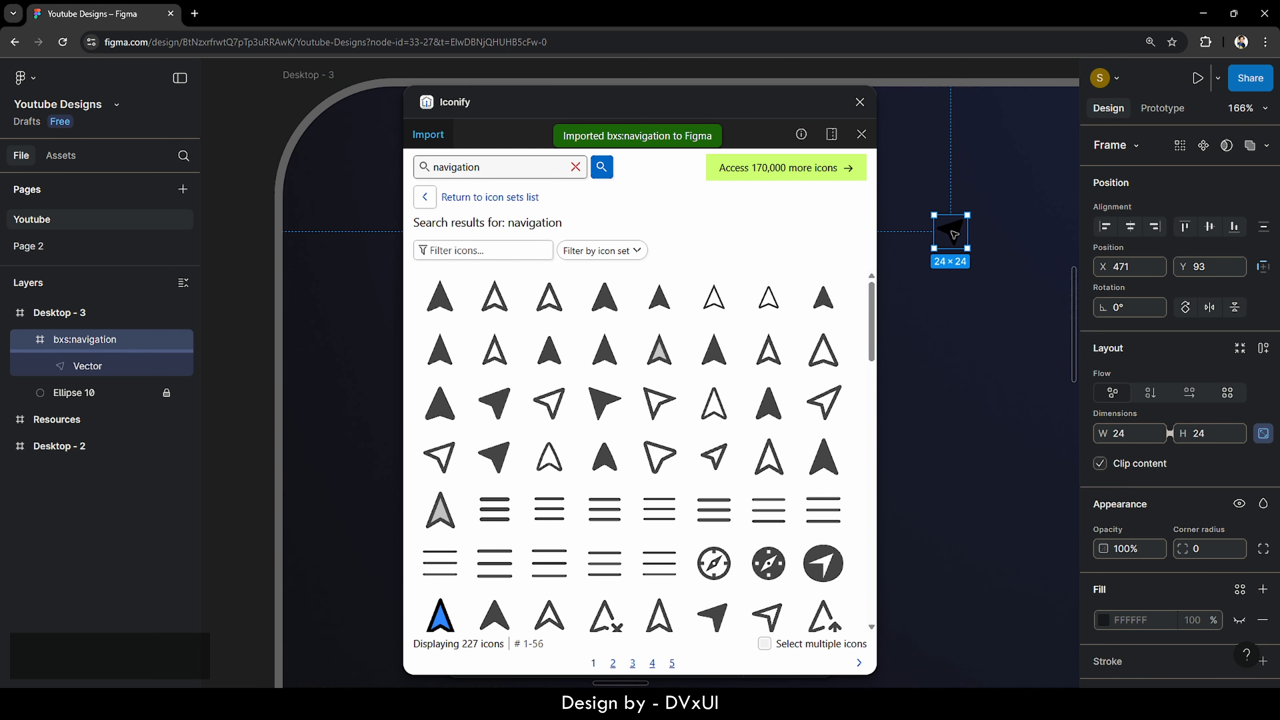
click(860, 103)
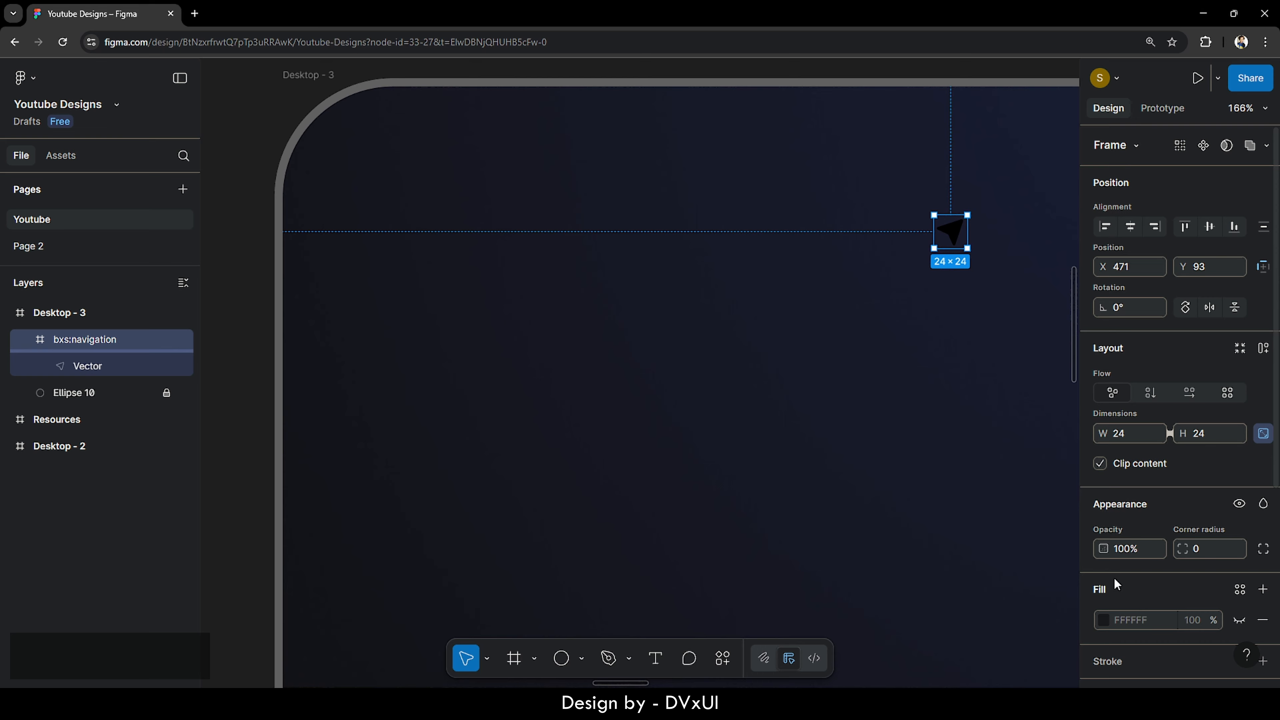
- Recolour the navigation icon blue 415FEC and move it to the top-left at X 73, Y 46
scroll(1114, 577, down, 5)
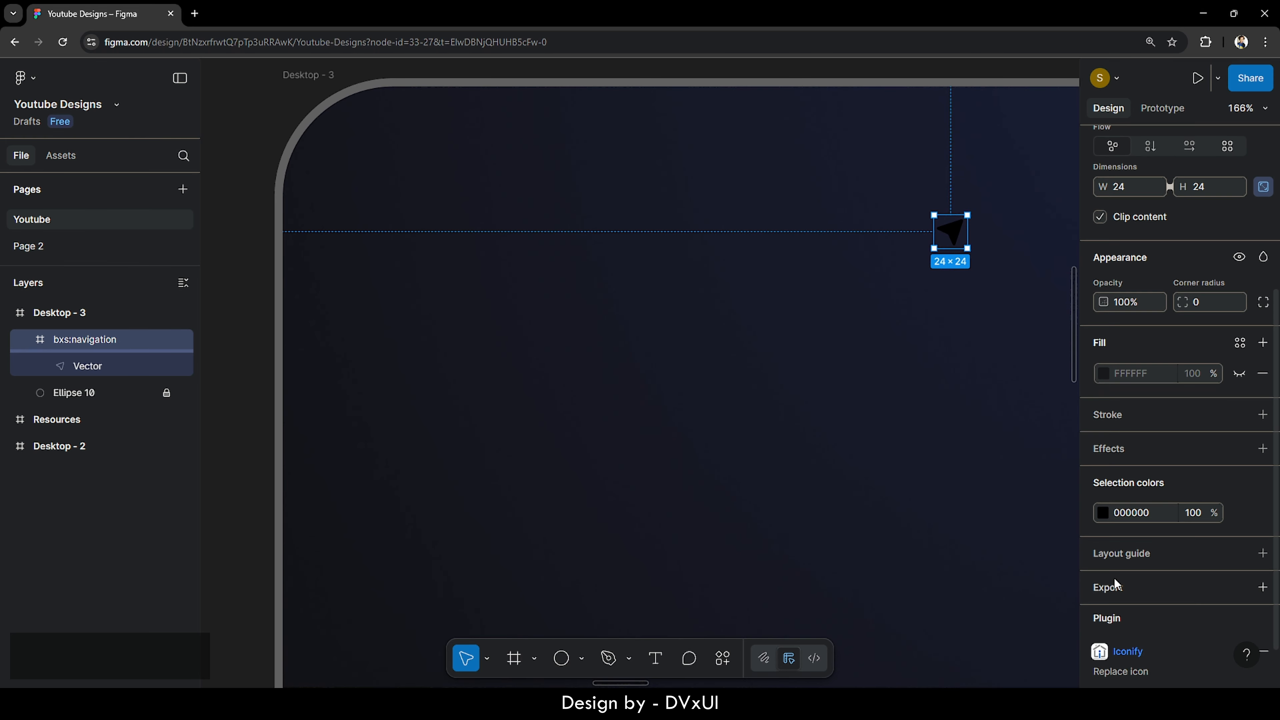
click(1102, 510)
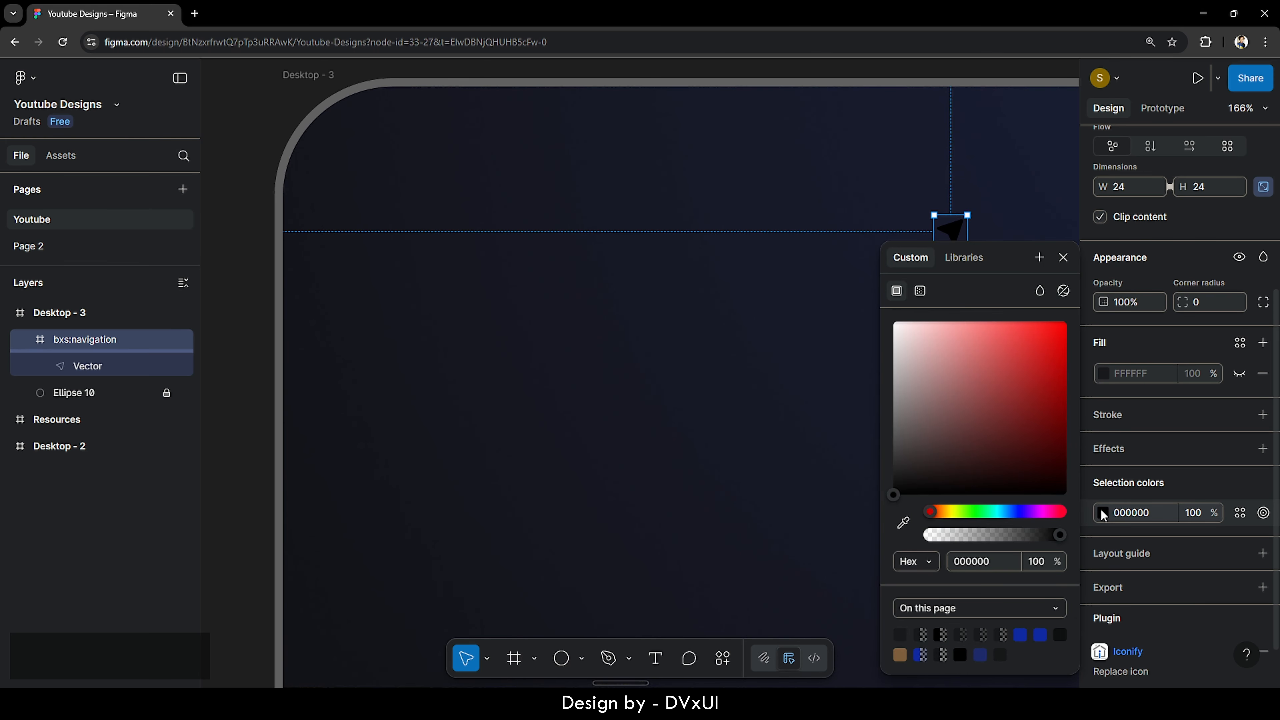
click(1019, 633)
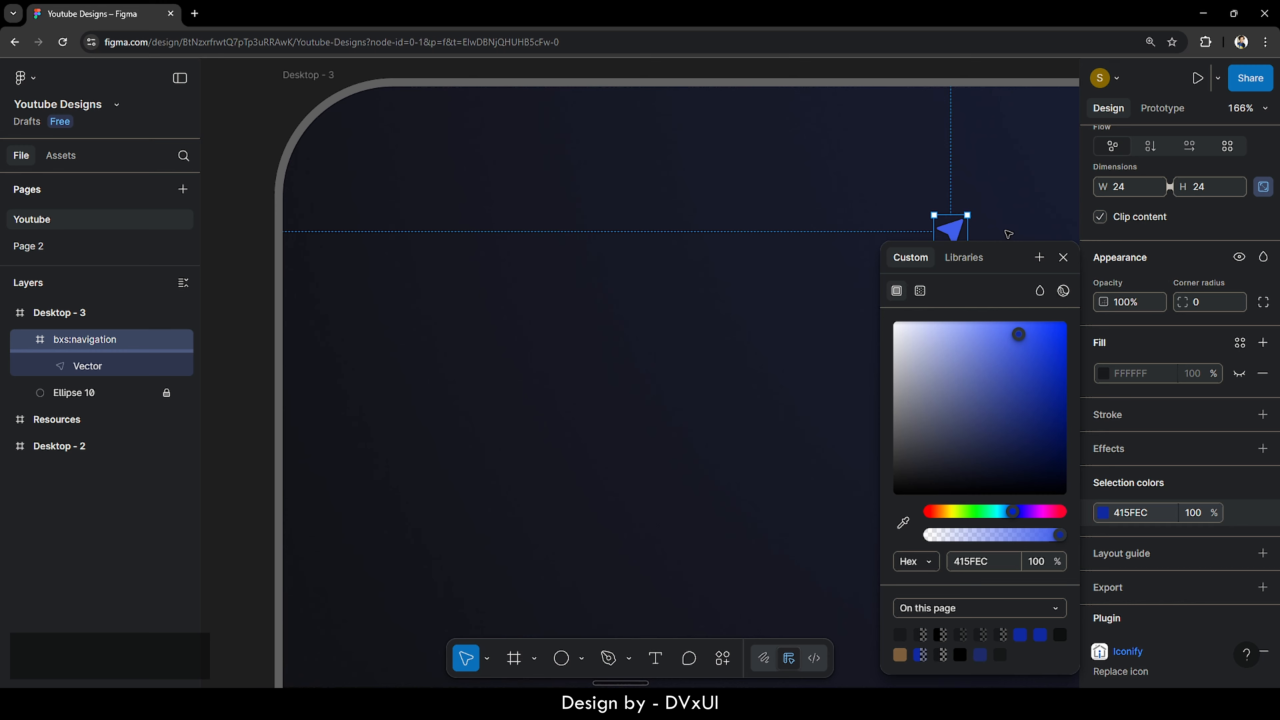
click(1008, 234)
click(949, 229)
drag(950, 229, 409, 170)
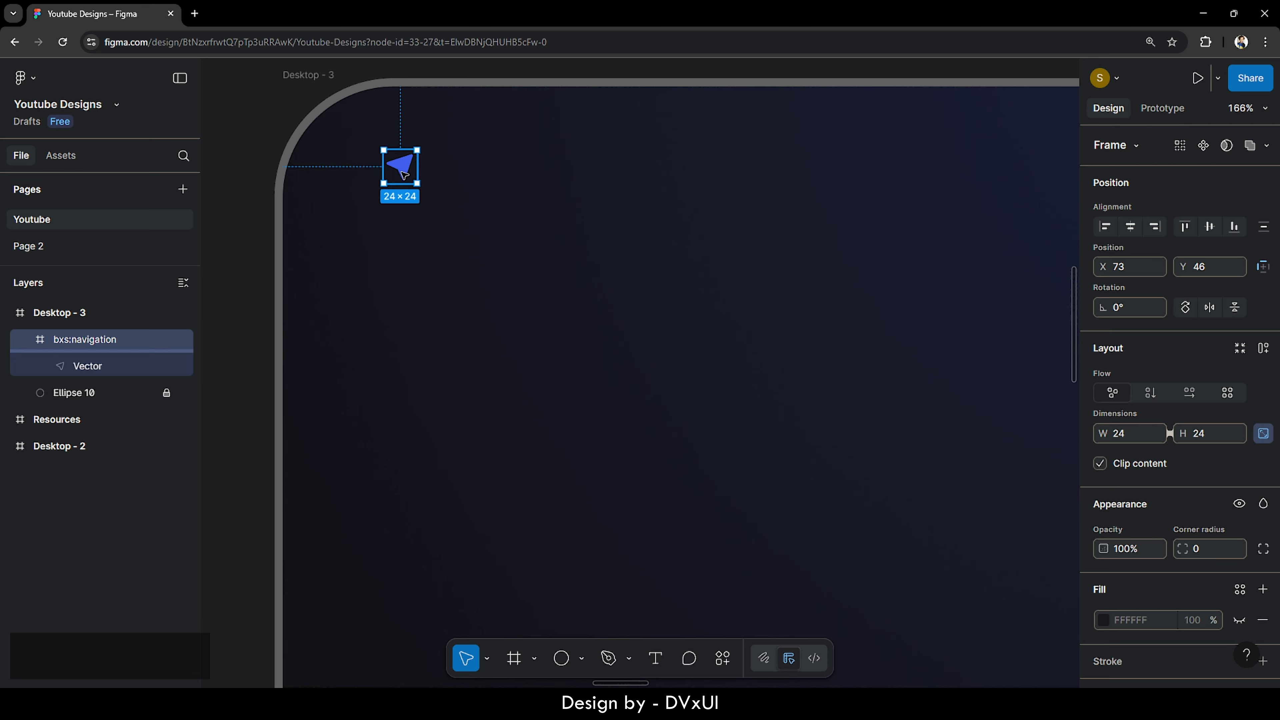
- Scale the arrow icon proportionally to a height of 38, making it 38×38
key(k)
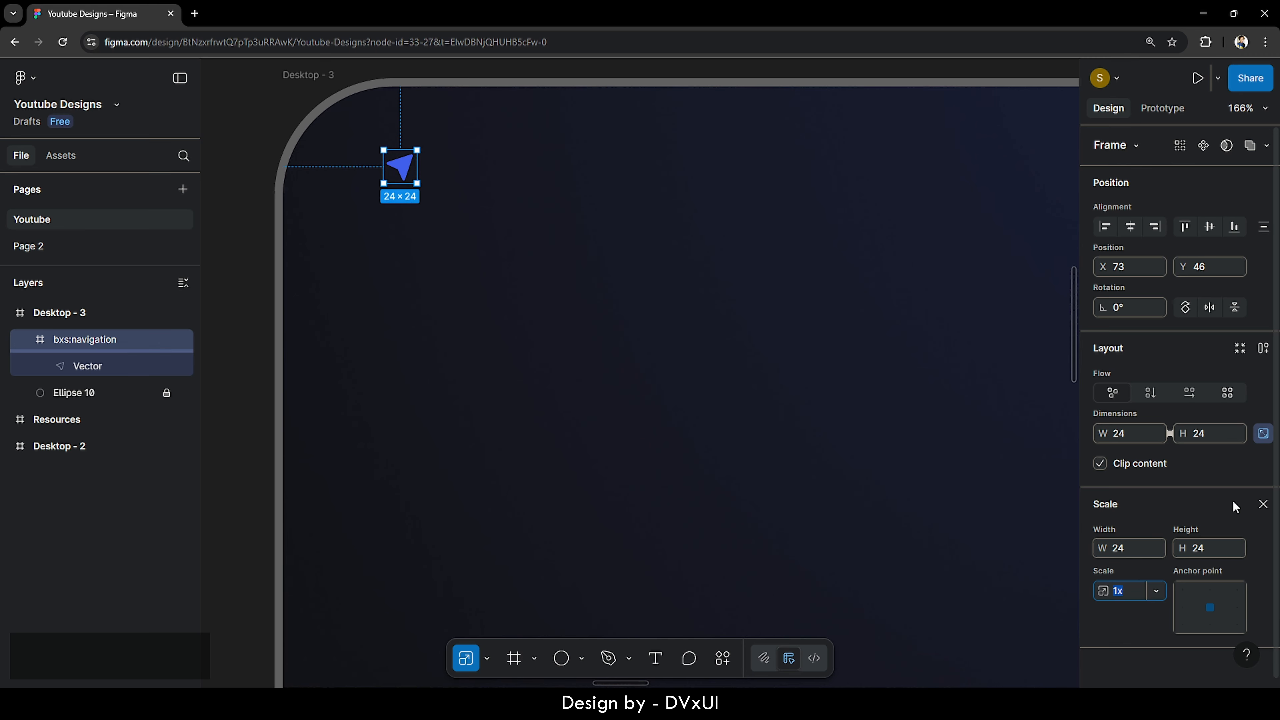
click(1264, 505)
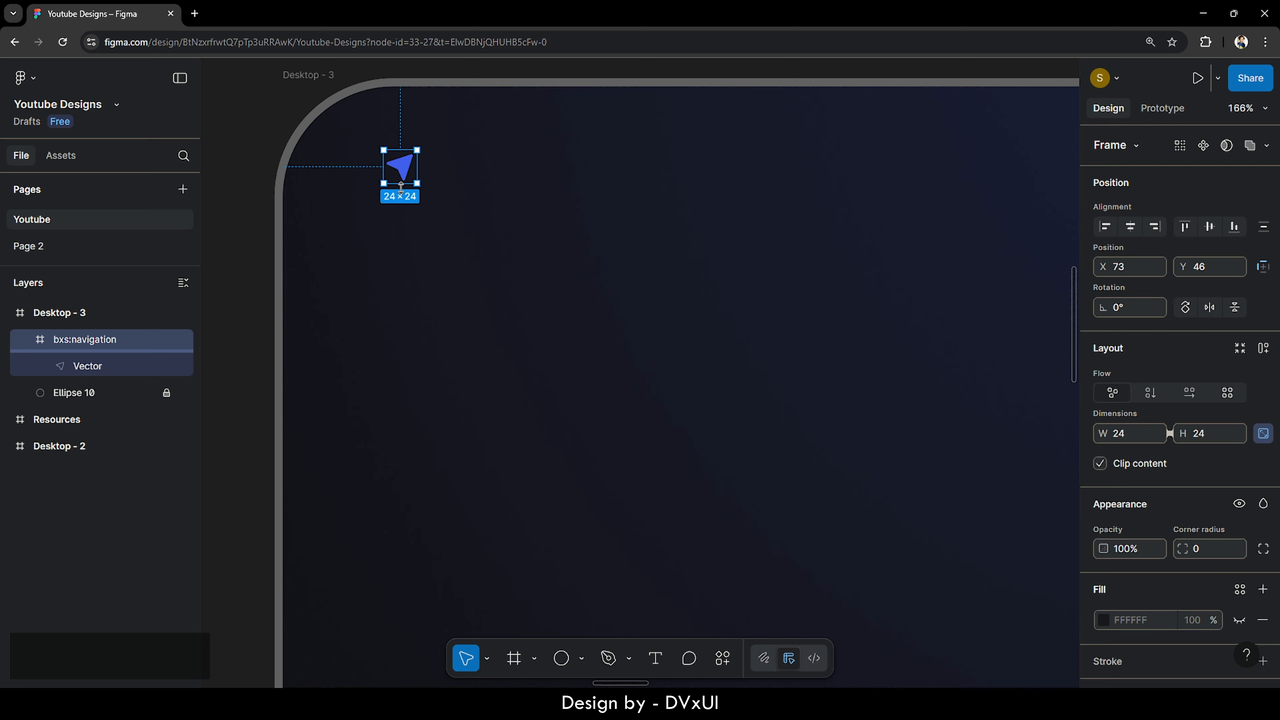
key(k)
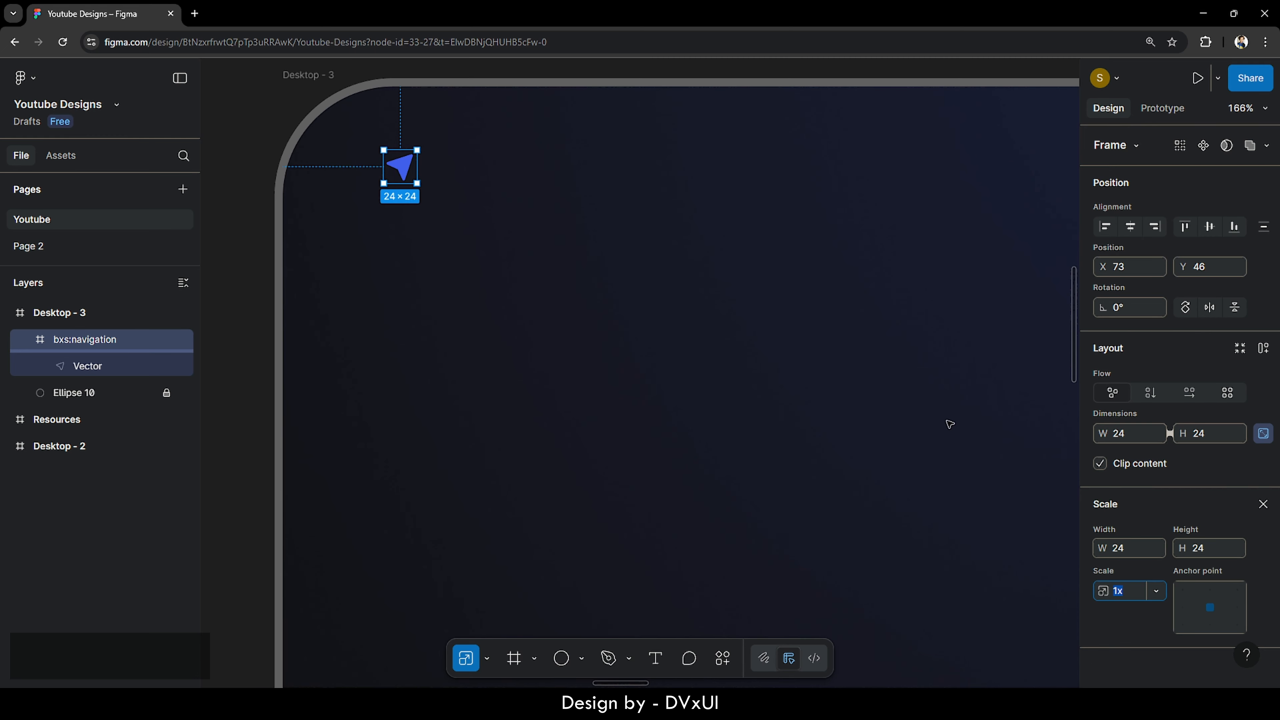
click(1206, 549)
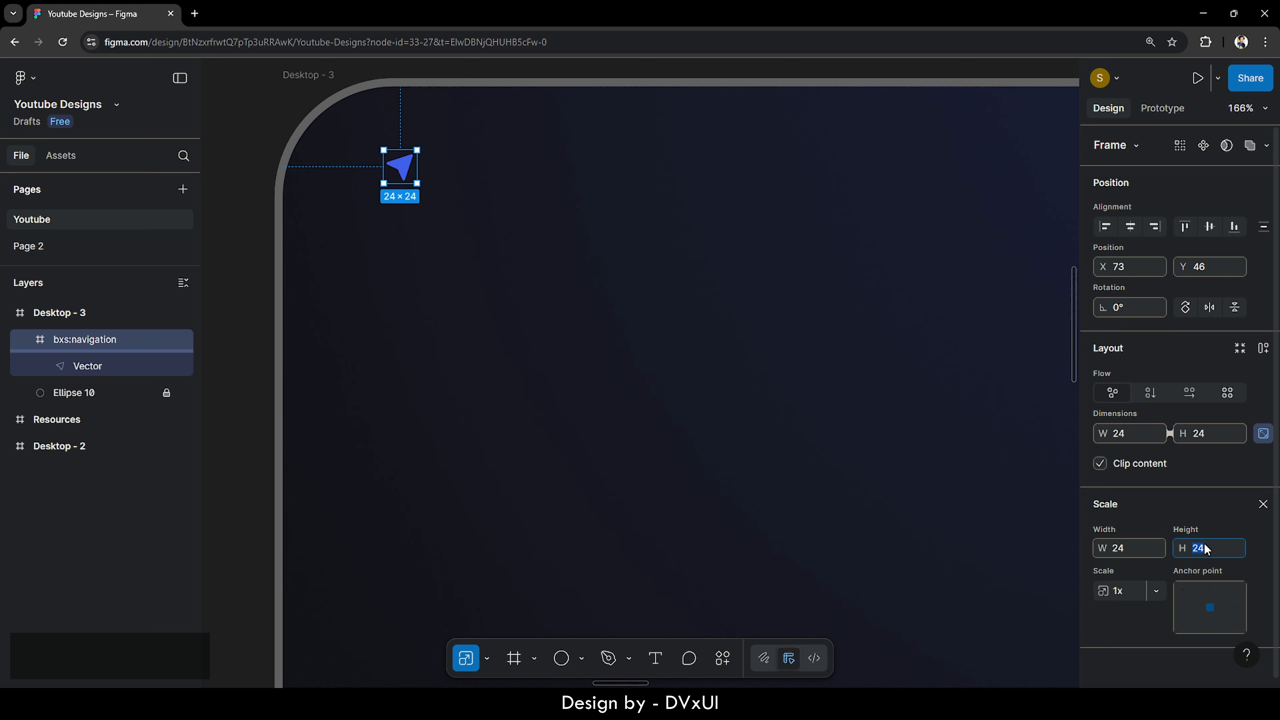
text(38)
key(Return)
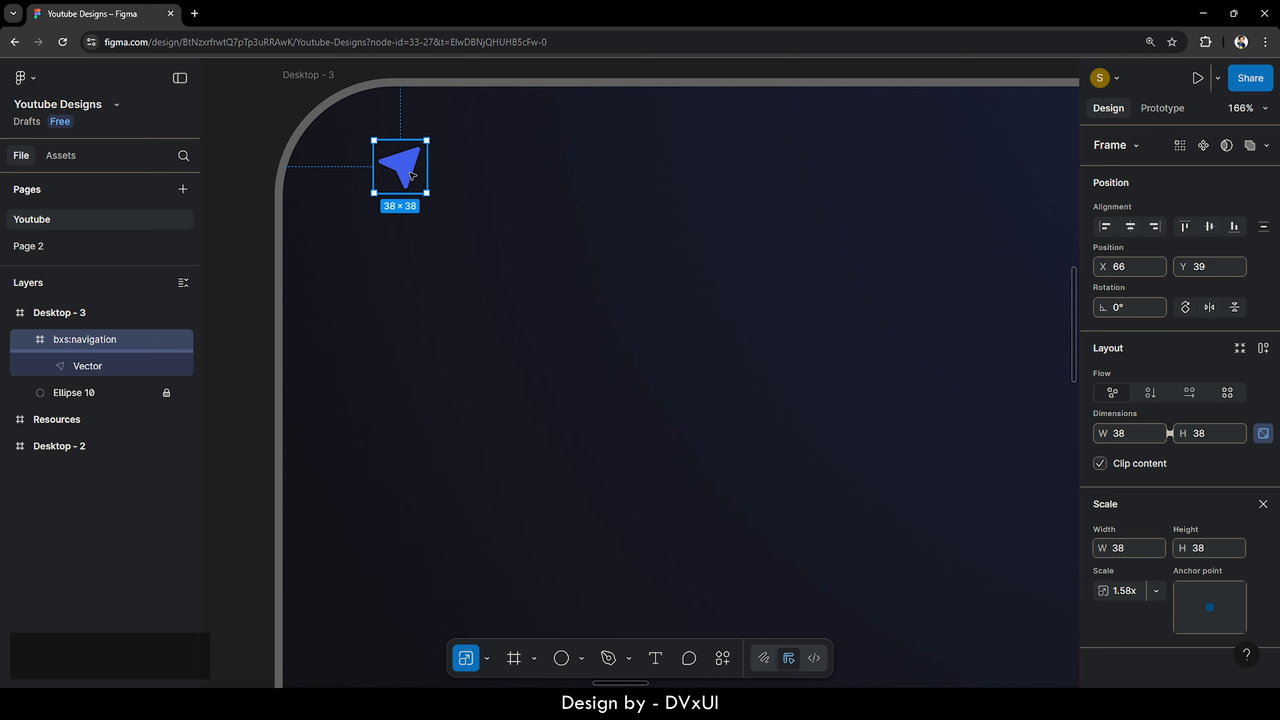
key(t)
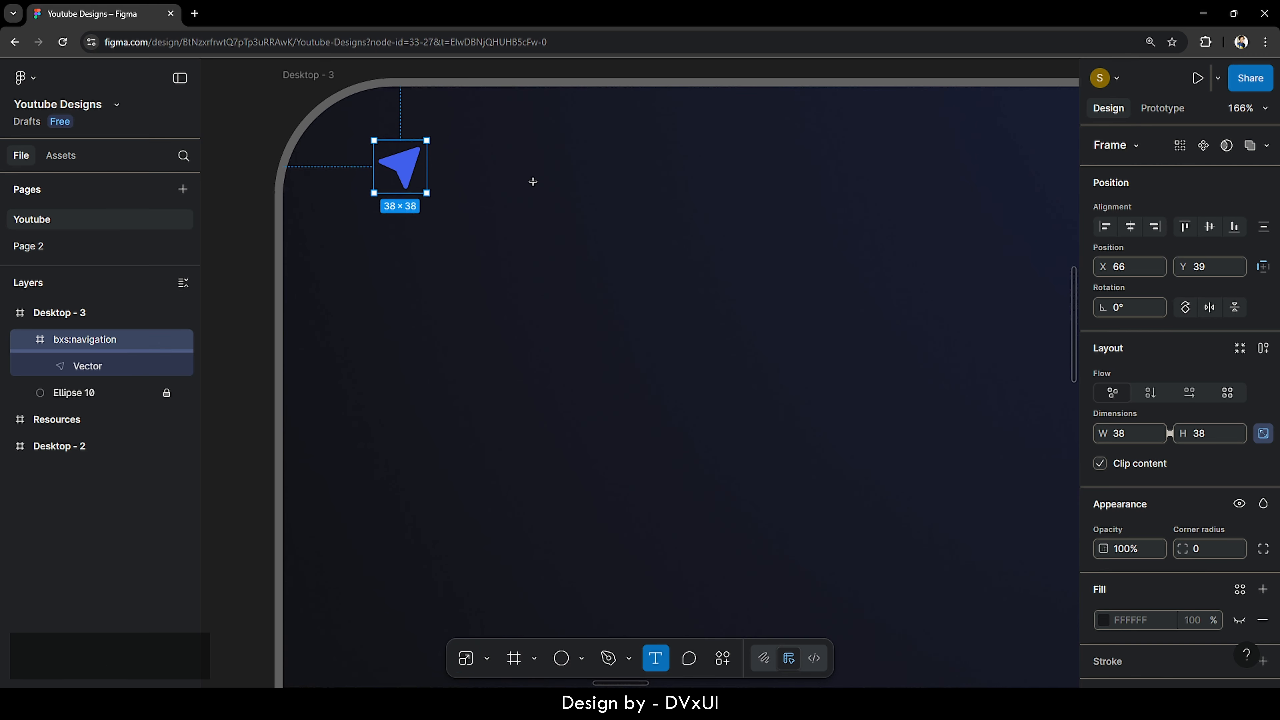
- Add a white 'nav.io' text in Outfit Medium 34 beside the arrow icon, then select both
click(533, 181)
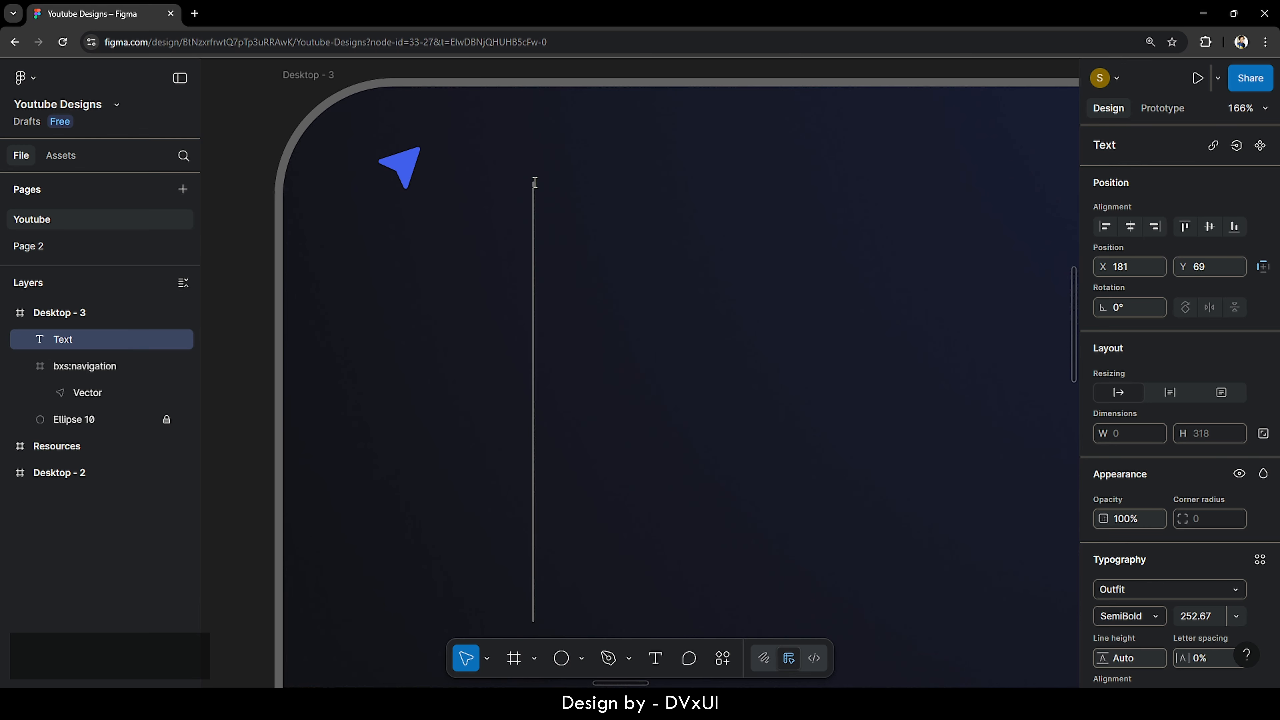
text(n)
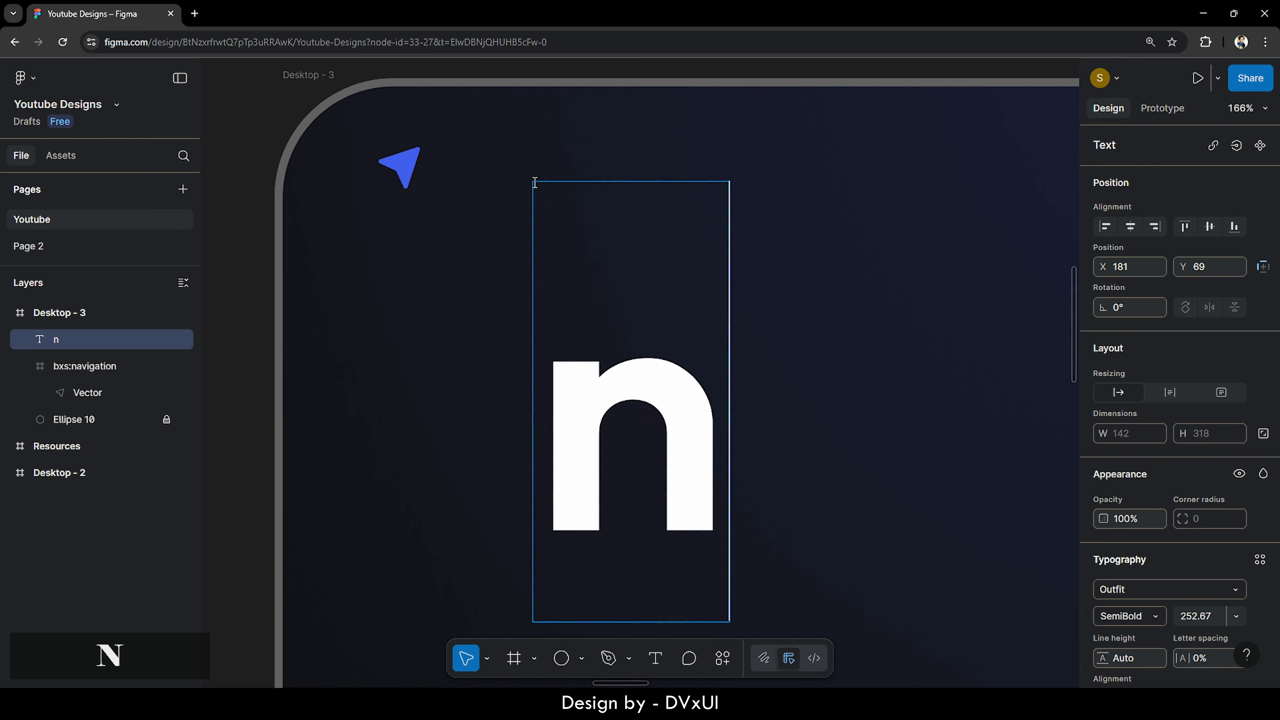
text(av.io)
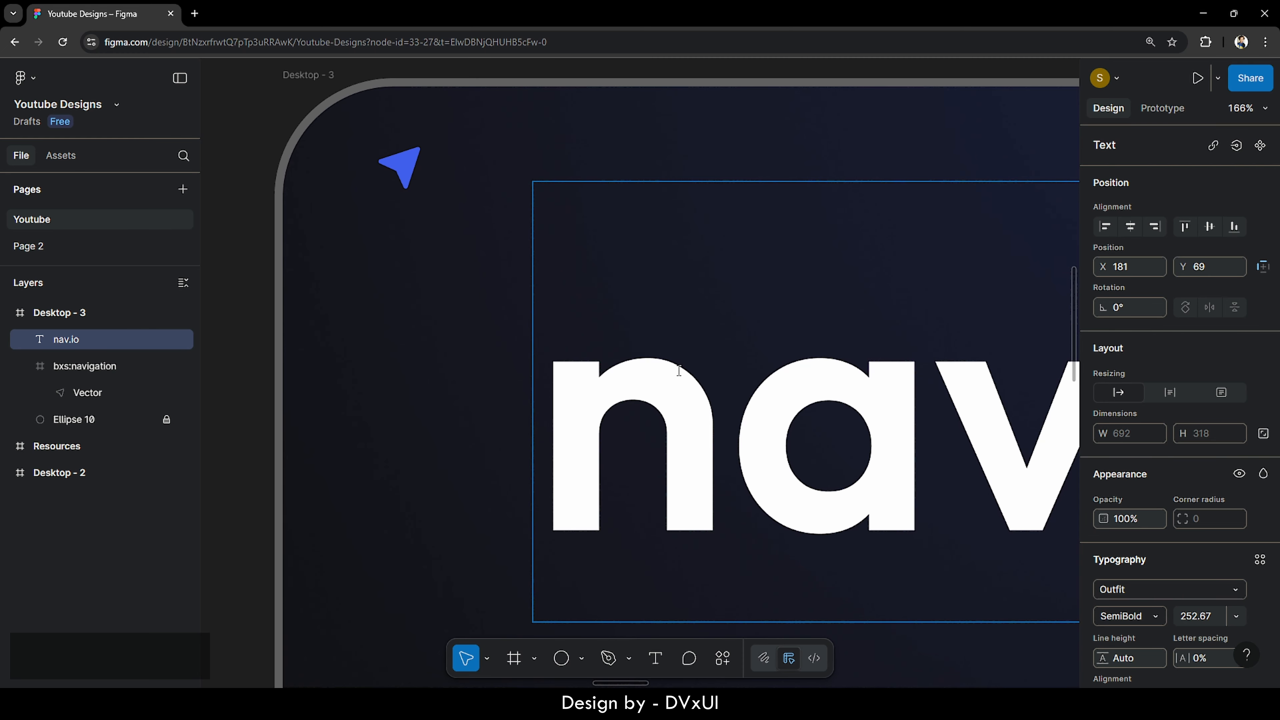
key(ctrl+a)
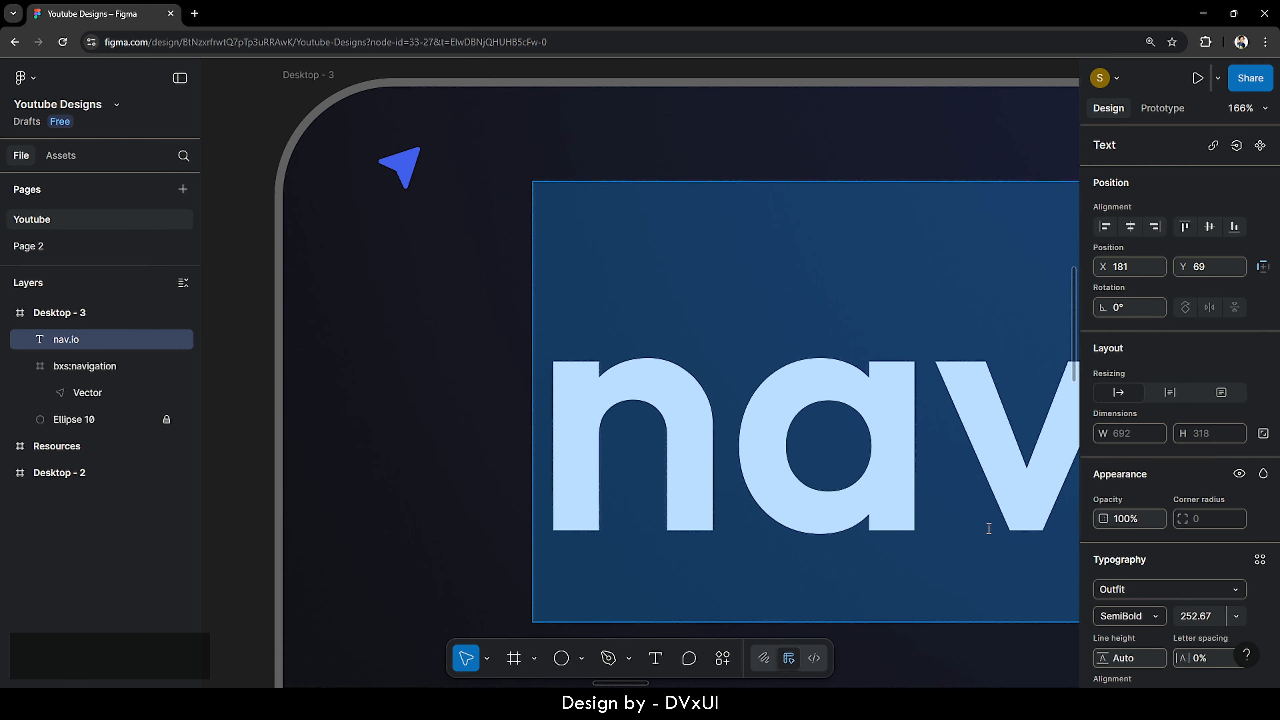
scroll(1156, 610, down, 4)
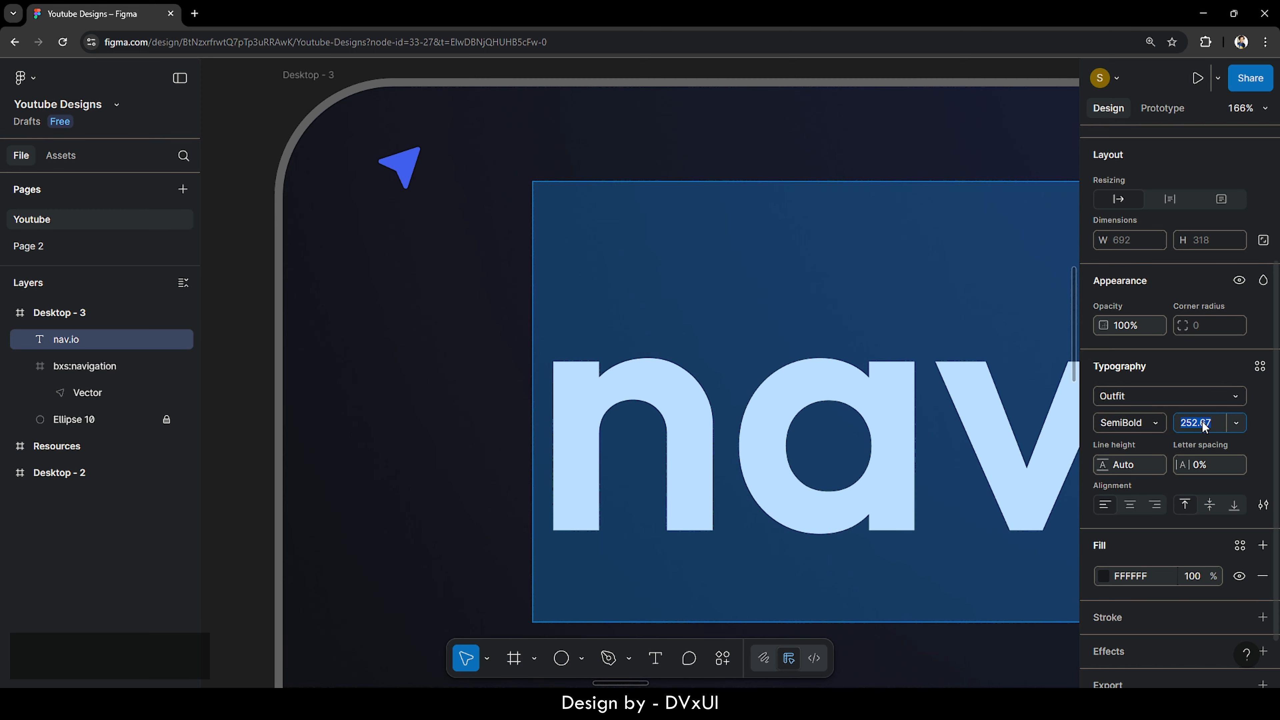
text(34)
key(Return)
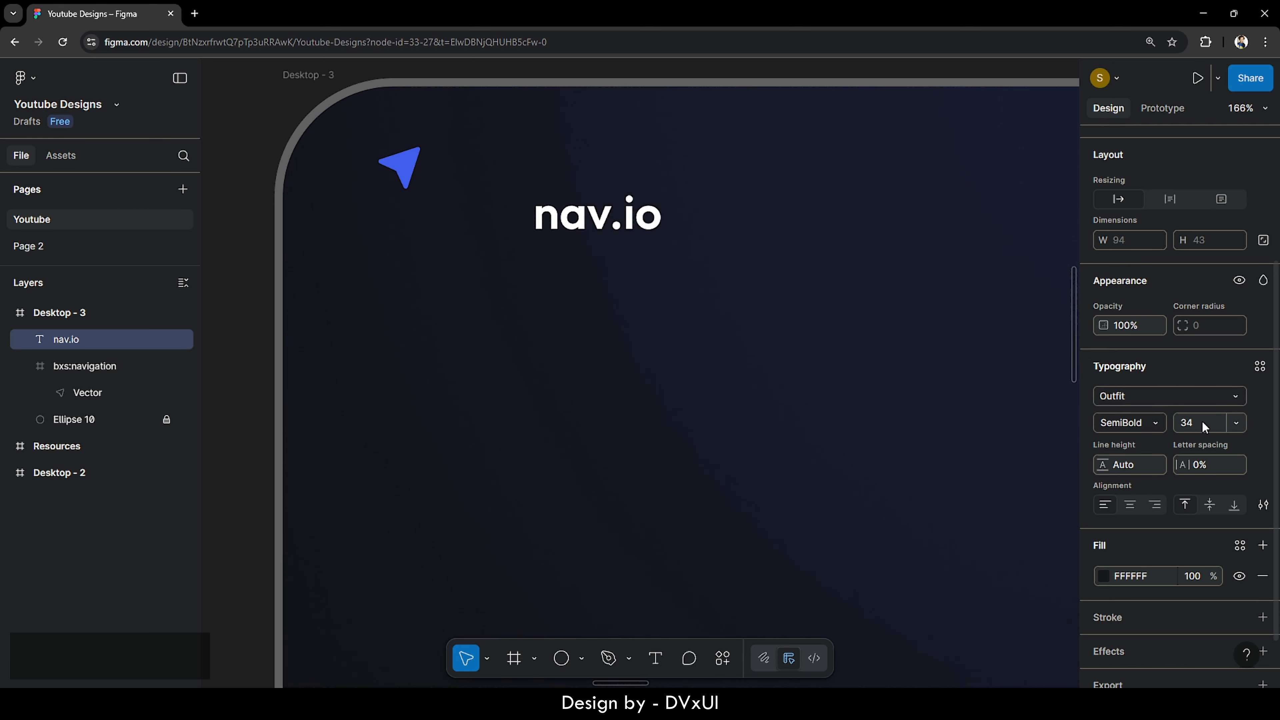
click(1141, 423)
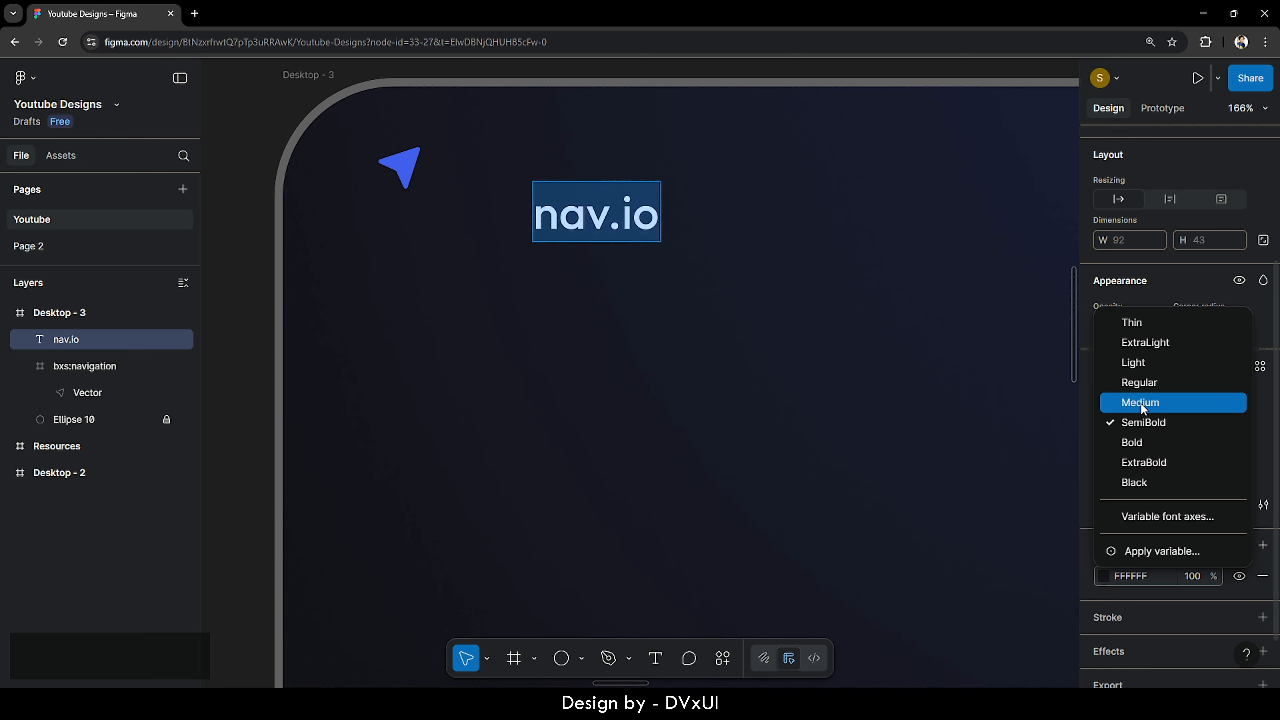
click(1140, 402)
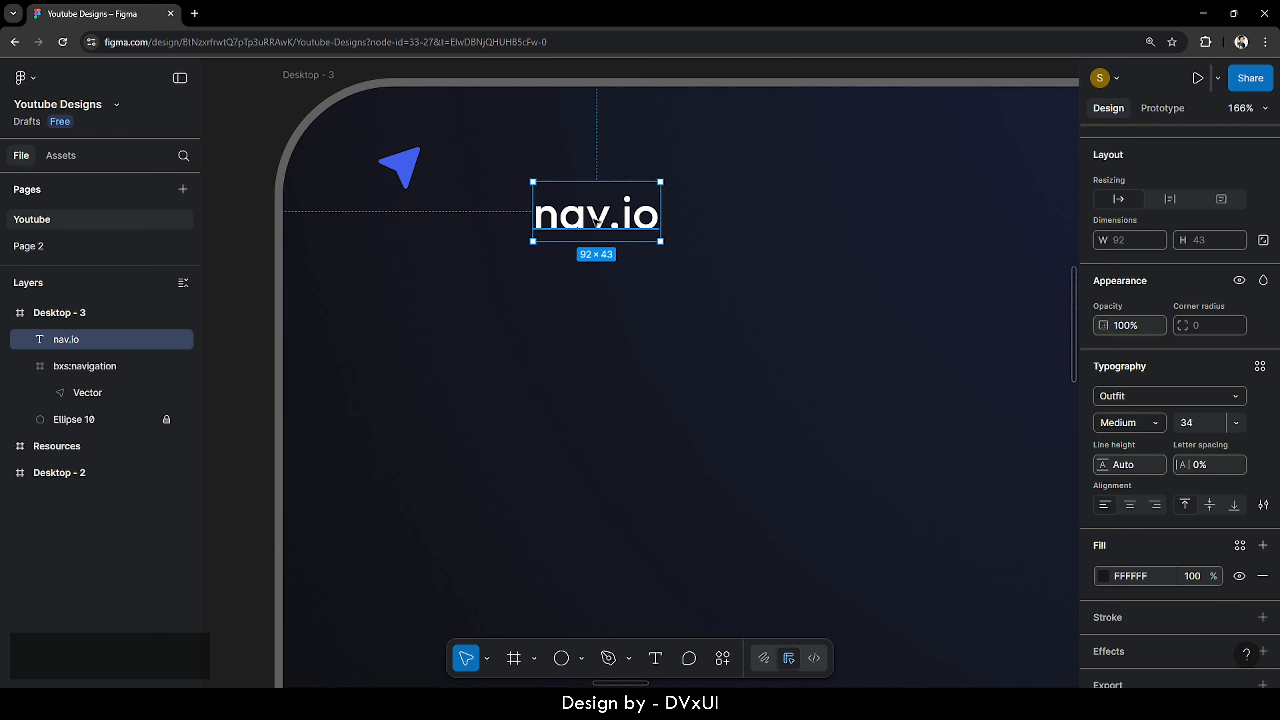
drag(596, 224, 523, 170)
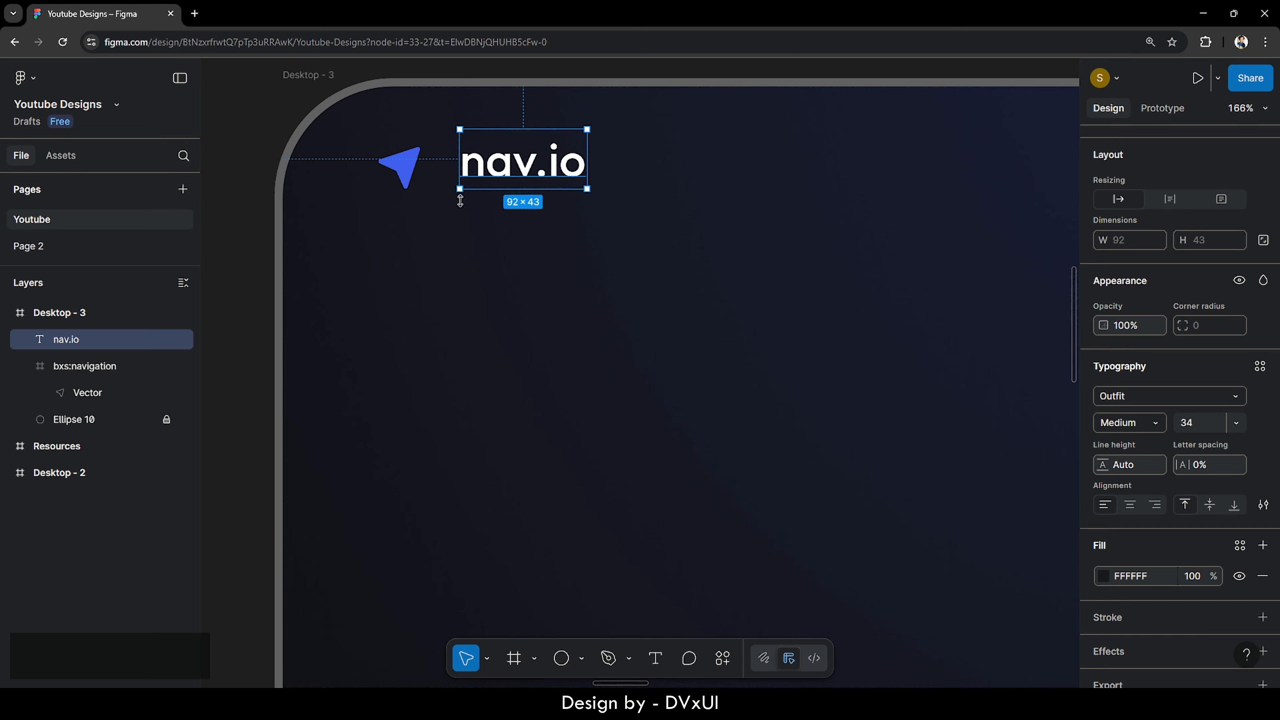
drag(378, 254, 519, 160)
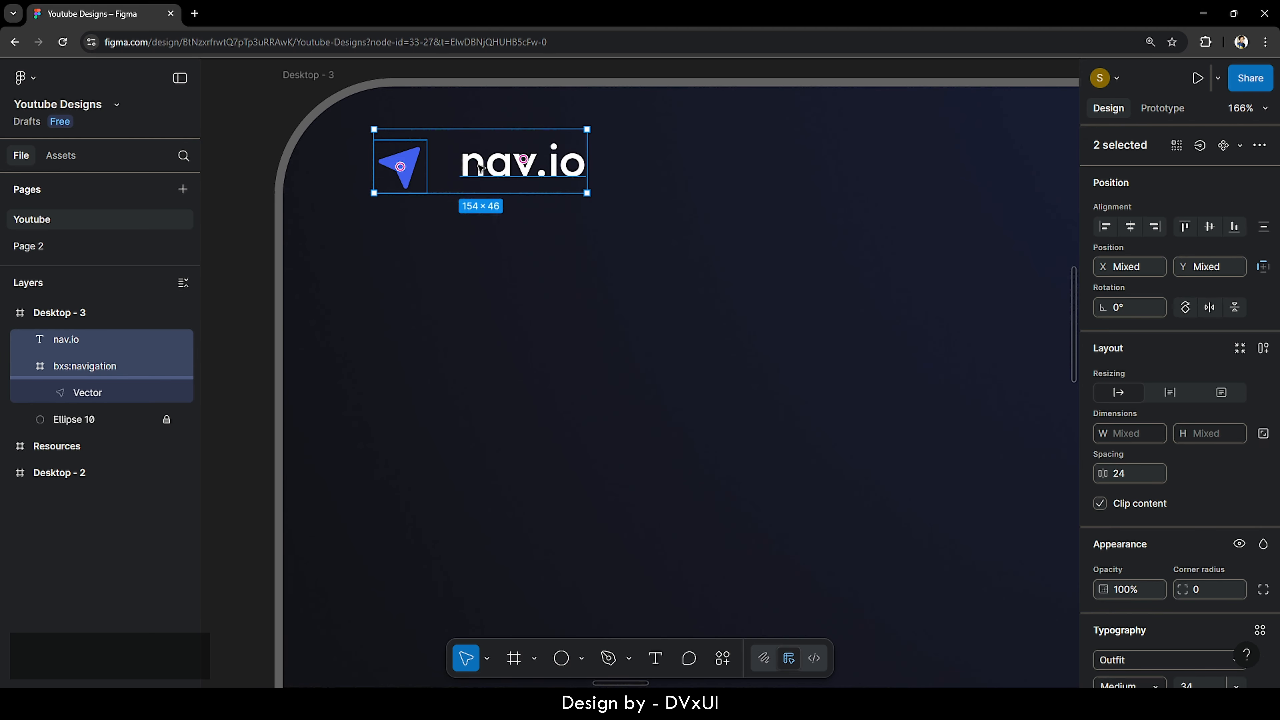
- Wrap the icon and nav.io text in an auto layout frame with an 18 px gap
right_click(480, 169)
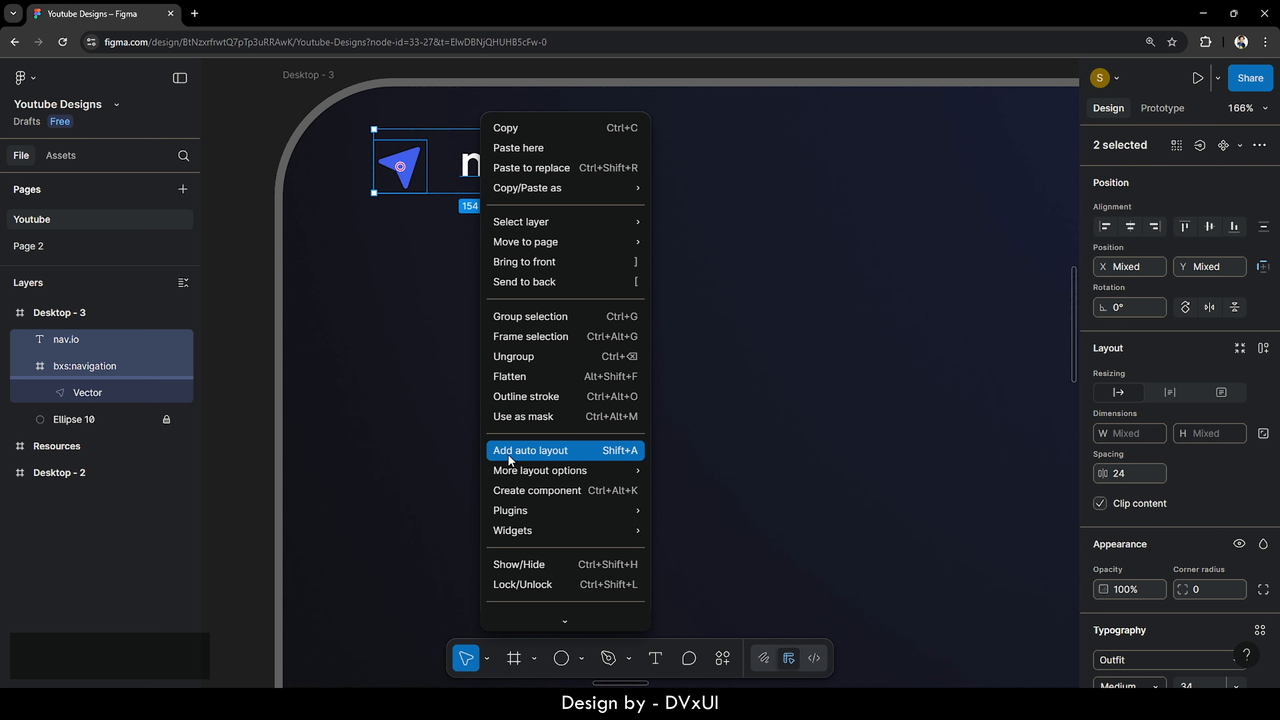
click(564, 452)
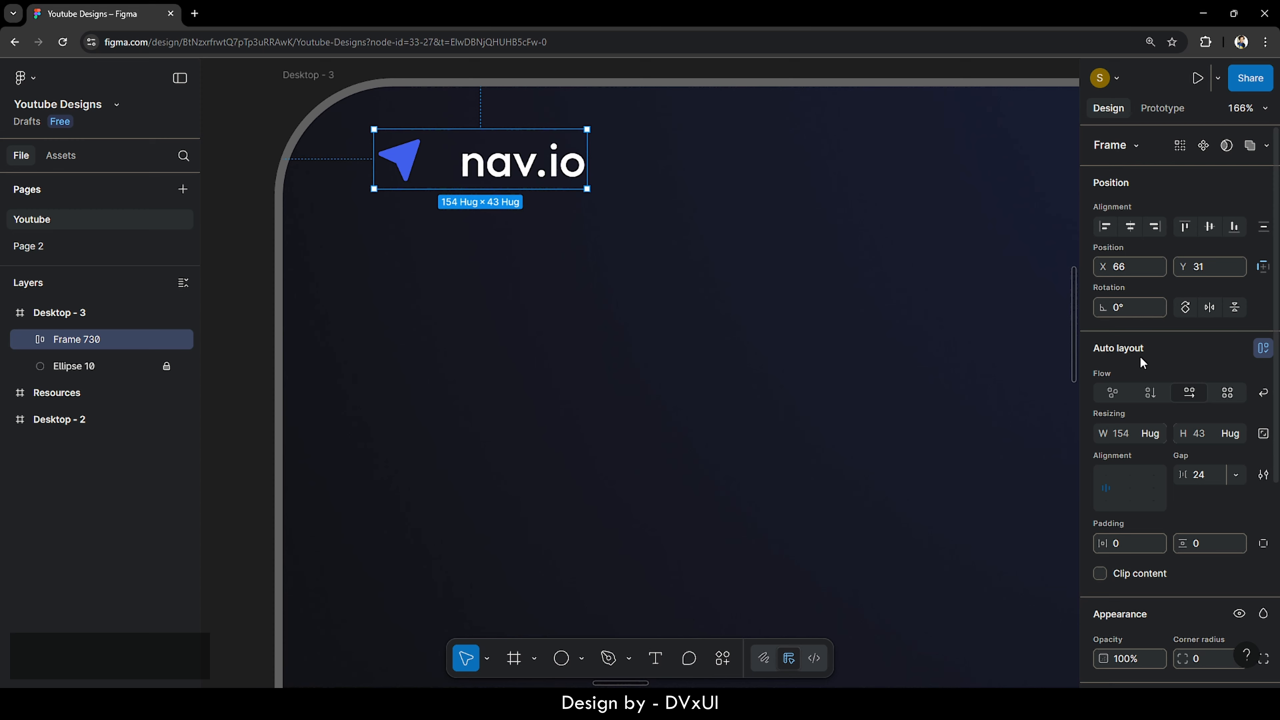
click(1208, 479)
mouse_move(439, 157)
key(BackSpace)
text(22)
key(Return)
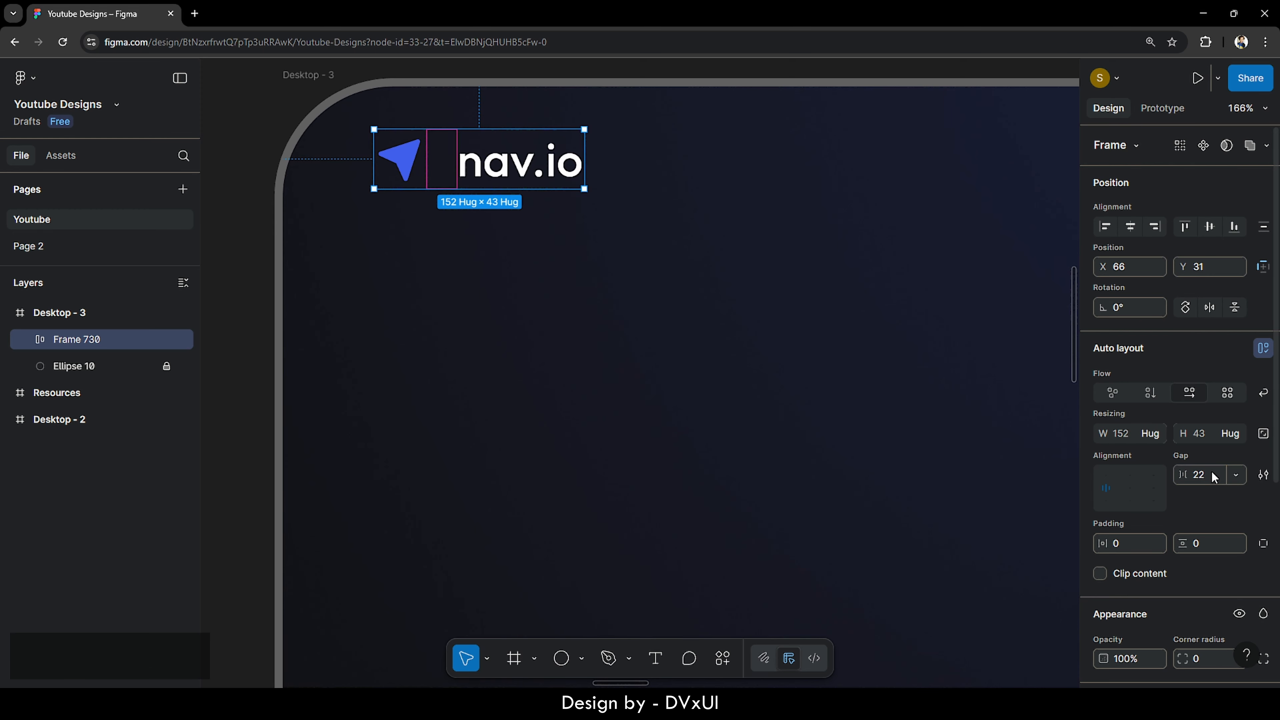
click(1214, 477)
text(18)
key(Return)
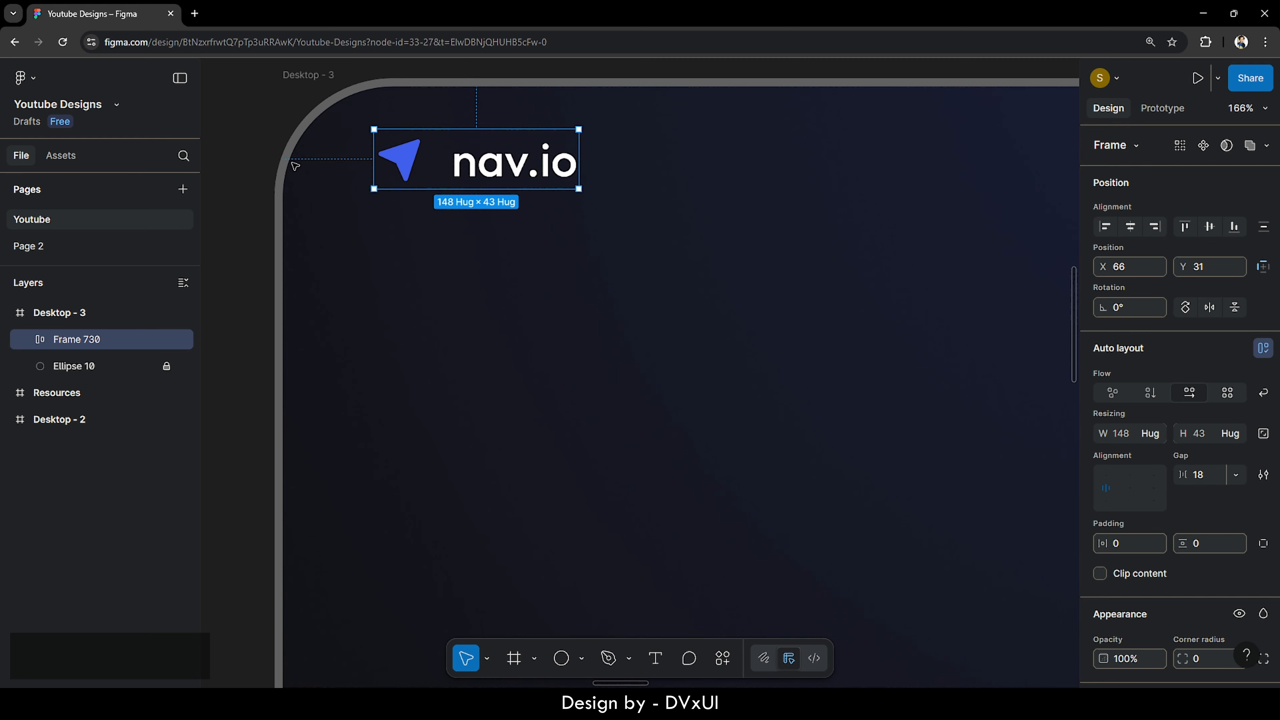
- Nudge the logo group to X 60, checking its distances to the frame edges
click(446, 288)
click(421, 151)
key(alt)
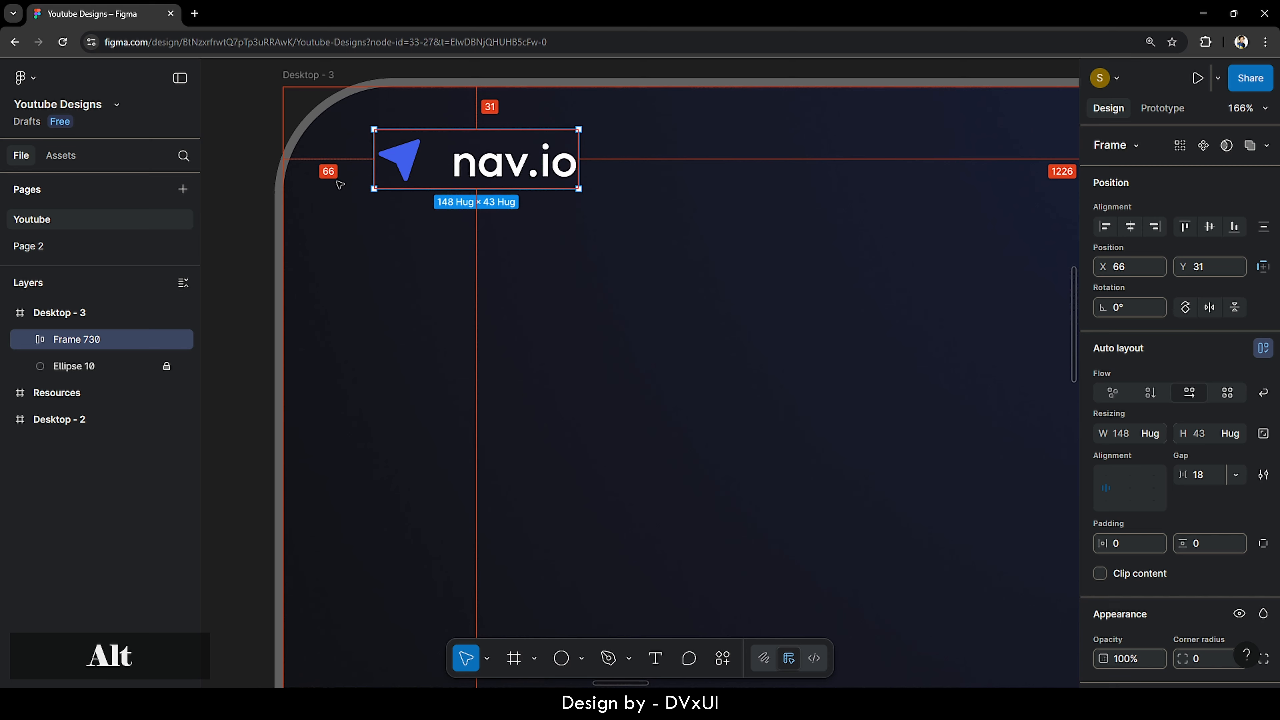
key(shift)
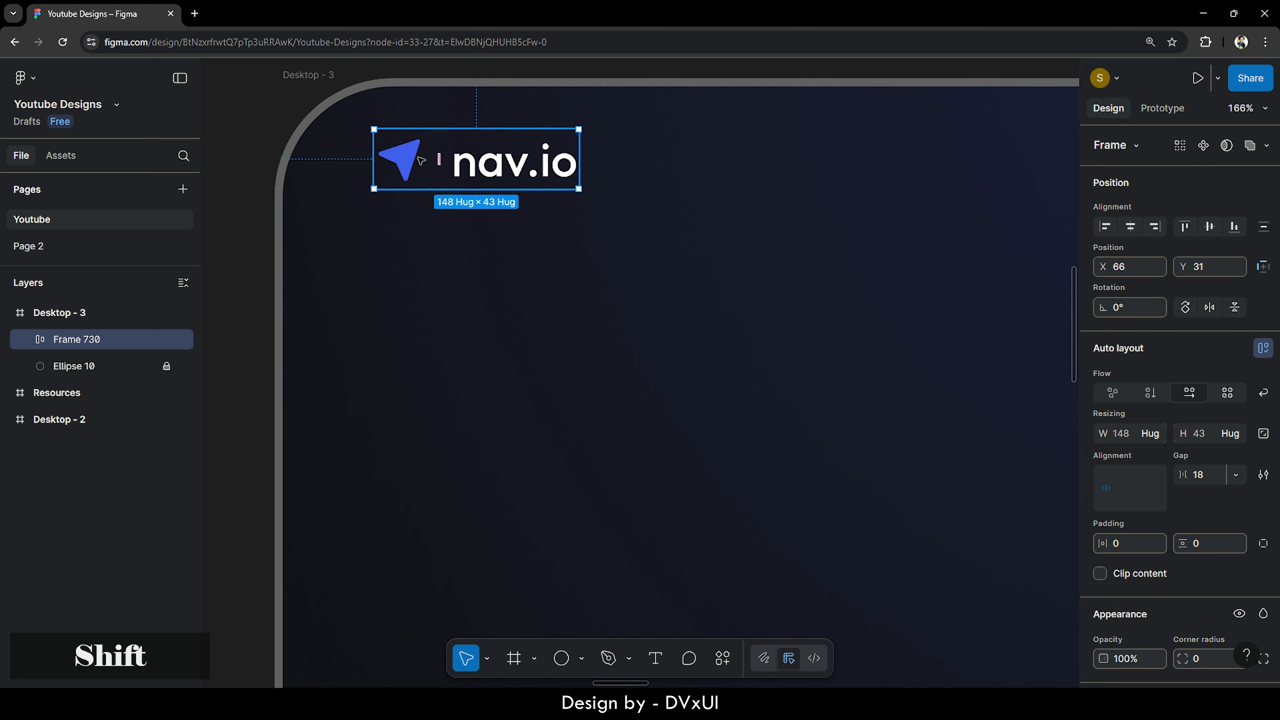
key(shift+Left)
key(alt)
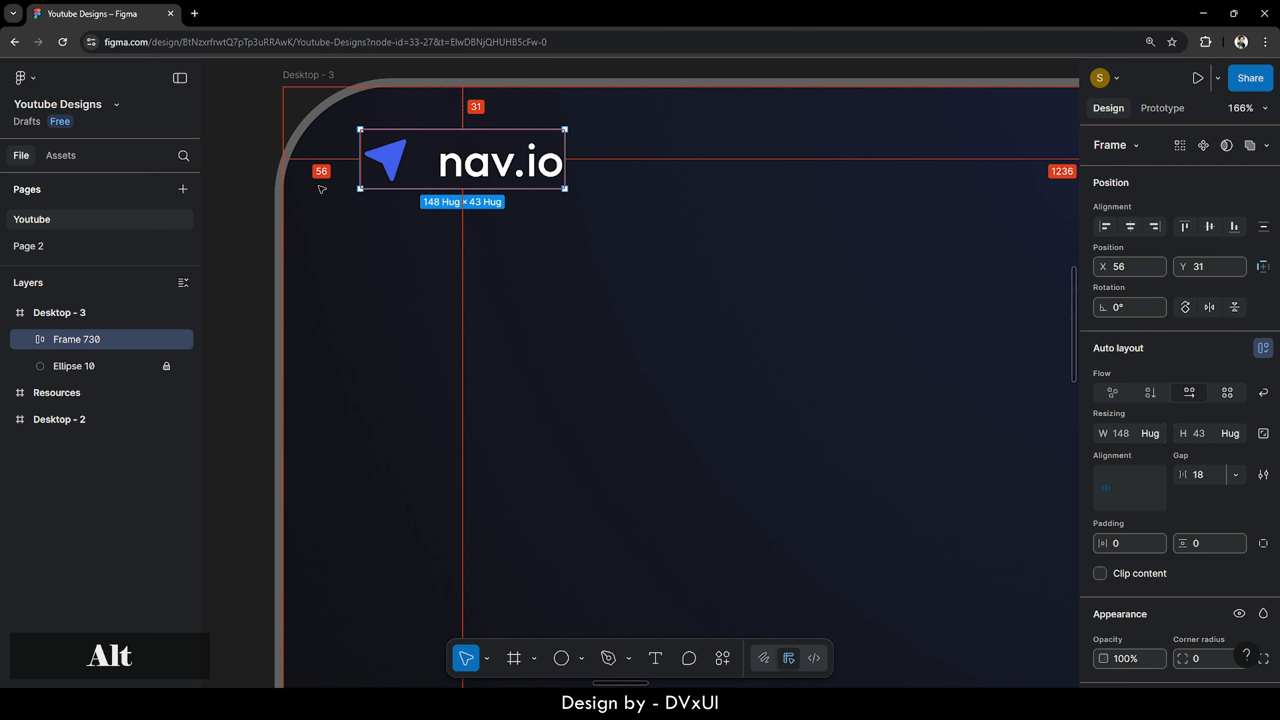
key(Right)
key(Right)
key(Right)
key(Right)
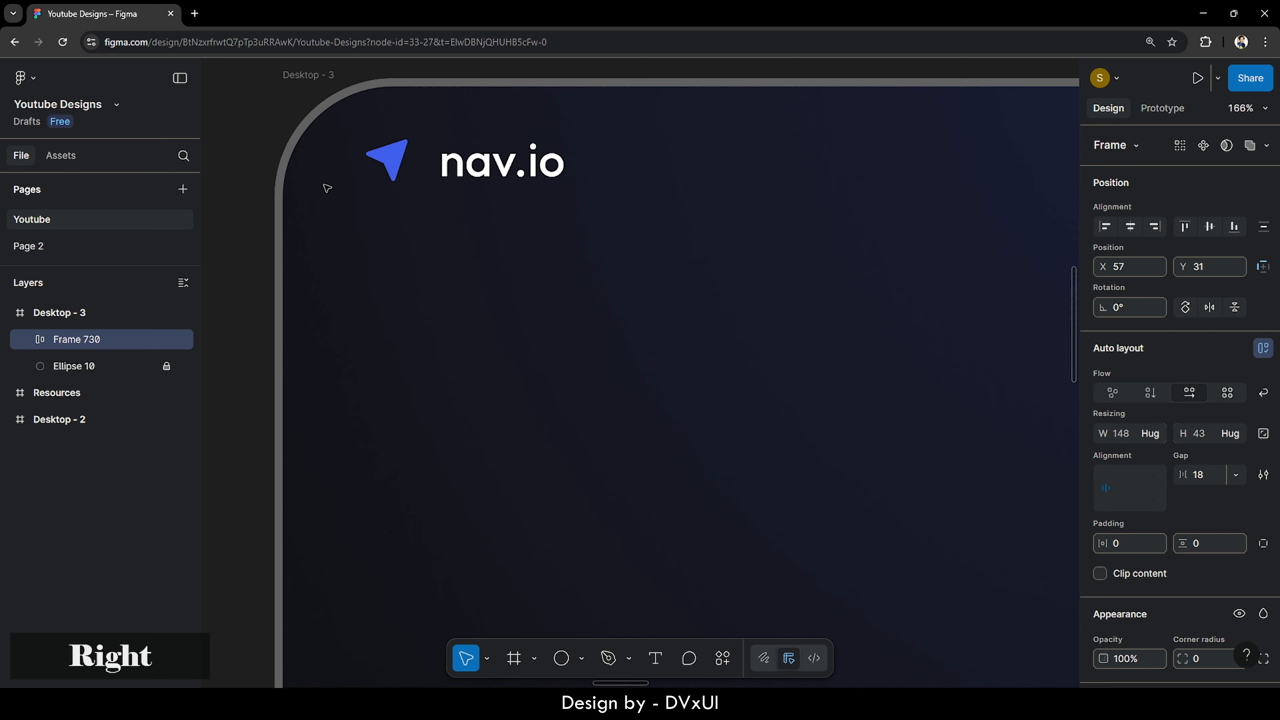
key(alt)
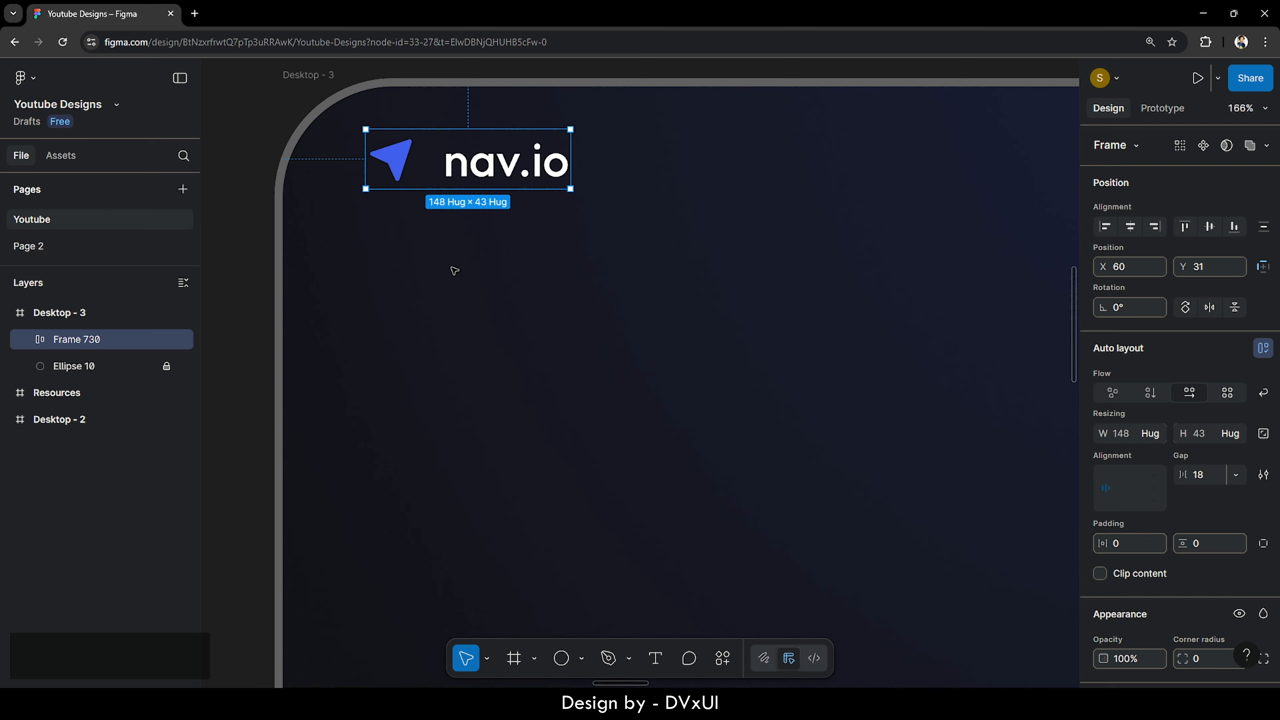
- Add a 16-column layout guide with a 120 margin to Desktop - 3
click(294, 78)
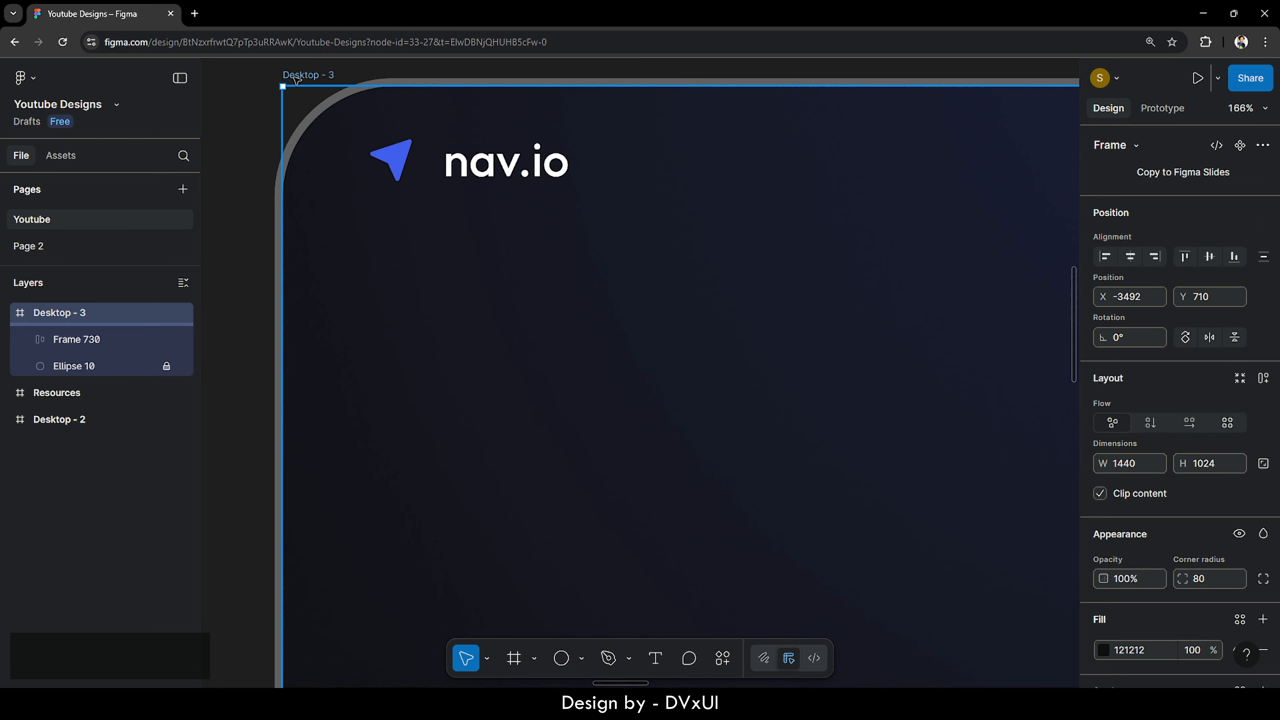
scroll(1170, 497, down, 8)
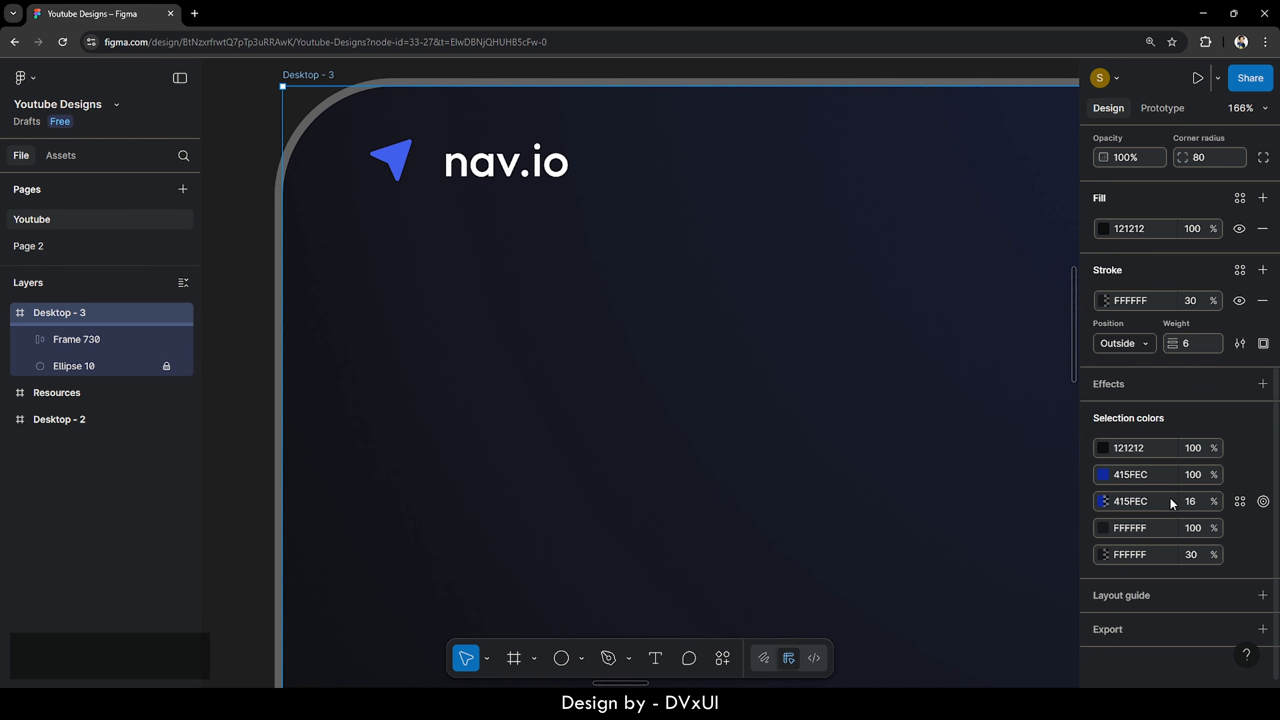
click(1130, 594)
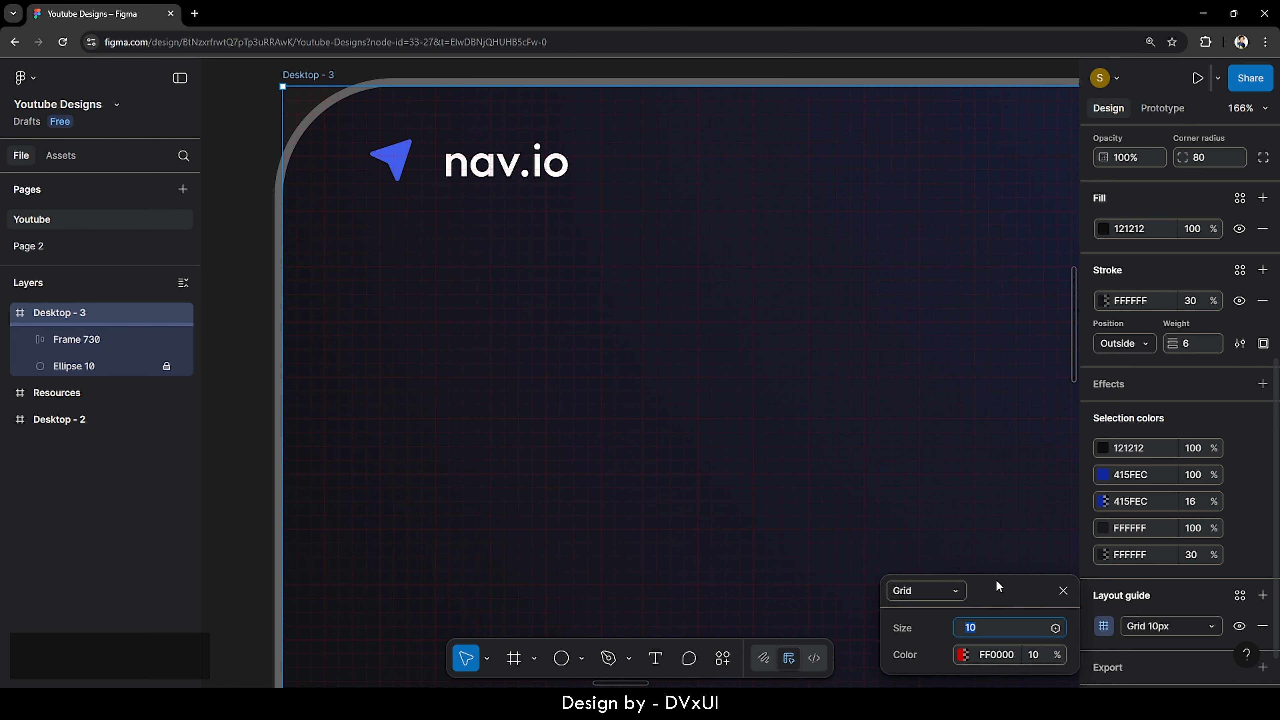
click(942, 586)
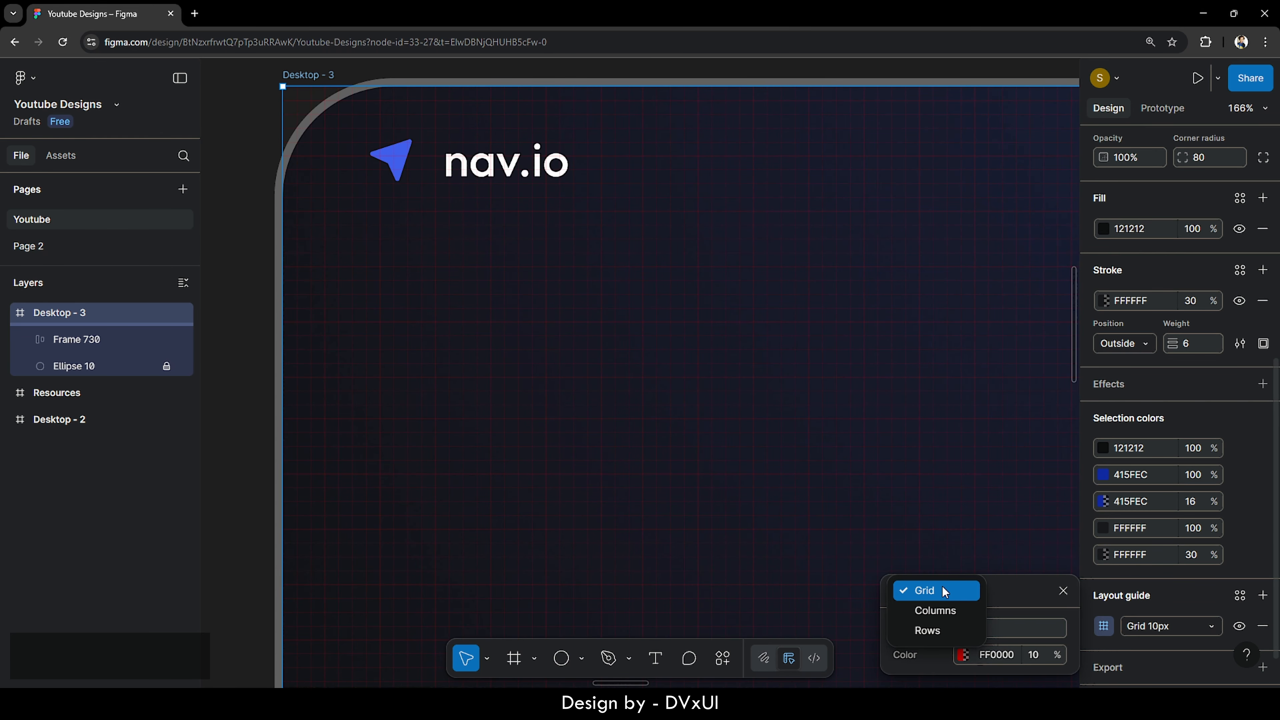
click(937, 606)
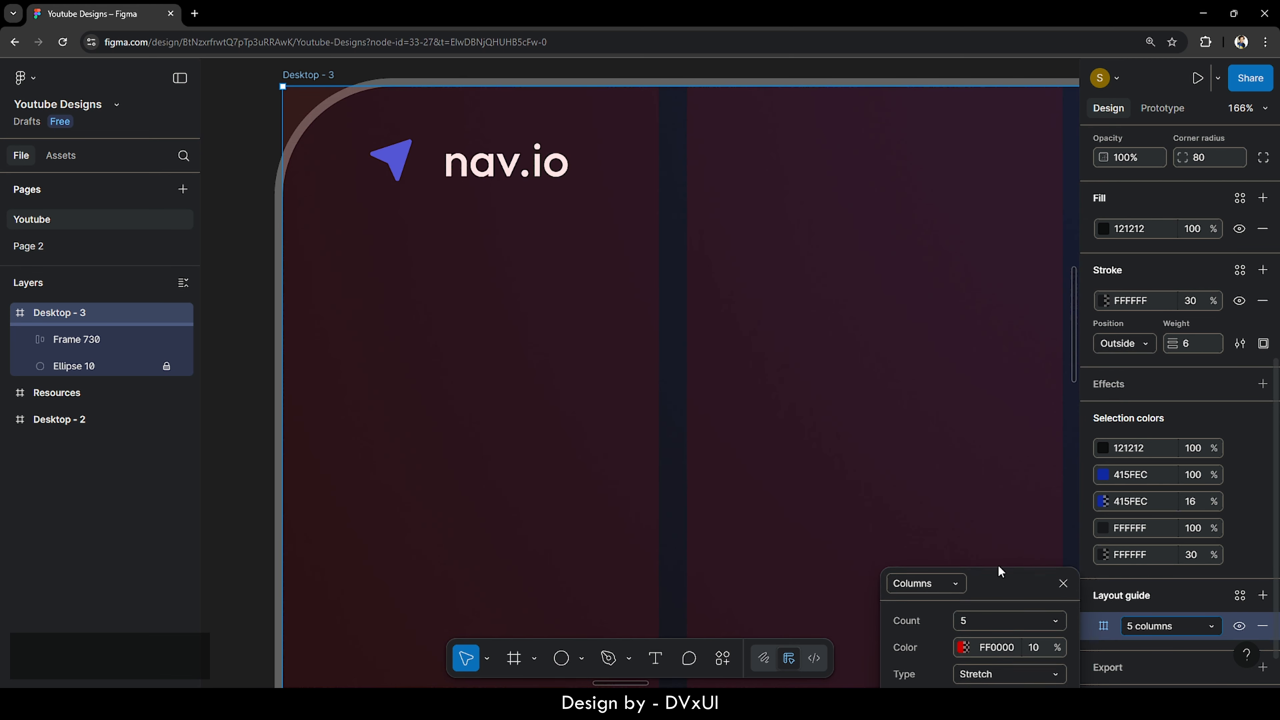
key(BackSpace)
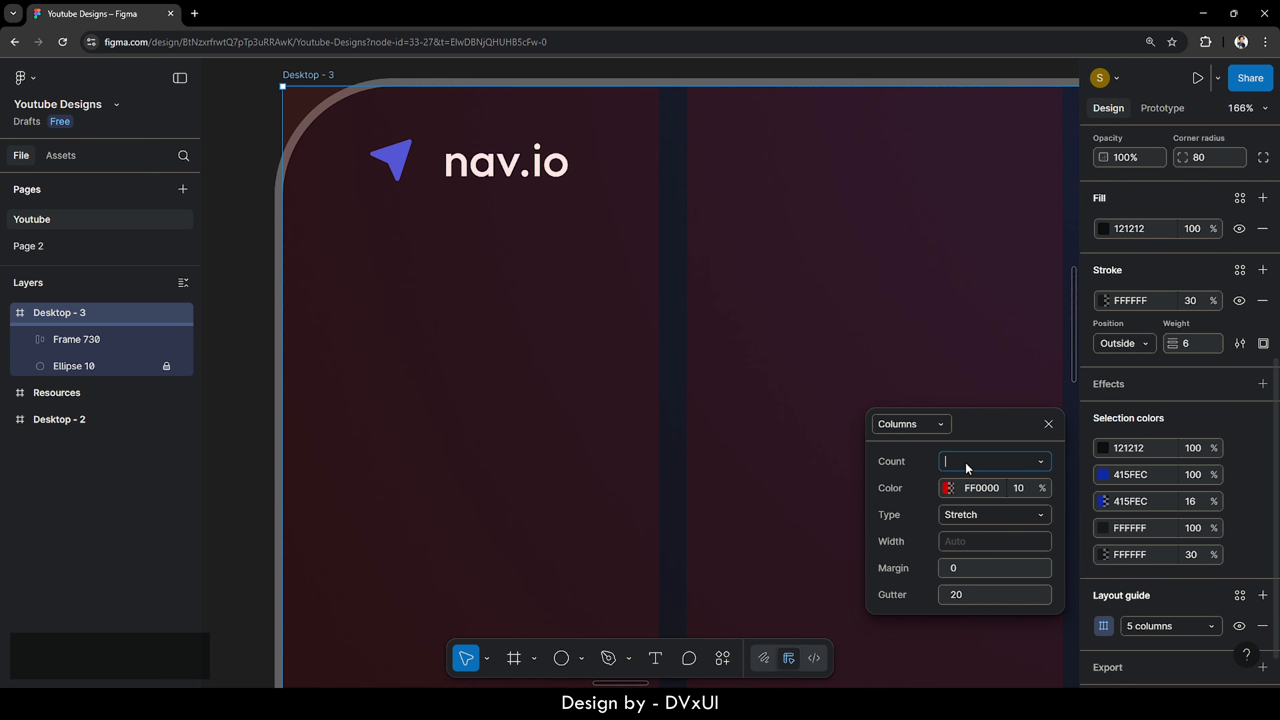
text(16)
key(Return)
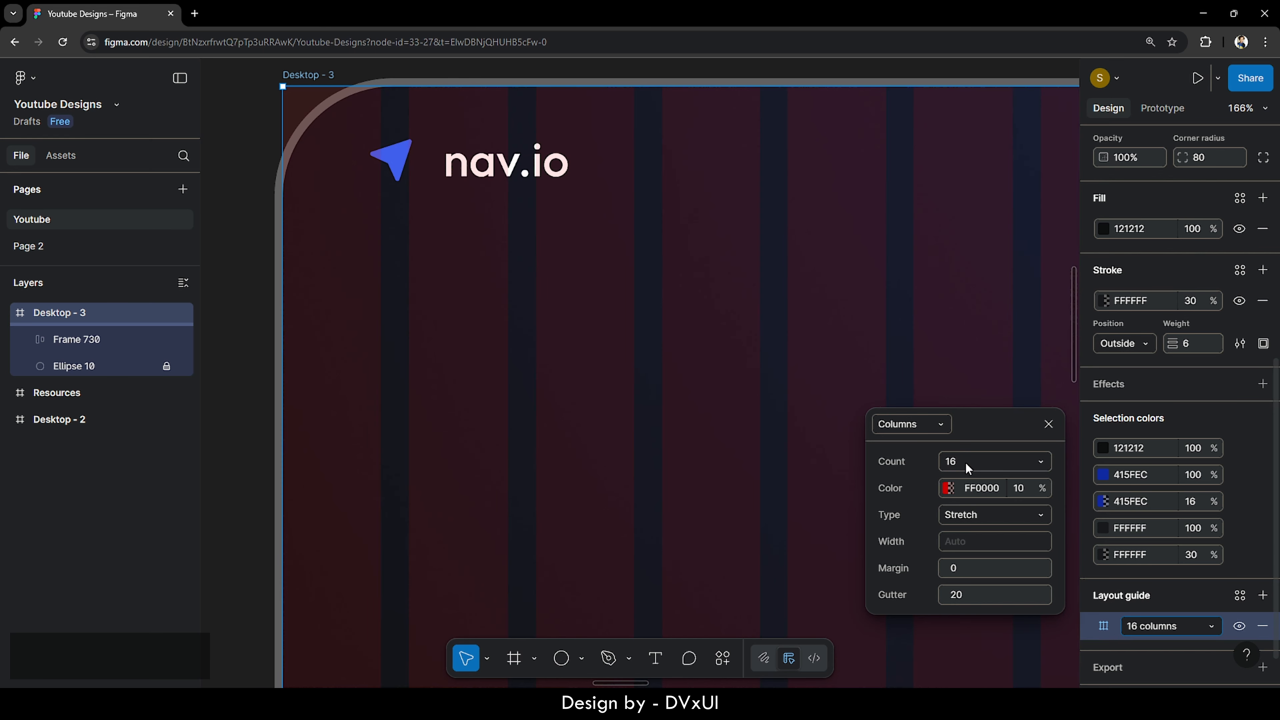
click(964, 573)
text(1)
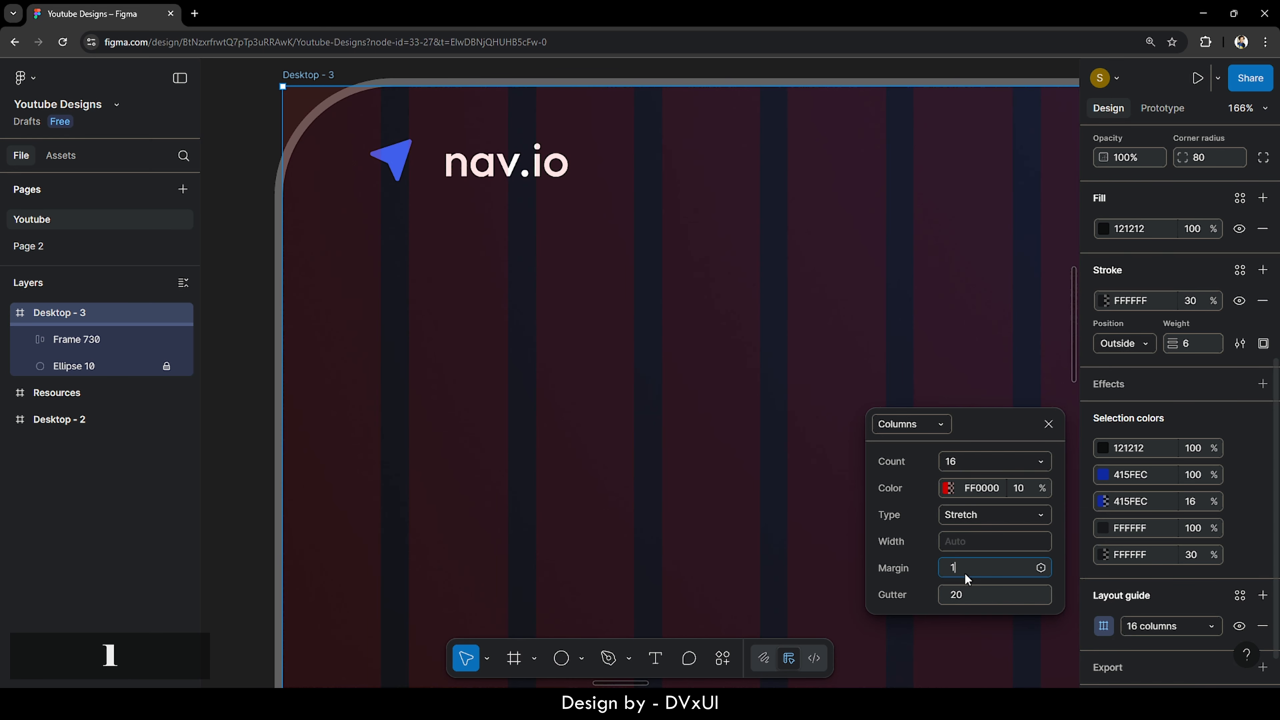
text(20)
key(Return)
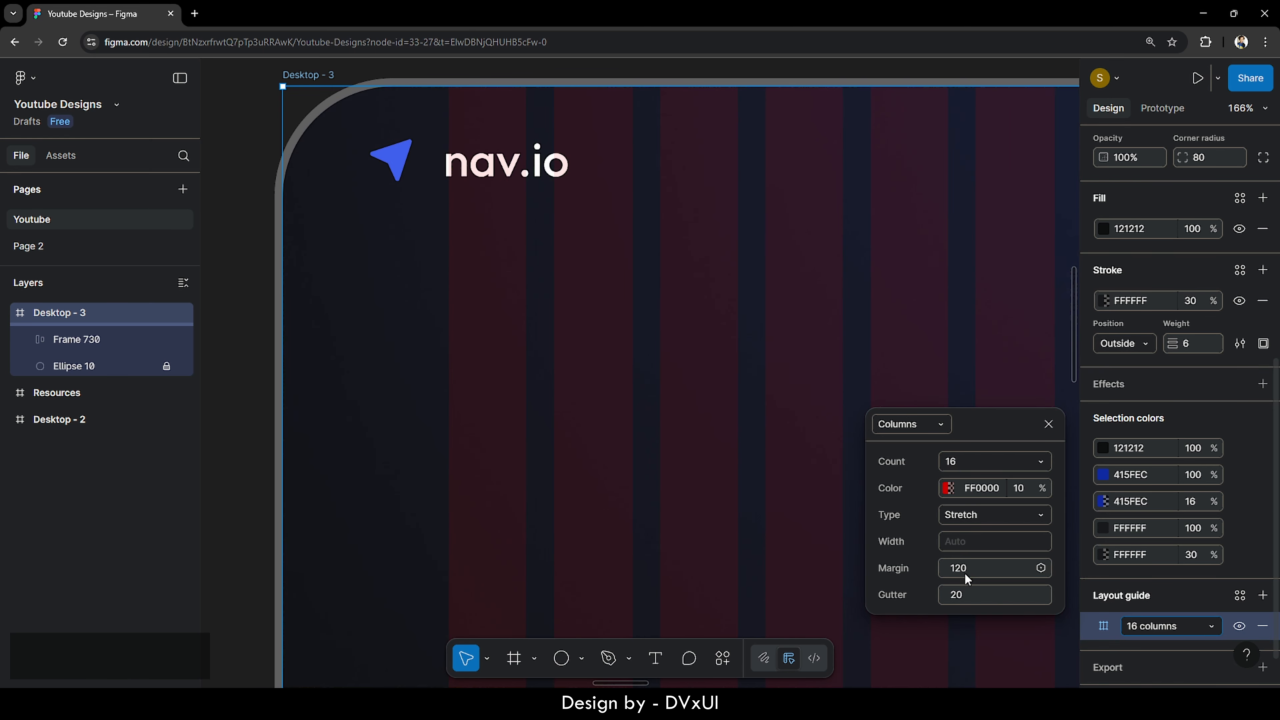
click(714, 465)
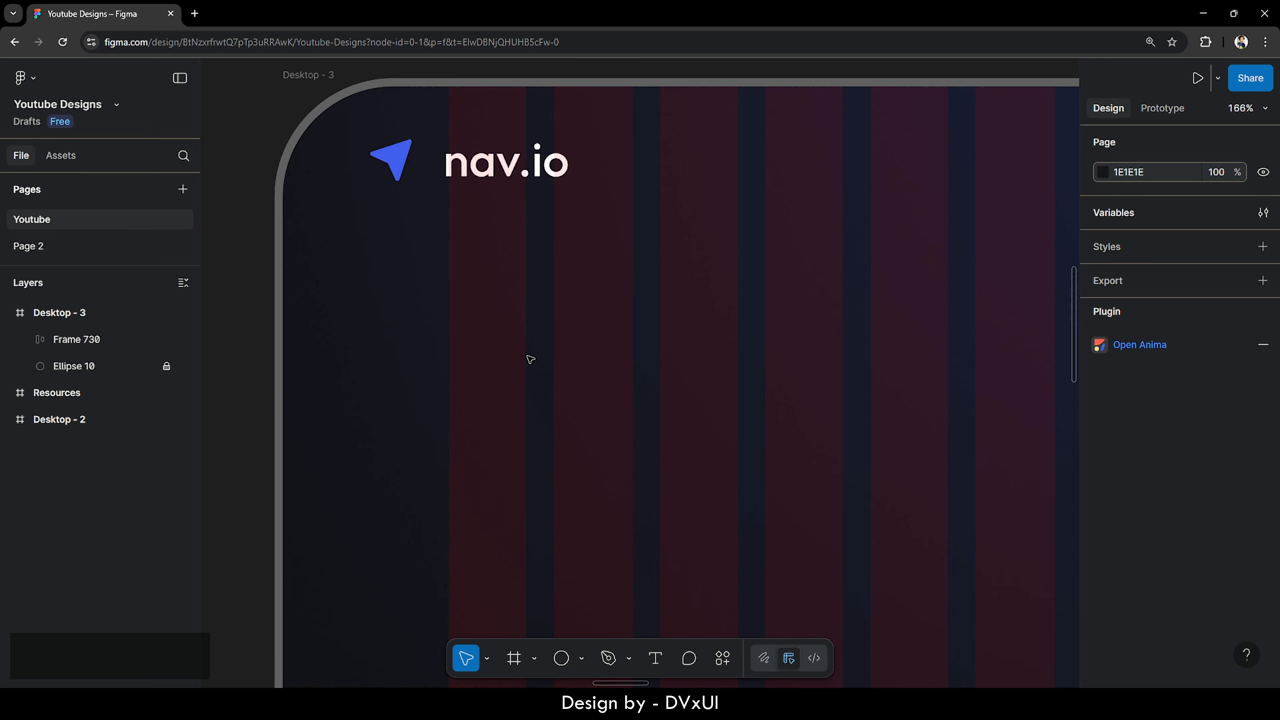
- Nudge the nav.io logo group (Frame 730) down to Y 34, keeping X 60
scroll(508, 330, down, 5)
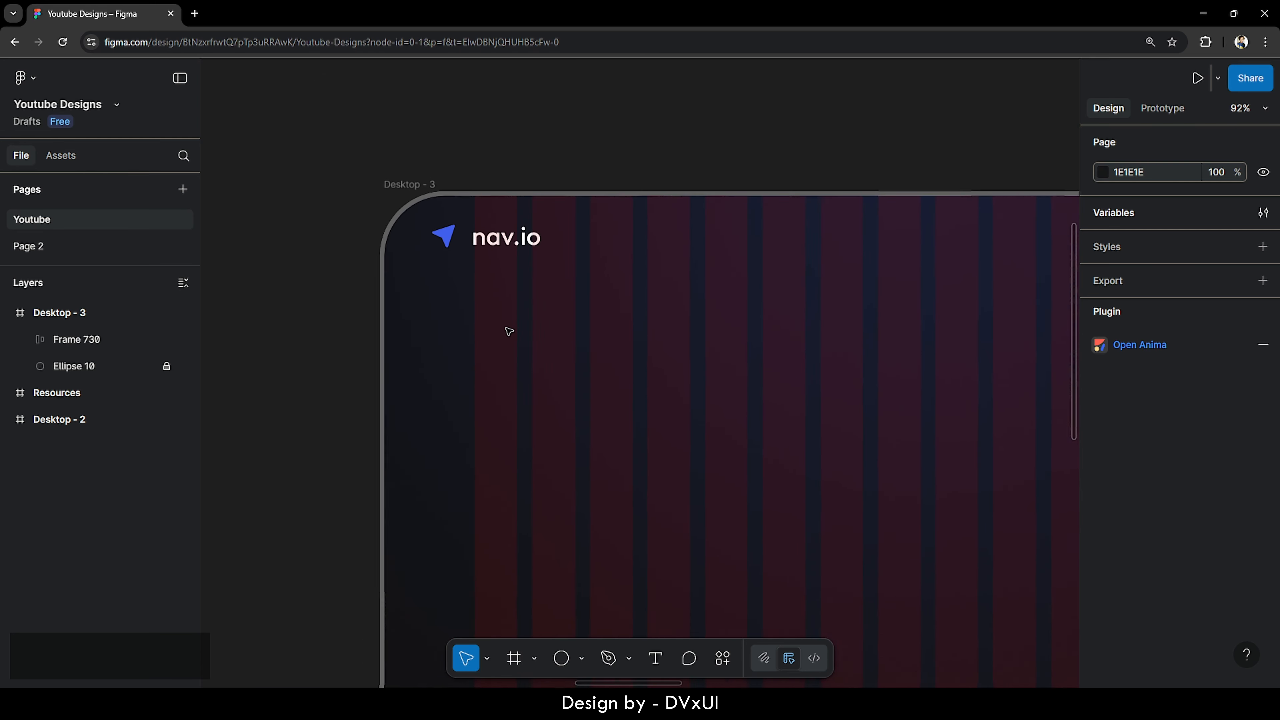
scroll(509, 330, down, 2)
scroll(508, 330, down, 4)
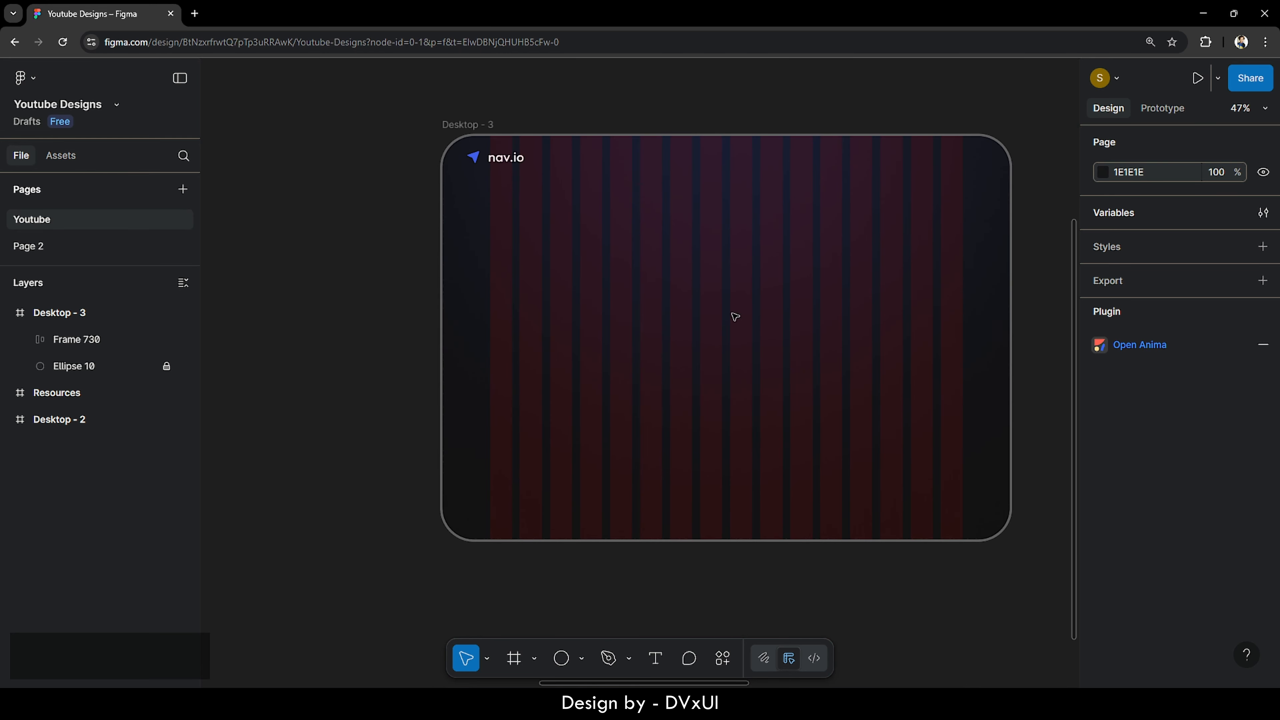
scroll(879, 342, right, 3)
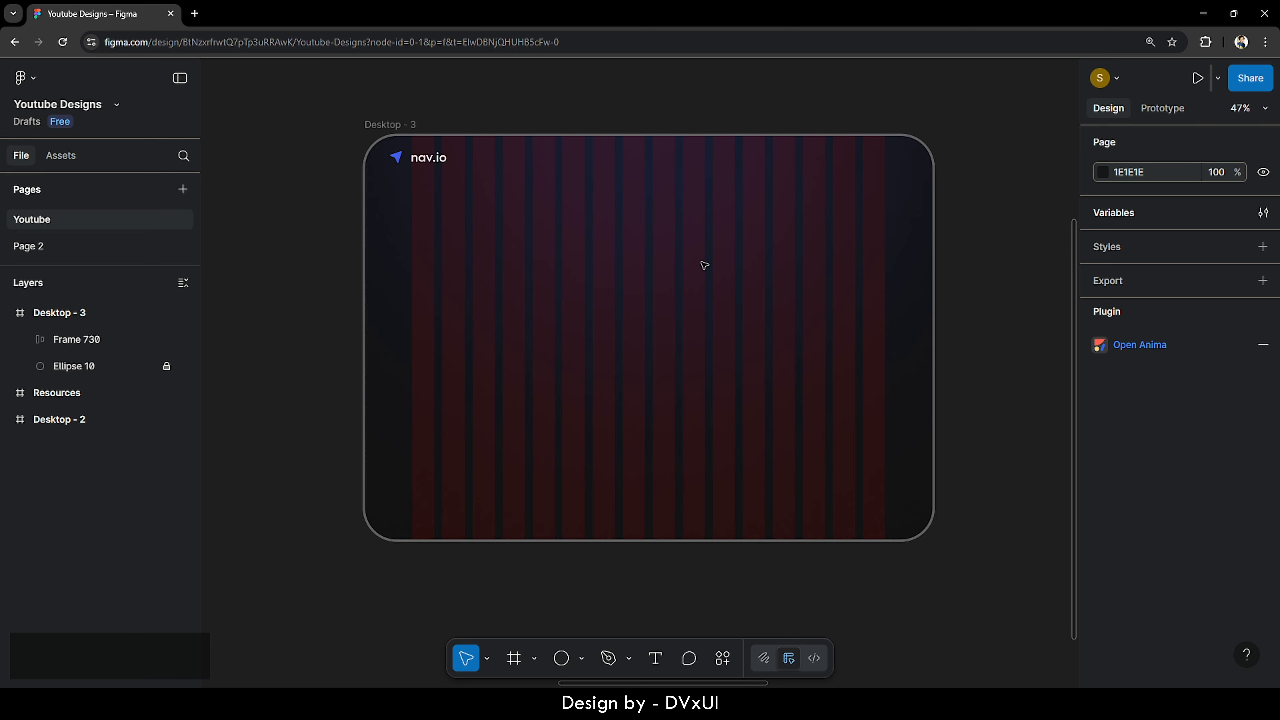
click(427, 160)
key(Down)
key(Down)
key(Down)
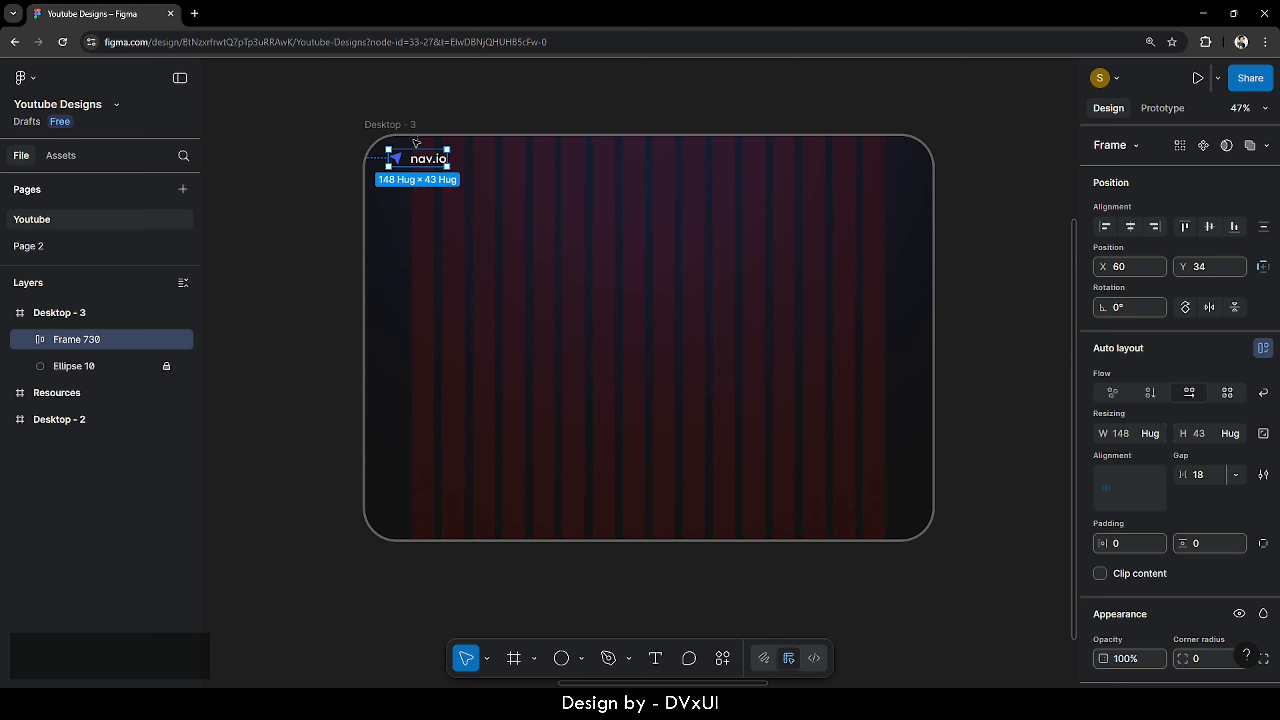
key(alt)
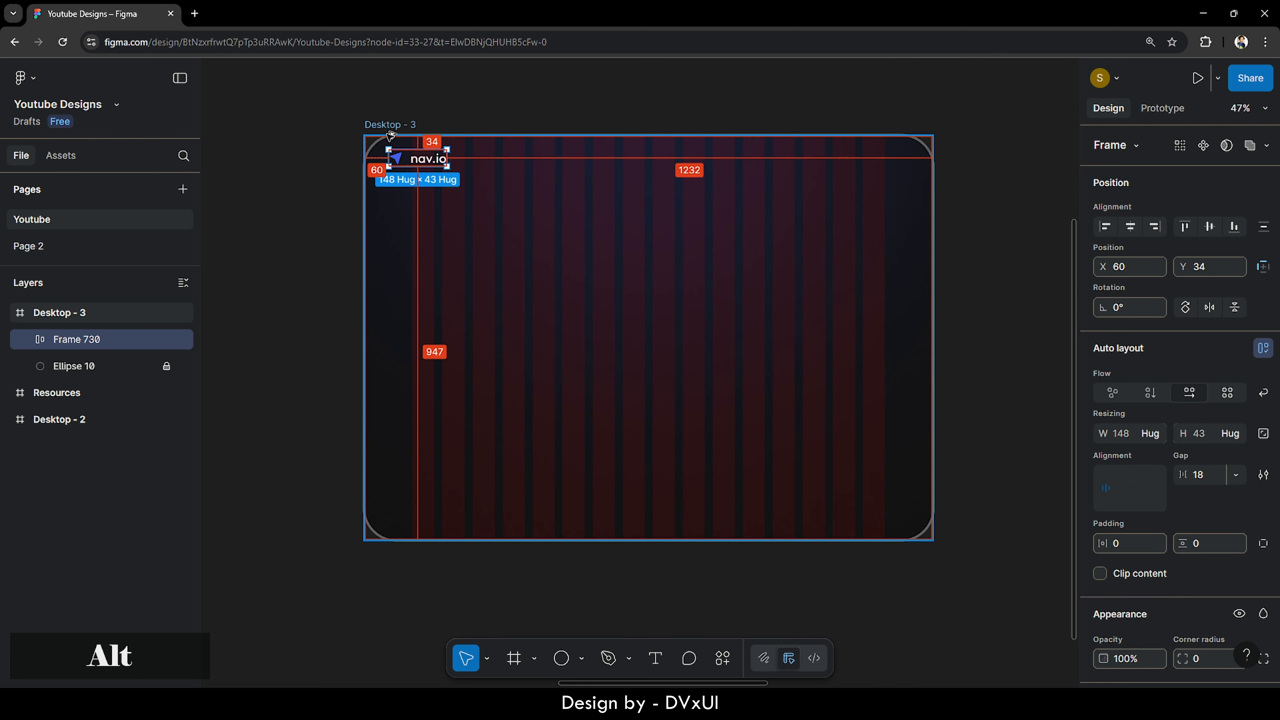
click(490, 245)
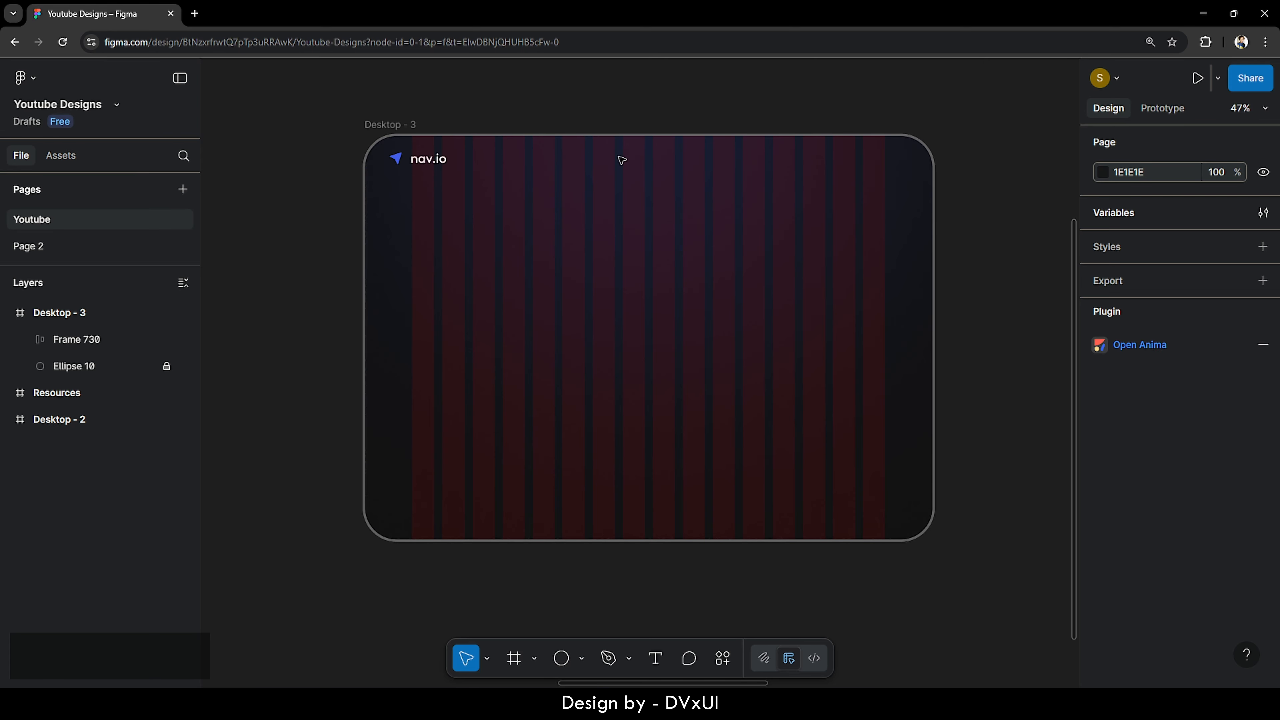
scroll(631, 122, up, 1)
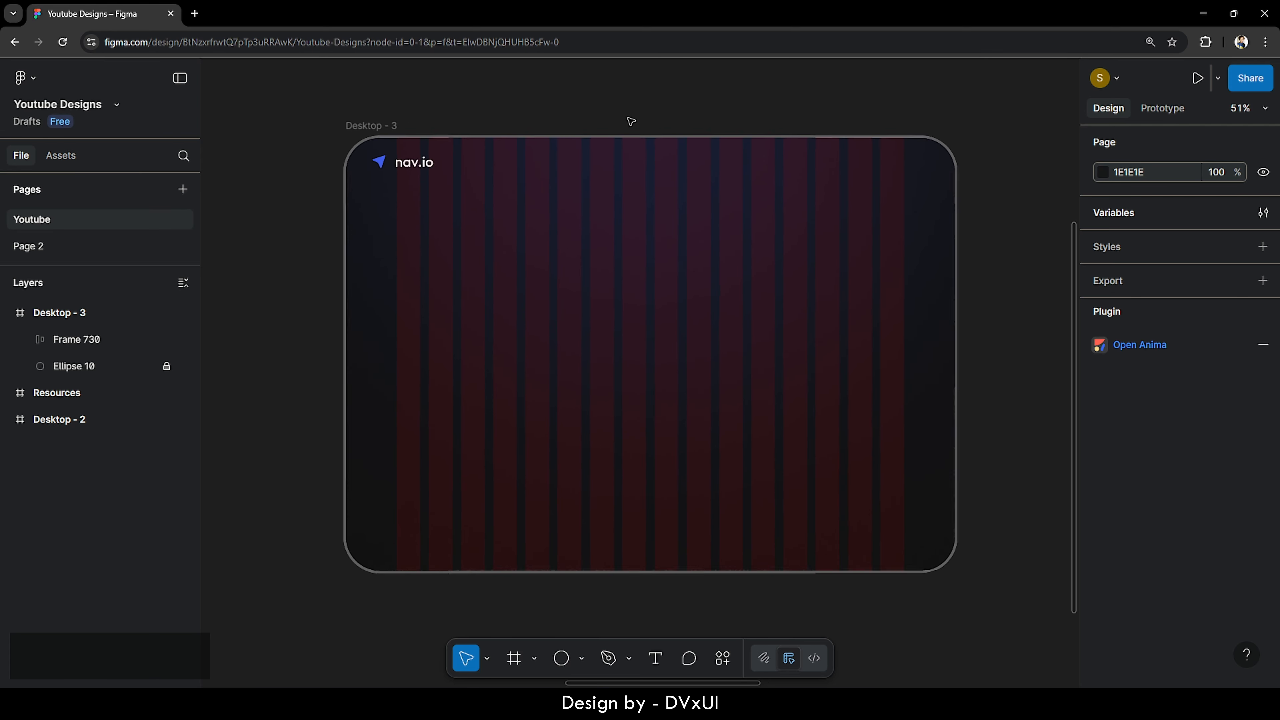
scroll(631, 121, up, 5)
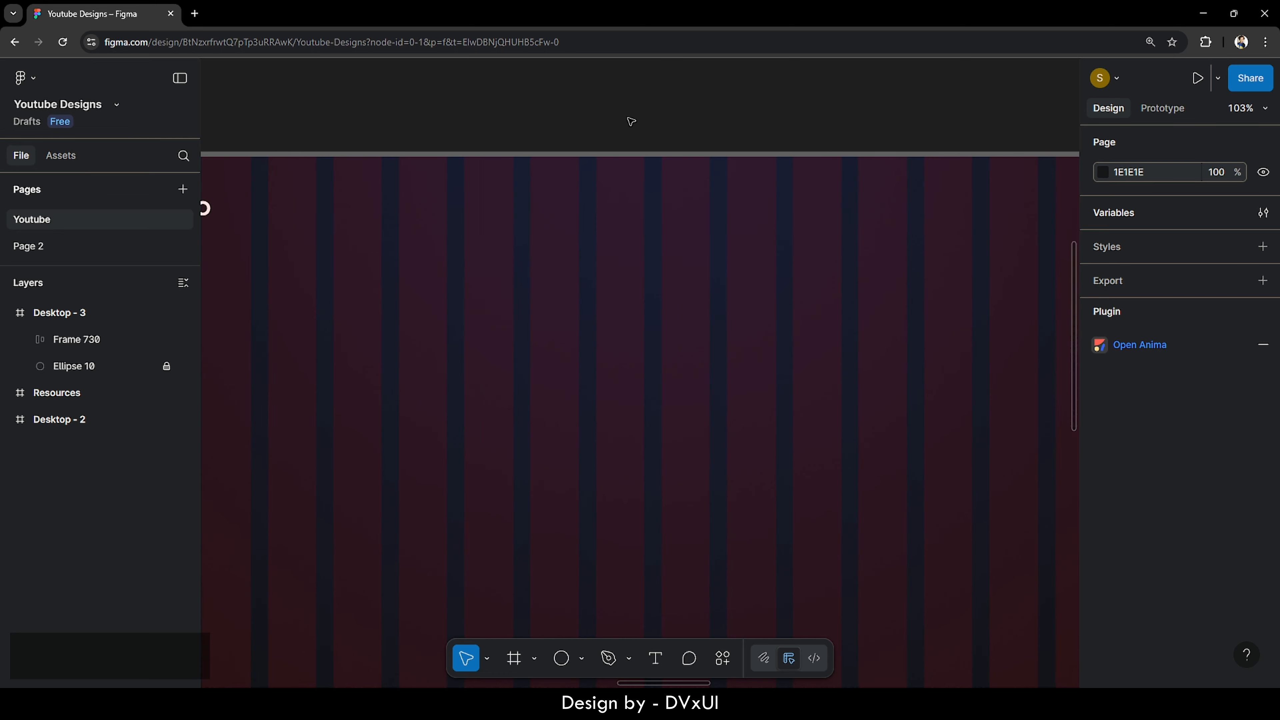
- Add a 'Home' nav label and a copy to its right renamed 'Maps'
click(655, 657)
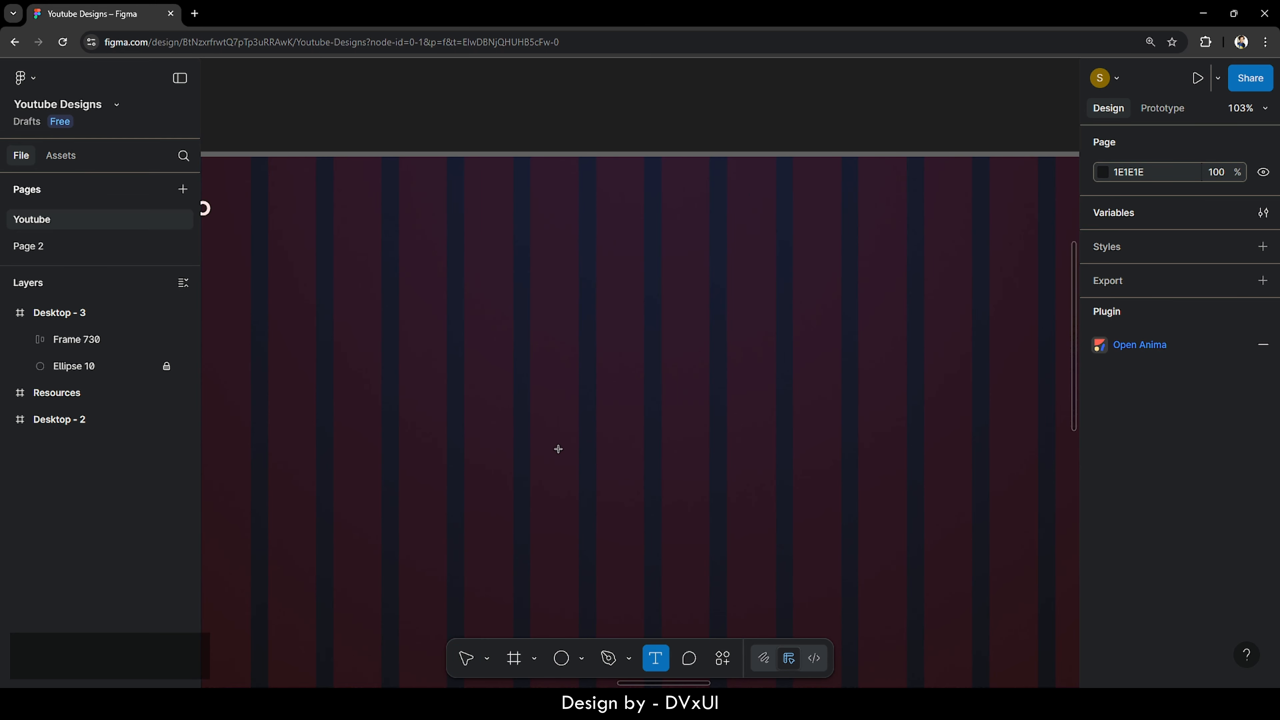
click(491, 388)
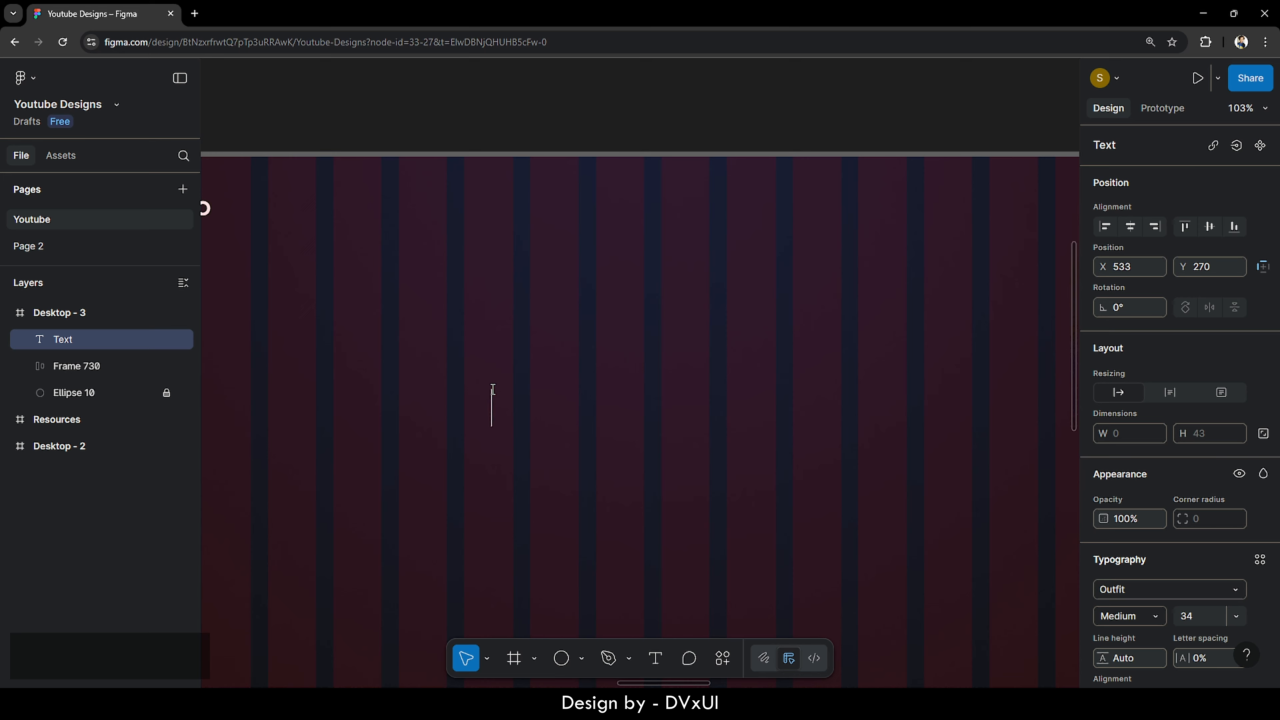
text(Home)
key(Escape)
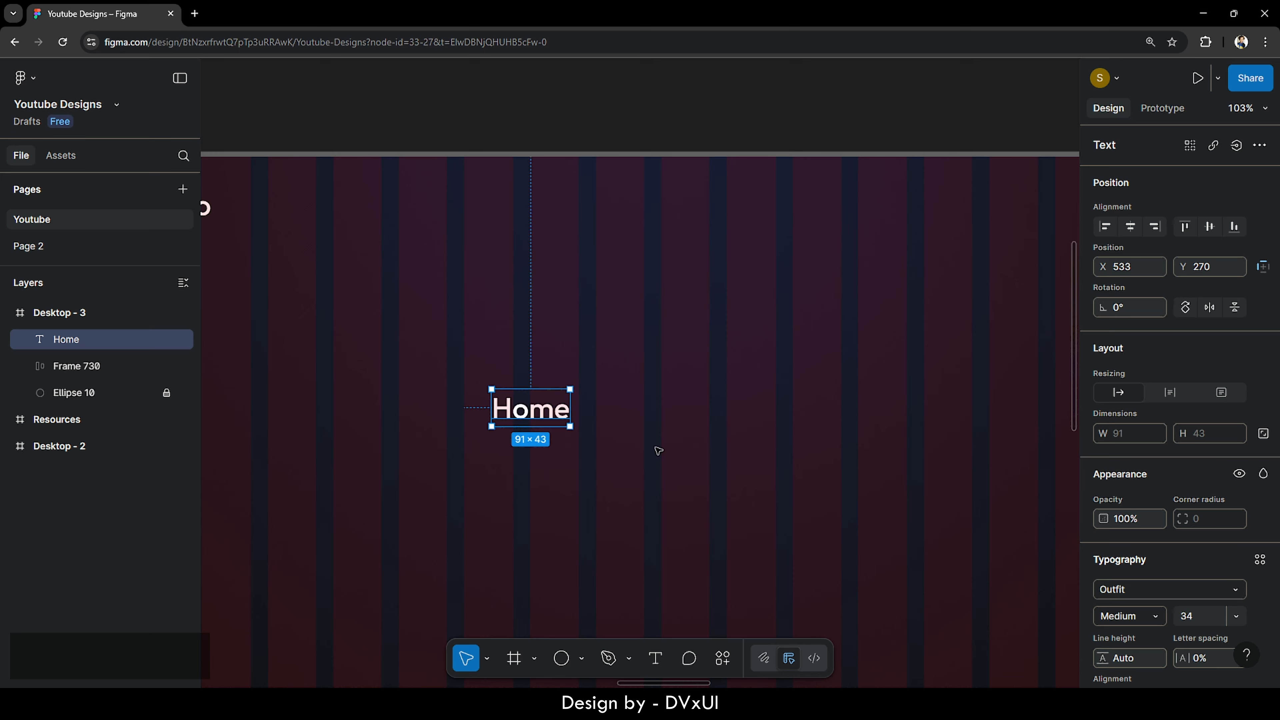
key(ctrl+v)
drag(527, 407, 666, 402)
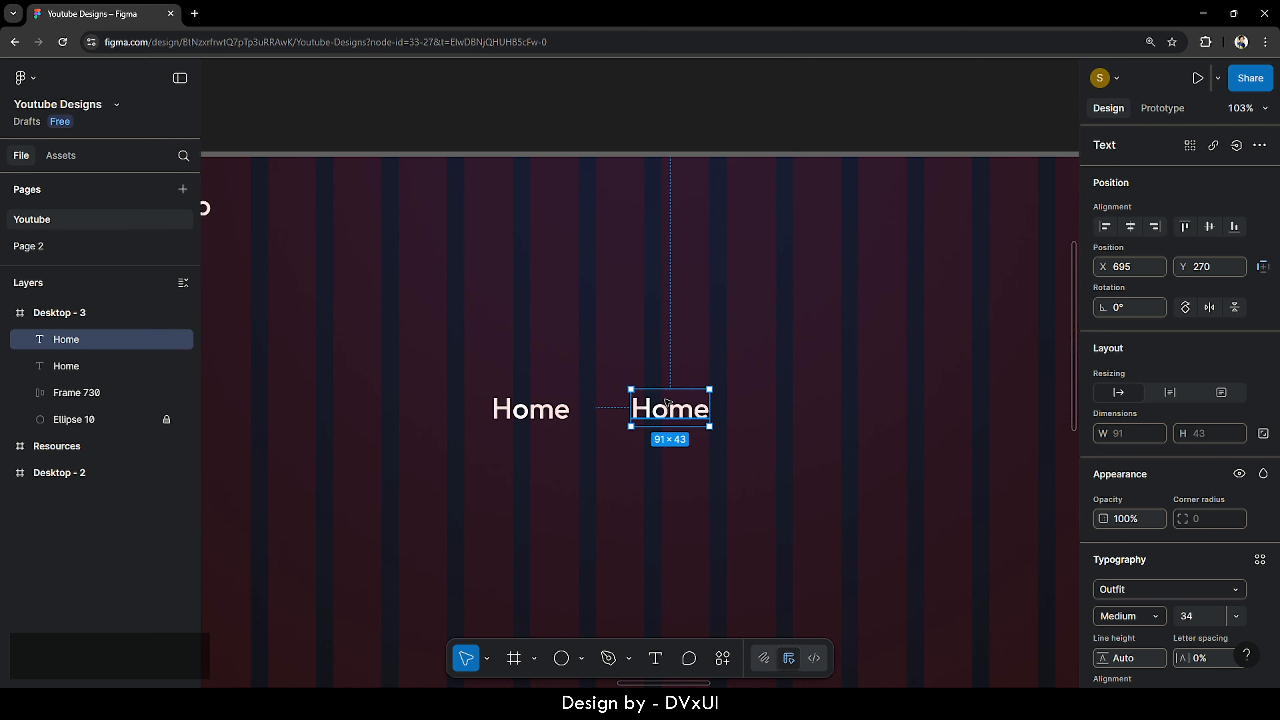
double_click(667, 402)
key(BackSpace)
key(shift+m)
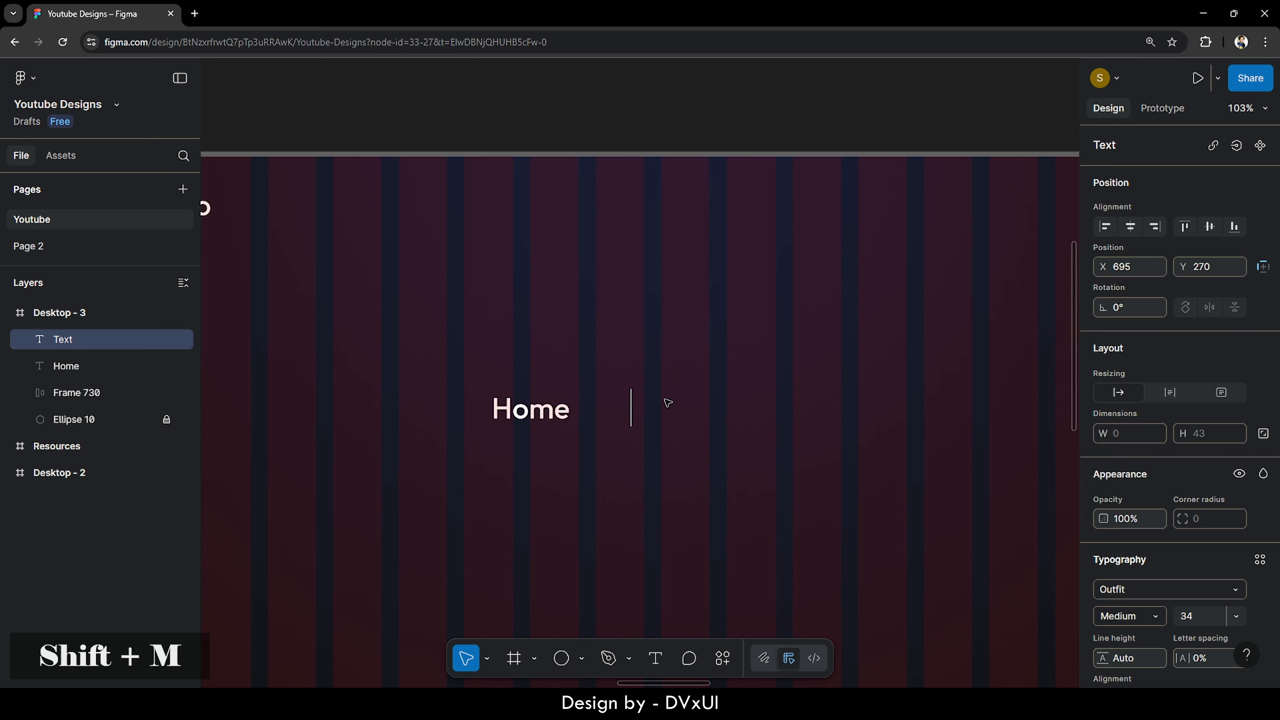
text(aps)
key(Escape)
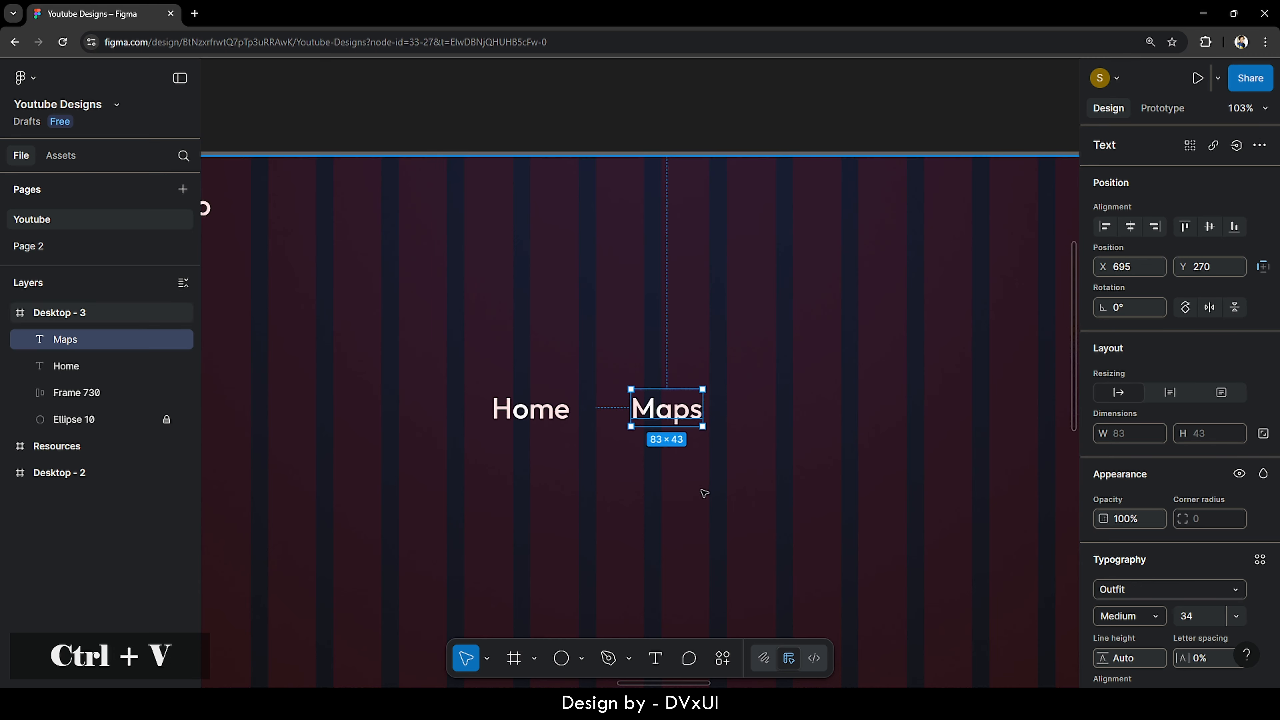
- Duplicate labels into 'APIs' and 'Docs' at the end of the row, then select all four
key(ctrl+v)
drag(657, 406, 790, 406)
double_click(790, 406)
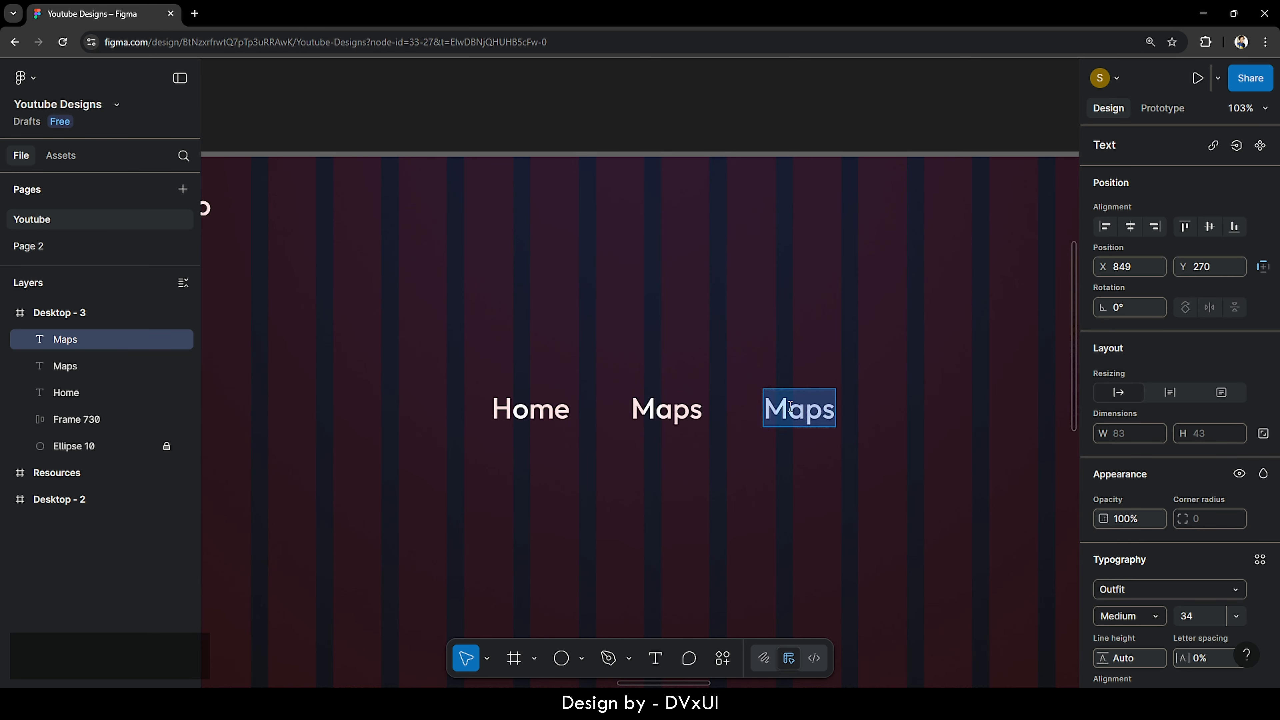
key(BackSpace)
text(APIs)
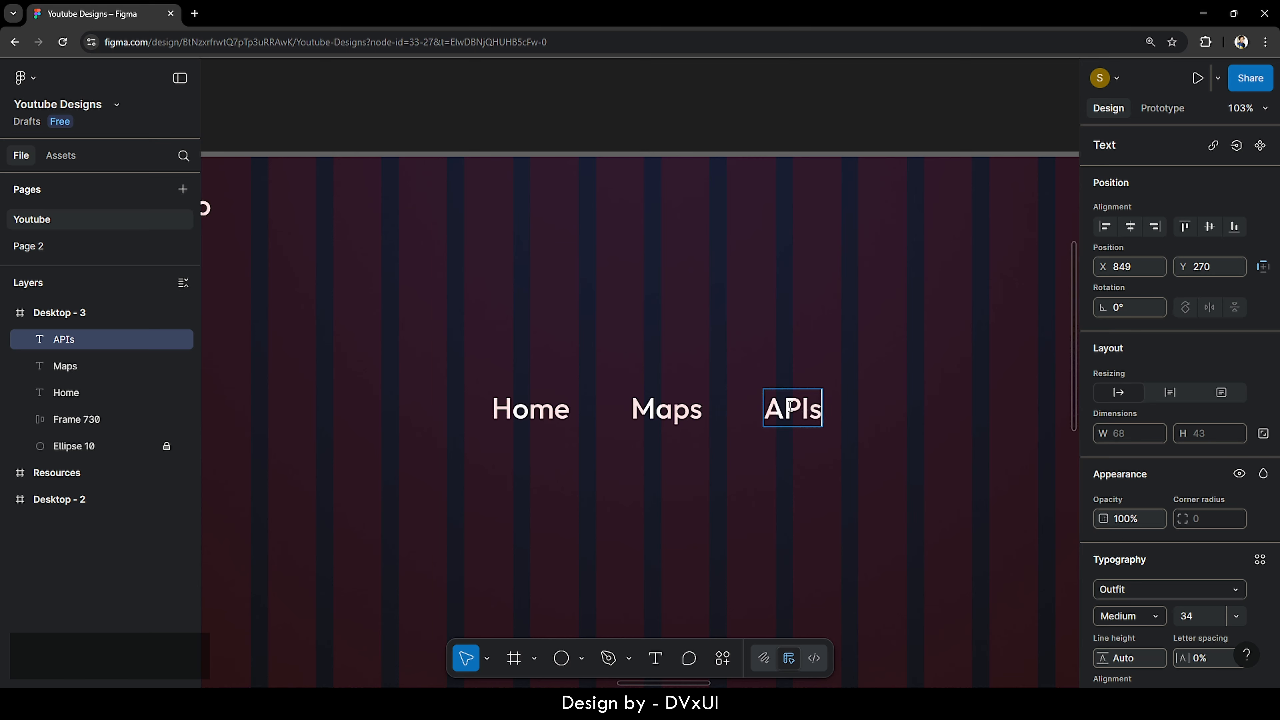
key(Escape)
key(ctrl+c)
key(ctrl+v)
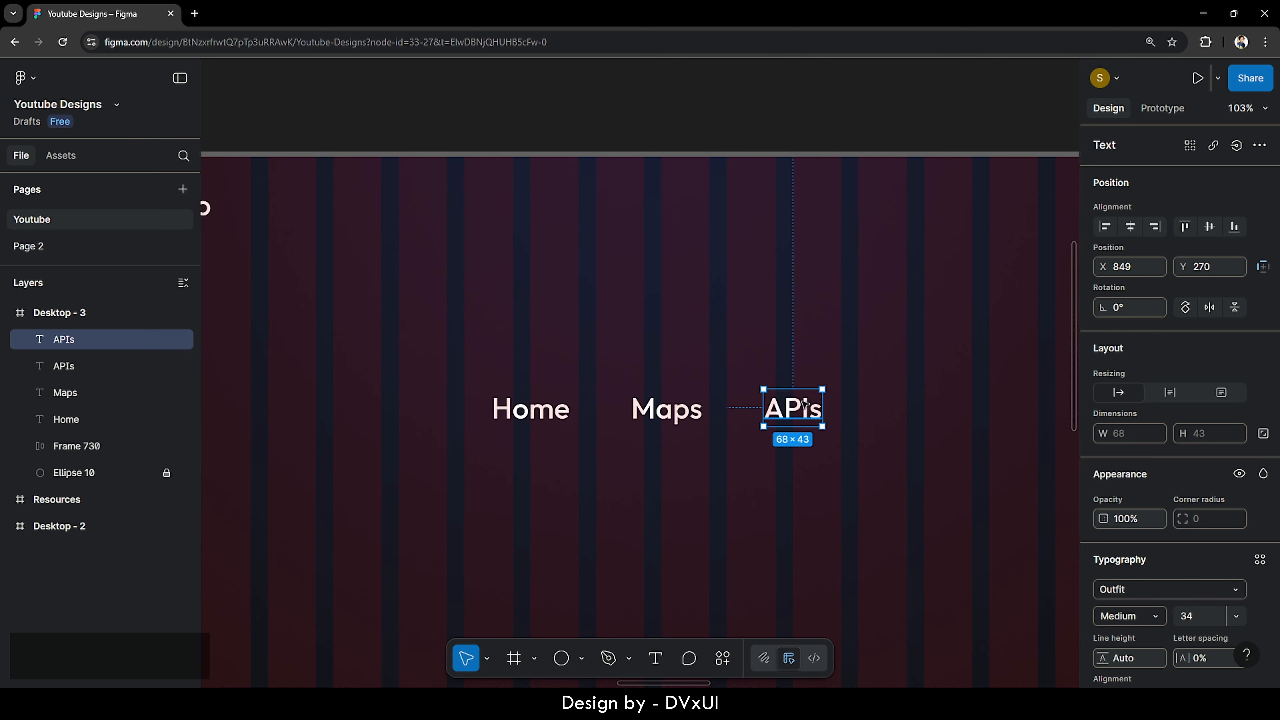
drag(803, 405, 913, 410)
double_click(905, 411)
key(BackSpace)
text(Doc)
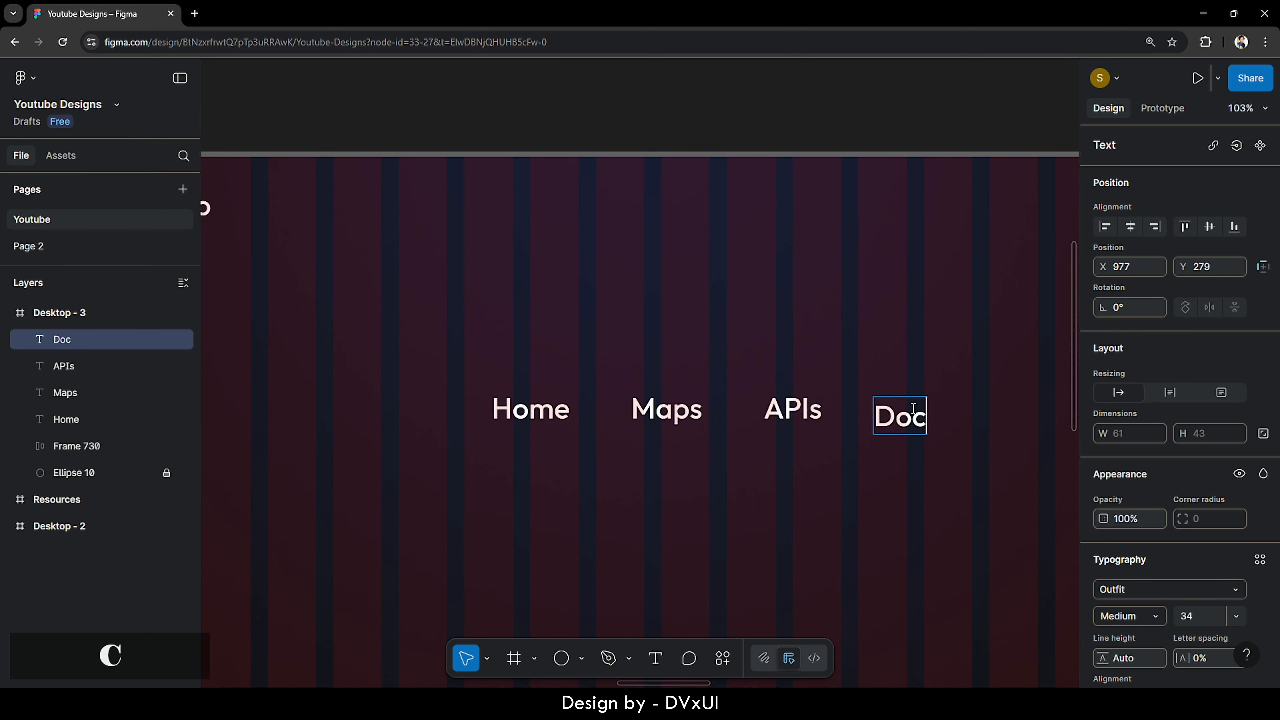
text(s)
key(Escape)
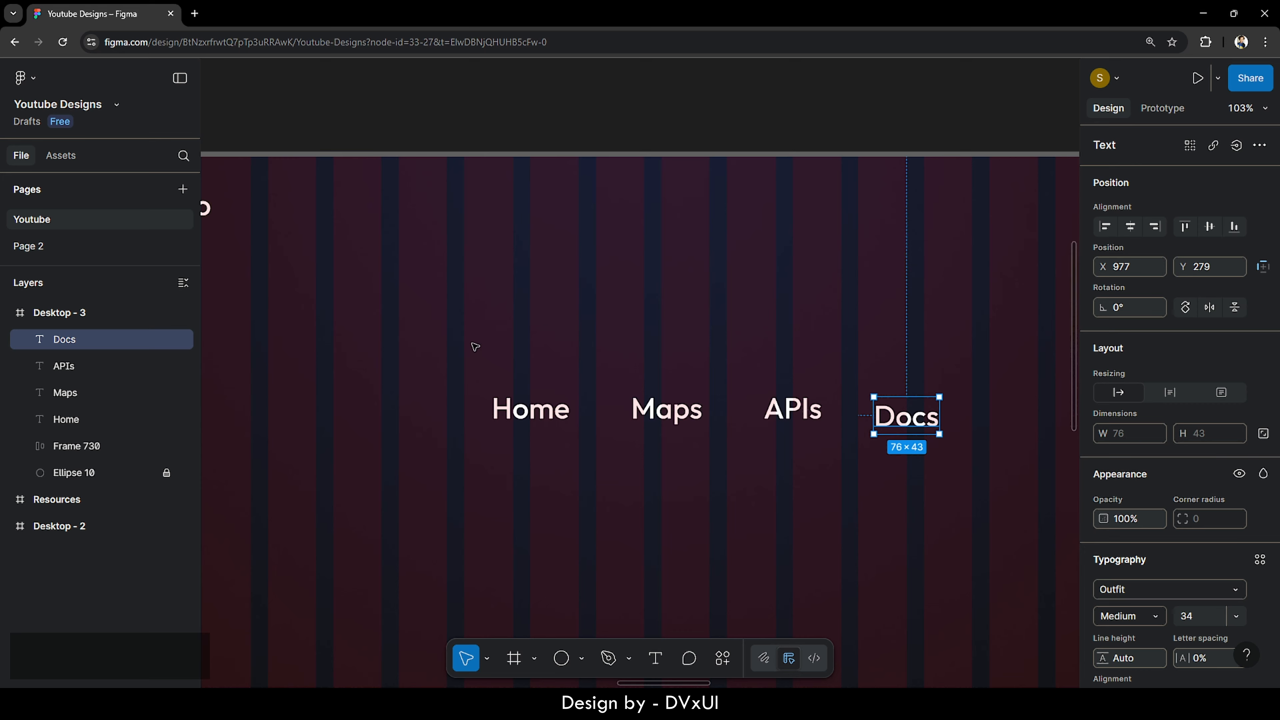
drag(474, 346, 926, 449)
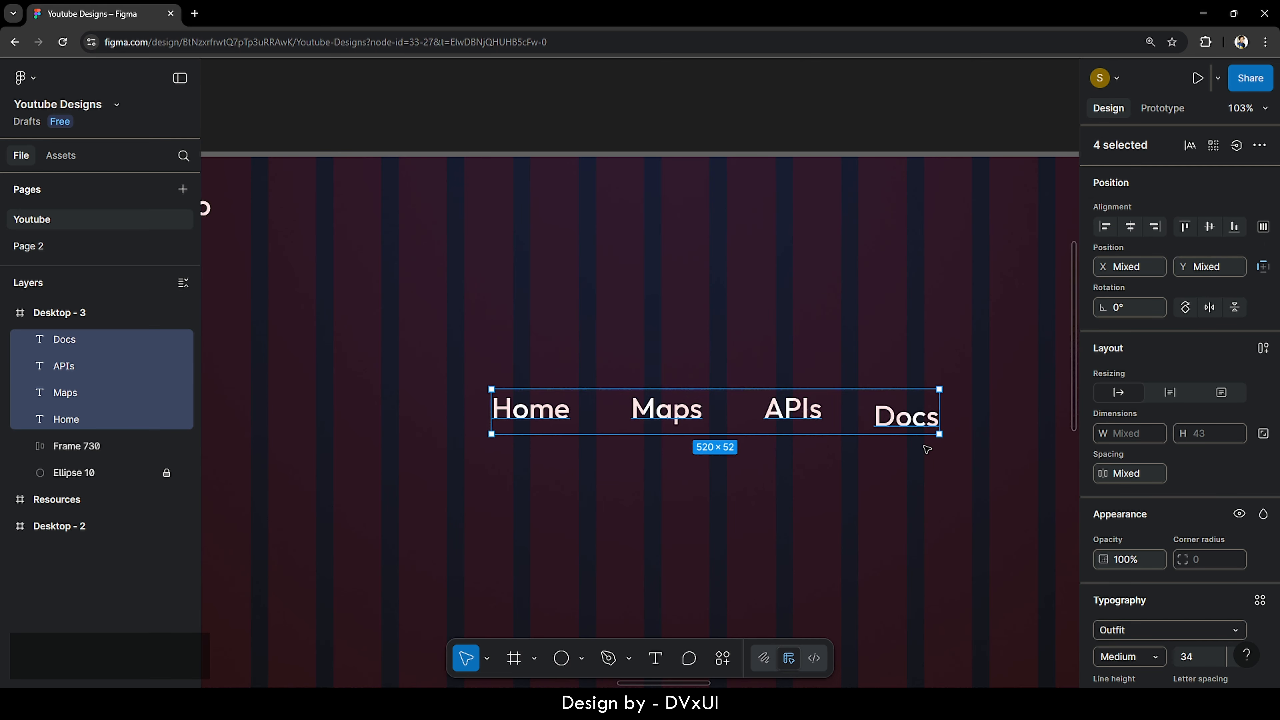
- Restyle the Home, Maps, APIs and Docs labels to Outfit Regular, size 22
scroll(1118, 501, down, 4)
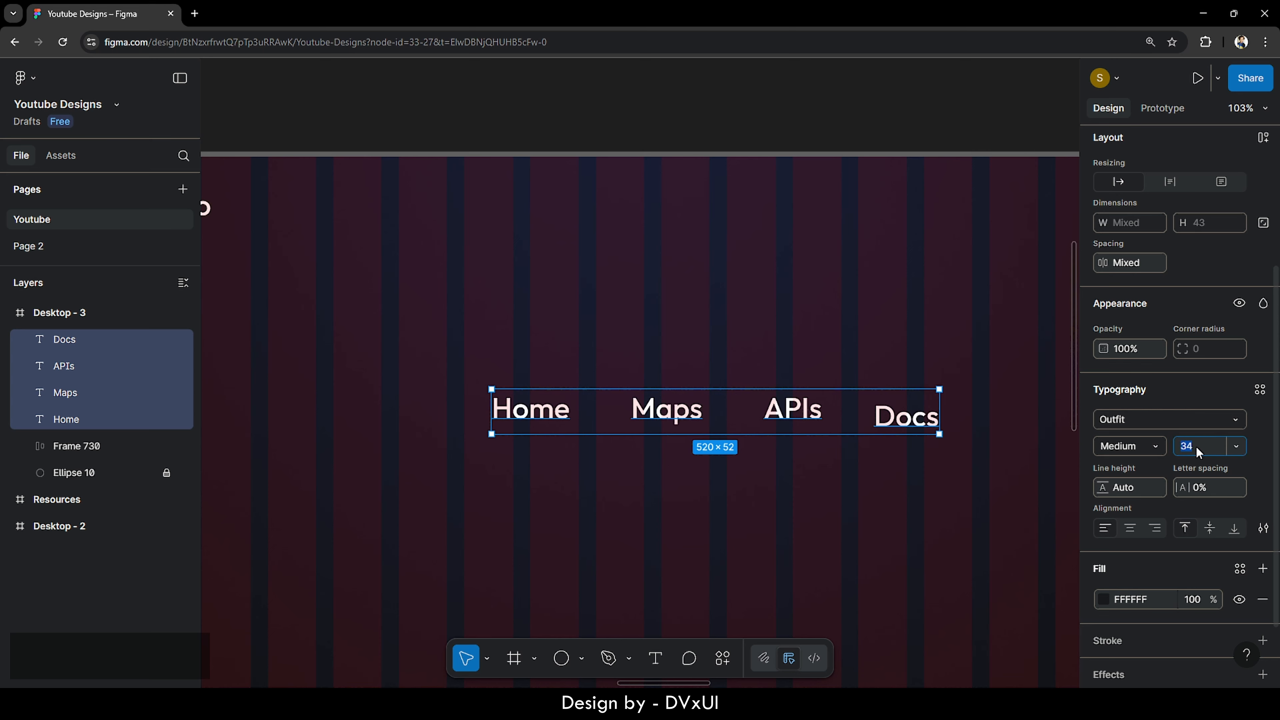
text(22)
key(Return)
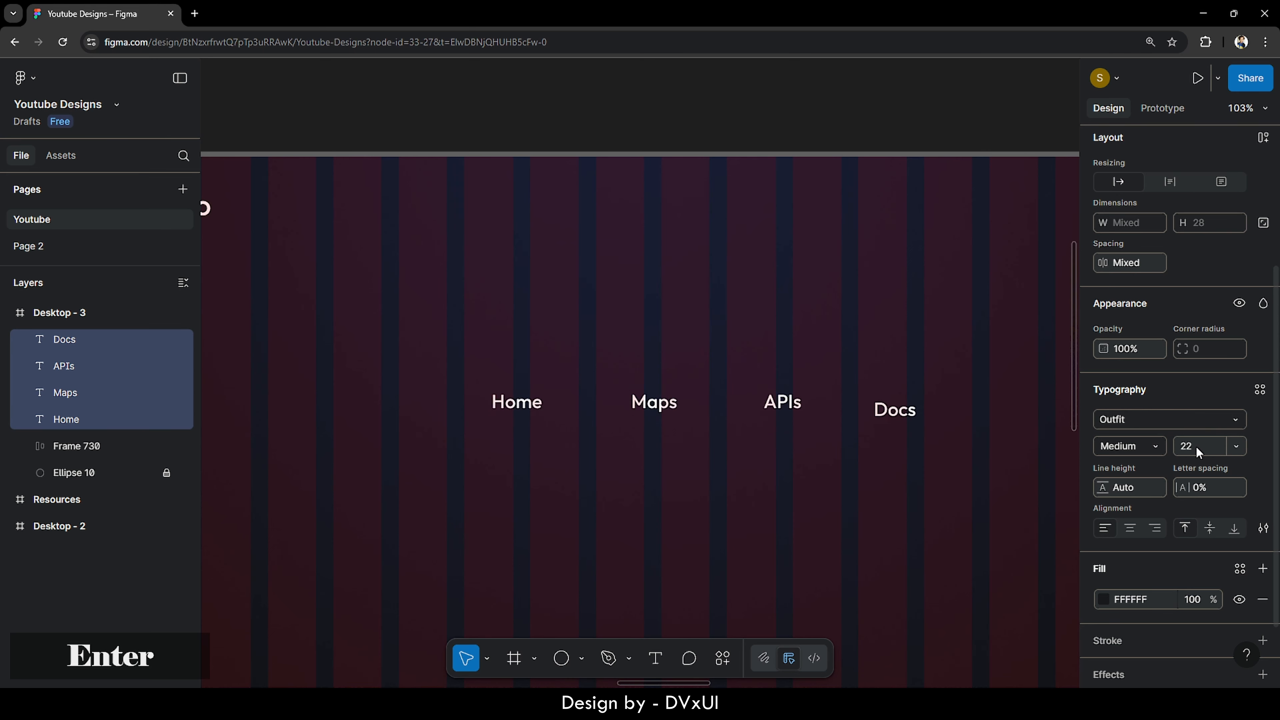
click(1143, 442)
click(1143, 426)
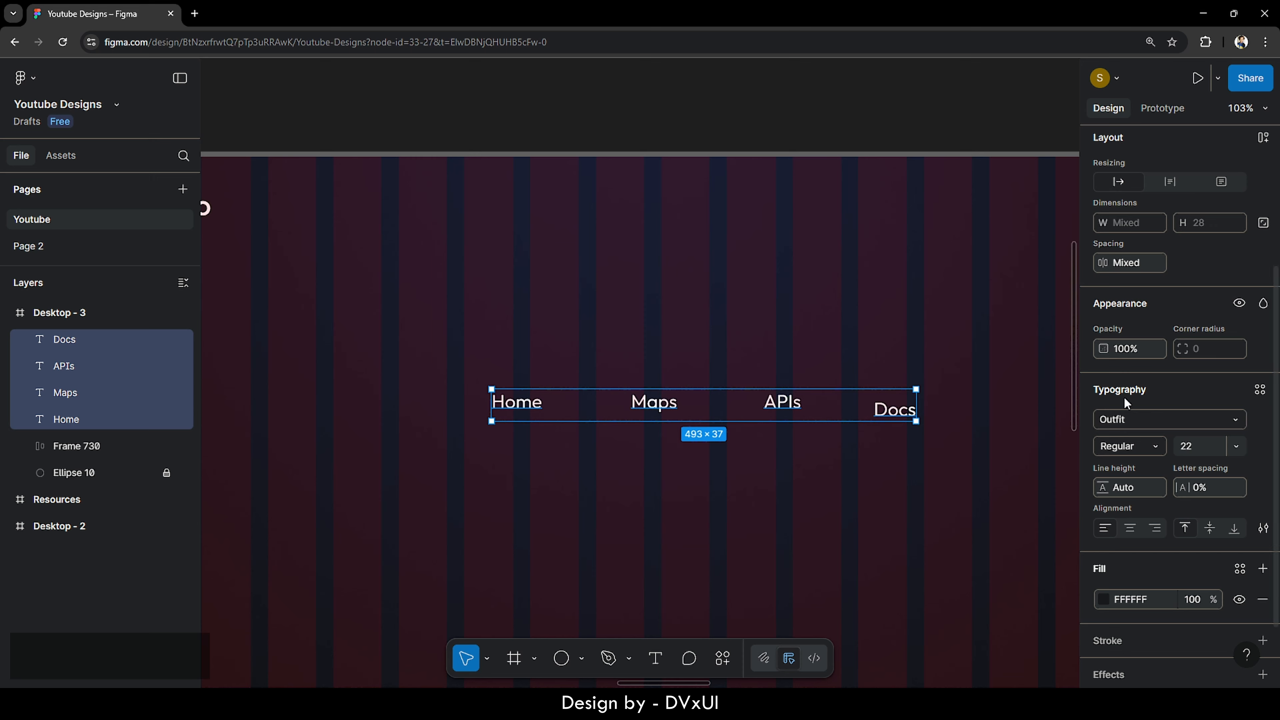
scroll(1126, 403, up, 3)
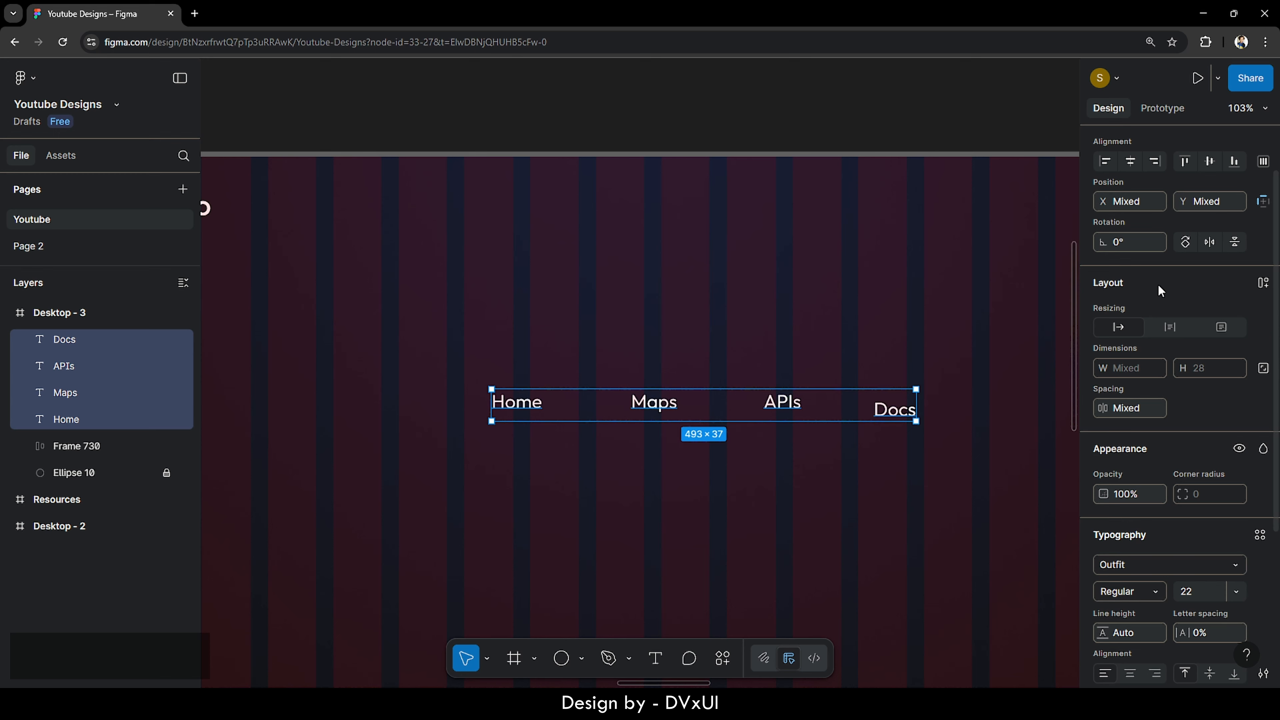
- Wrap the four nav labels in an auto layout frame with an 80 gap
click(1263, 285)
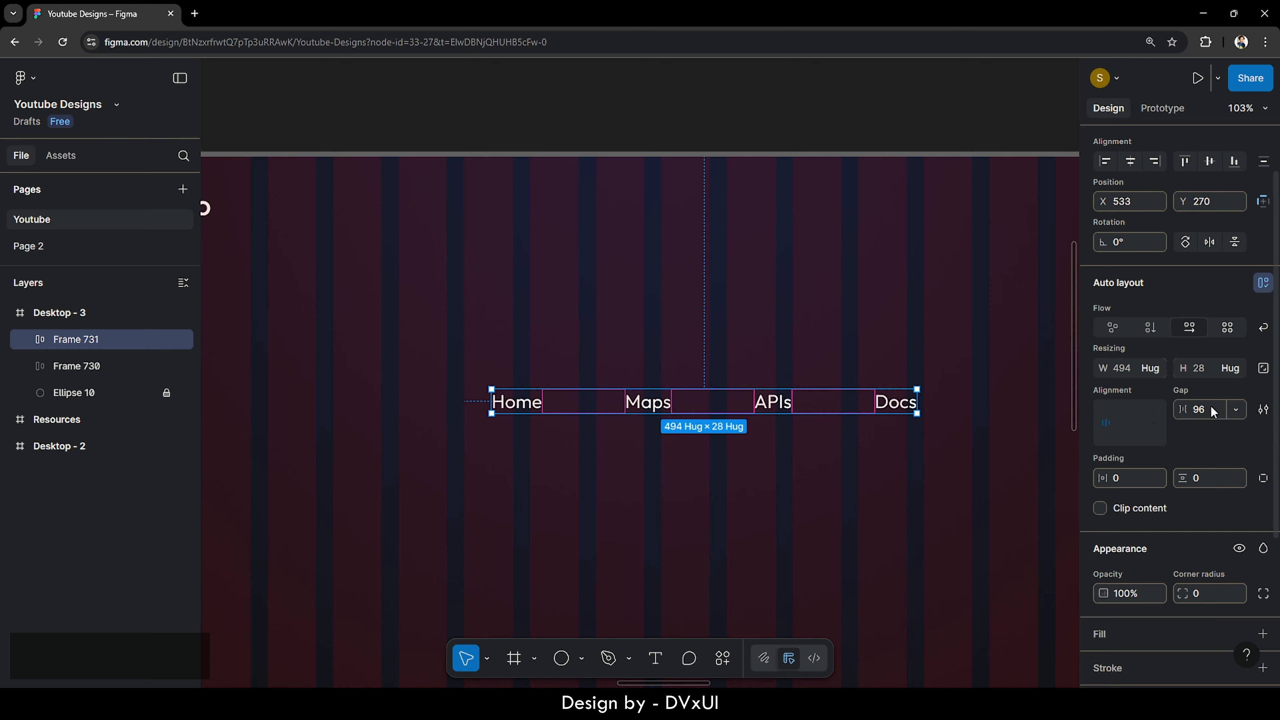
click(1199, 410)
text(80)
key(Return)
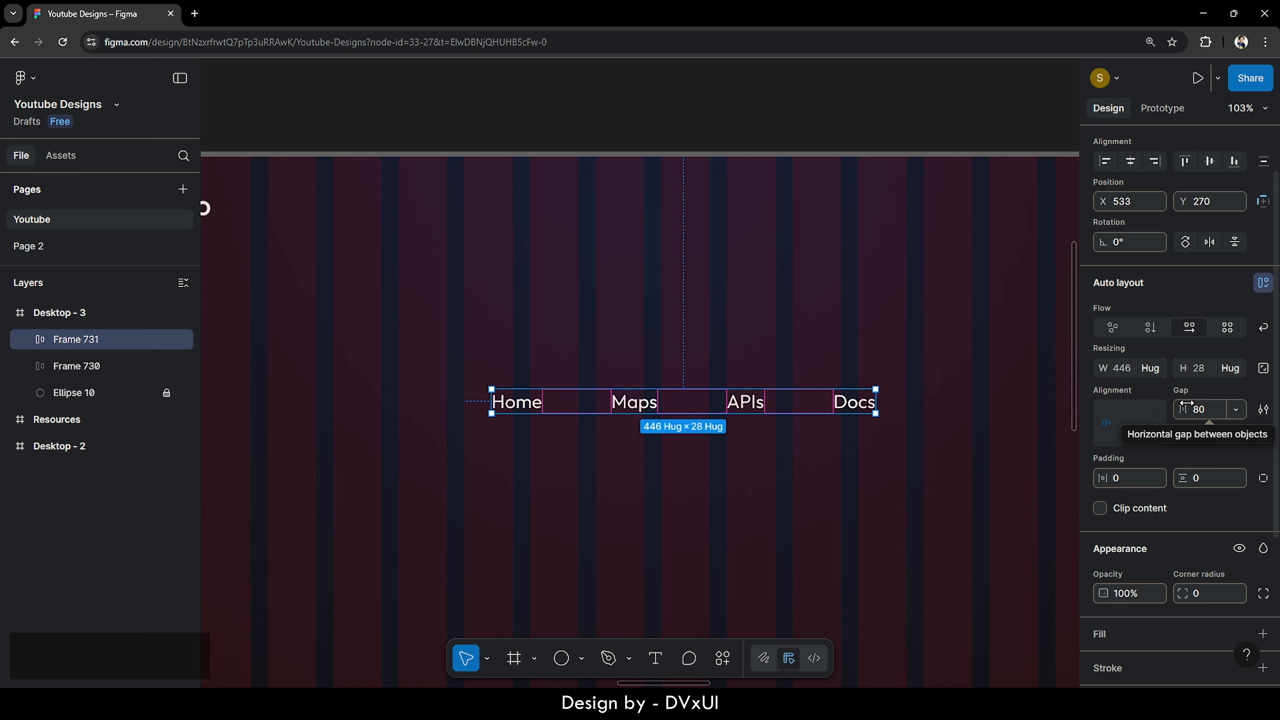
- Centre the nav row horizontally in the frame and place it at Y 50
click(745, 506)
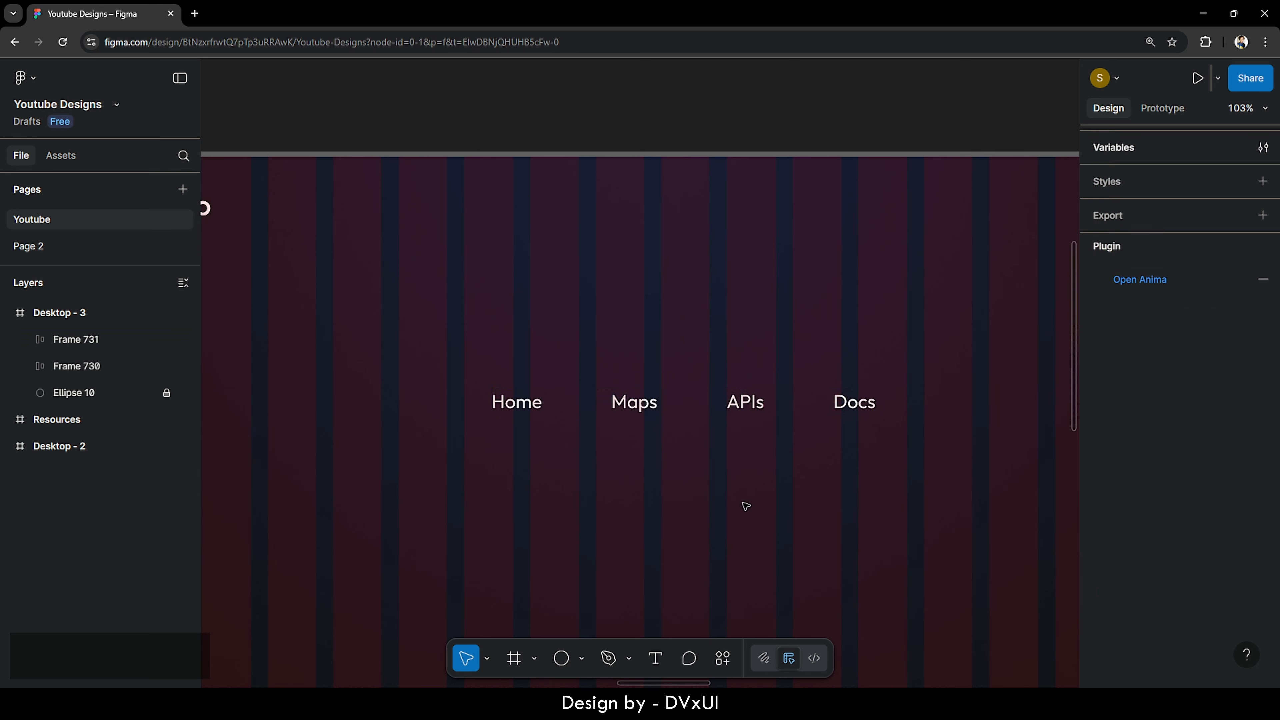
click(647, 403)
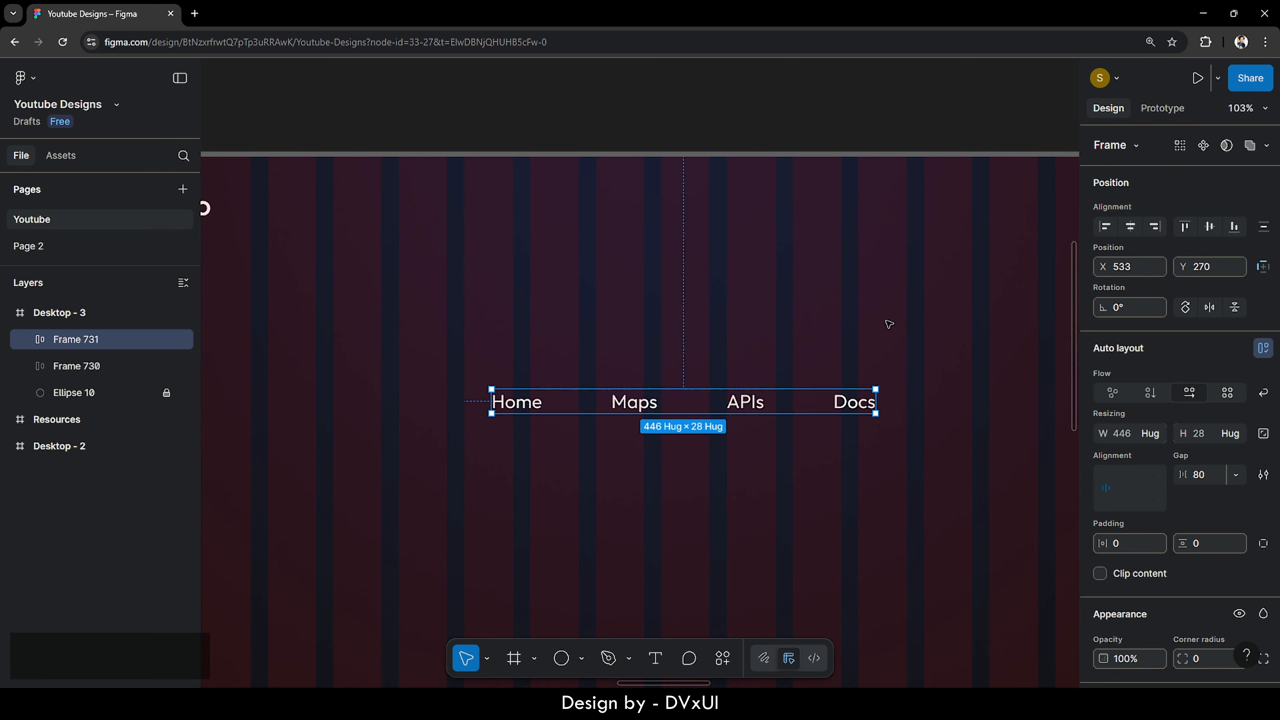
click(1130, 227)
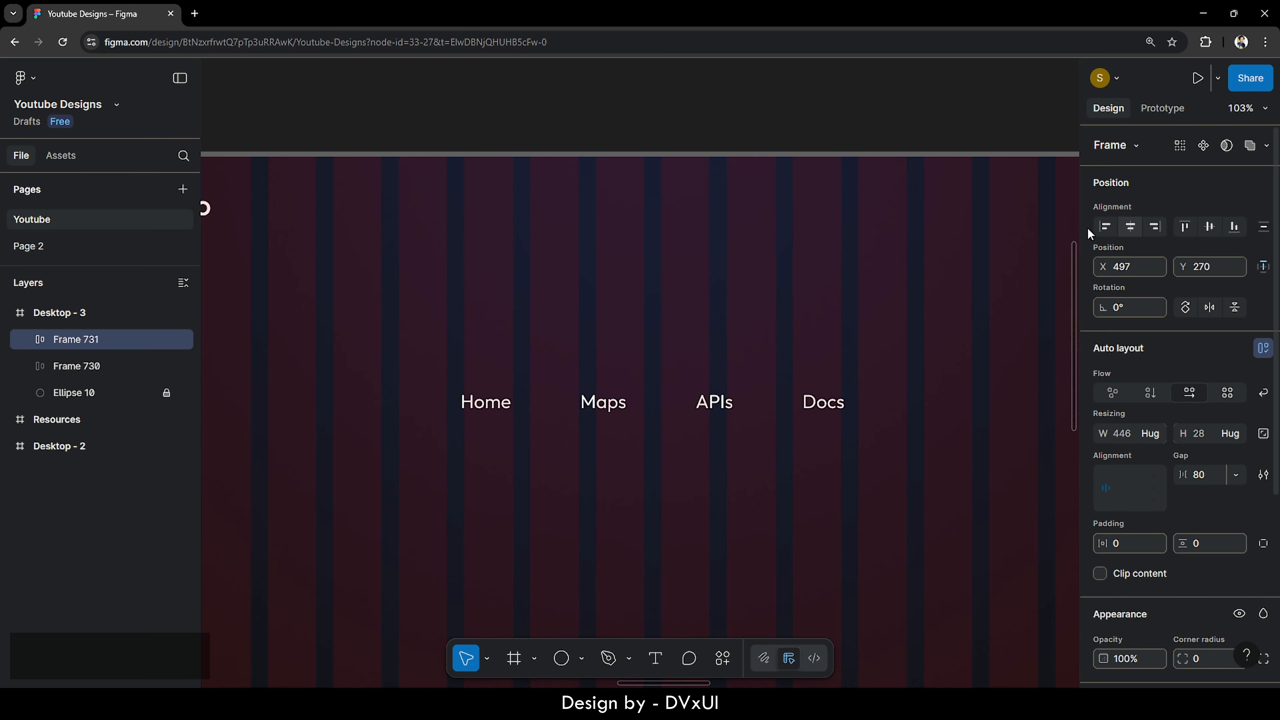
key(shift+Up)
key(shift+Up)
key(shift+Up)
key(shift+Up)
key(shift+Up)
key(shift+Up)
key(shift+Up)
key(shift+Up)
key(shift+Up)
key(shift+Up)
key(shift+Up)
key(shift+Up)
key(shift+Up)
key(shift+Up)
key(shift+Up)
key(shift+Up)
key(shift+Up)
key(shift+Up)
key(shift+Up)
key(shift+Up)
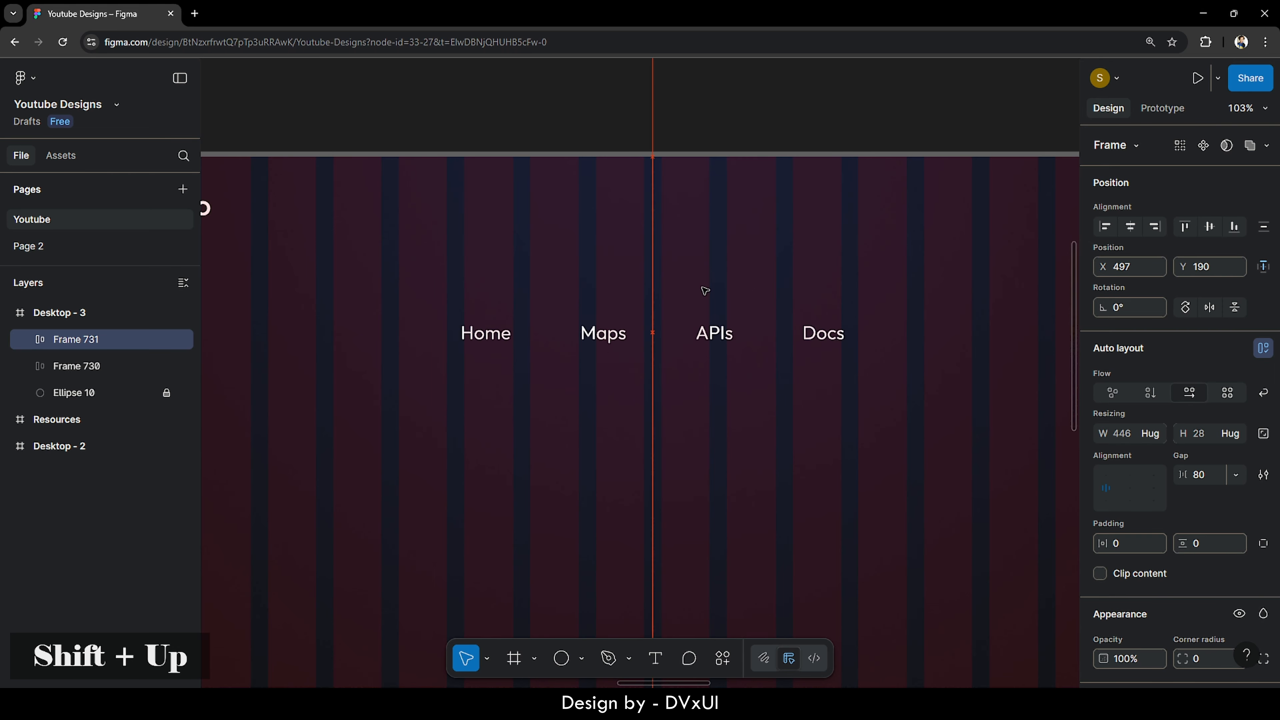
key(shift+Up)
key(shift+Up)
key(shift+Up)
key(shift+Down)
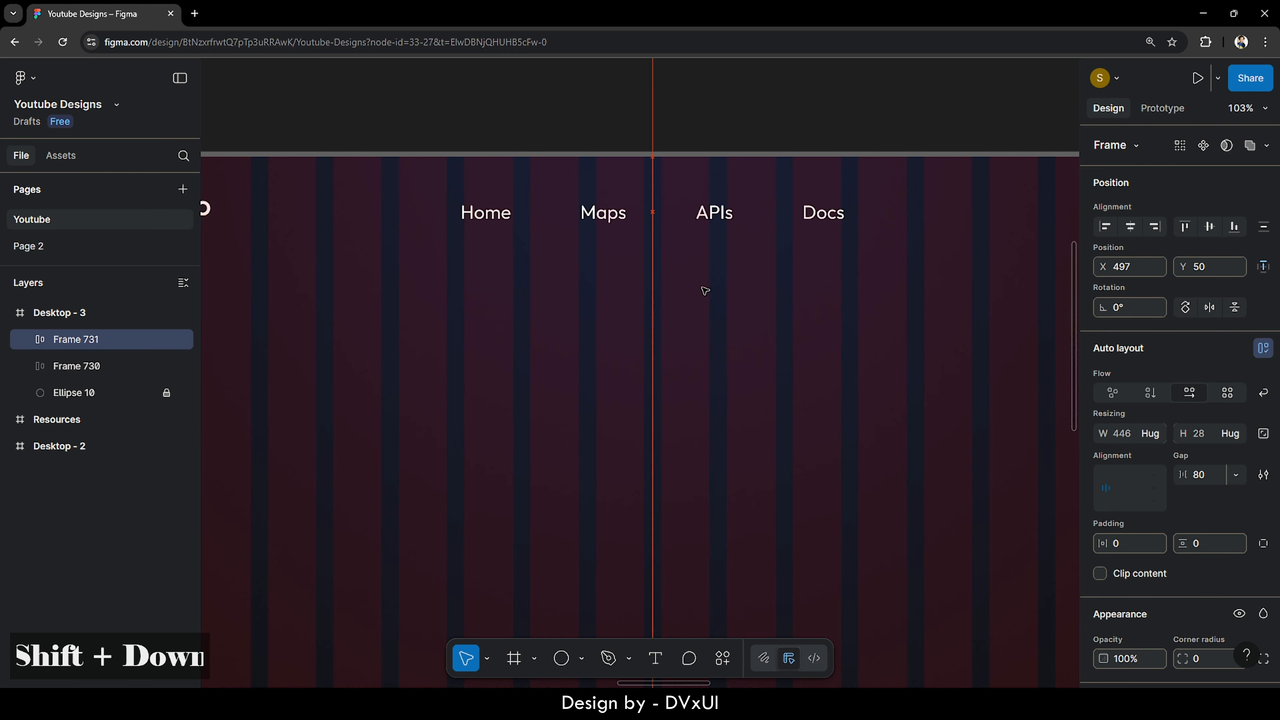
- Align the nav row's vertical centre with the nav.io logo
scroll(705, 291, down, 2)
scroll(706, 291, down, 2)
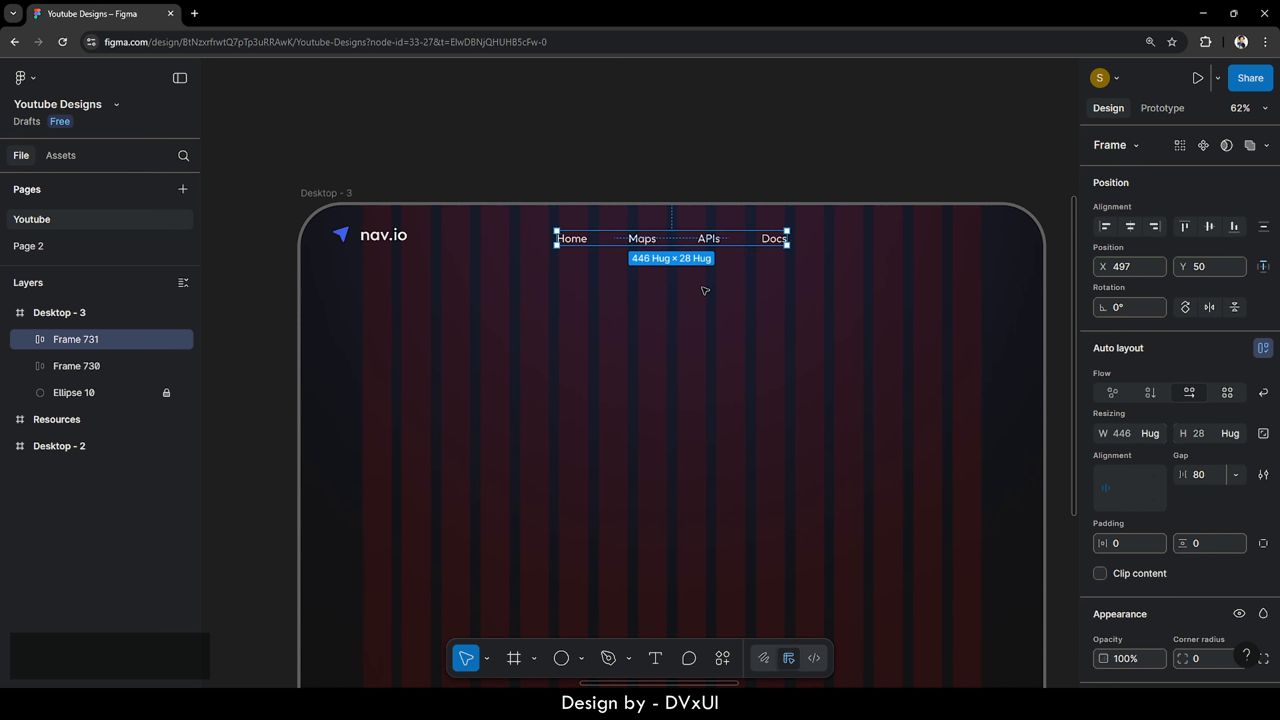
scroll(675, 252, down, 1)
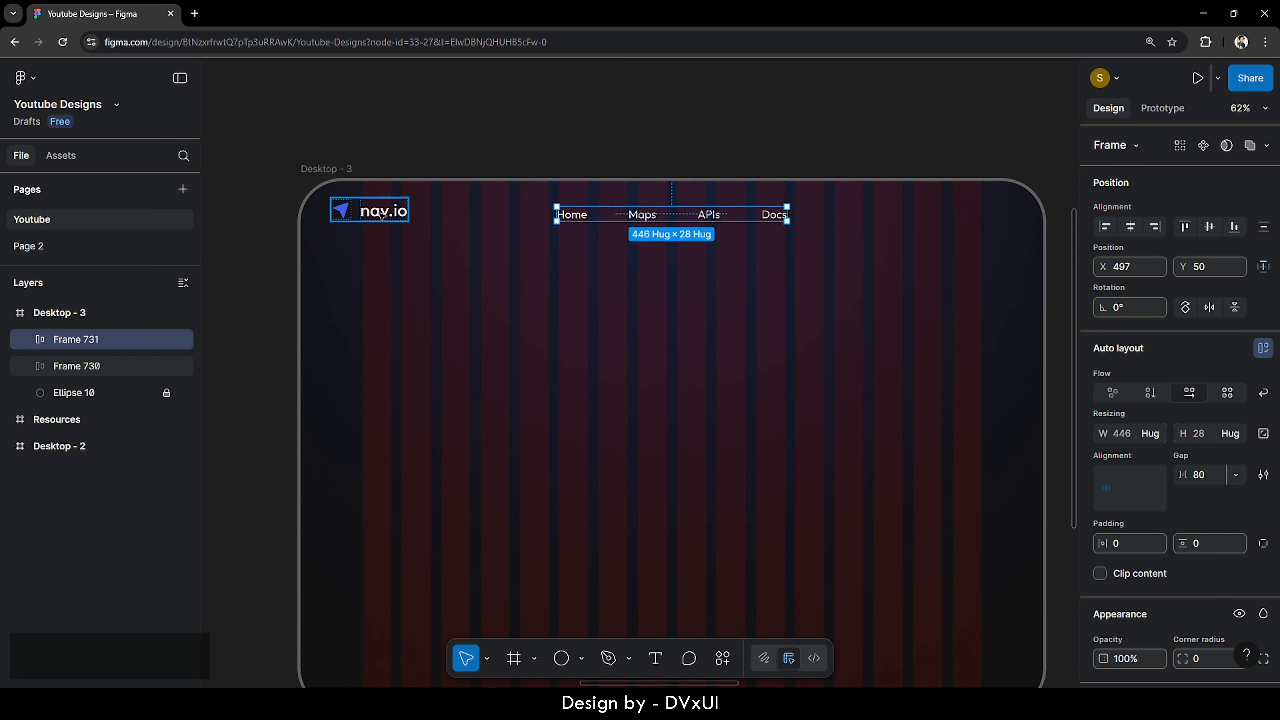
click(381, 214)
shift+click(568, 216)
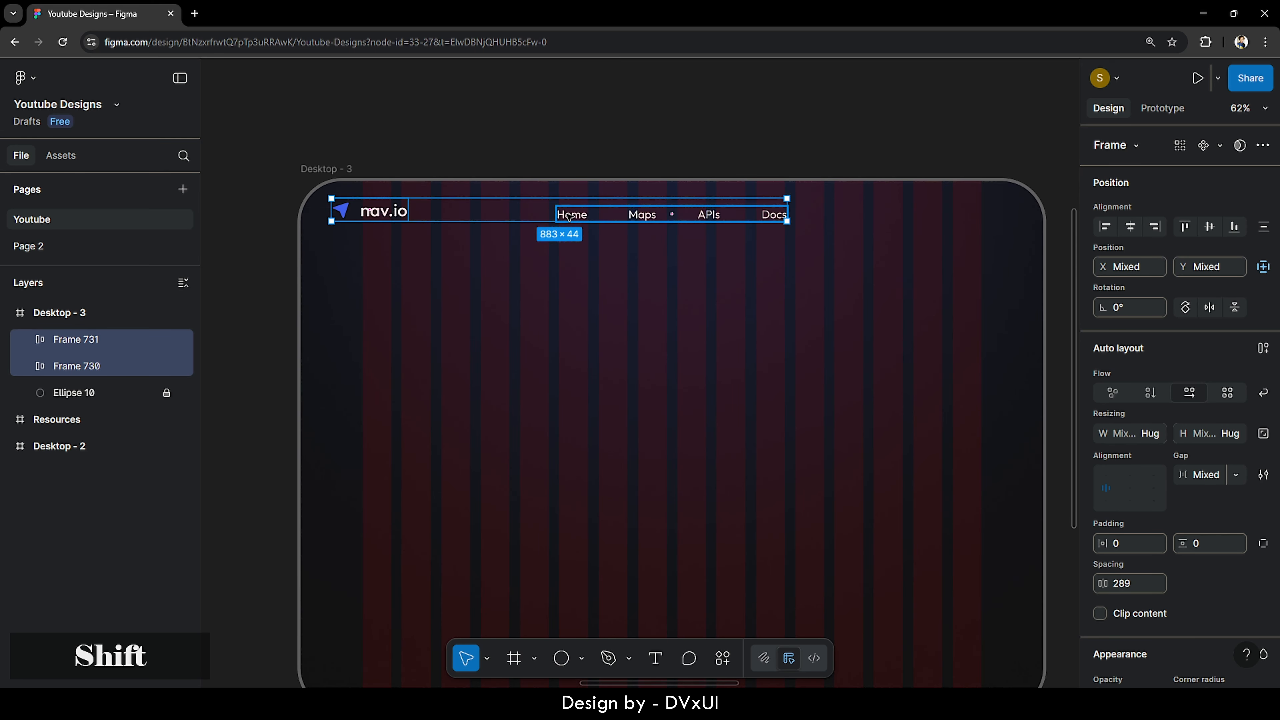
click(1209, 226)
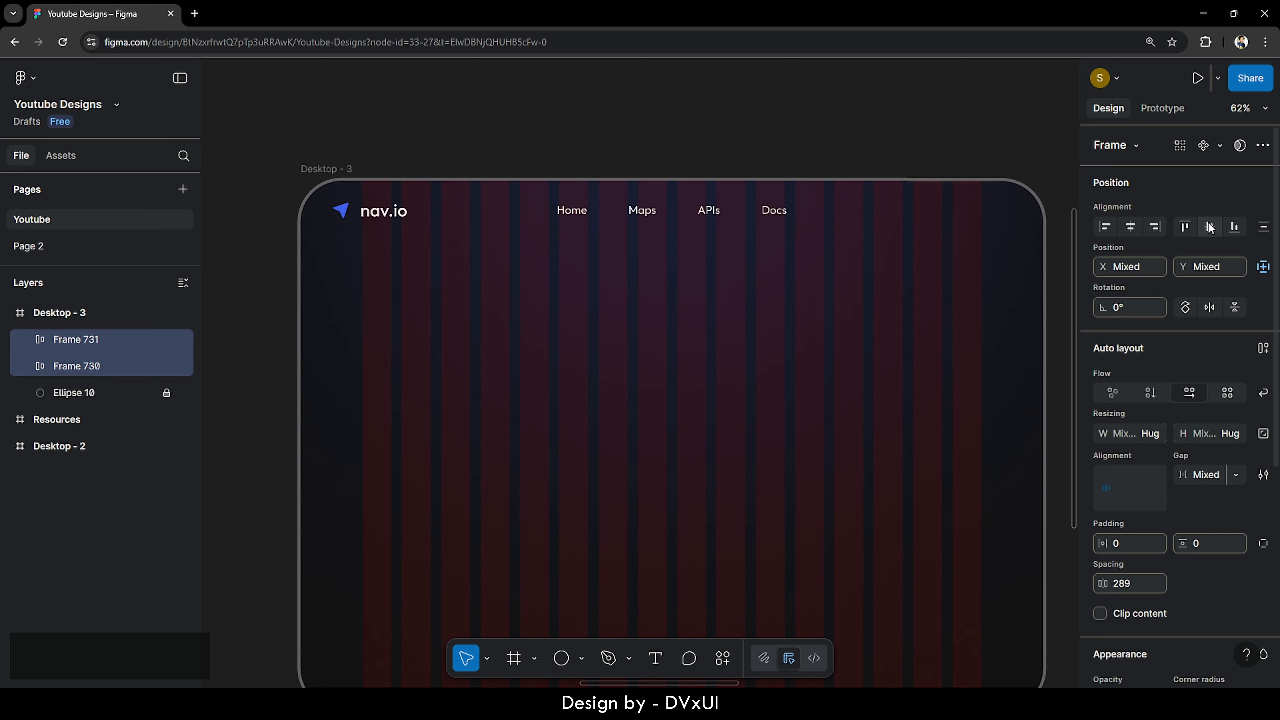
click(738, 244)
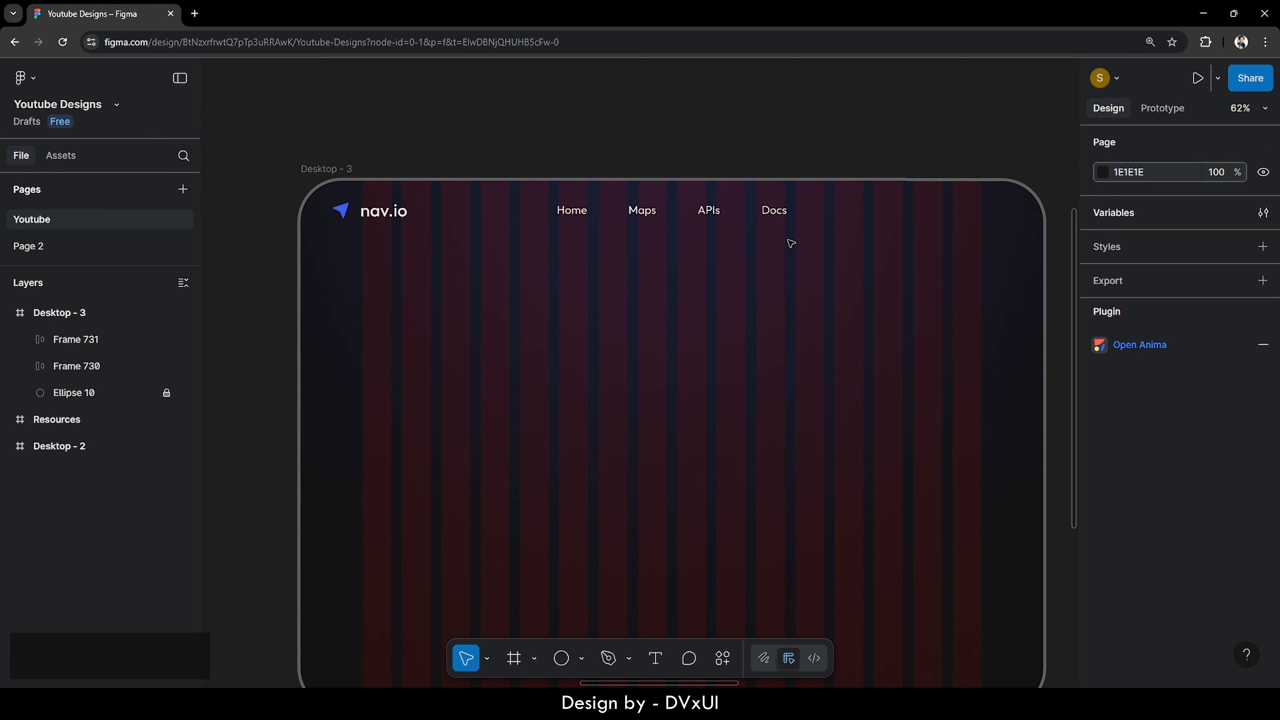
- Dim the Maps, APIs and Docs nav links to 40% fill opacity, keeping Home white
scroll(790, 243, right, 3)
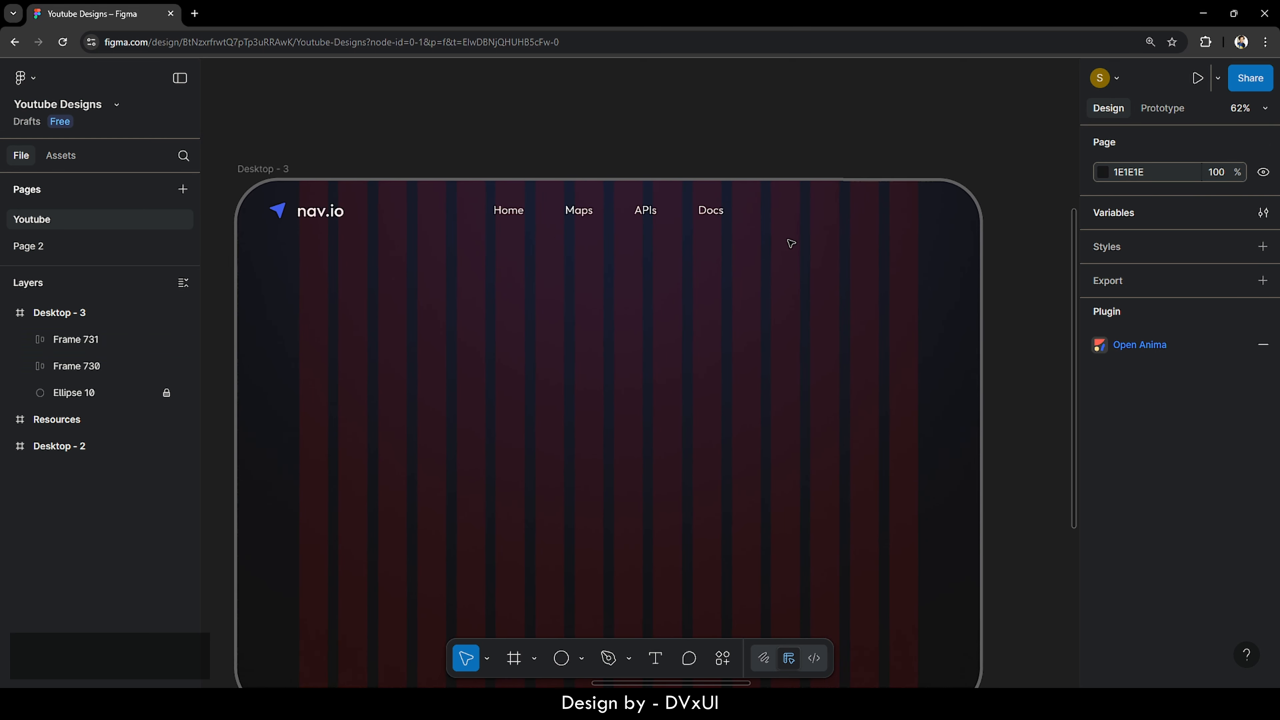
double_click(580, 211)
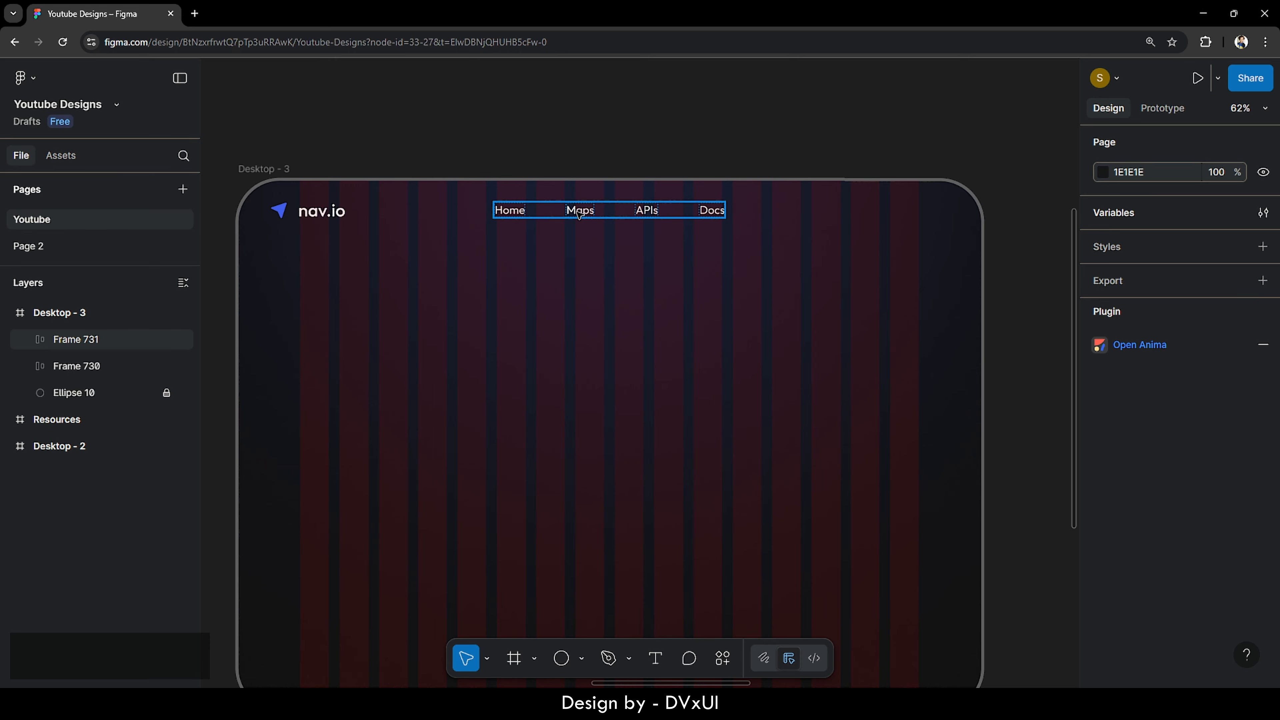
shift+click(652, 211)
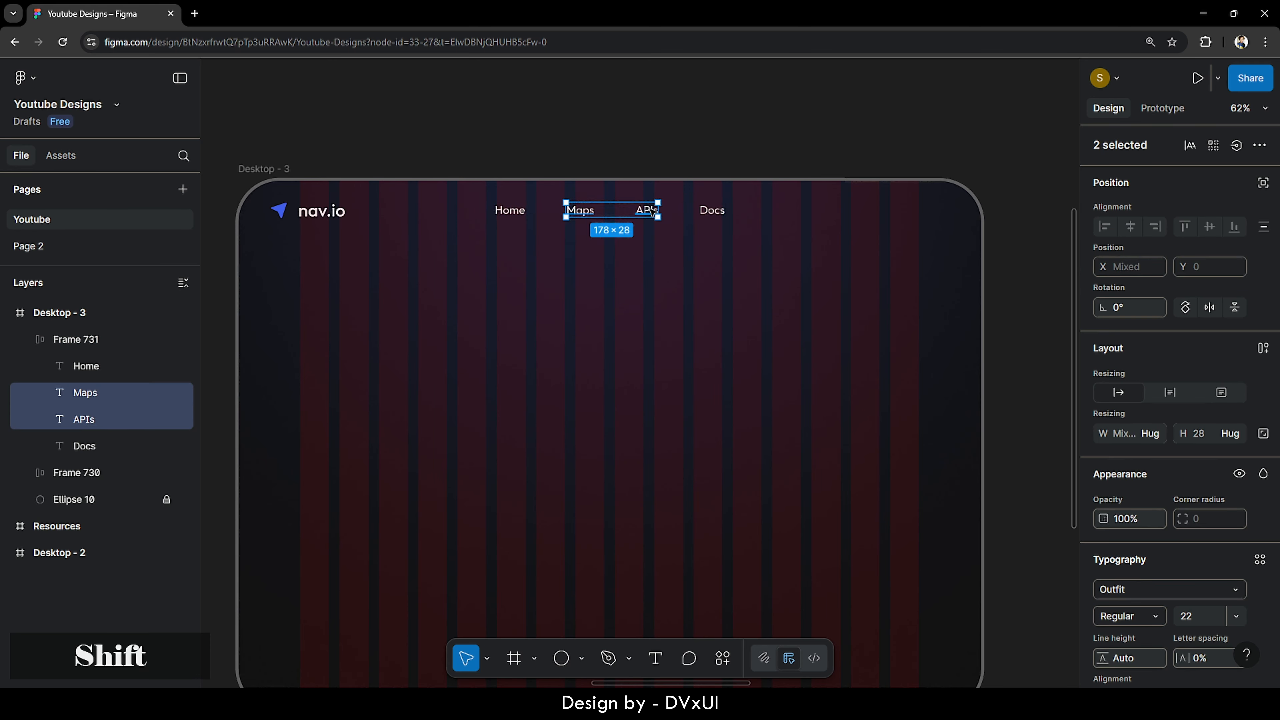
shift+click(713, 216)
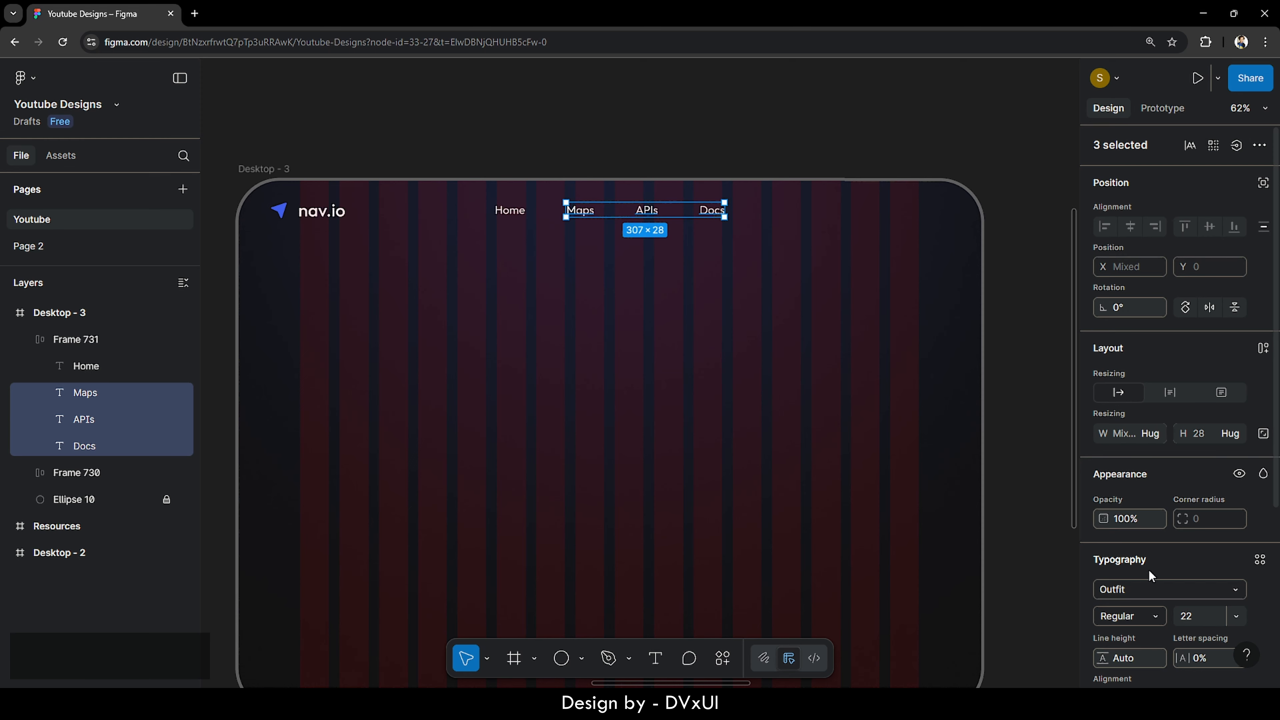
scroll(1152, 554, down, 5)
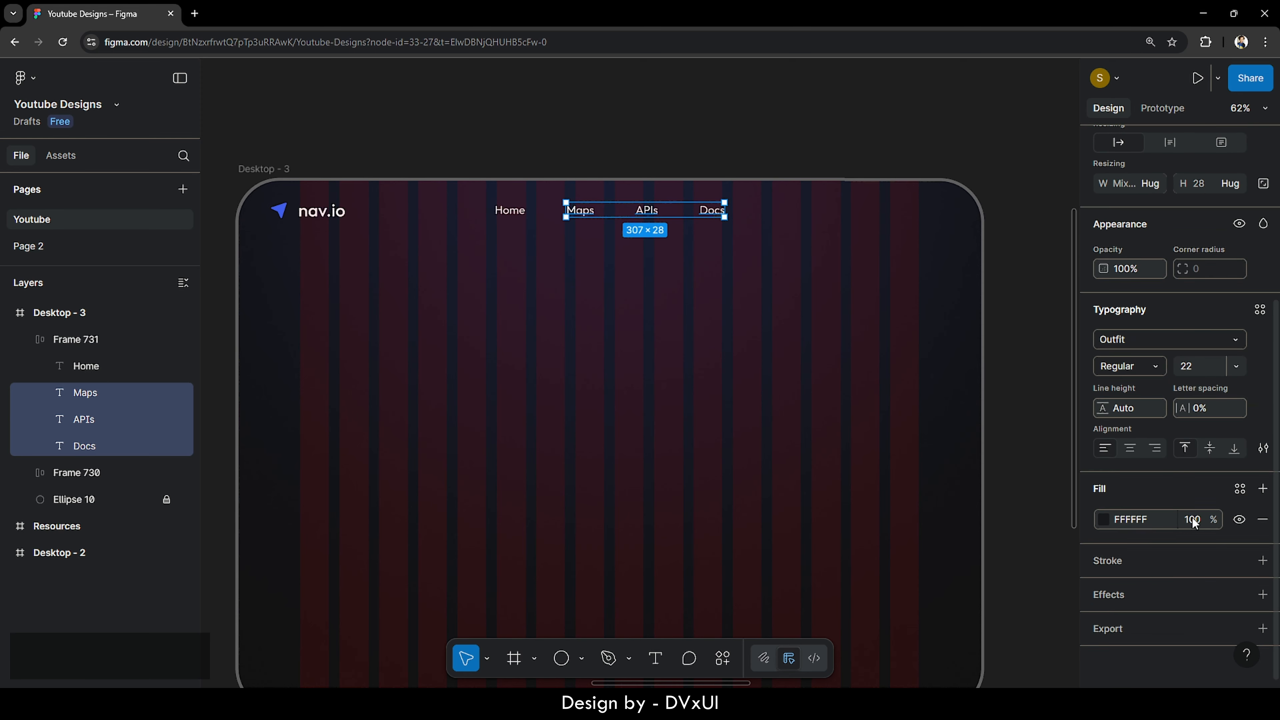
click(1193, 522)
text(40)
key(Return)
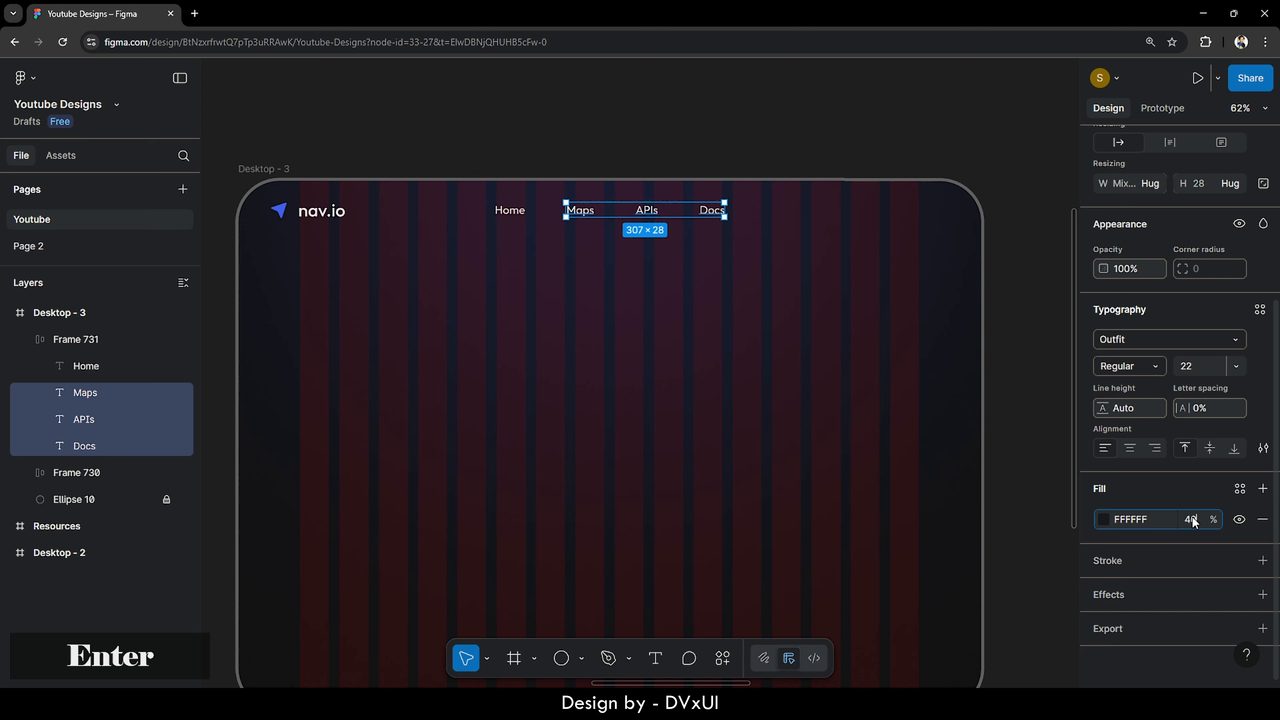
click(748, 326)
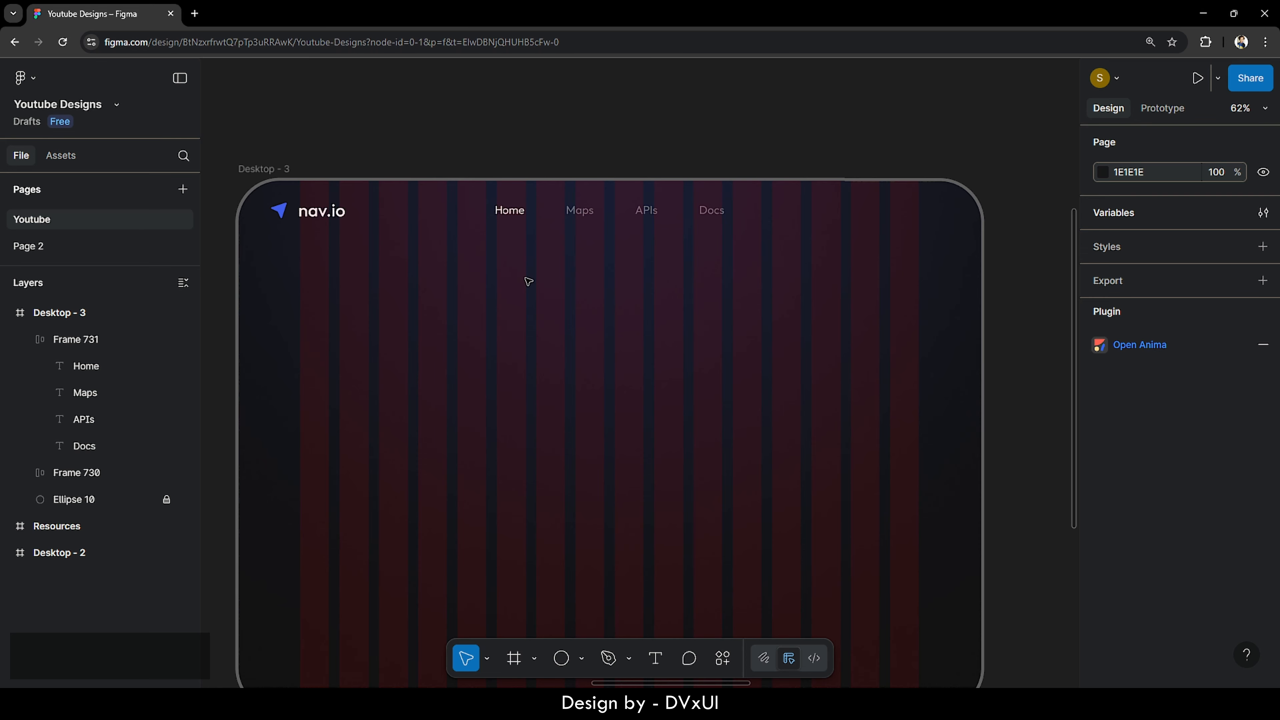
scroll(528, 281, down, 3)
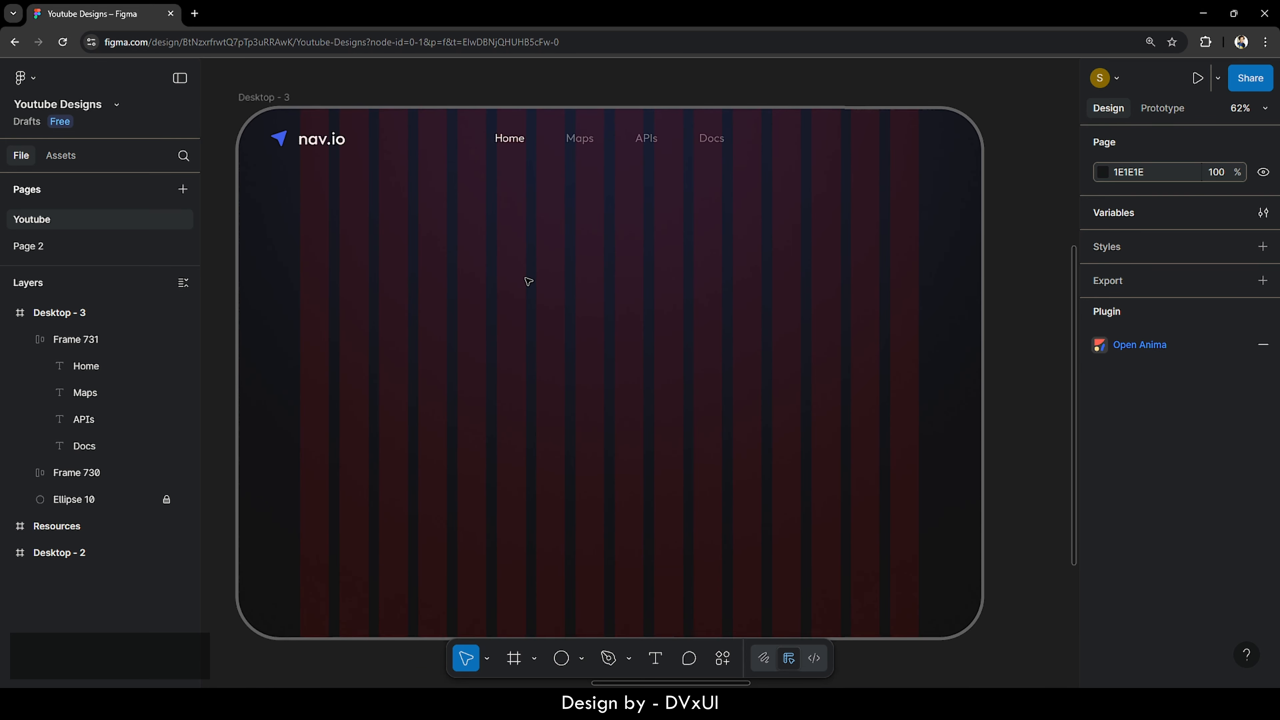
scroll(528, 281, left, 2)
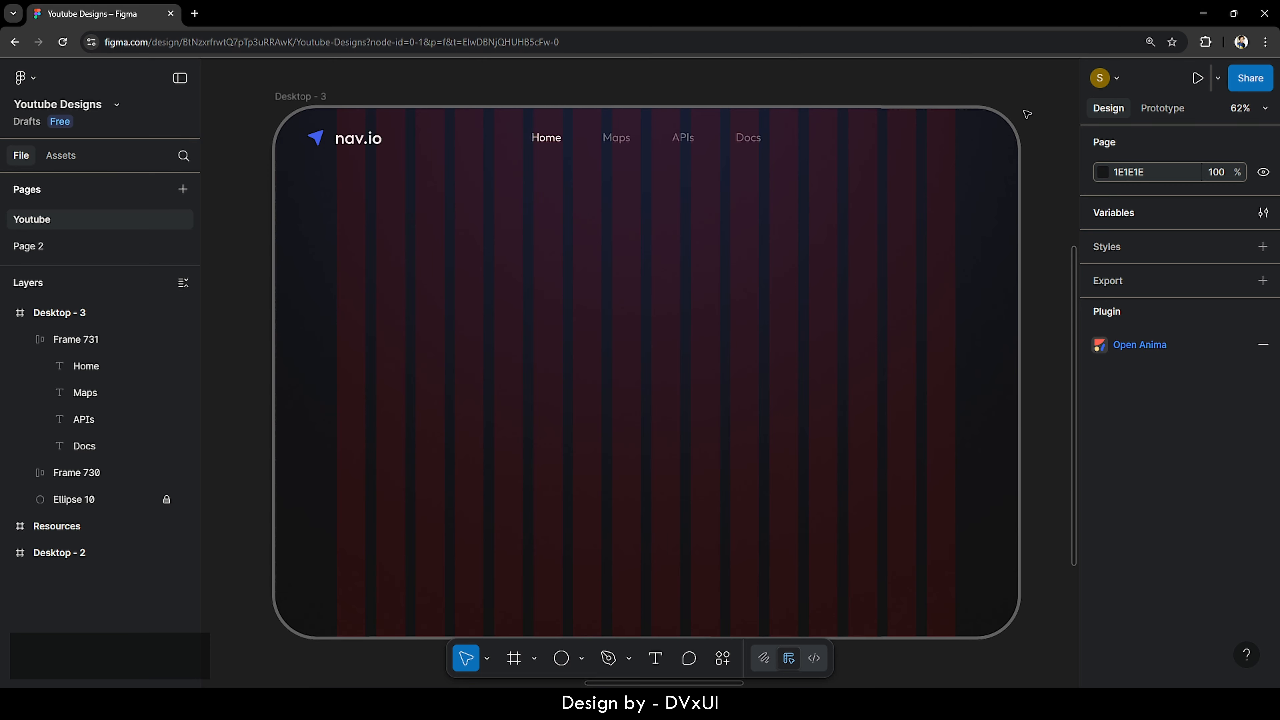
scroll(1024, 114, up, 5)
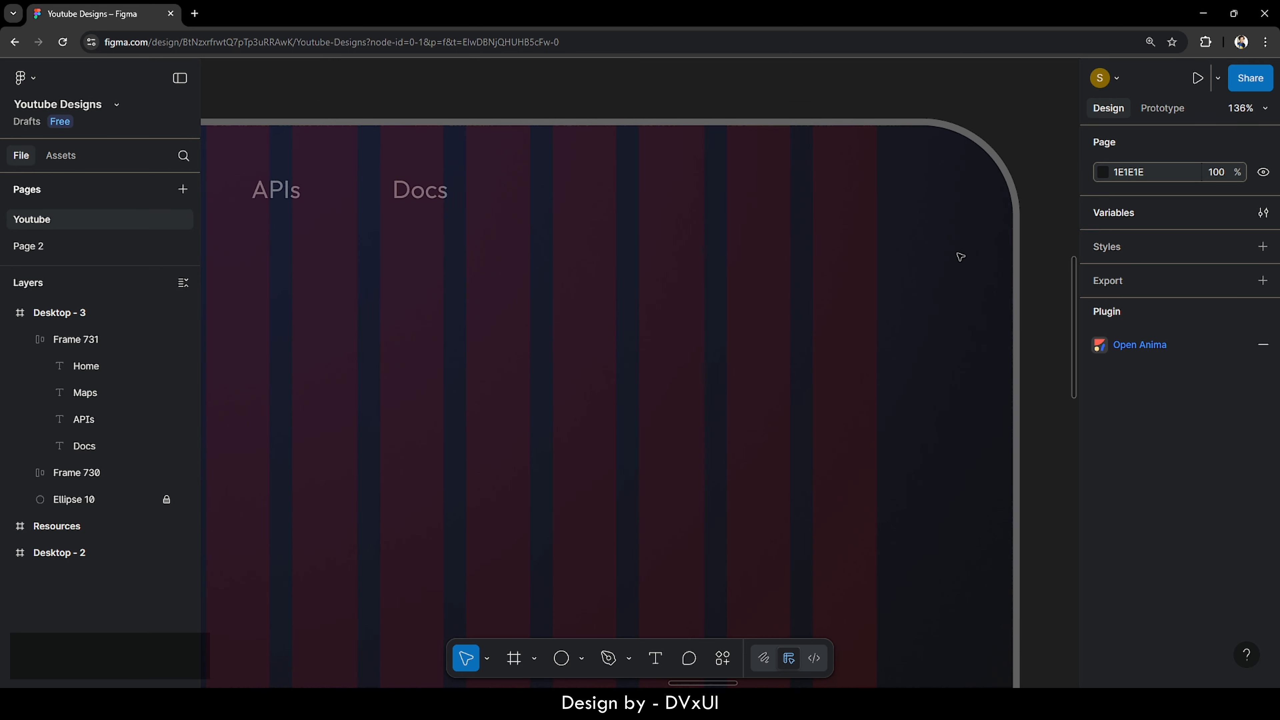
- Add a 'Login' text layer near the top-right of the Desktop - 3 frame
key(t)
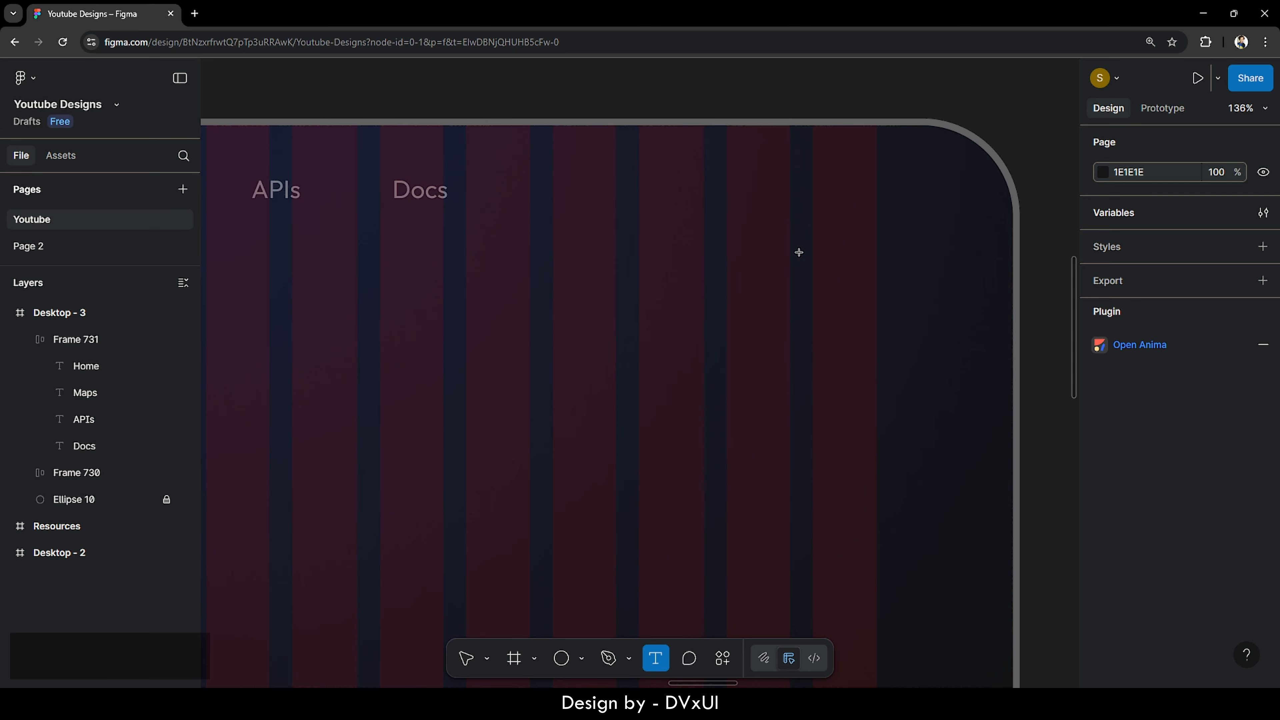
click(652, 301)
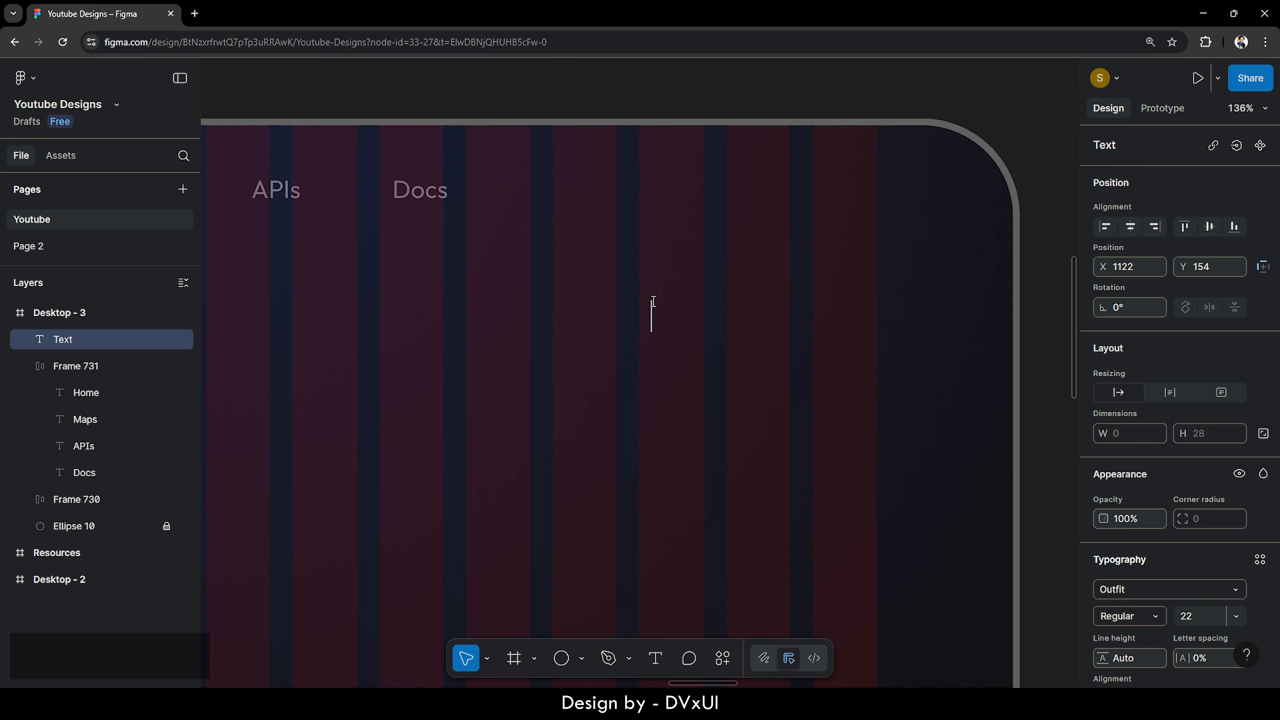
text(Login)
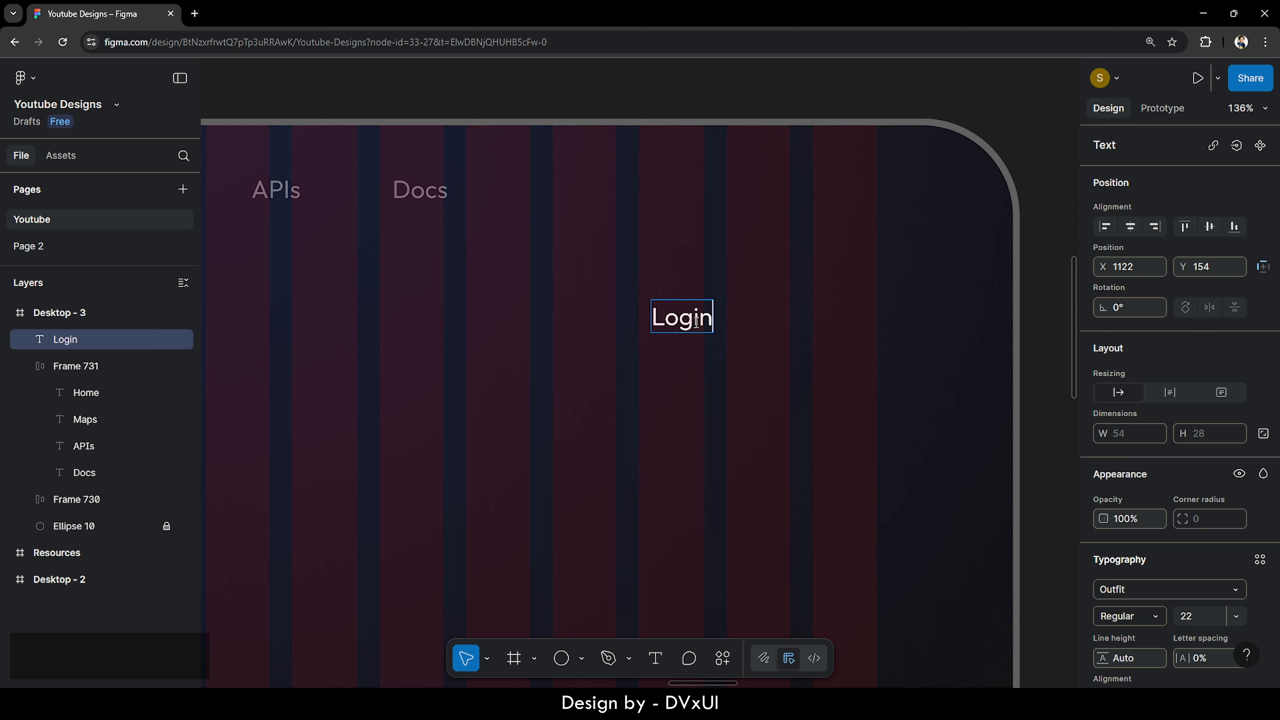
- Set the Login text to size 20 in Outfit Medium weight
key(ctrl+a)
scroll(1183, 621, down, 1)
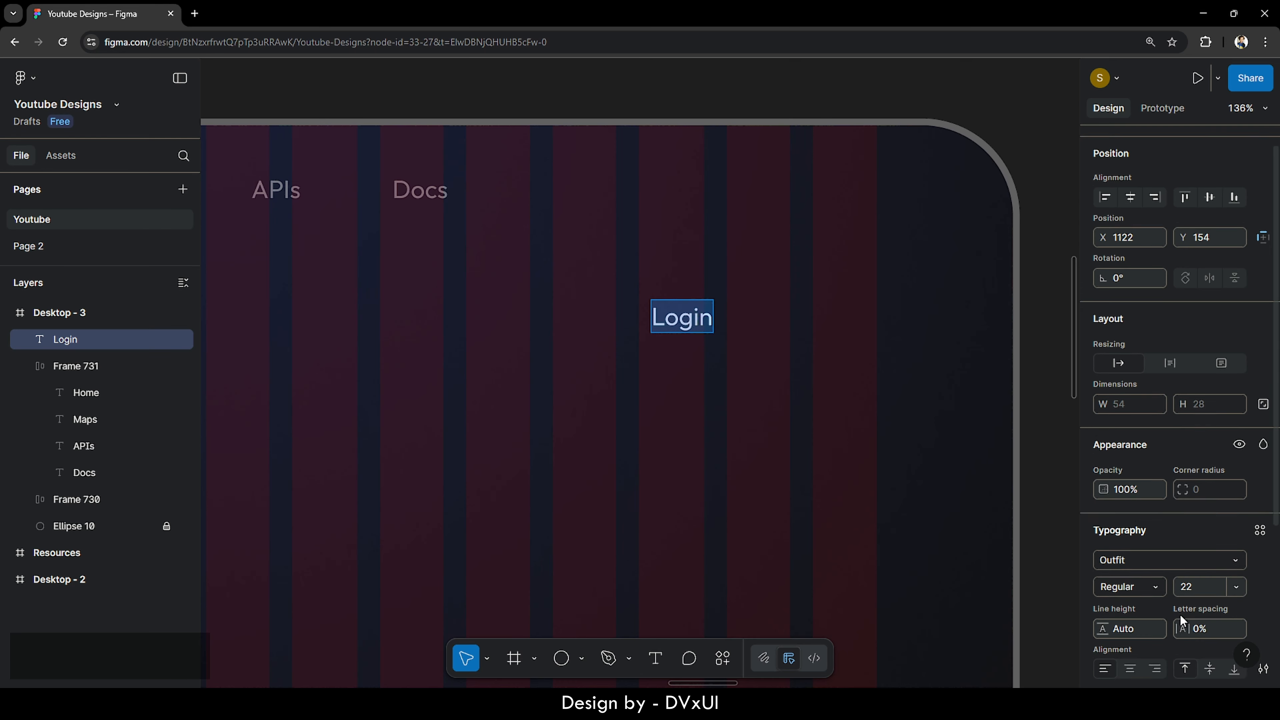
scroll(1183, 621, down, 4)
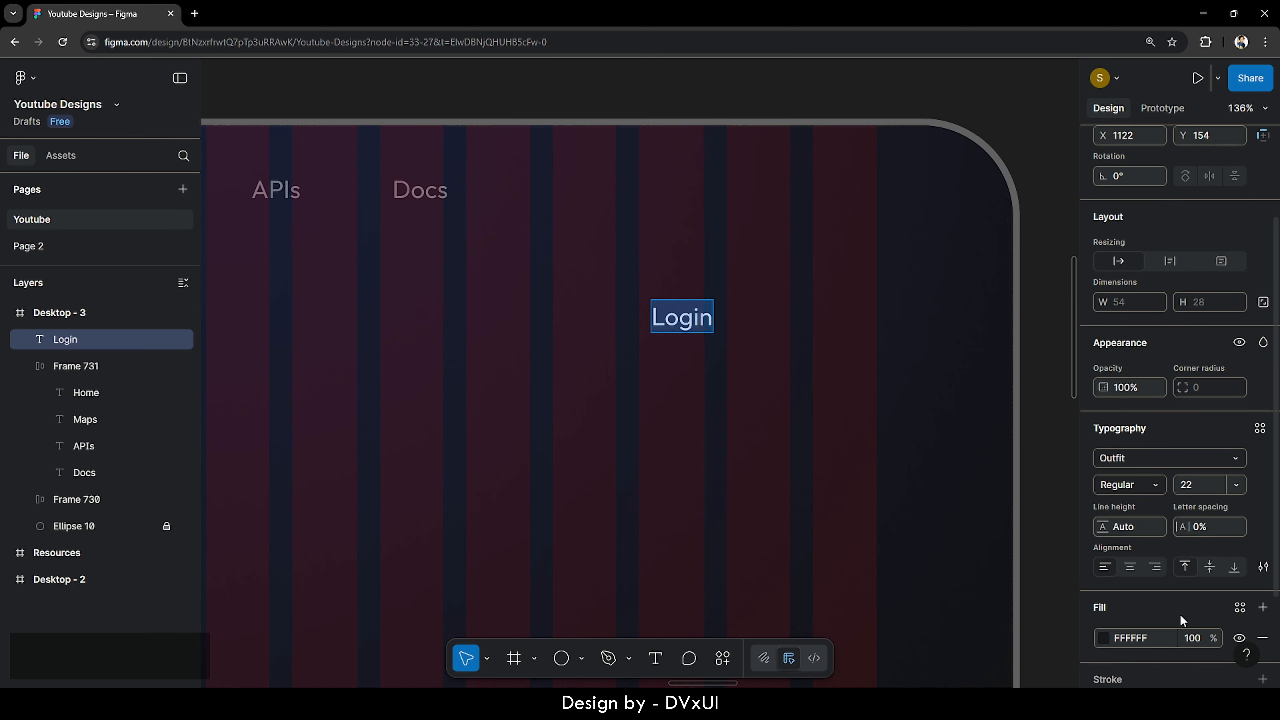
click(1199, 474)
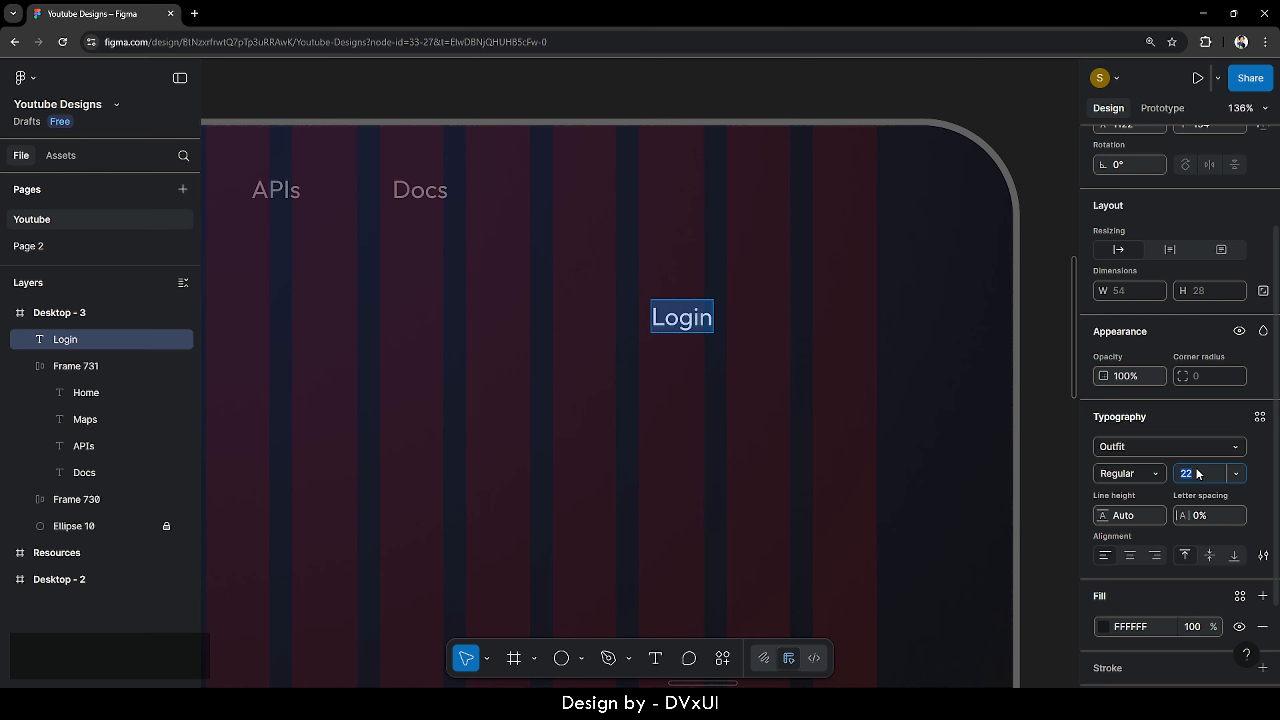
key(Down)
click(1151, 475)
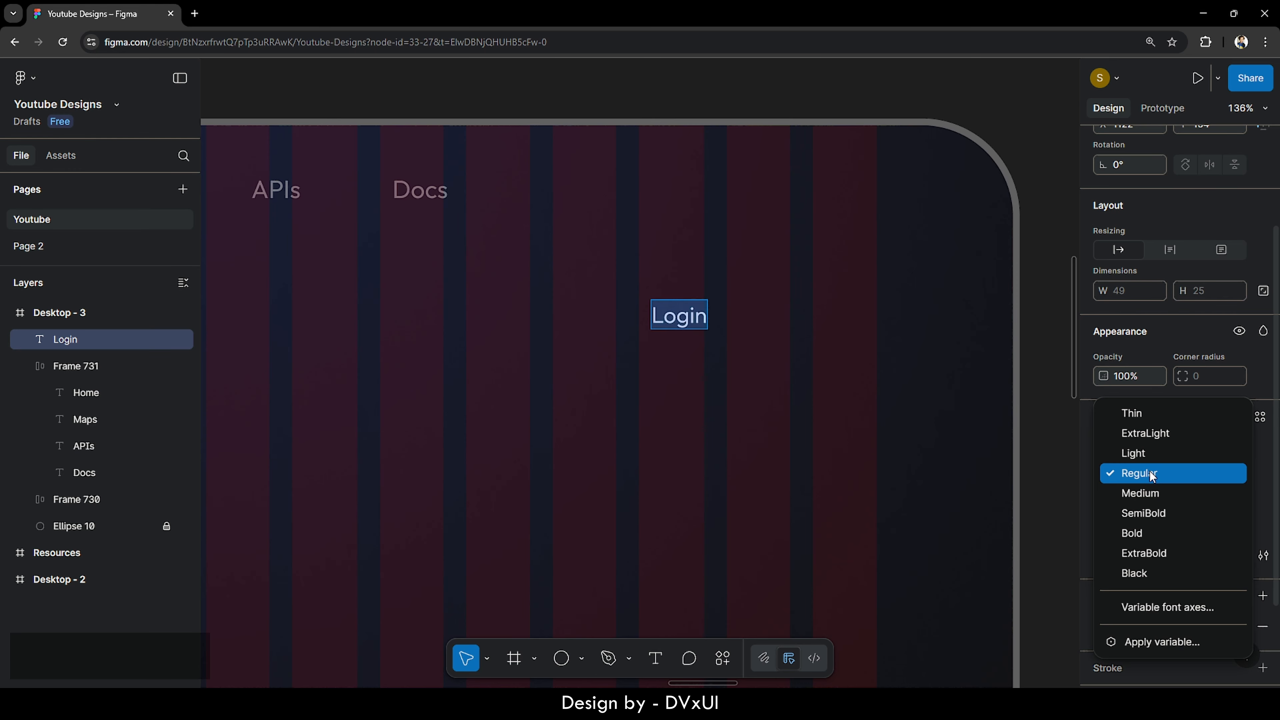
click(1149, 494)
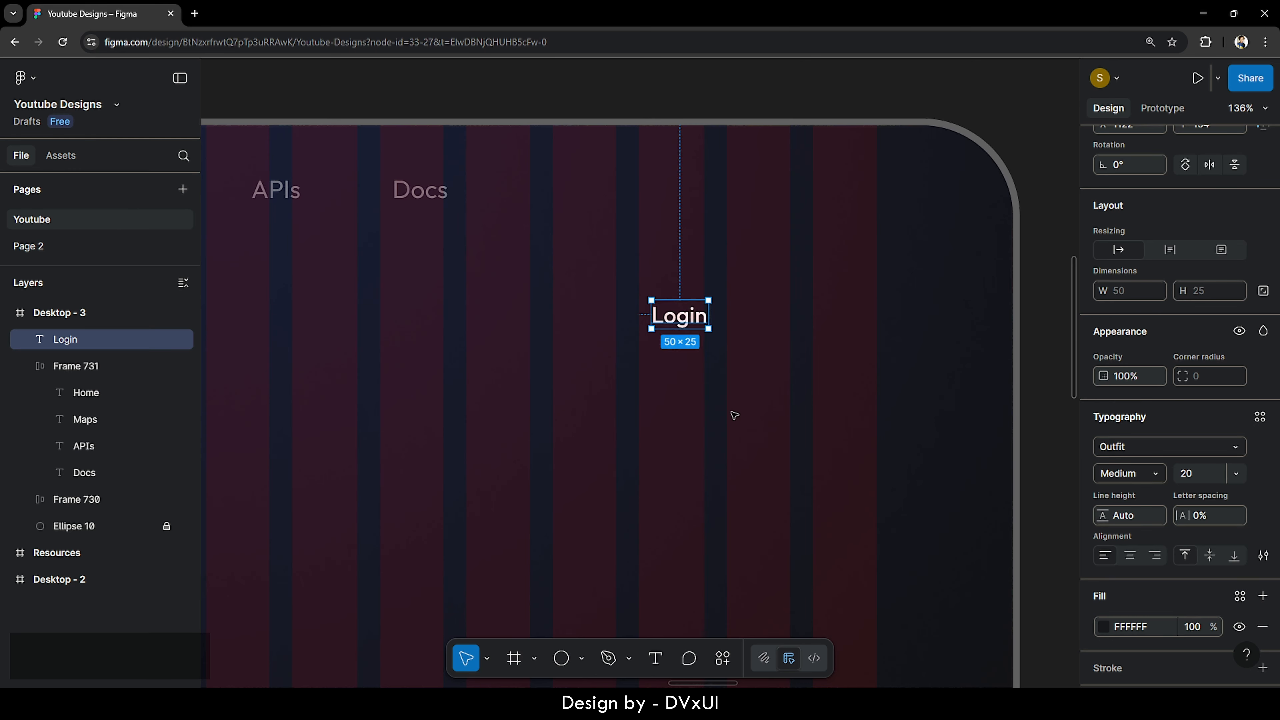
- Wrap Login in an auto-layout frame with 18 horizontal padding, hugging 86 × 45
right_click(678, 316)
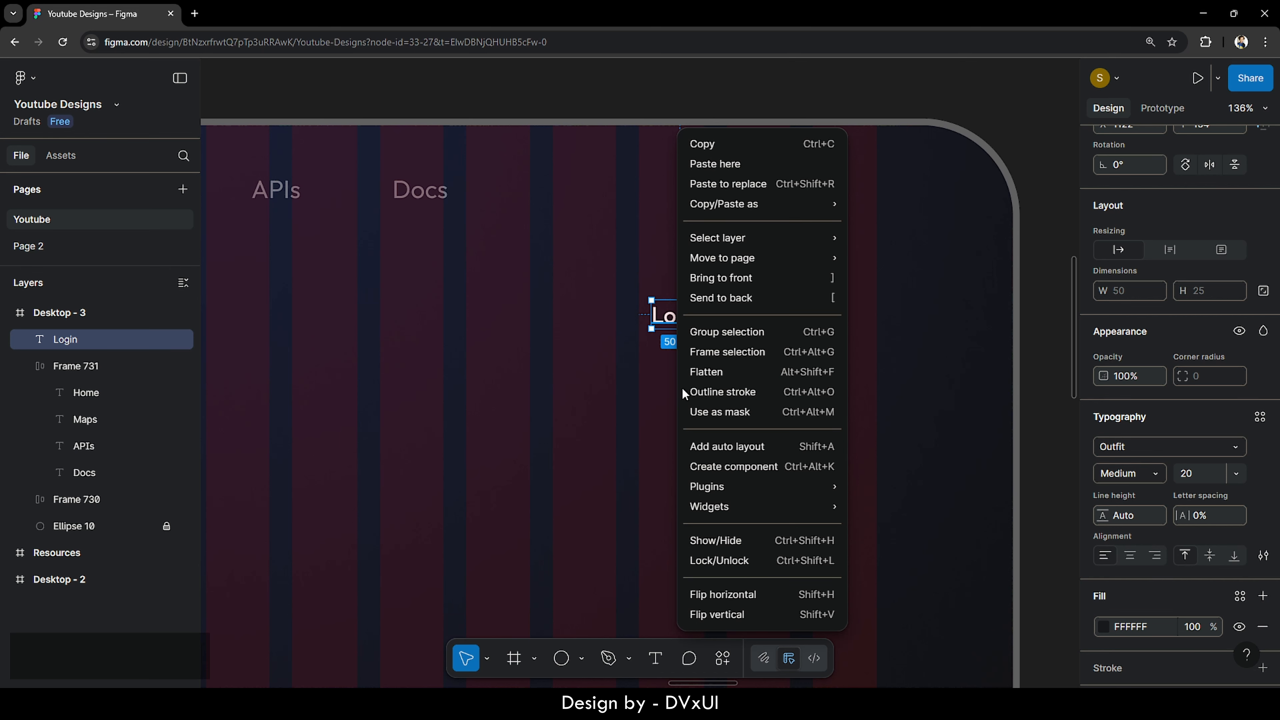
click(707, 447)
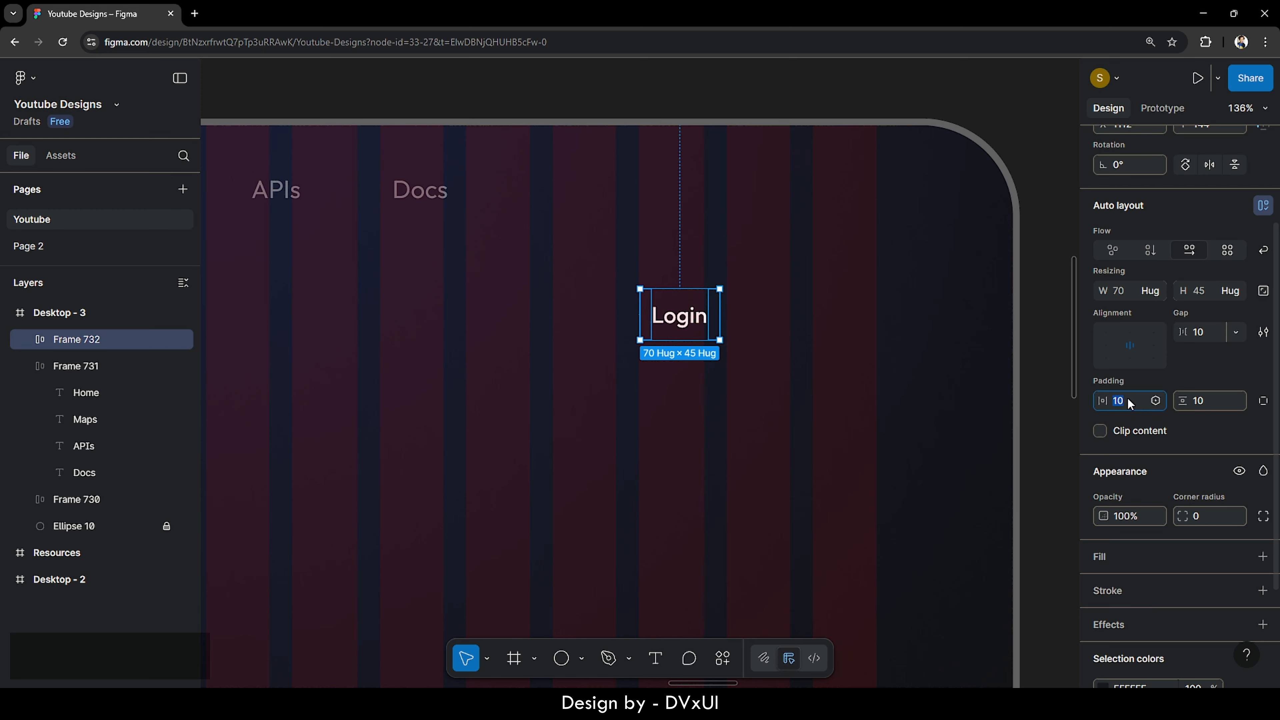
text(18)
key(Return)
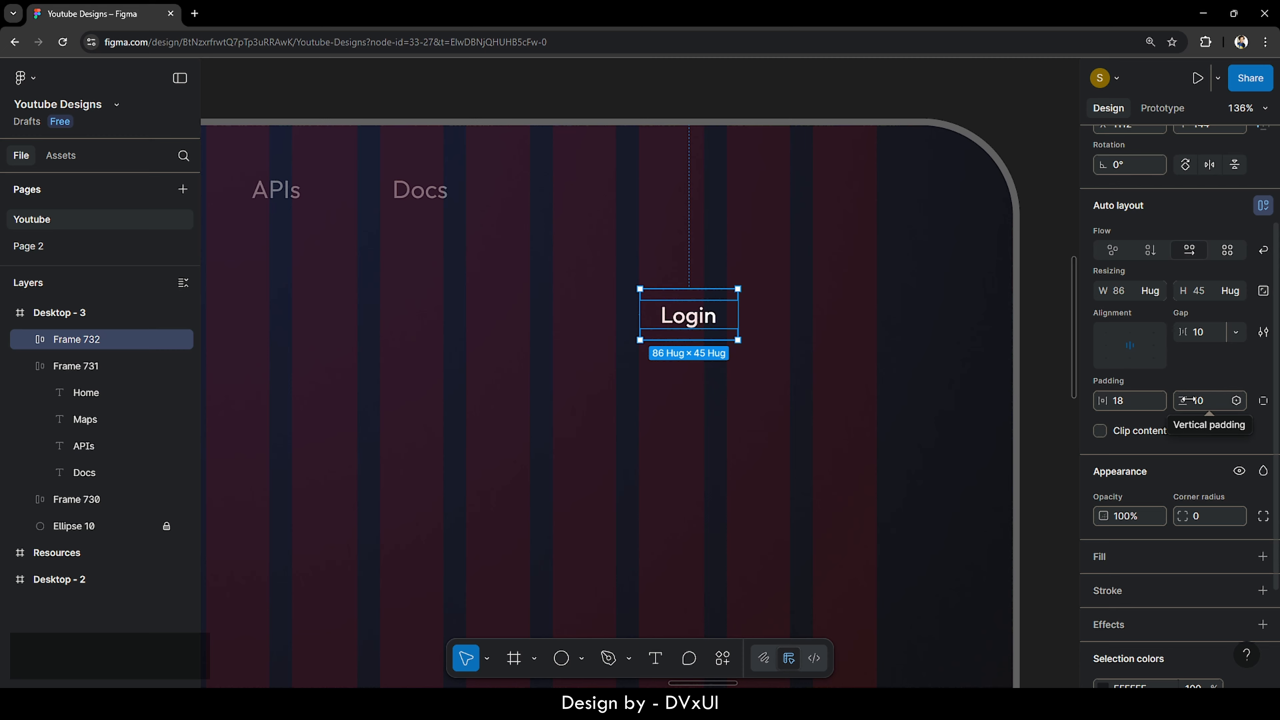
scroll(1127, 538, down, 5)
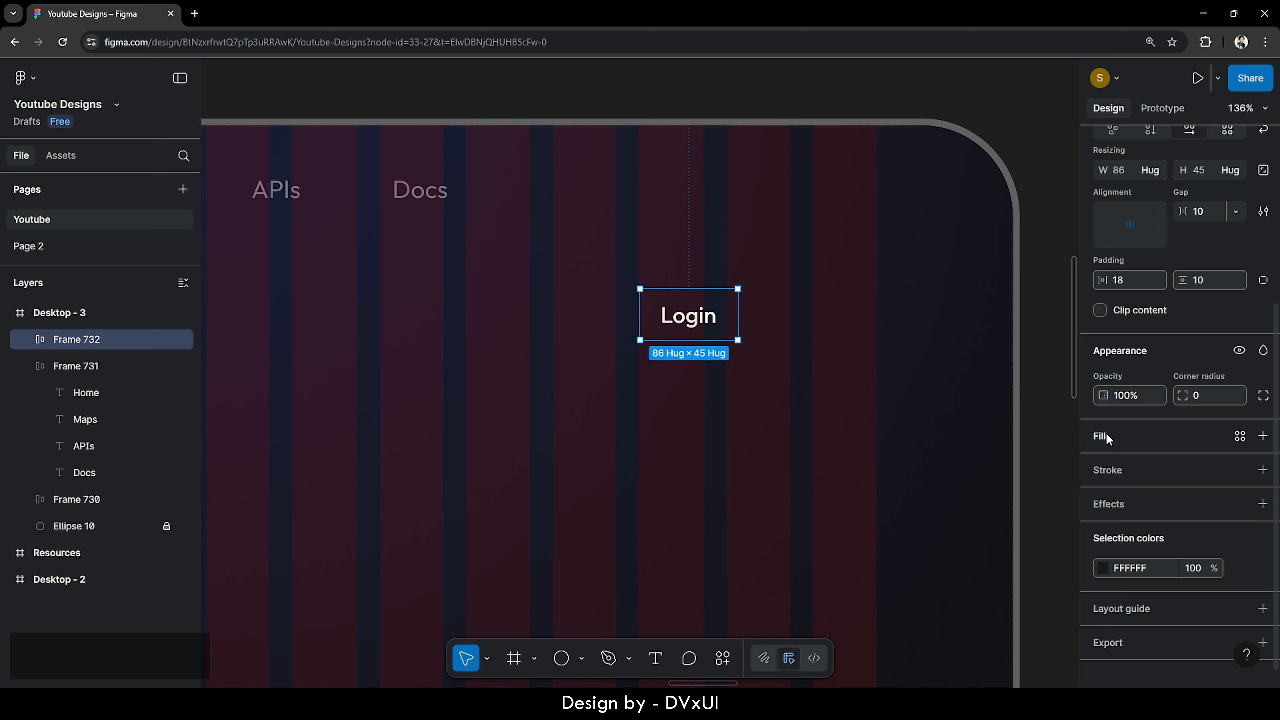
- Fill the Login frame with the page's blue, 415FEC
click(1263, 436)
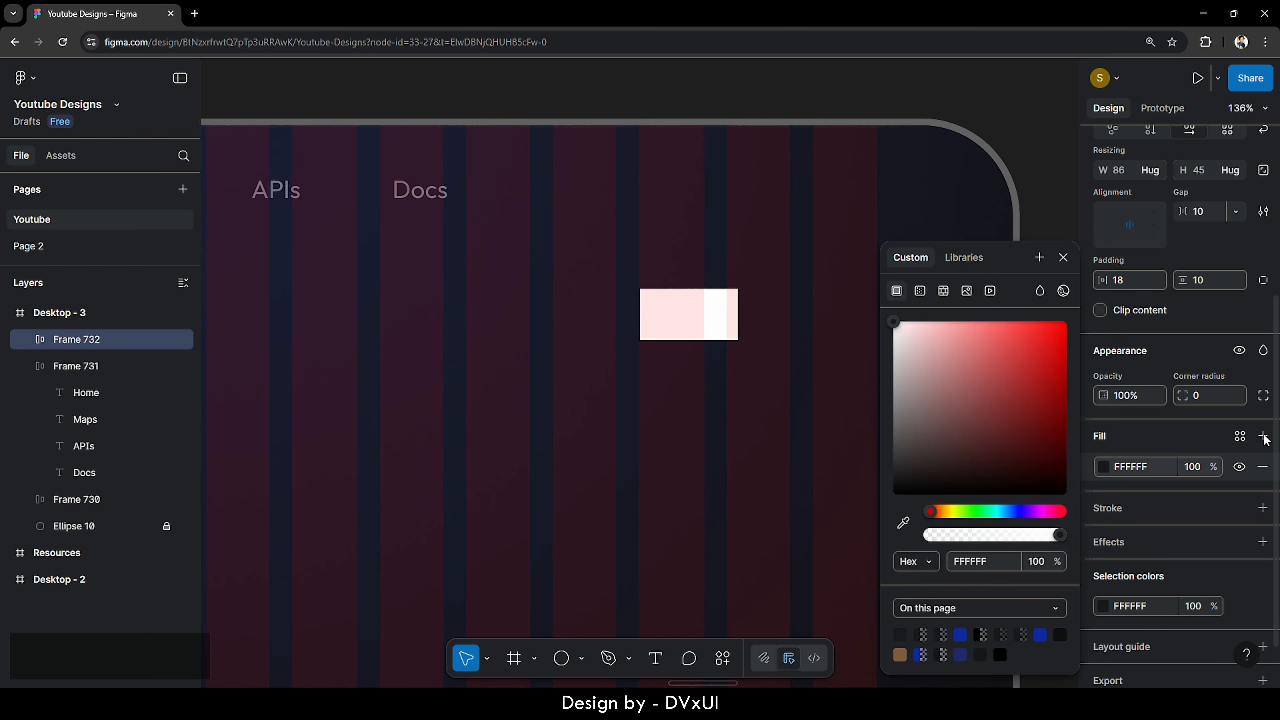
click(1107, 467)
click(1107, 466)
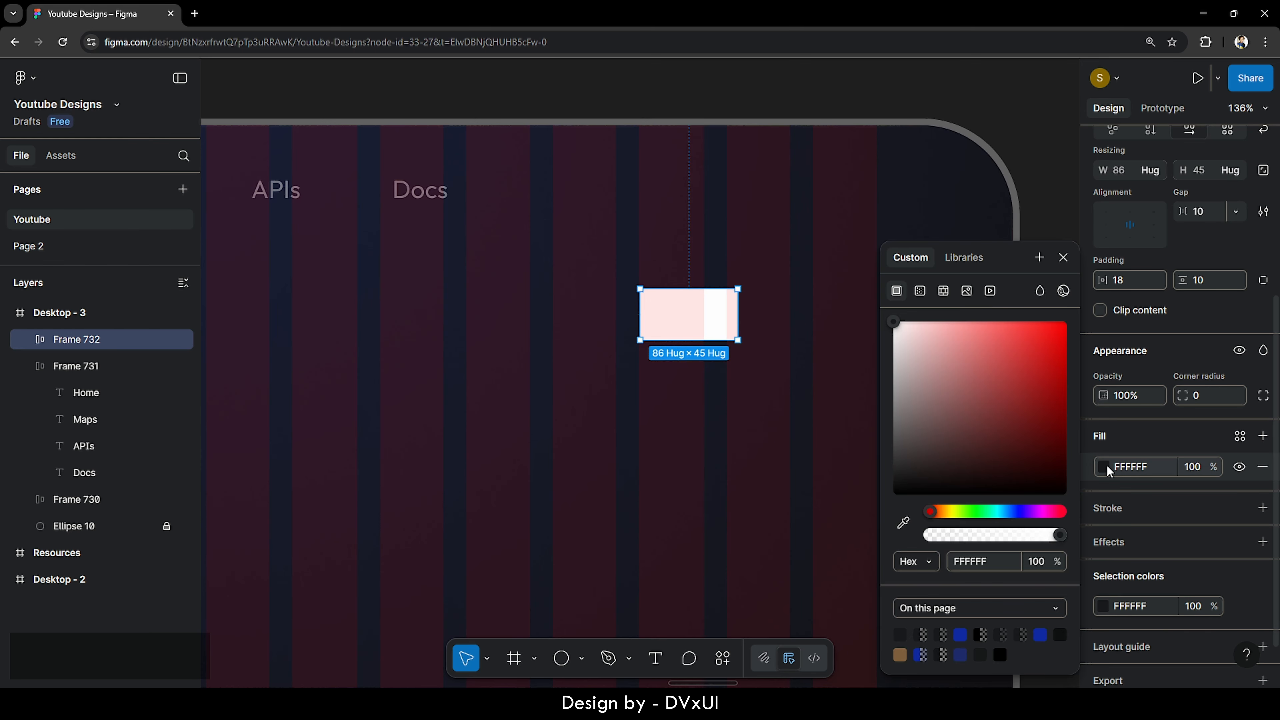
click(961, 633)
click(774, 451)
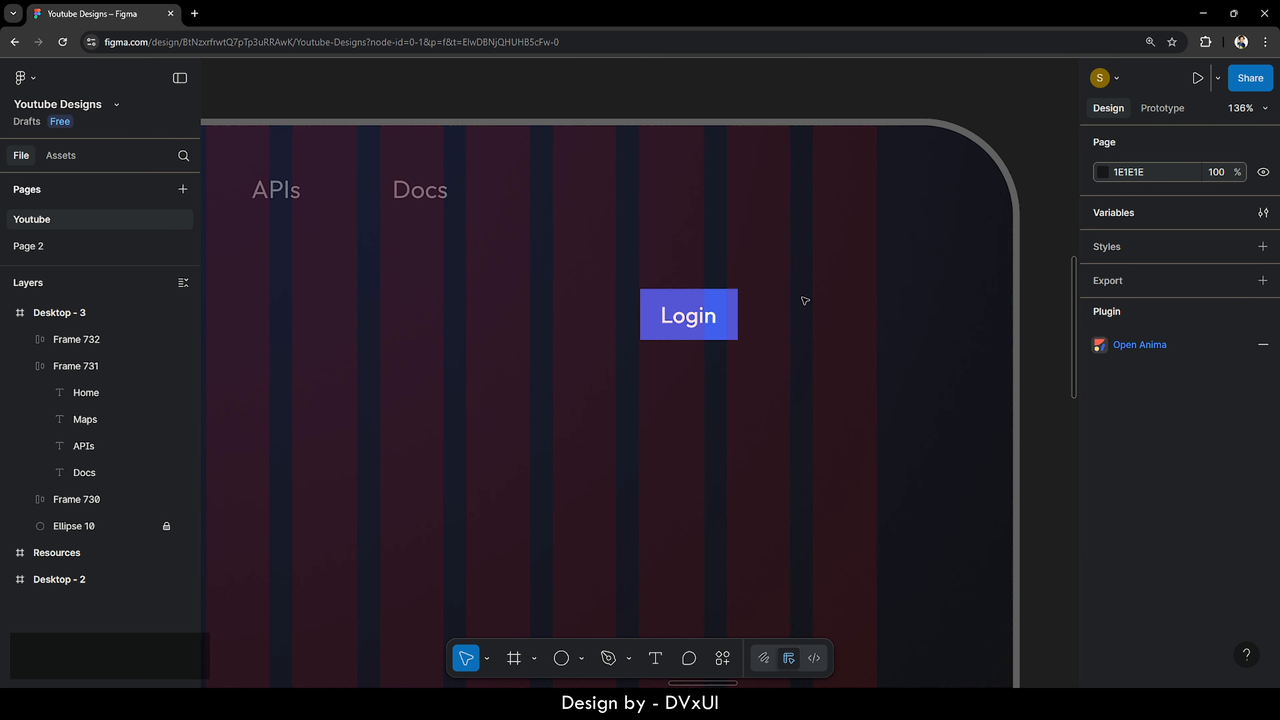
- Round the Login frame into a pill with a corner radius of 50
click(686, 316)
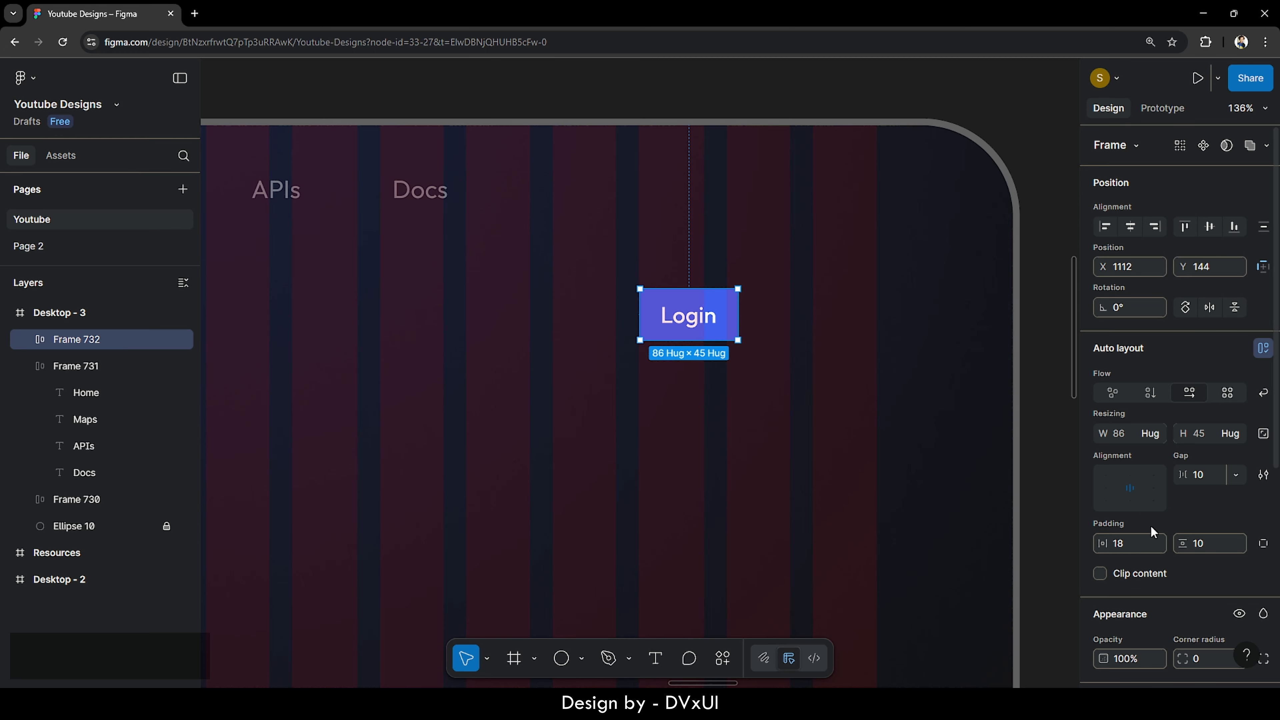
click(1202, 661)
scroll(1196, 598, down, 6)
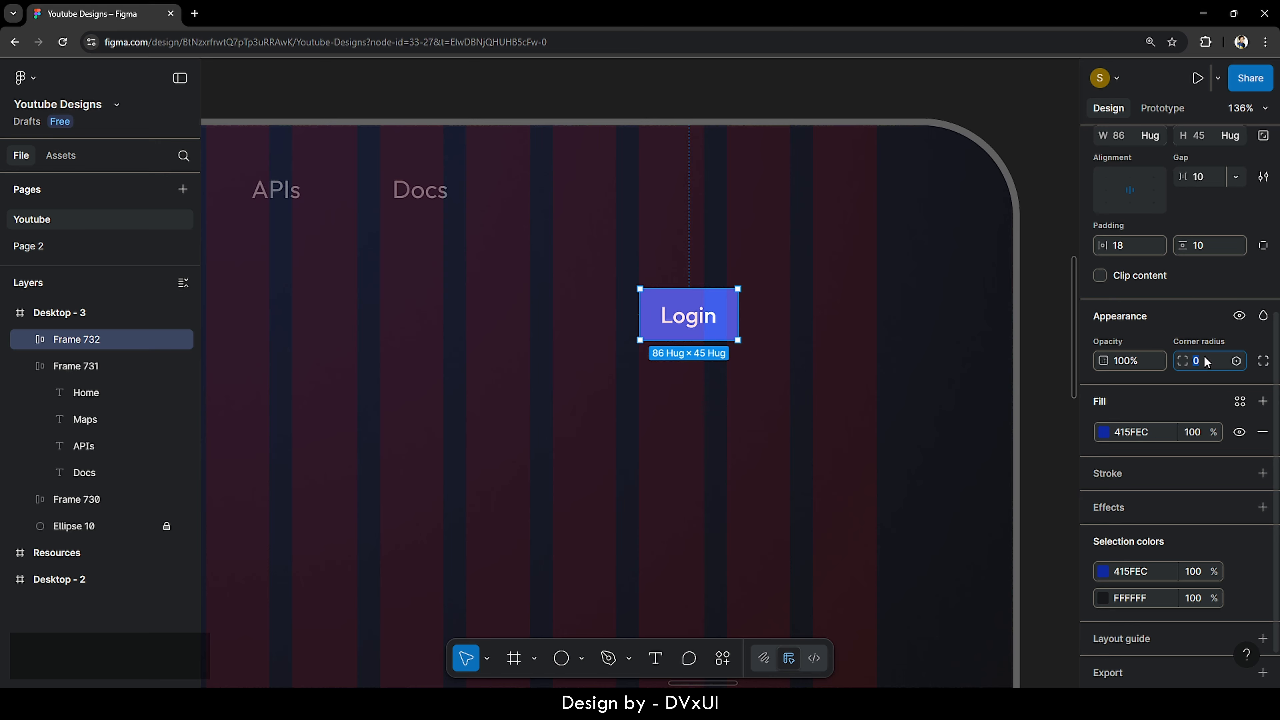
text(100)
key(Return)
scroll(1206, 362, up, 2)
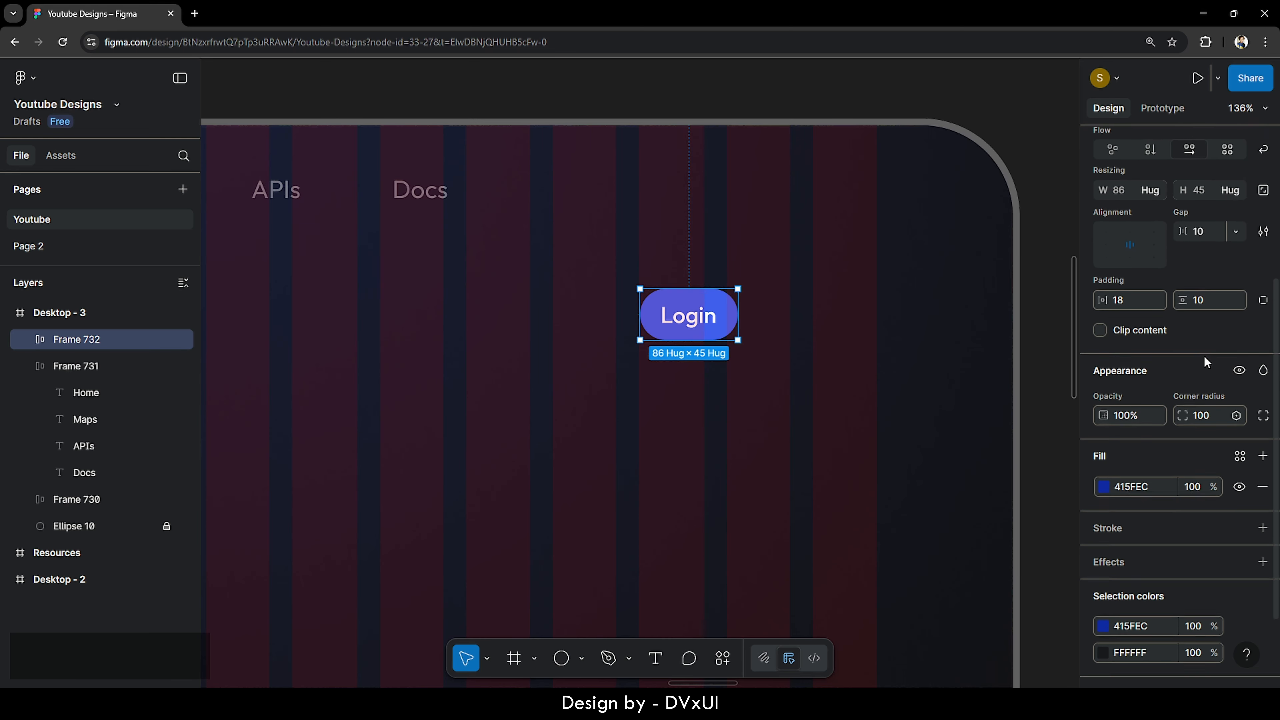
scroll(1206, 362, up, 1)
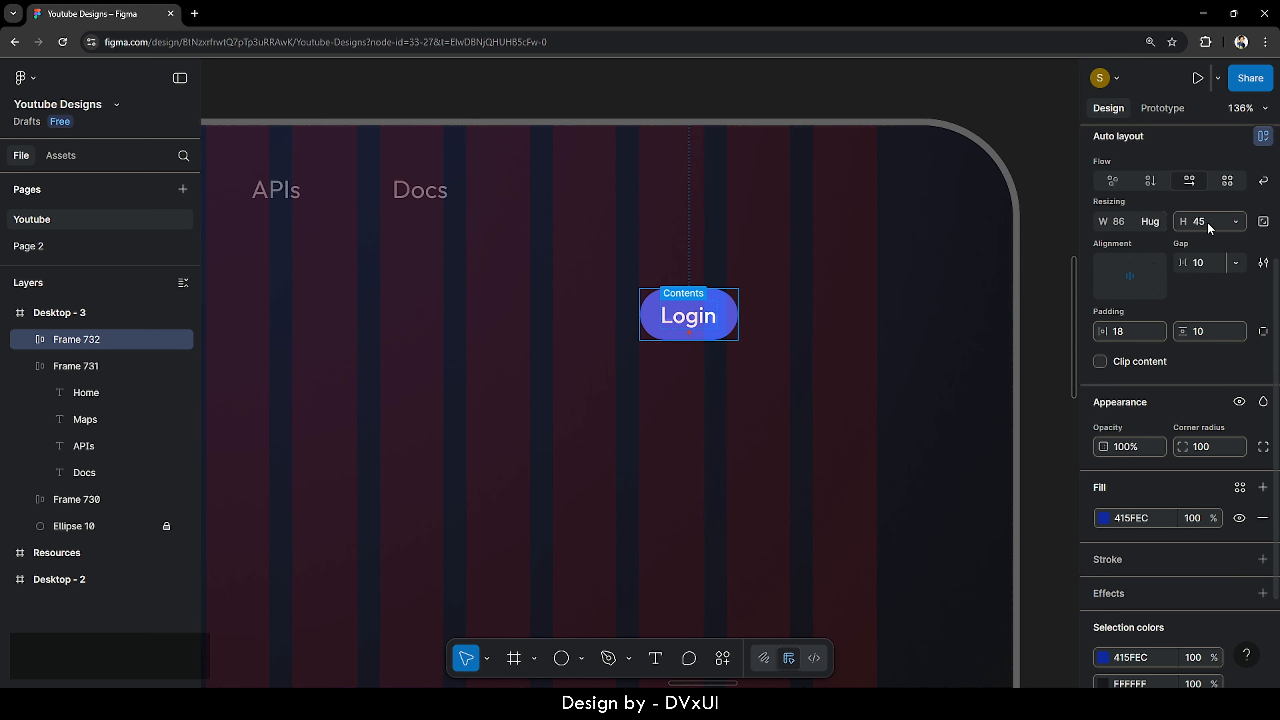
click(1206, 448)
text(50)
key(Return)
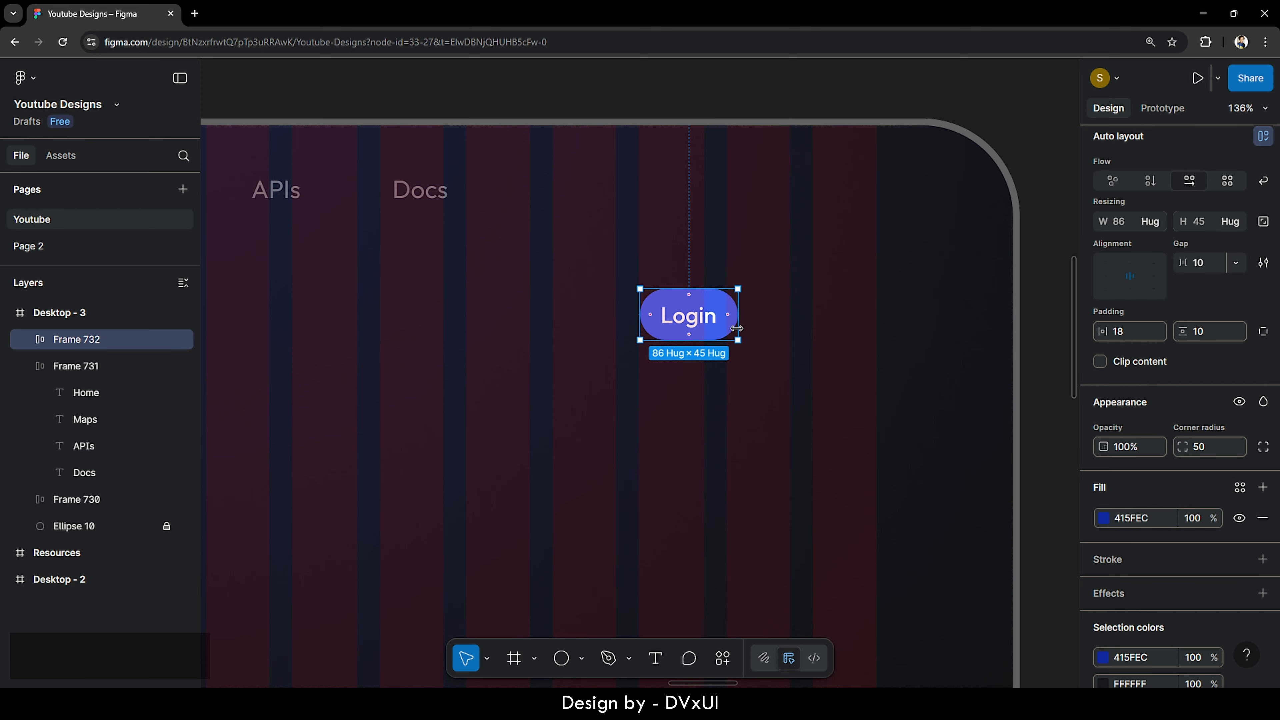
click(818, 334)
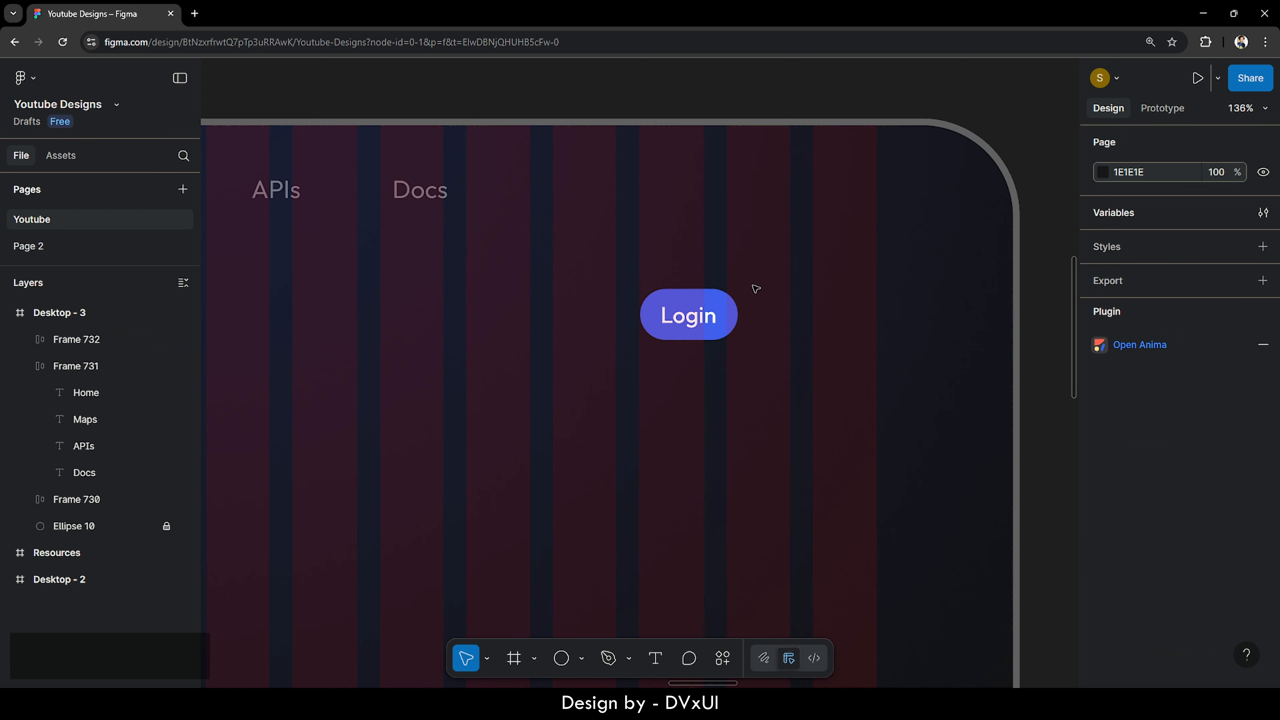
click(676, 320)
- Paste a copy of the Login button beside it and relabel the copy 'Contact'
key(ctrl+v)
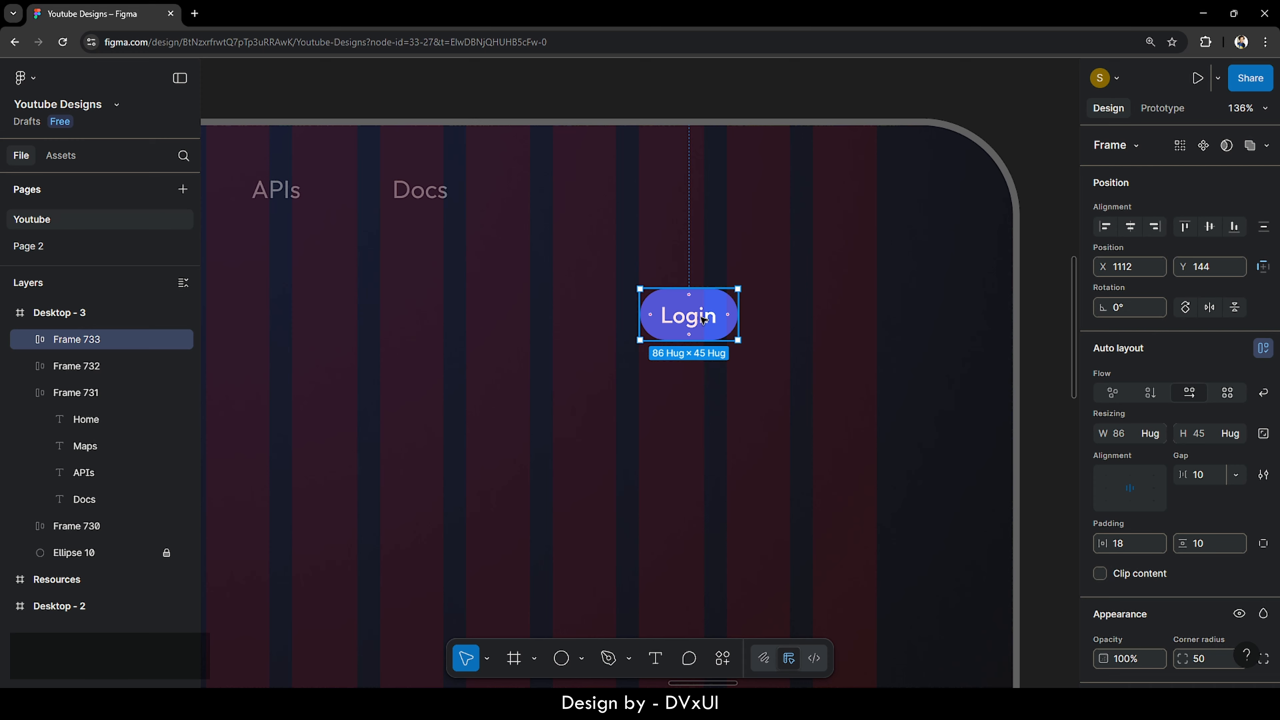
drag(675, 320, 783, 322)
double_click(783, 322)
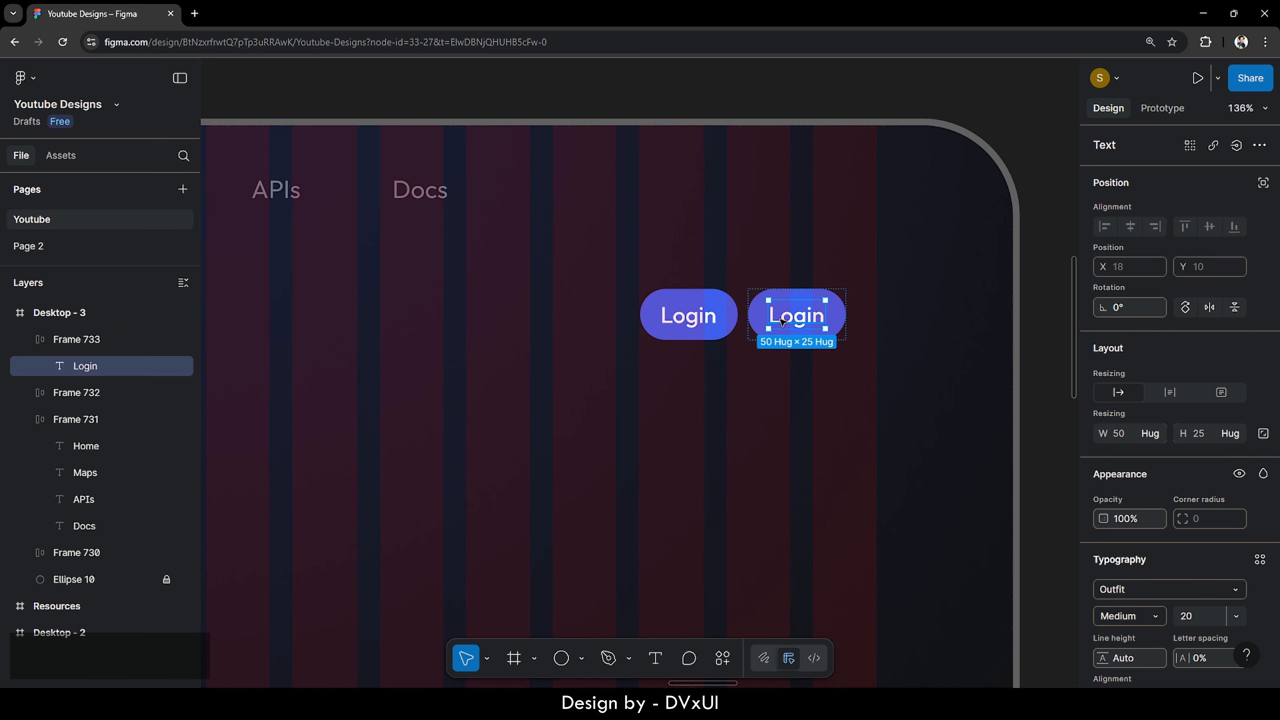
double_click(783, 322)
key(BackSpace)
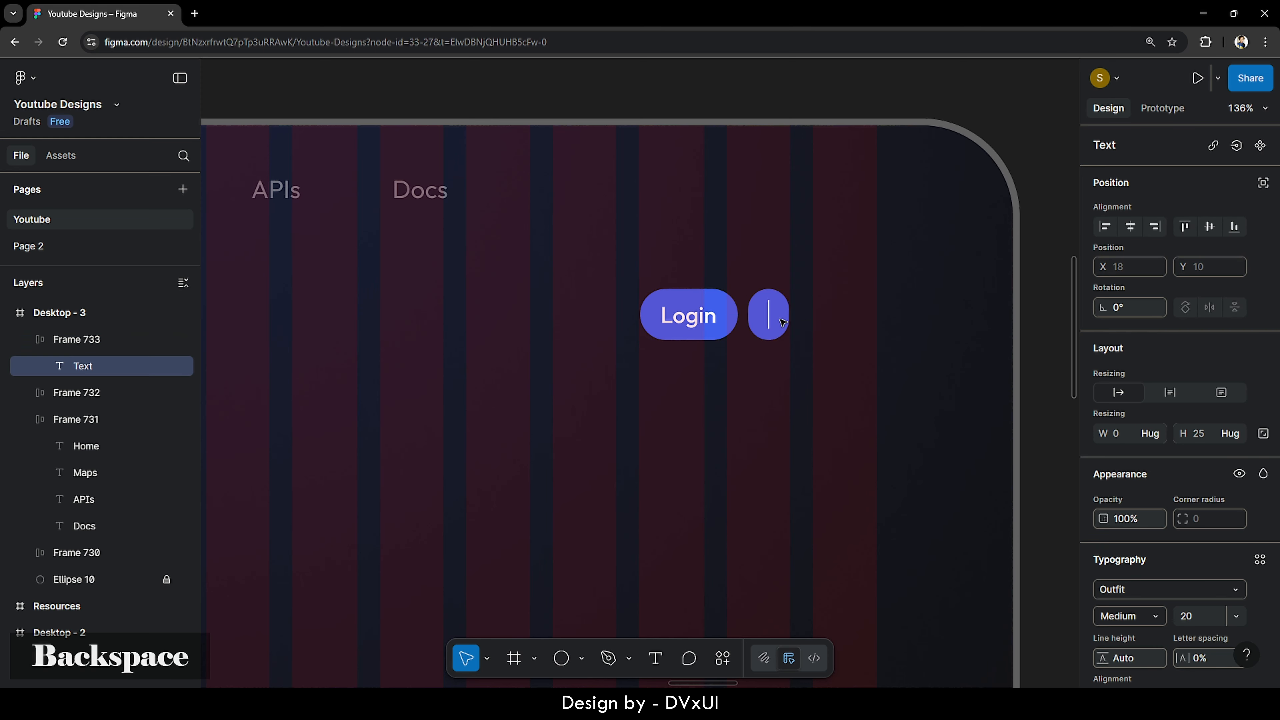
text(Contact)
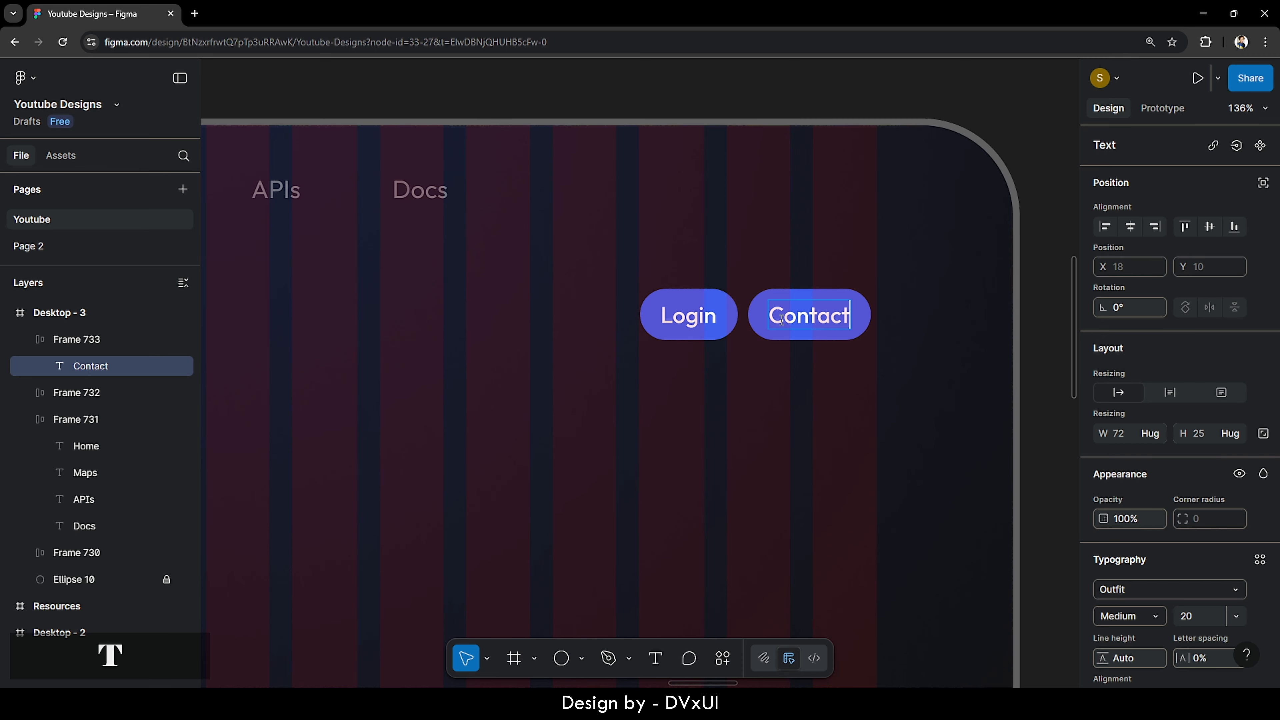
key(Escape)
click(851, 394)
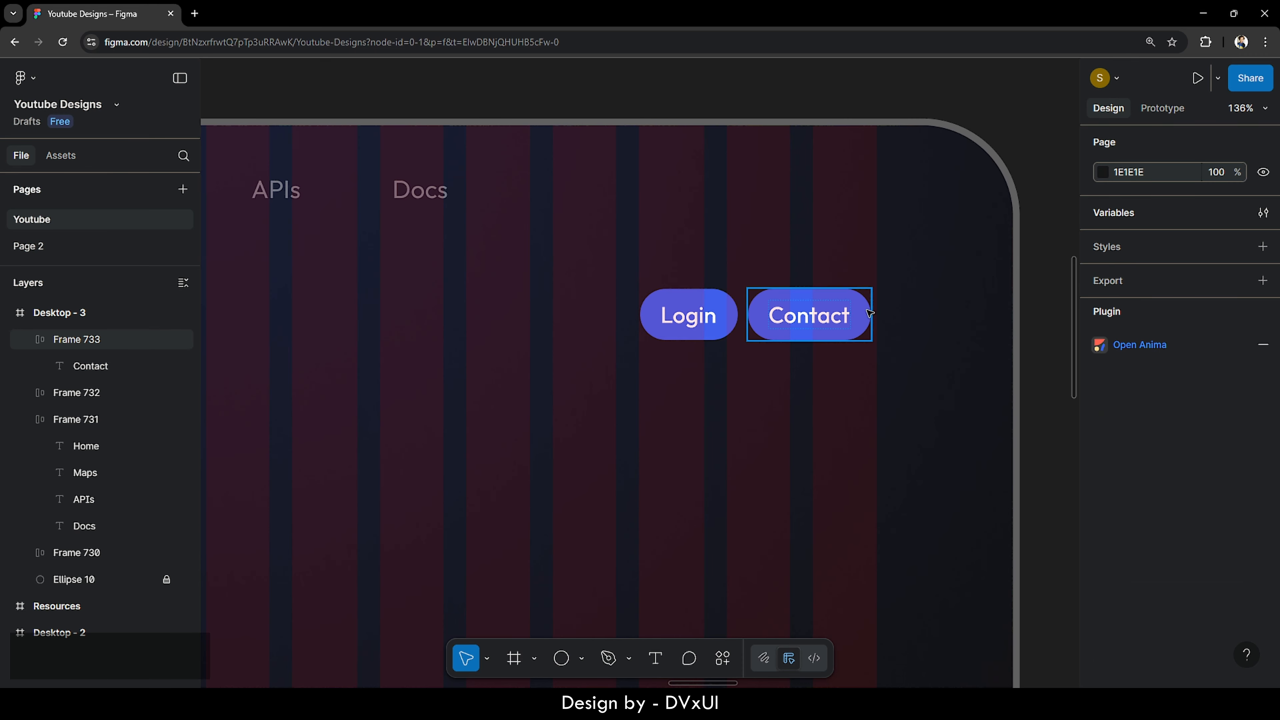
click(863, 334)
scroll(1149, 471, down, 5)
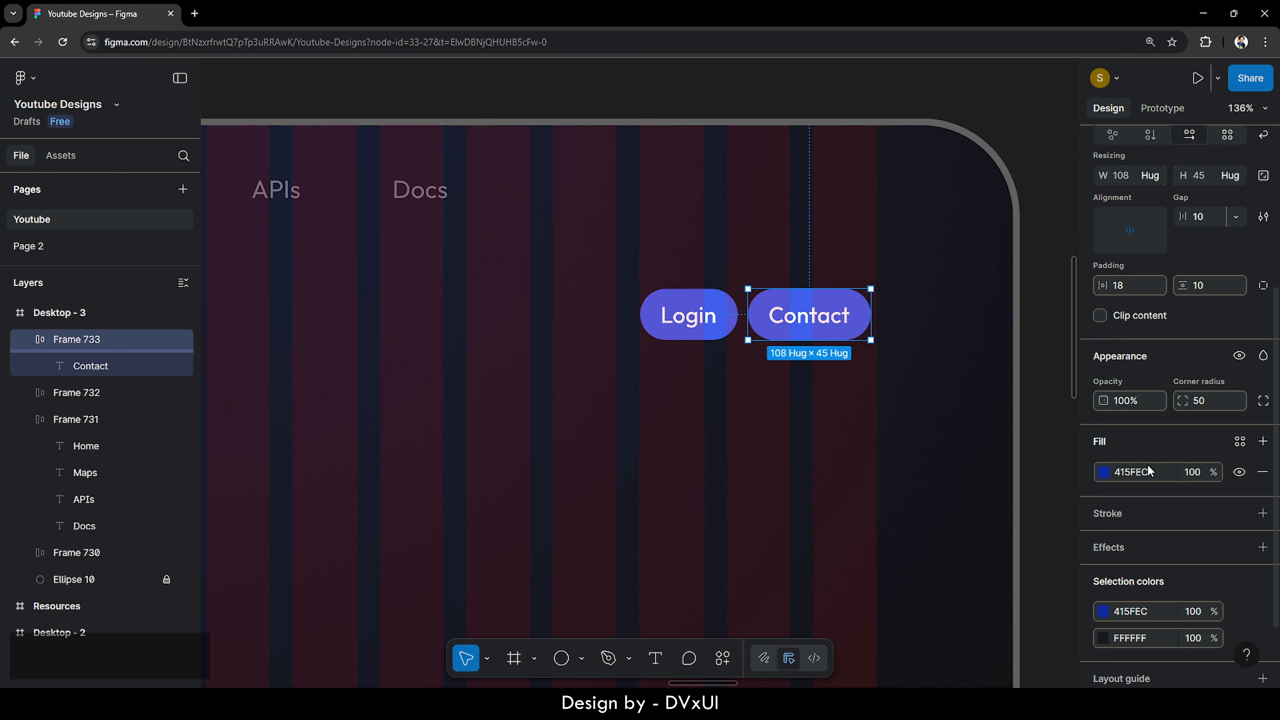
- Replace the Contact button's blue fill with a 1.6 FFFFFF stroke at 30% opacity
click(1261, 422)
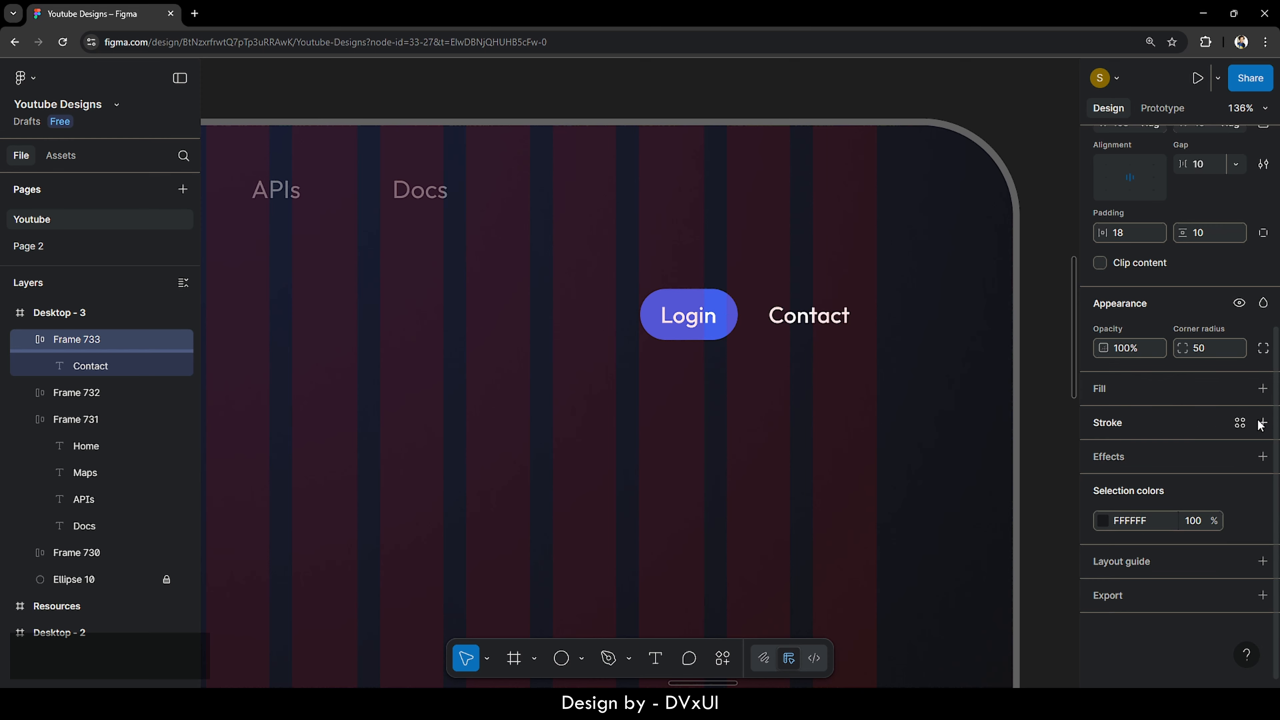
click(1117, 427)
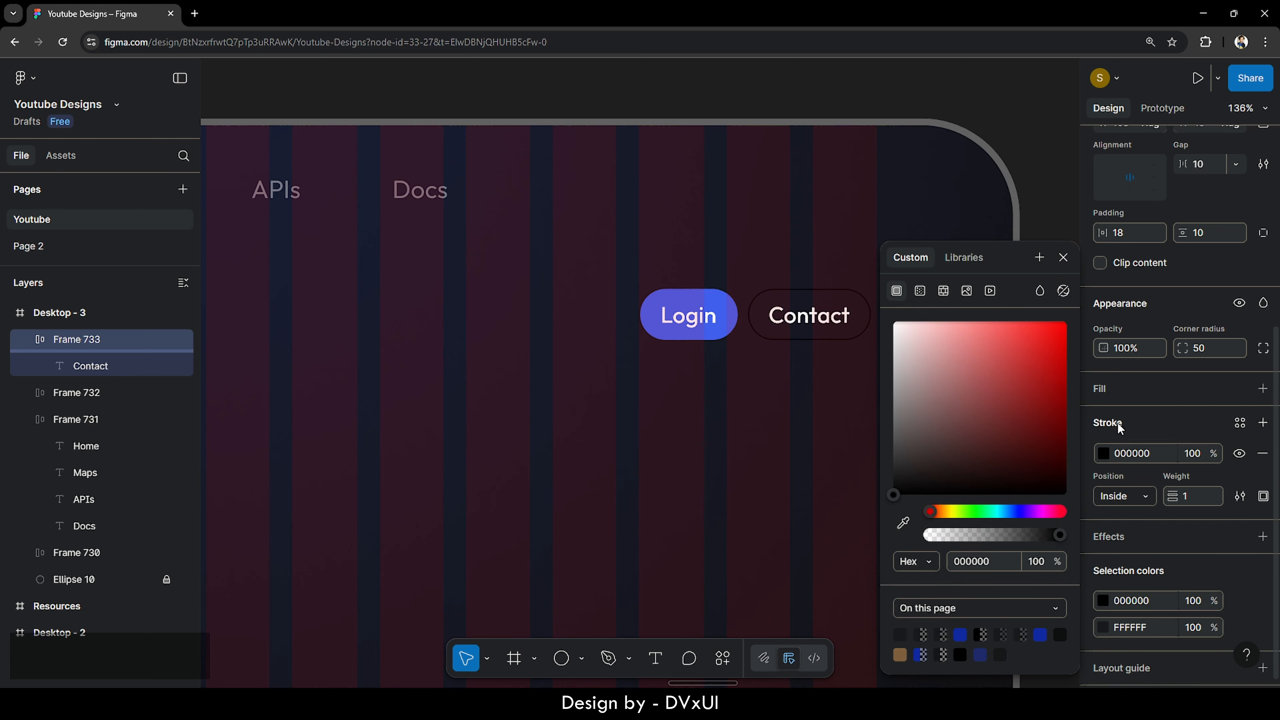
click(1137, 457)
text(FFFFFF)
key(Return)
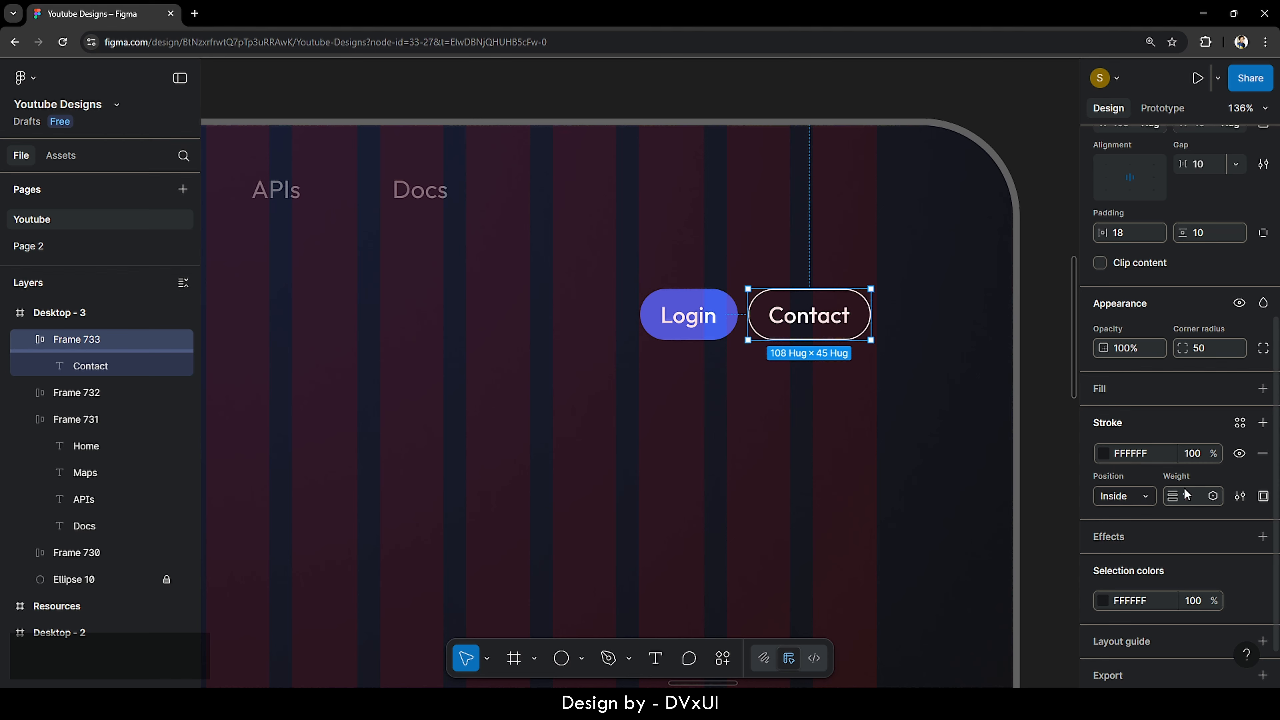
text(1.6)
key(Return)
click(1191, 452)
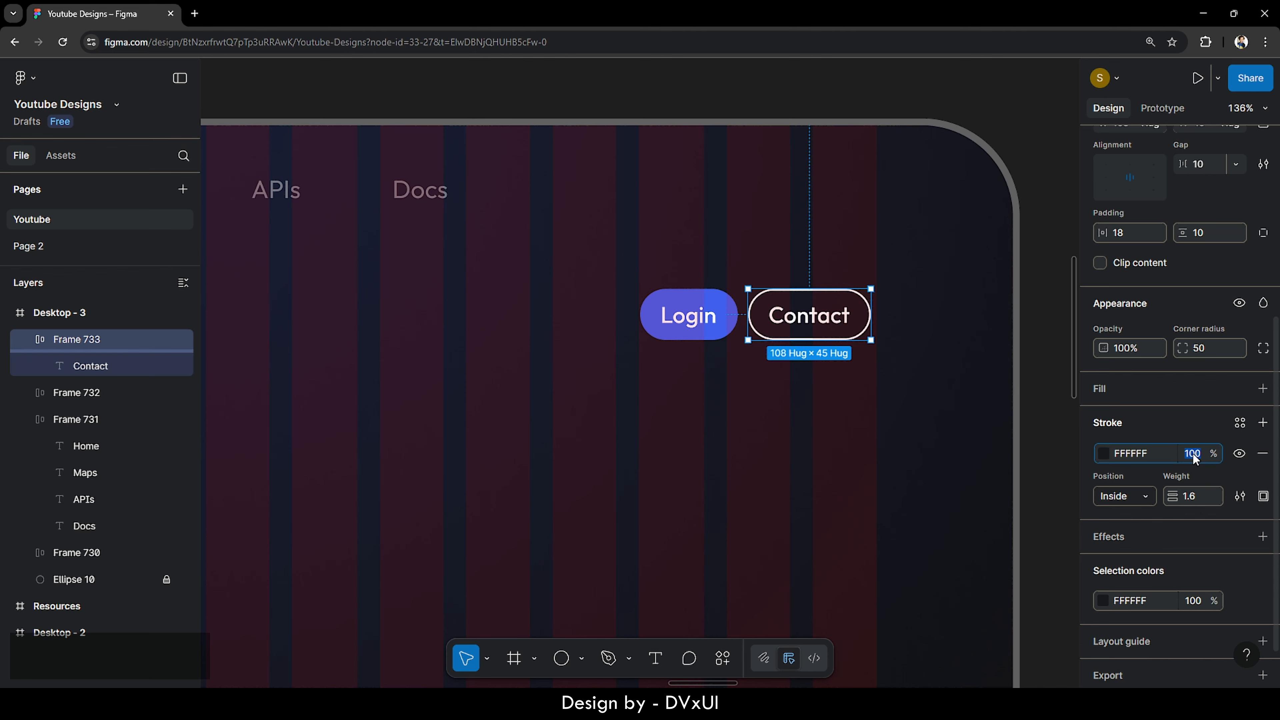
text(30)
key(Return)
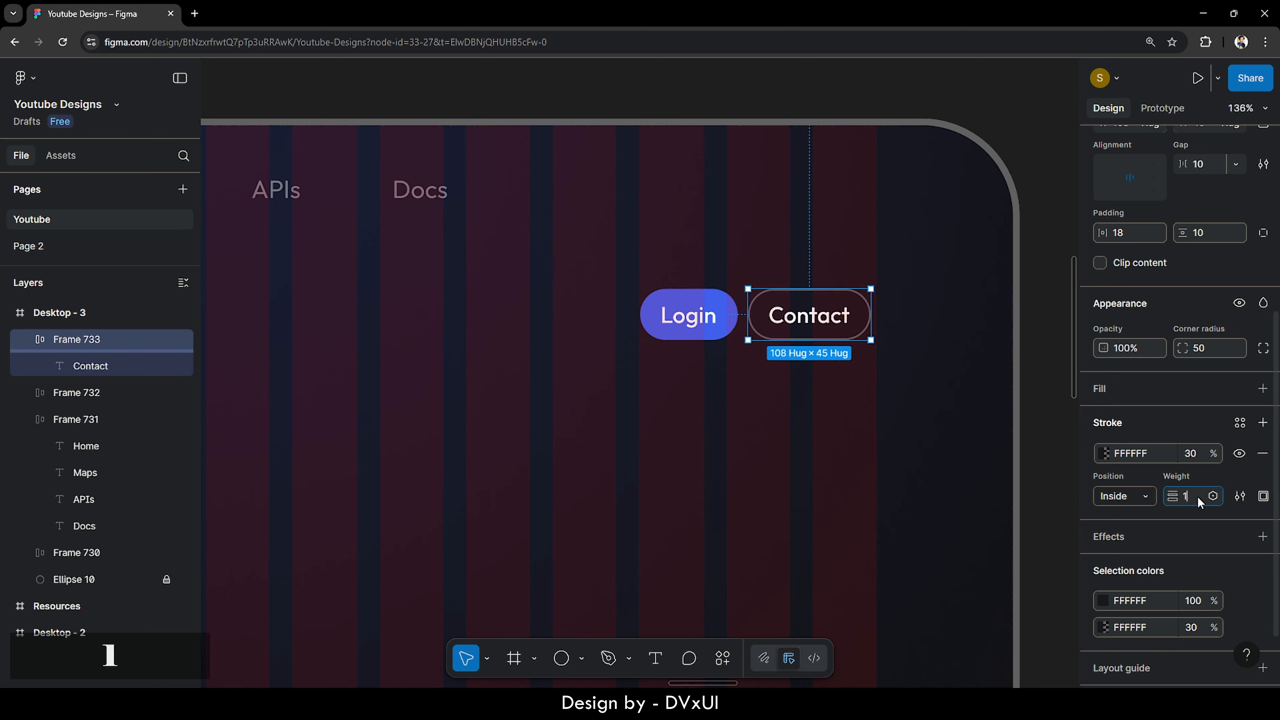
click(819, 424)
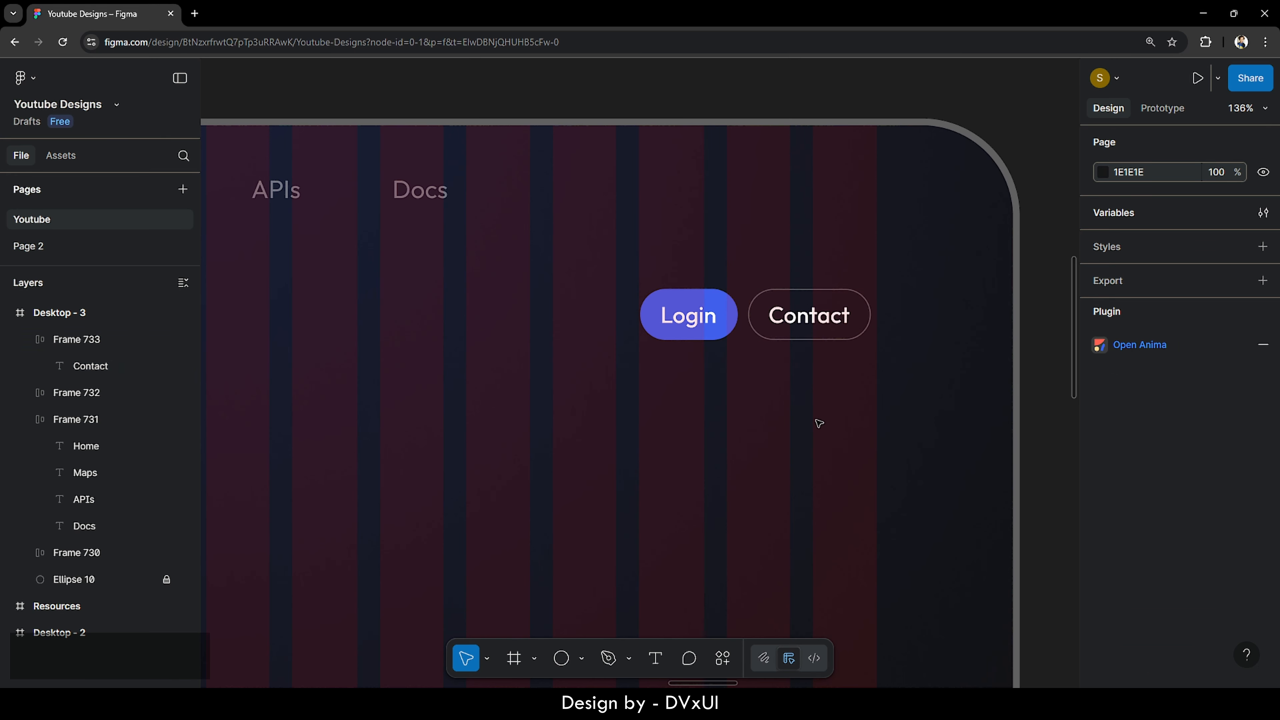
- Space the Login and Contact buttons 16 px apart inside a new auto-layout frame
drag(680, 452, 828, 309)
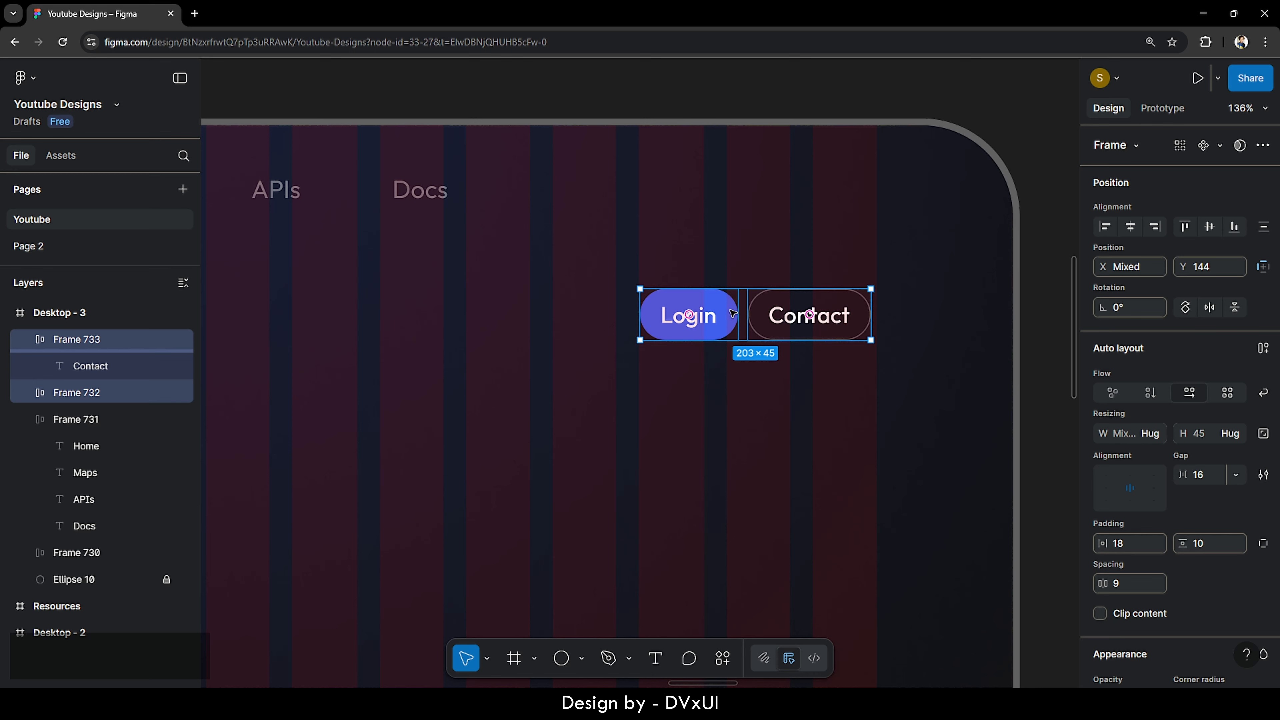
click(1127, 589)
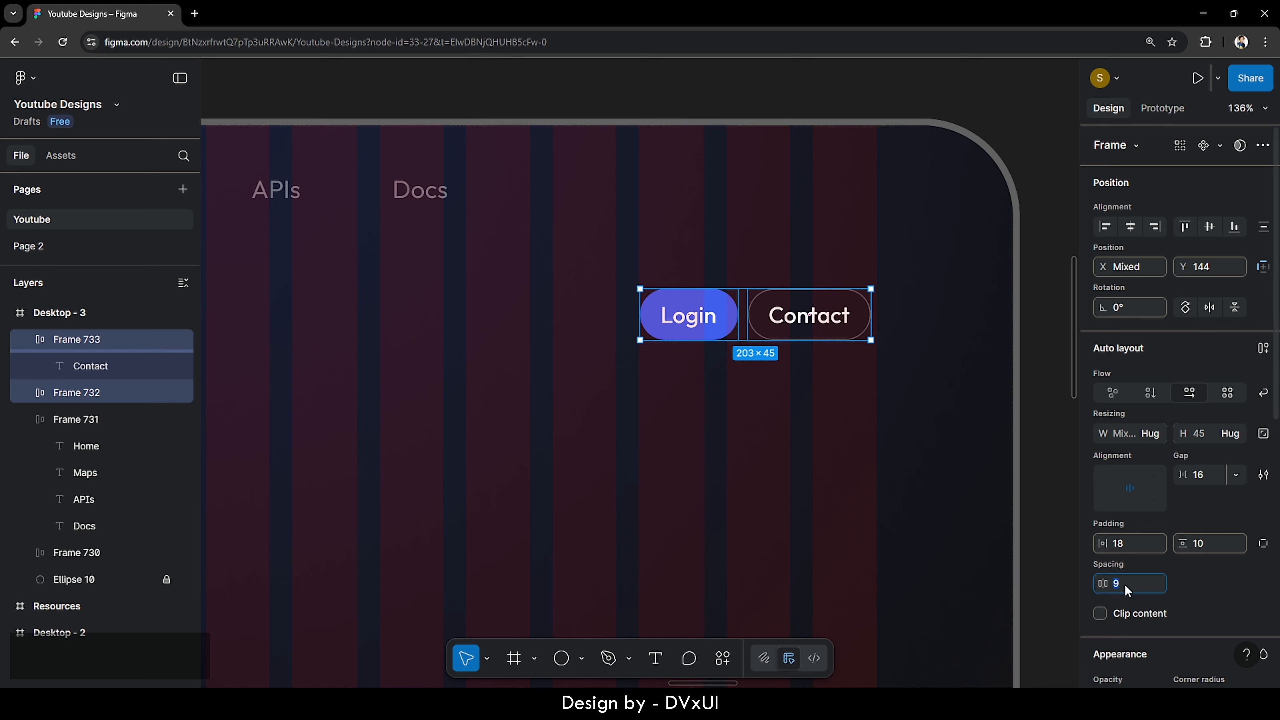
text(16)
key(Return)
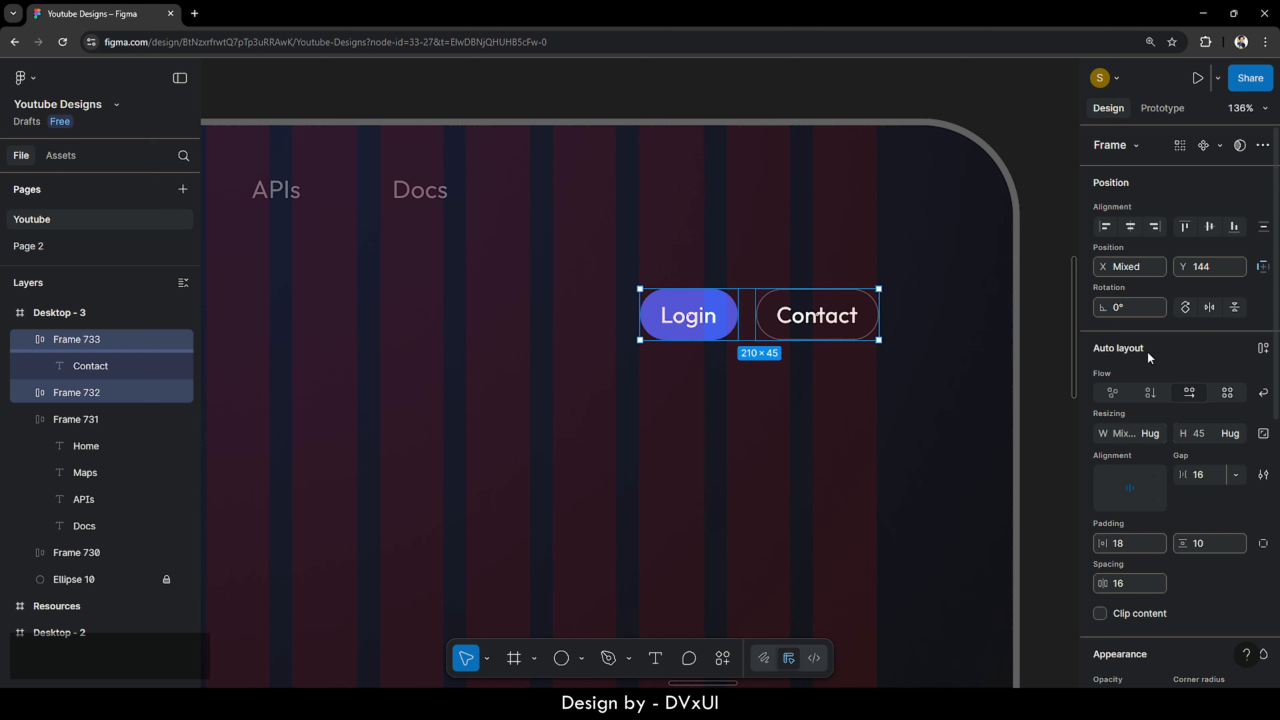
click(1263, 349)
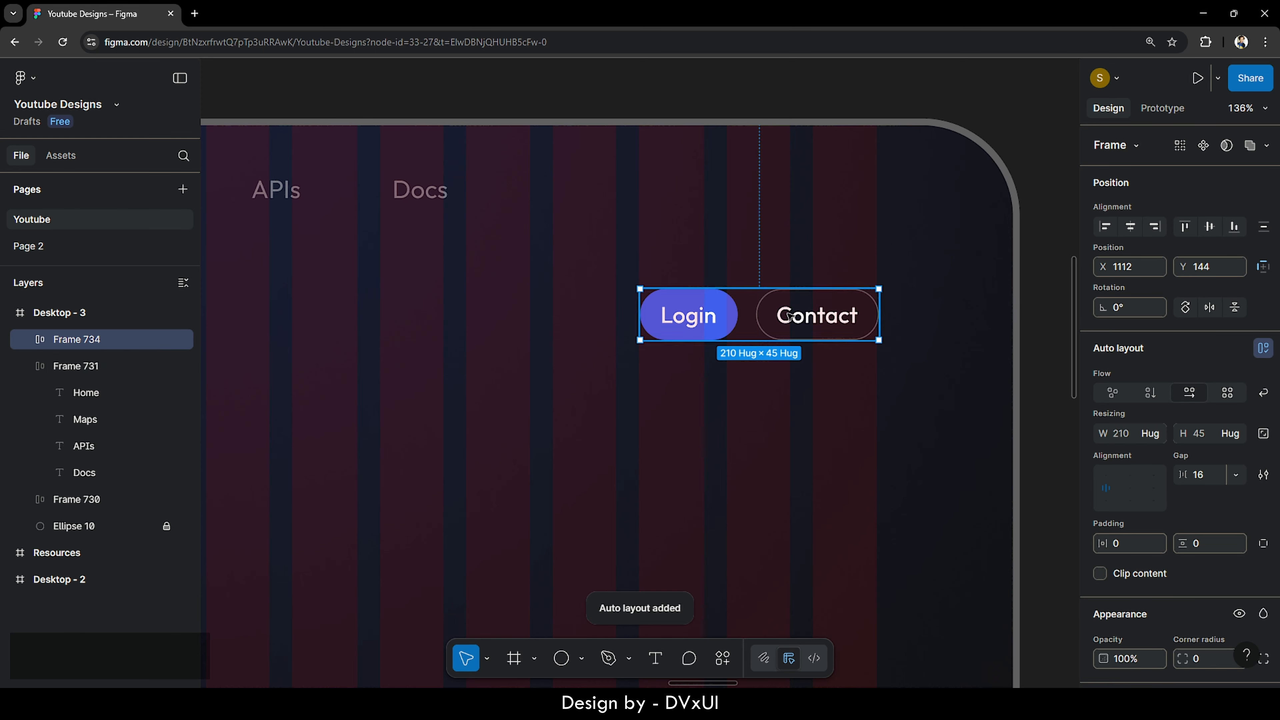
- Position the button pair at X 1170, Y 33, and add the nav links and logo to the selection
drag(805, 316, 881, 190)
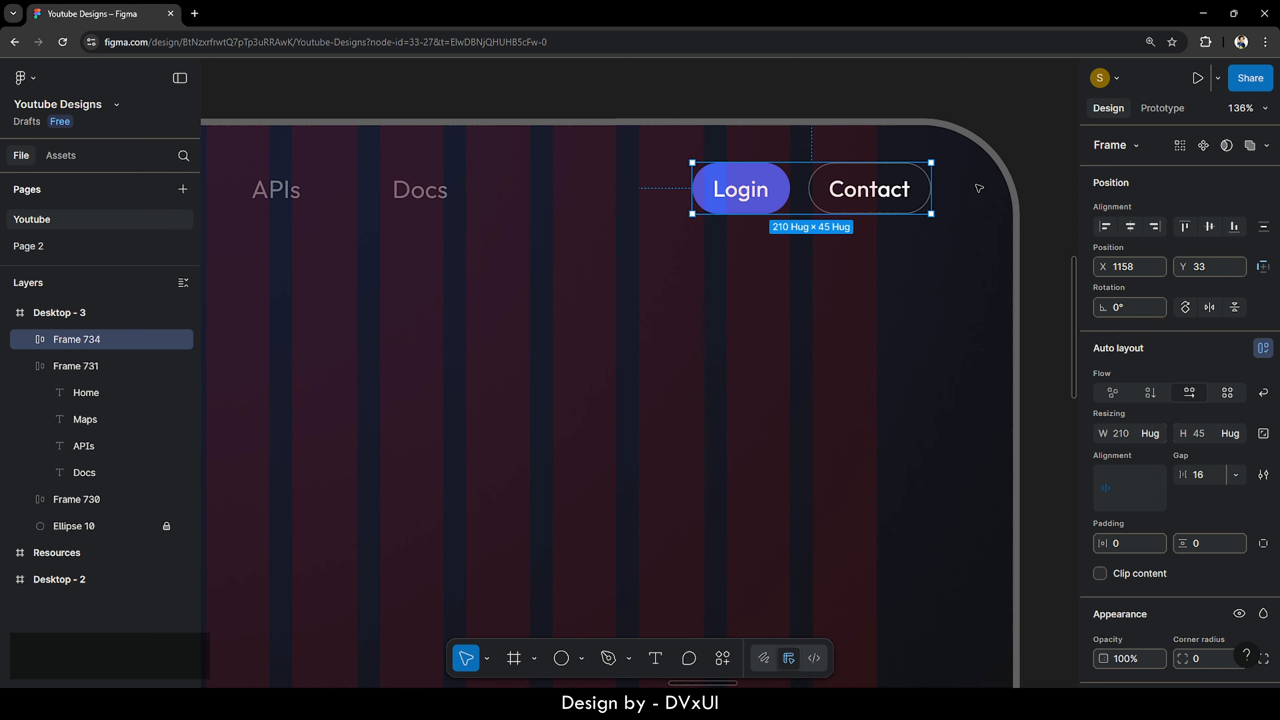
key(alt)
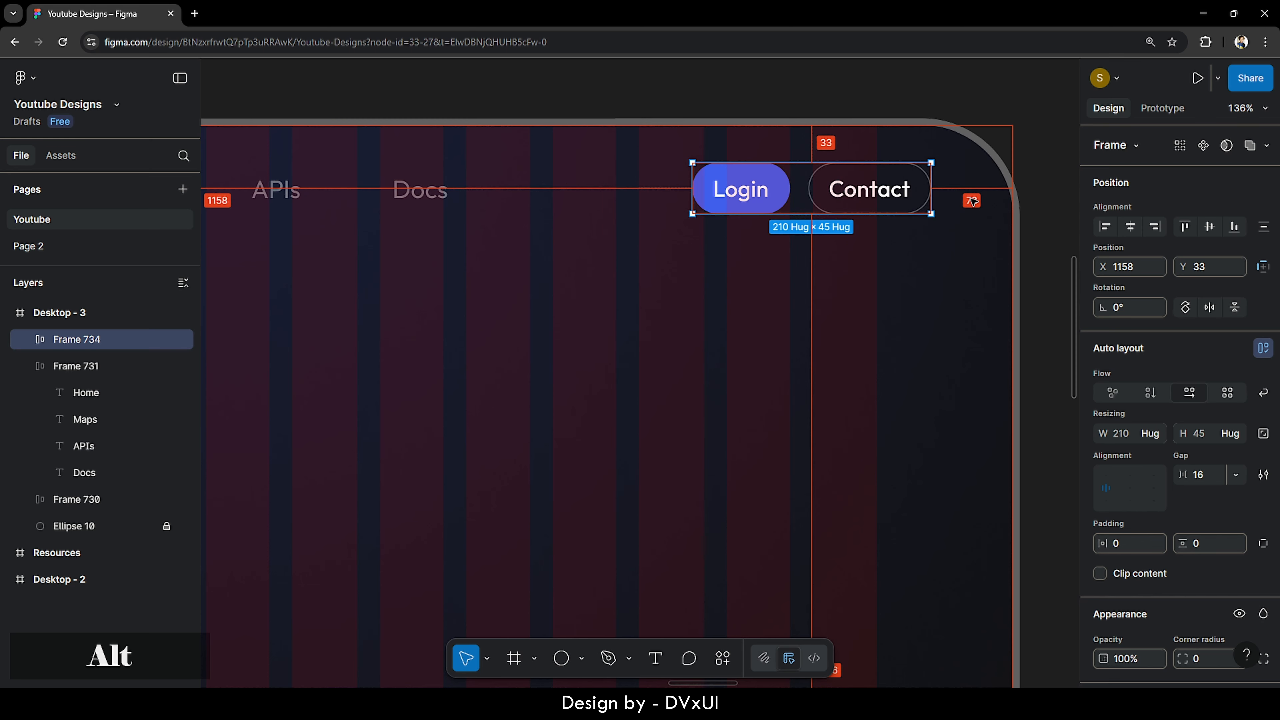
key(shift)
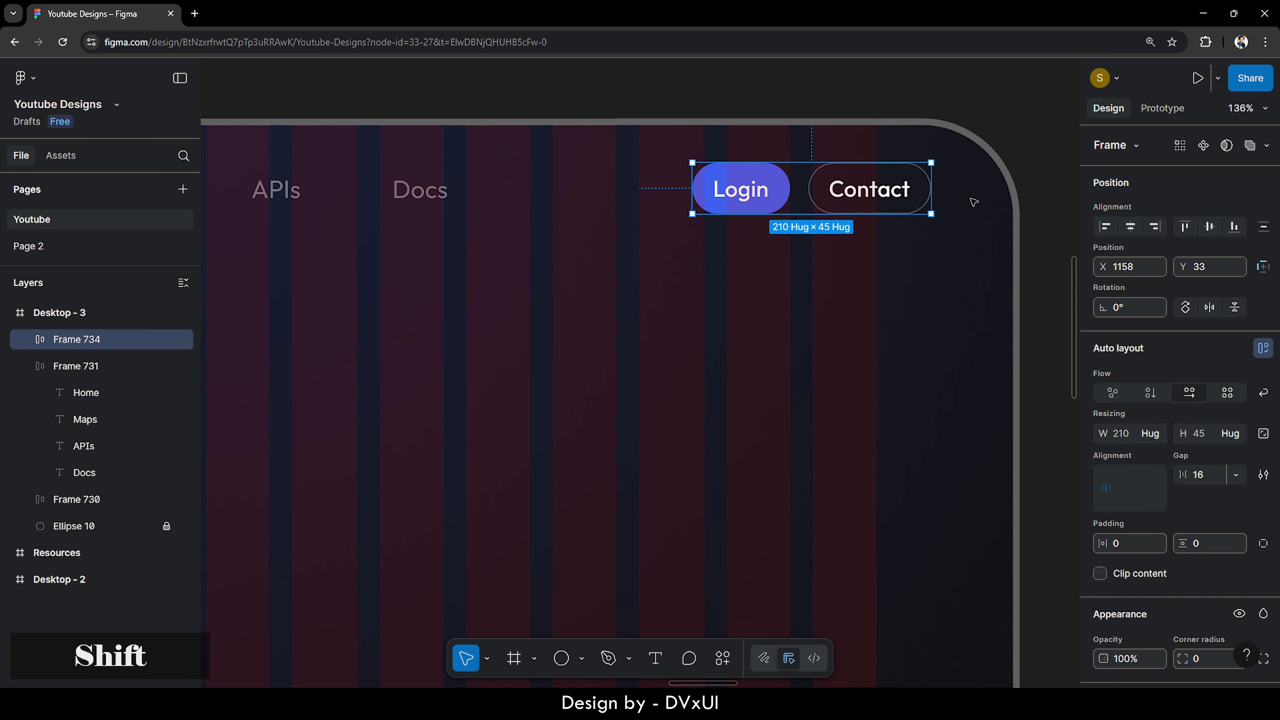
key(shift+Right)
key(alt)
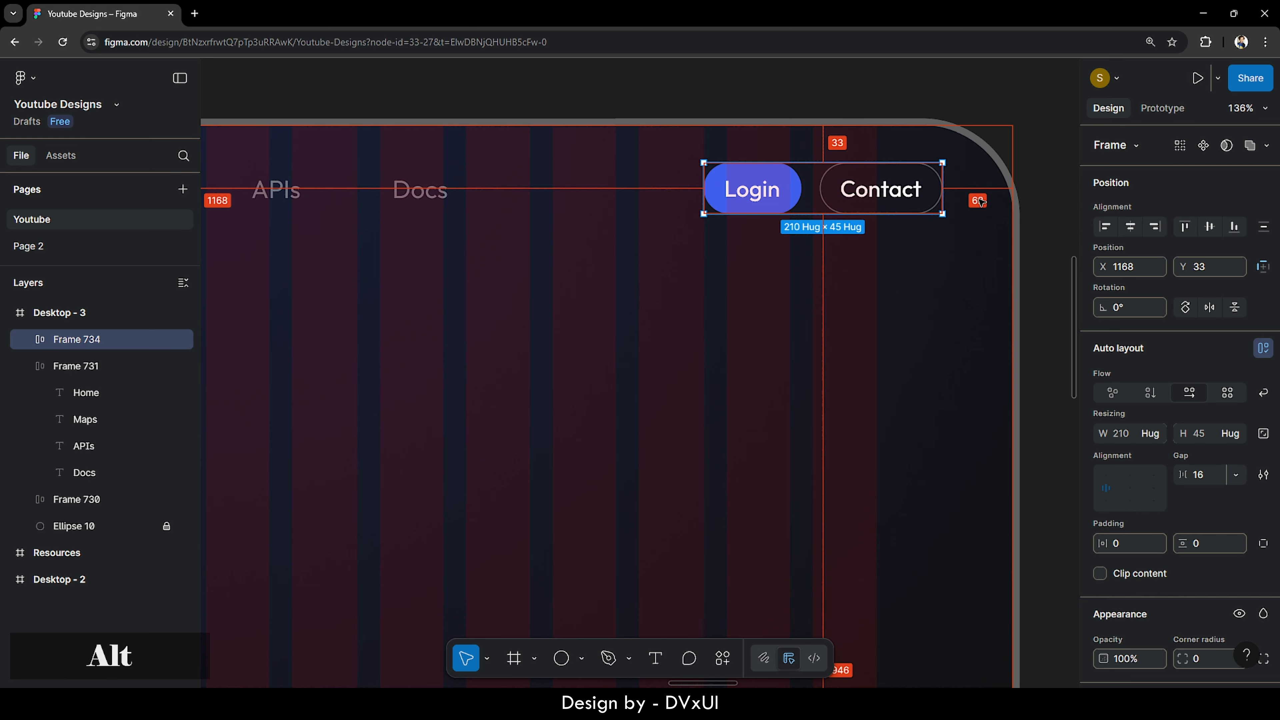
key(Right)
key(Right)
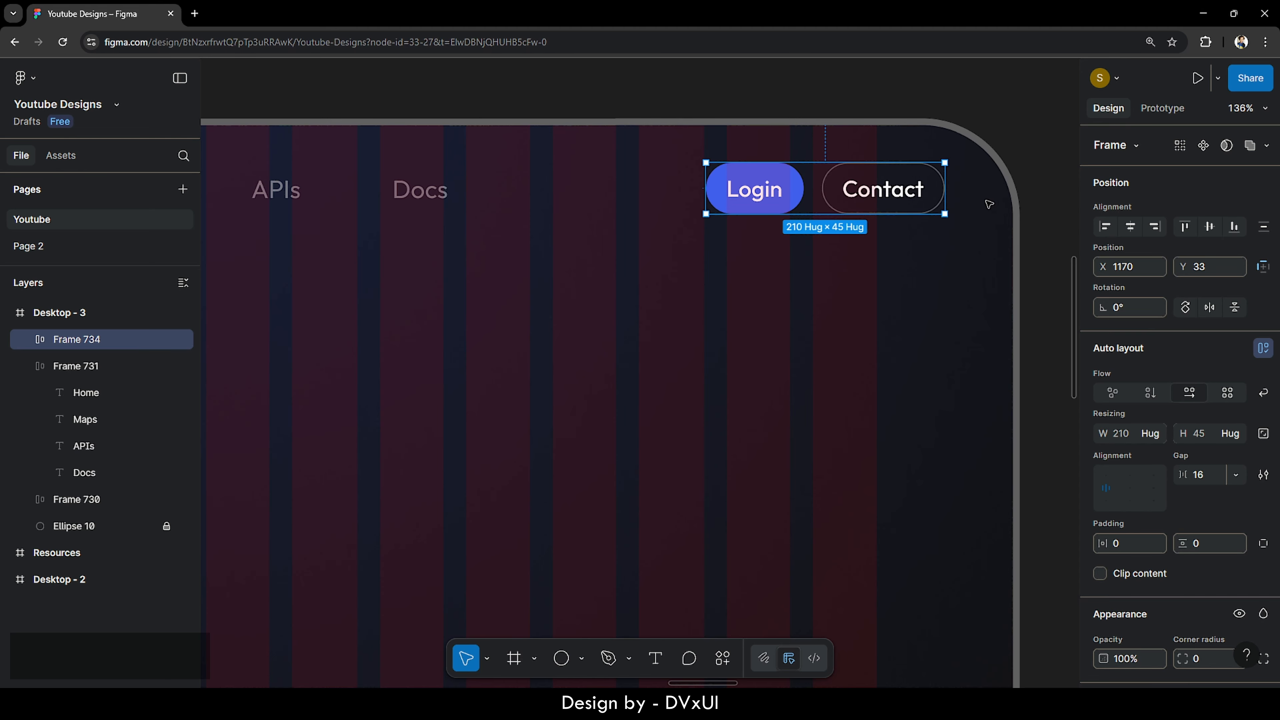
key(alt)
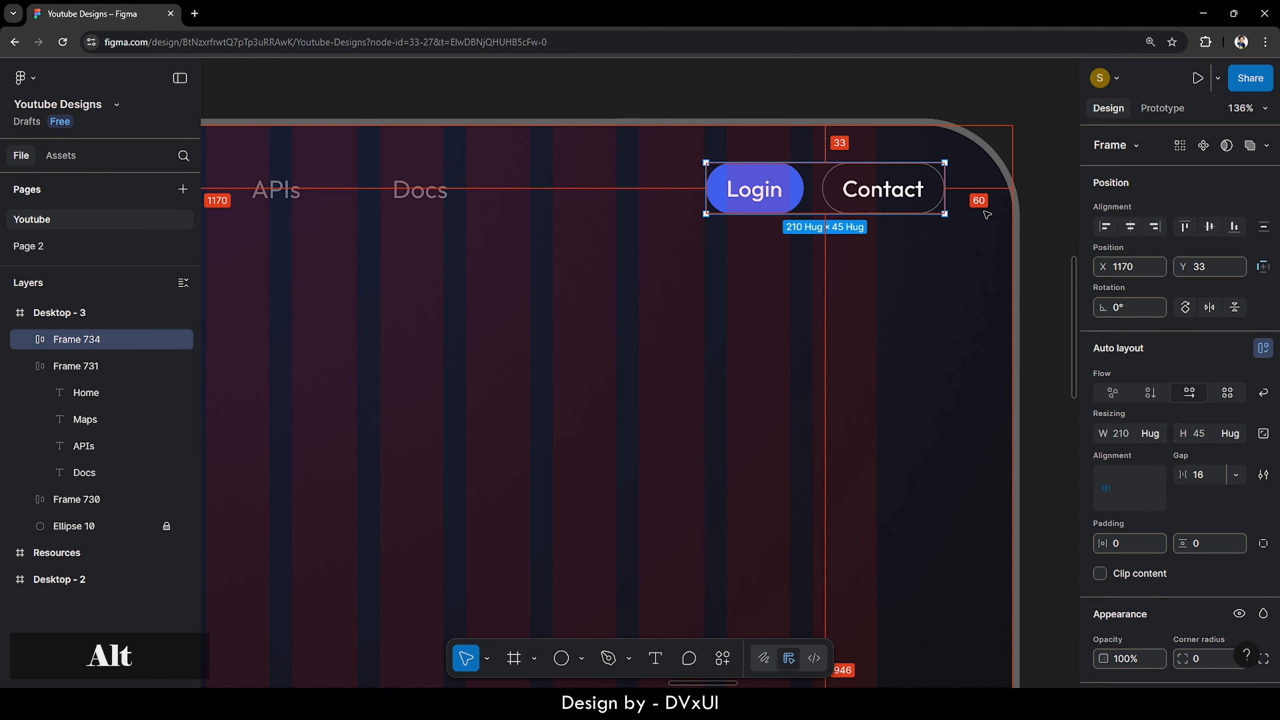
scroll(987, 215, down, 5)
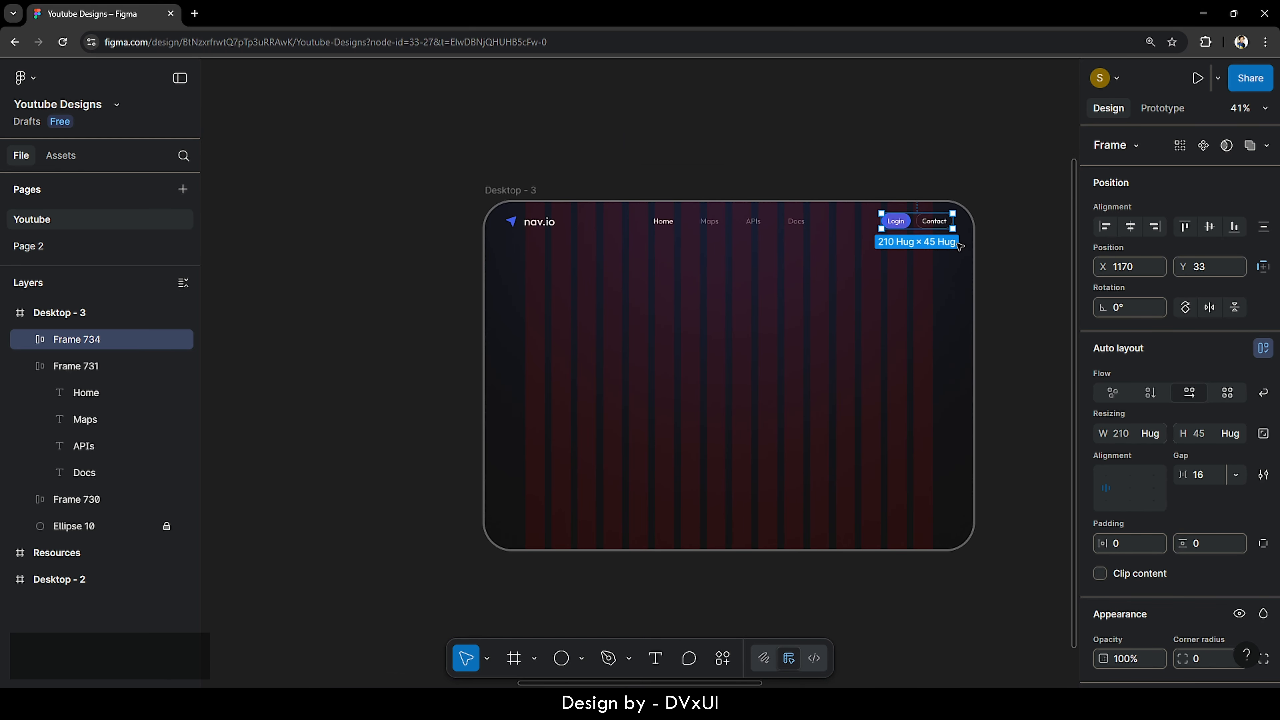
scroll(824, 283, up, 2)
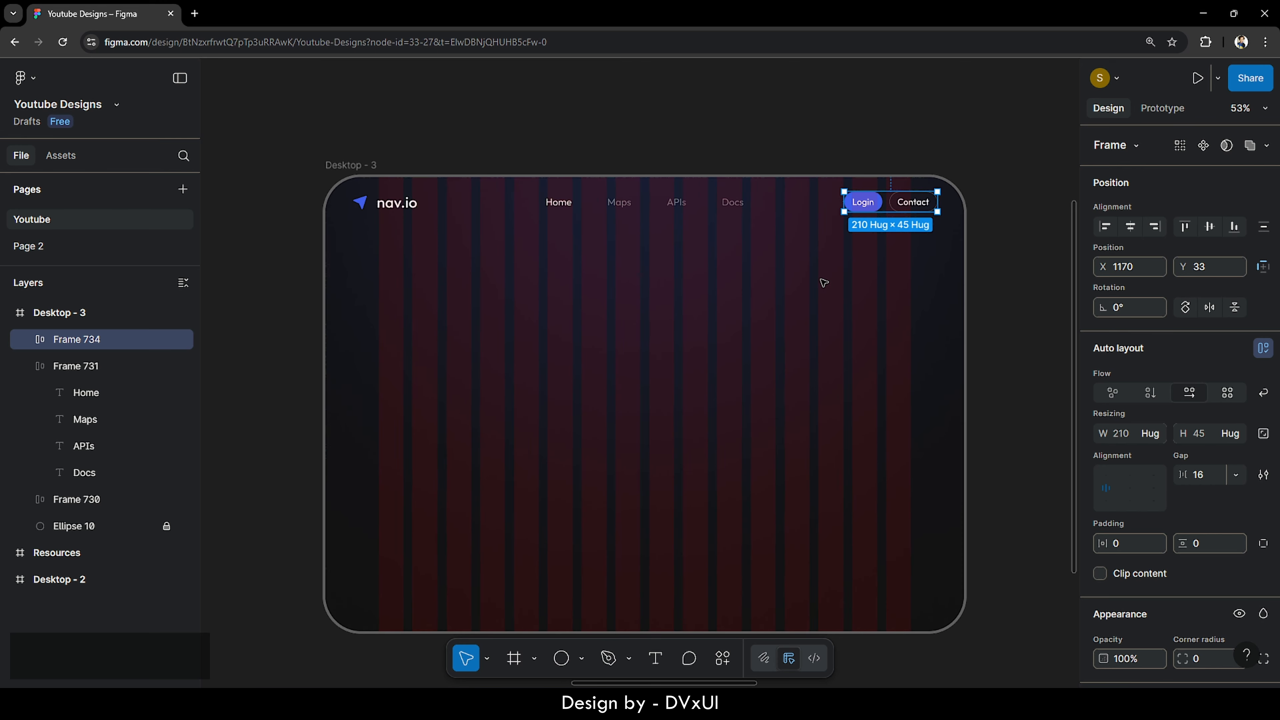
shift+click(675, 204)
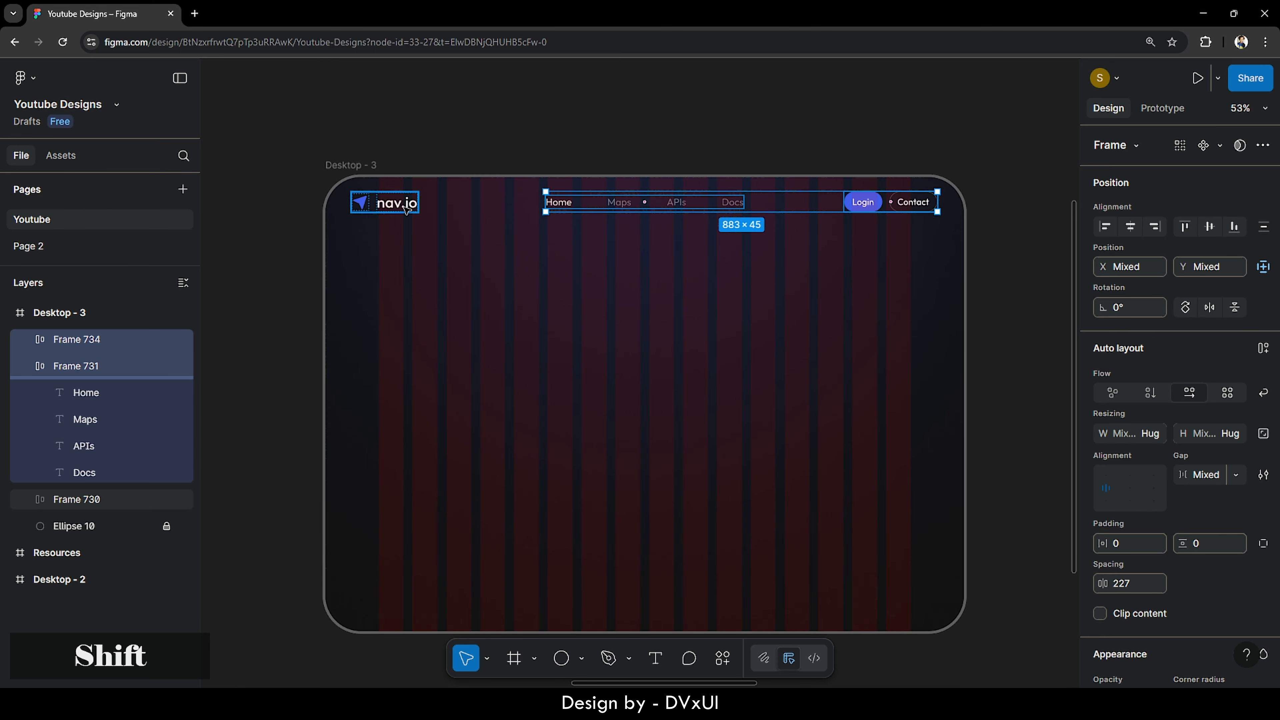
shift+click(406, 208)
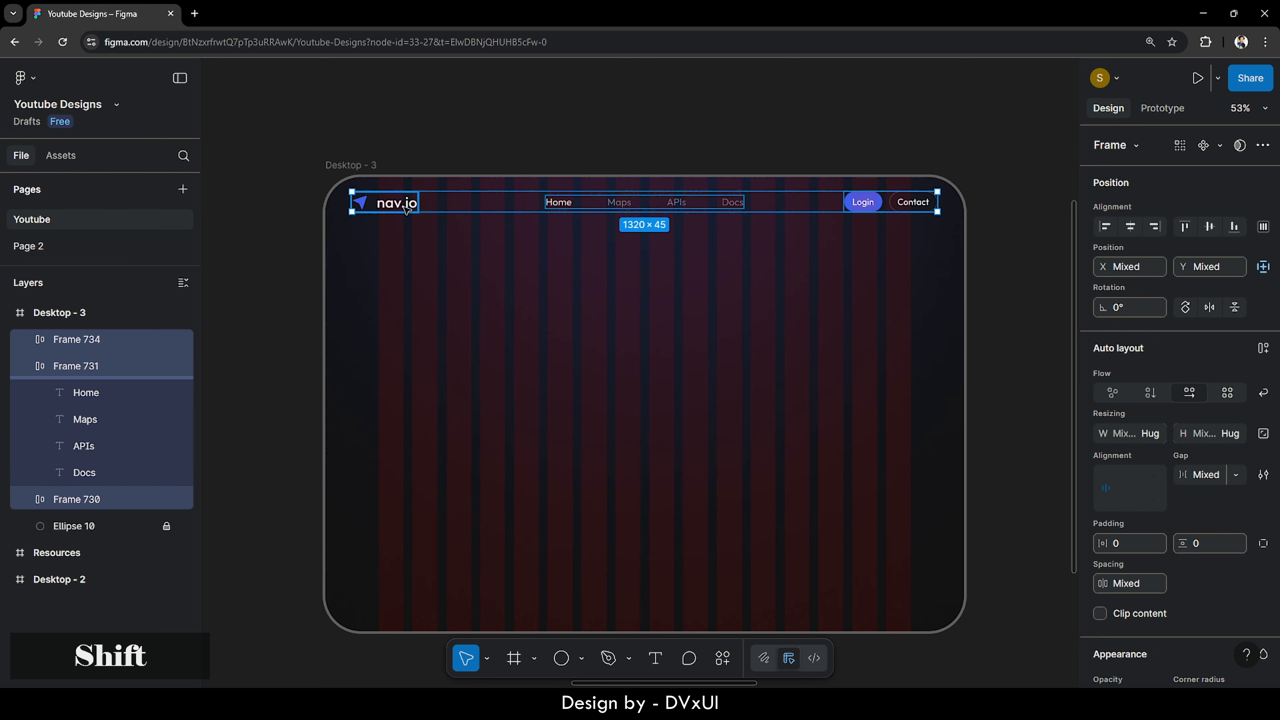
- Center-align the logo, links and buttons vertically and wrap them in a 1320-wide auto-layout nav bar
click(1210, 227)
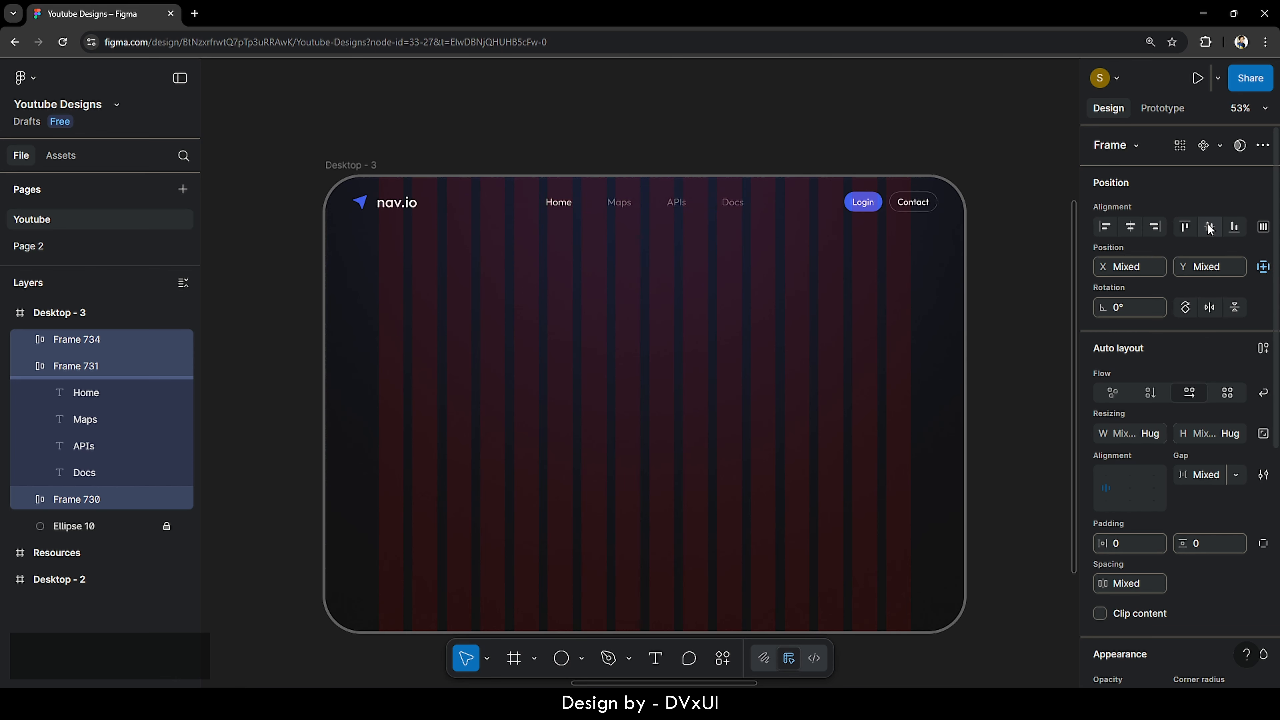
click(1263, 348)
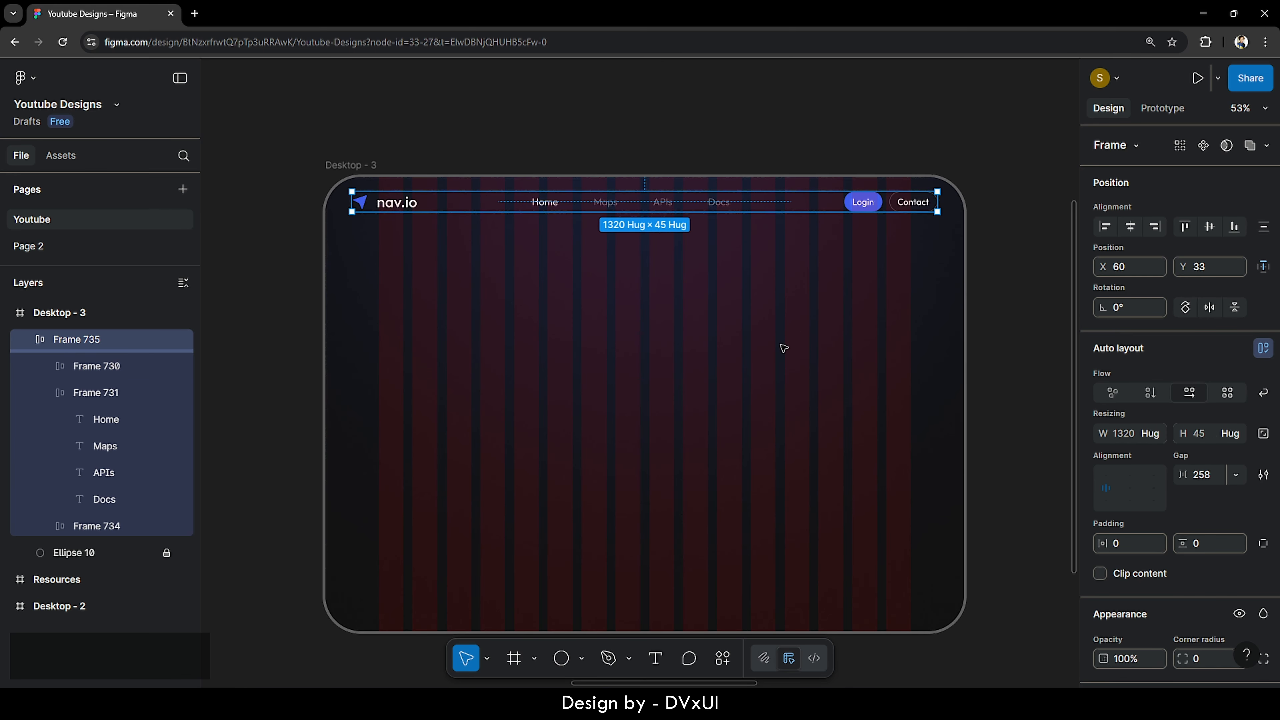
scroll(784, 348, down, 2)
click(1010, 339)
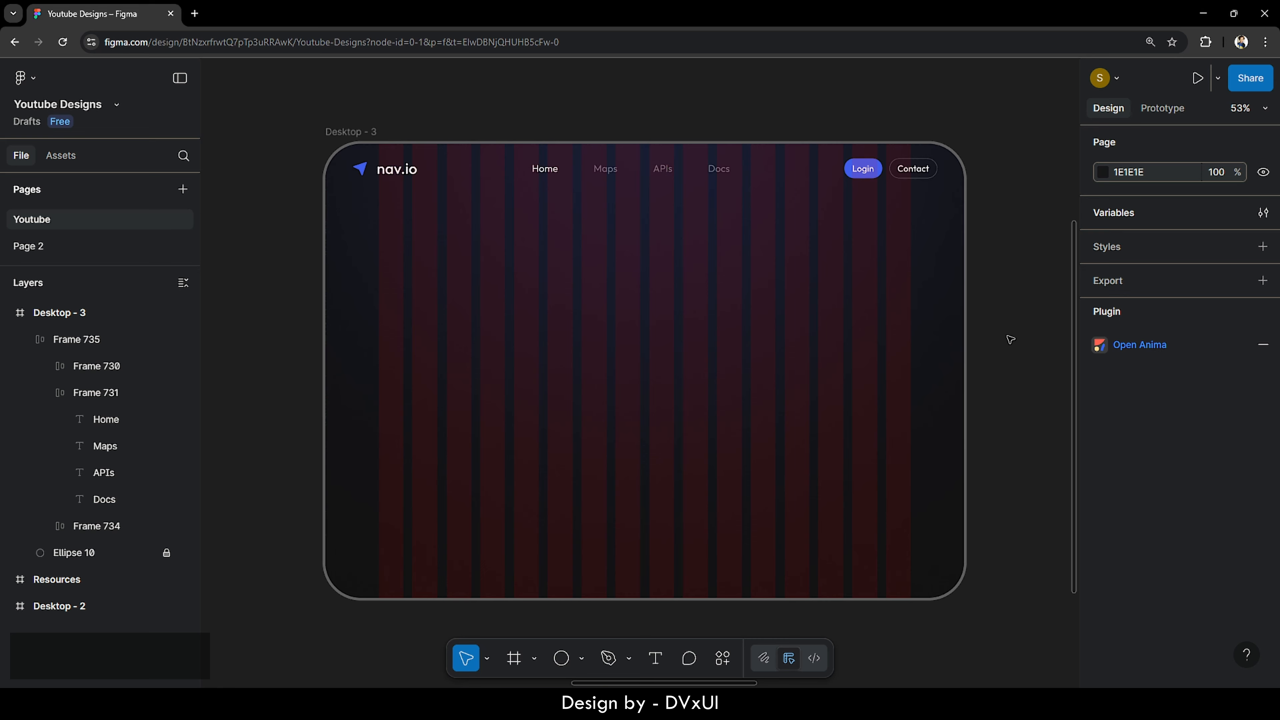
- Add the text line 'Navigate your app growth' inside the Desktop - 3 frame
click(655, 658)
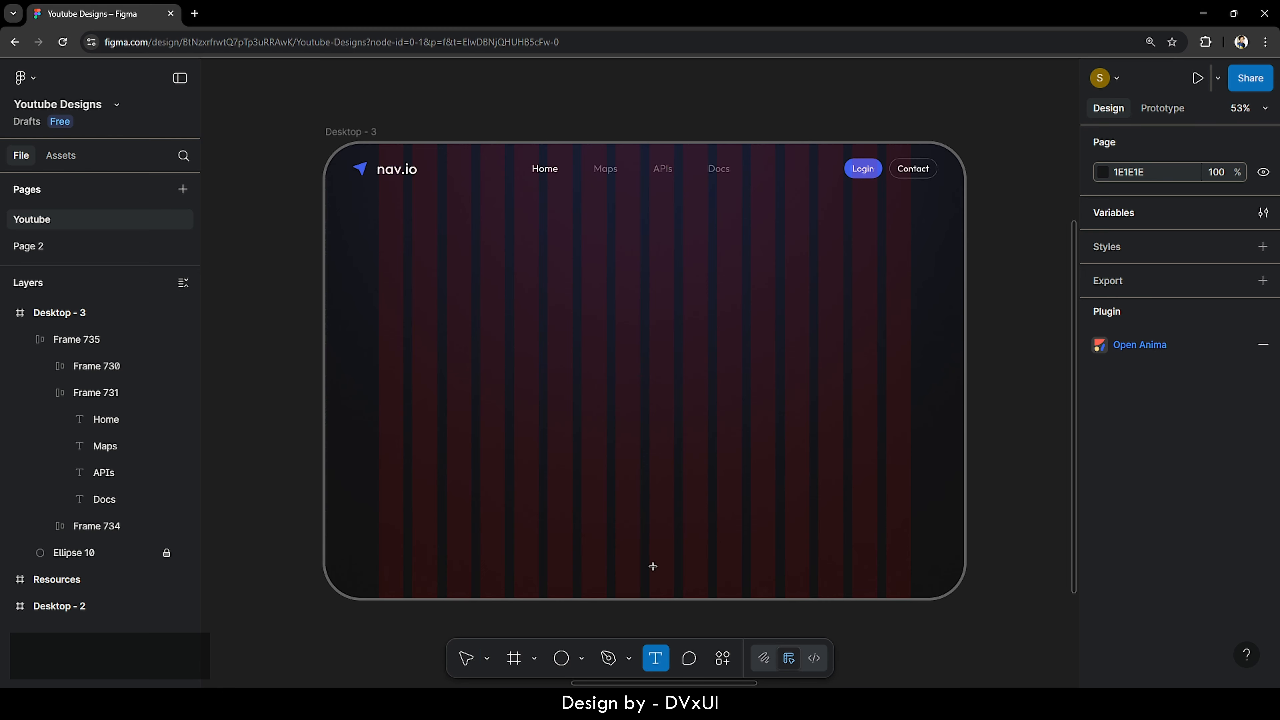
click(584, 324)
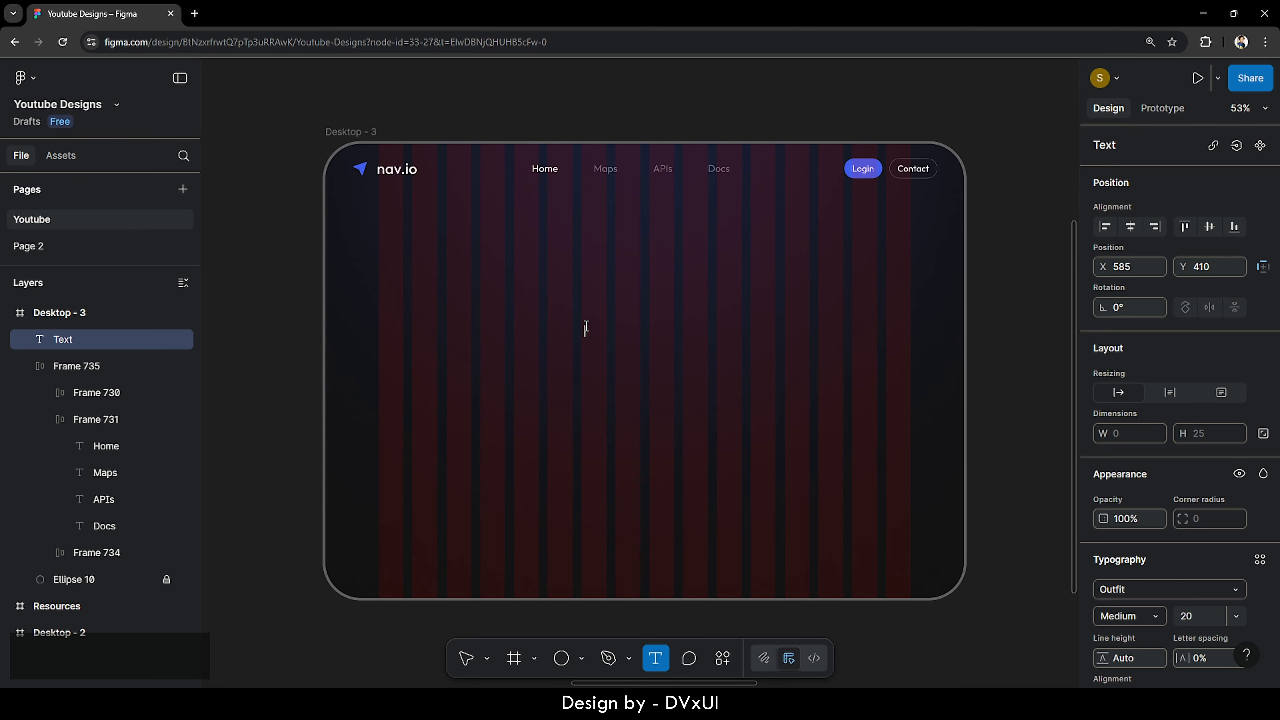
key(Escape)
click(348, 134)
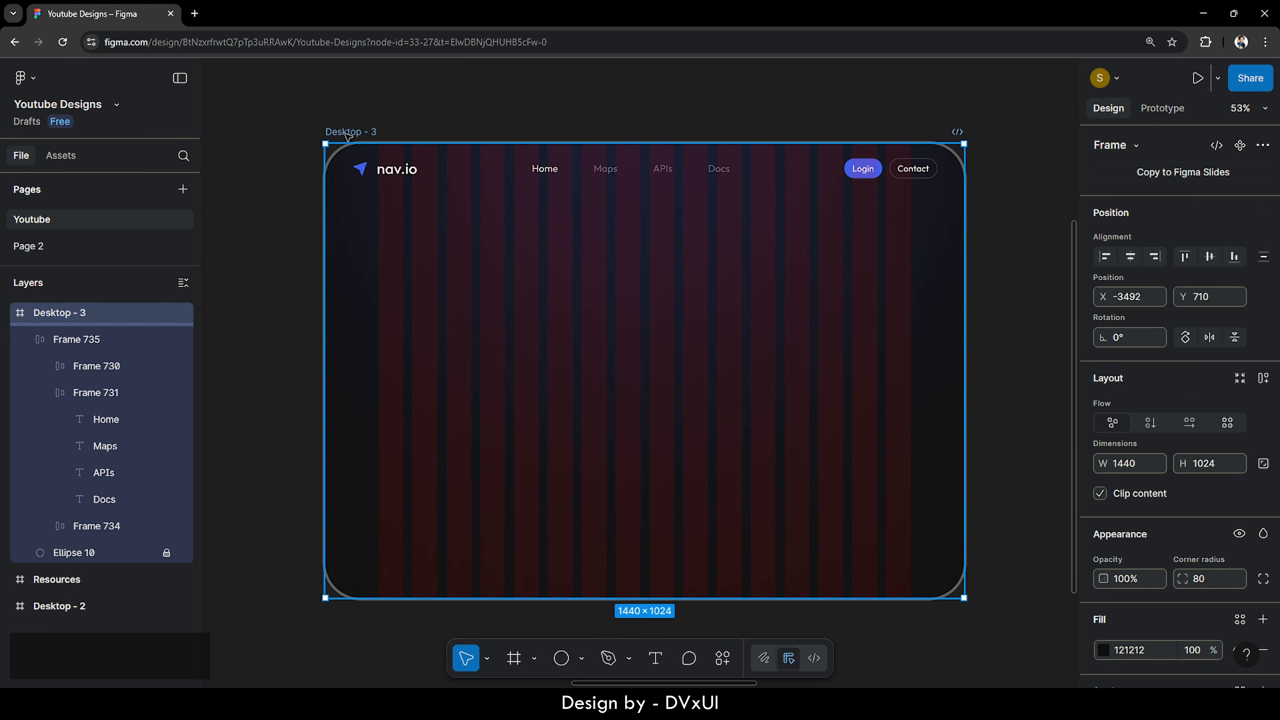
key(shift+2)
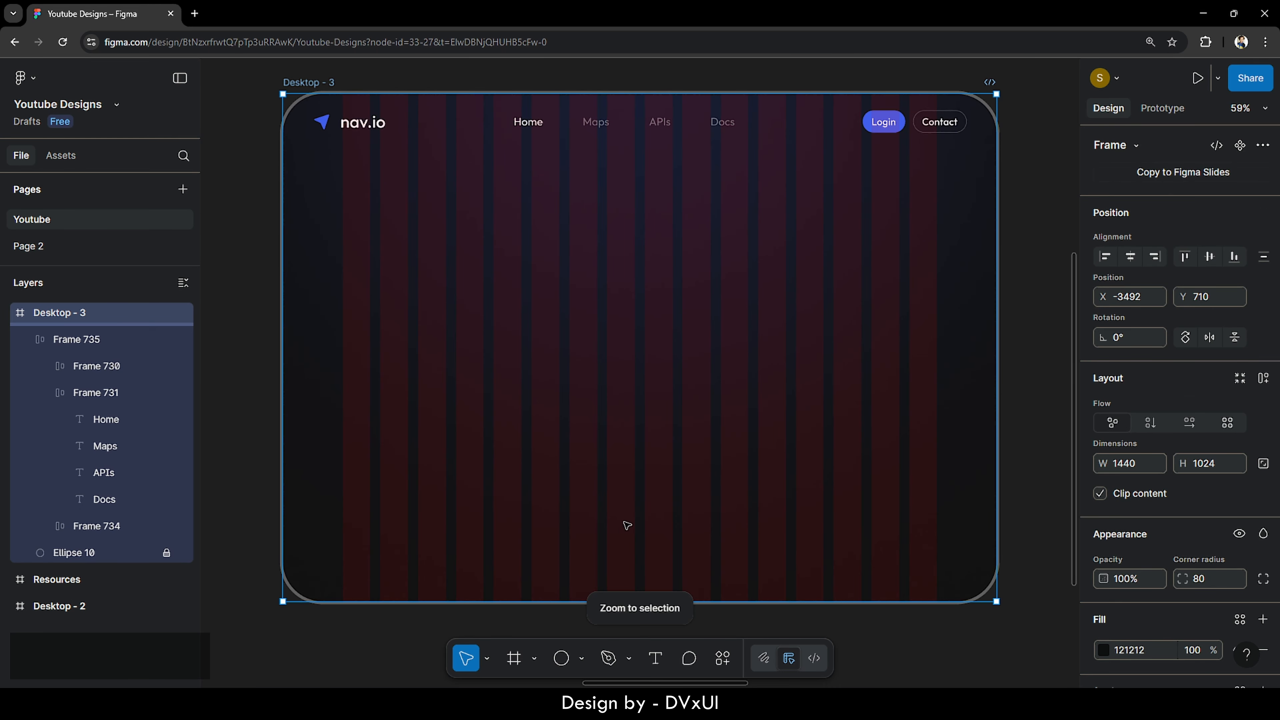
key(t)
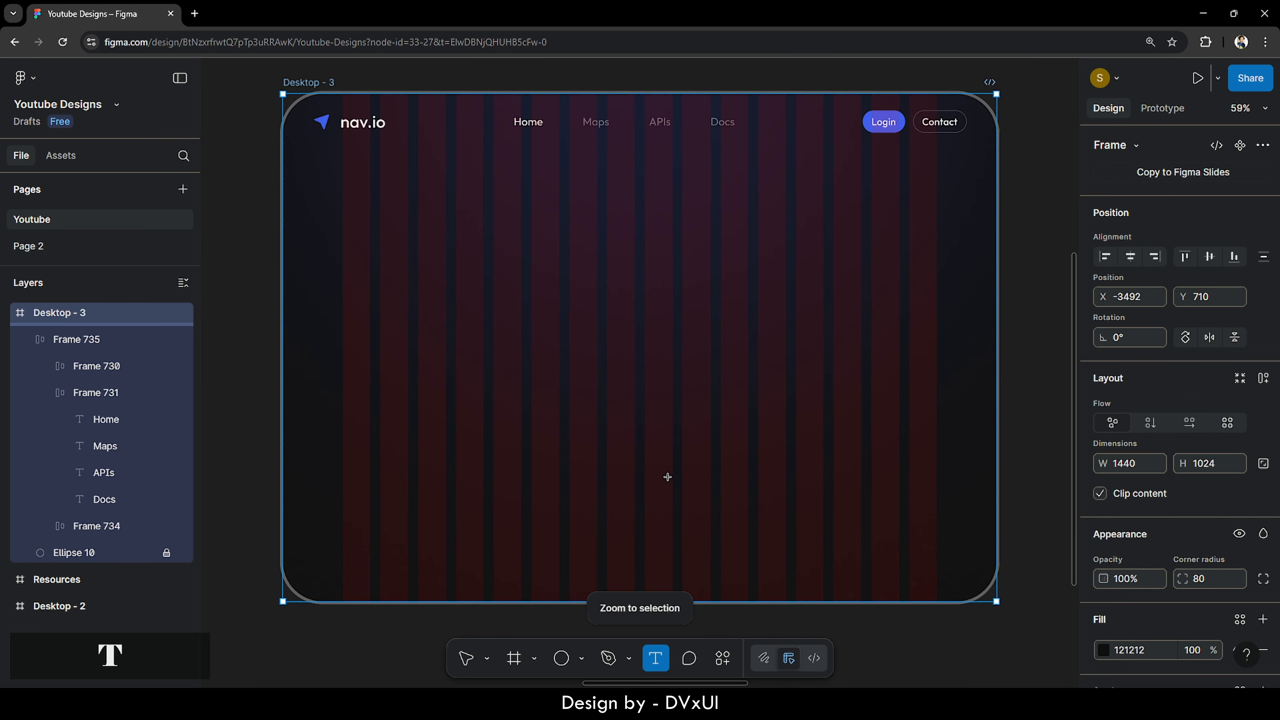
click(549, 296)
text(Navigate)
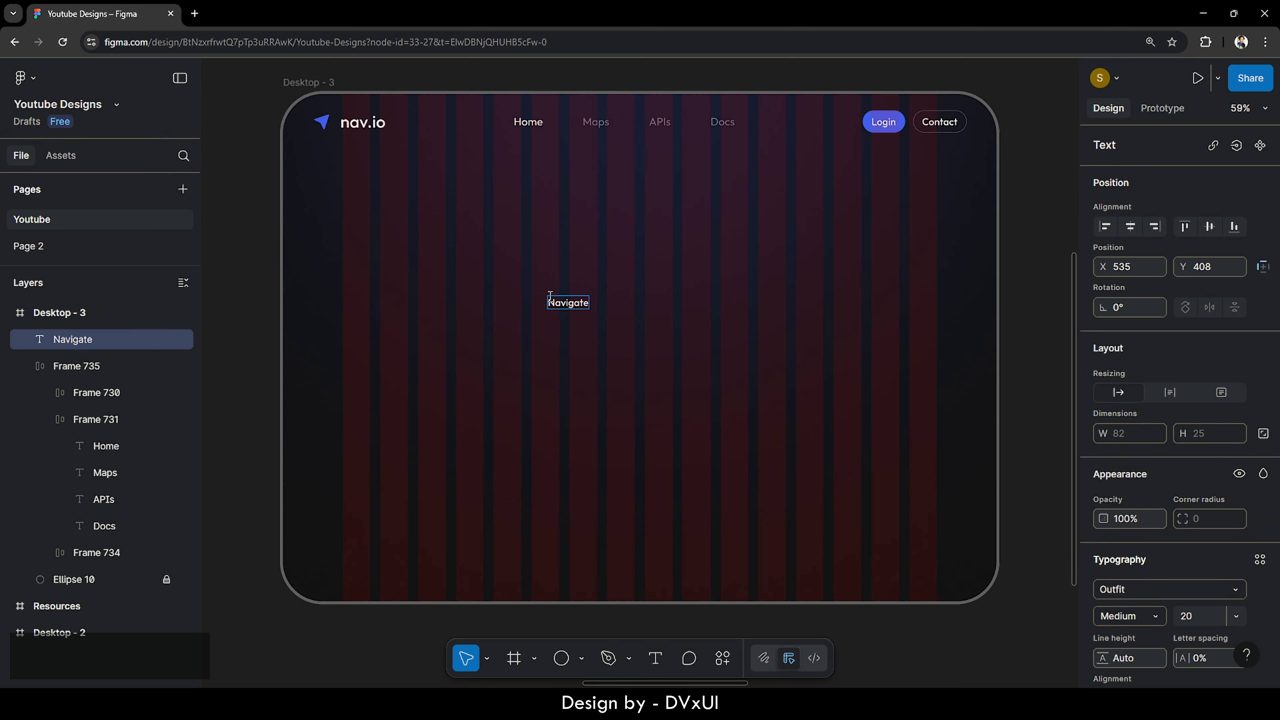
text( your app growth)
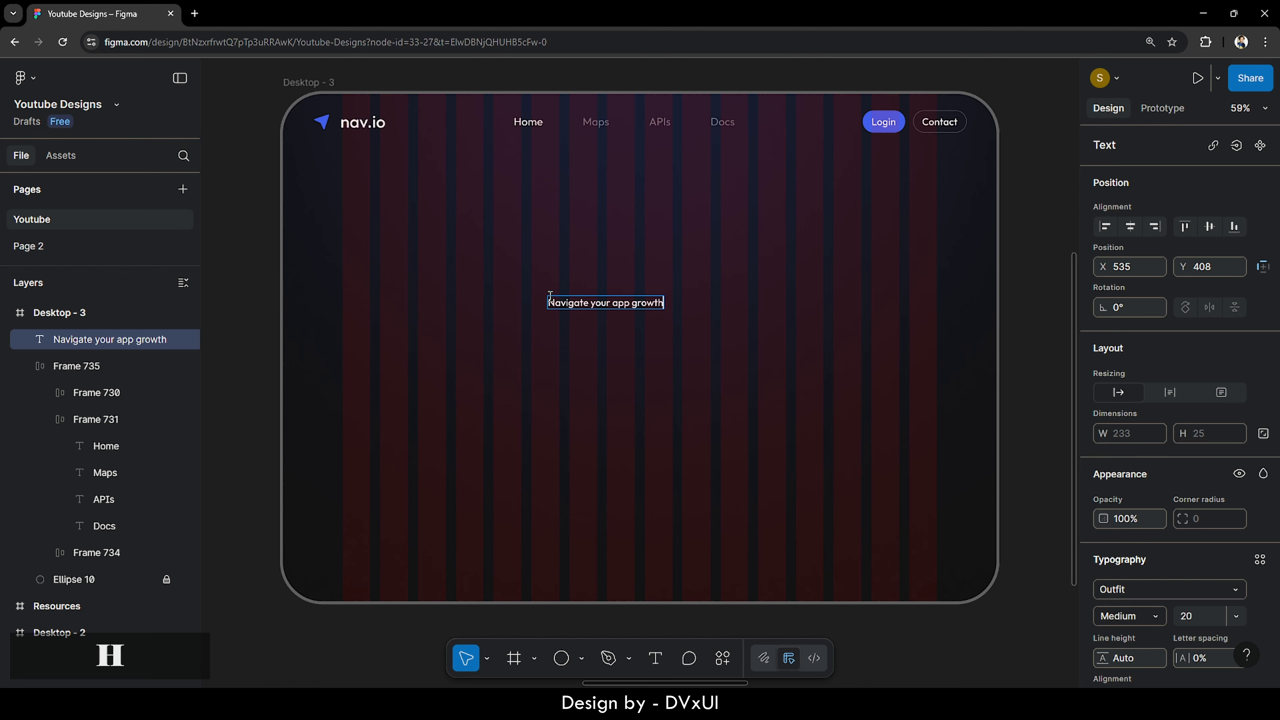
key(Escape)
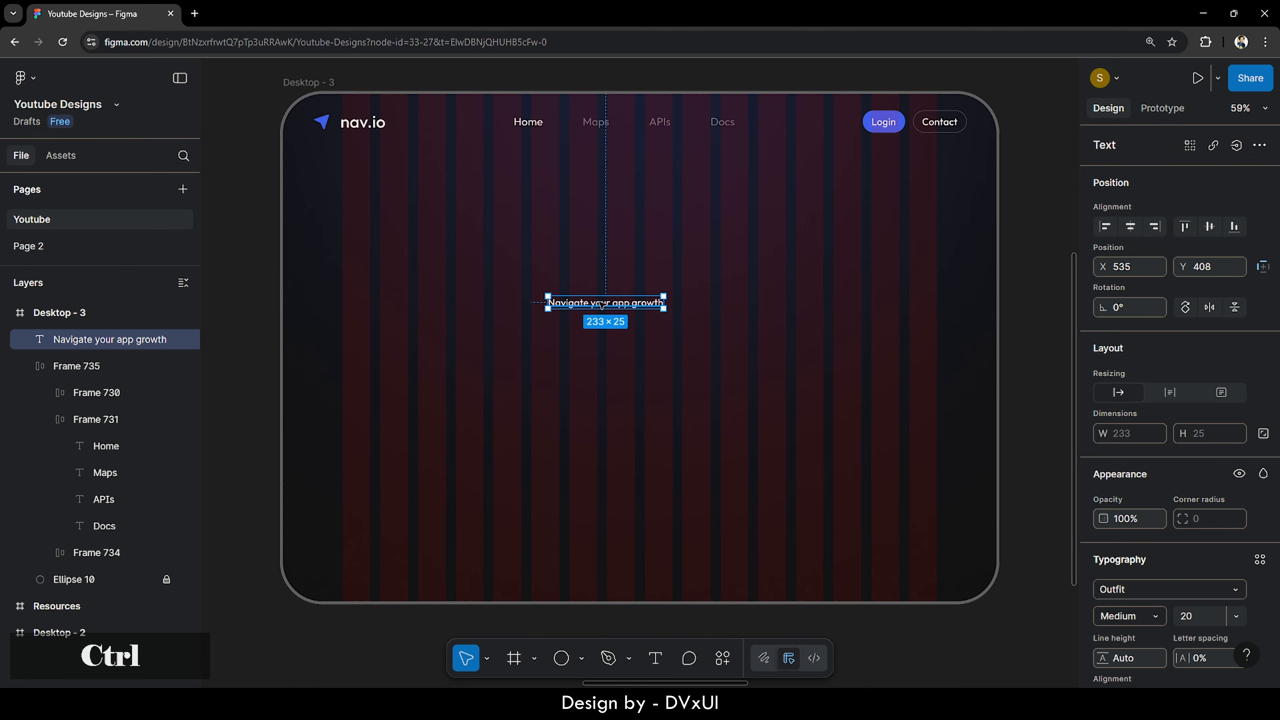
- Duplicate that line just below and change the copy to 'with maps on nav.io'
key(ctrl+c)
key(ctrl+v)
drag(597, 305, 605, 337)
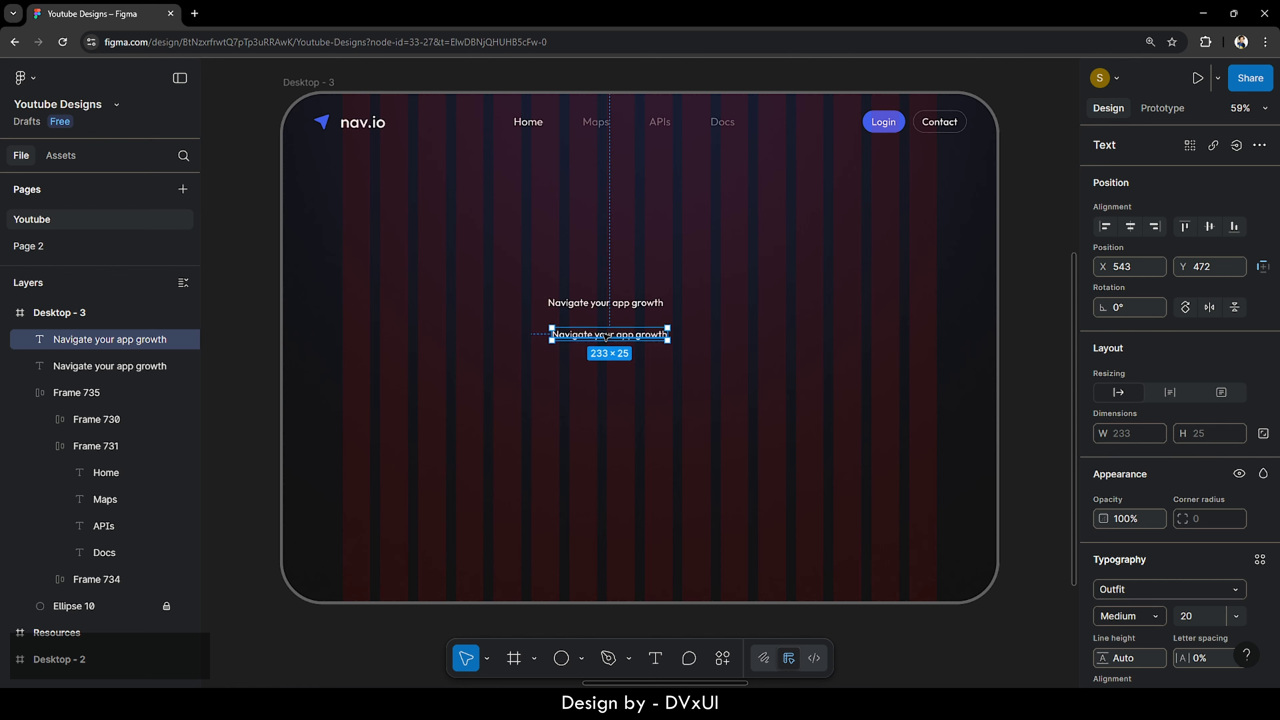
double_click(605, 335)
key(BackSpace)
text(w)
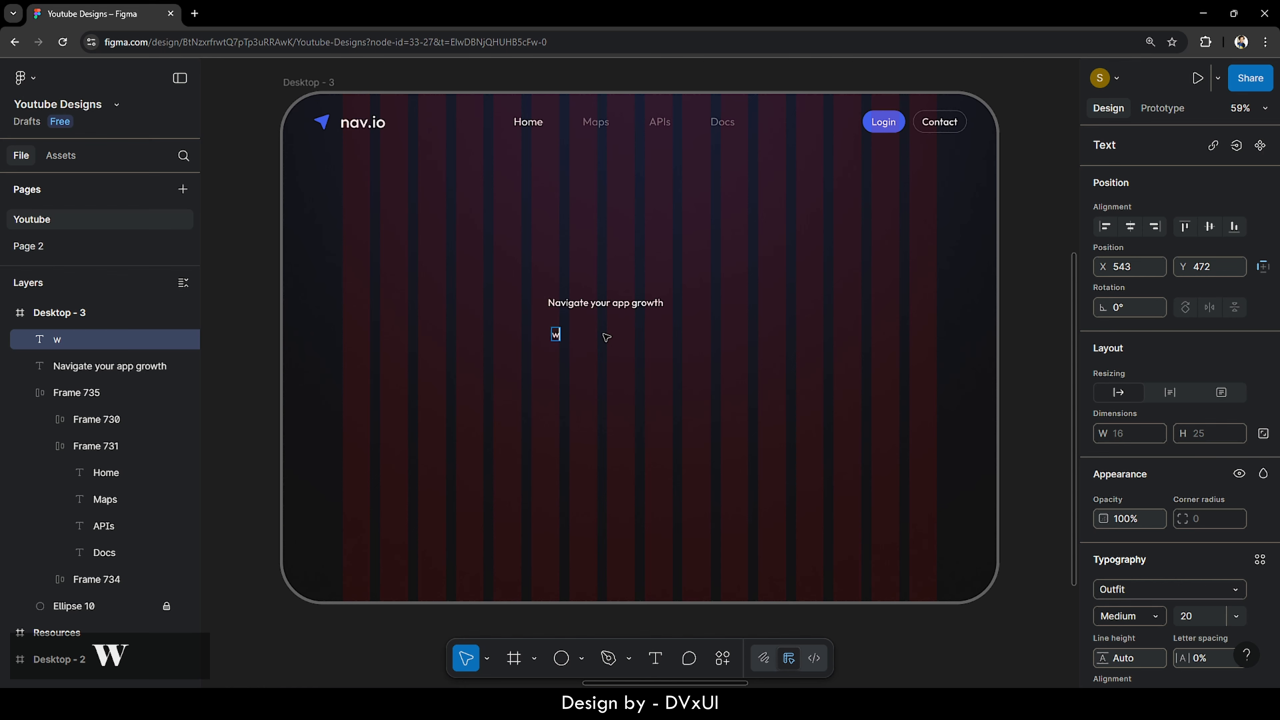
text(ith maps)
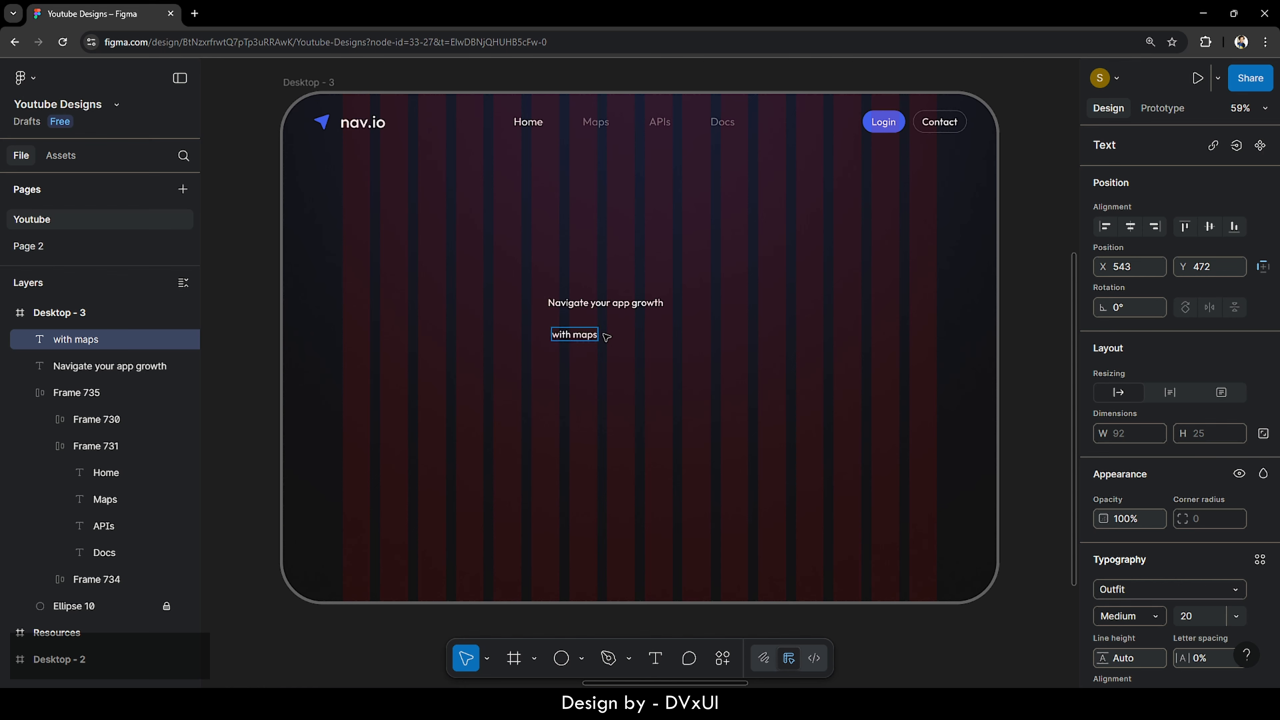
text( on nav.)
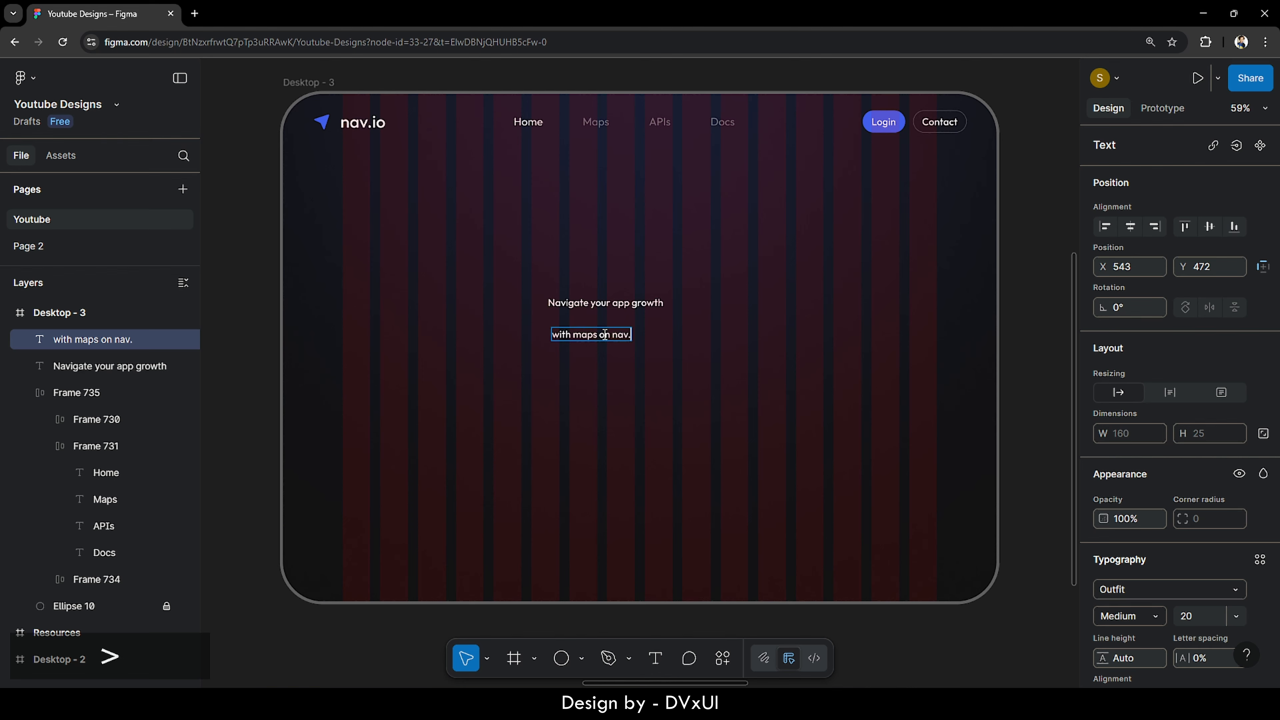
text(io)
key(Escape)
click(715, 367)
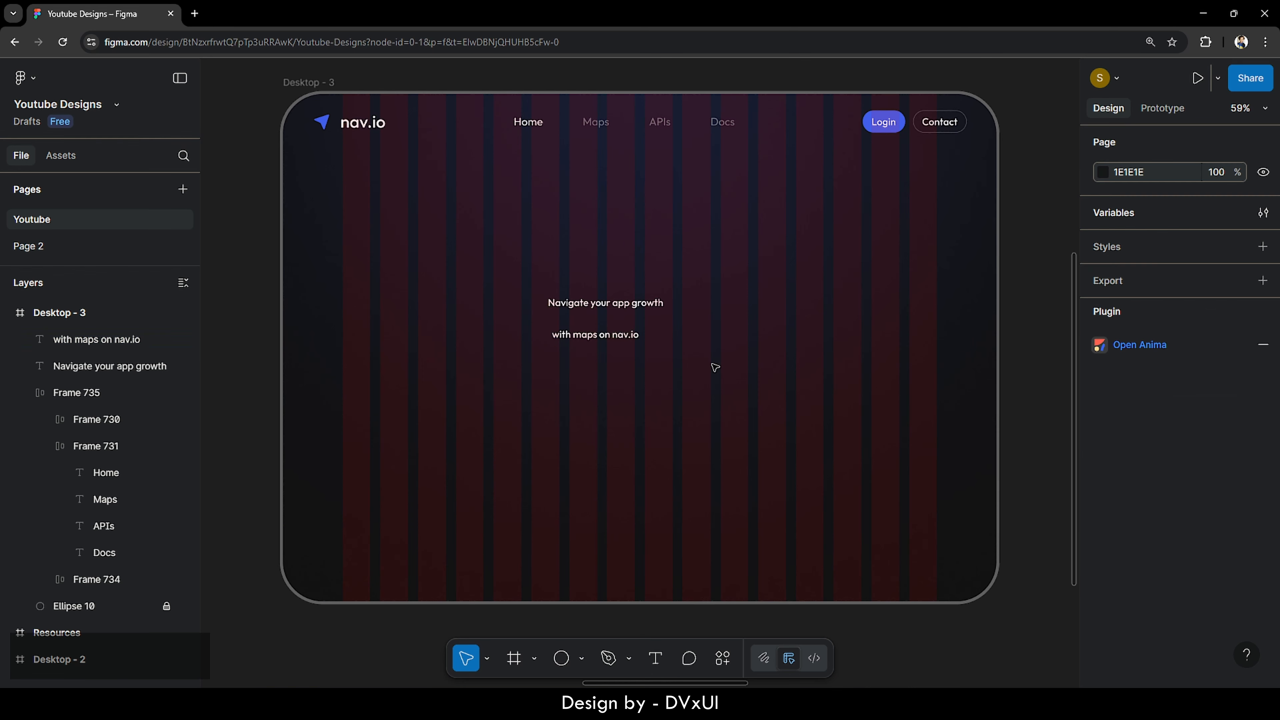
- Set the 'Navigate your app growth' heading to 42 px Outfit Regular
click(620, 307)
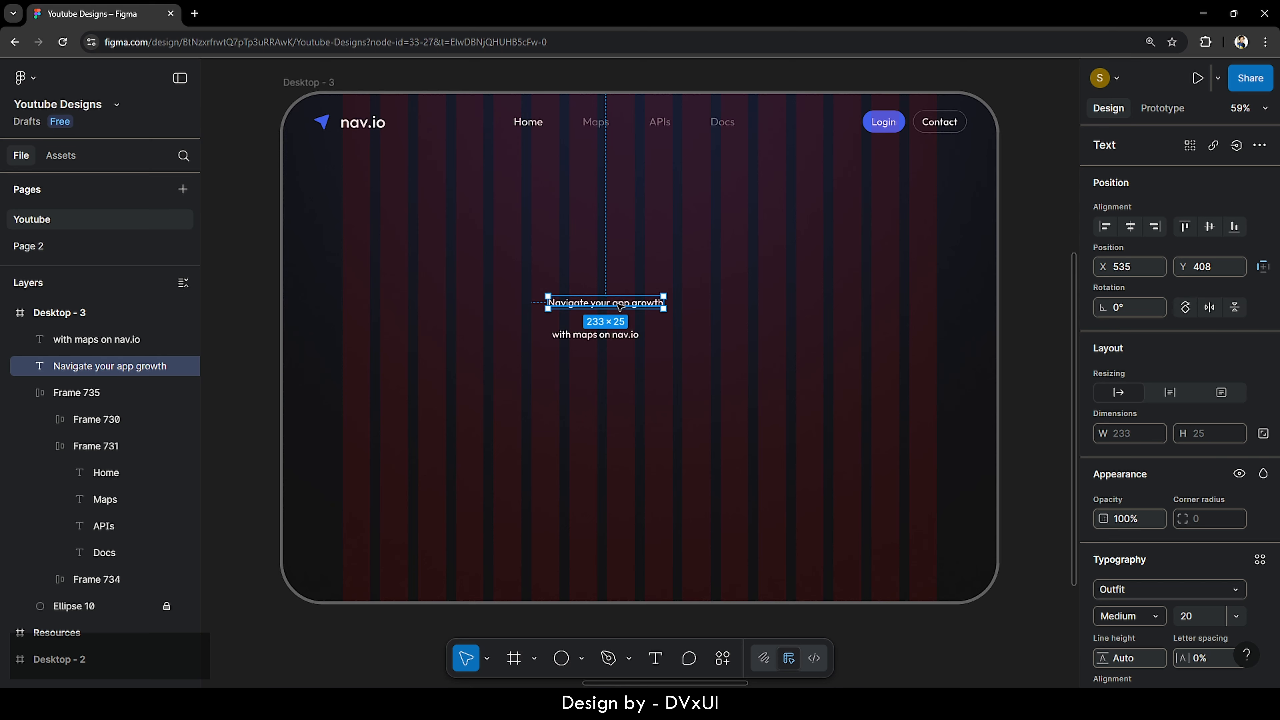
scroll(1153, 524, down, 4)
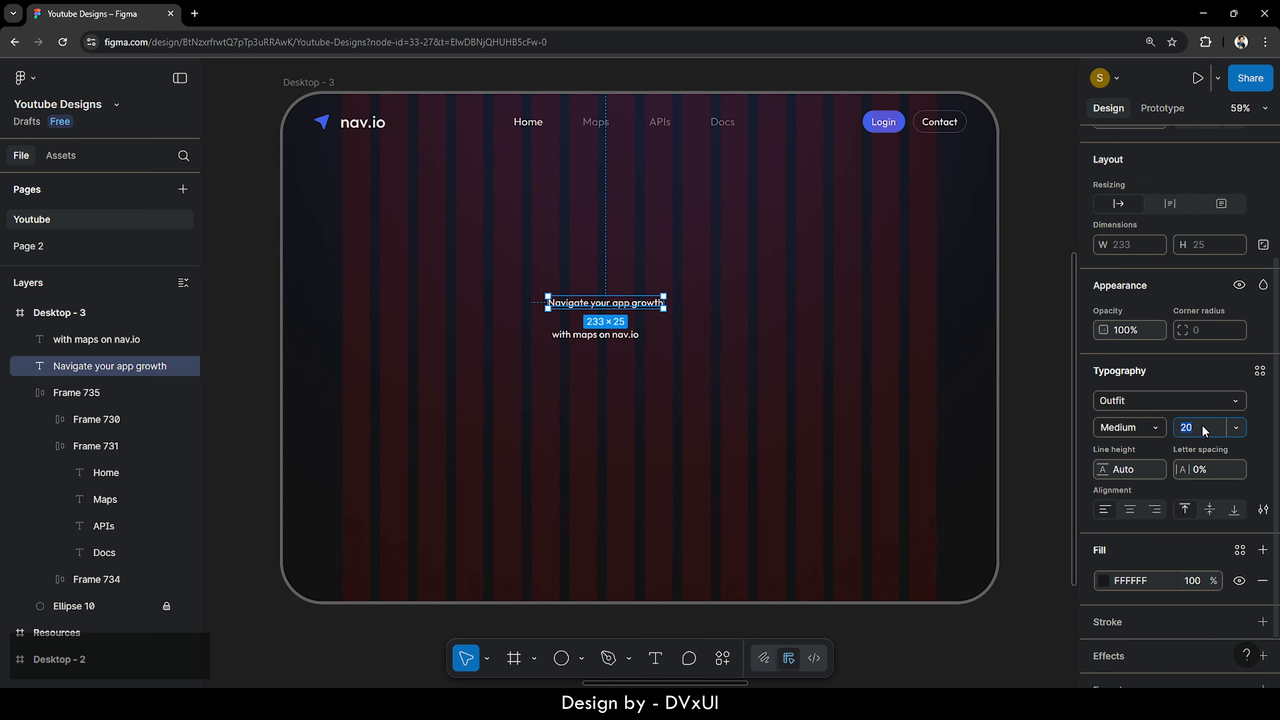
text(42)
key(Return)
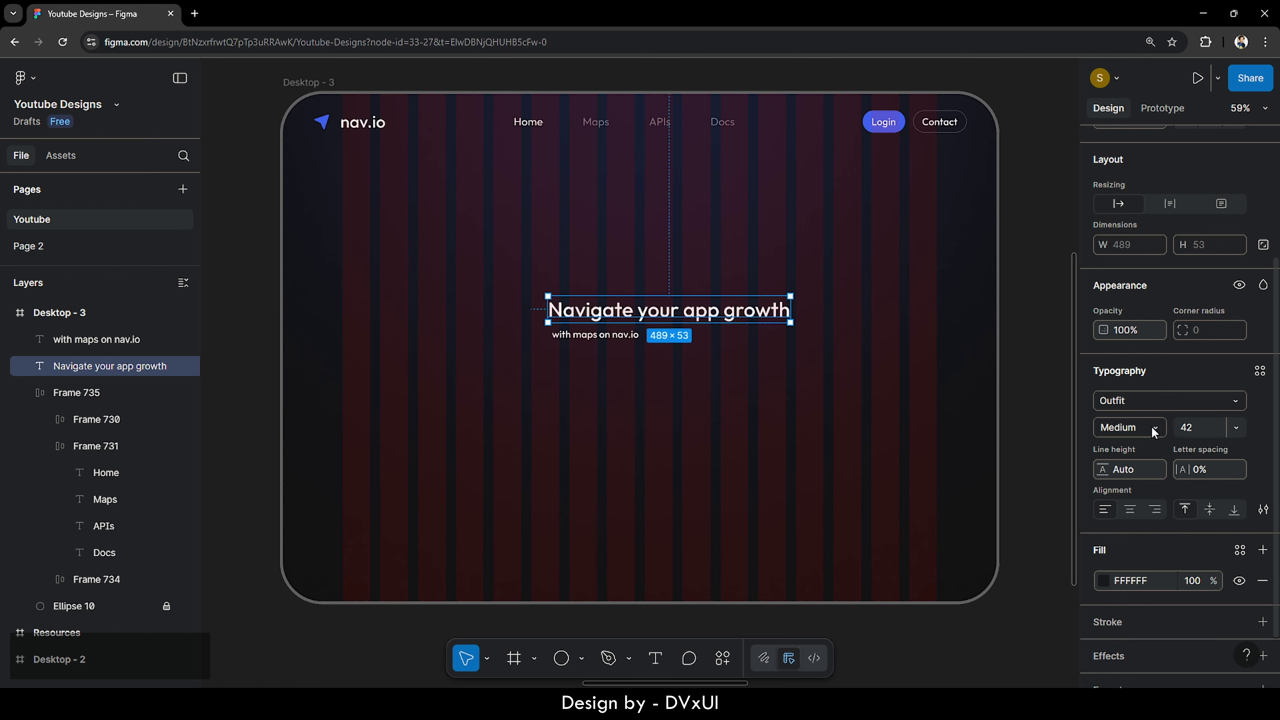
click(1154, 429)
click(1150, 410)
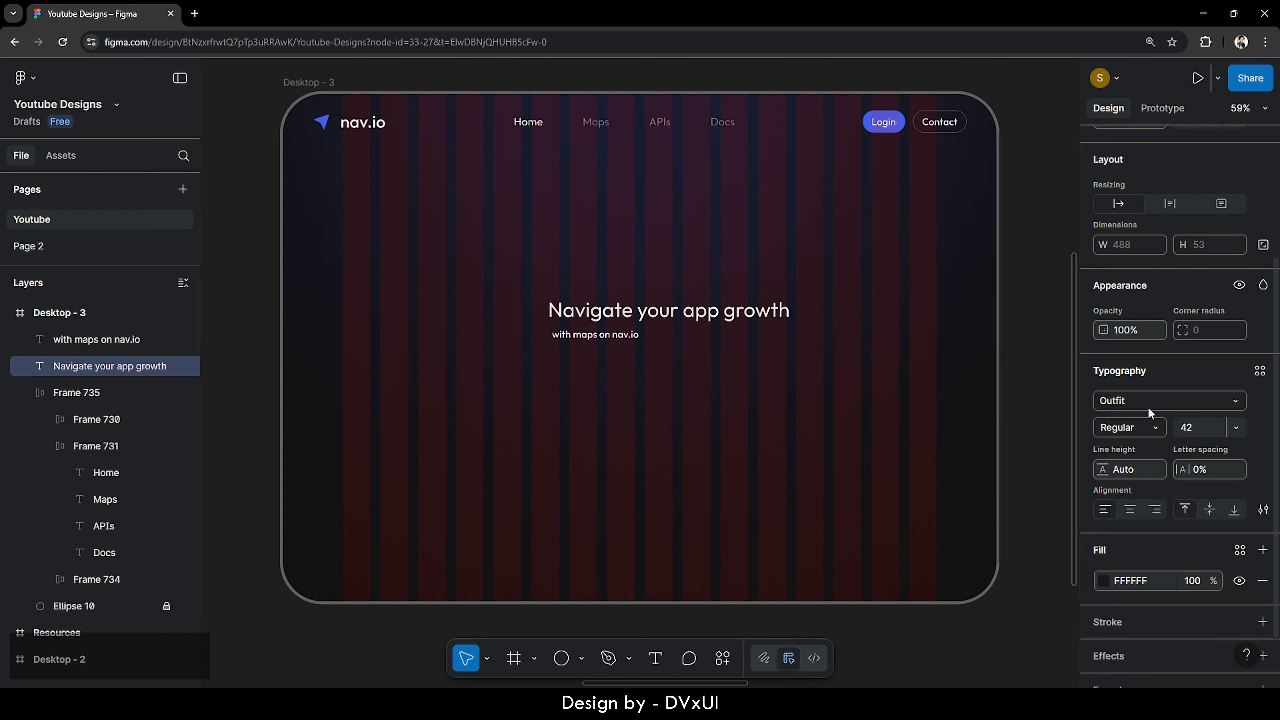
- Lower the heading's fill opacity to 70%
scroll(1153, 469, down, 1)
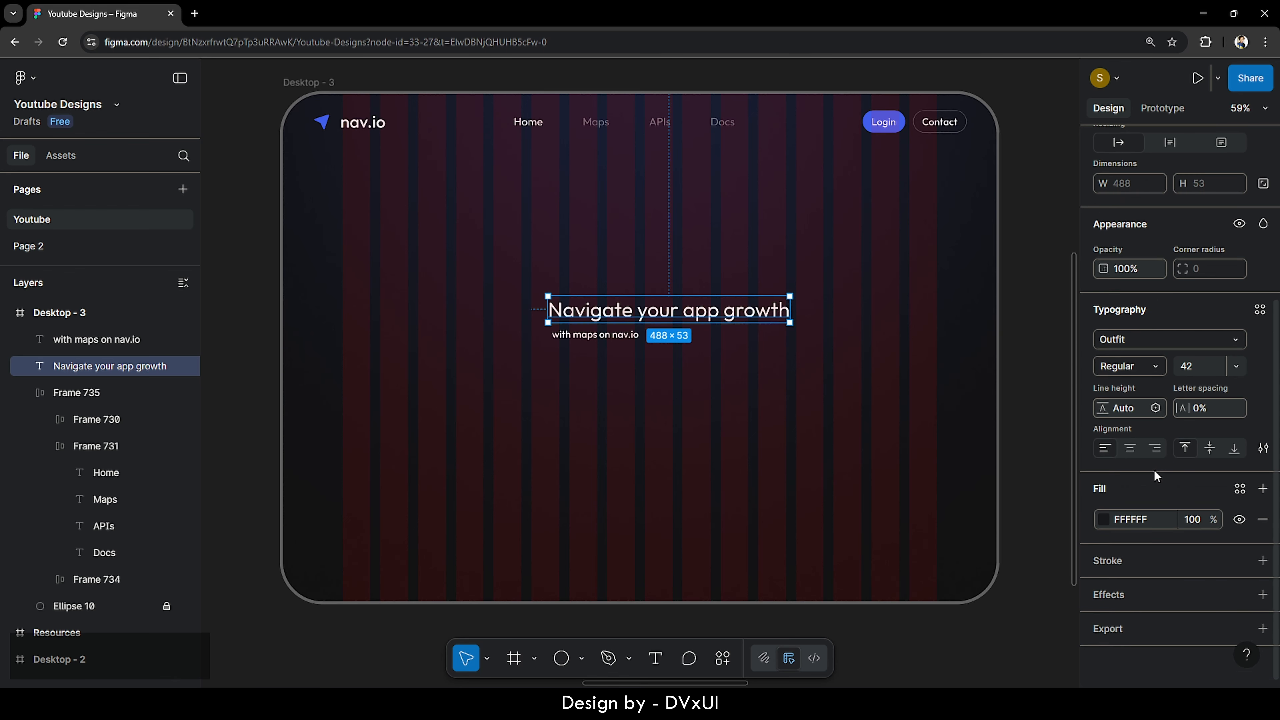
click(1192, 521)
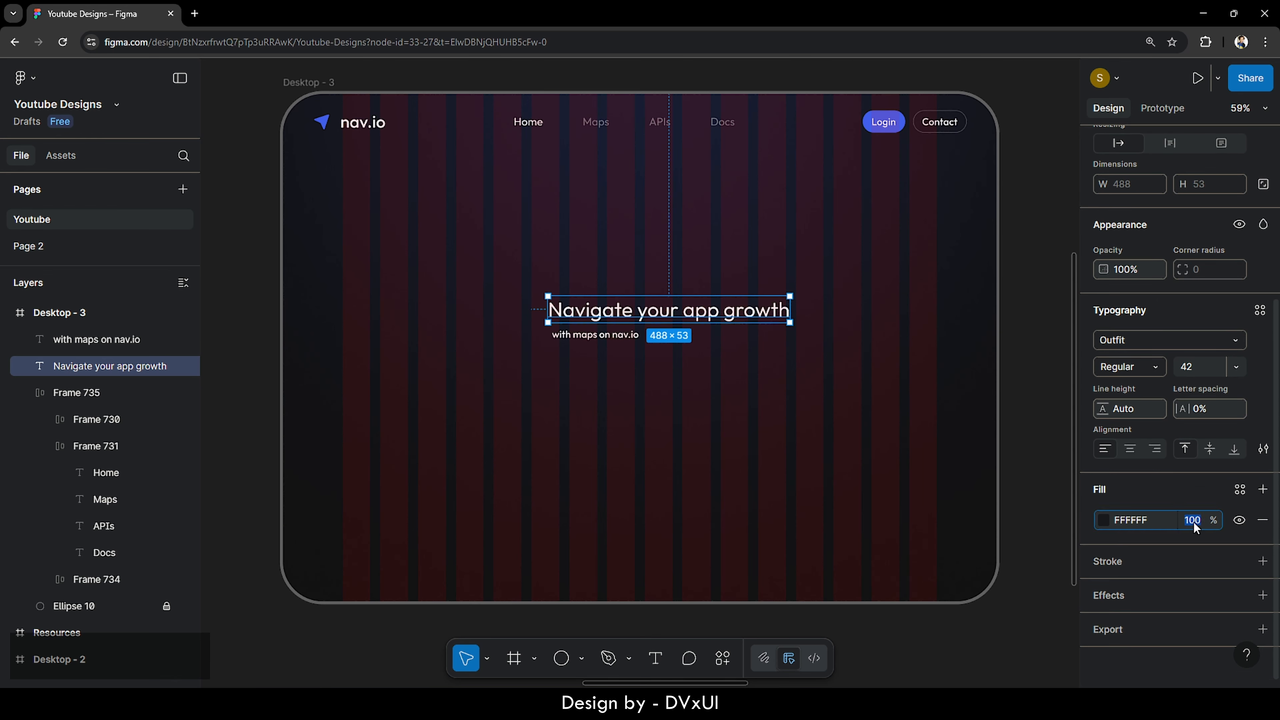
text(70)
key(Return)
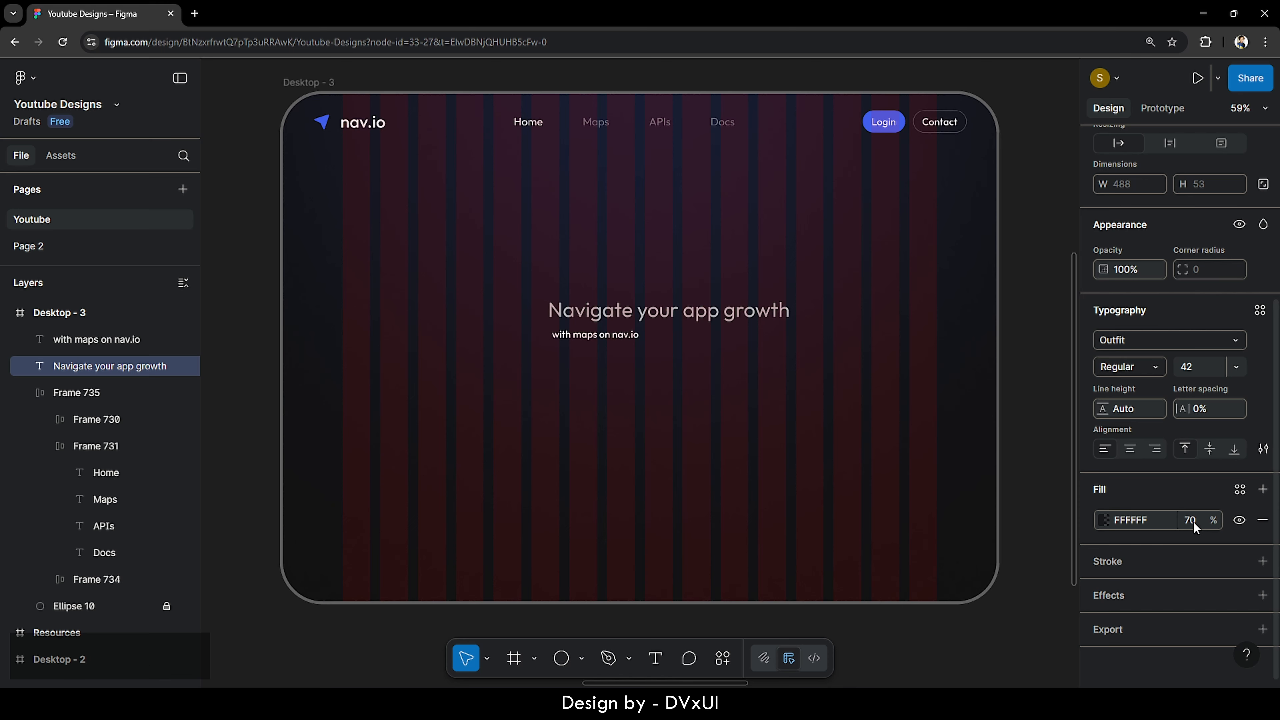
- Centre the heading horizontally in the frame and nudge it up twice
click(851, 443)
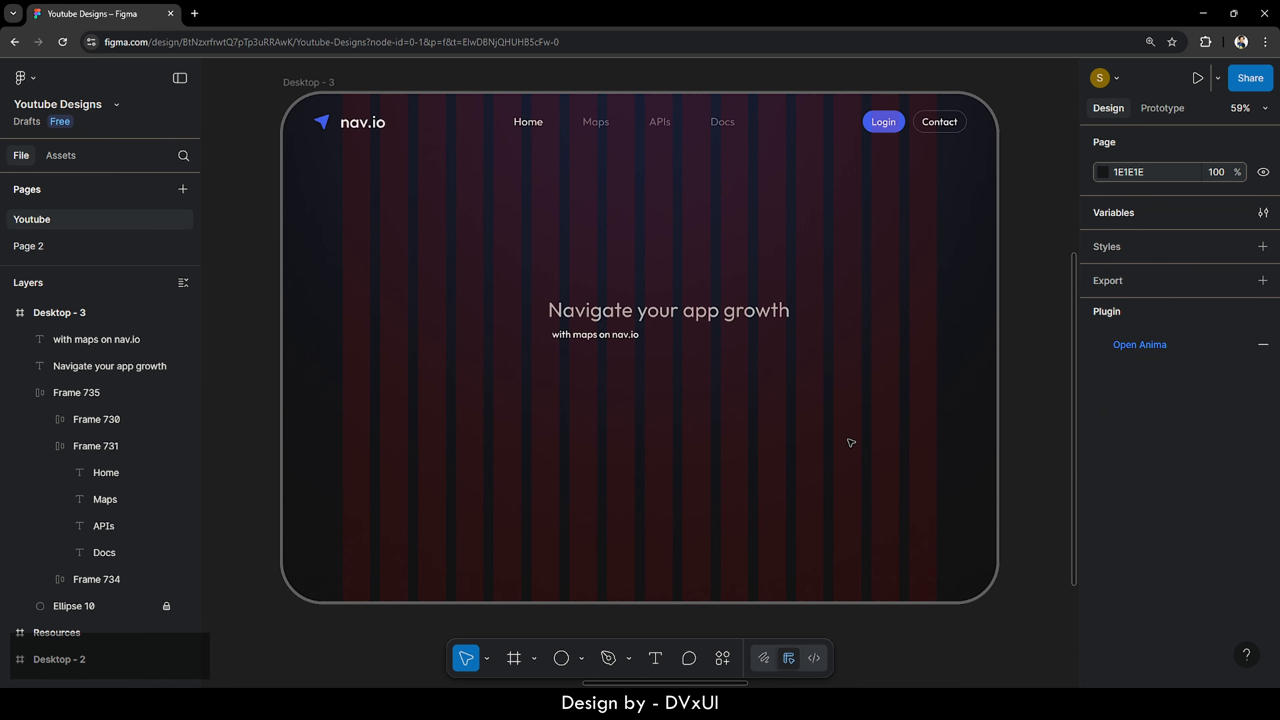
click(690, 313)
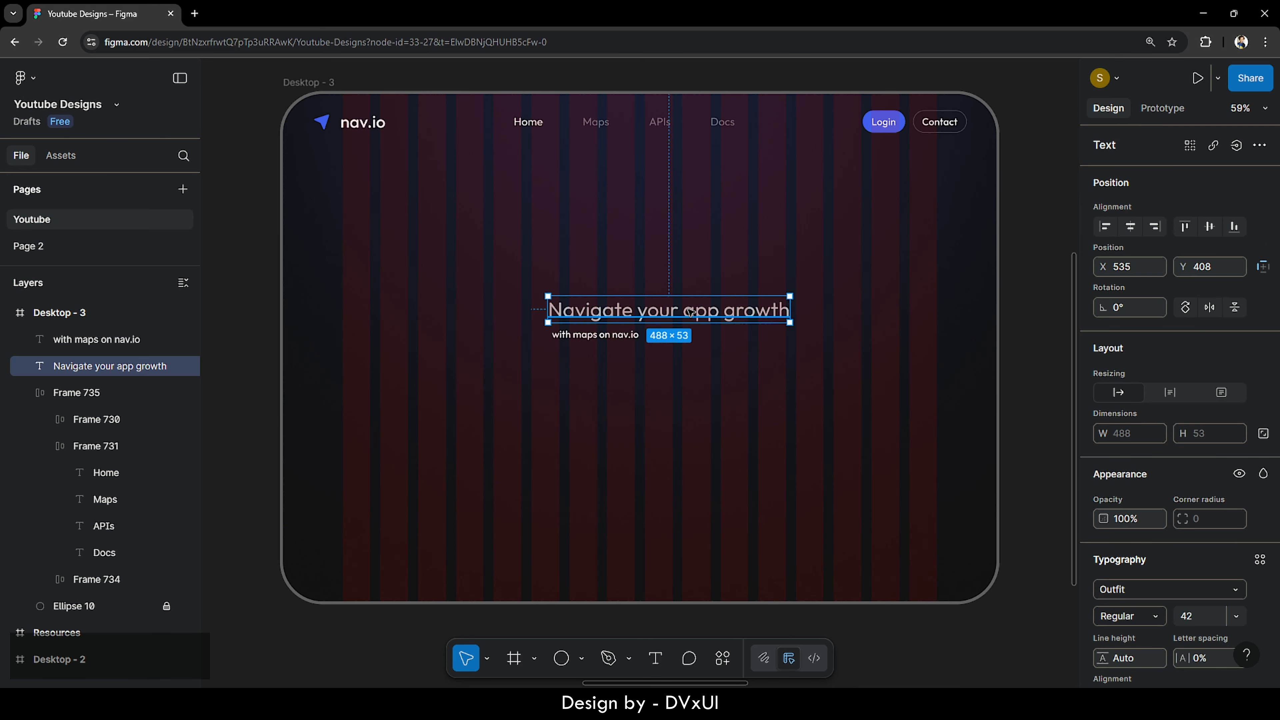
click(1129, 228)
key(shift+Up)
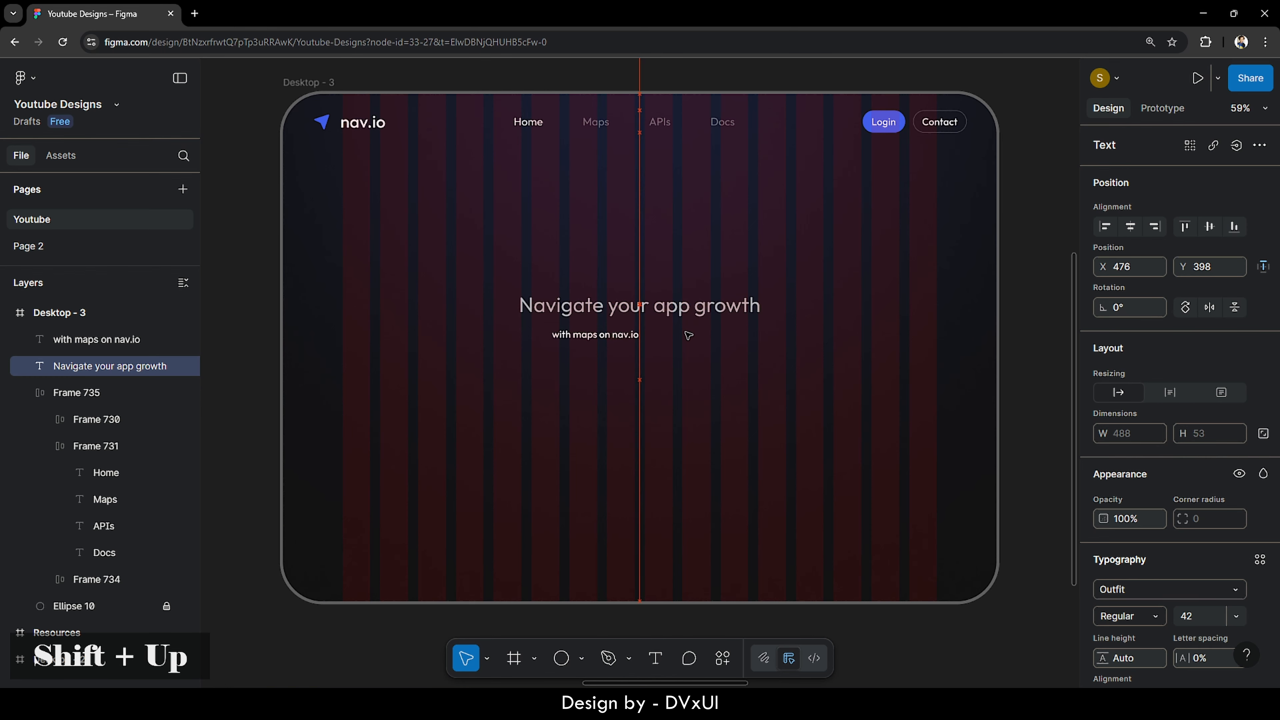
key(shift+Up)
key(shift+Up)
key(shift+Up)
key(shift+Up)
key(shift+Up)
key(shift+Up)
key(shift+Up)
key(shift+Up)
key(shift+Up)
key(shift+Up)
key(shift+Up)
key(shift+Up)
key(shift+Up)
key(shift+Up)
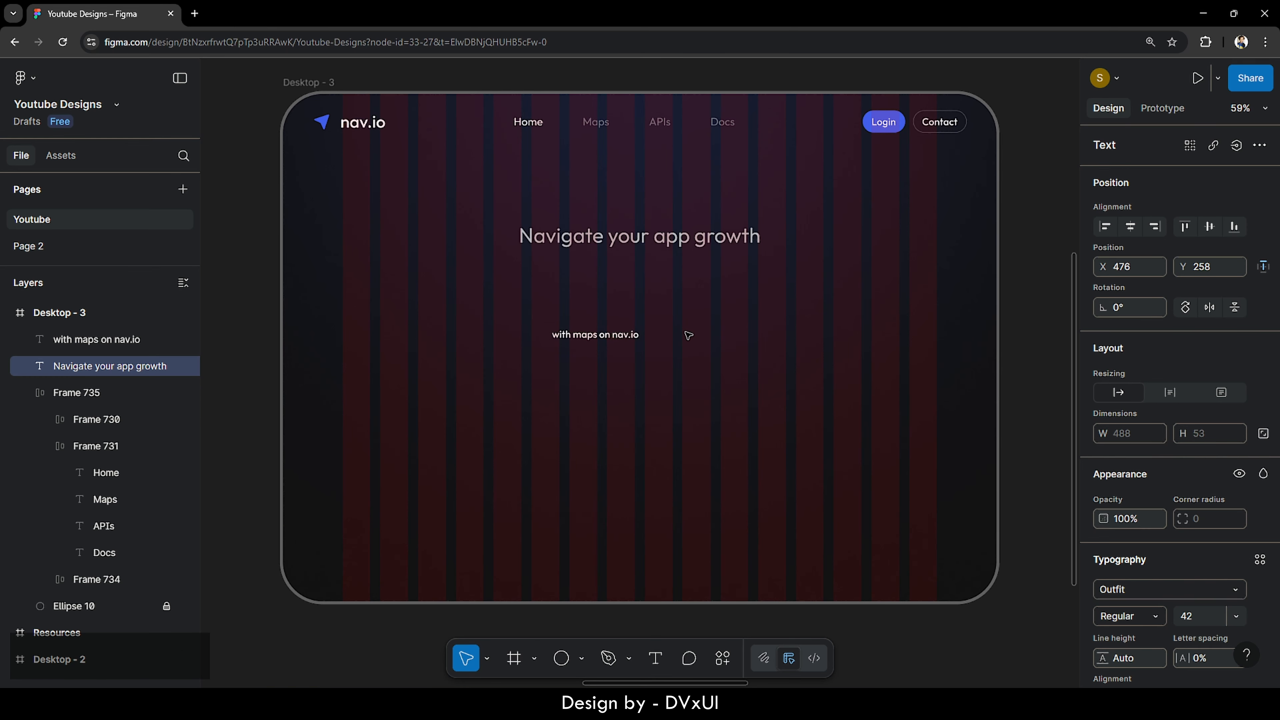
- Set the 'with maps on nav.io' text to font size 90
click(555, 334)
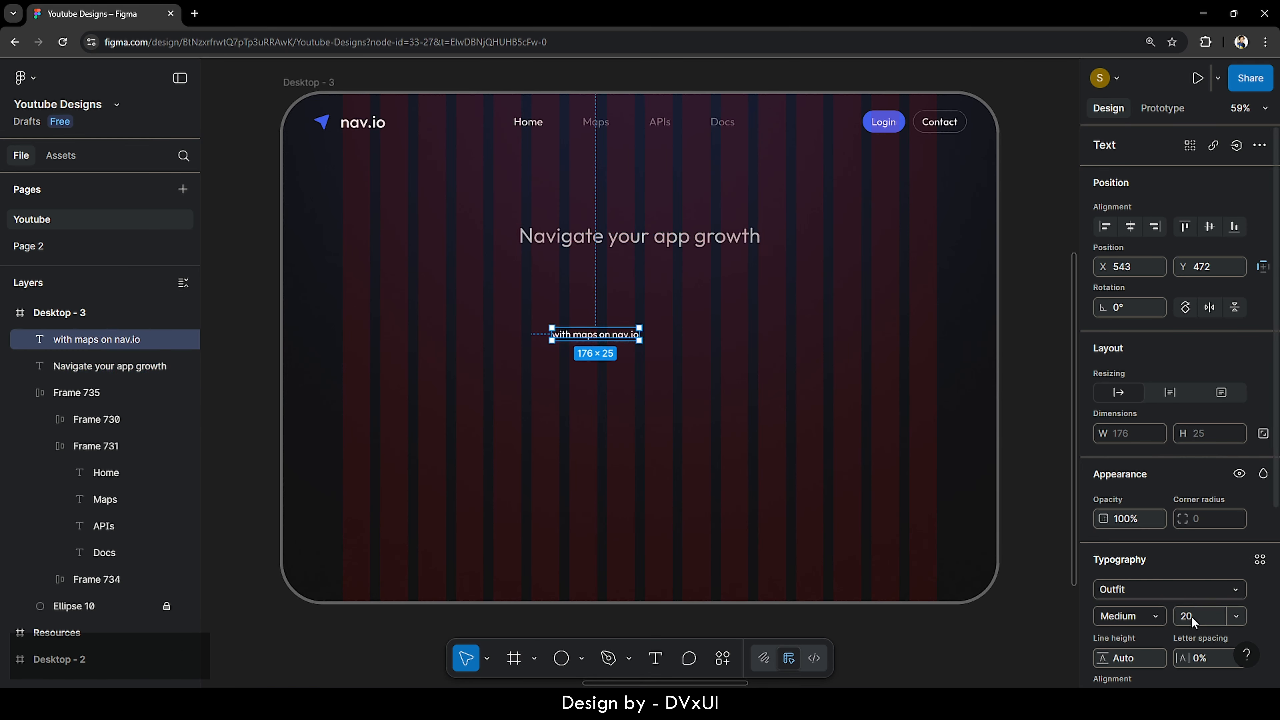
scroll(1192, 621, down, 5)
click(1197, 376)
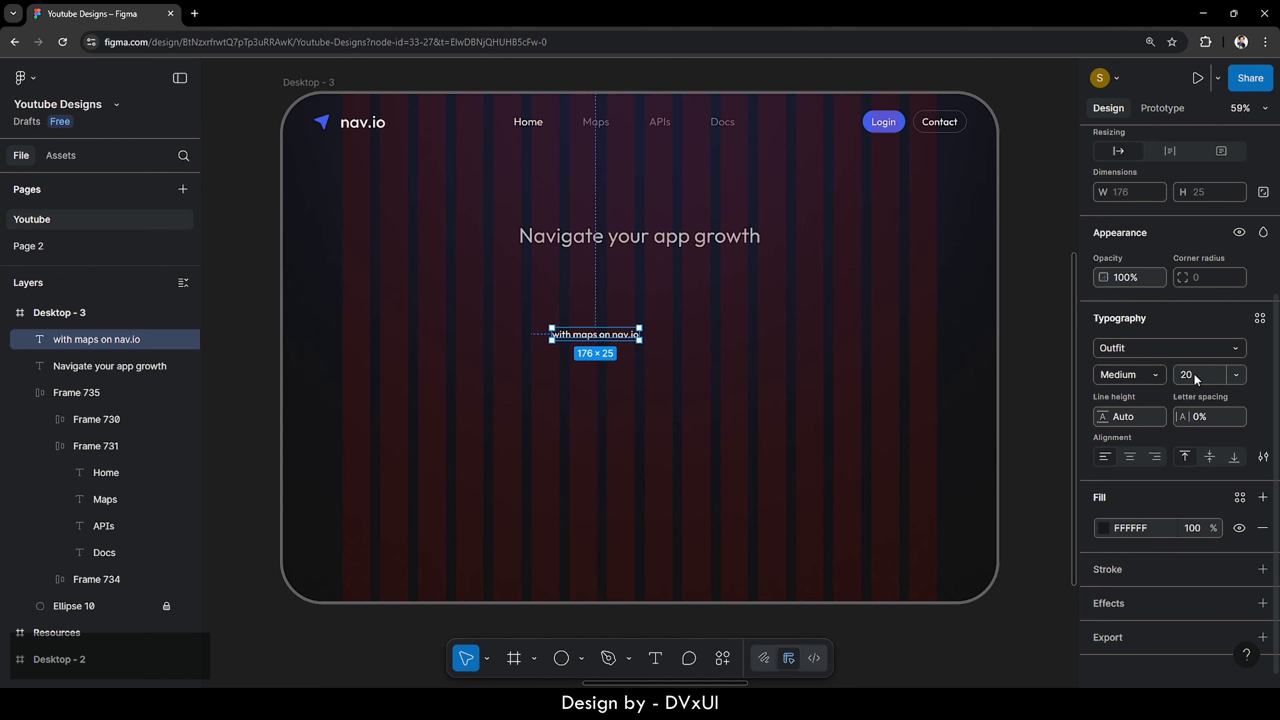
text(90)
key(Return)
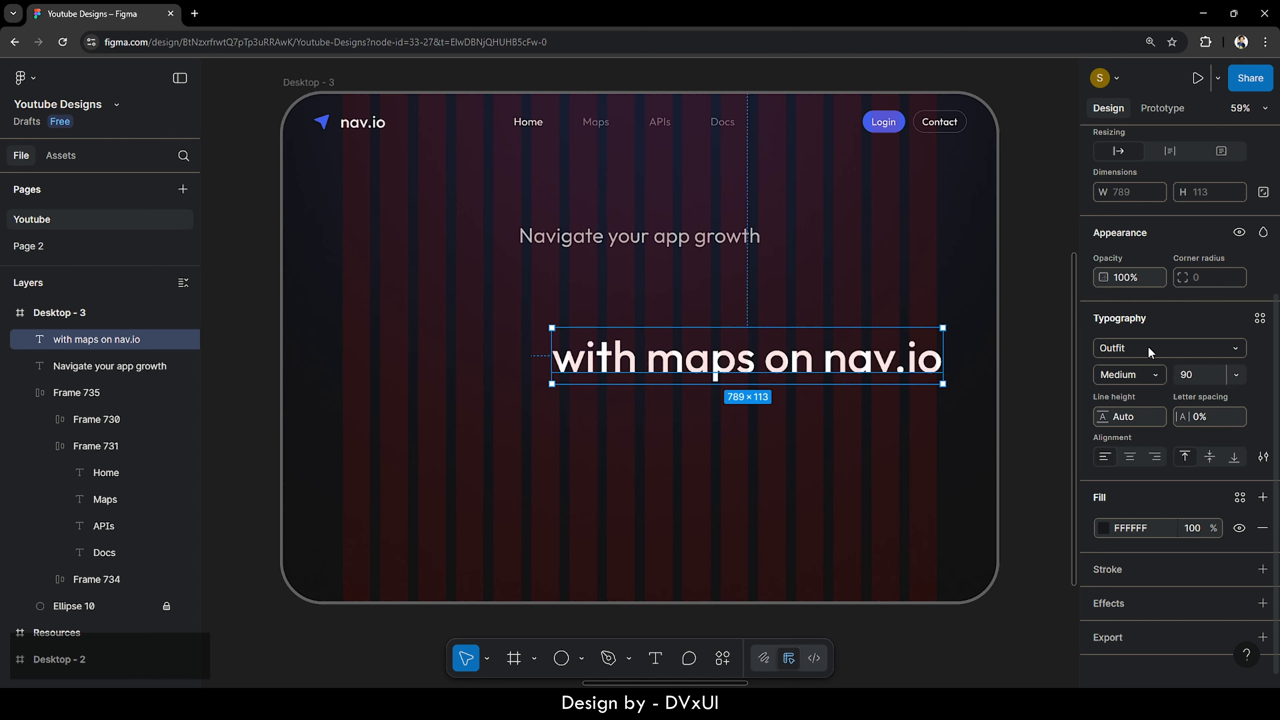
- Centre the large text horizontally and raise it just under the first line
scroll(1147, 271, up, 1)
scroll(1144, 264, up, 5)
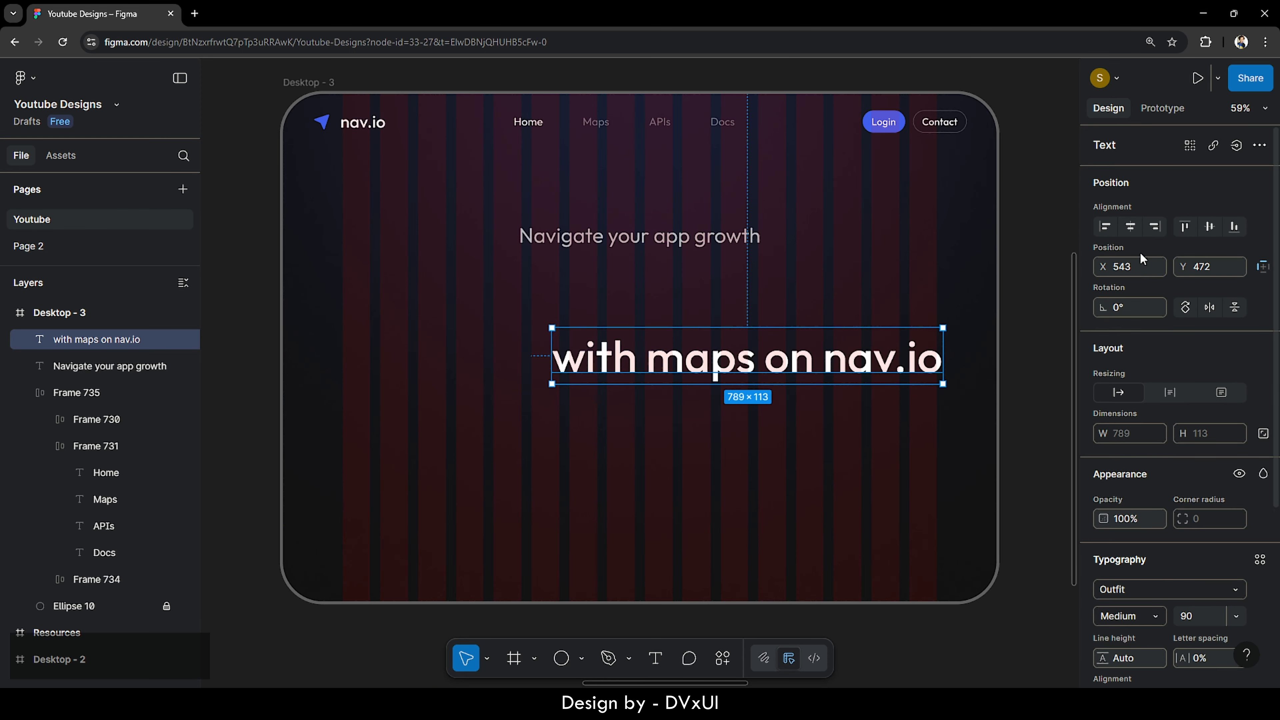
click(1130, 227)
key(shift+Up)
key(shift+Up)
key(shift+Up)
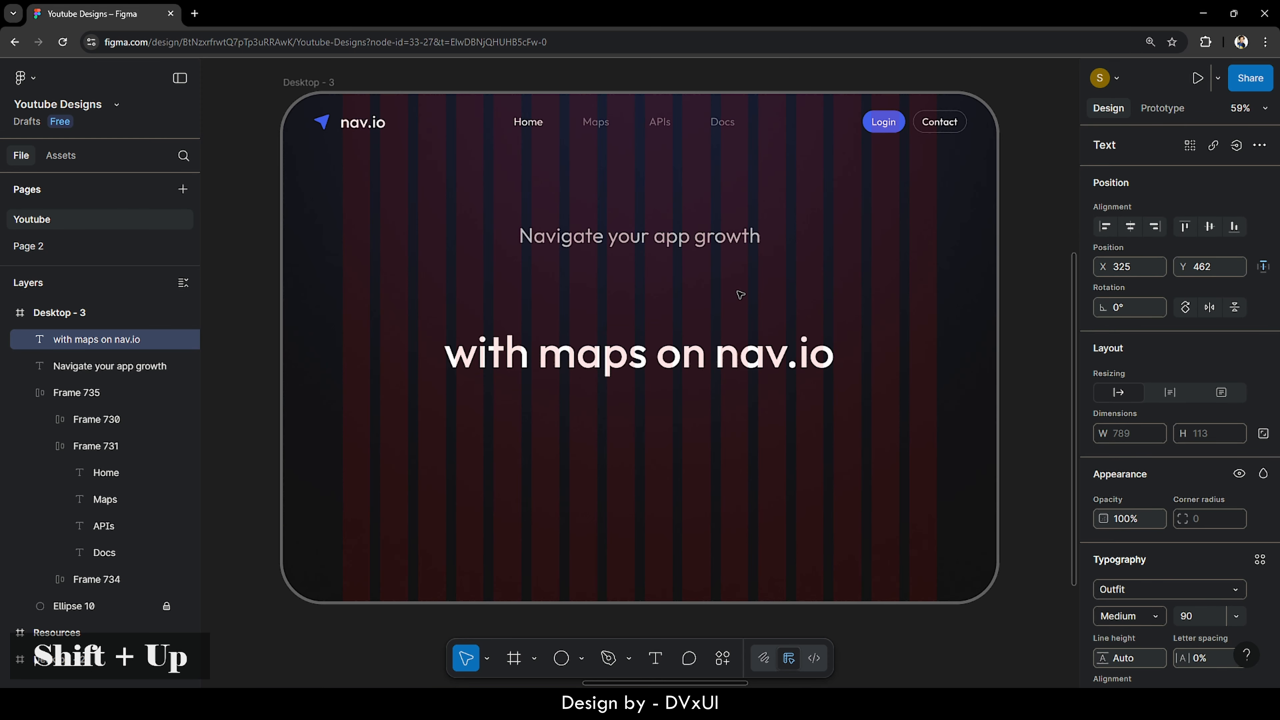
key(shift+Up)
key(shift+Up)
key(shift+Up)
key(shift+Up)
key(shift+Up)
key(shift+Up)
key(shift+Up)
key(shift+Up)
key(shift+Up)
key(shift+Up)
key(shift+Up)
key(shift+Up)
key(shift+Up)
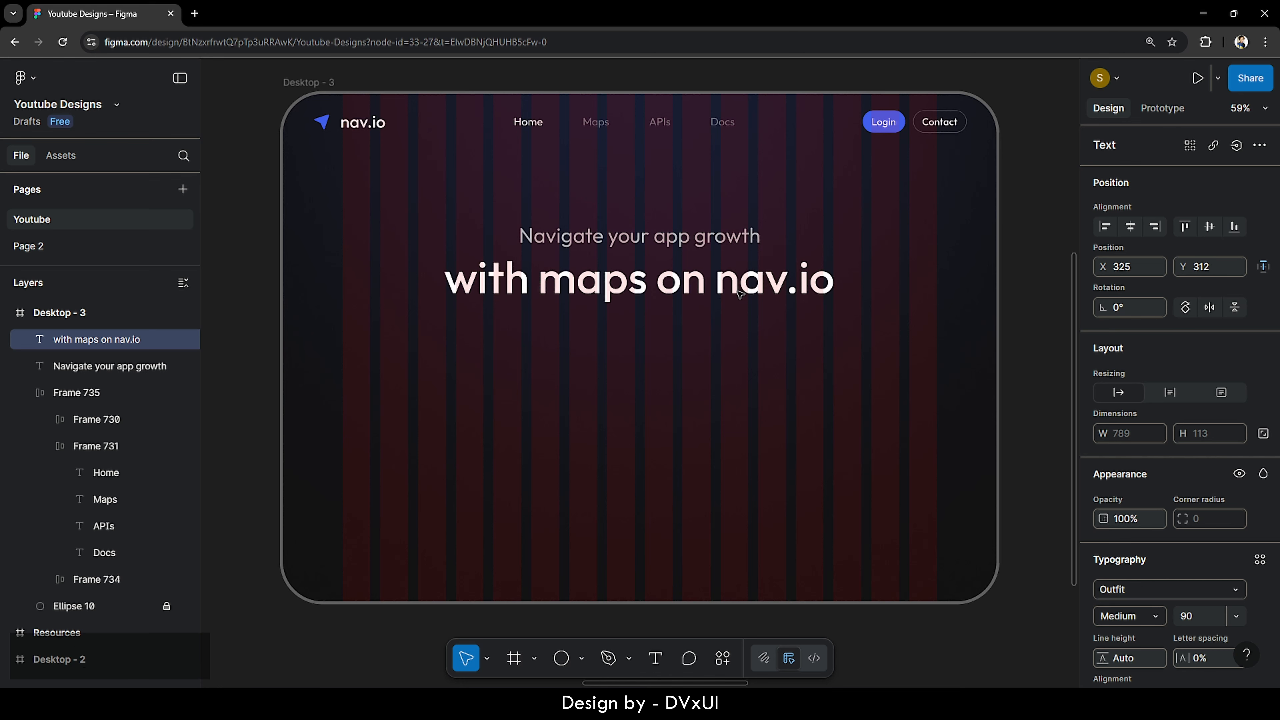
click(731, 329)
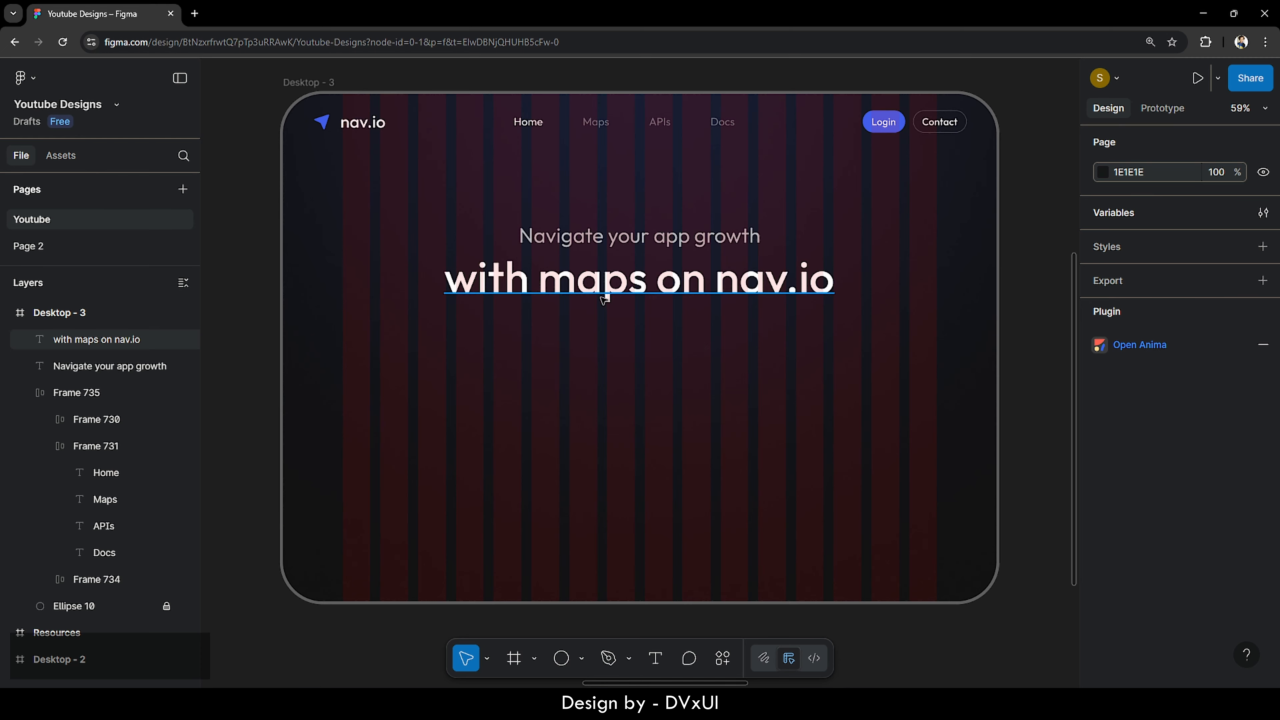
- Colour the word 'maps' in the headline with a blue swatch
double_click(571, 285)
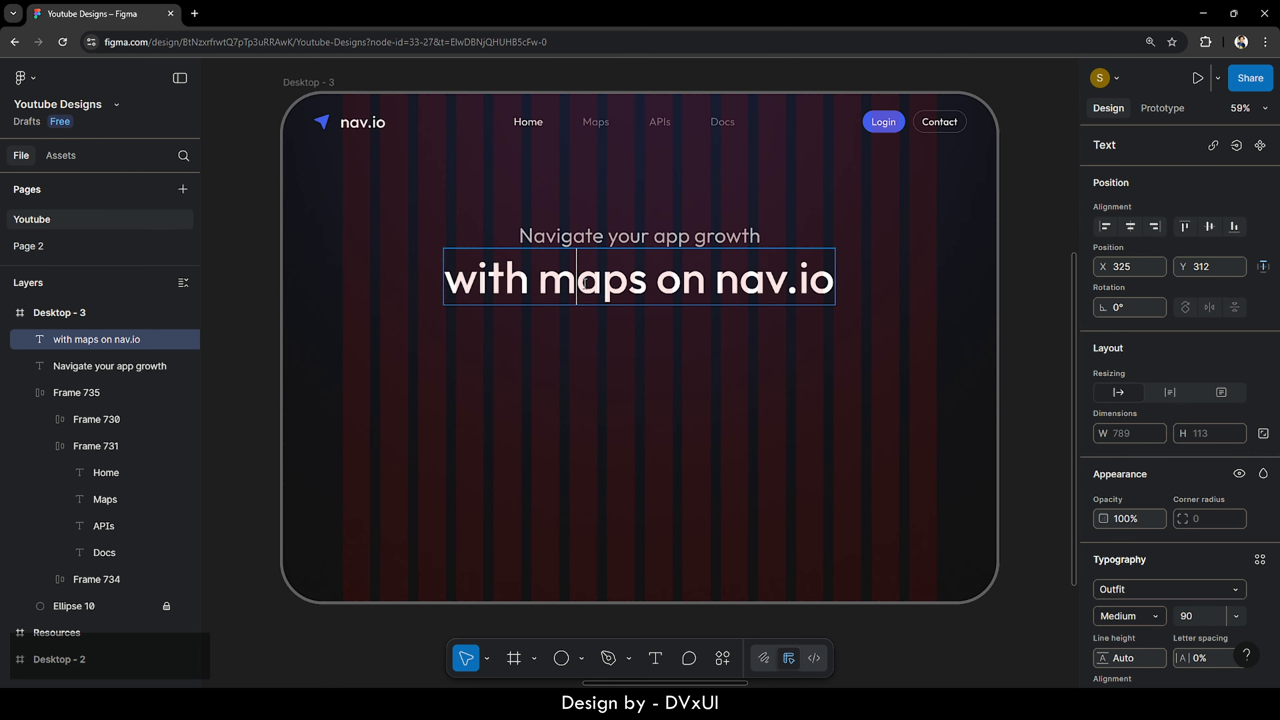
double_click(571, 285)
scroll(1210, 594, down, 5)
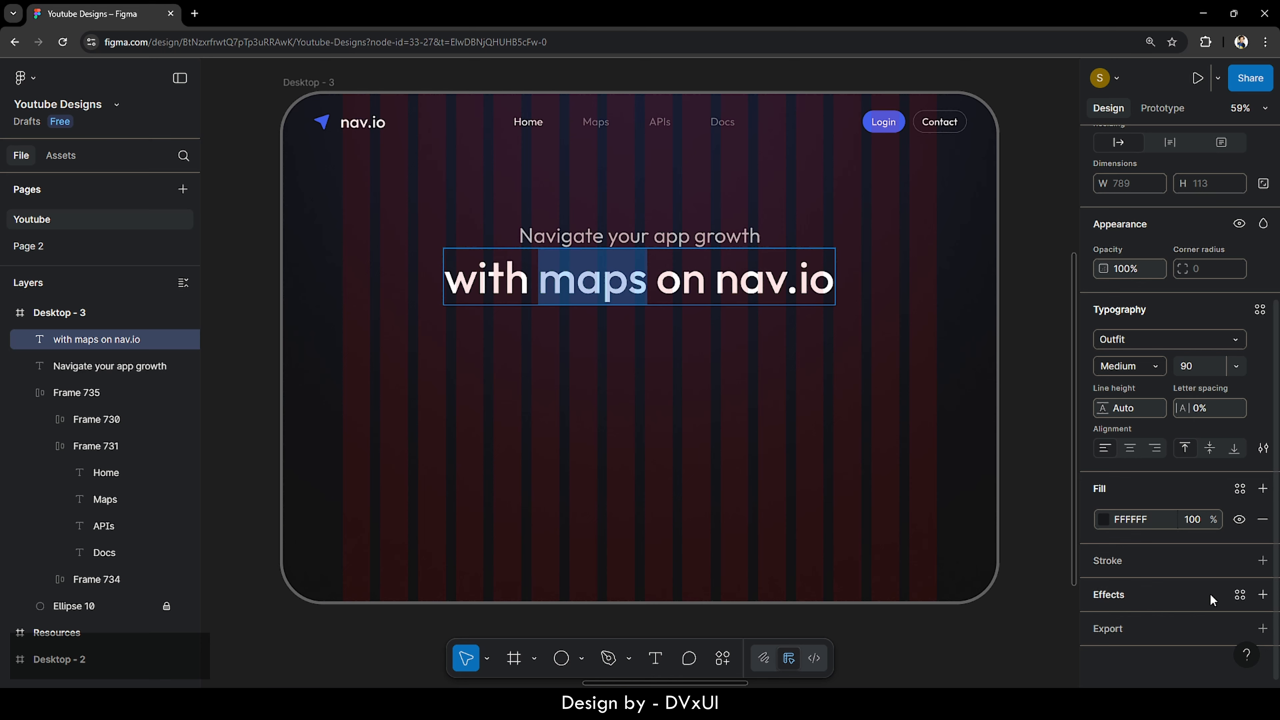
click(1103, 519)
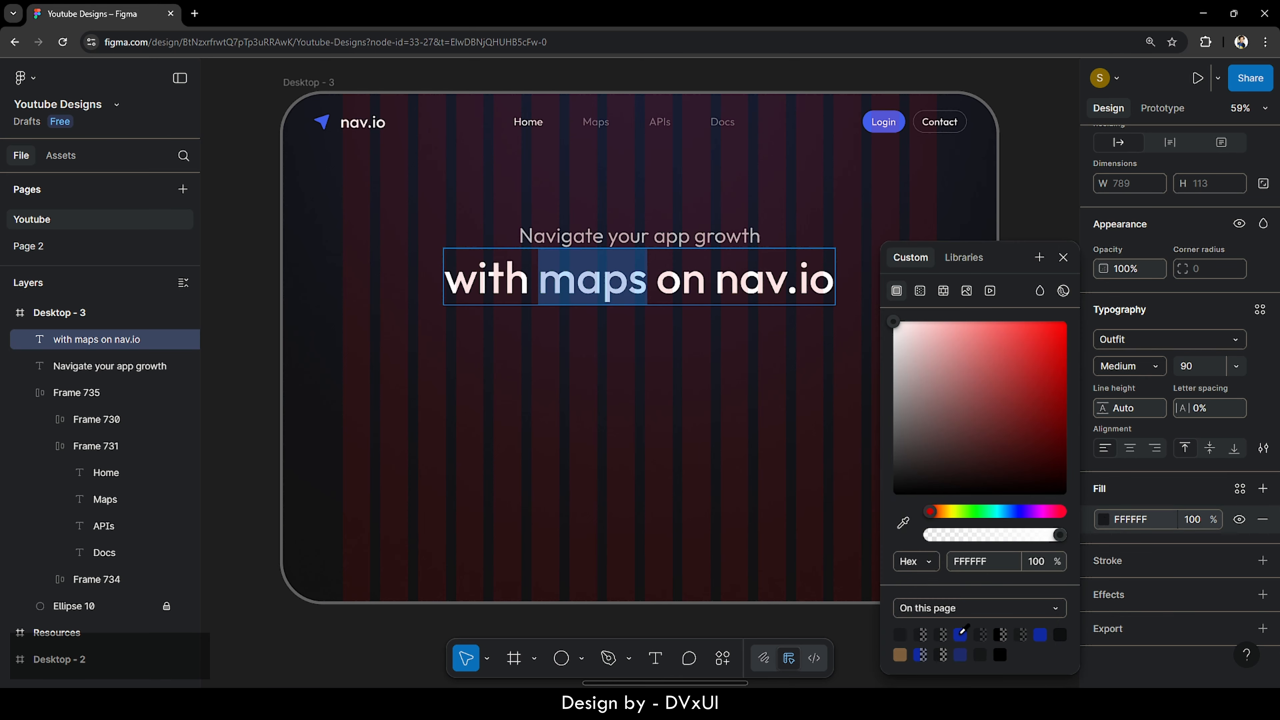
click(960, 634)
key(Escape)
key(Escape)
key(Escape)
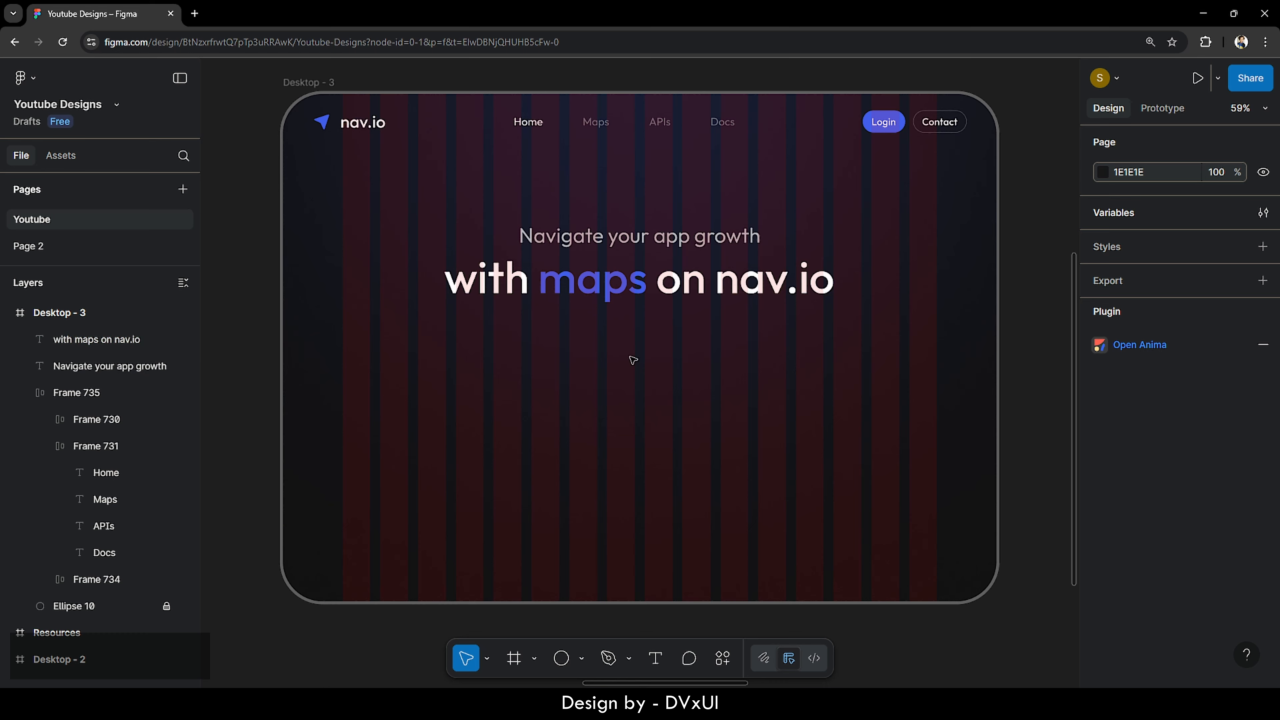
- Nudge both headline lines down together and zoom in on them
drag(460, 222, 572, 364)
key(shift+Down)
key(shift+Down)
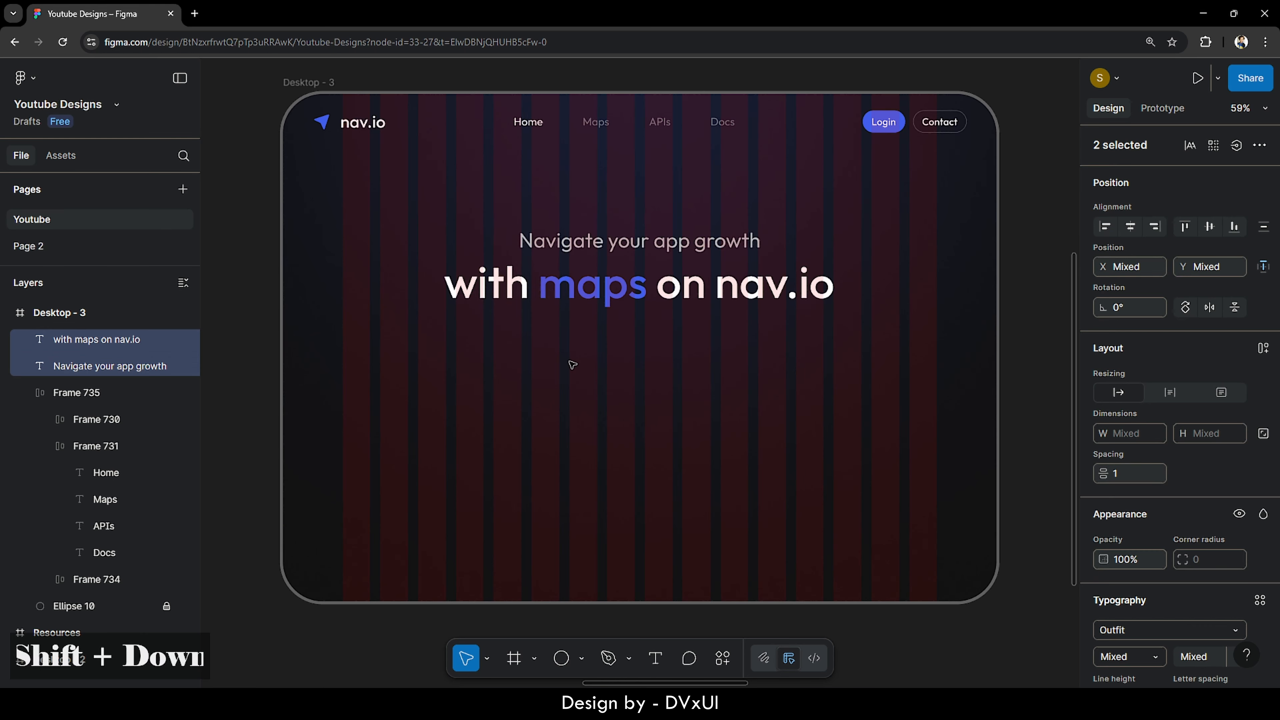
key(shift+Down)
key(shift+Down)
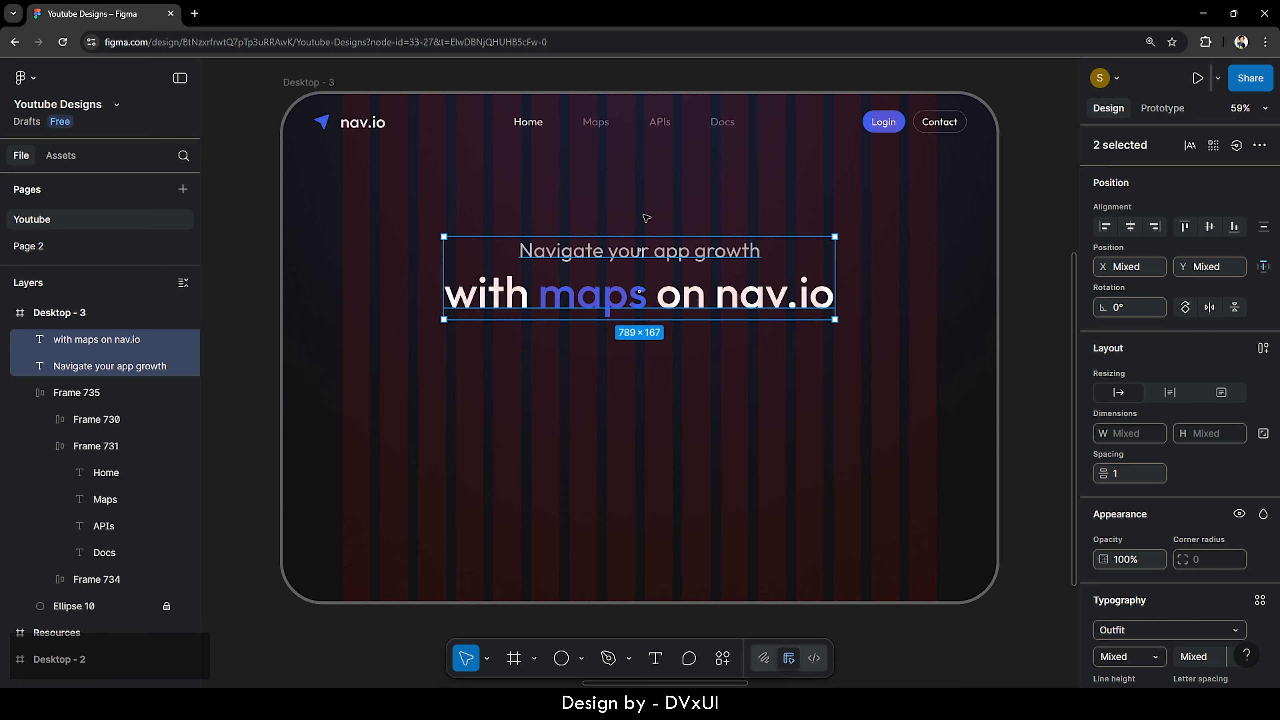
key(shift+2)
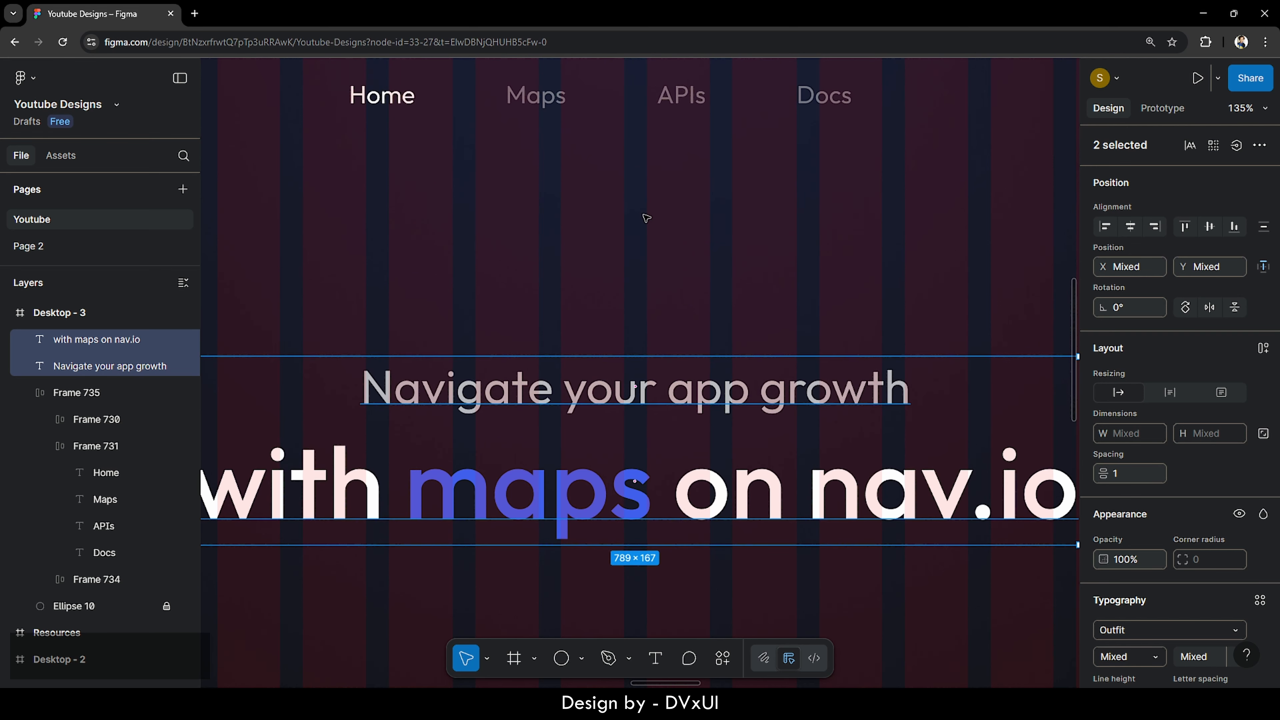
- Add a '4.7+ global rating overall' text above the headline at size 20
key(t)
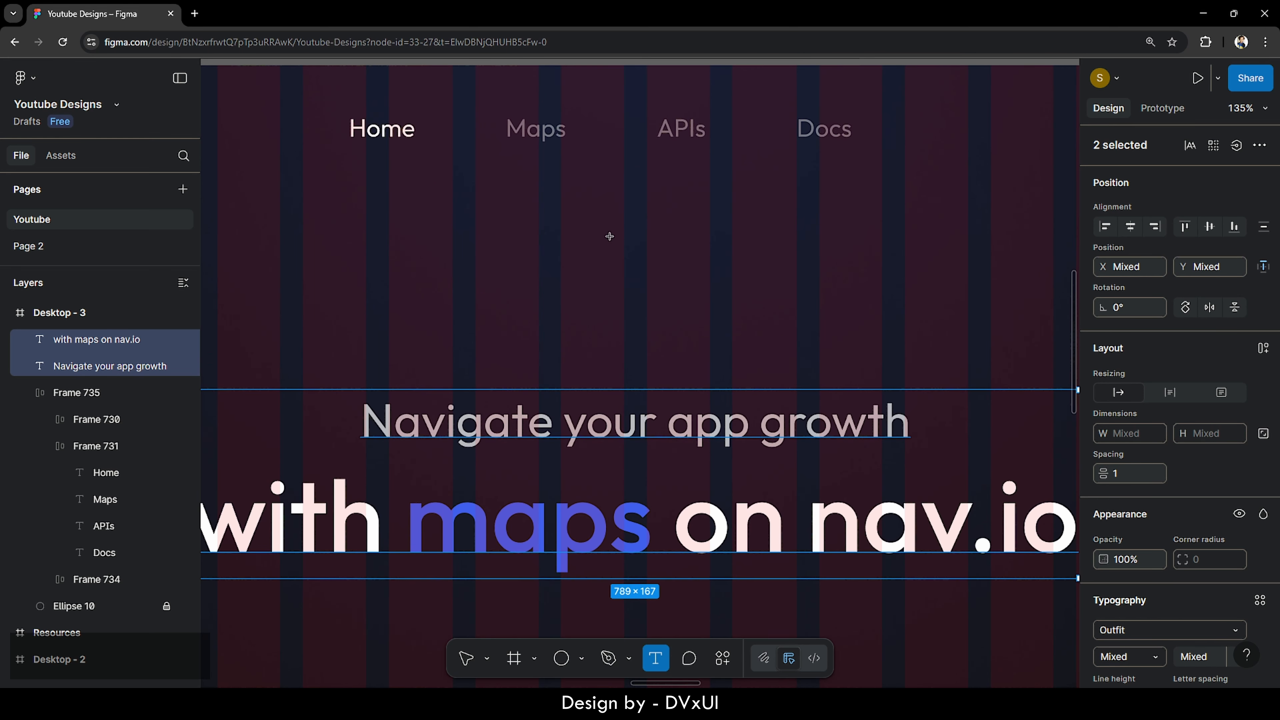
click(550, 294)
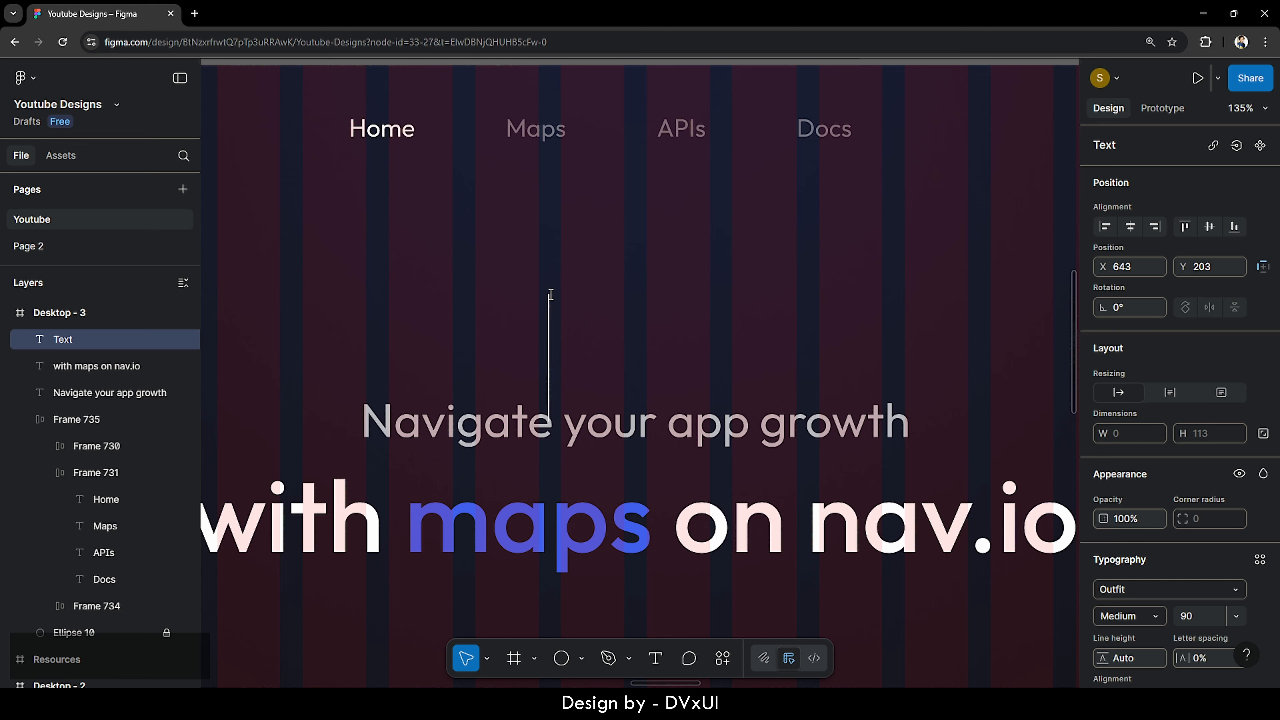
text(4.7)
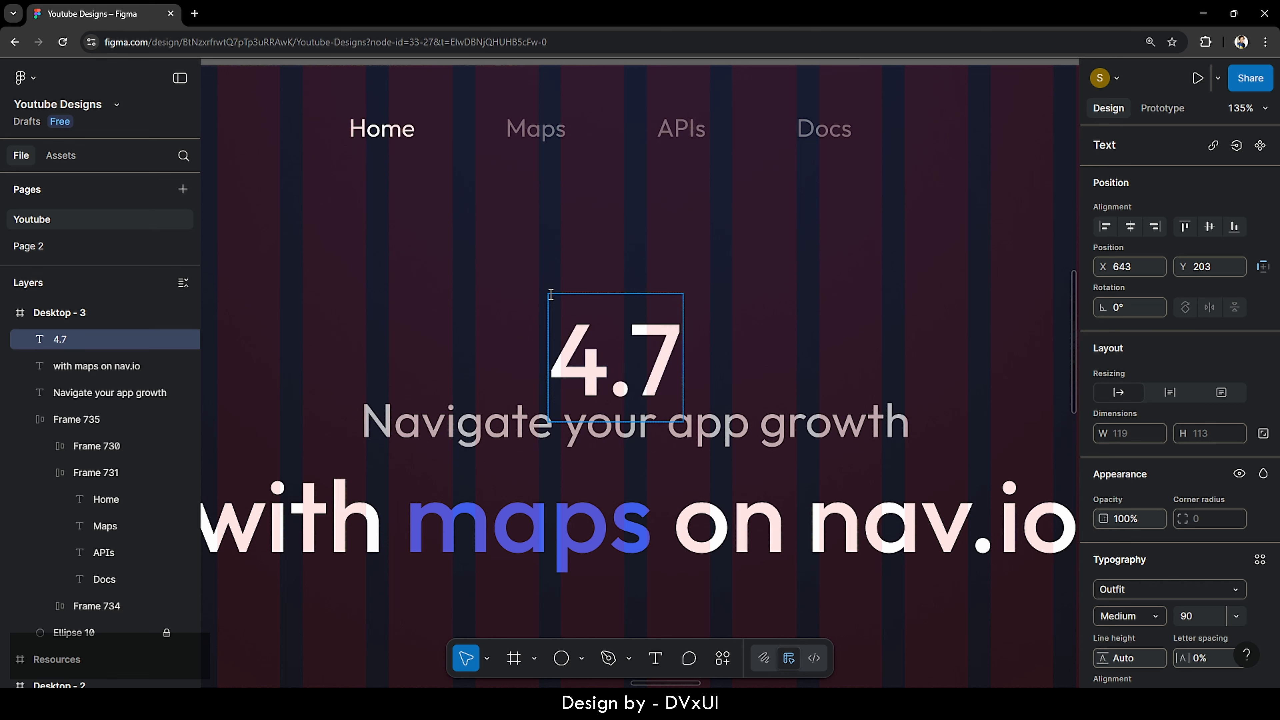
text(+ )
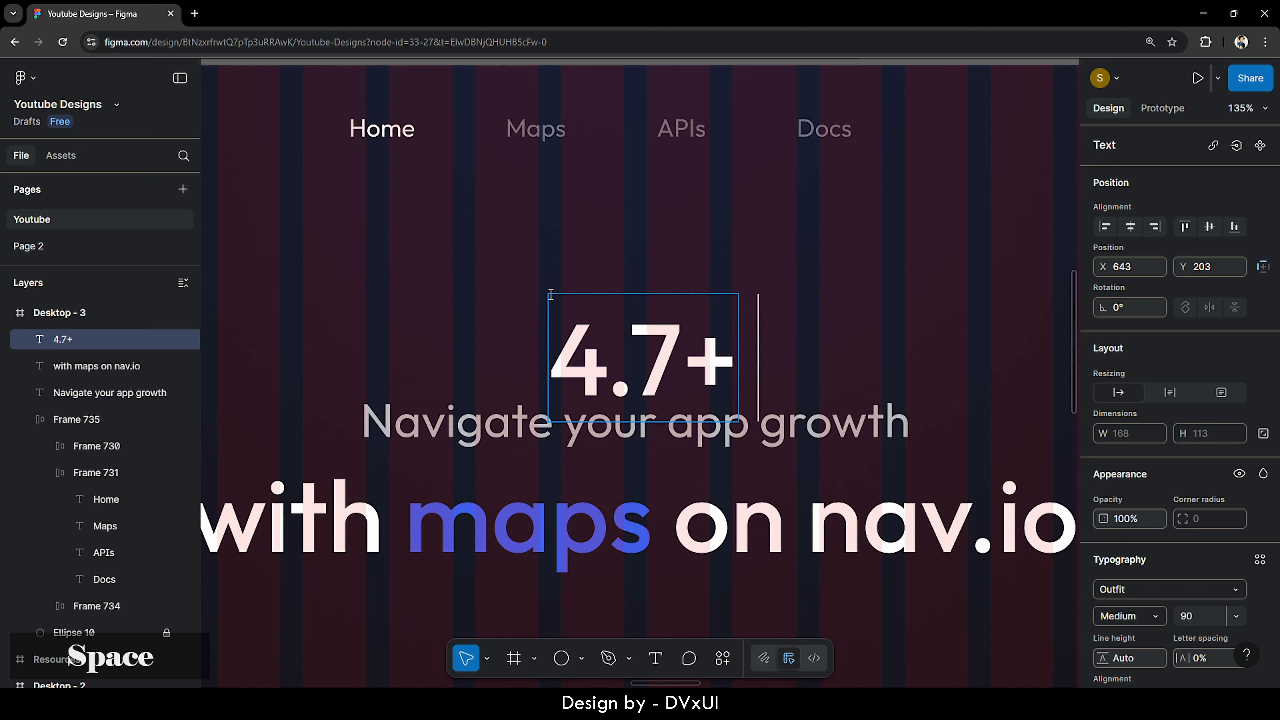
text(global )
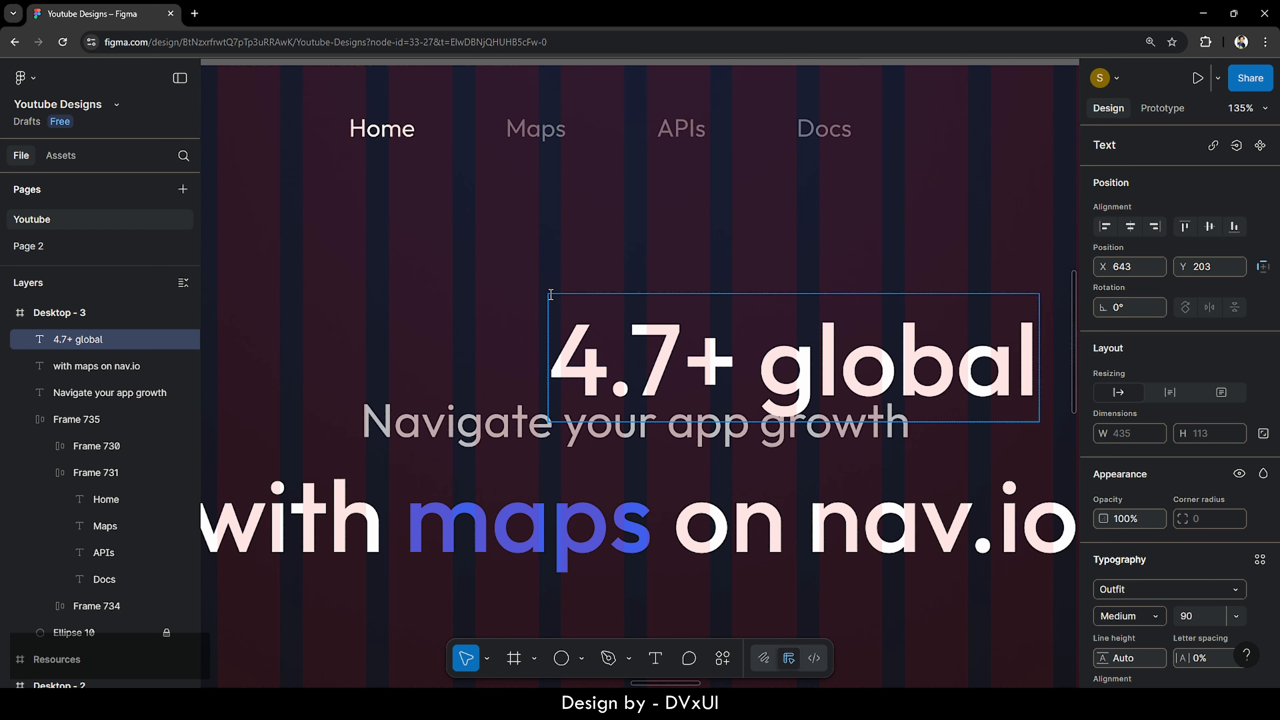
text(ratin)
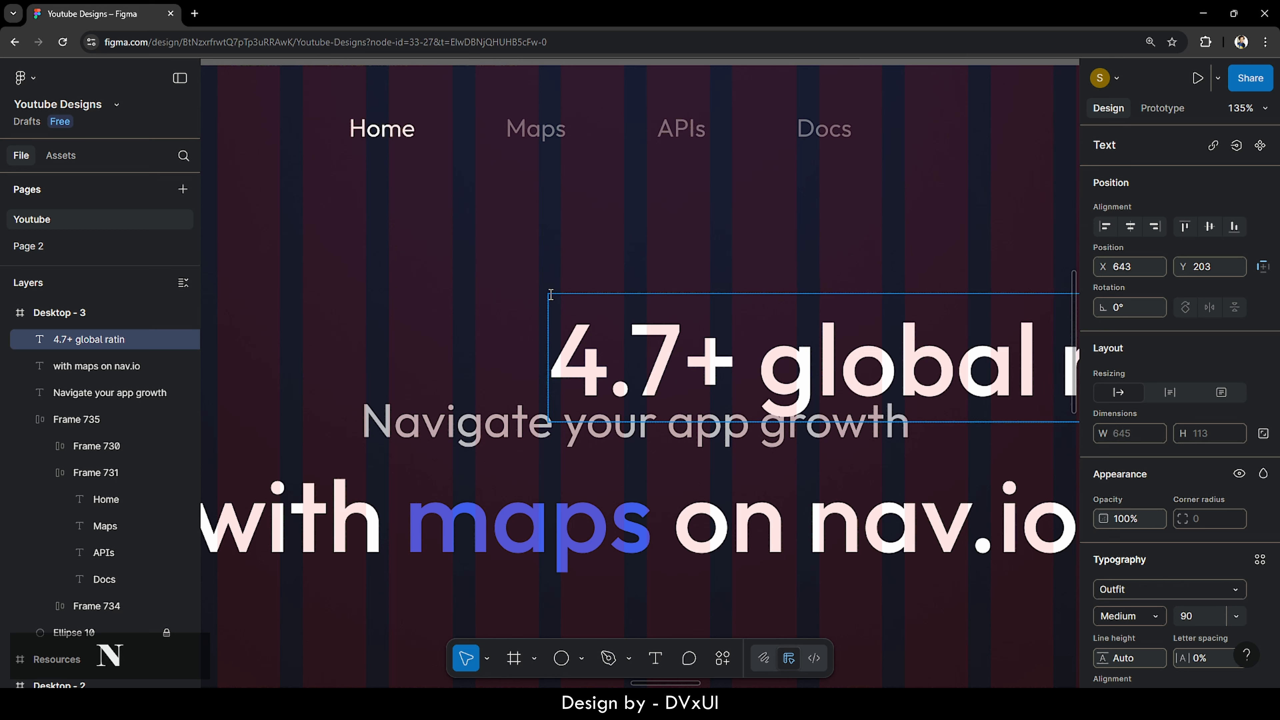
text(g overa;ll)
key(ctrl+a)
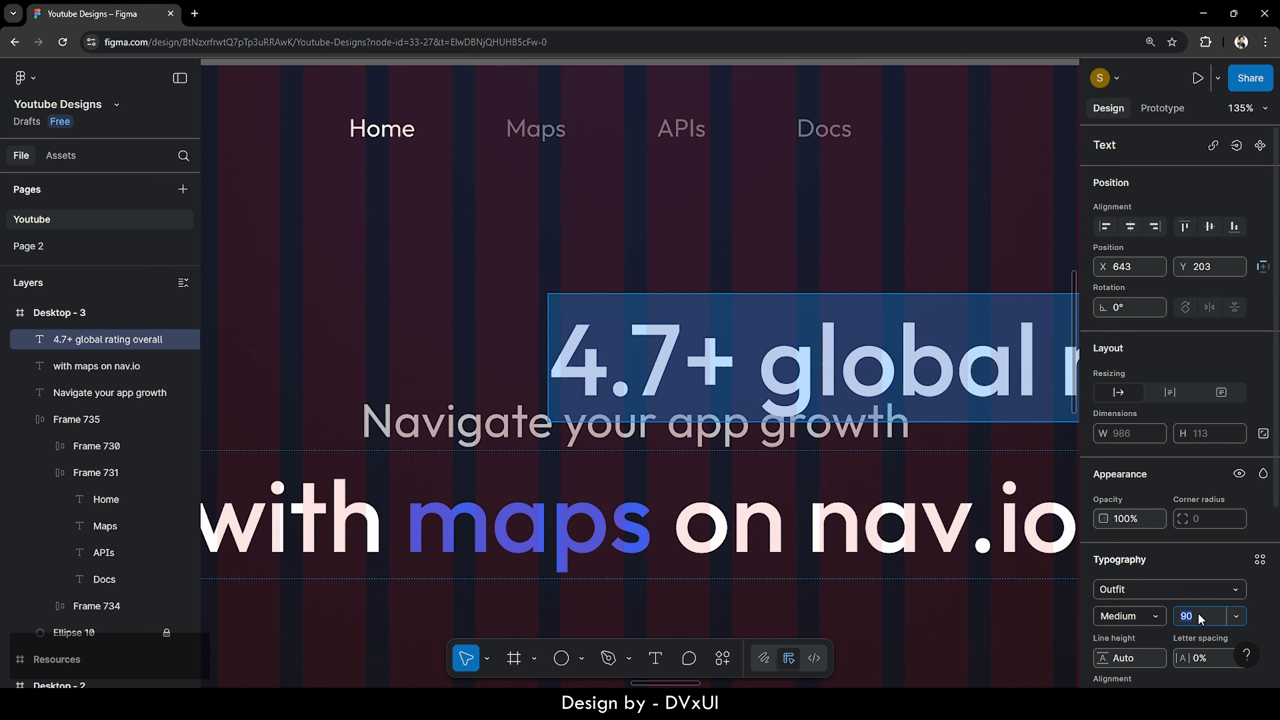
text(20)
key(Return)
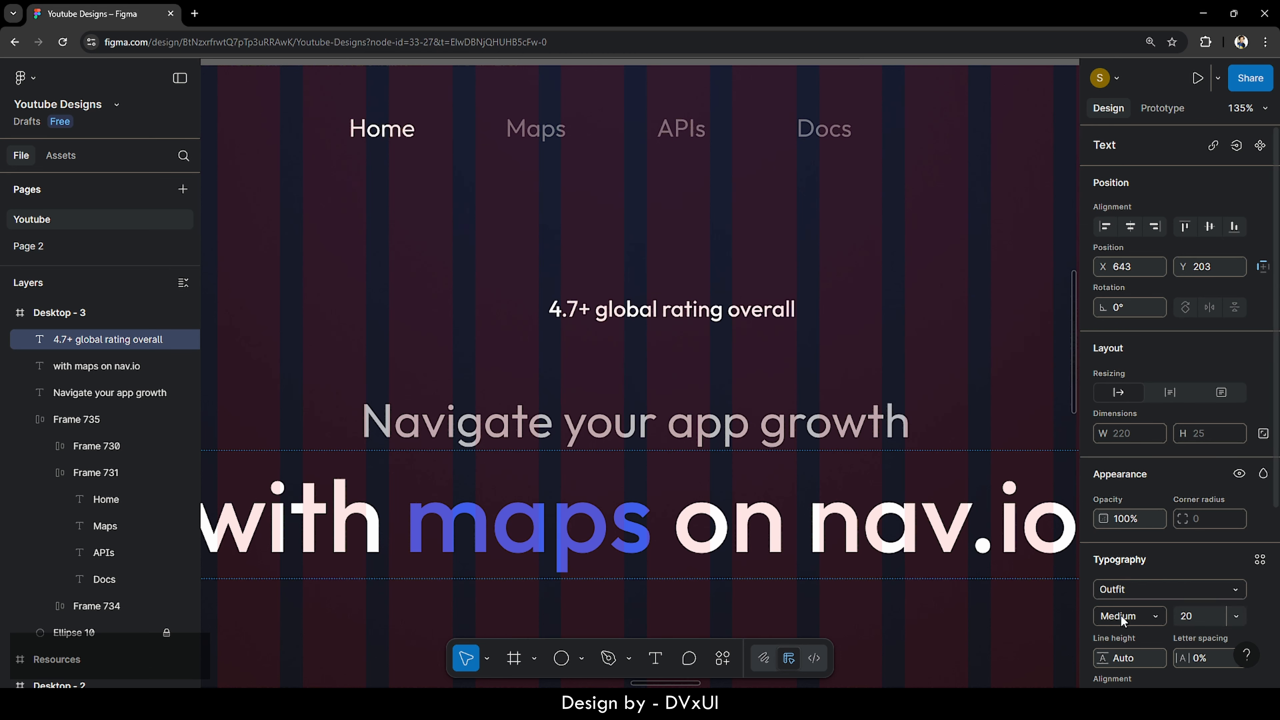
scroll(1129, 618, down, 4)
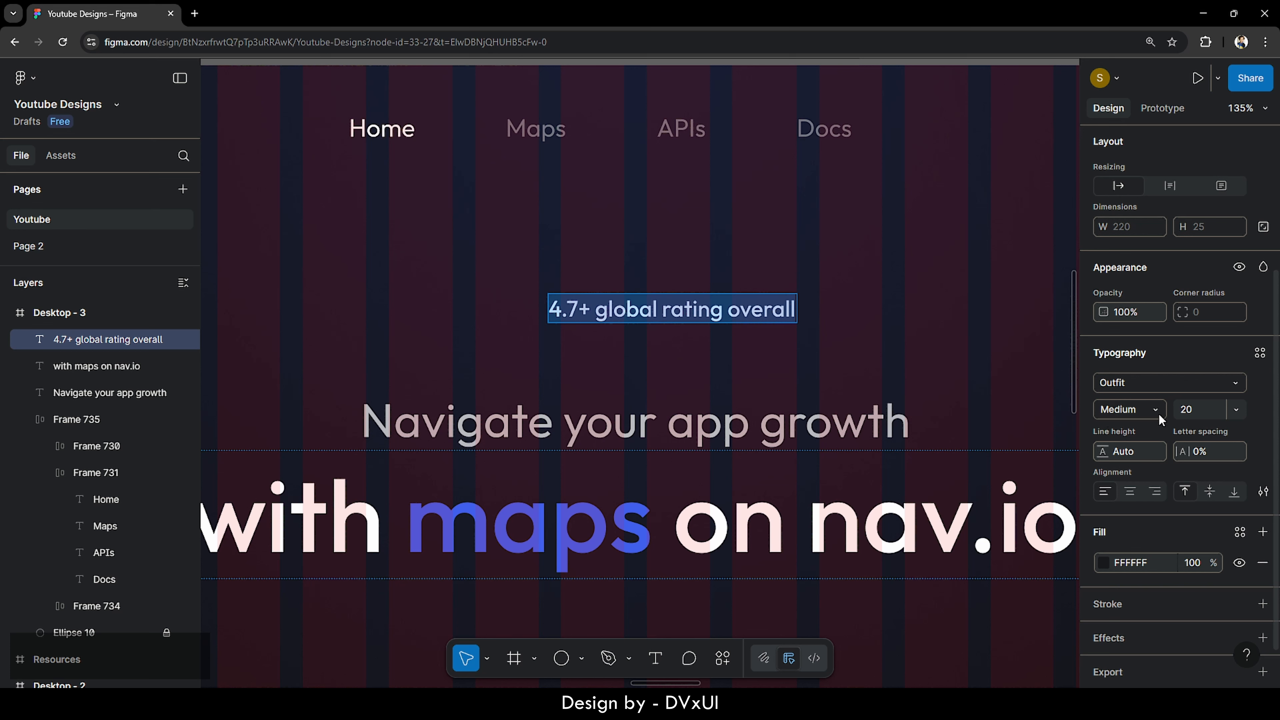
key(Escape)
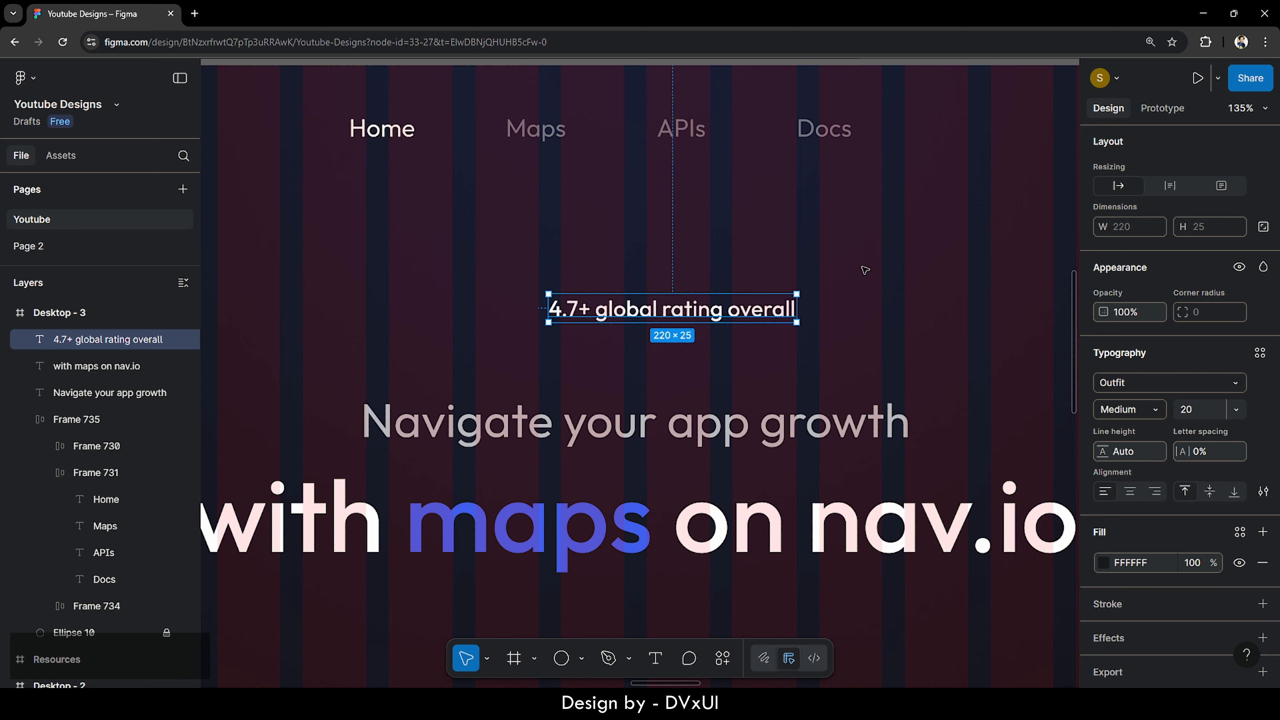
- Insert a star emoji at the start of the rating text
key(Return)
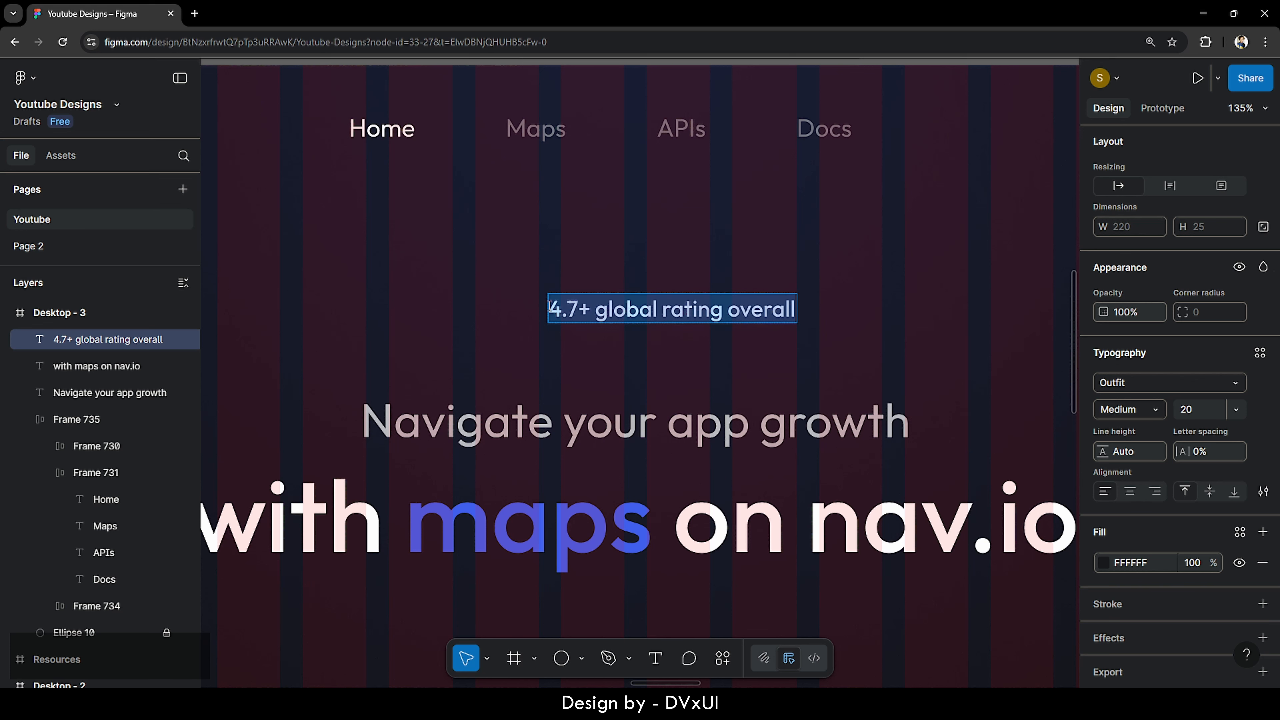
click(553, 306)
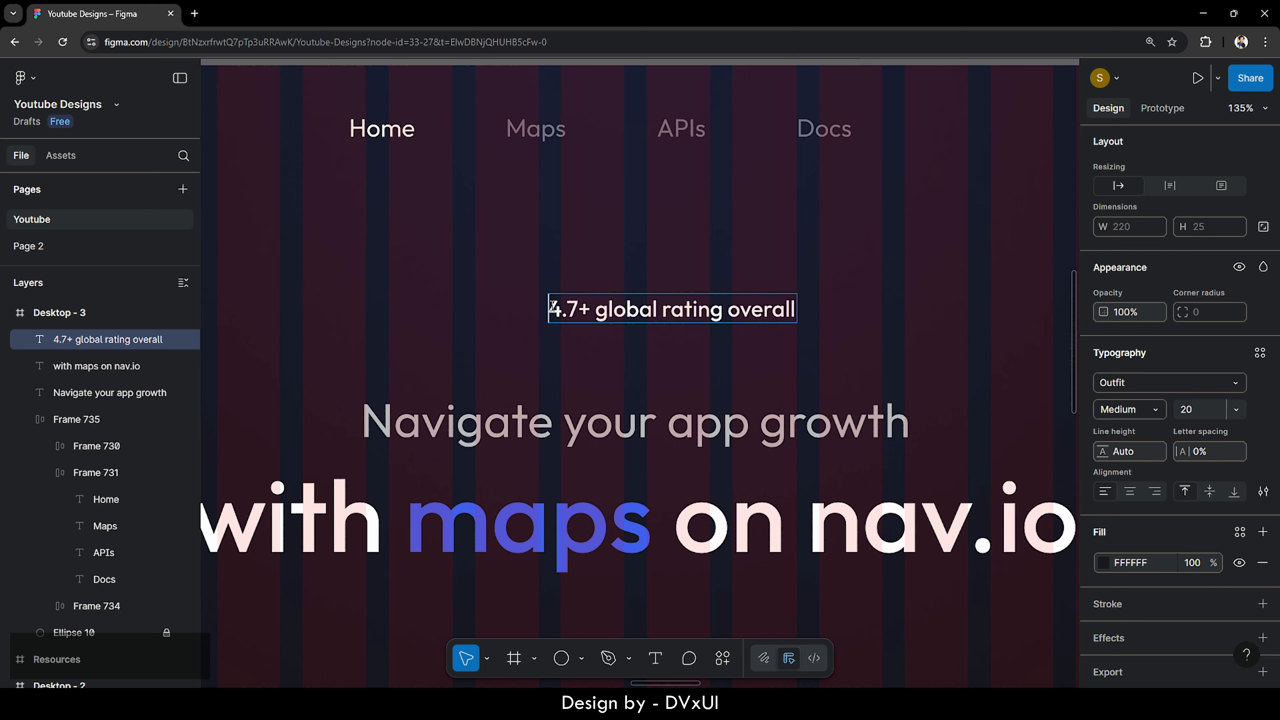
key(super+period)
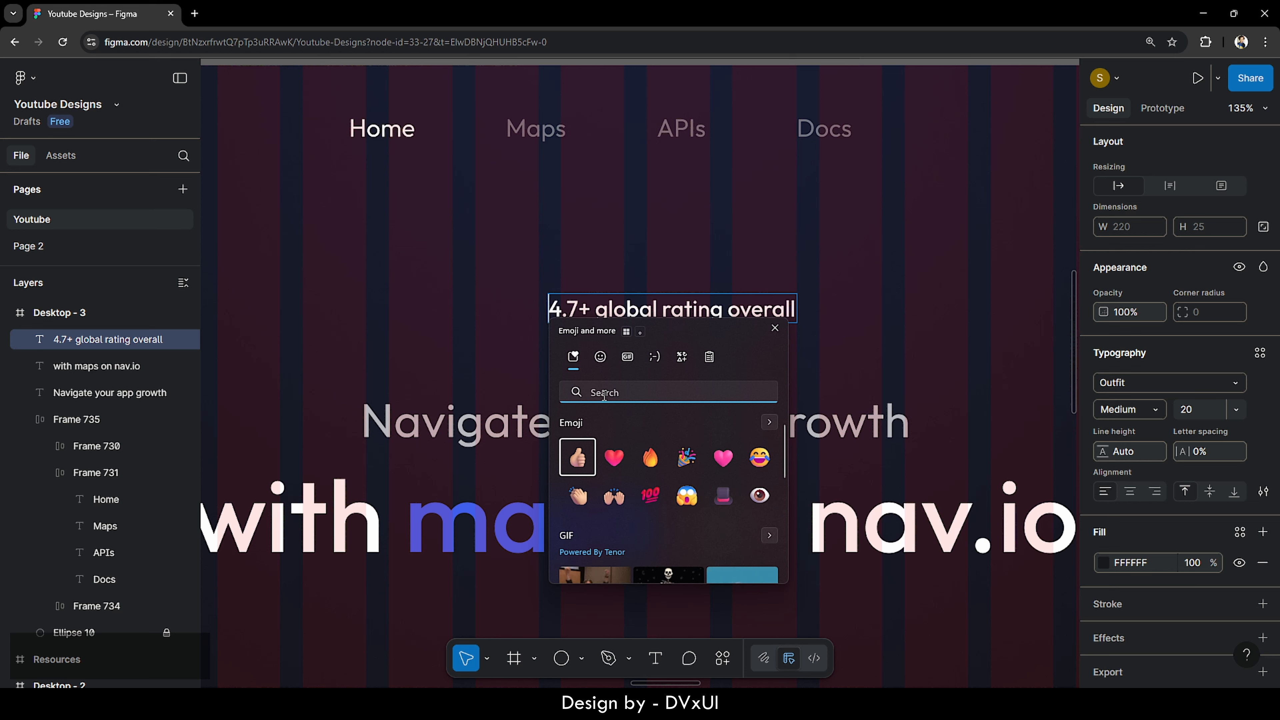
text(star)
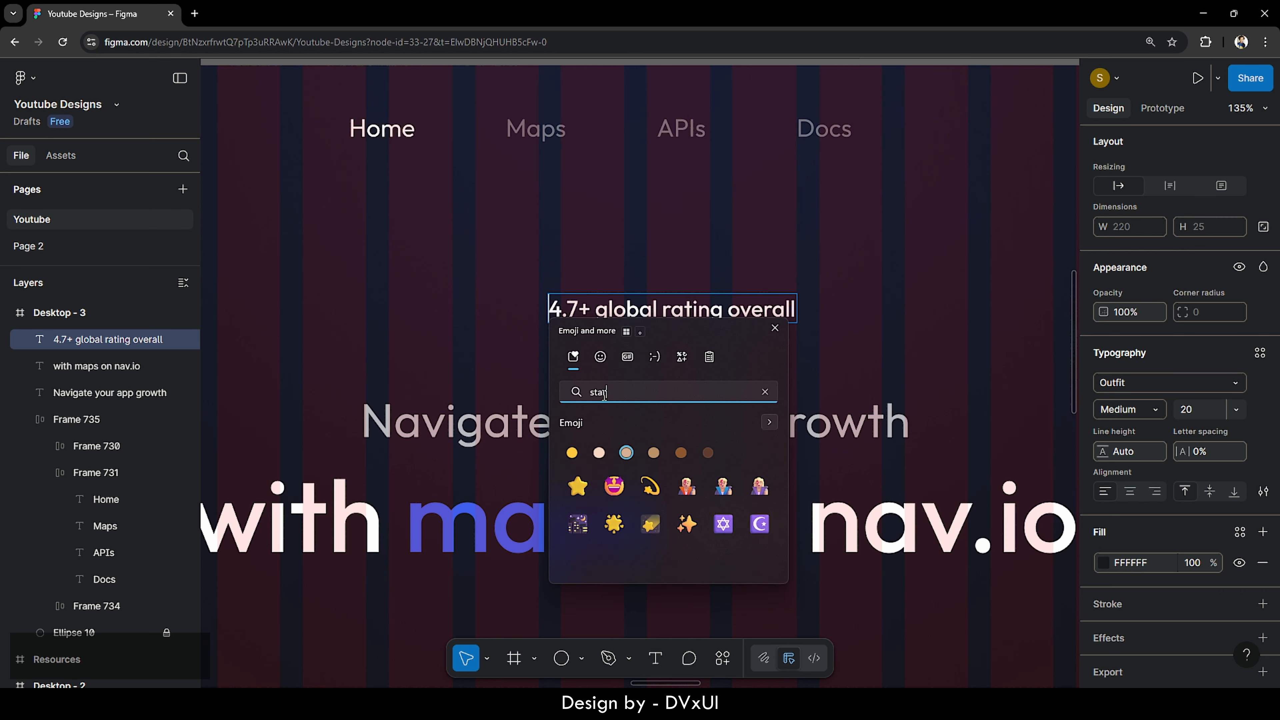
click(577, 485)
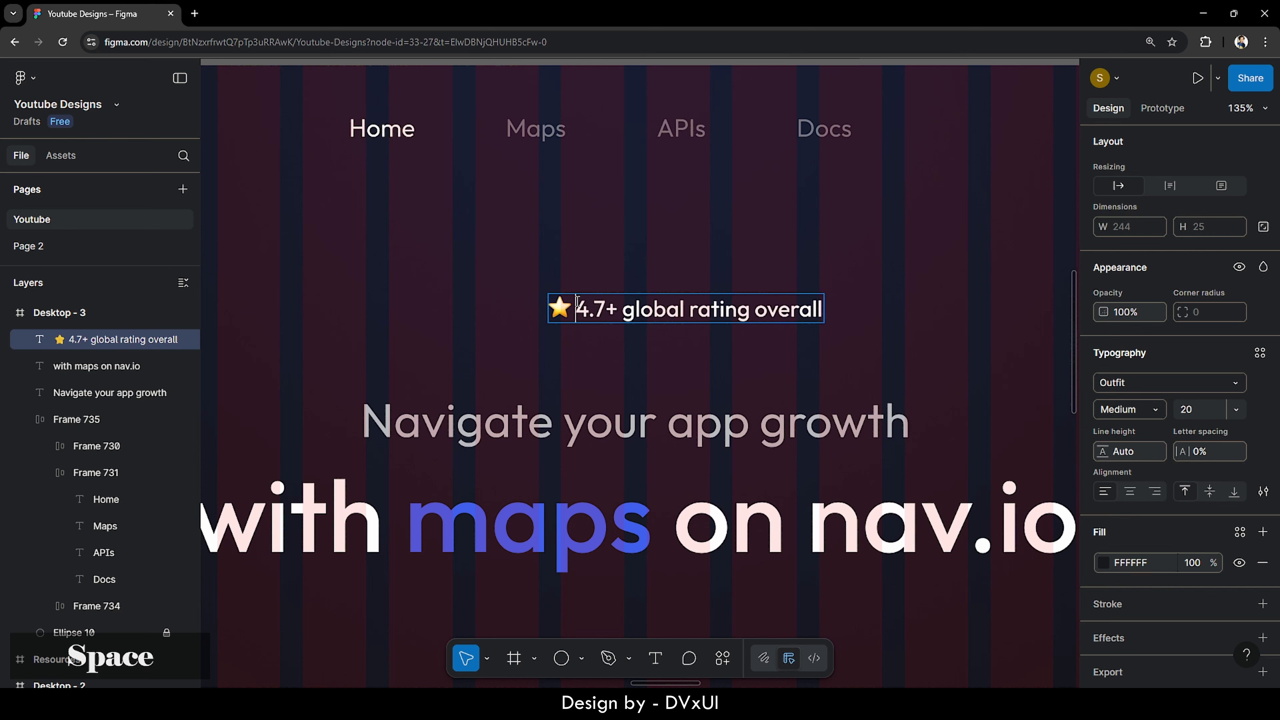
key(Escape)
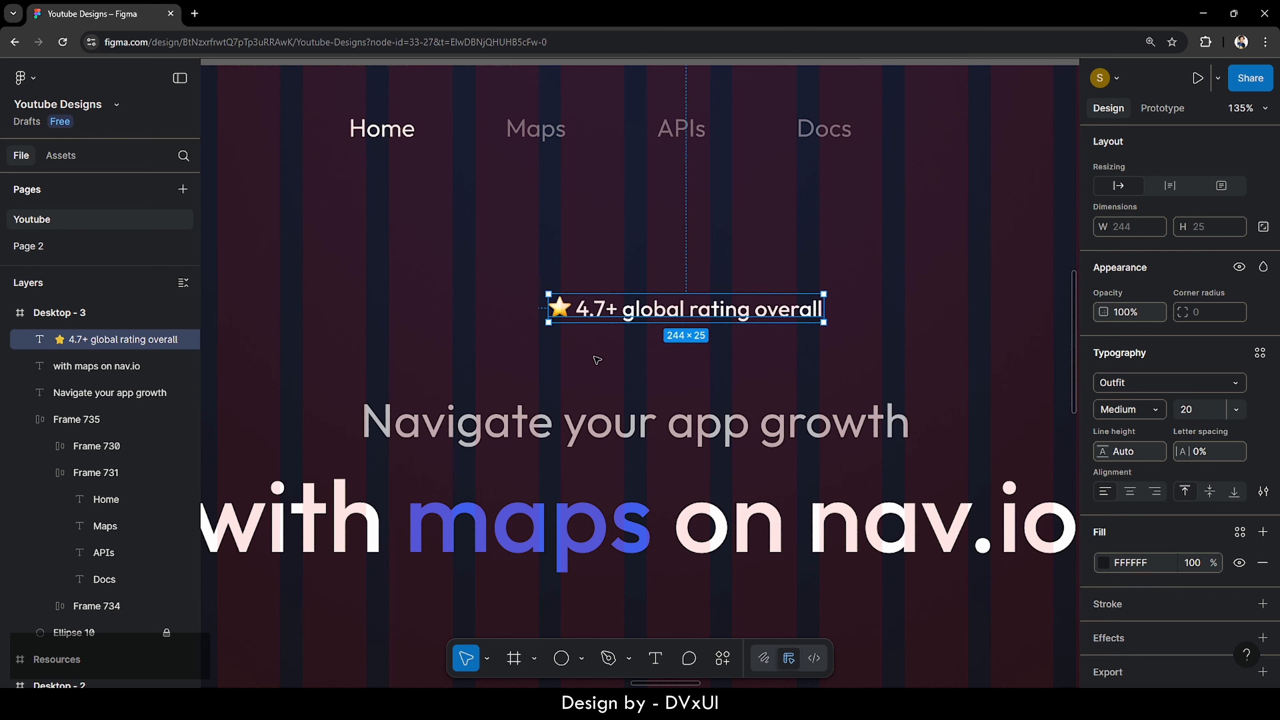
- Wrap the rating text in an auto layout frame with padding 12 horizontal, 8 vertical
right_click(647, 312)
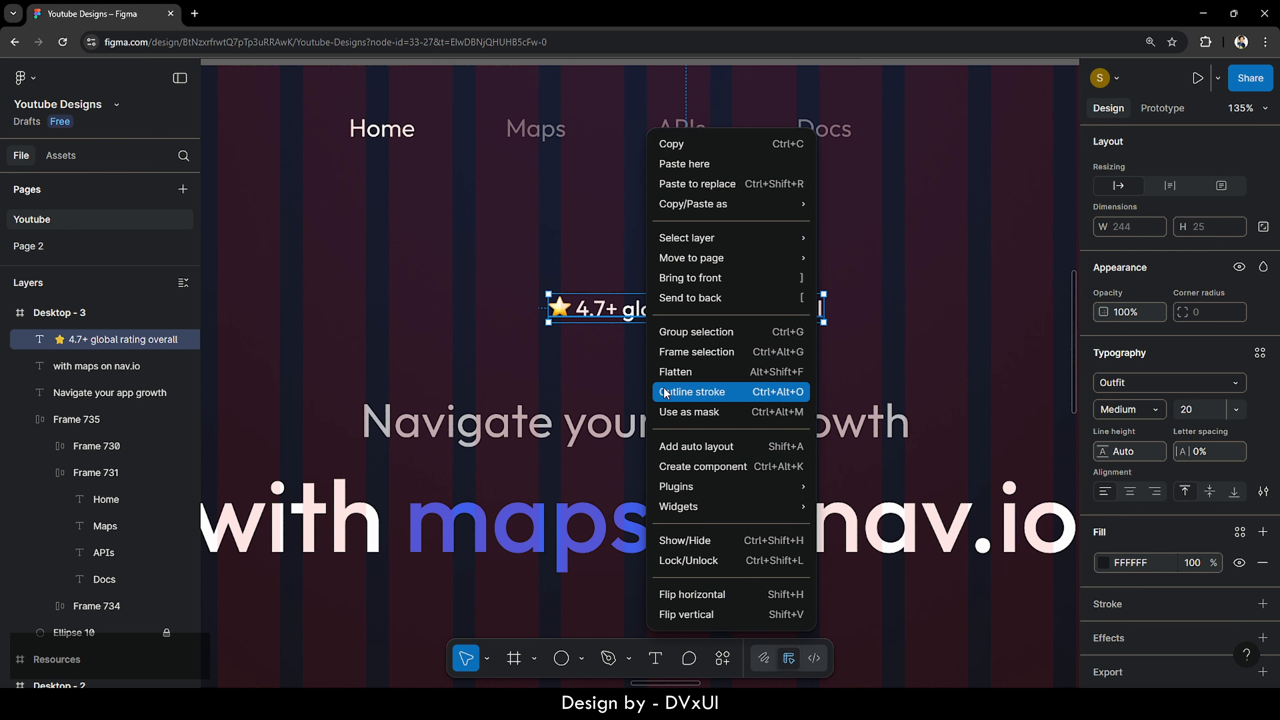
click(669, 450)
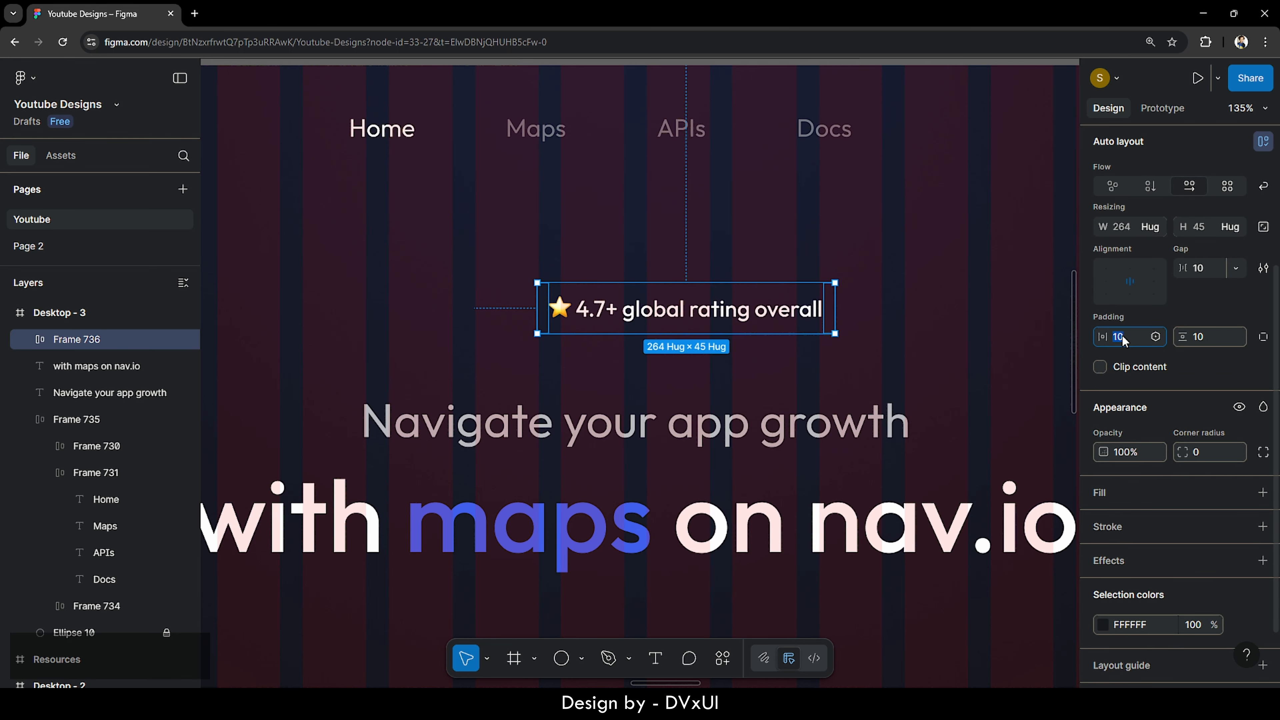
text(12)
key(Return)
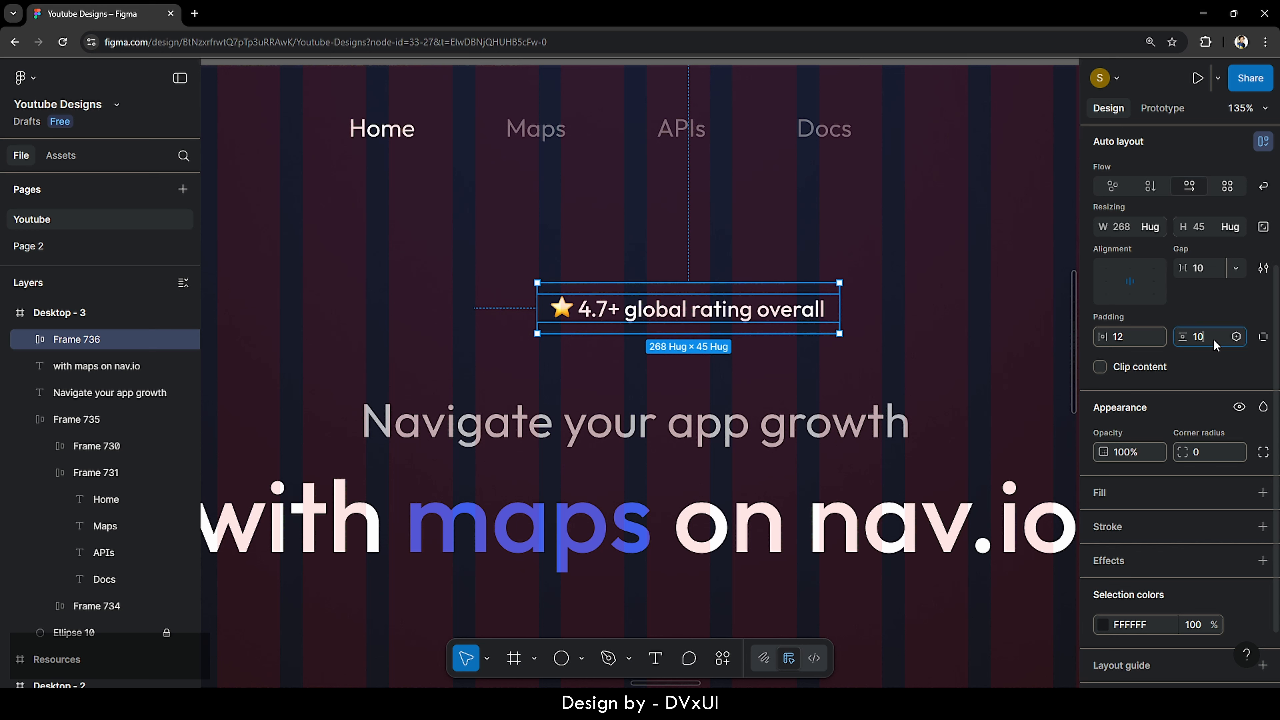
key(BackSpace)
text(8)
key(Return)
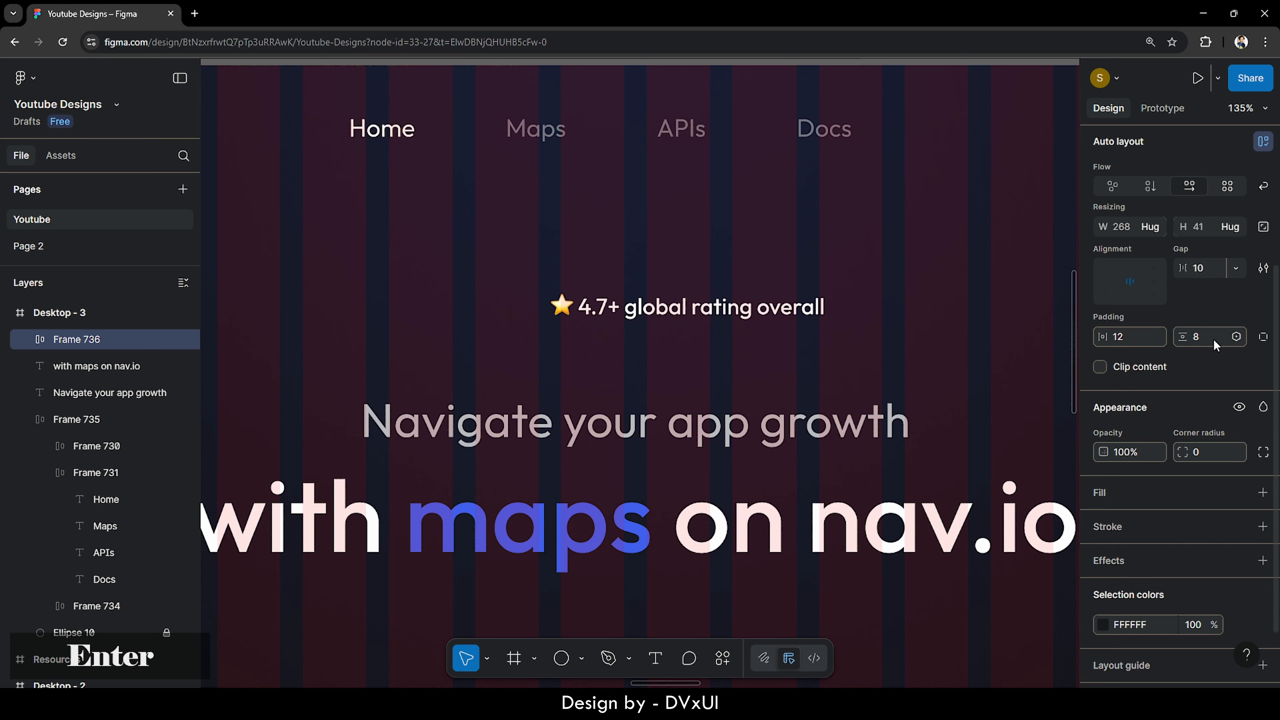
- Give the badge frame a white (ffffff) stroke at 30% opacity
scroll(1125, 484, down, 2)
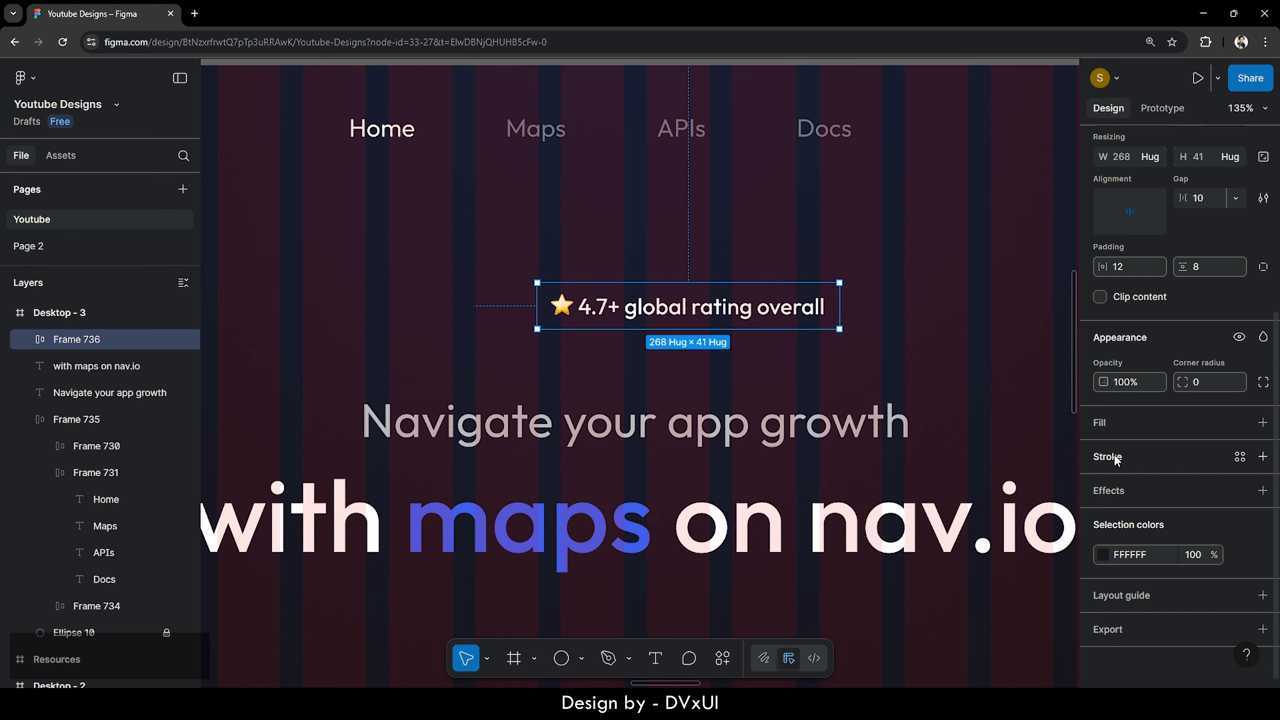
click(1111, 459)
click(1133, 486)
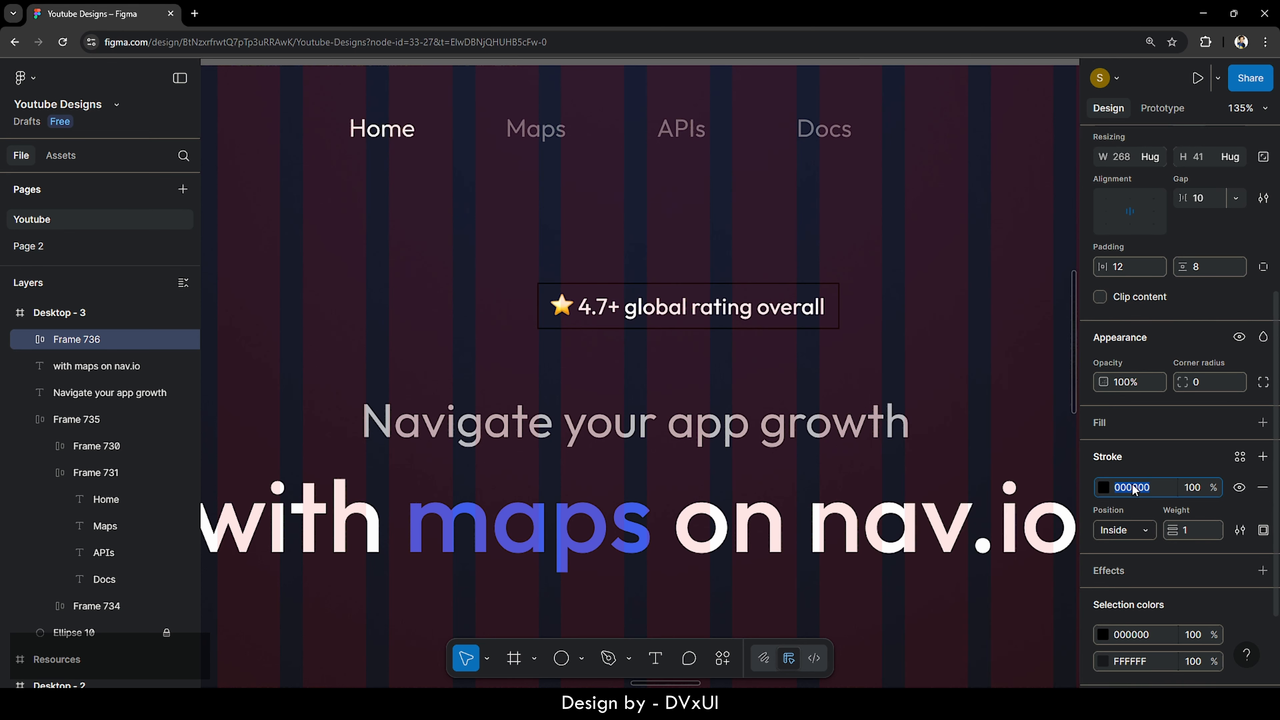
text(ffffff)
key(Return)
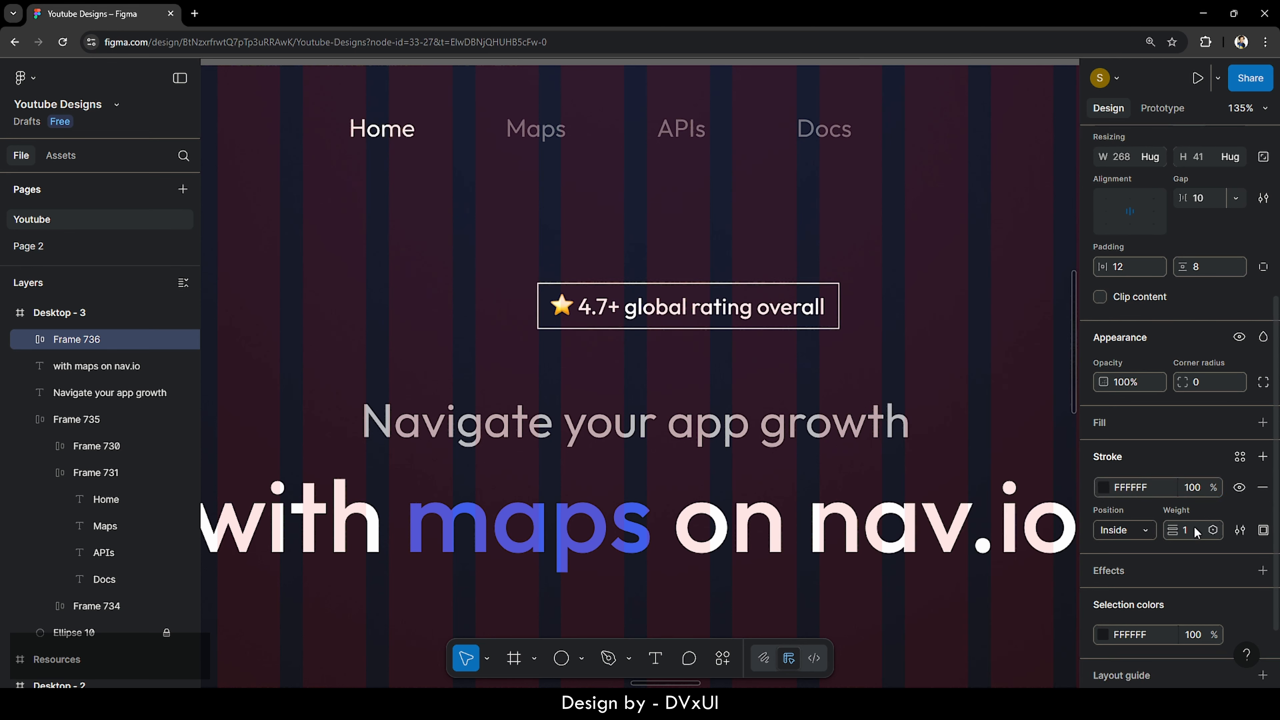
click(1192, 488)
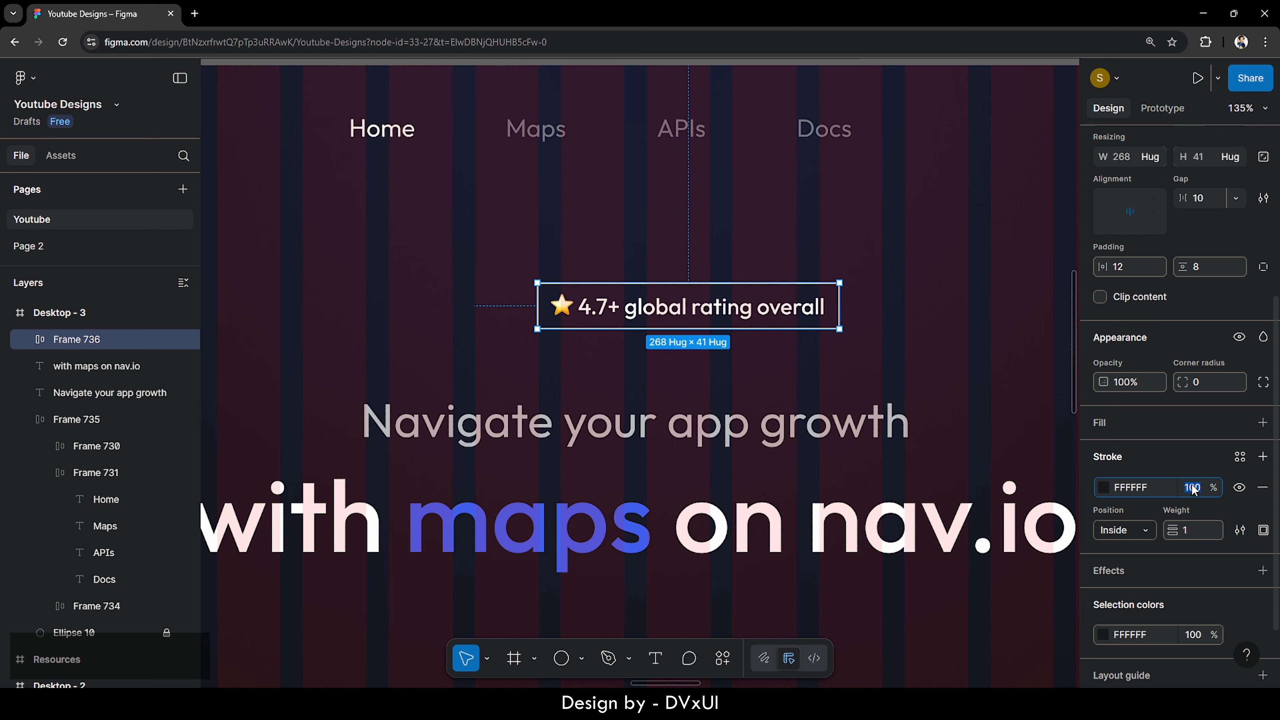
text(30)
key(Return)
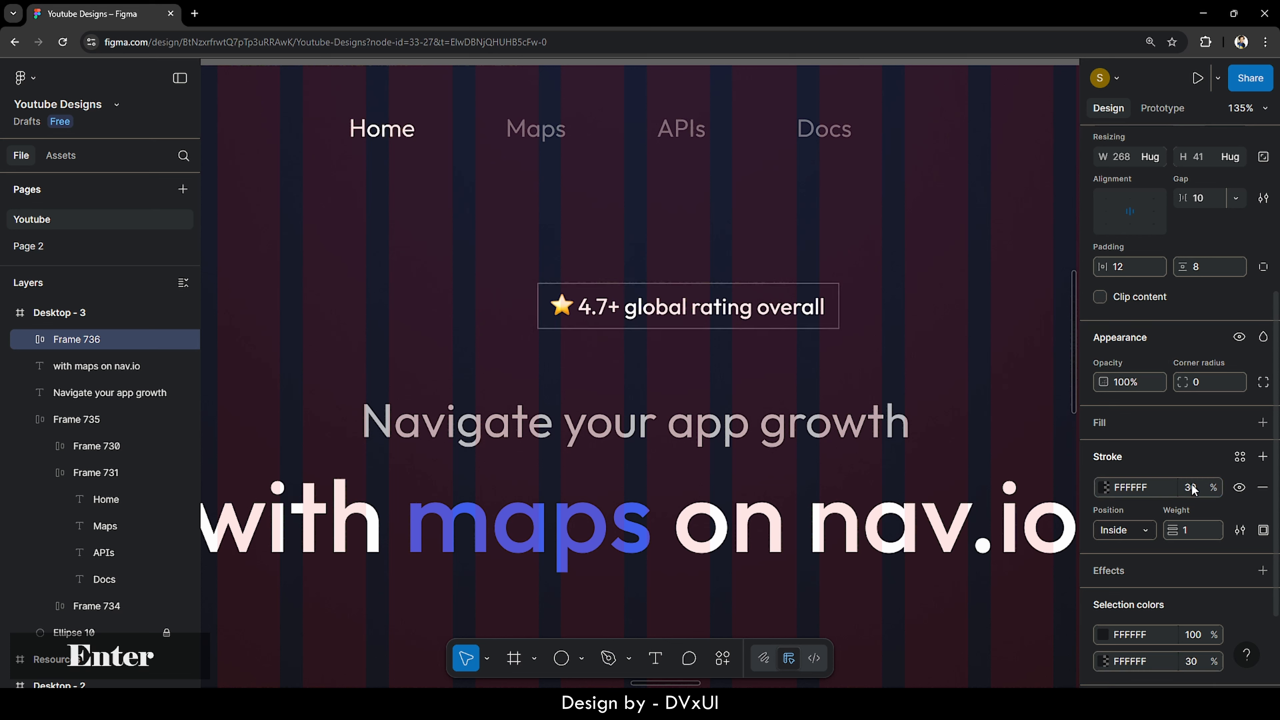
click(886, 307)
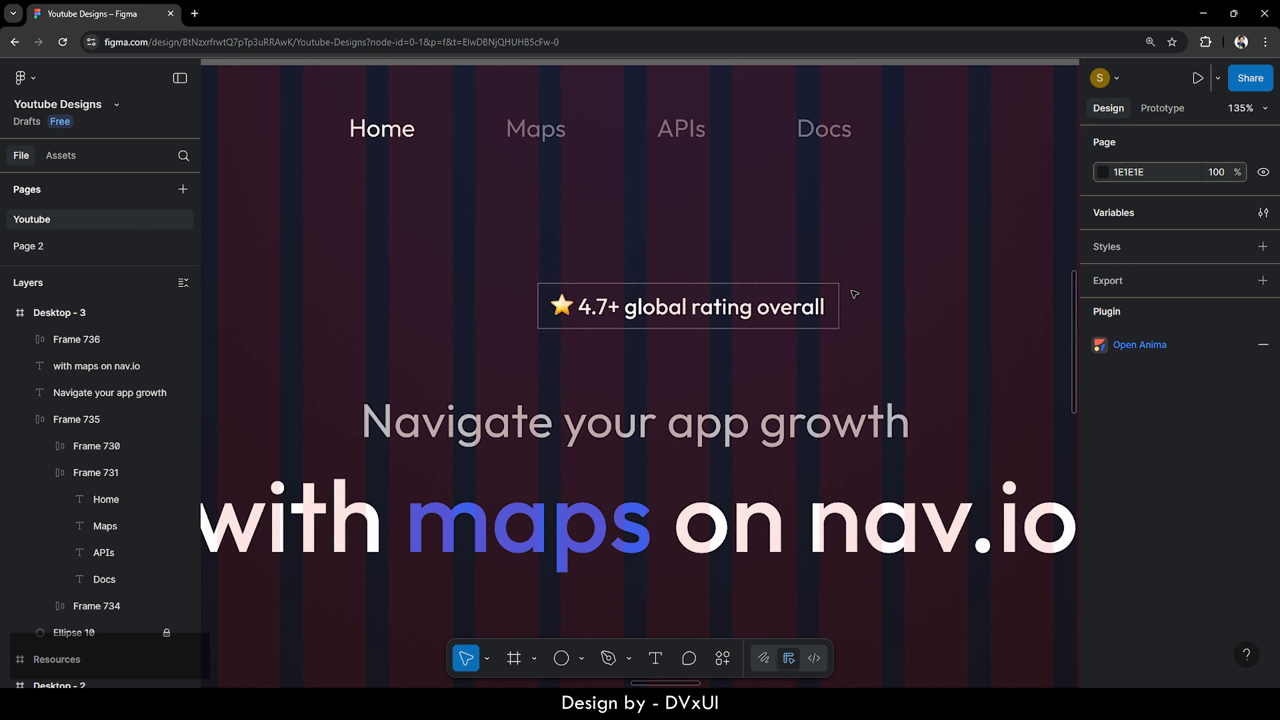
- Round the badge into a pill, centre it horizontally, and nudge it slightly down
scroll(608, 371, down, 5)
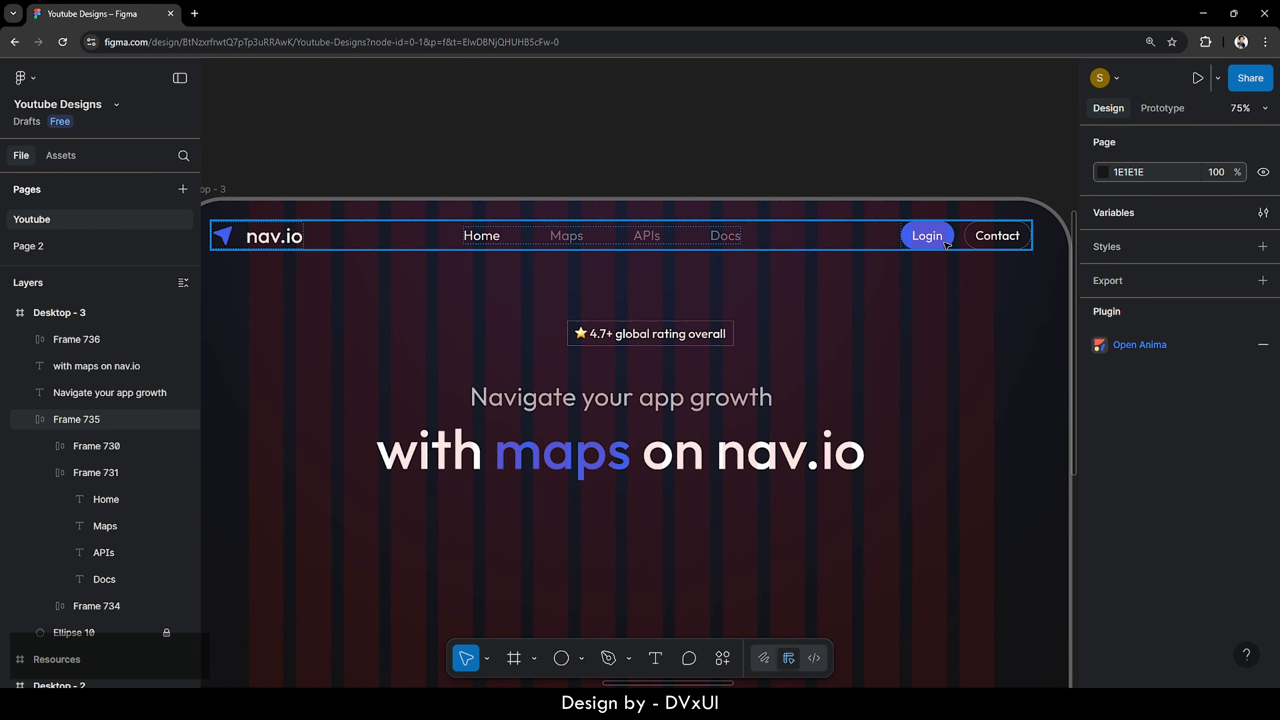
click(677, 337)
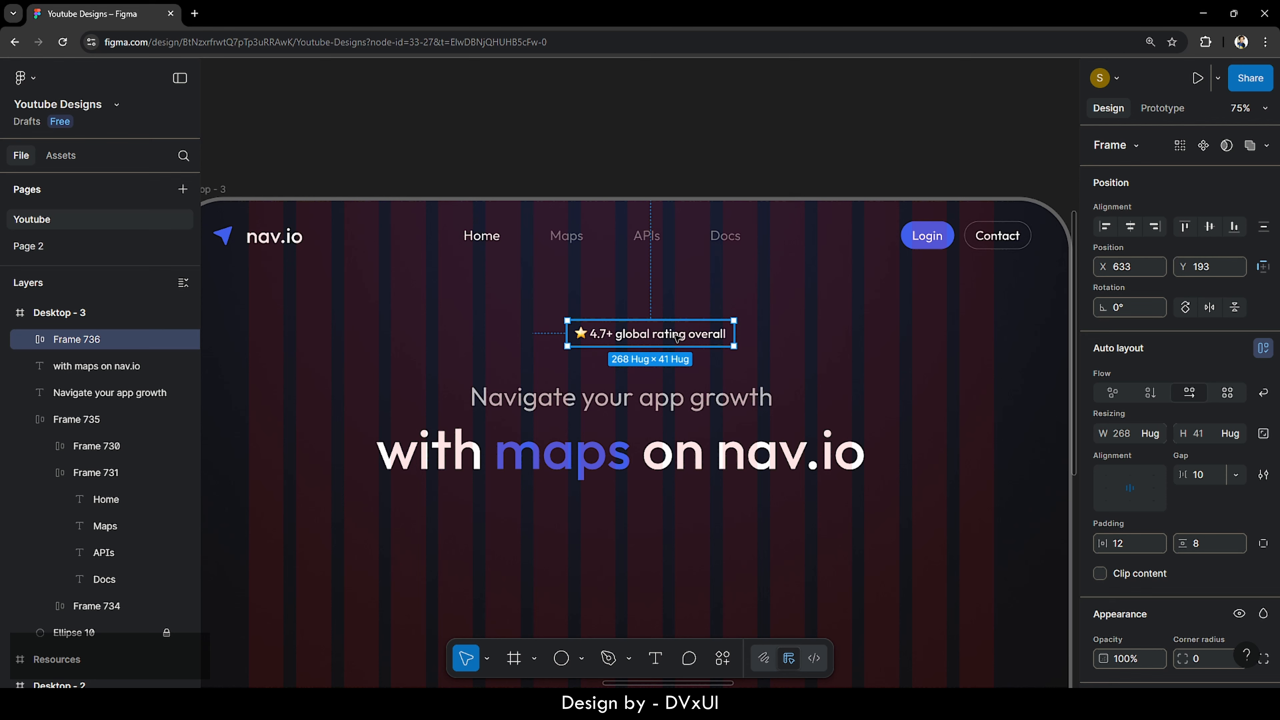
scroll(1146, 538, down, 4)
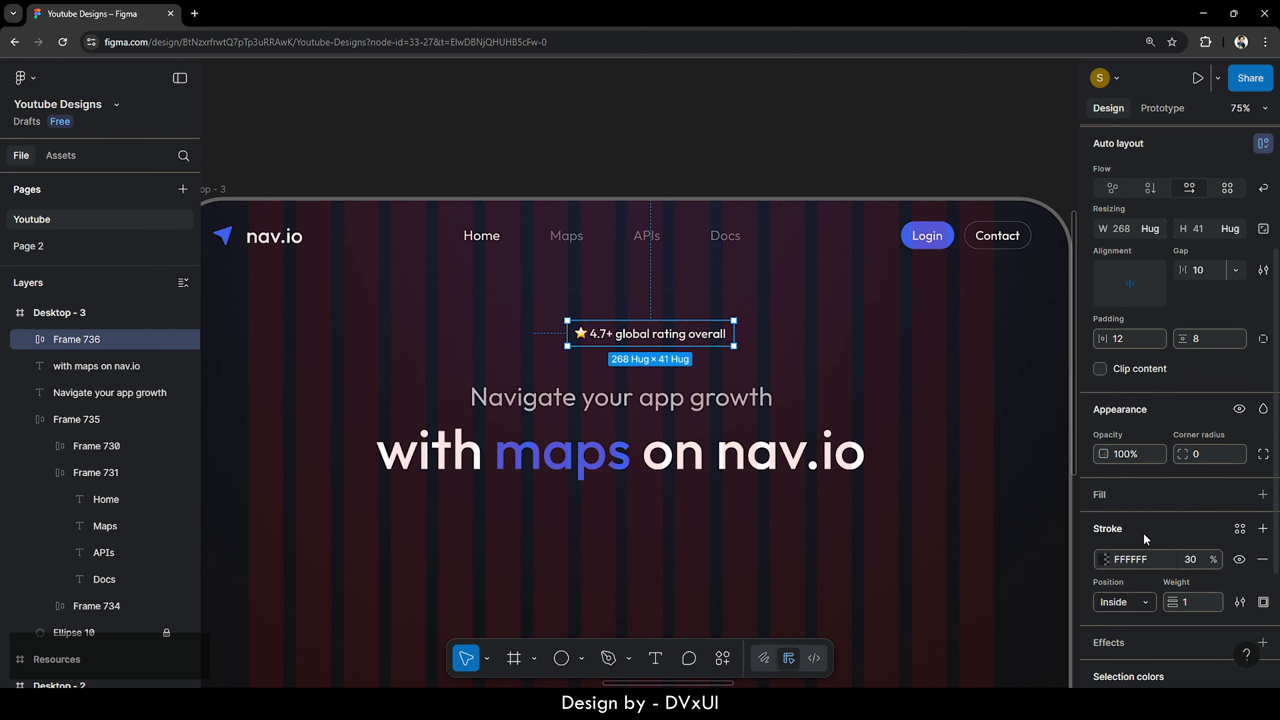
key(shift+Up)
key(shift+Up)
key(shift+Up)
key(shift+Up)
key(shift+Up)
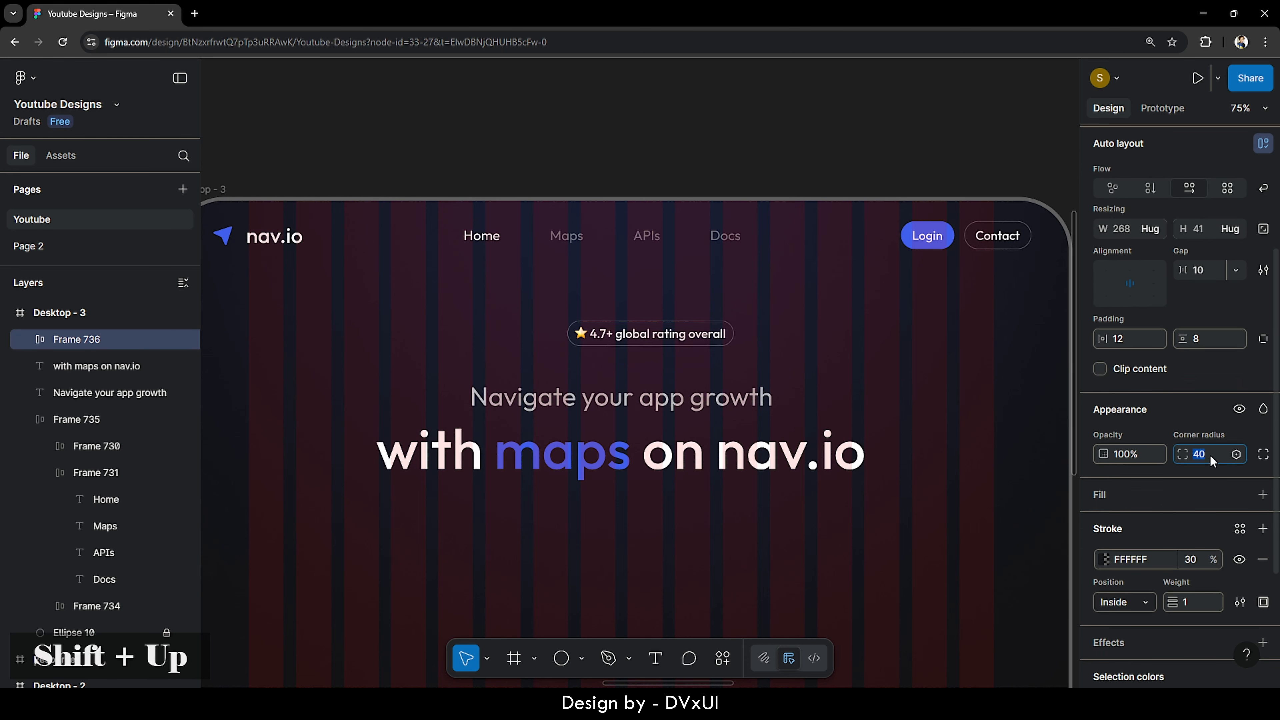
scroll(1119, 238, up, 4)
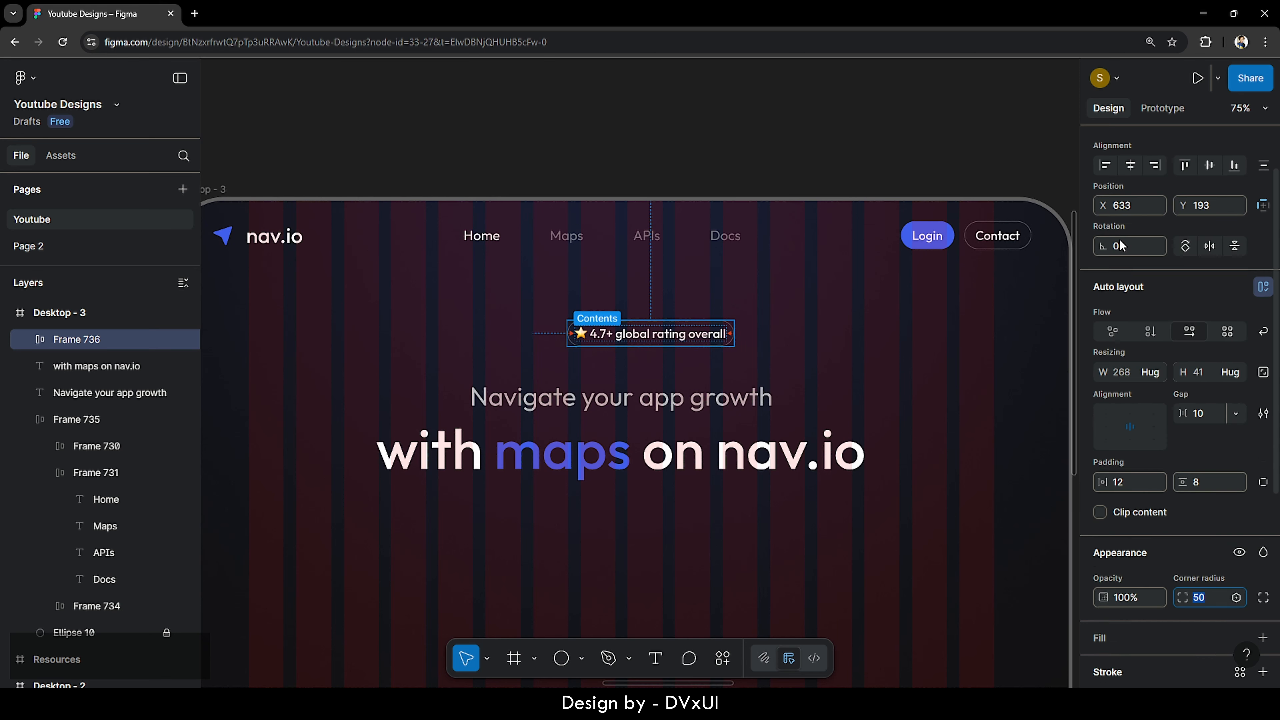
click(1131, 227)
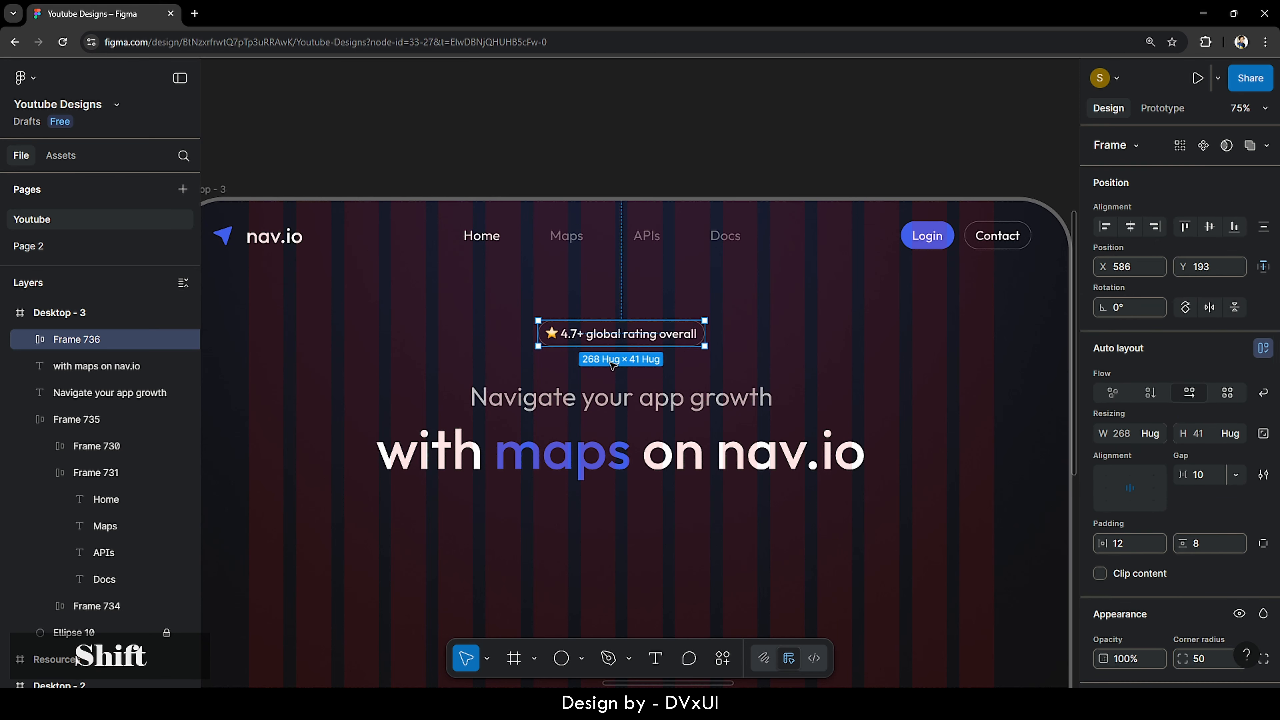
key(shift+Down)
key(shift+Down)
key(shift+Down)
key(shift+Down)
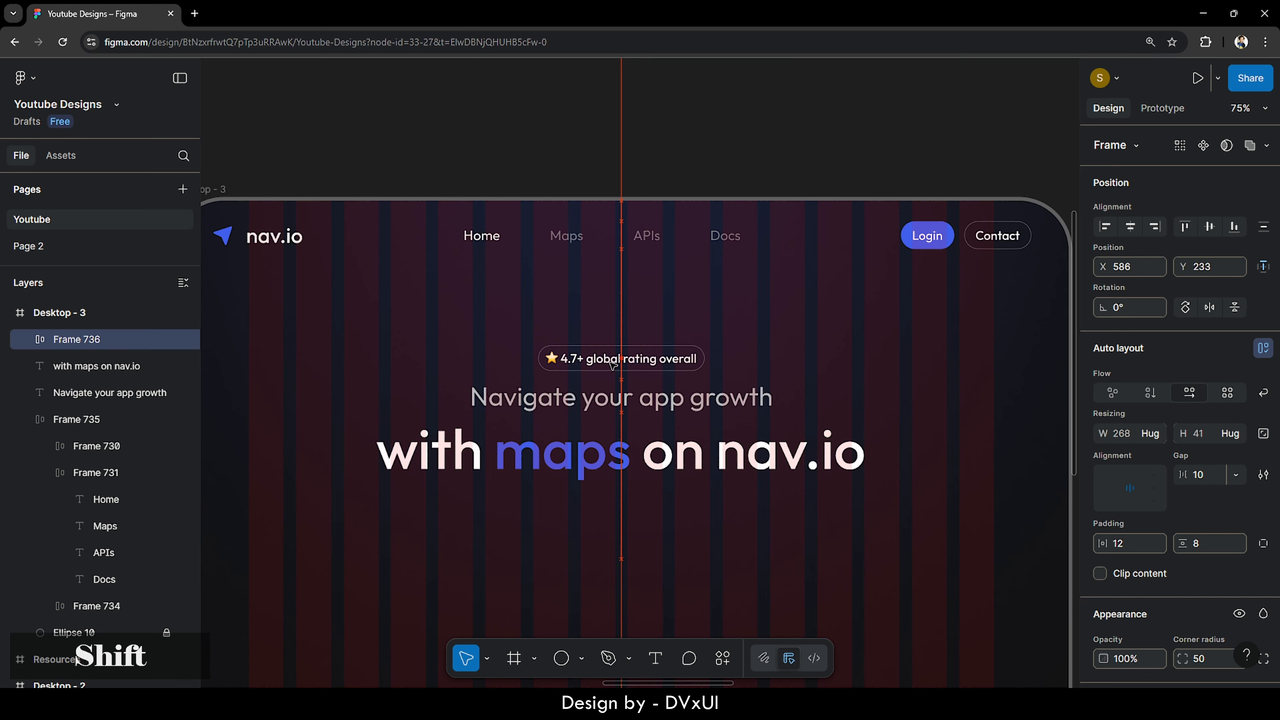
- Raise the badge and both headline lines together higher in the hero
drag(457, 348, 600, 494)
key(shift+Up)
key(shift+Up)
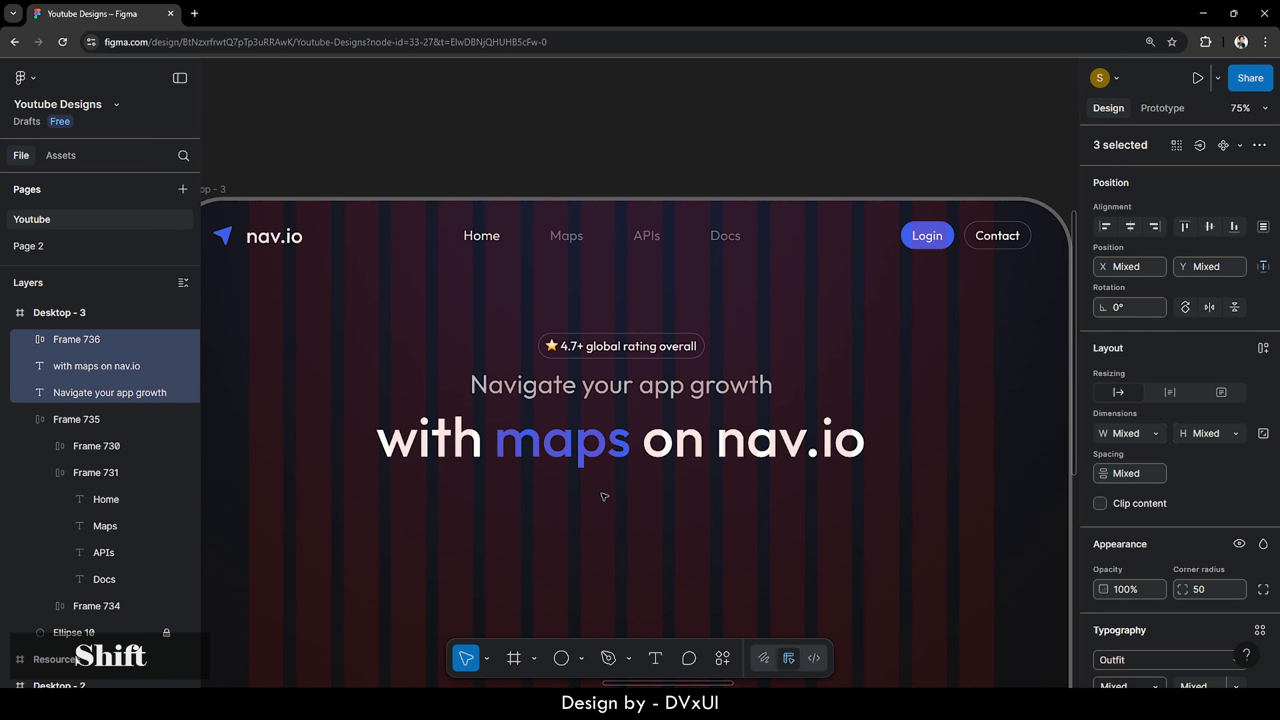
scroll(604, 497, down, 1)
scroll(605, 497, down, 2)
scroll(605, 497, down, 5)
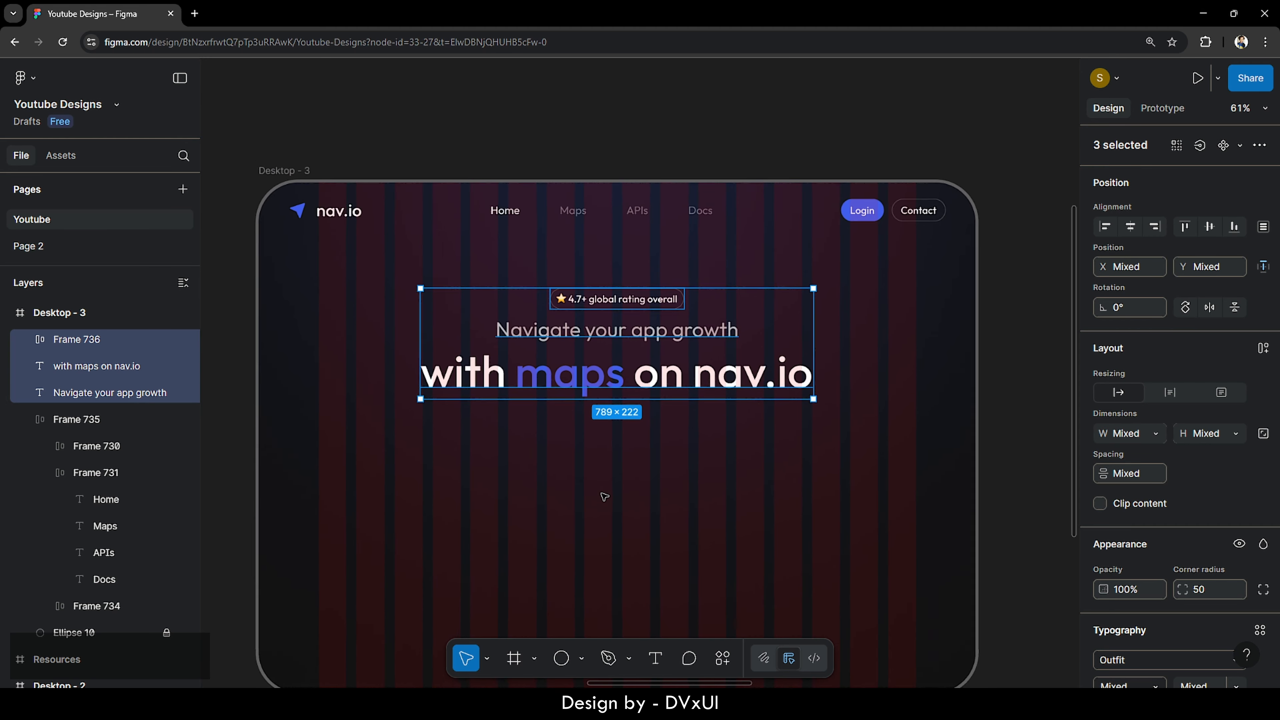
scroll(605, 497, up, 1)
scroll(605, 496, down, 1)
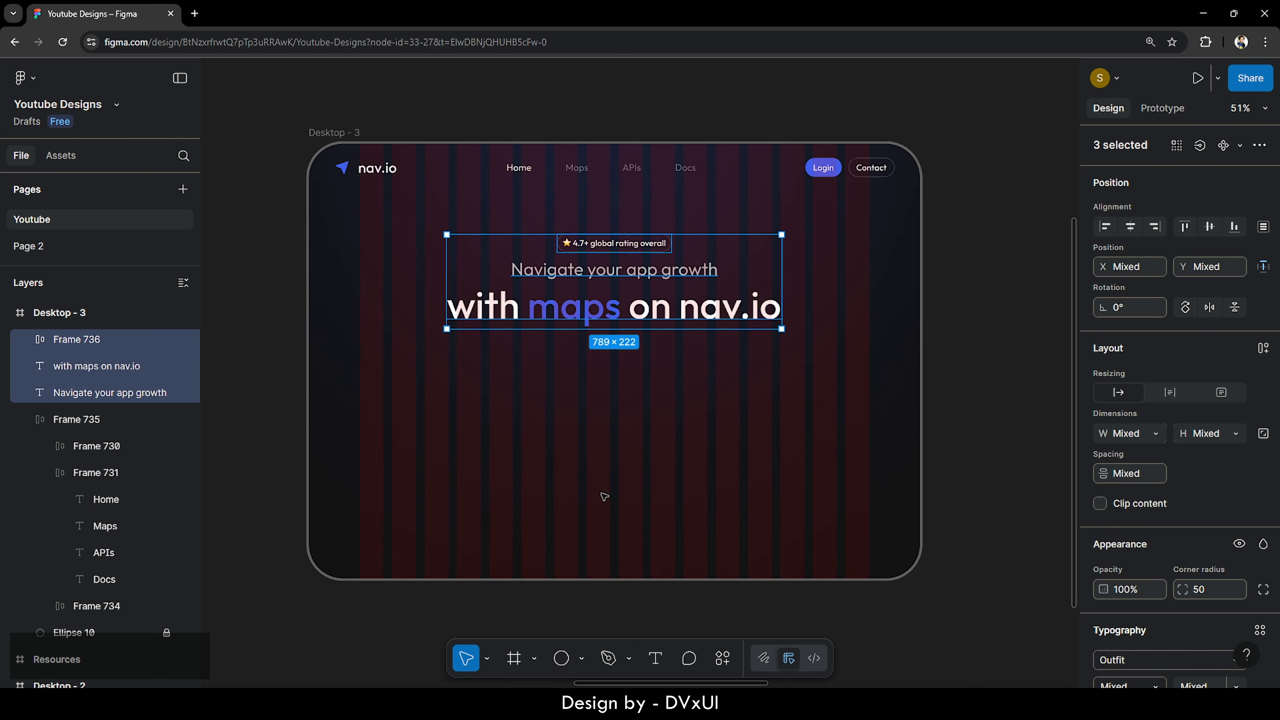
click(643, 493)
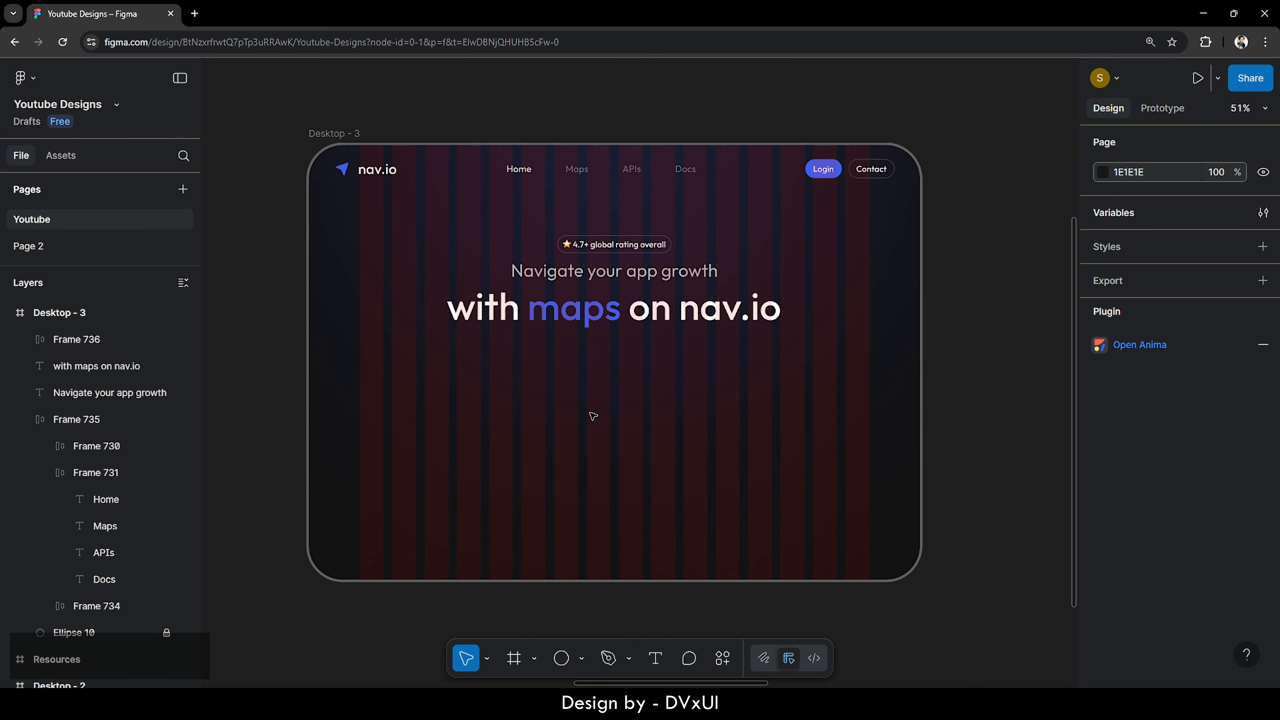
scroll(560, 417, left, 2)
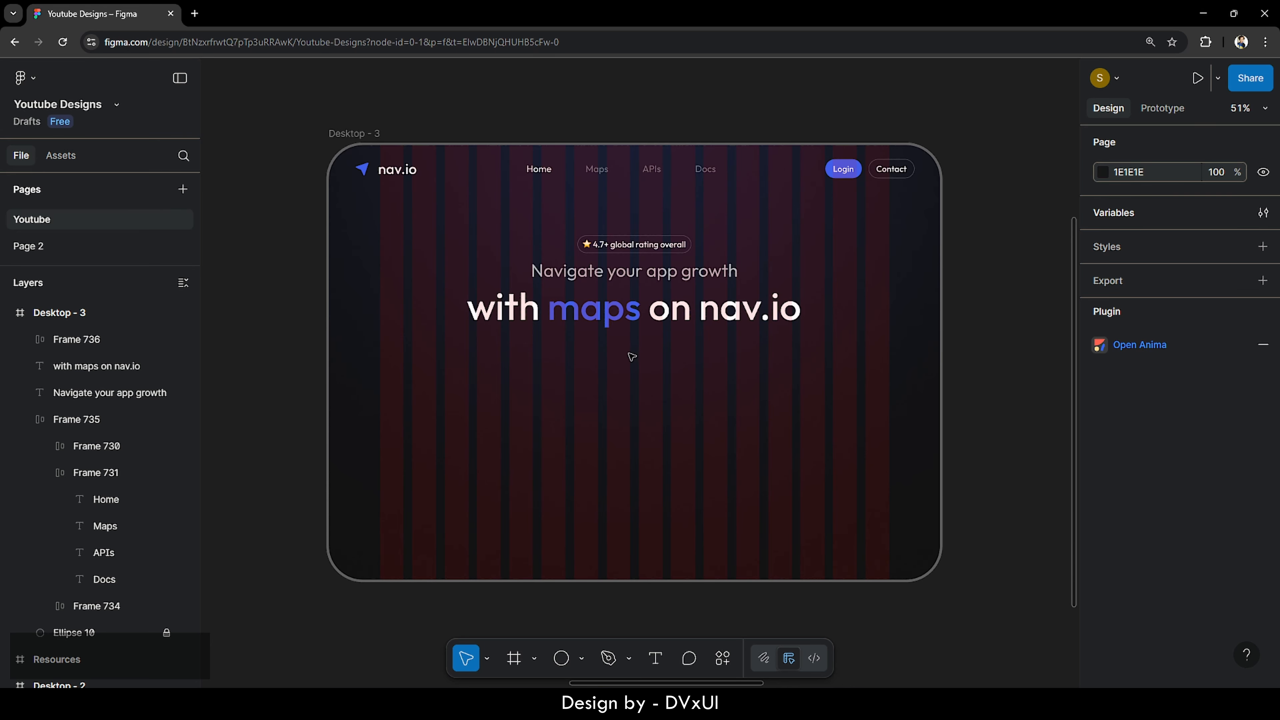
scroll(630, 354, up, 5)
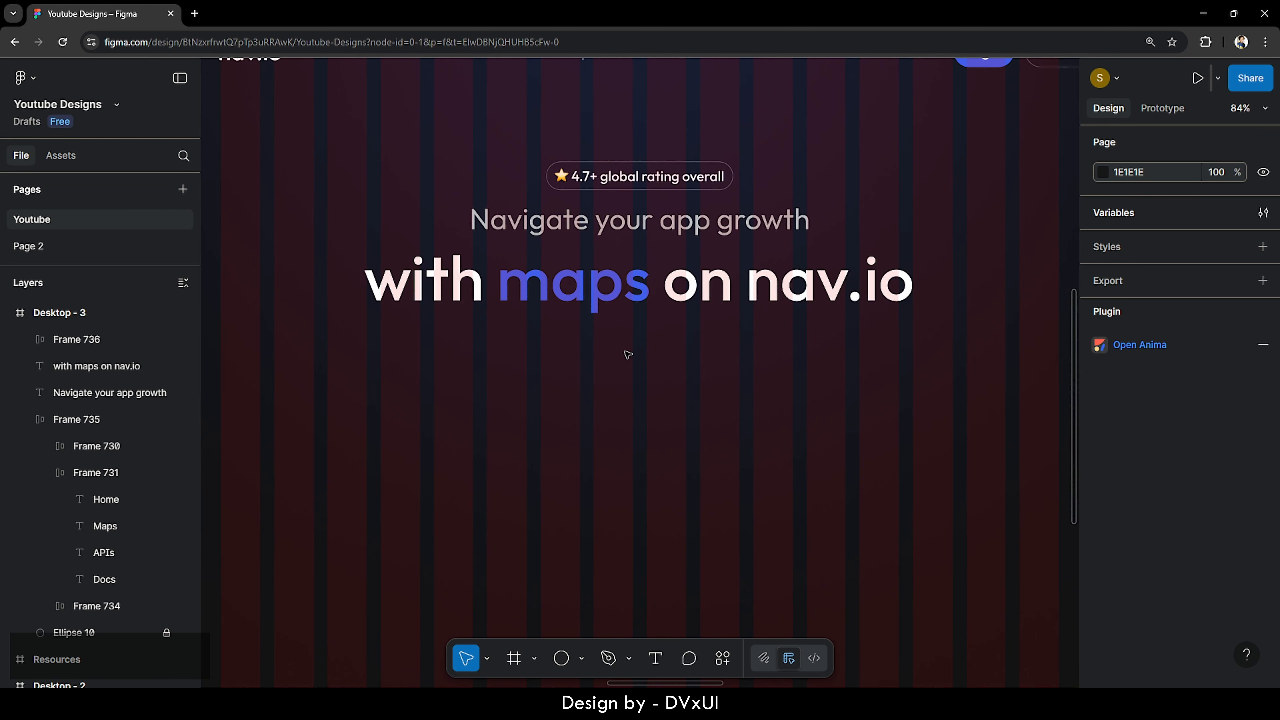
- Add a 'Get Started' text below the headline
key(t)
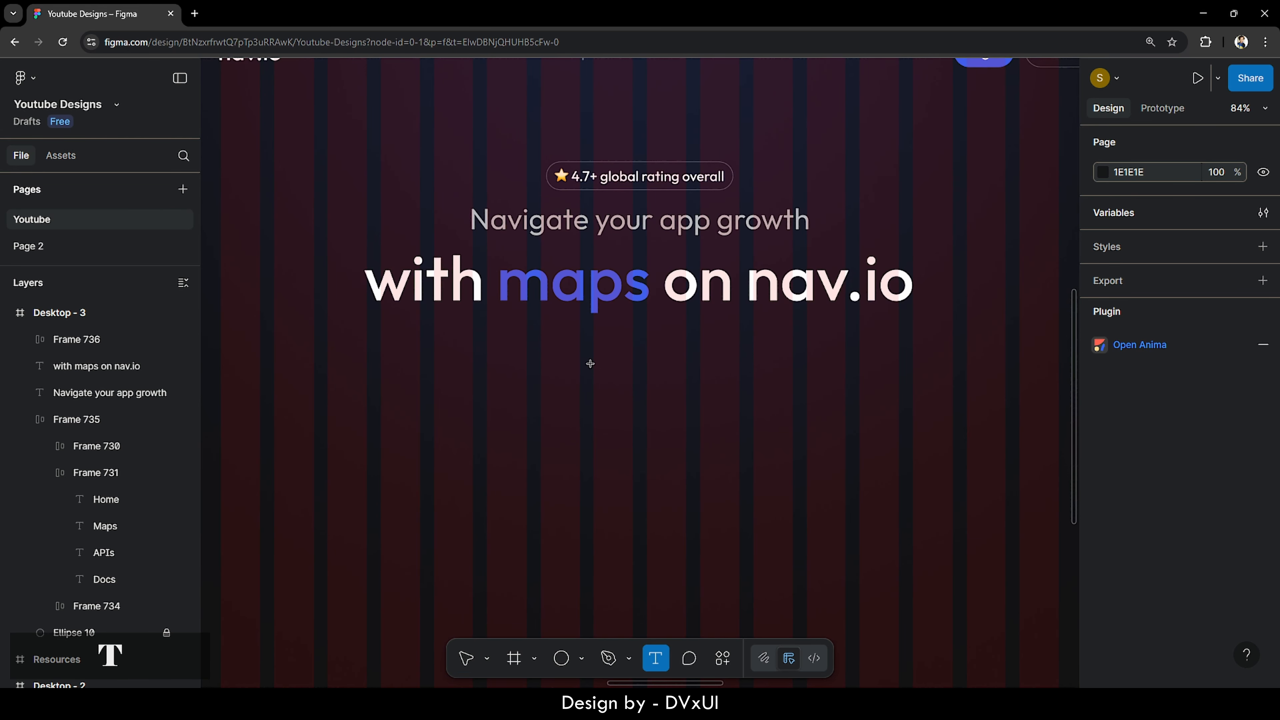
click(572, 413)
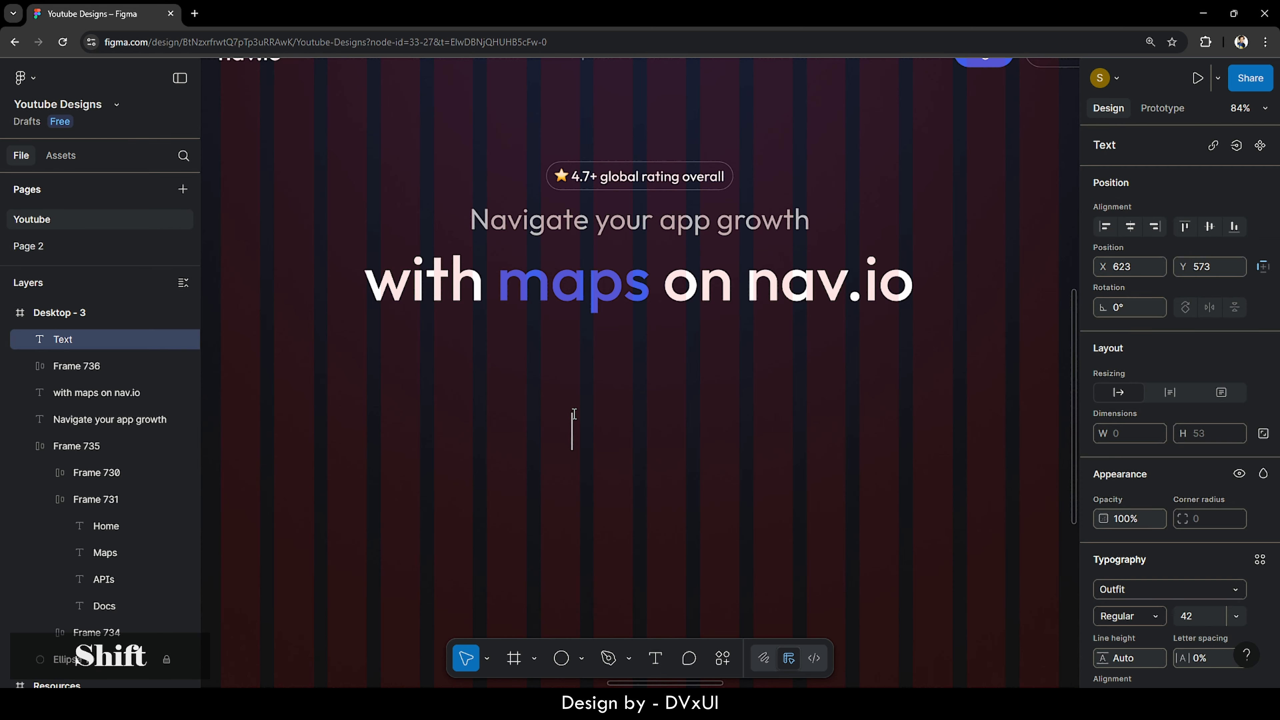
text(Get Started)
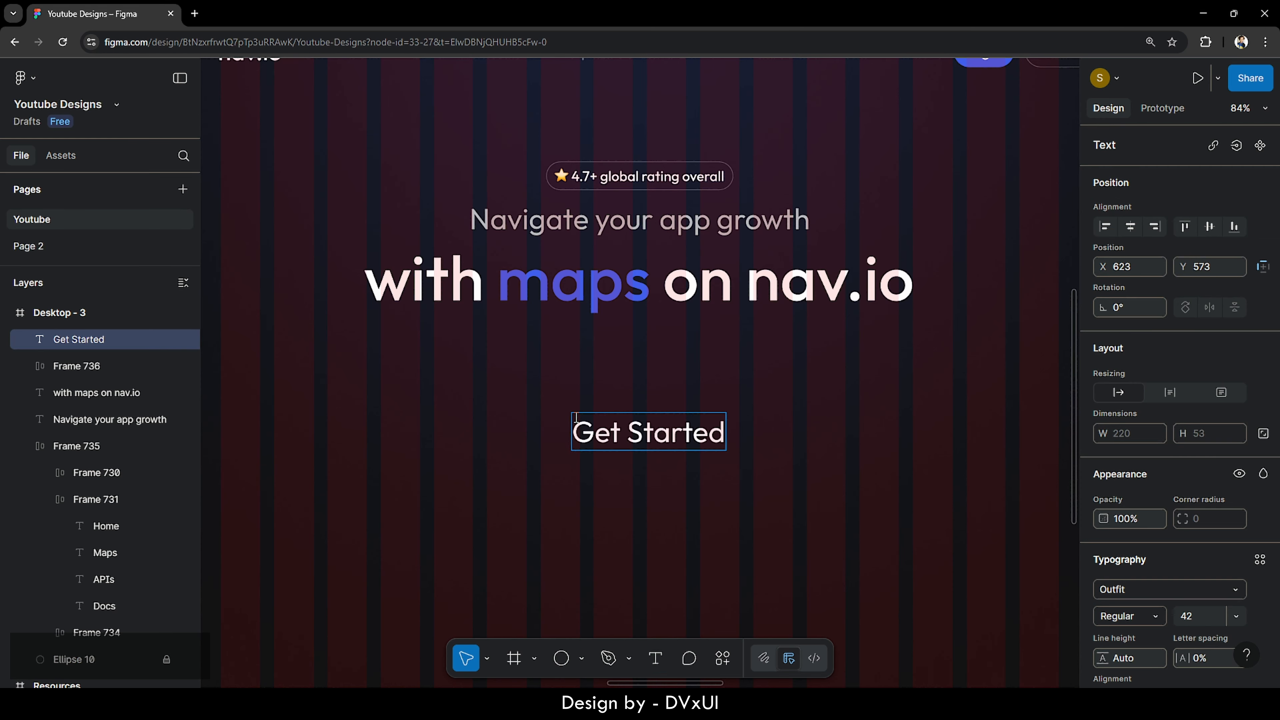
key(Escape)
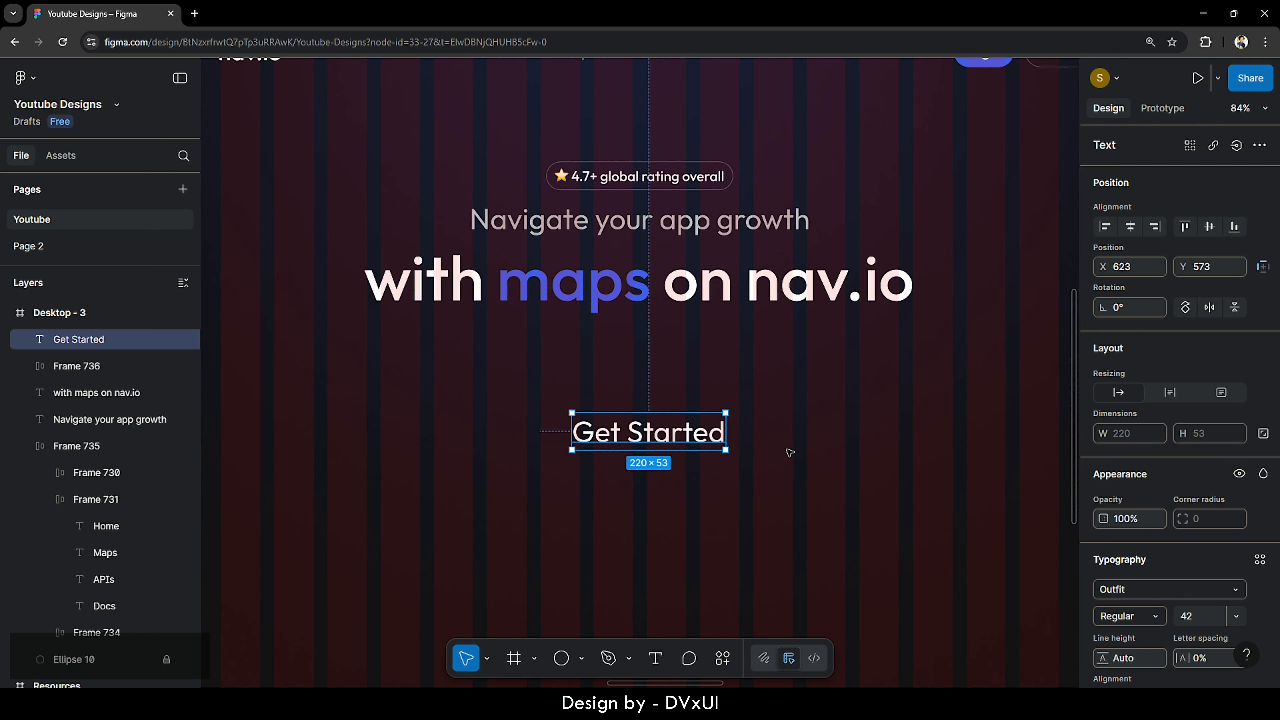
scroll(789, 452, down, 3)
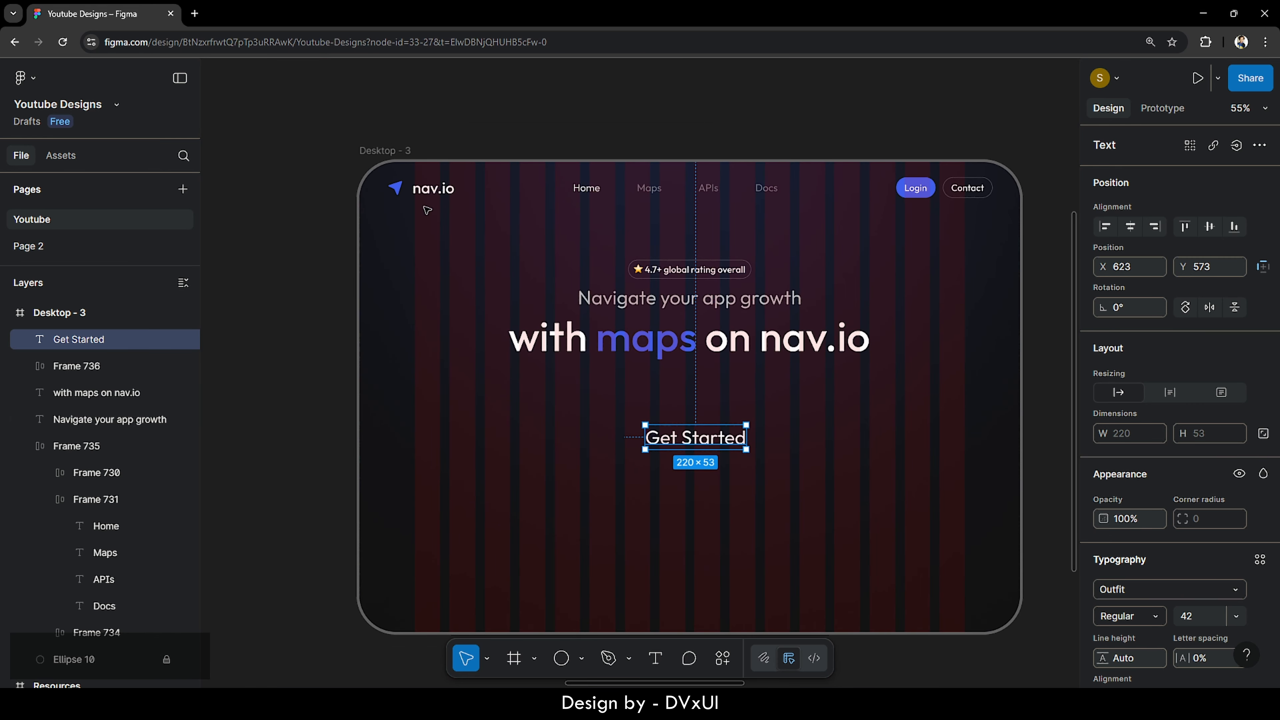
- Place a copy of the blue nav arrow icon beside 'Get Started', scaled to 26 px high
double_click(397, 190)
double_click(397, 190)
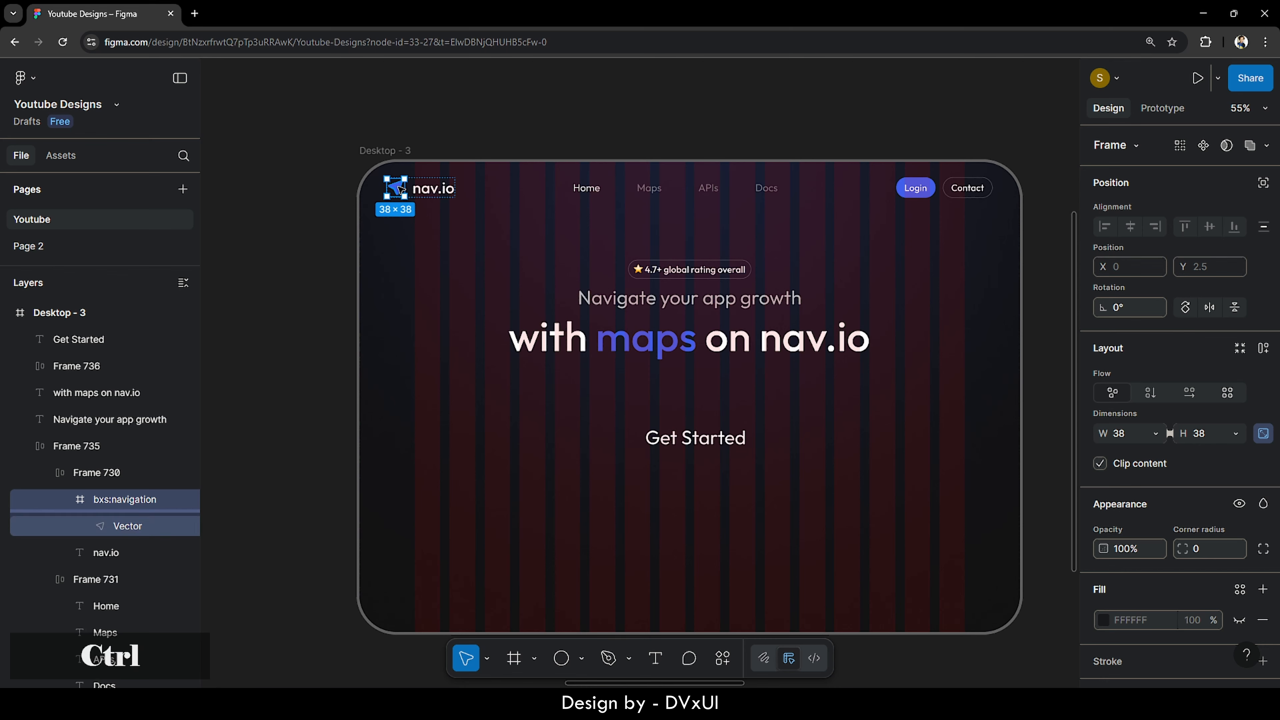
key(ctrl+v)
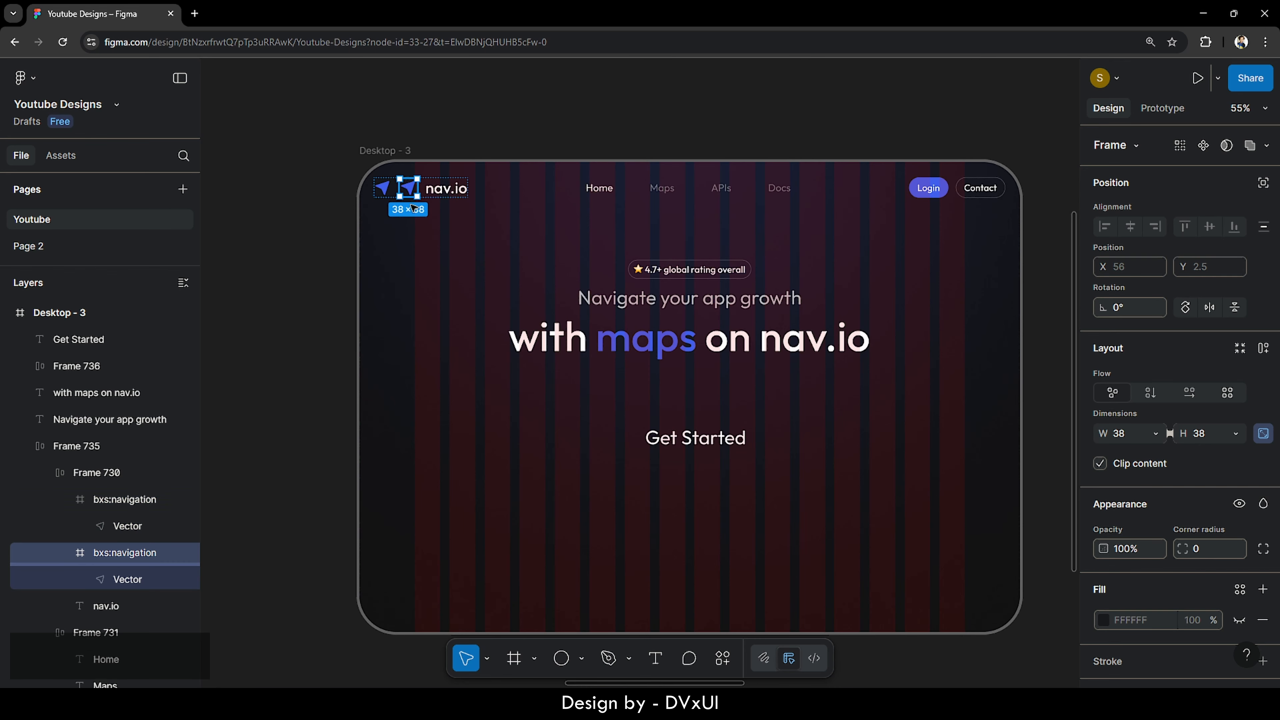
drag(412, 207, 633, 442)
ctrl+scroll(691, 449, up, 5)
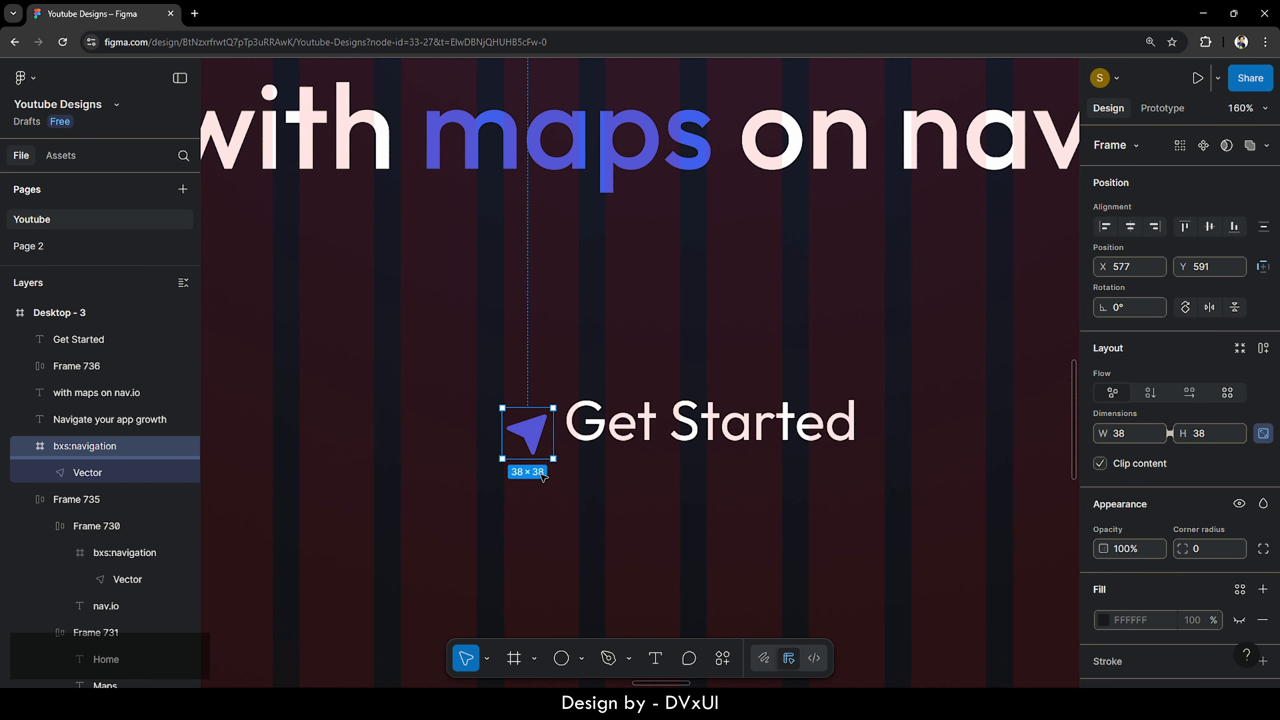
key(k)
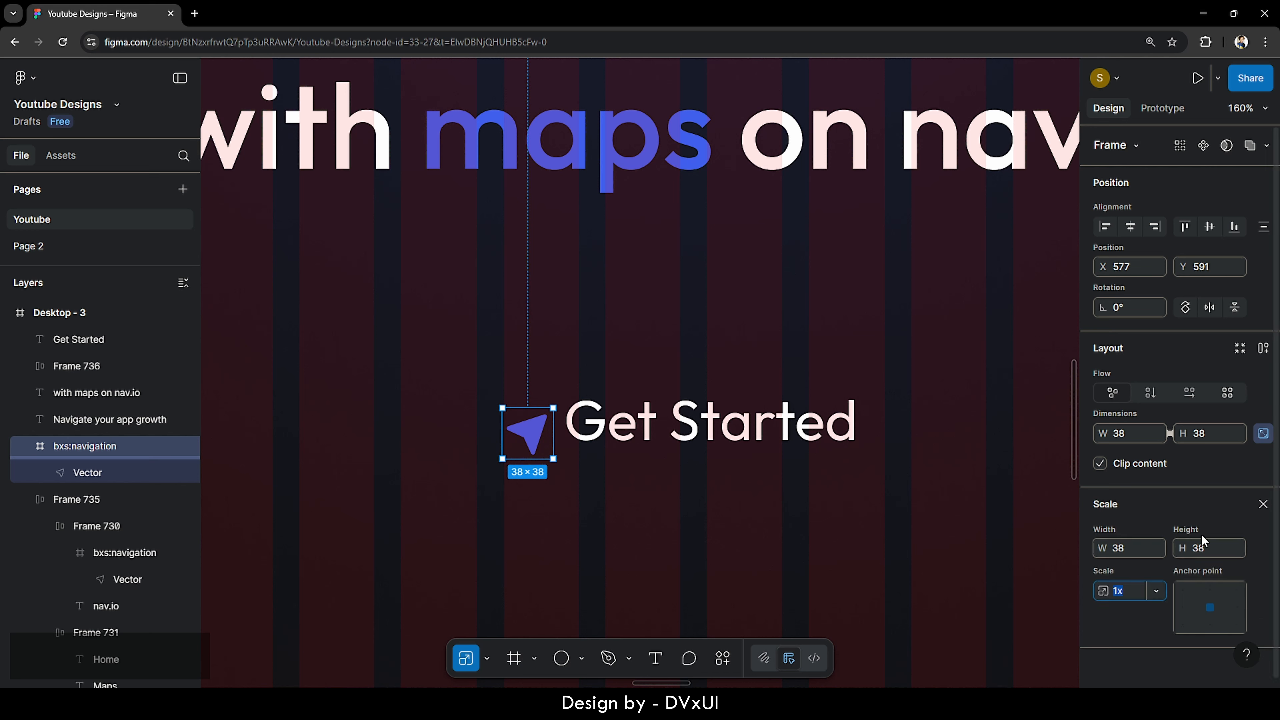
click(1205, 549)
text(26)
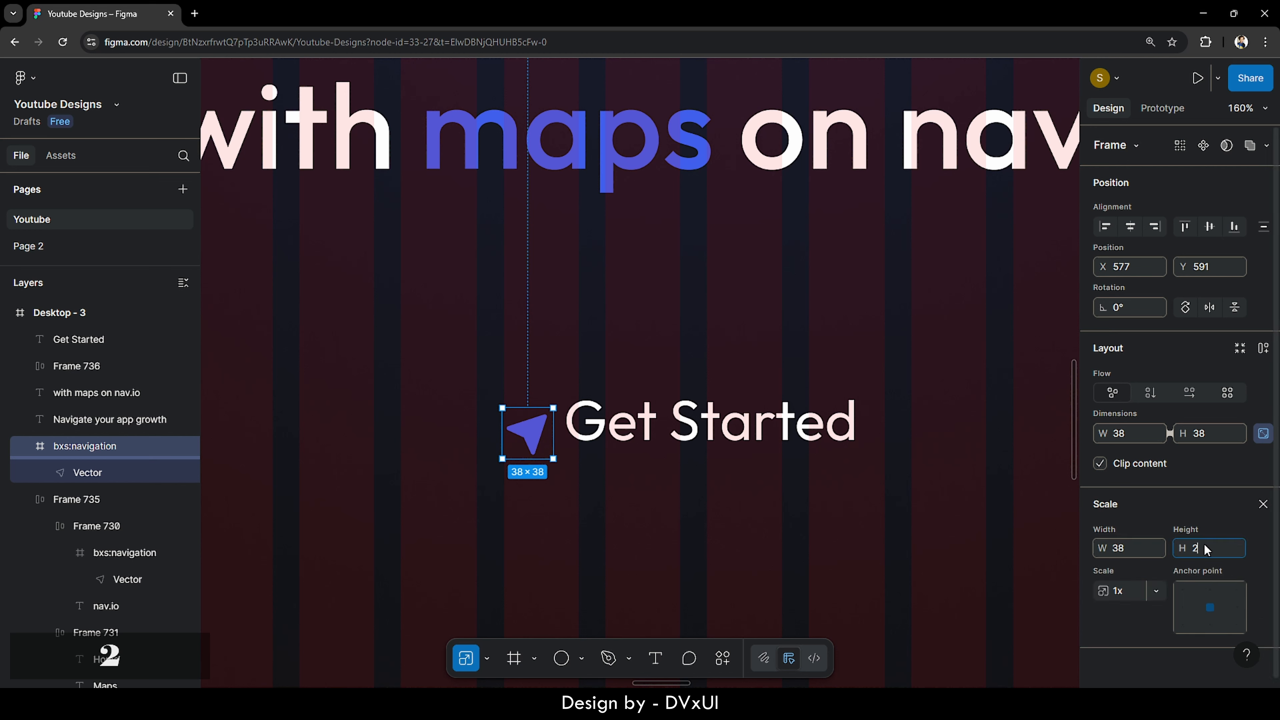
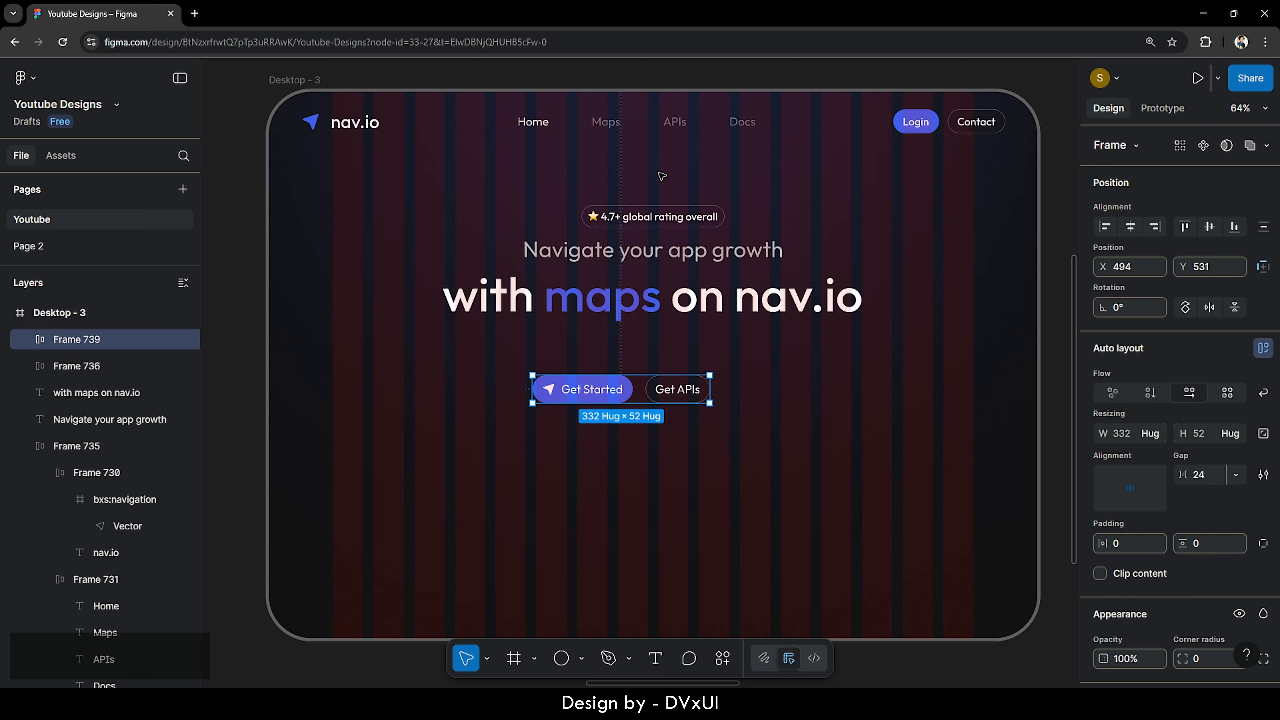
- Center the Get Started and Get APIs buttons horizontally and nudge them up toward the headline
click(1130, 230)
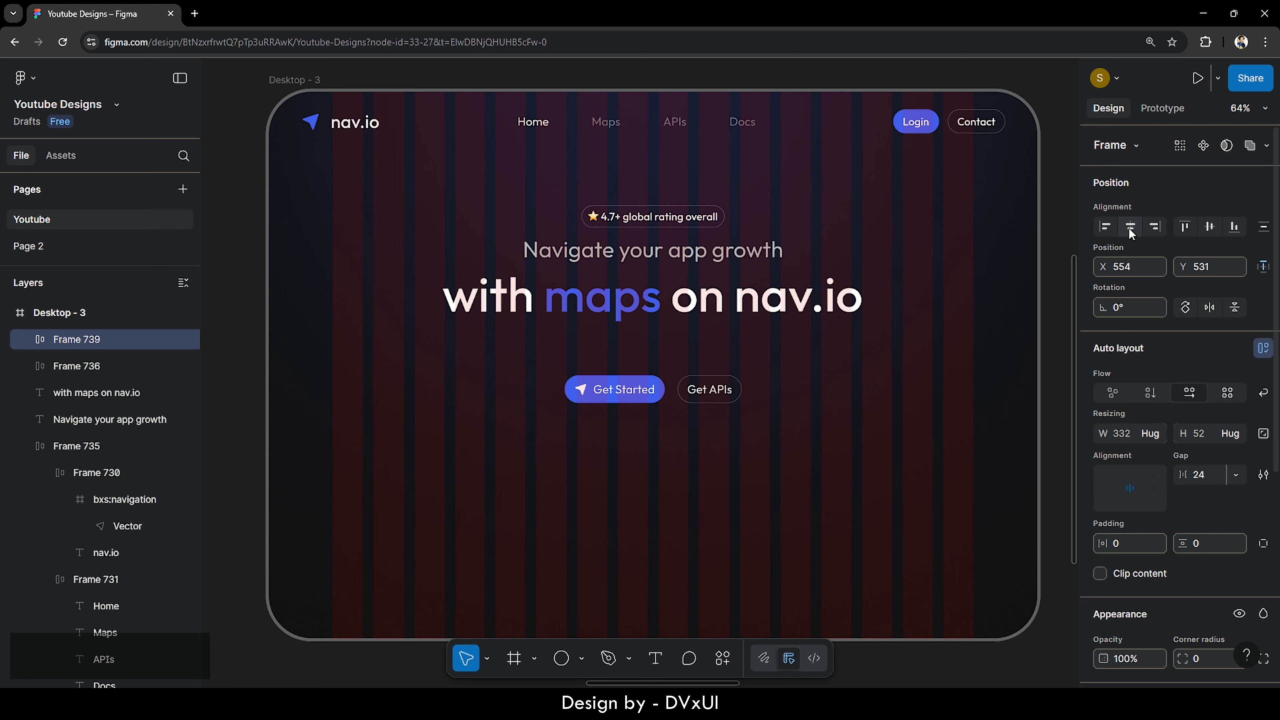
key(shift+Up)
key(shift+Up)
key(shift+Up)
key(shift+Up)
key(shift+Up)
key(shift+Up)
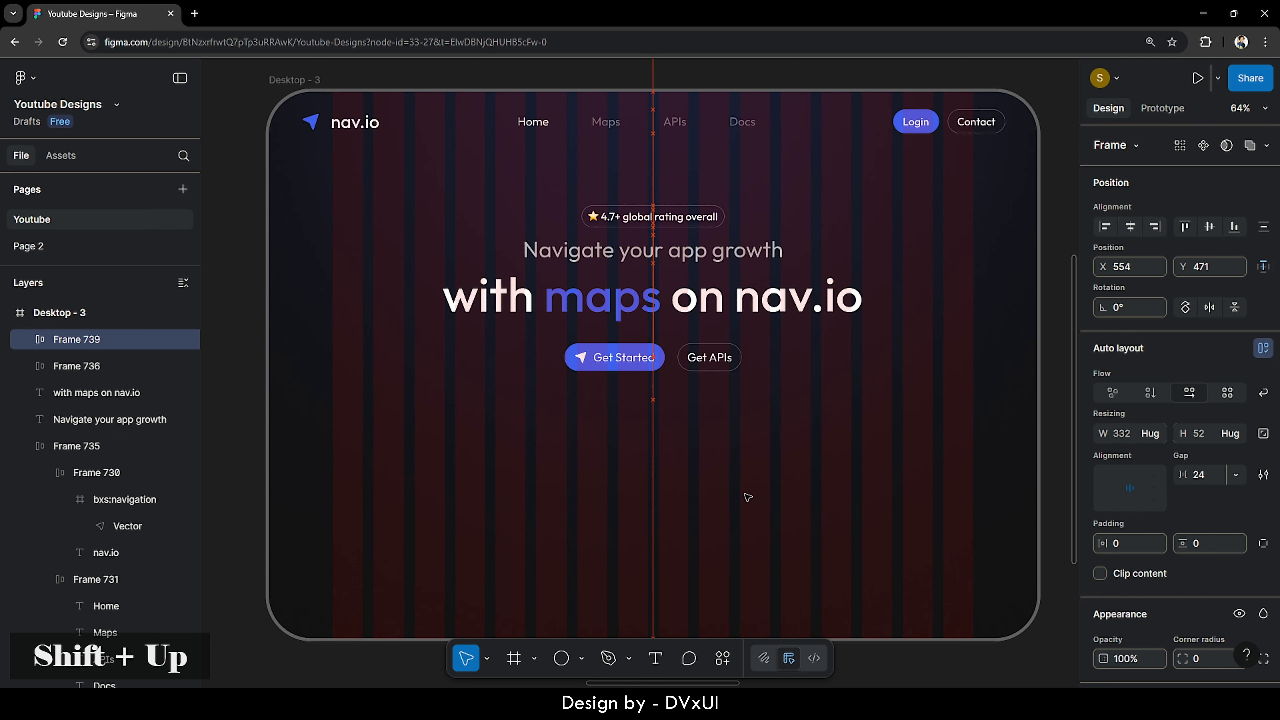
key(Up)
key(Up)
key(Up)
key(Up)
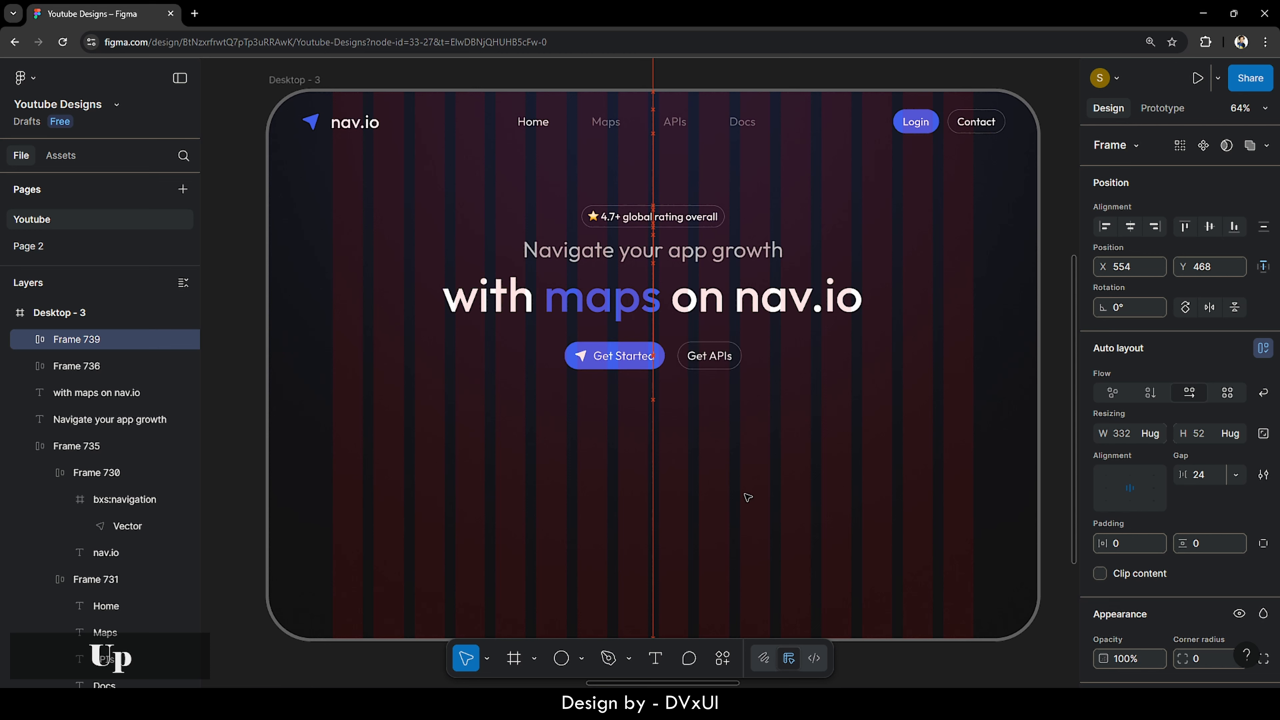
key(Down)
key(Up)
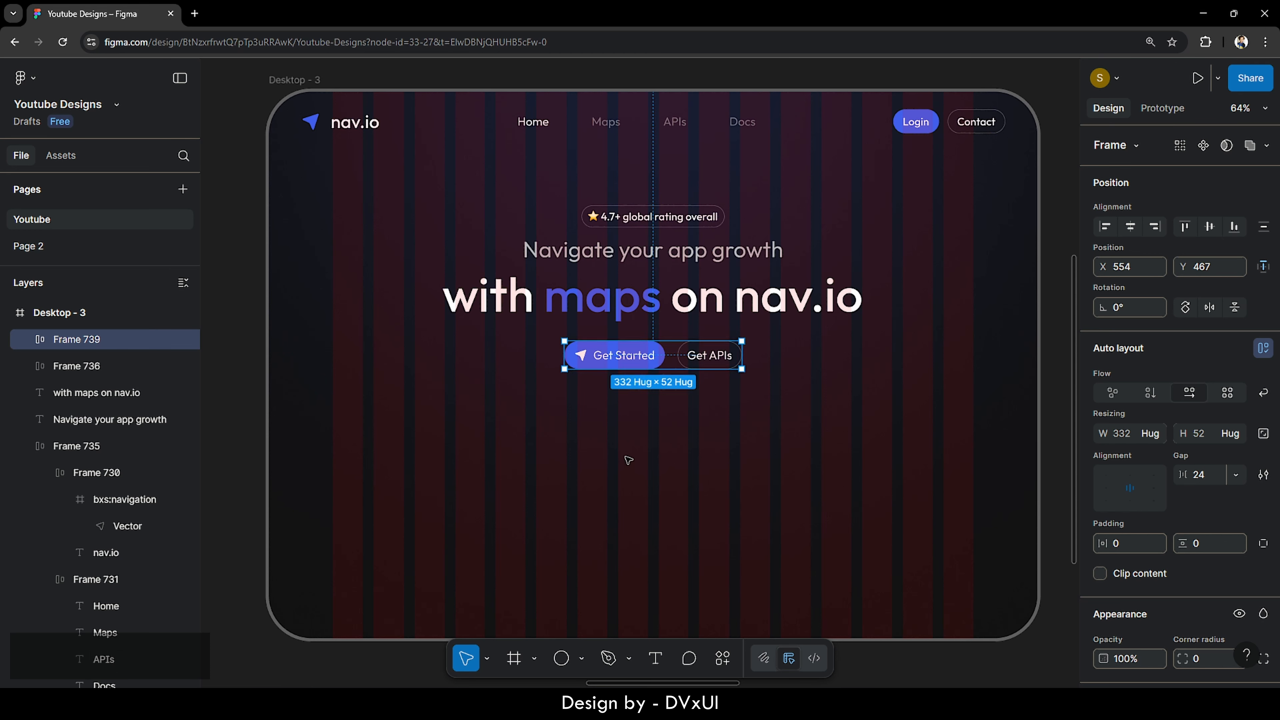
key(Up)
click(640, 477)
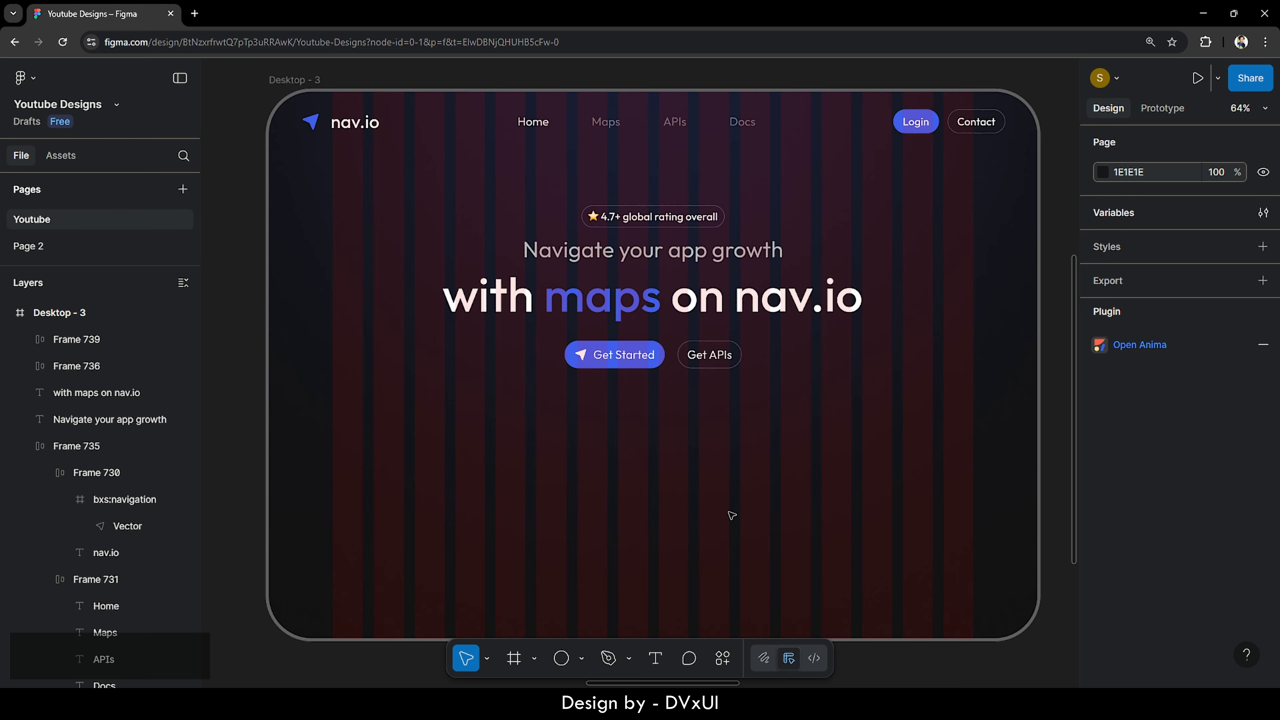
- Copy the testimonial card Frame 728 from the Resources frame
click(7, 313)
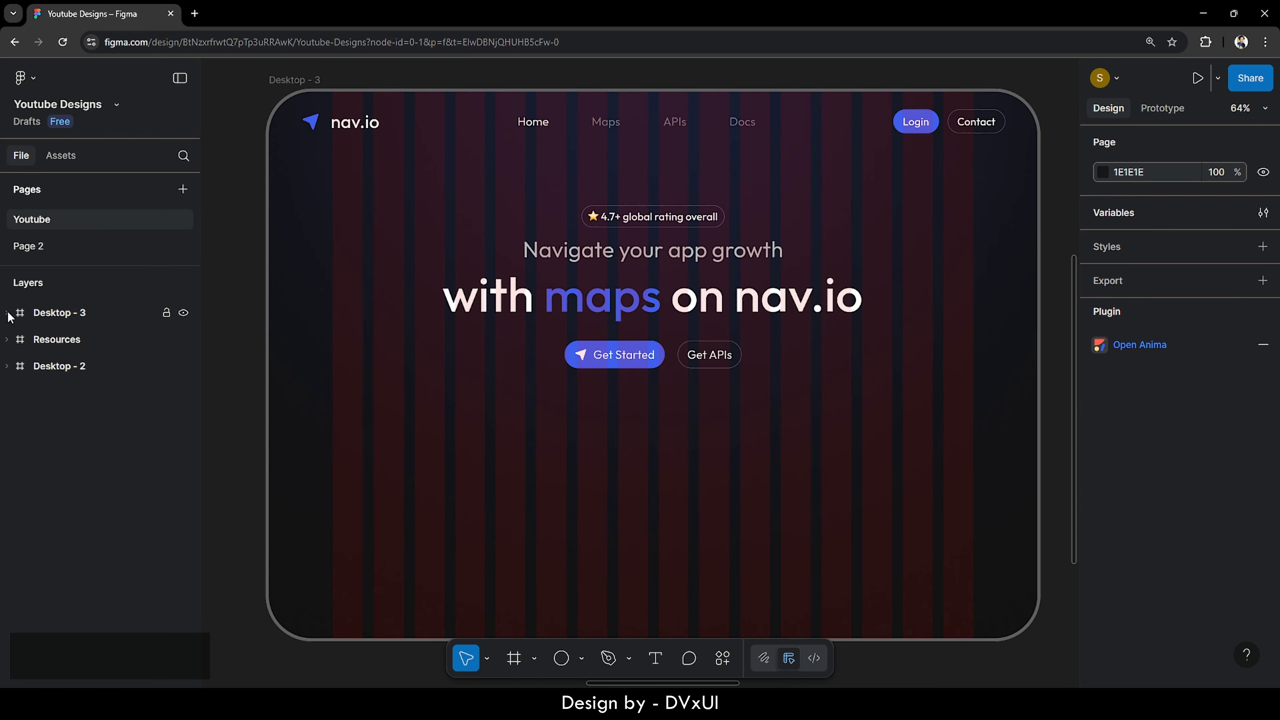
double_click(20, 339)
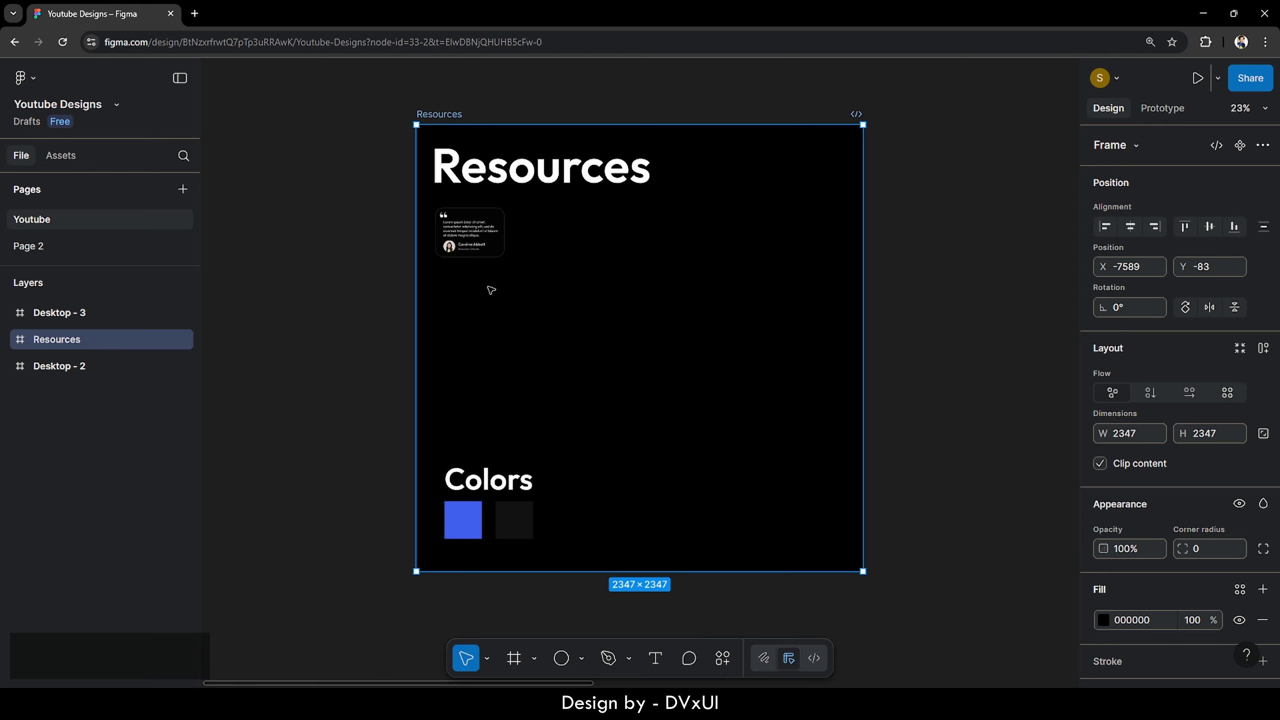
click(452, 225)
click(451, 225)
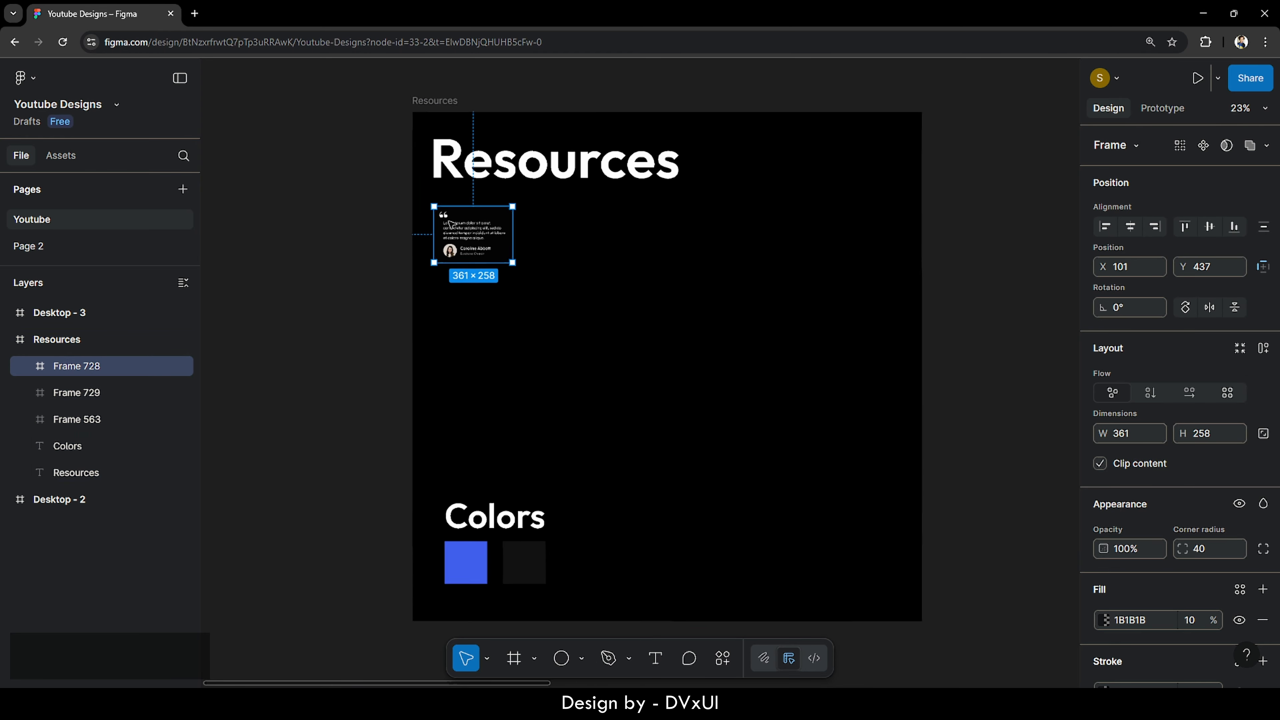
scroll(452, 225, up, 5)
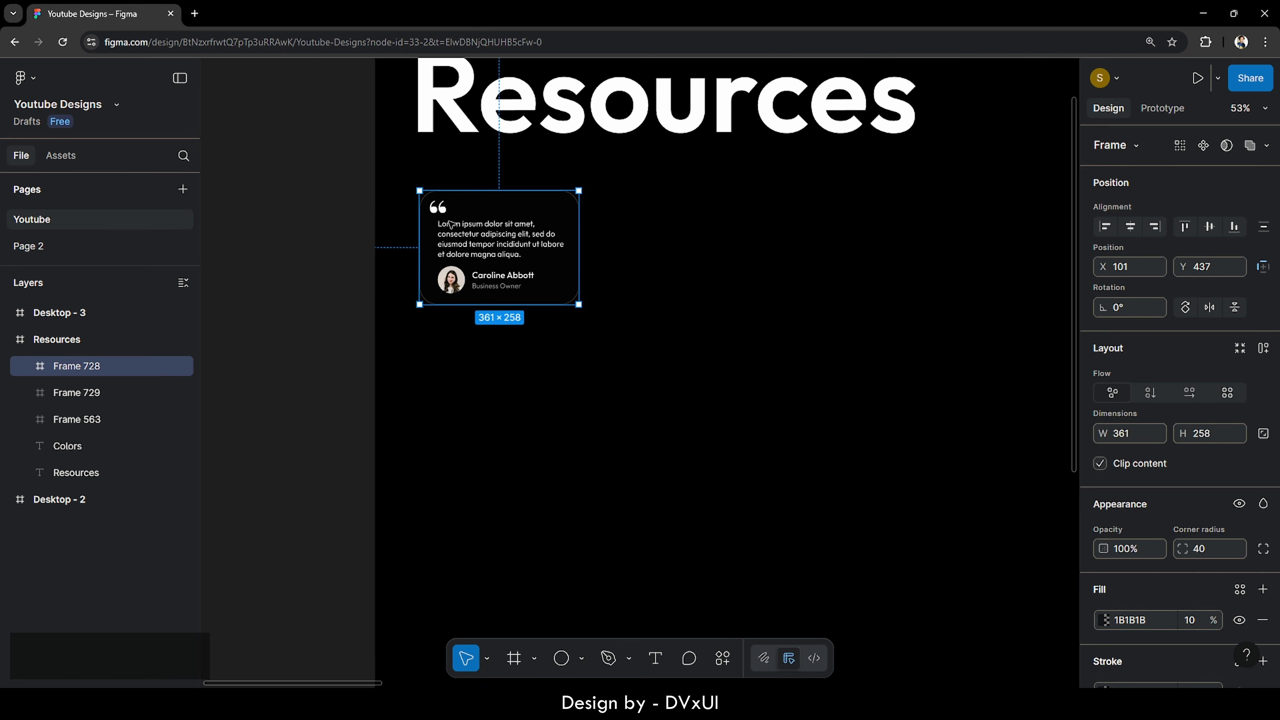
scroll(451, 225, up, 5)
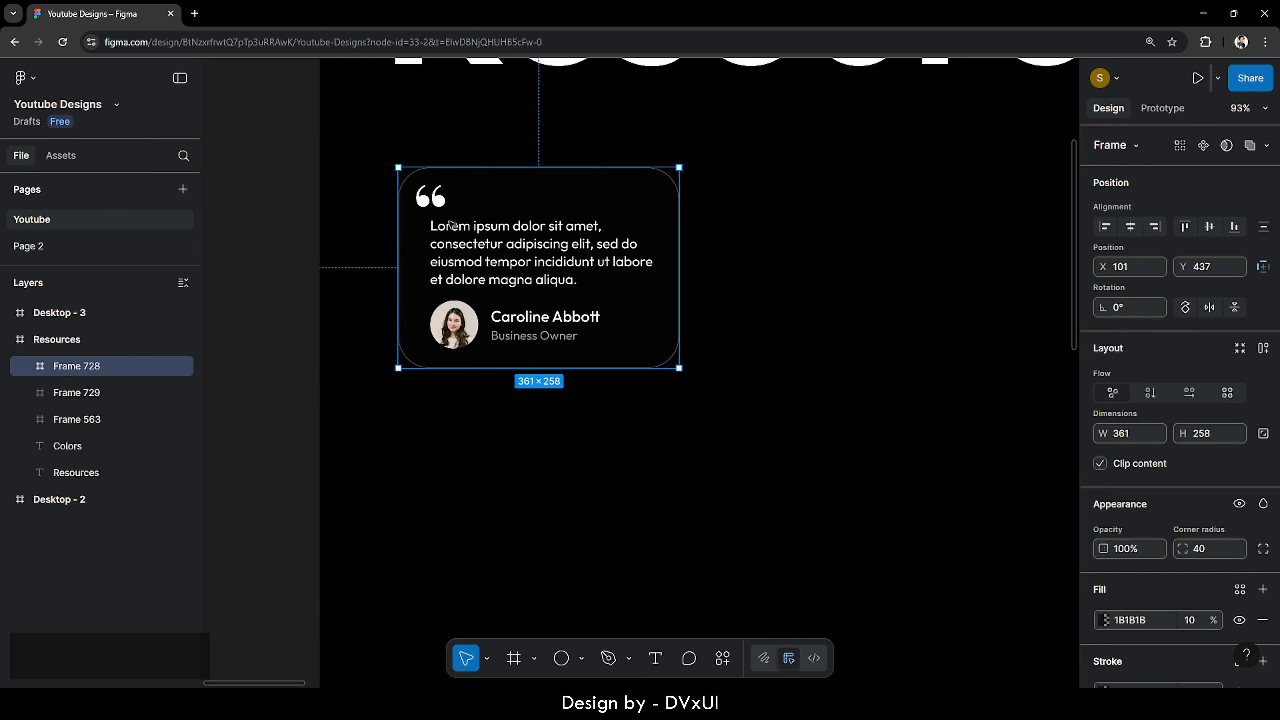
key(ctrl+c)
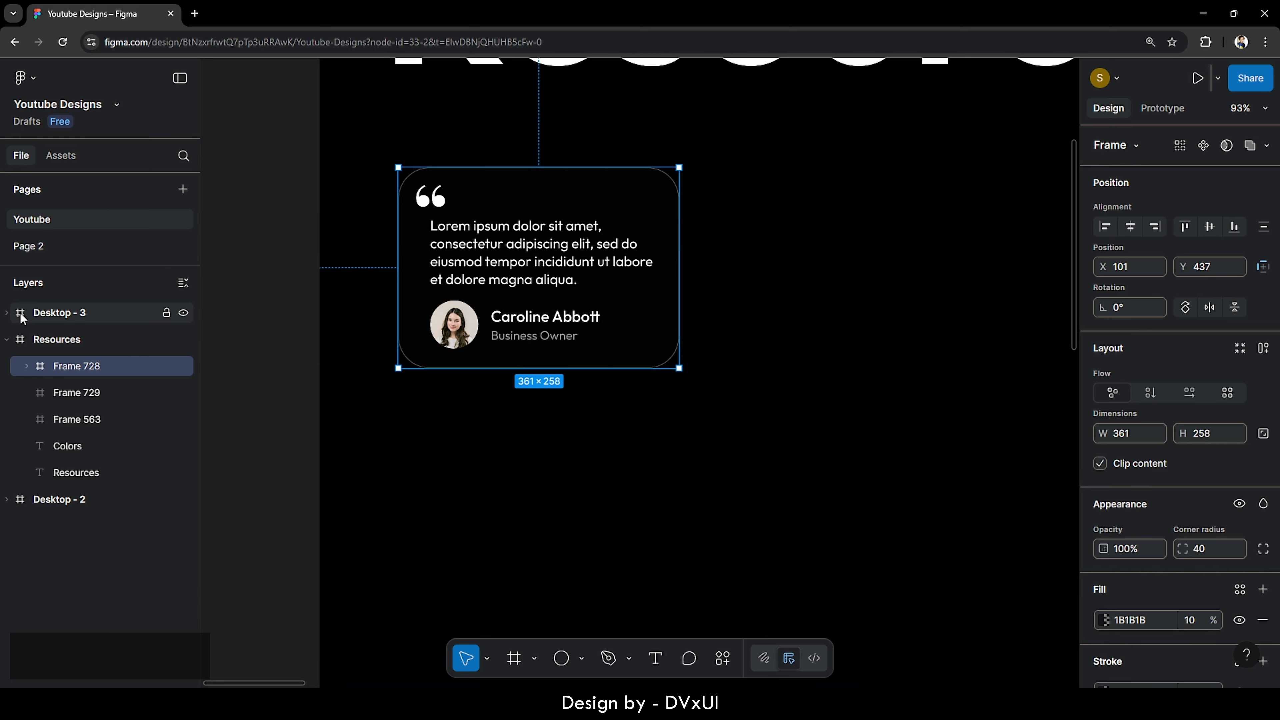
scroll(643, 207, up, 5)
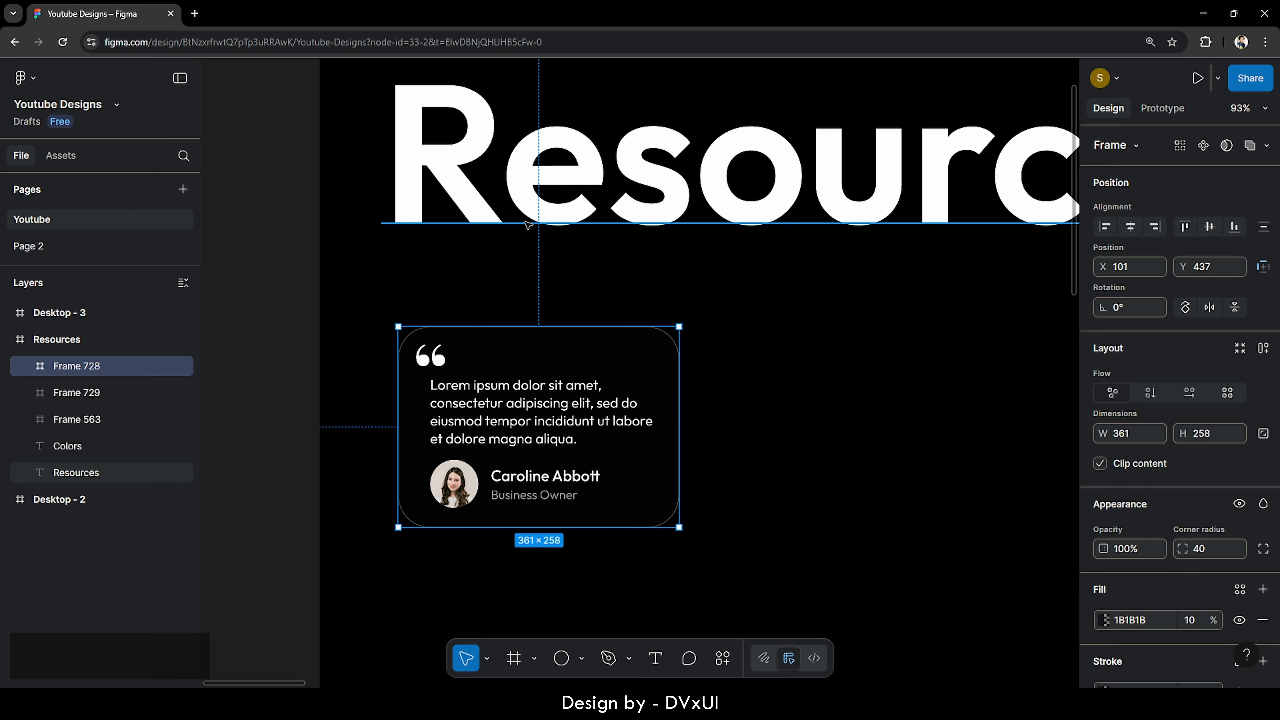
scroll(492, 289, down, 5)
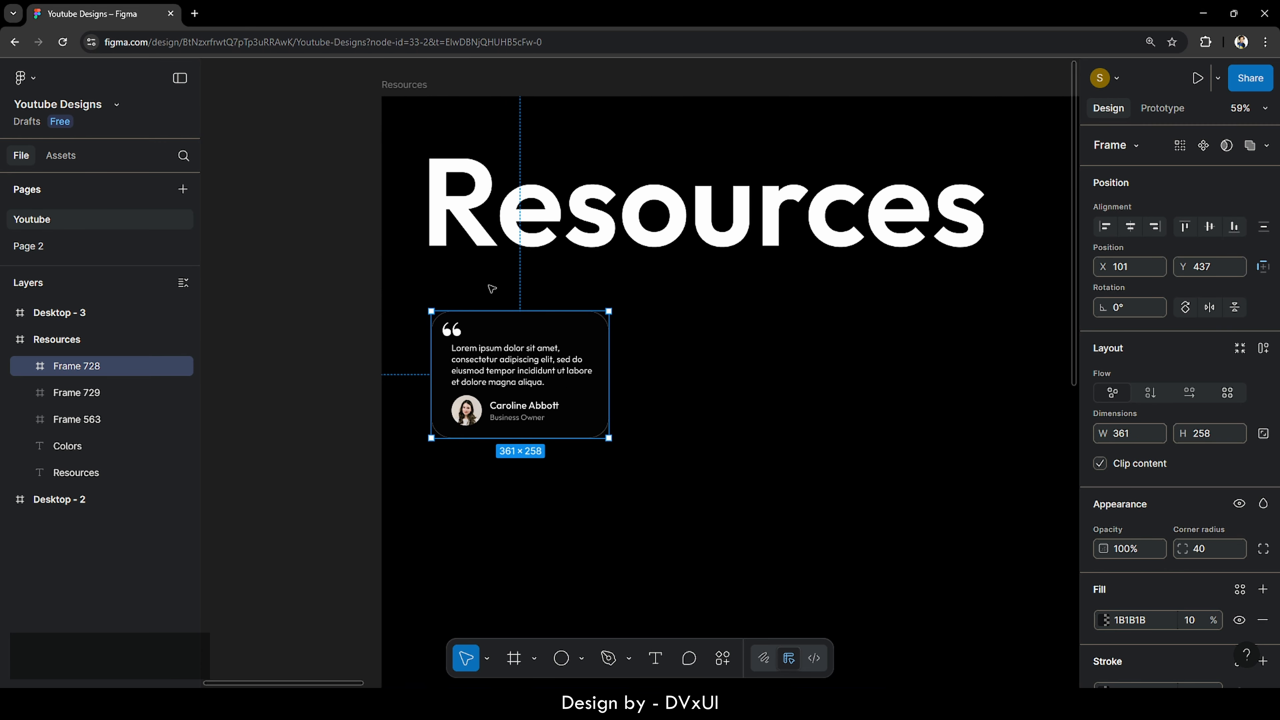
- Paste the testimonial card into Desktop - 3 and drag it to the bottom-left corner
click(20, 313)
key(shift+2)
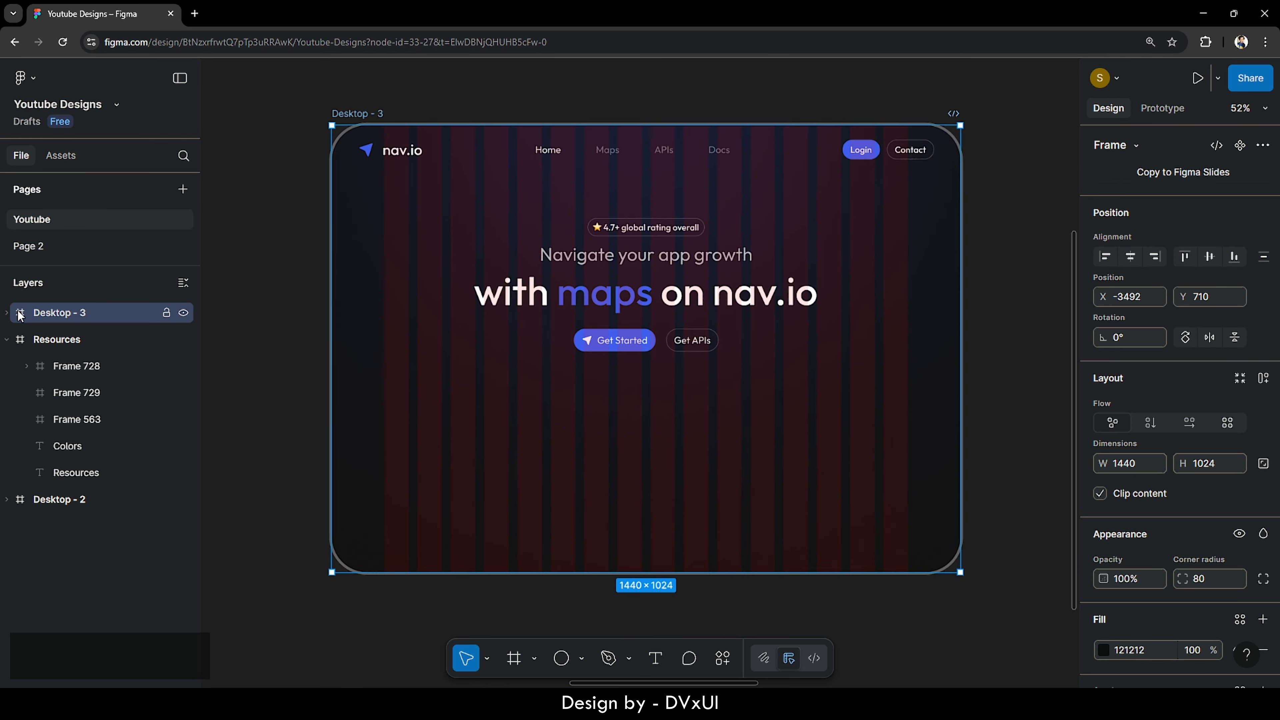
key(ctrl+v)
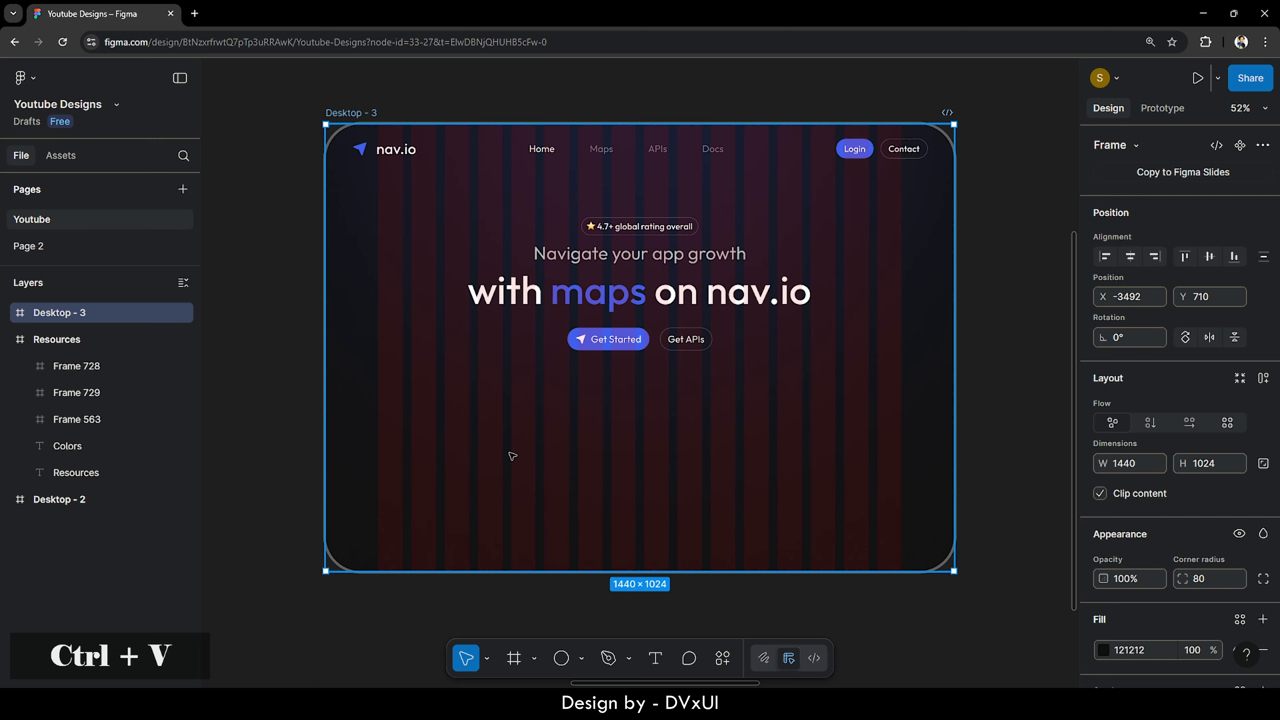
drag(435, 394, 442, 481)
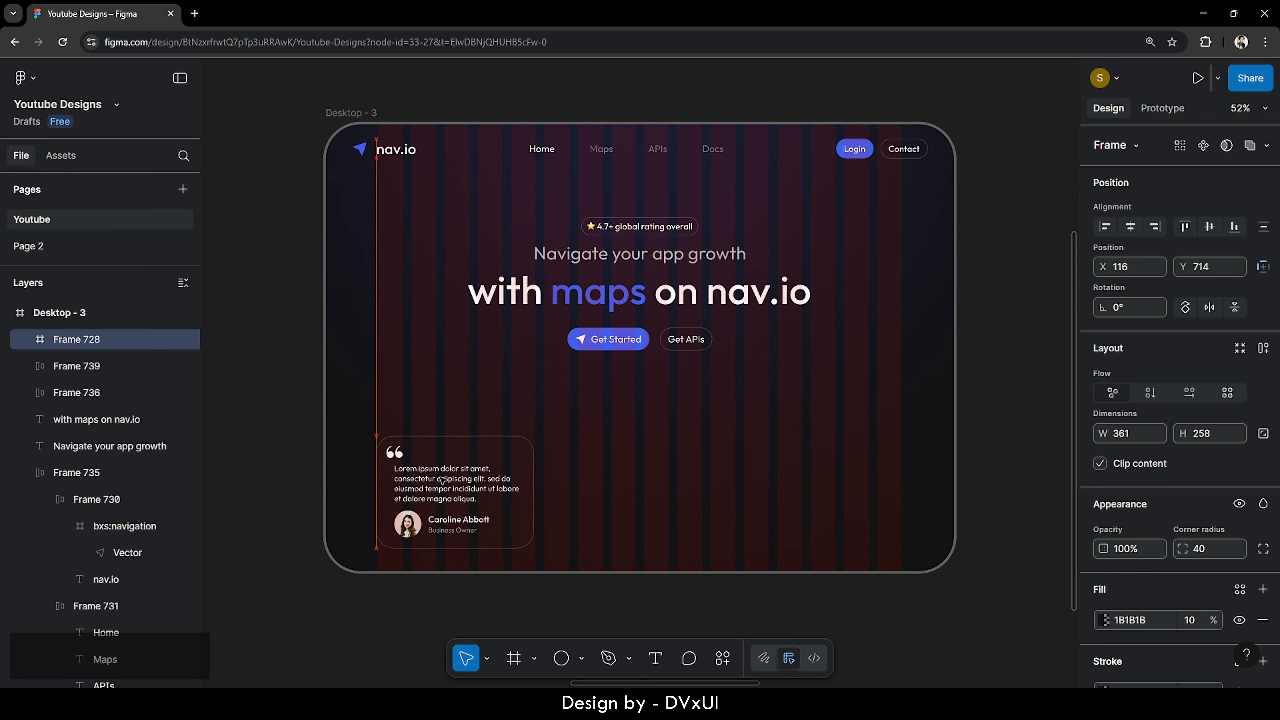
click(585, 600)
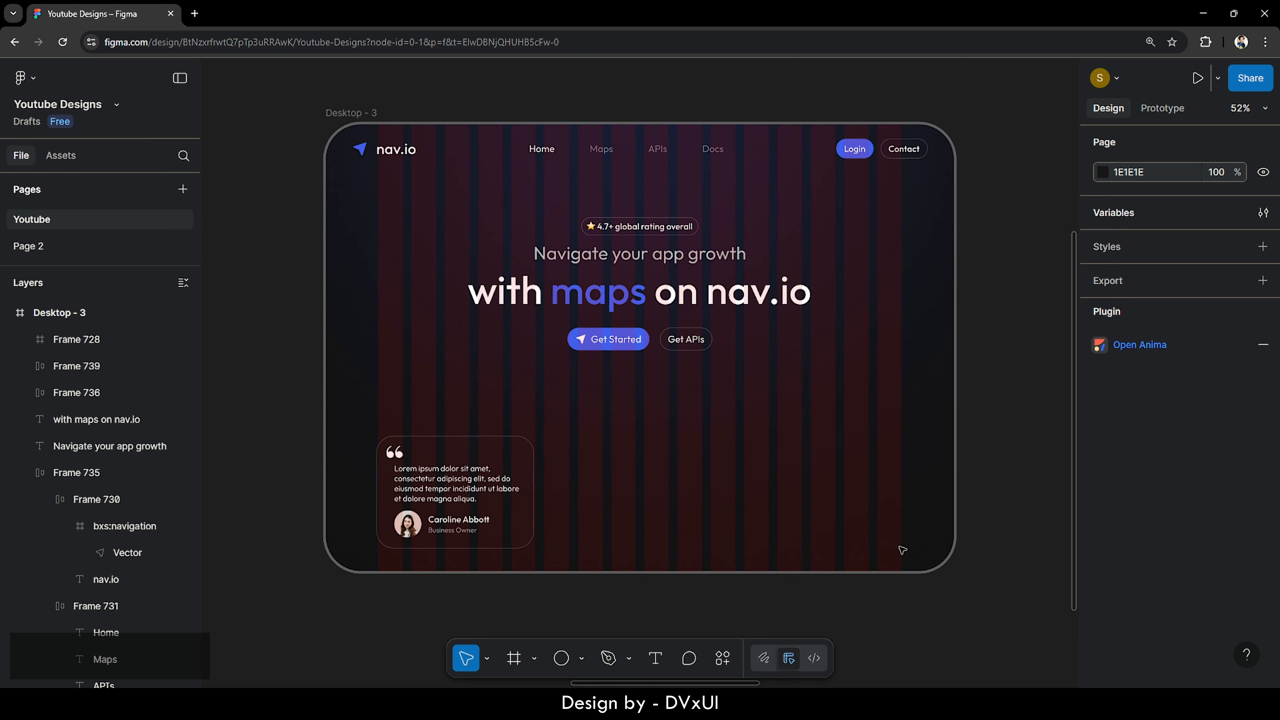
- Add a '67K+' text layer in the hero's lower right
scroll(969, 556, up, 3)
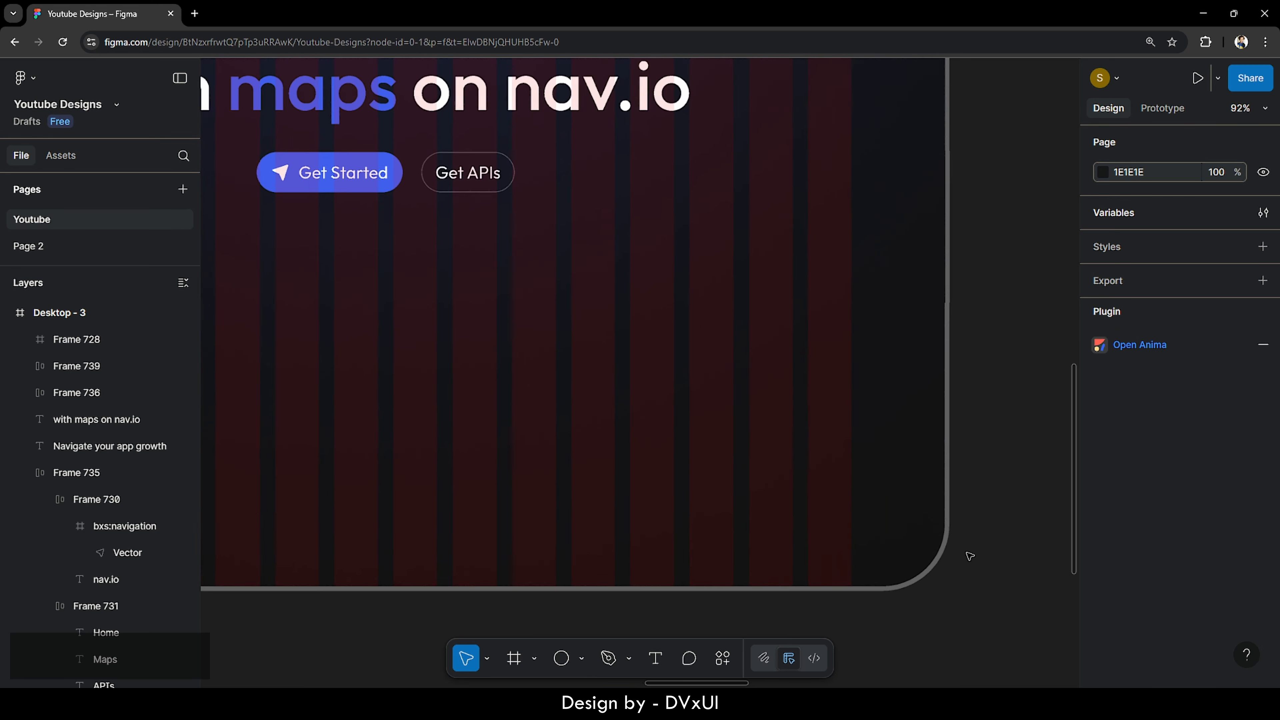
scroll(969, 556, up, 2)
key(t)
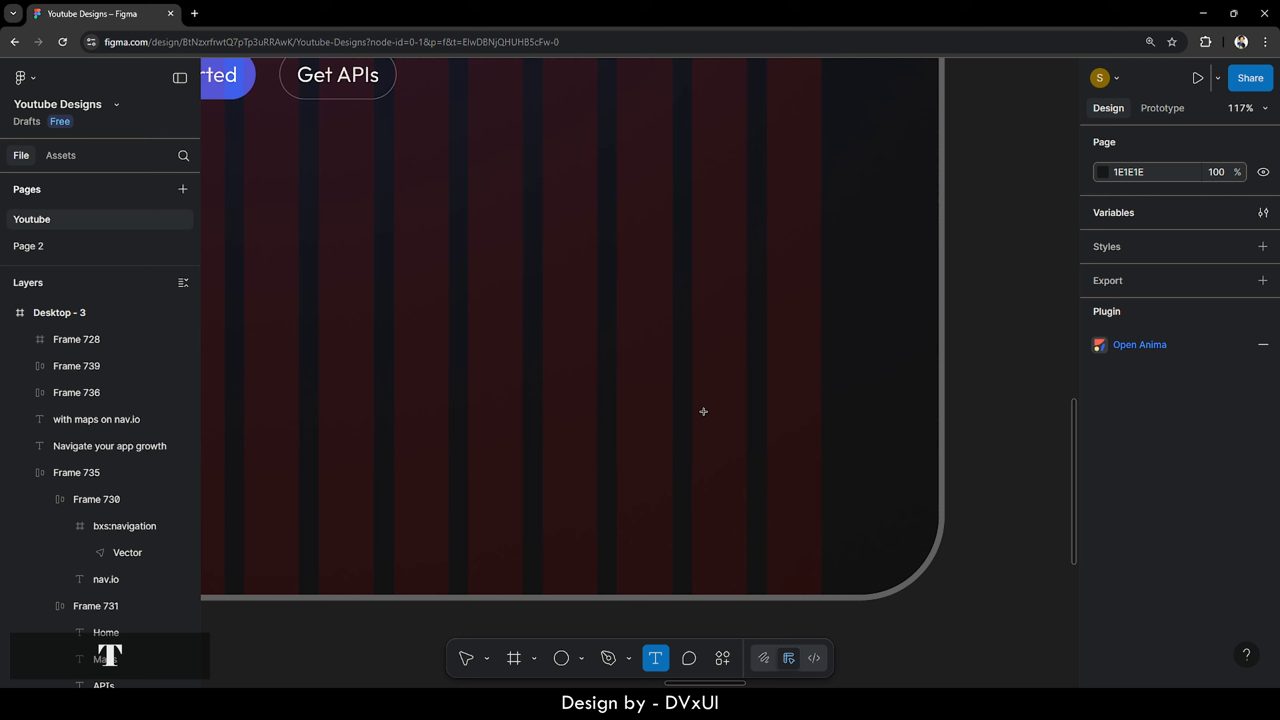
click(570, 362)
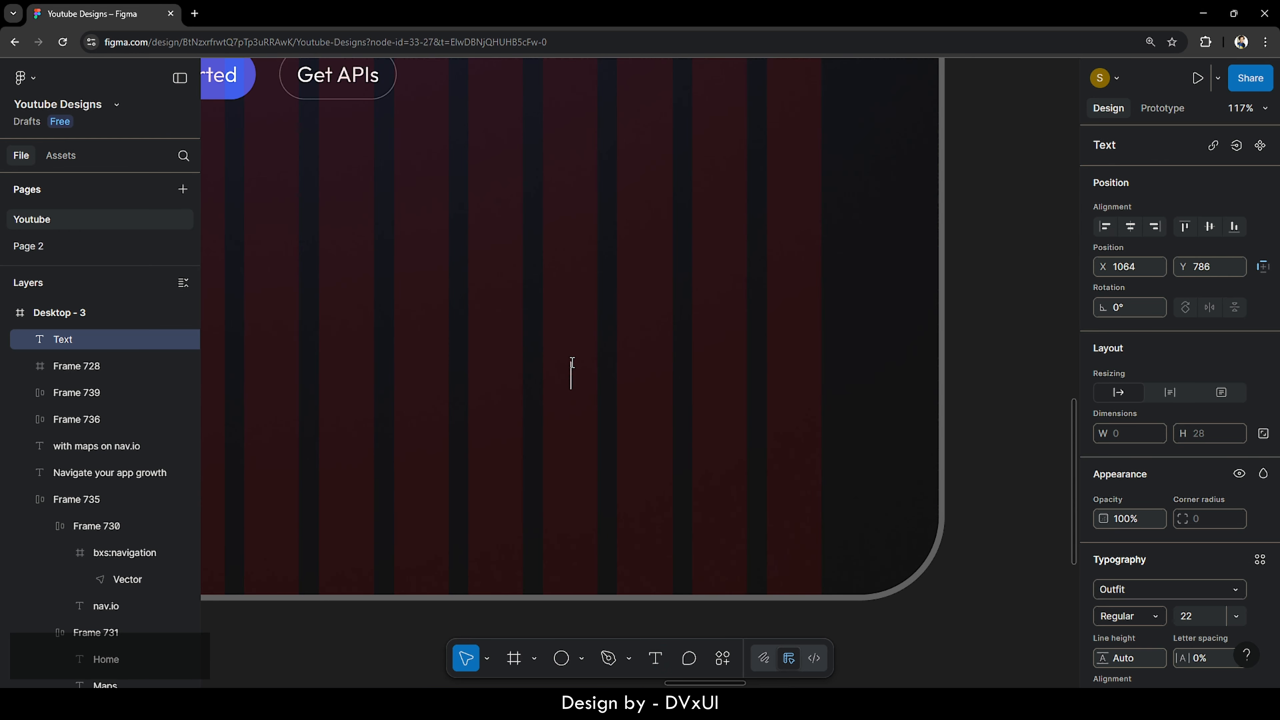
text(67K)
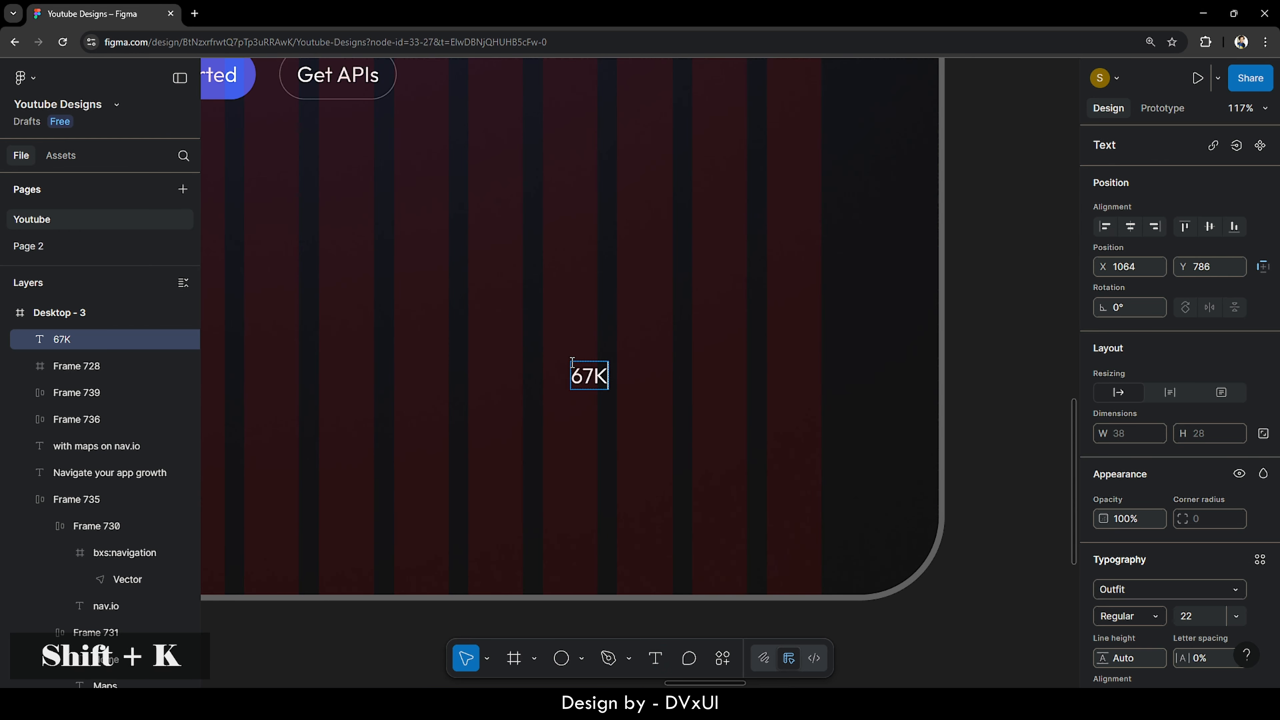
double_click(607, 377)
click(608, 377)
text(+)
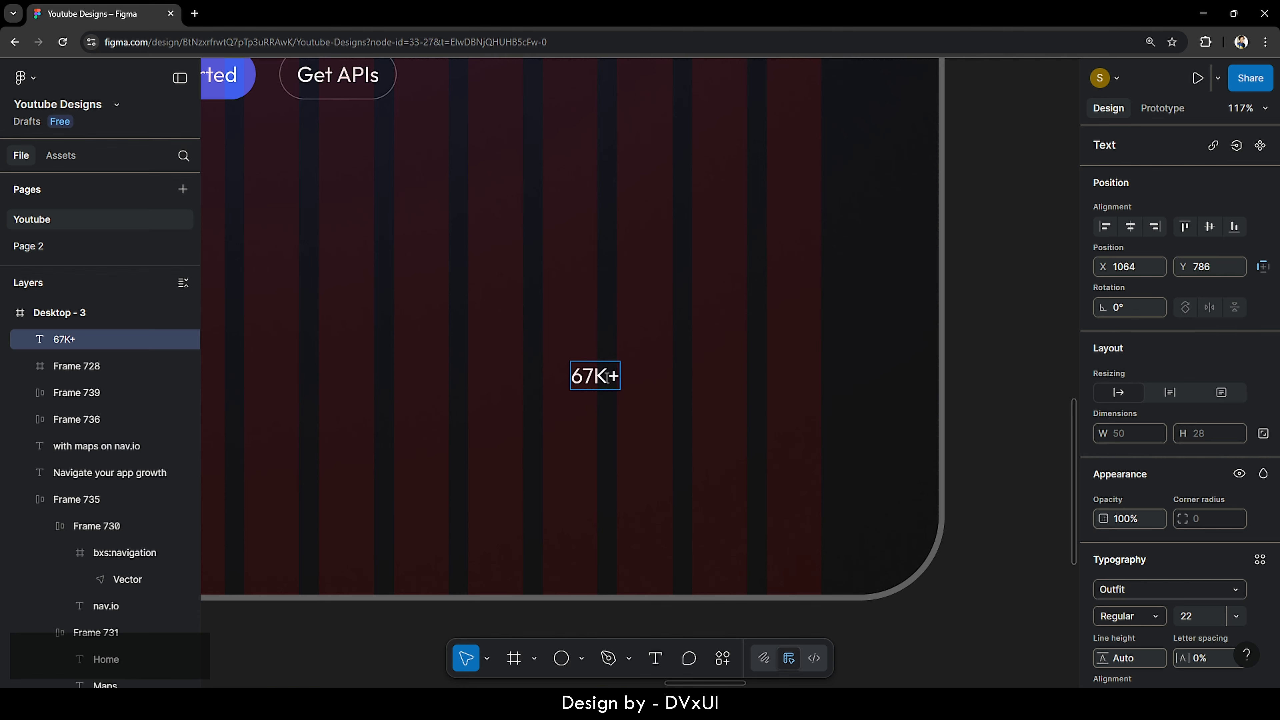
- Set the 67K+ text to size 120 SemiBold and move it slightly up and left
key(ctrl+a)
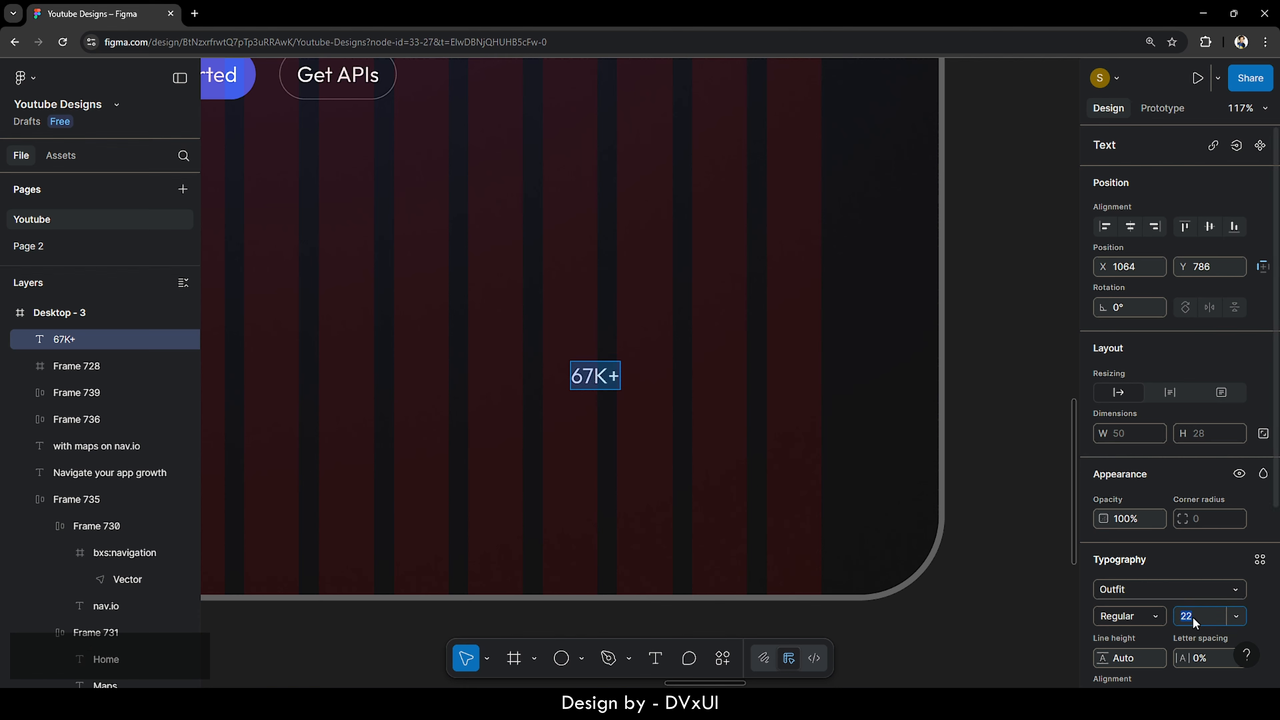
text(120)
key(Return)
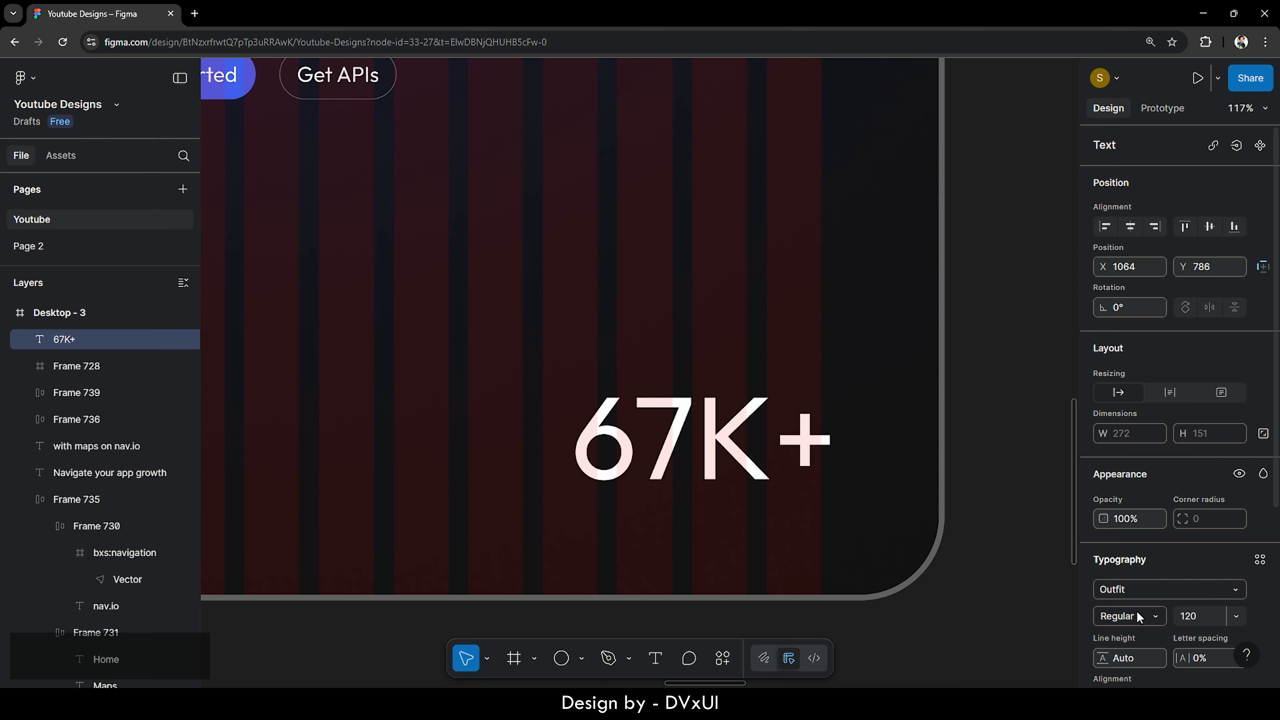
click(1136, 610)
click(1142, 541)
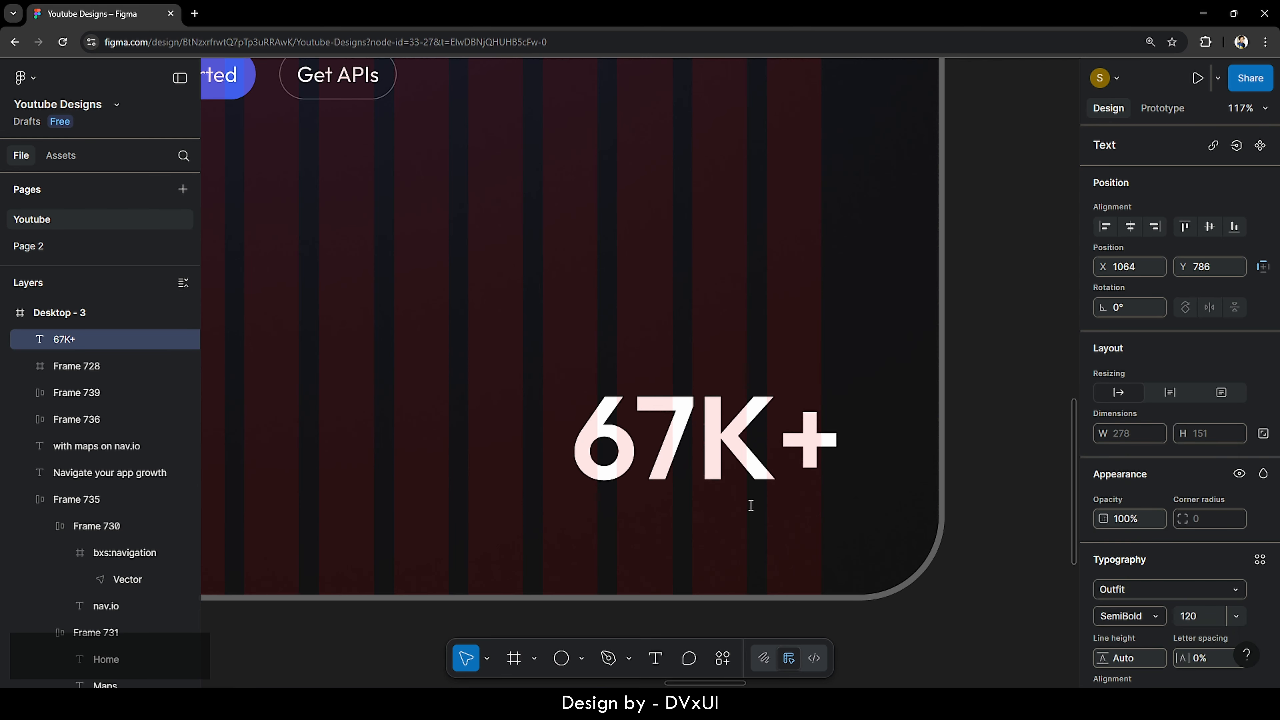
drag(720, 463, 709, 520)
- Turn a pasted copy of 67K+ into a 'users worldwide' caption at size 42, Regular weight
key(ctrl+v)
double_click(709, 520)
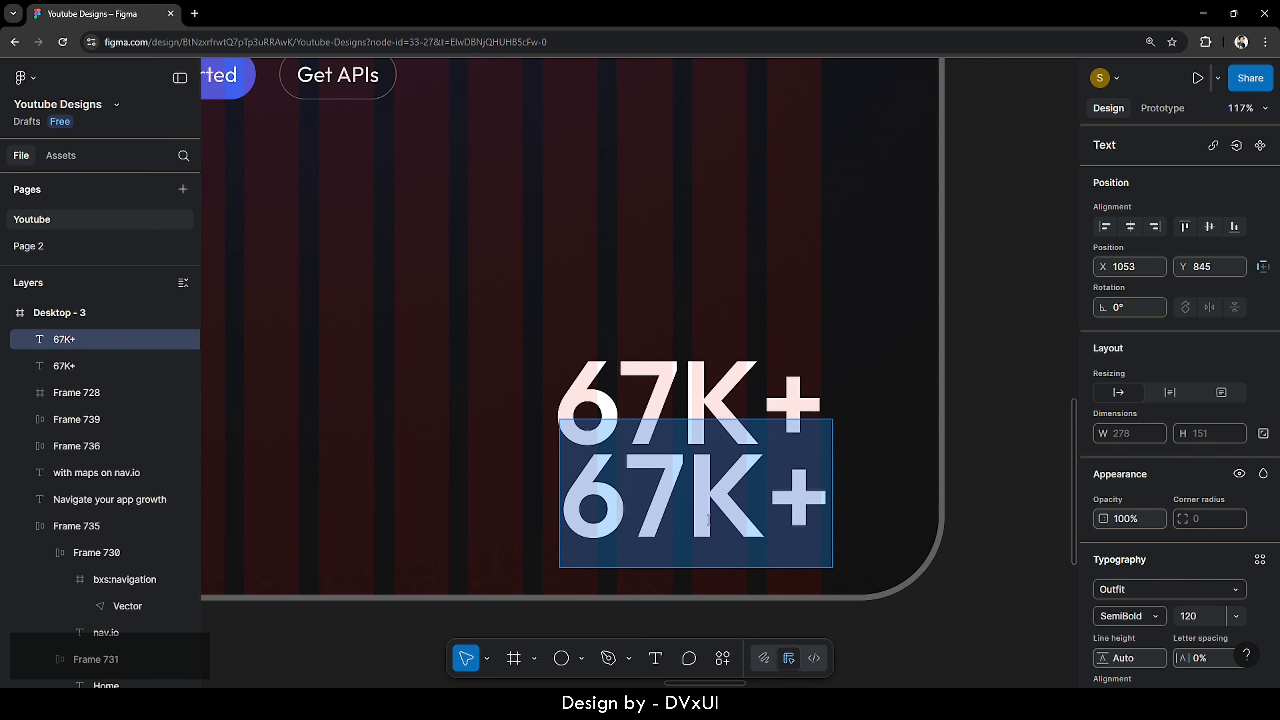
key(BackSpace)
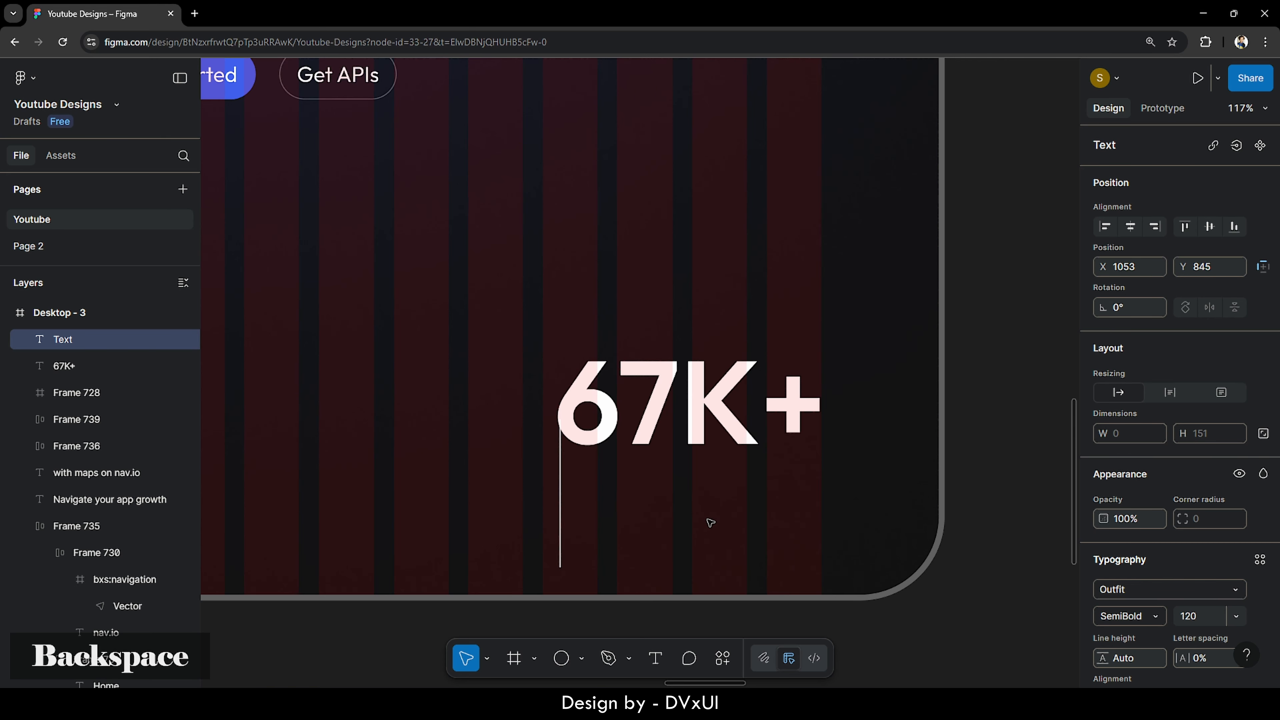
text(users wo)
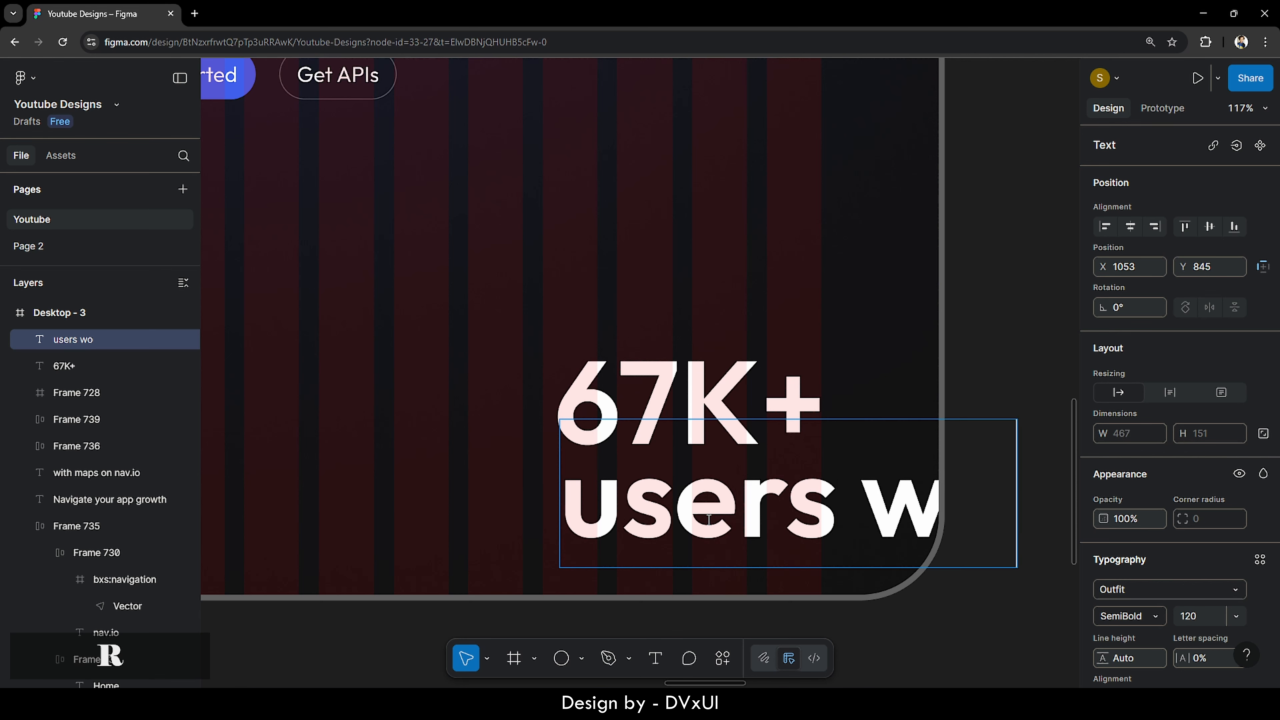
text(rldwide)
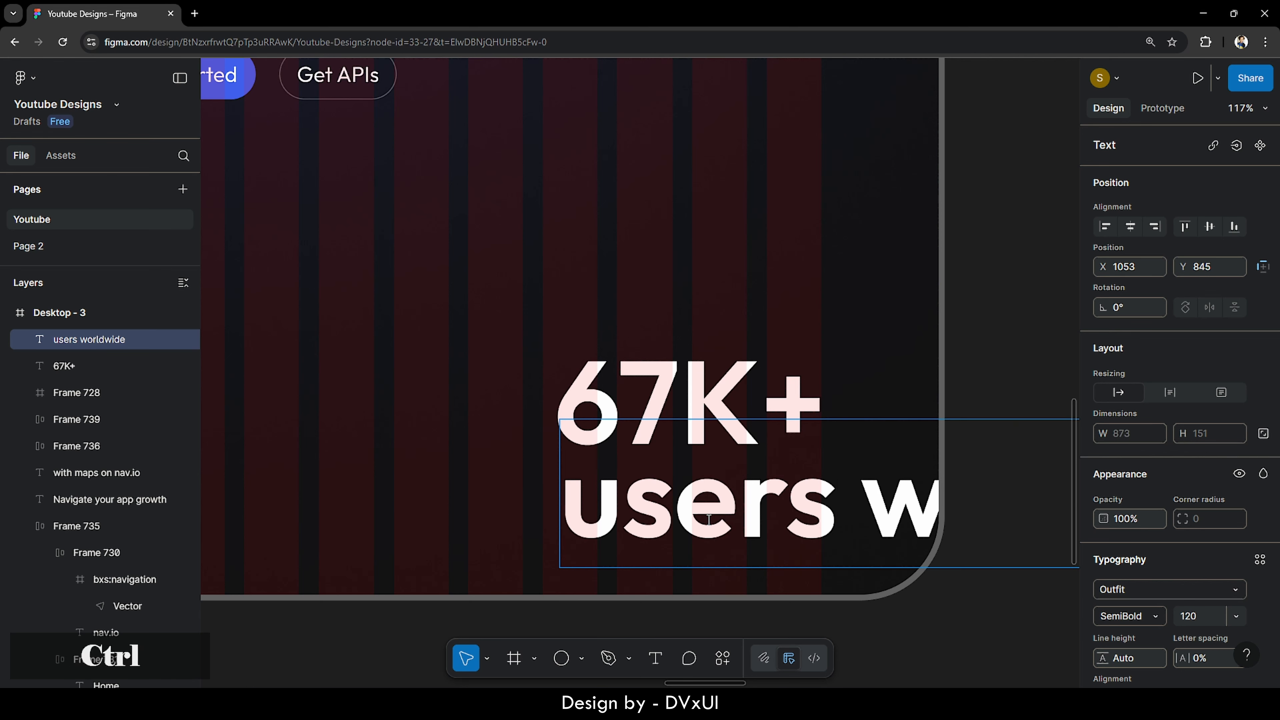
key(ctrl+a)
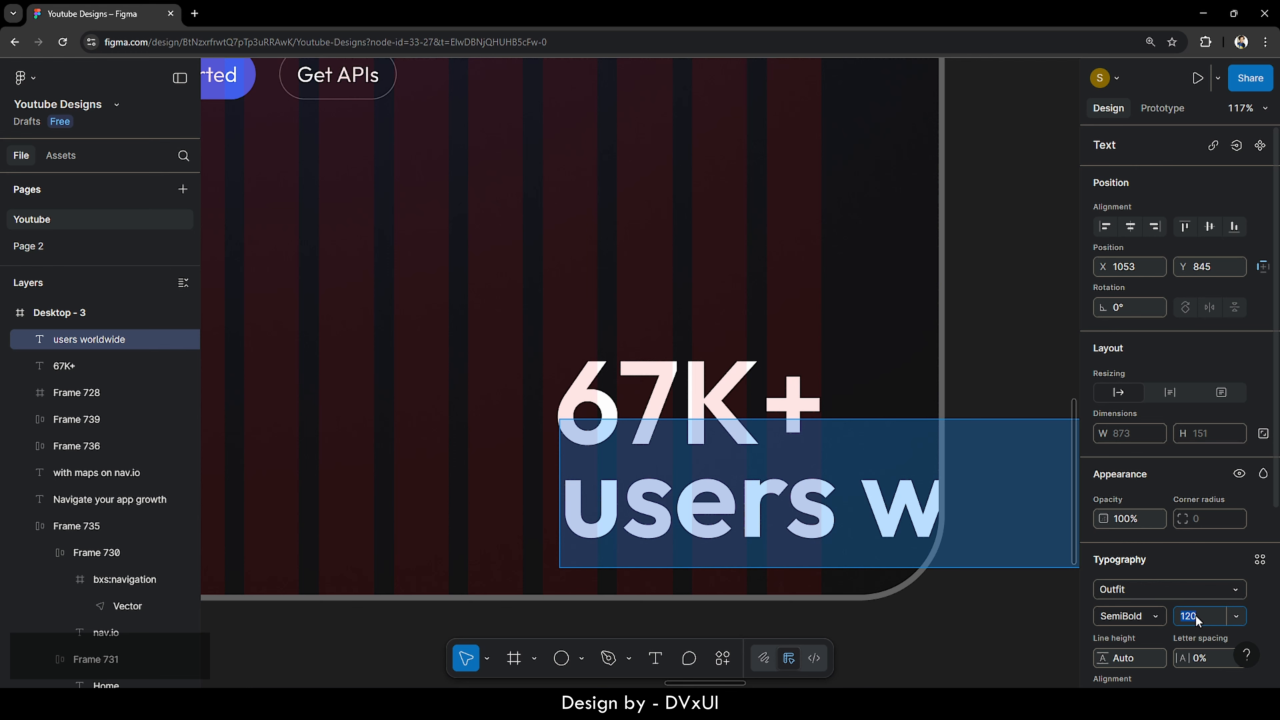
text(42)
key(Return)
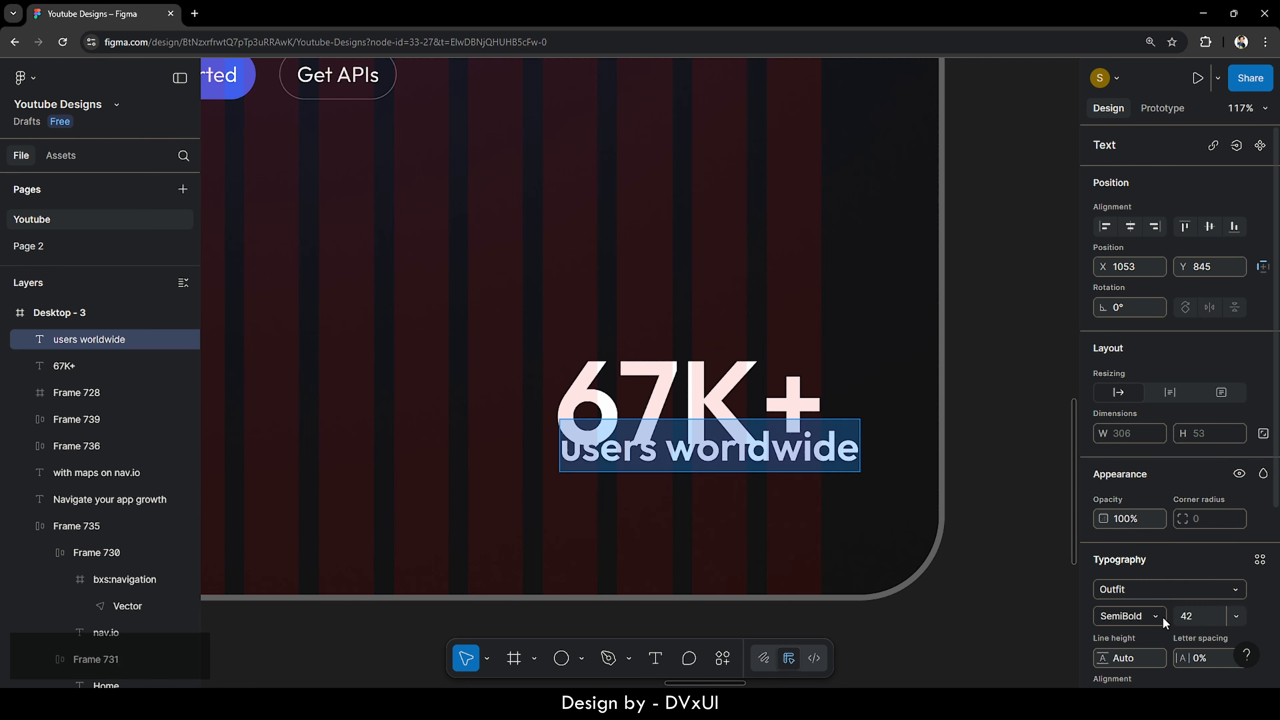
click(1152, 618)
click(1146, 495)
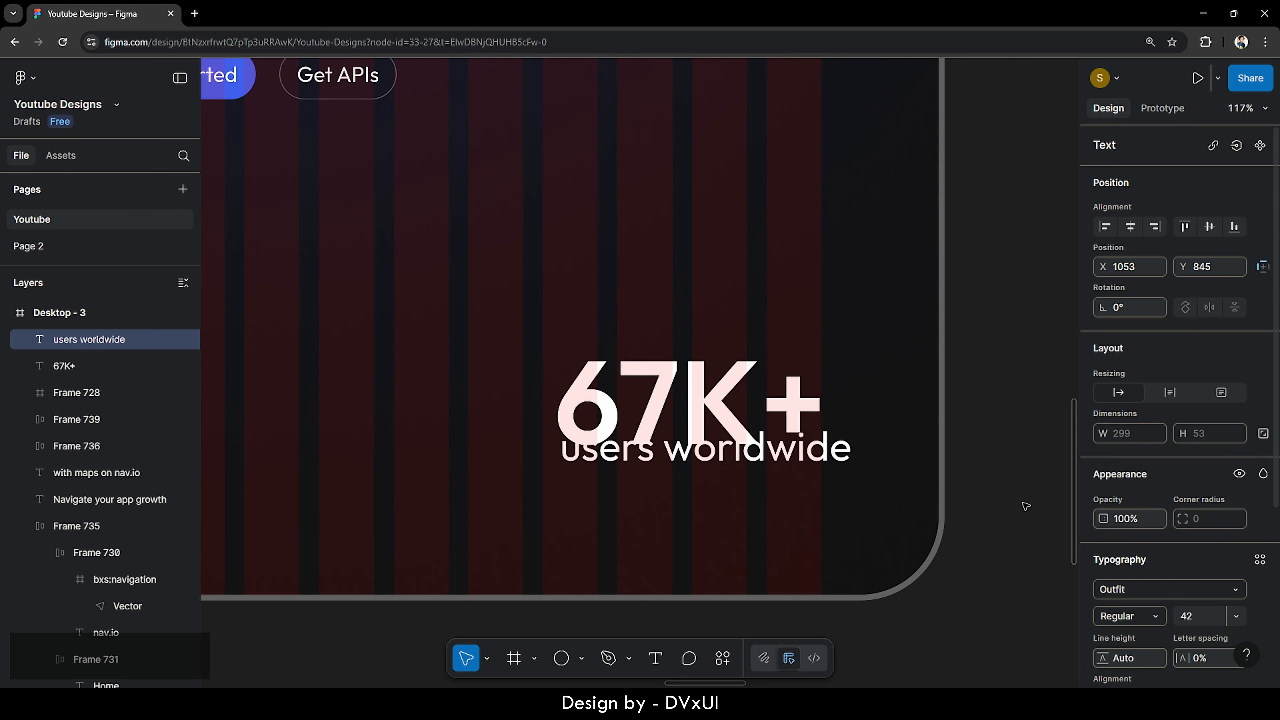
- Stack the caption below 67K+ and wrap both in a right-aligned auto layout frame
drag(710, 453, 709, 482)
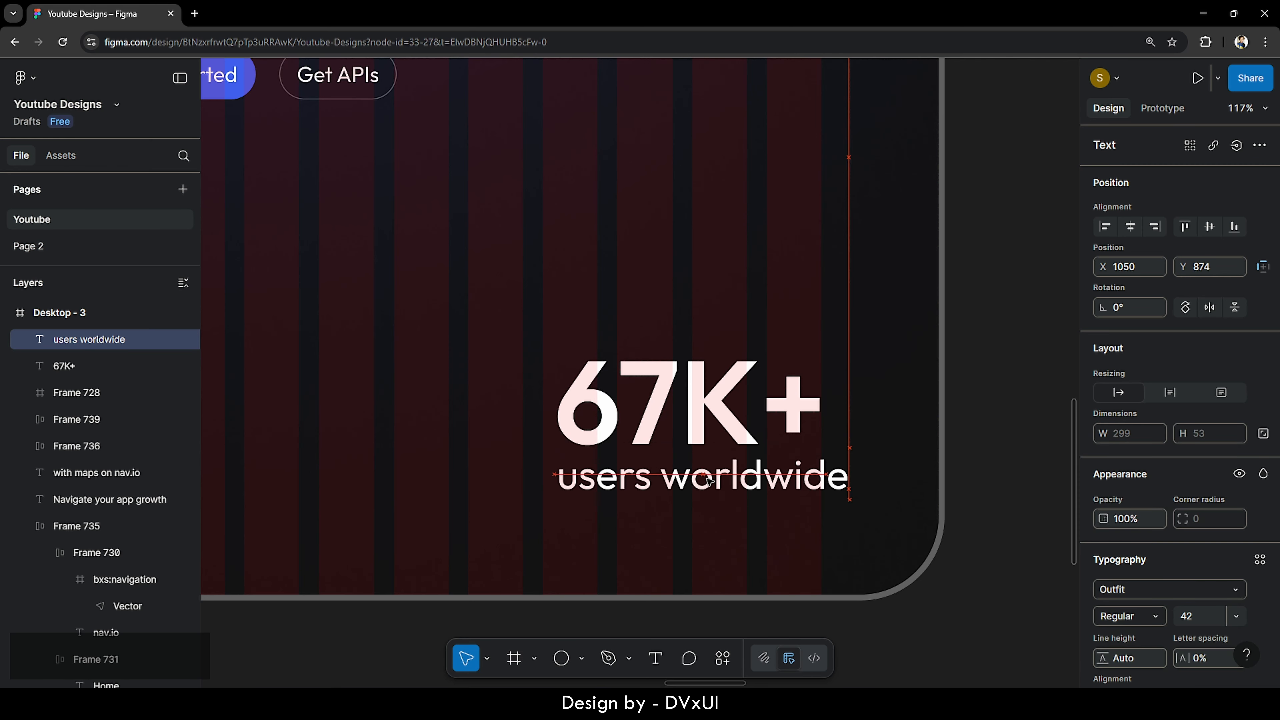
shift+click(685, 416)
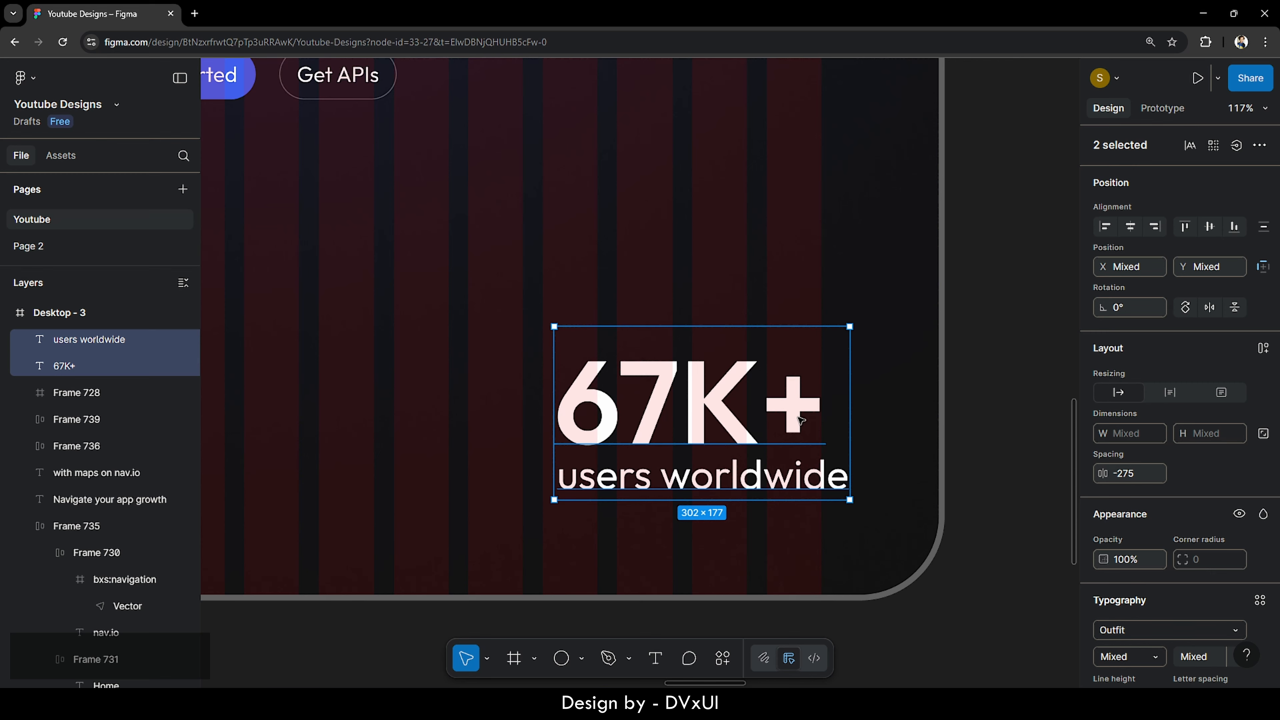
scroll(1154, 390, down, 2)
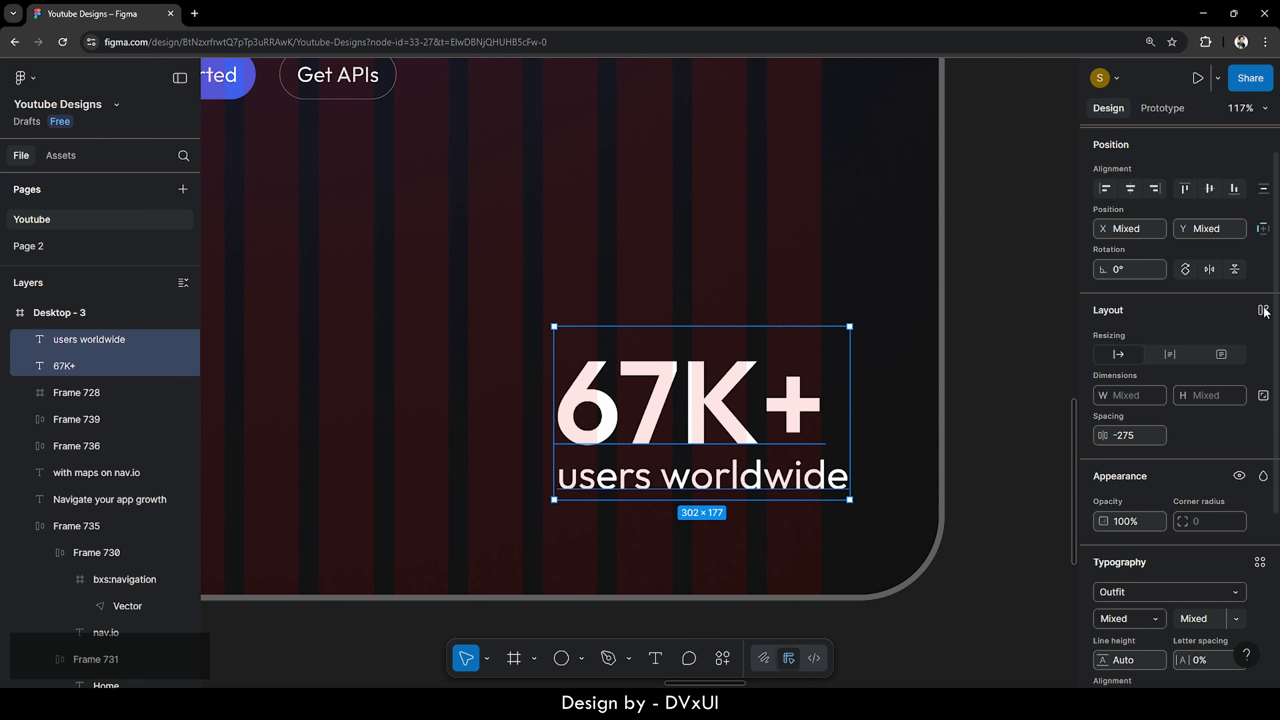
click(1263, 310)
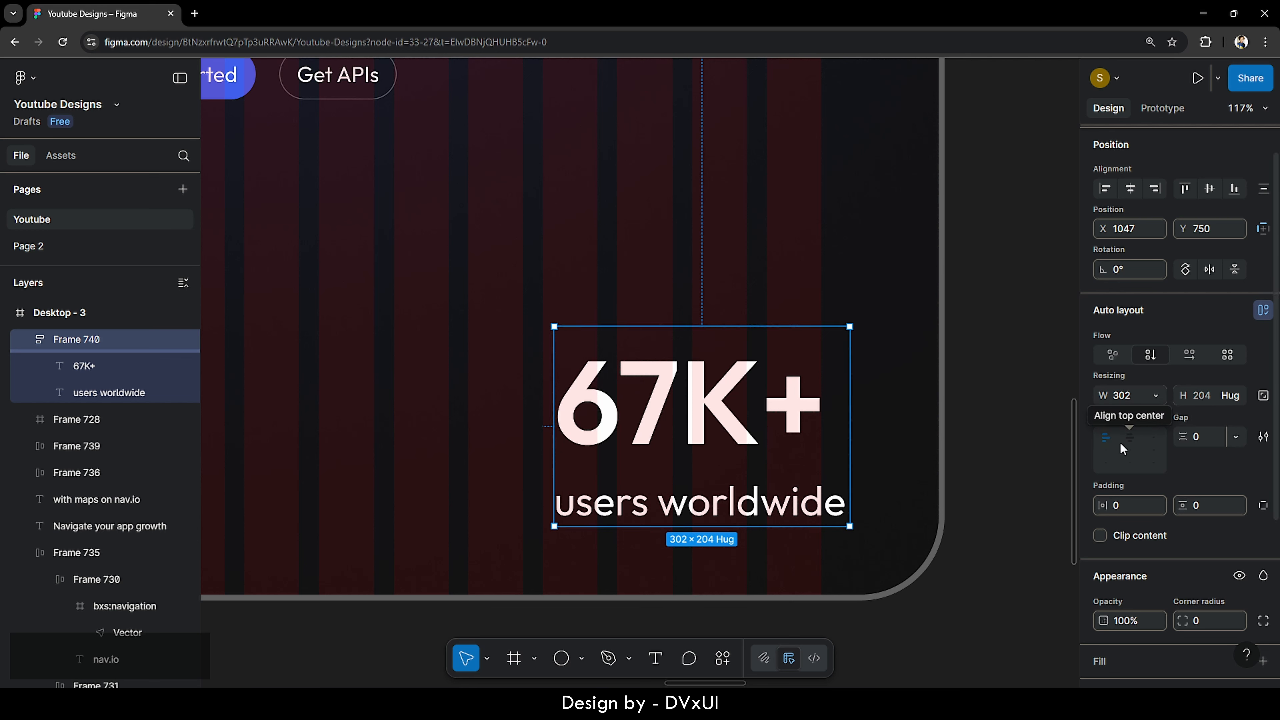
click(1155, 451)
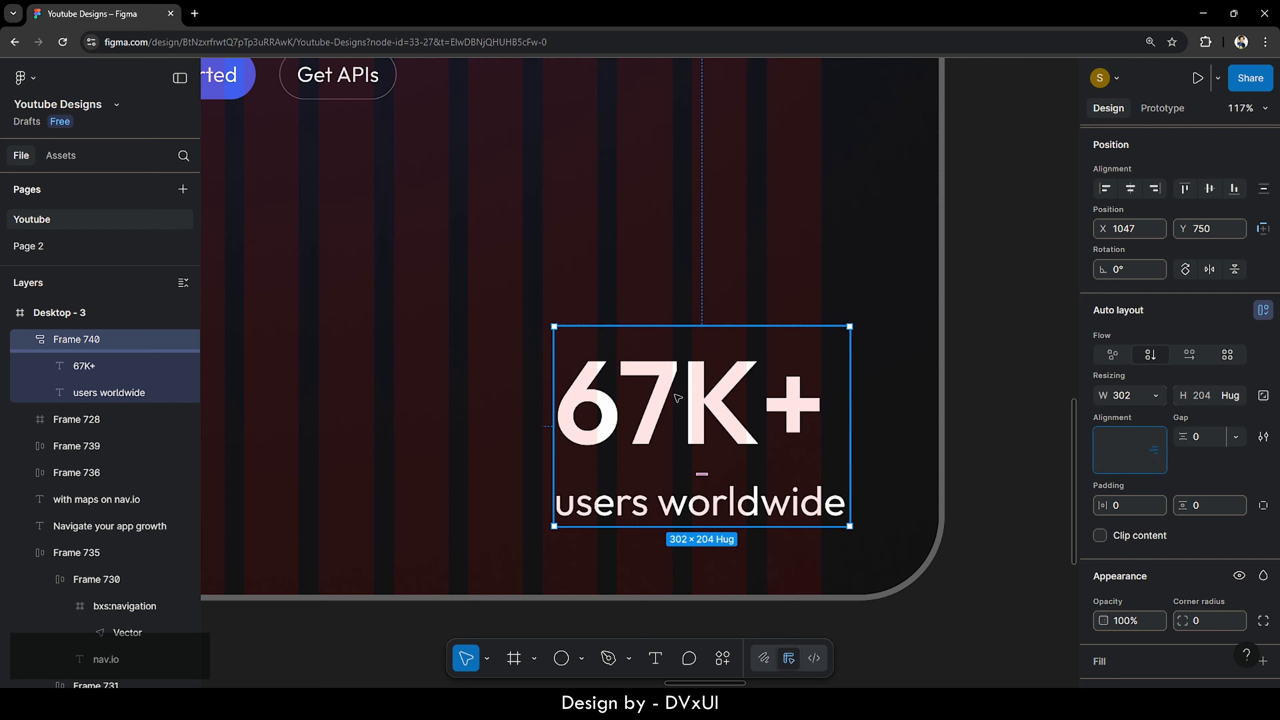
- Right-align the text of both 67K+ and the 'users worldwide' caption
click(707, 431)
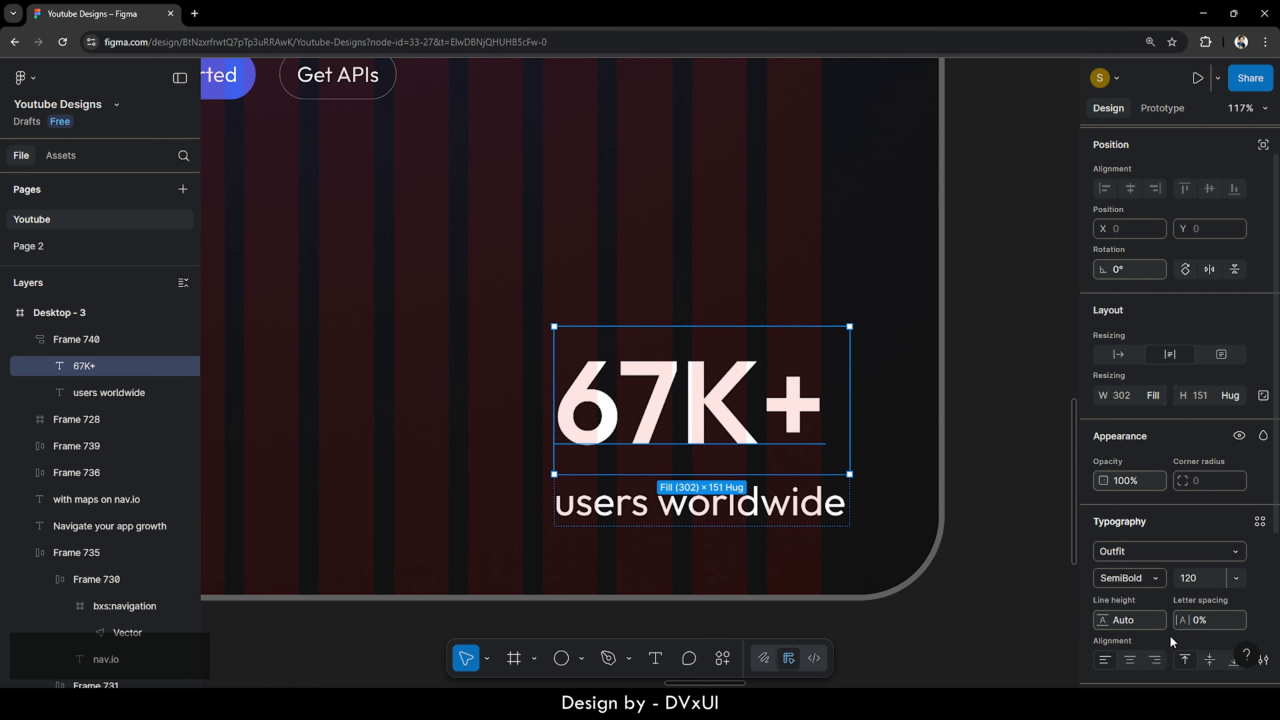
scroll(1134, 554, down, 2)
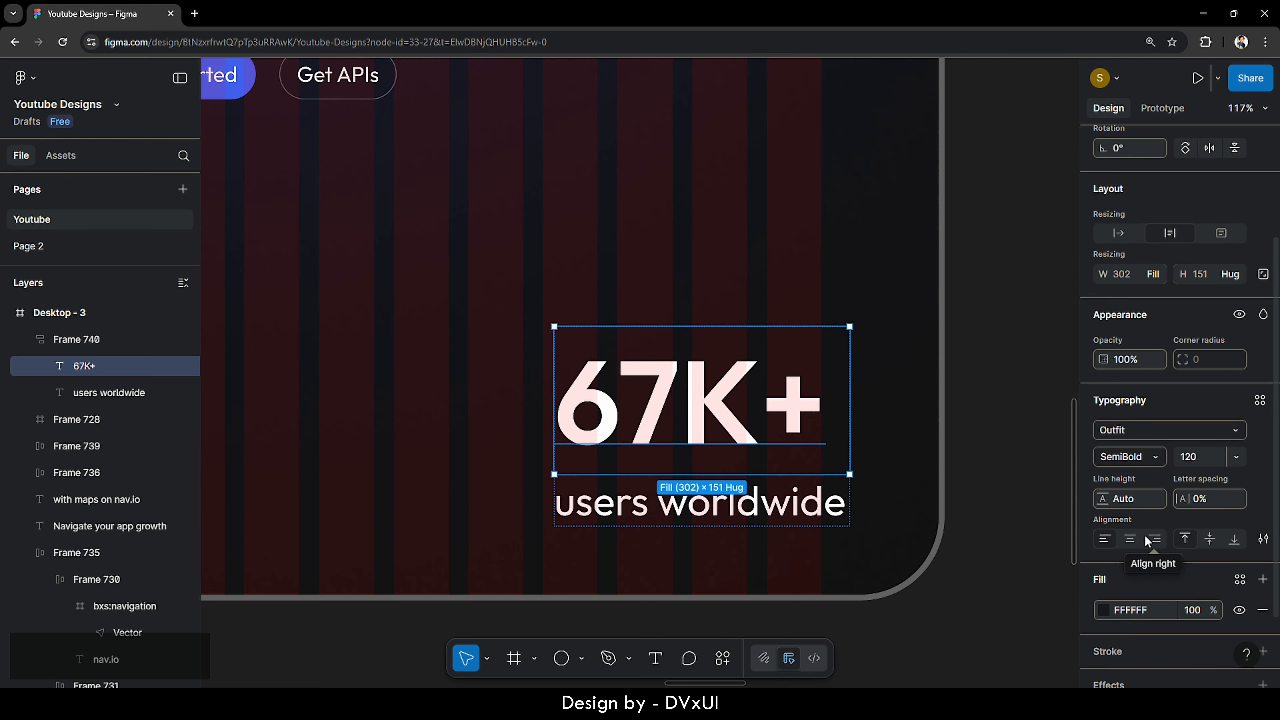
click(1154, 539)
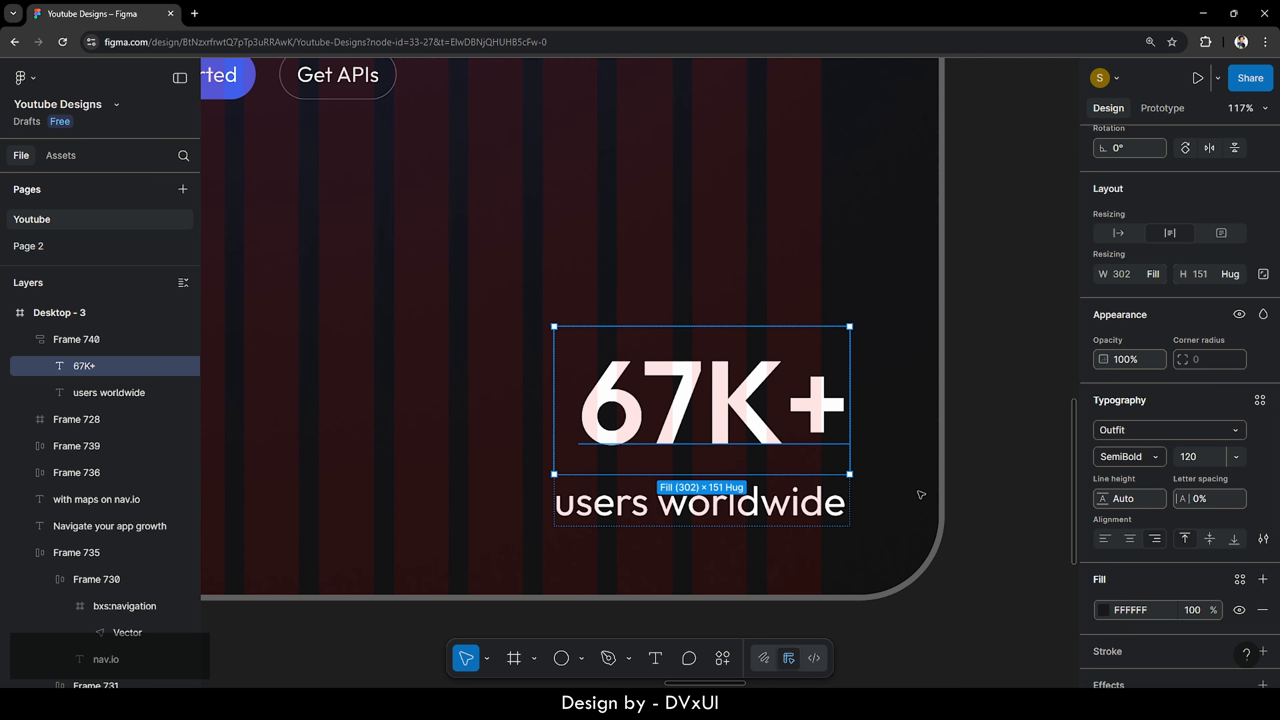
click(777, 514)
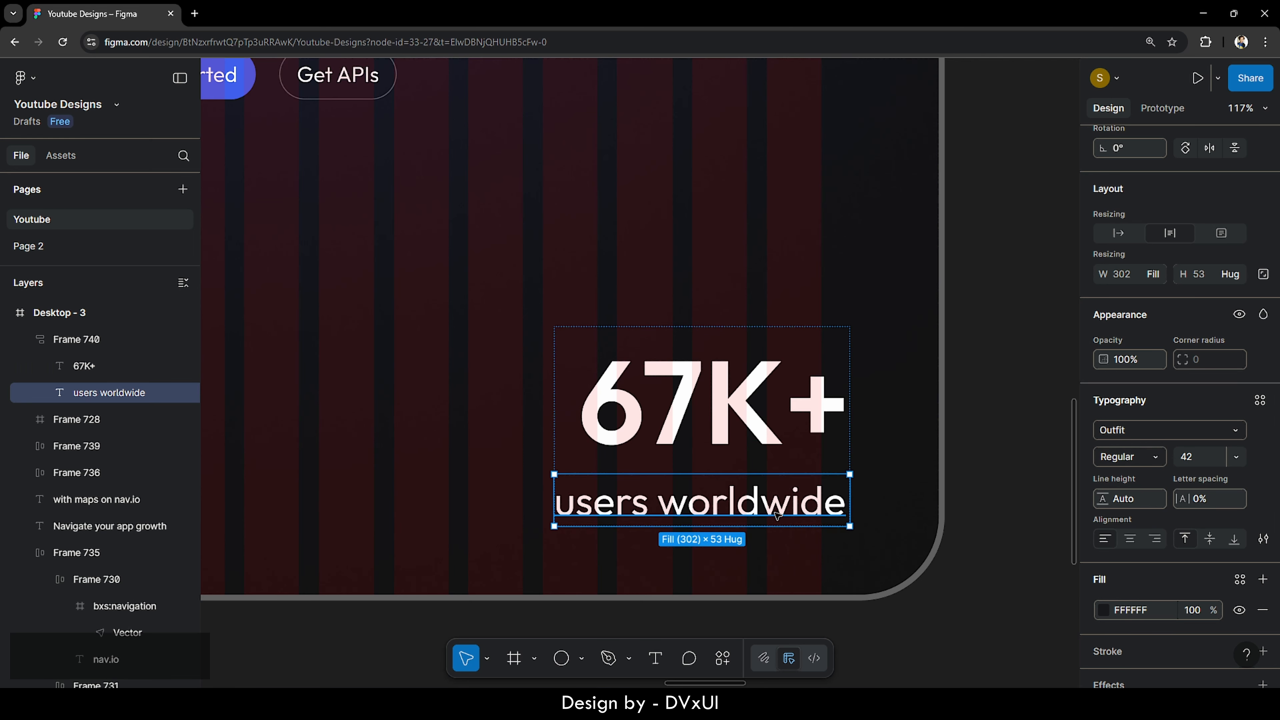
click(1154, 541)
click(897, 461)
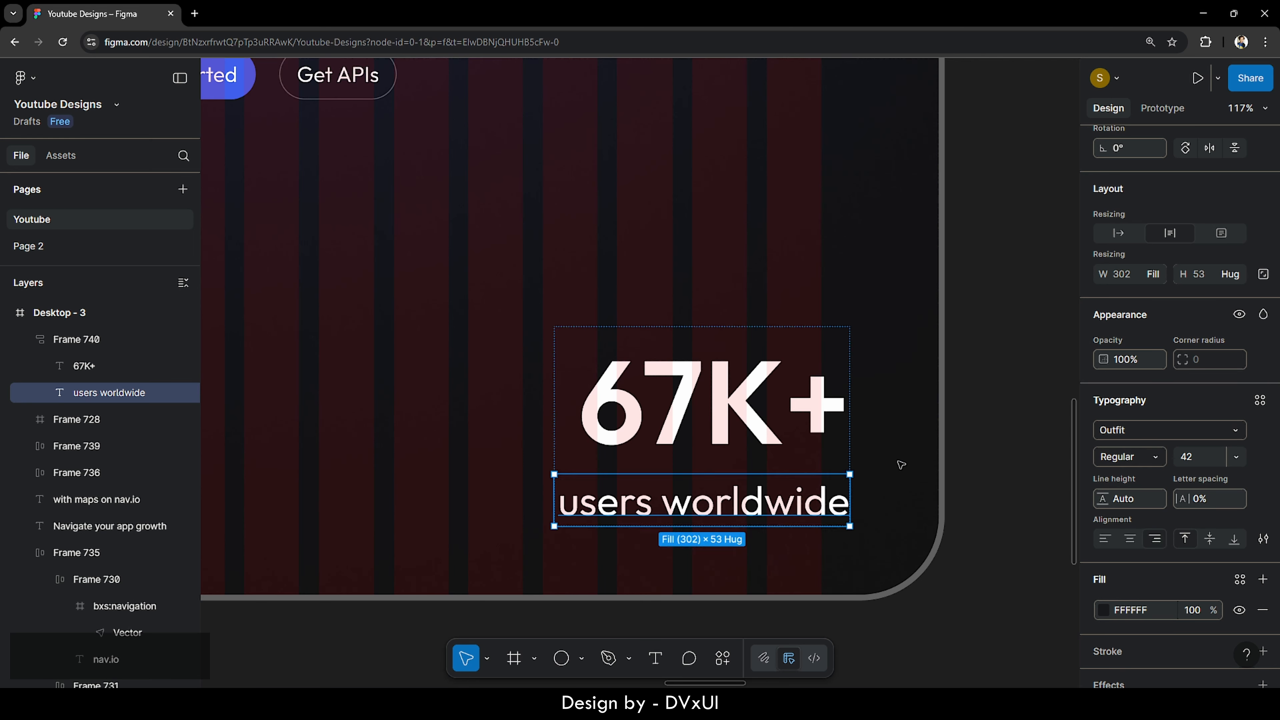
- Nudge the 67K+ stat group slightly to the left
click(762, 406)
key(shift+Left)
key(shift+Left)
key(shift+Left)
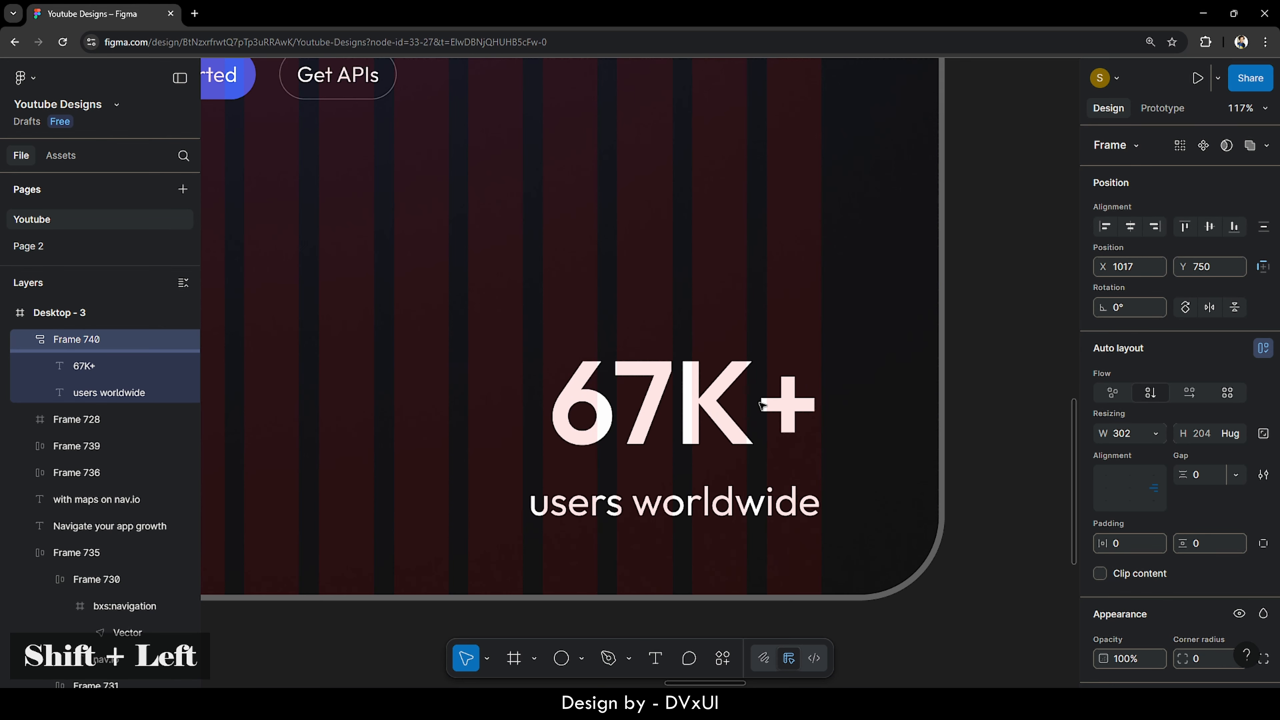
key(Left)
key(Left)
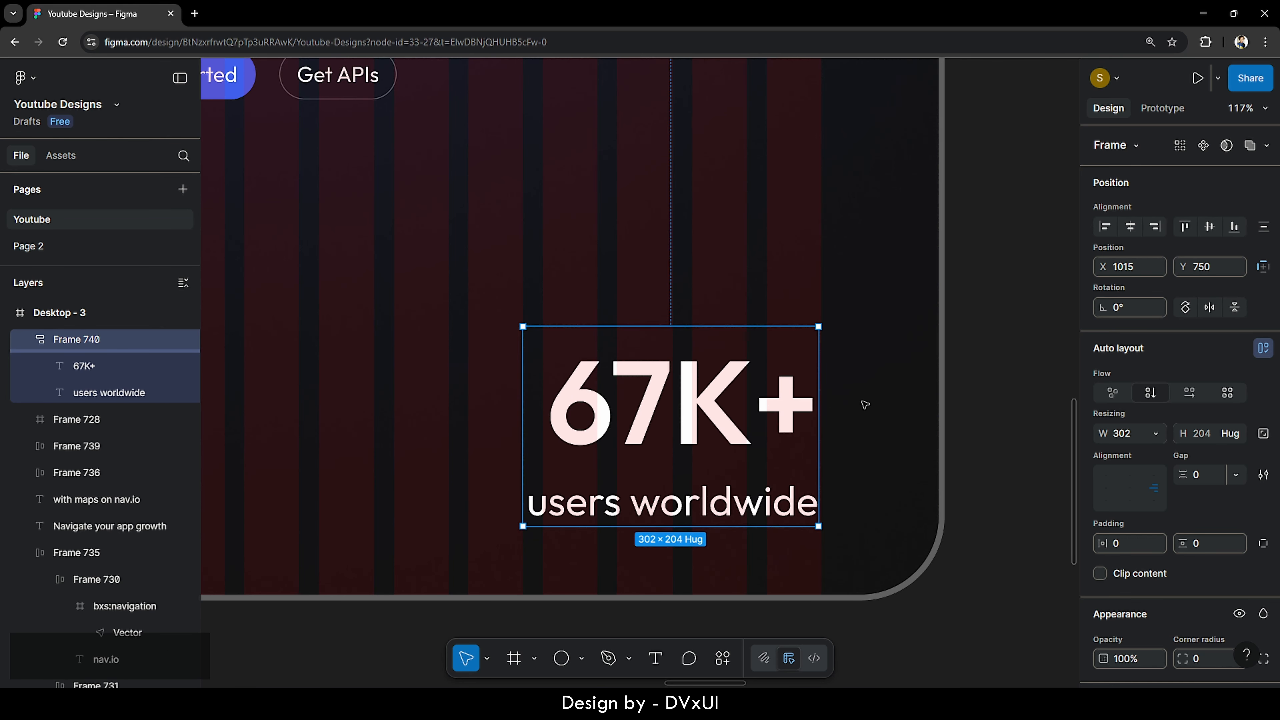
scroll(865, 403, left, 1)
scroll(864, 405, left, 2)
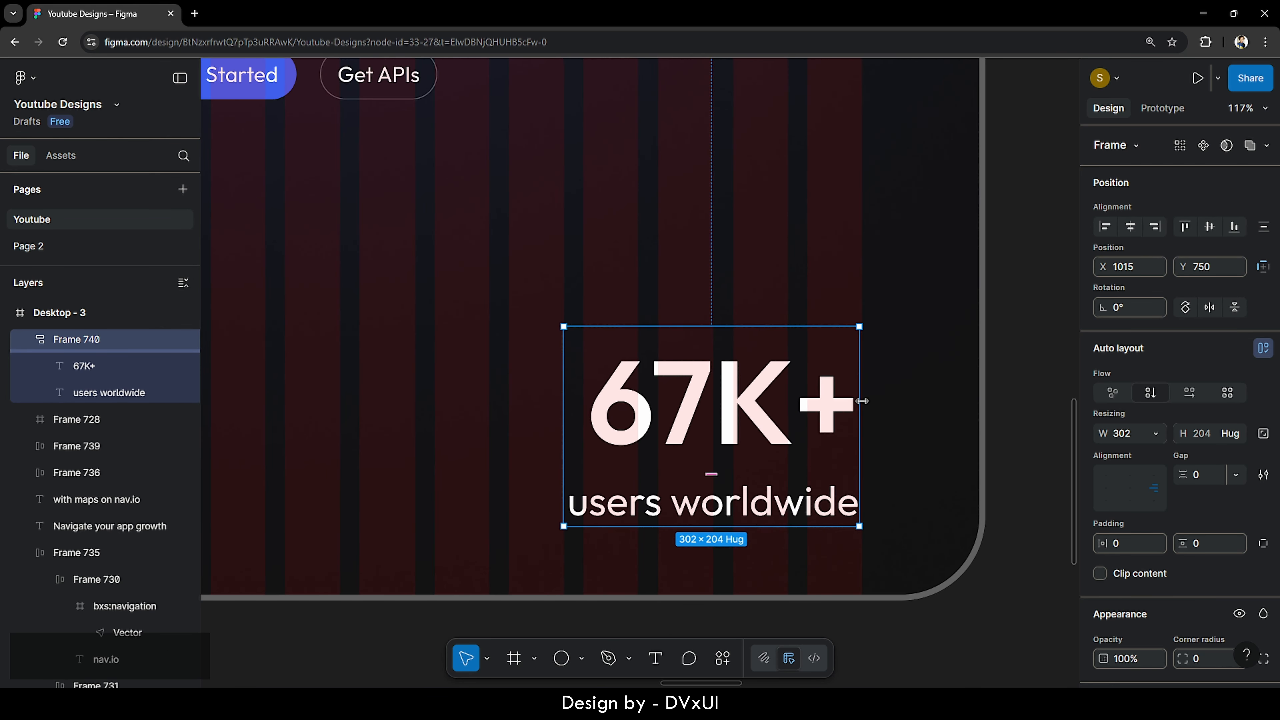
- Colour the digits '67' in 67K+ with the blue swatch 415FEC
double_click(652, 411)
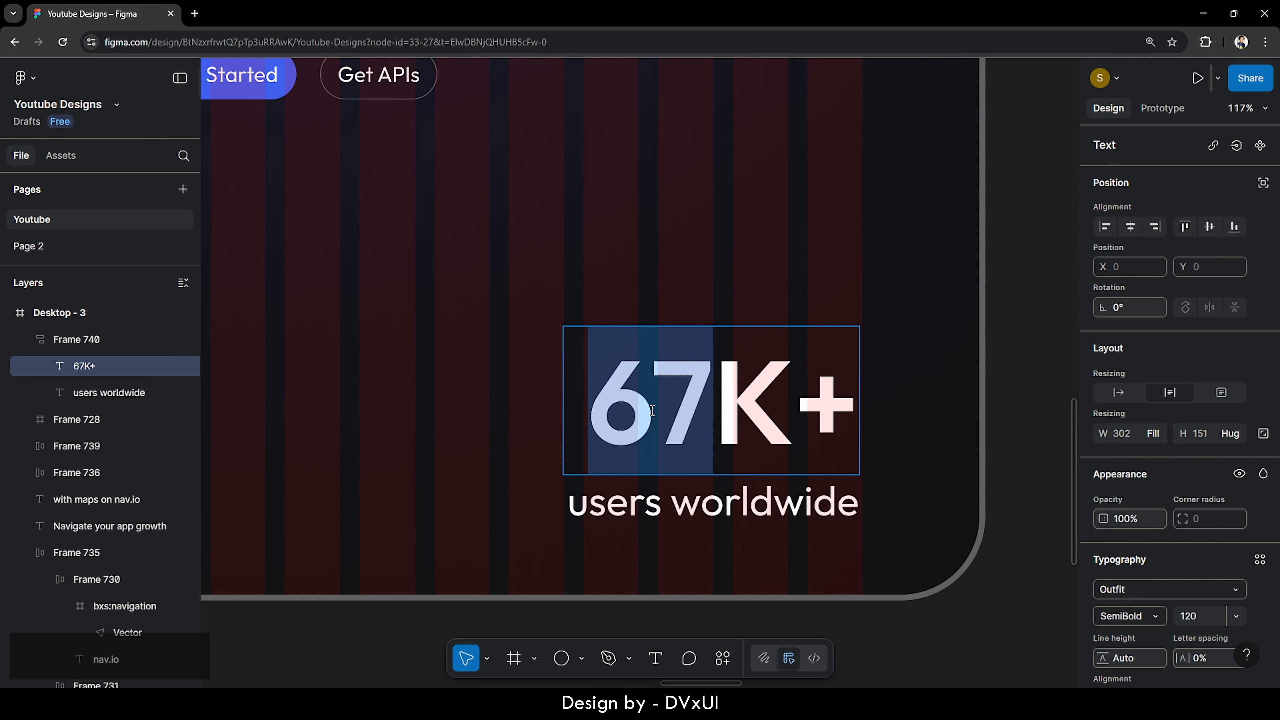
scroll(1134, 504, down, 5)
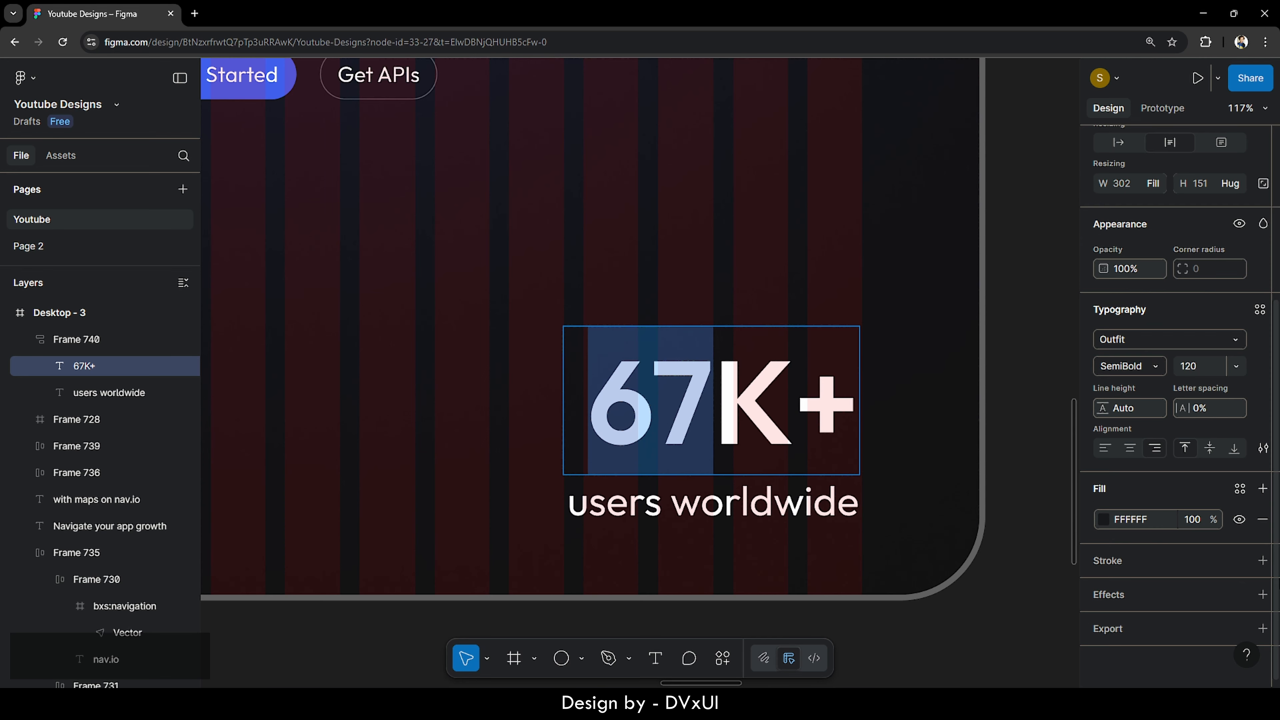
click(1102, 518)
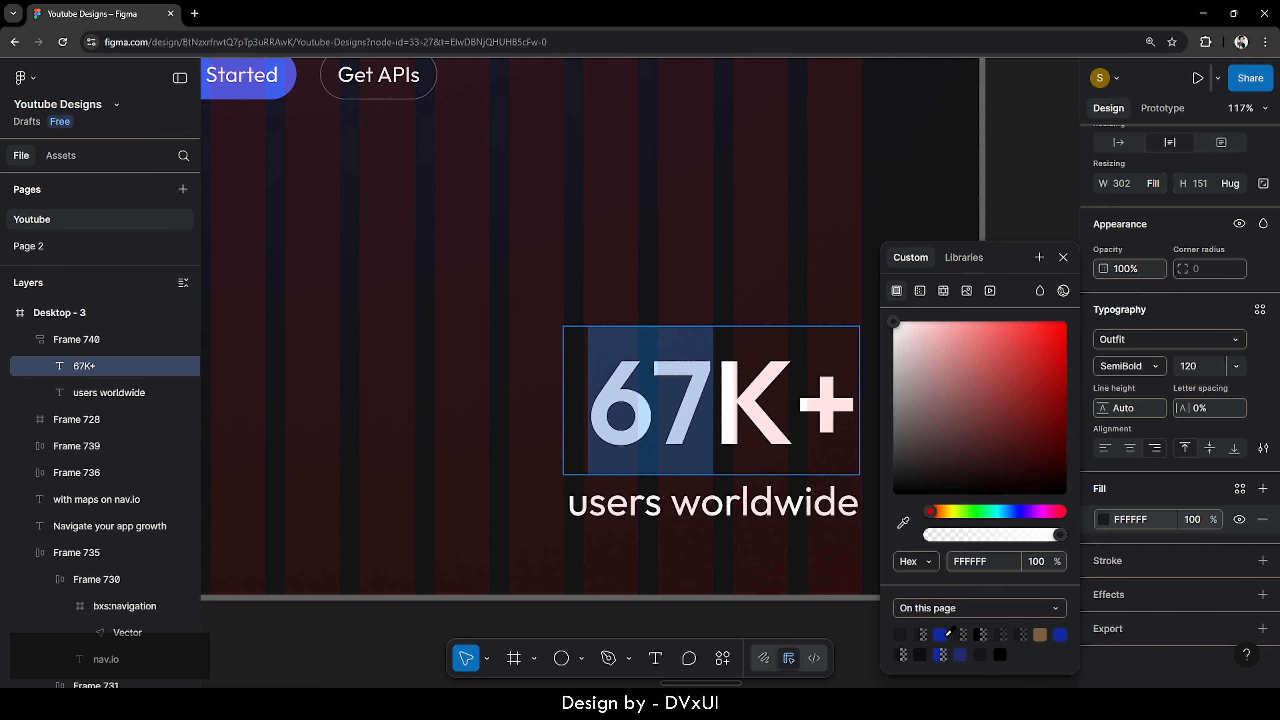
click(940, 635)
key(Escape)
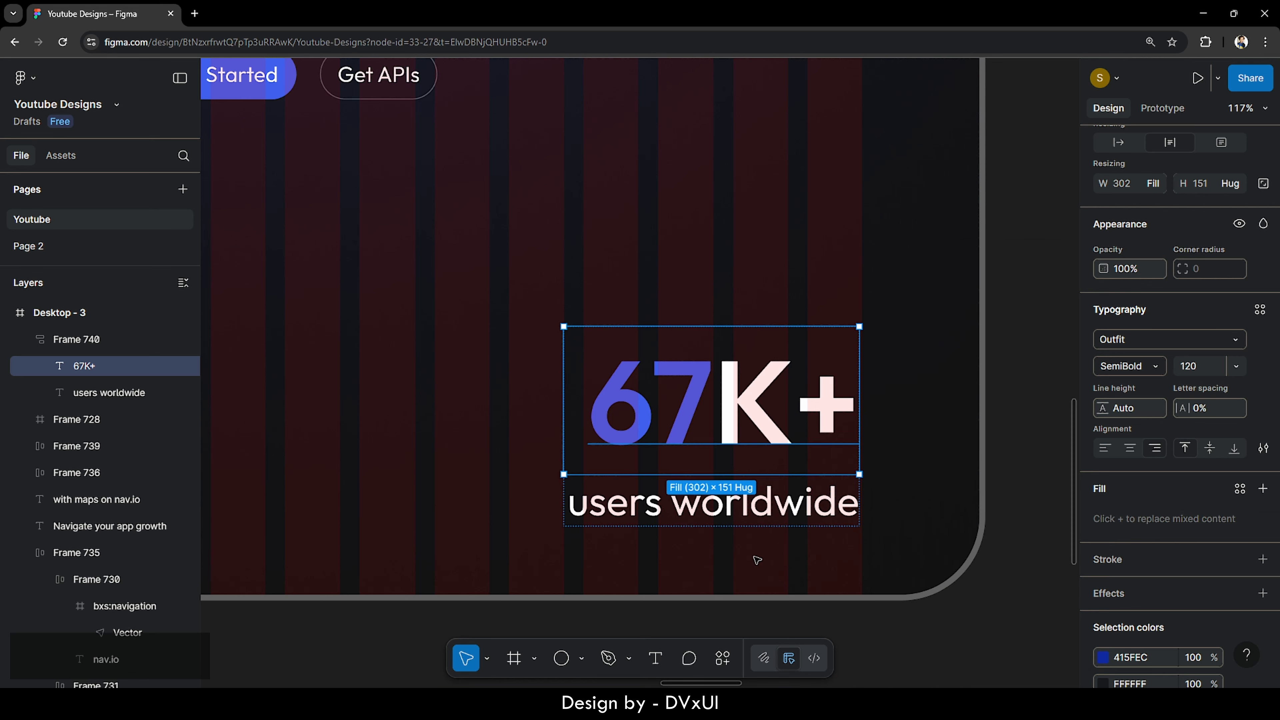
- Set the 'users worldwide' caption's fill opacity to 70%
click(764, 513)
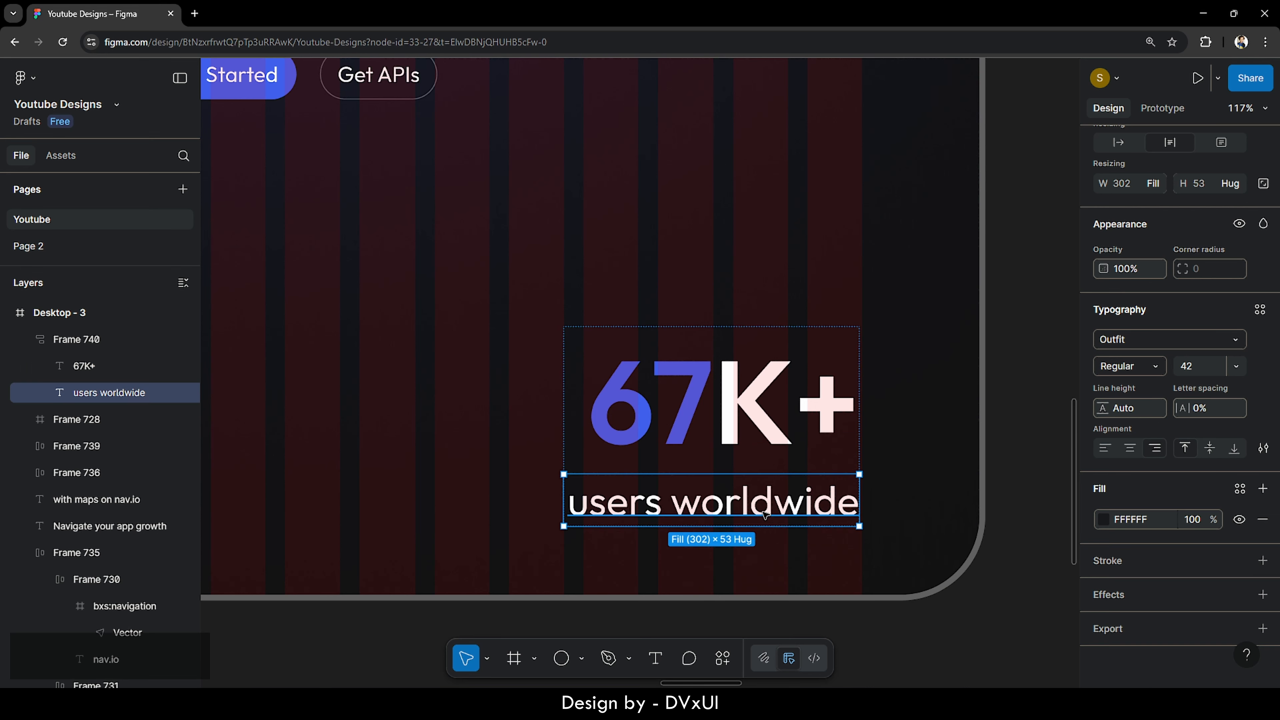
click(1197, 522)
text(70)
key(Return)
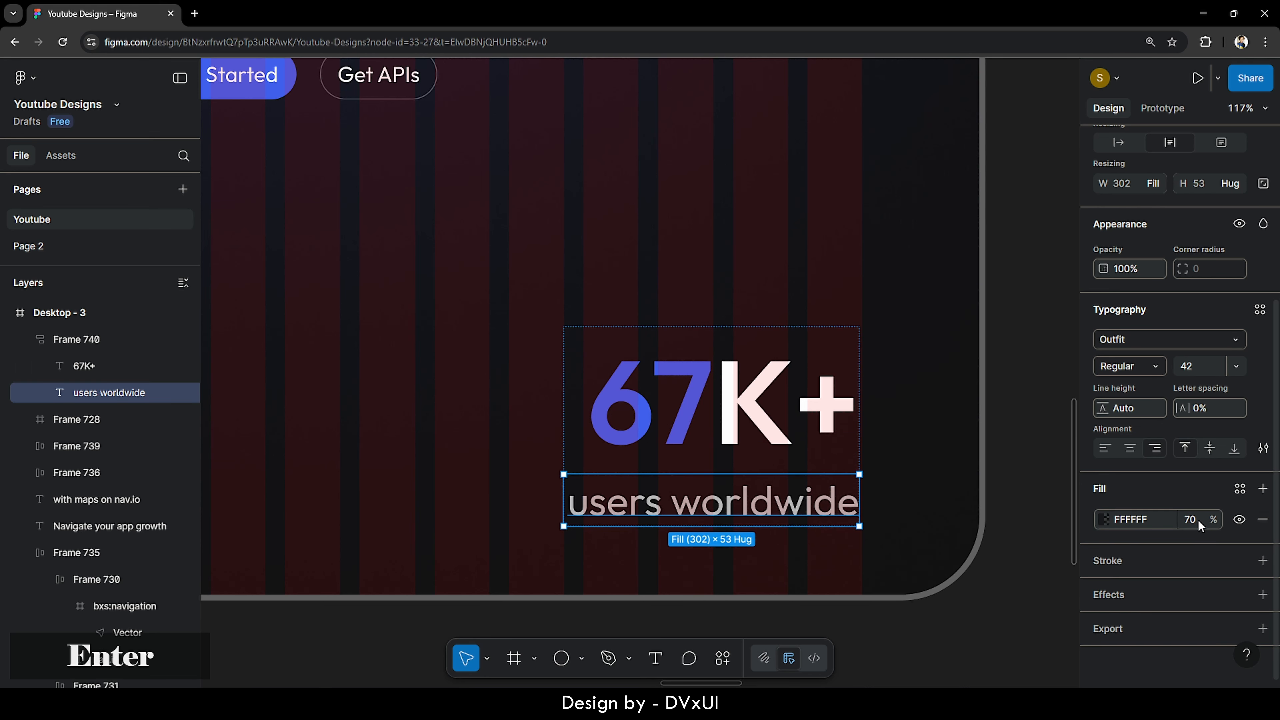
- Align the vertical centers of the 67K+ stat group Frame 740 and testimonial card Frame 728
click(1043, 517)
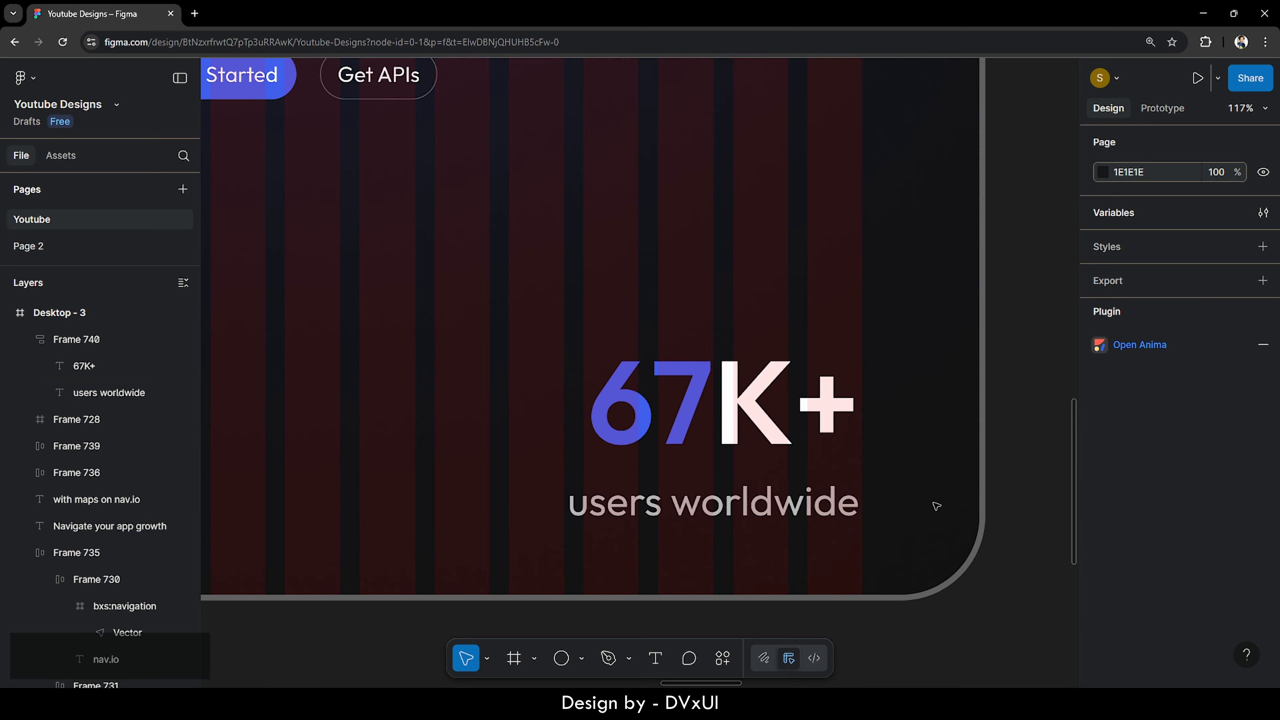
scroll(936, 505, down, 5)
scroll(935, 505, up, 1)
click(881, 501)
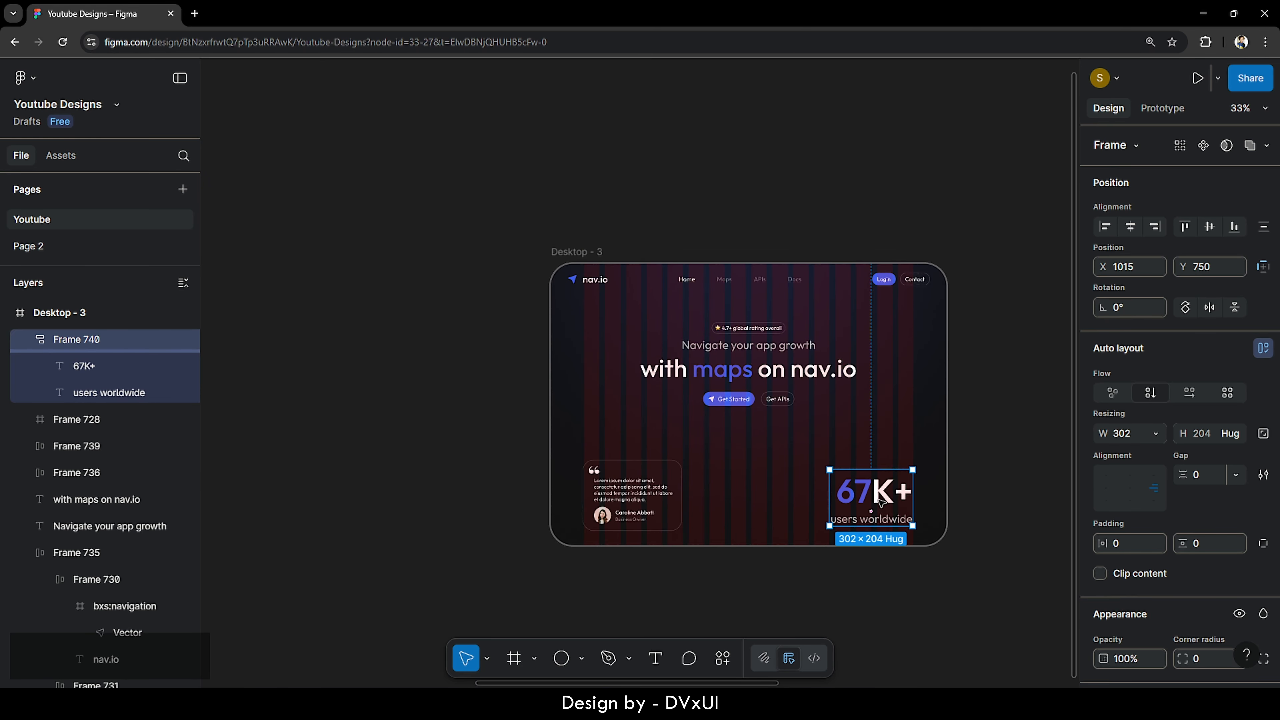
scroll(881, 500, up, 2)
scroll(881, 501, up, 3)
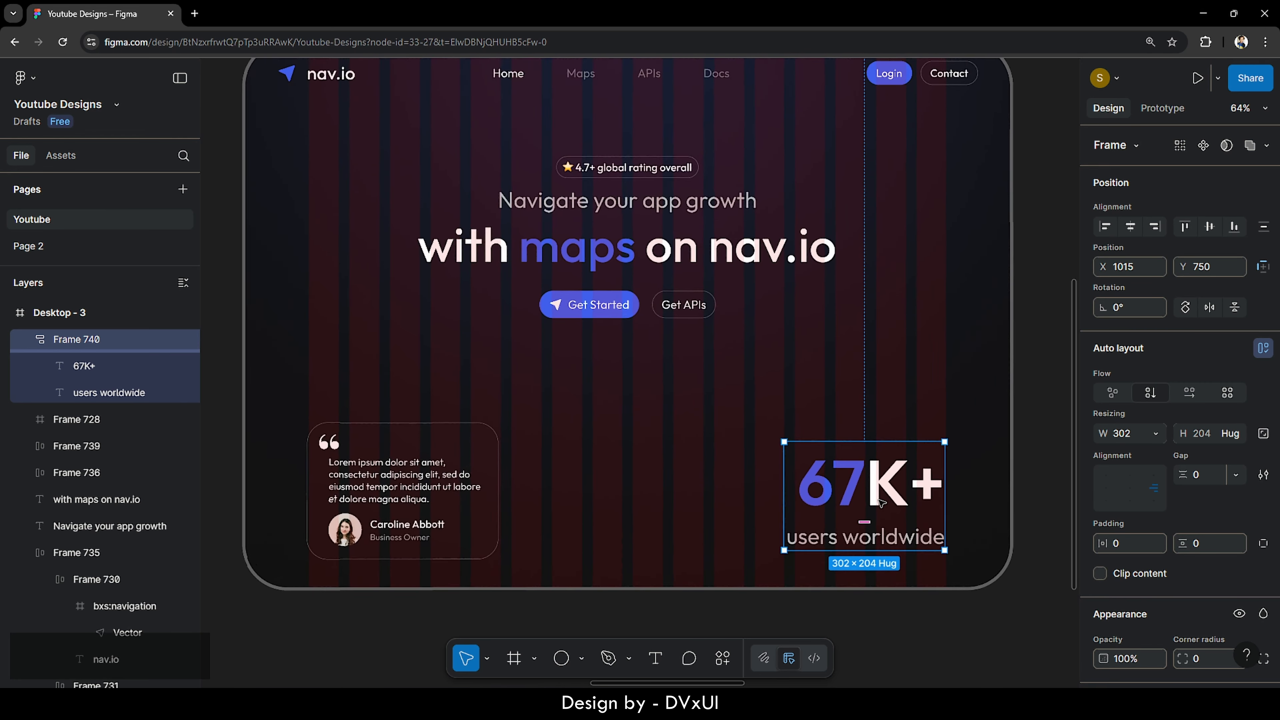
scroll(881, 501, down, 1)
shift+click(538, 486)
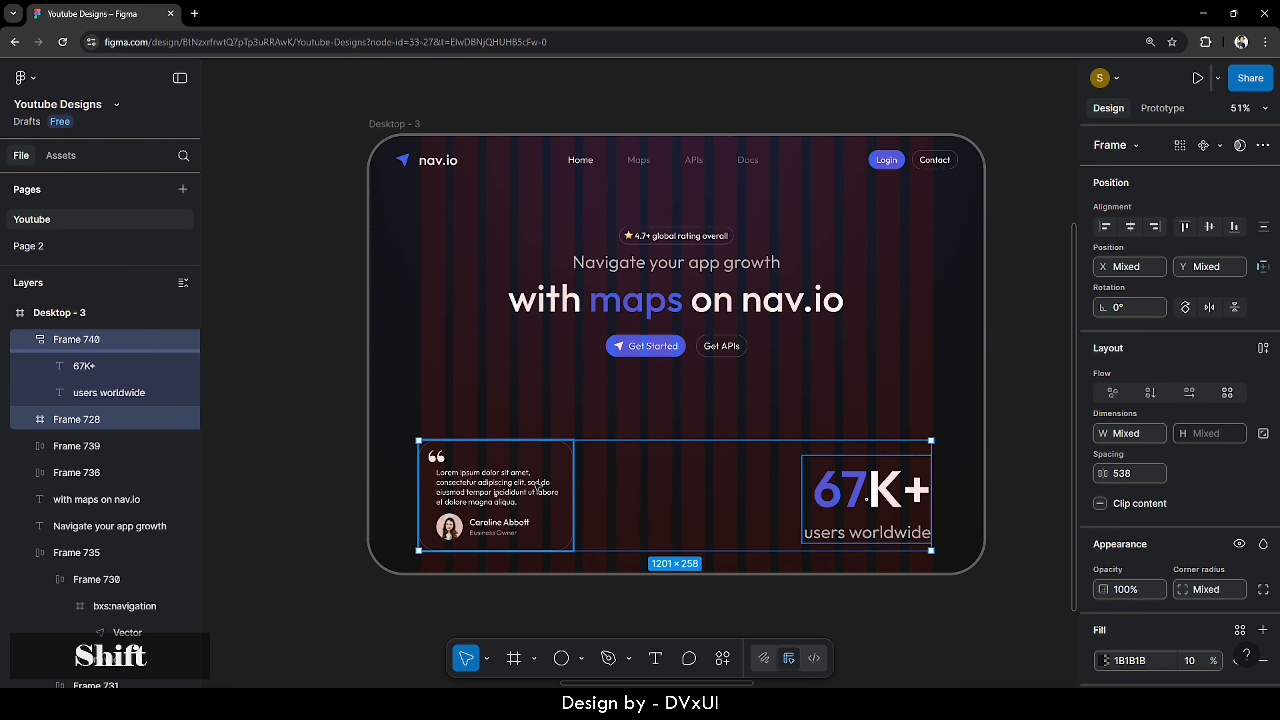
click(1209, 227)
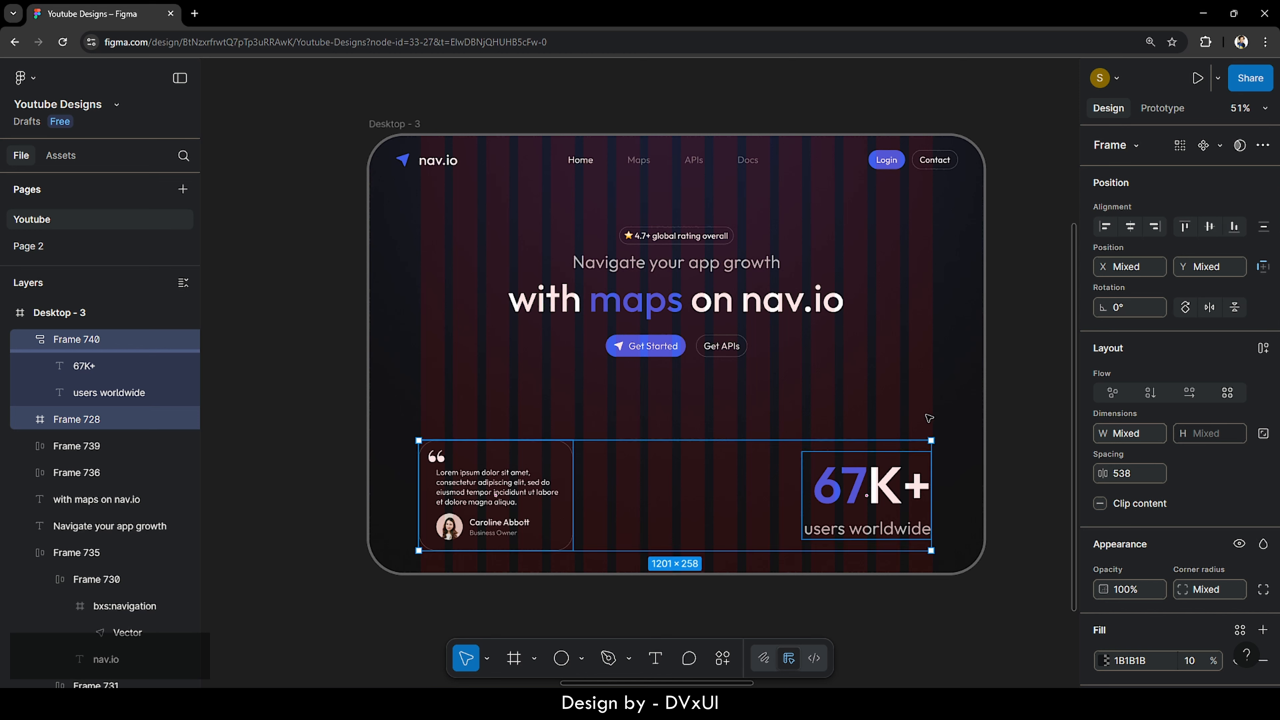
key(shift+Down)
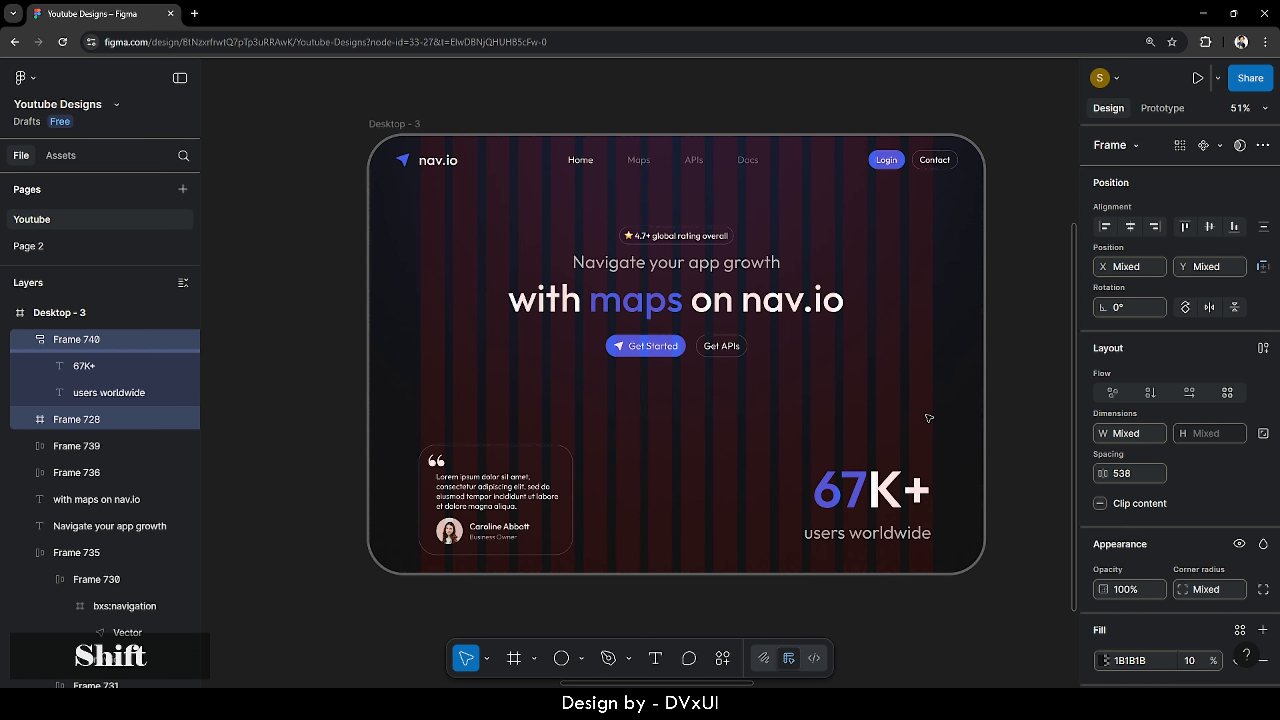
key(shift+Up)
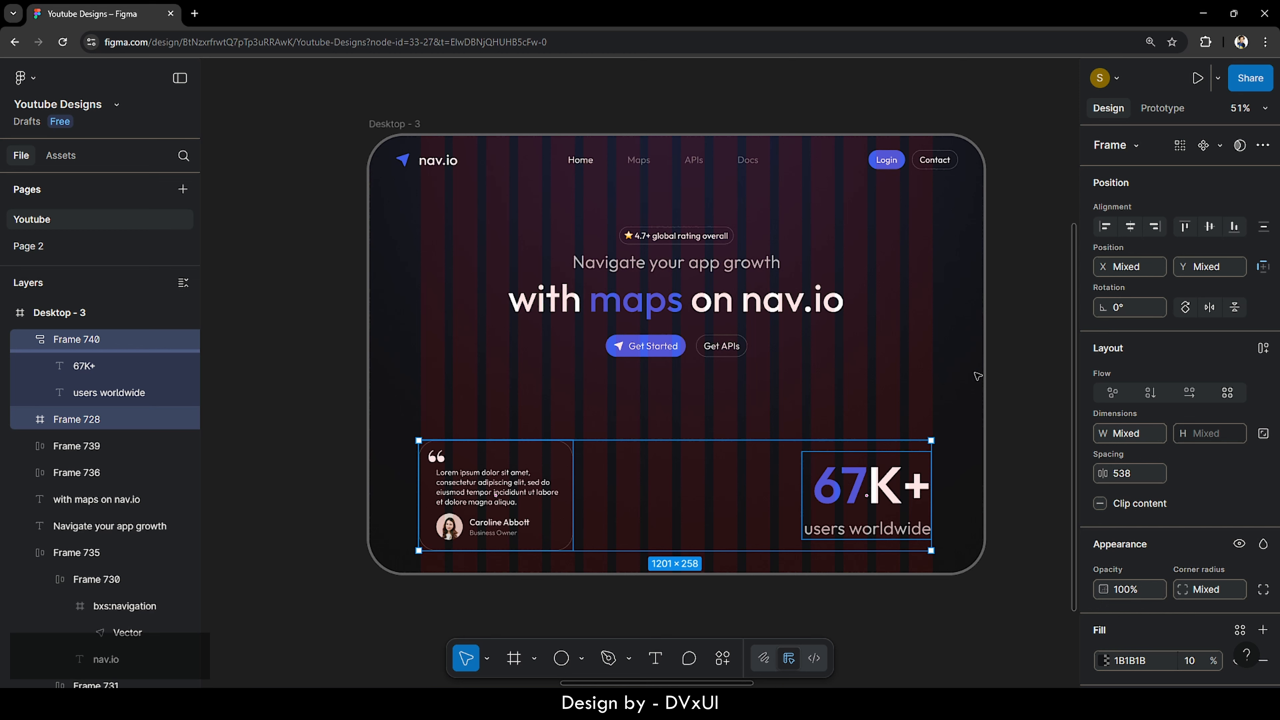
- Nudge the 67K+ stat group to X 1078, exactly 60 px from the hero's right edge
click(901, 505)
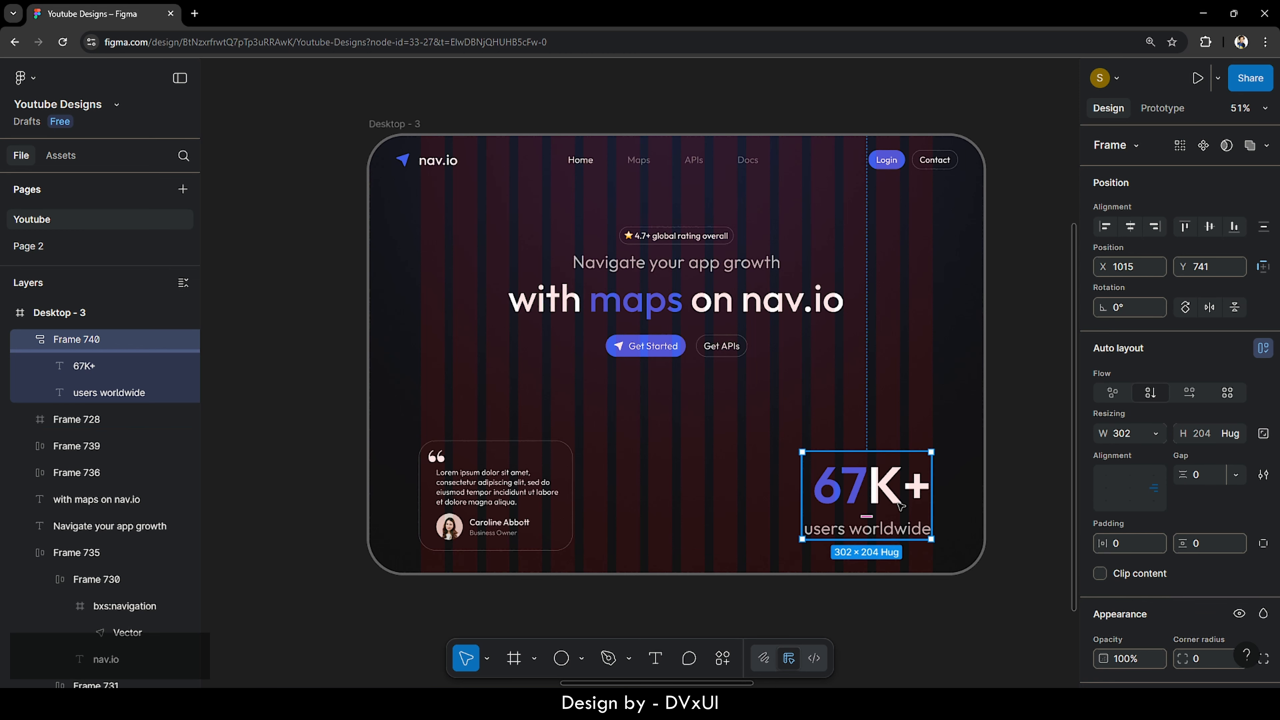
key(shift)
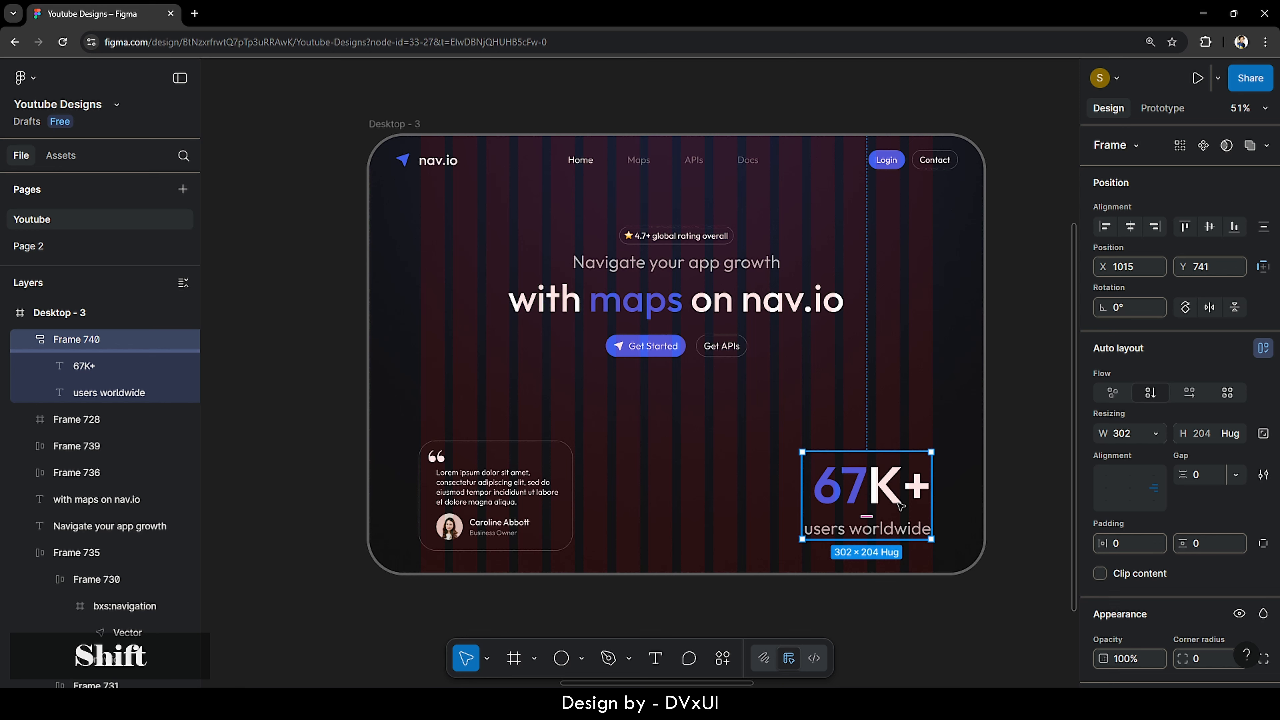
key(shift+Right)
key(shift+Right)
key(shift+Right)
key(shift+Right)
key(shift+Right)
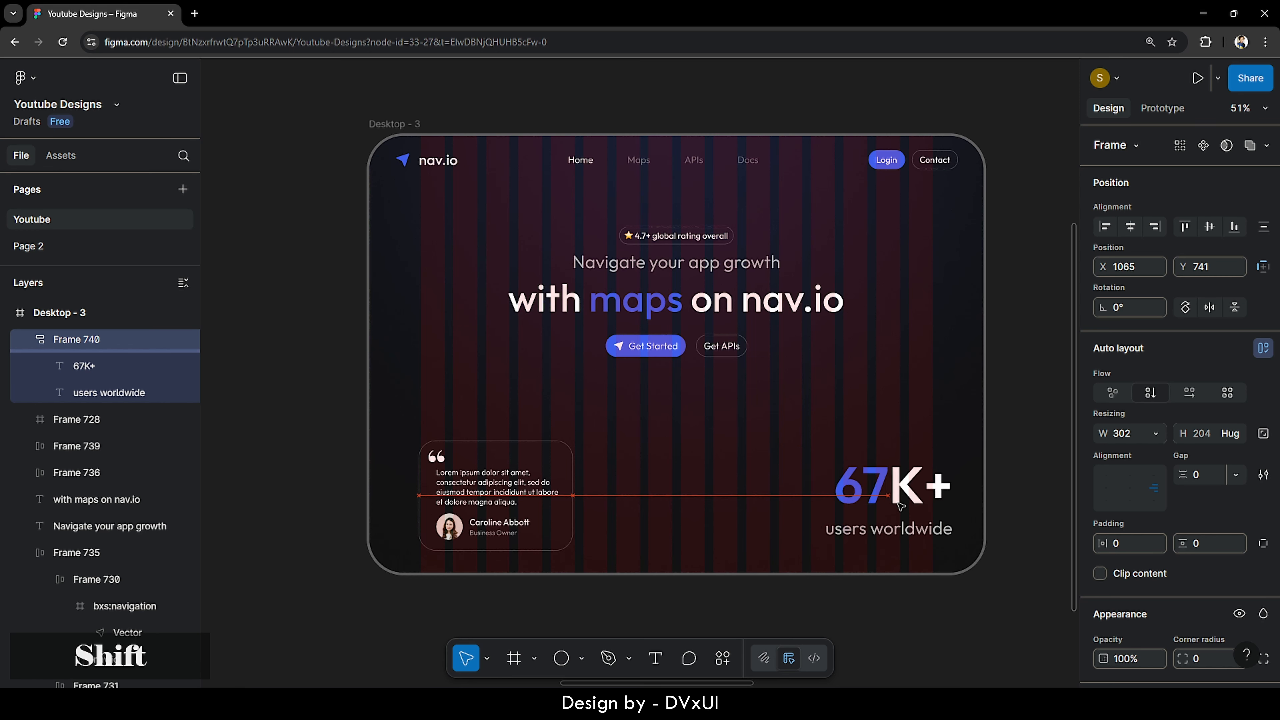
key(shift+Right)
key(shift+Right)
key(shift+Right)
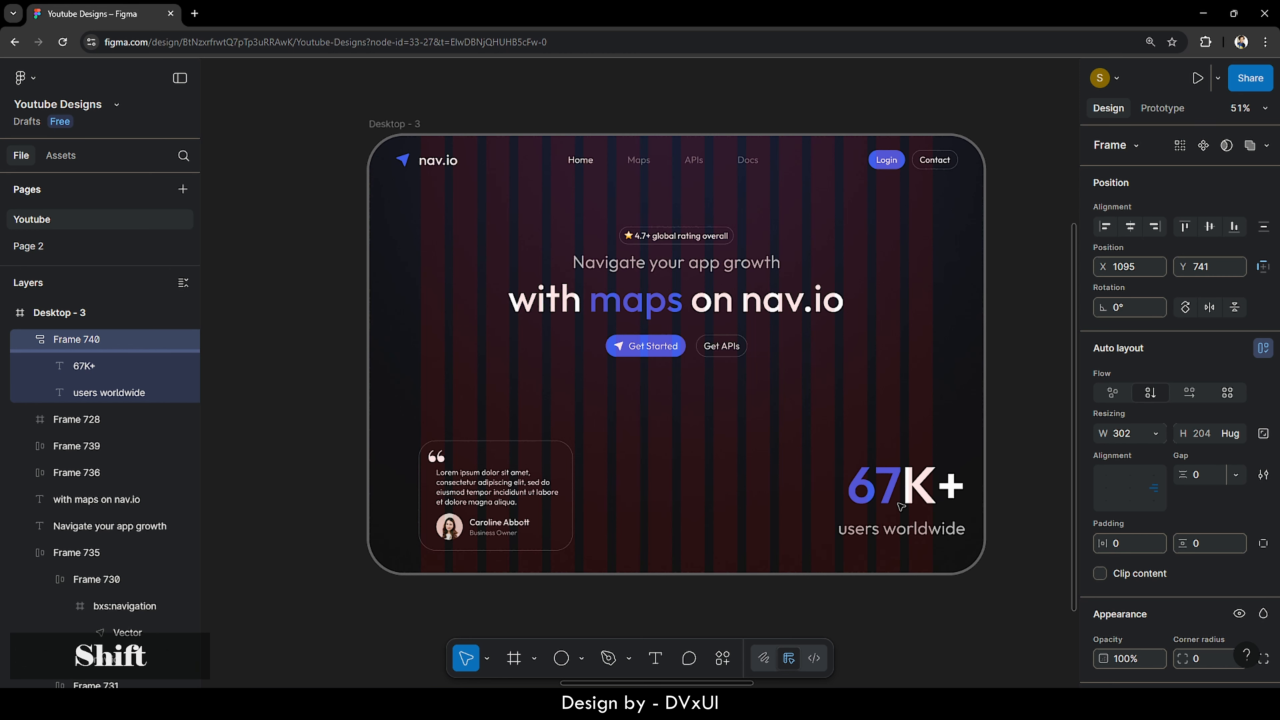
key(shift+Left)
key(shift+Left)
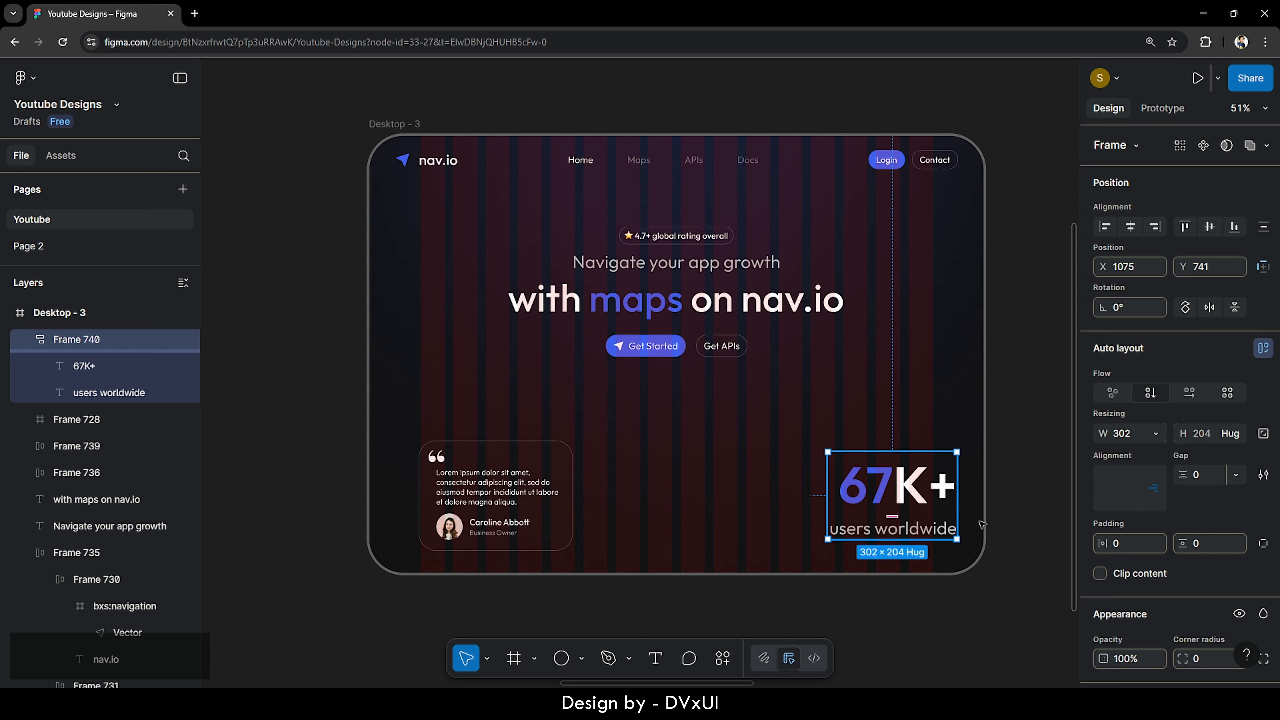
key(alt)
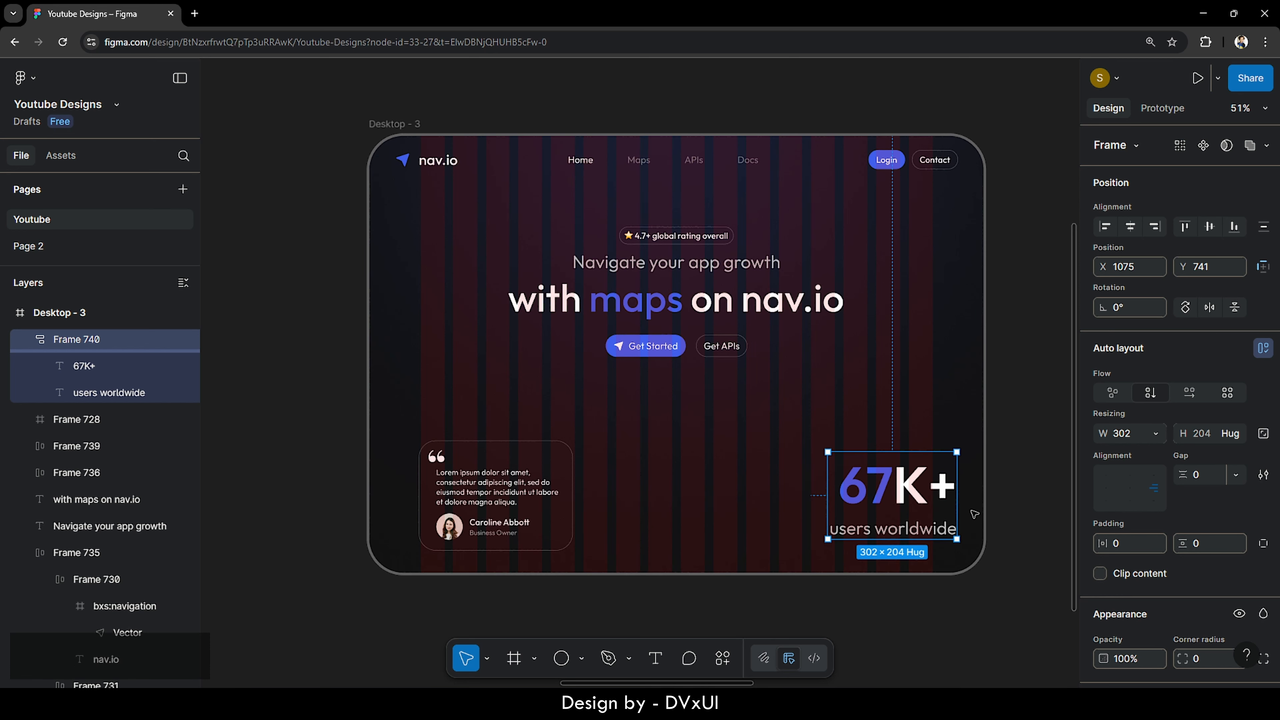
key(Left)
key(Left)
key(Left)
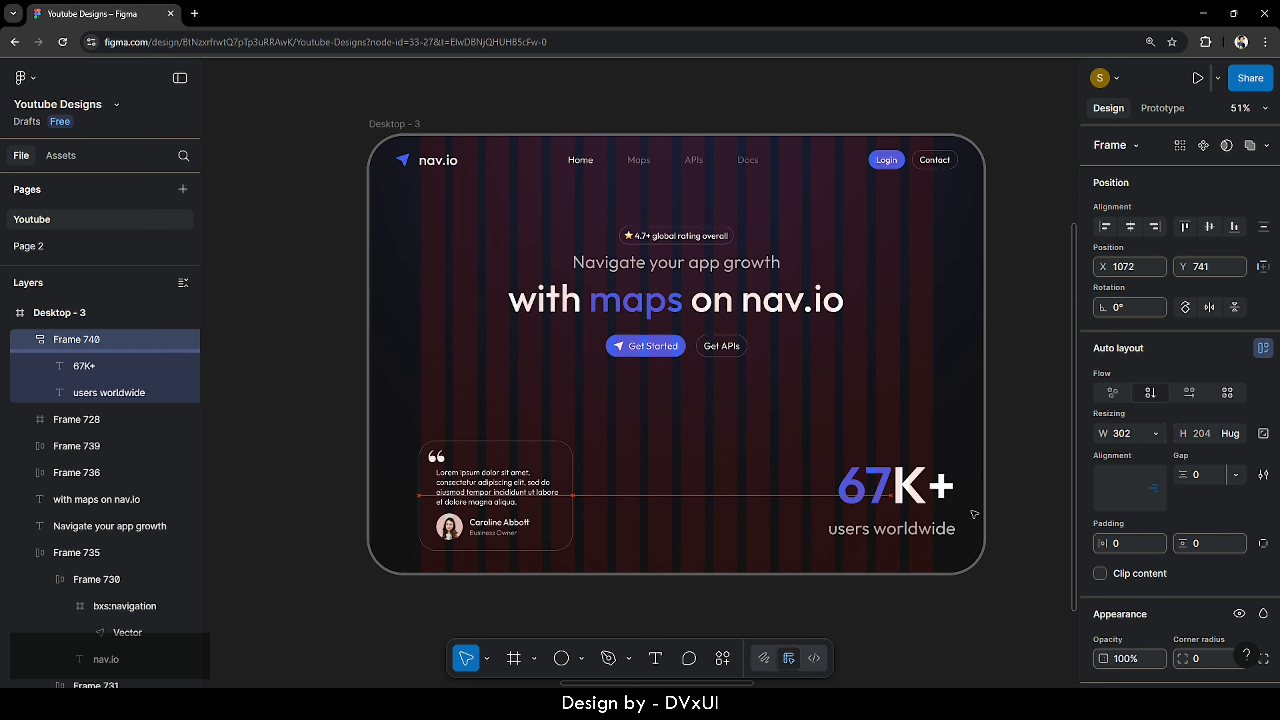
key(shift)
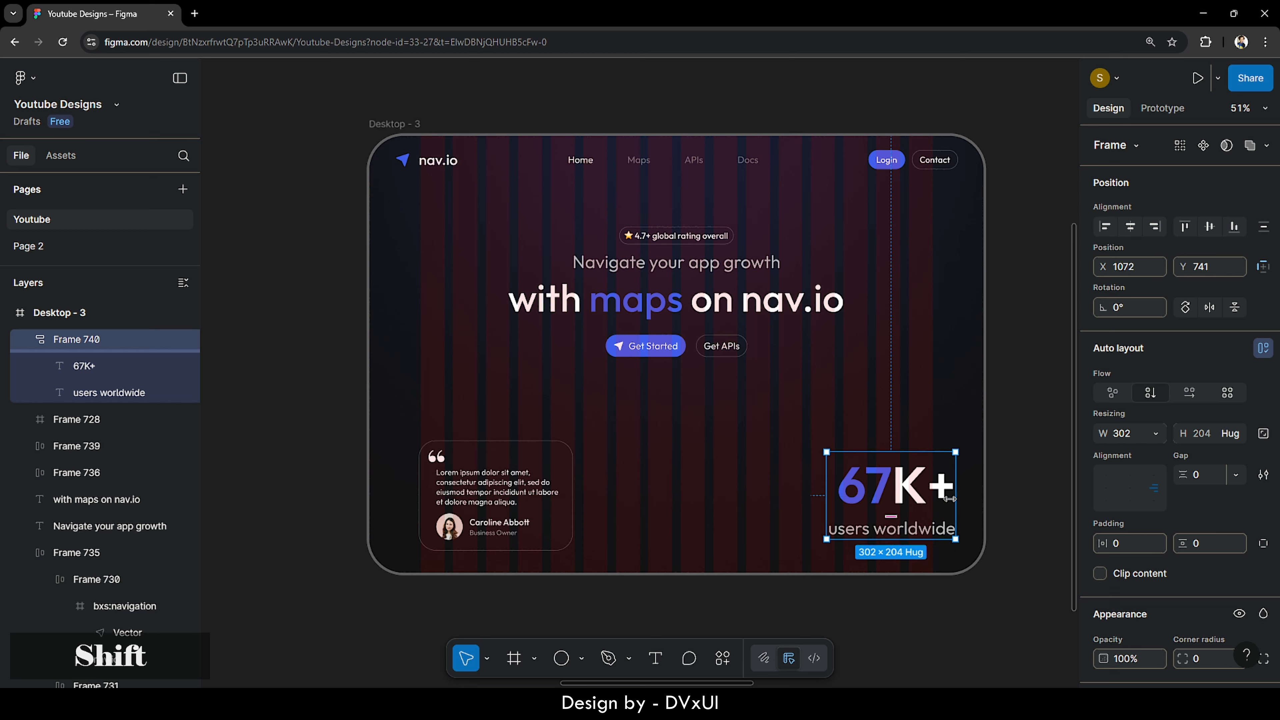
key(alt)
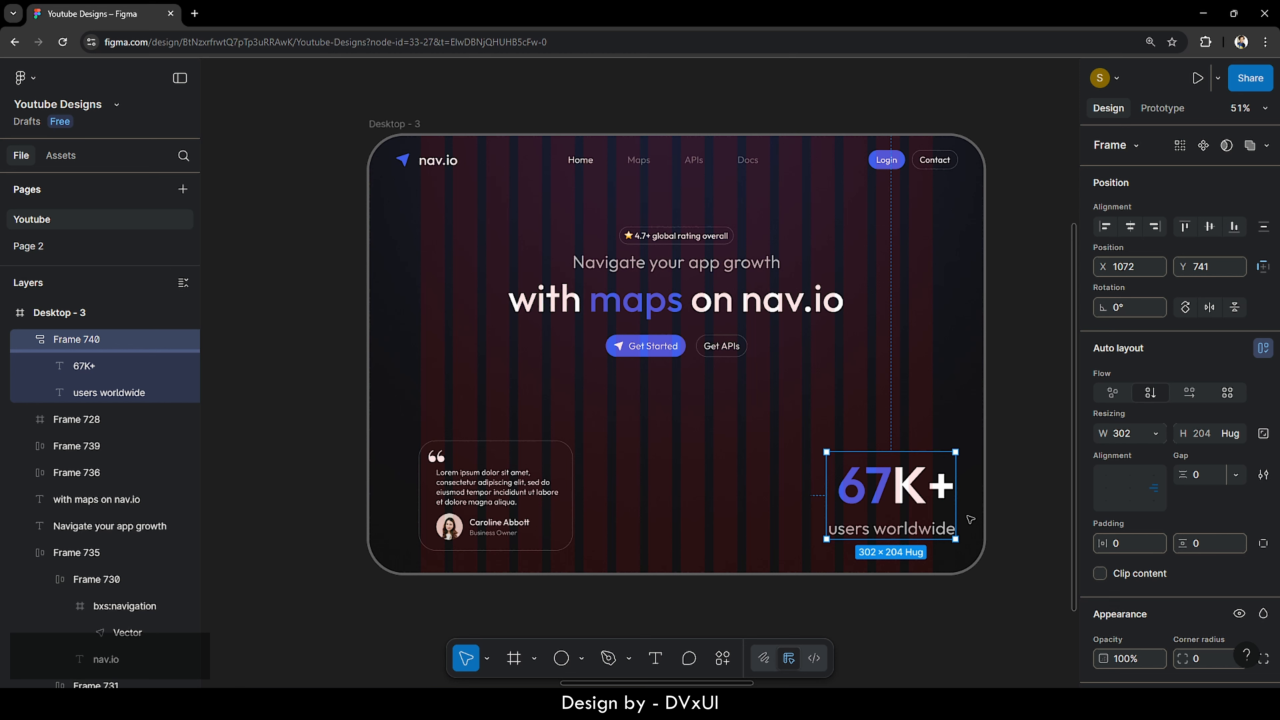
key(Right)
key(Right)
key(Right)
key(Right)
key(Right)
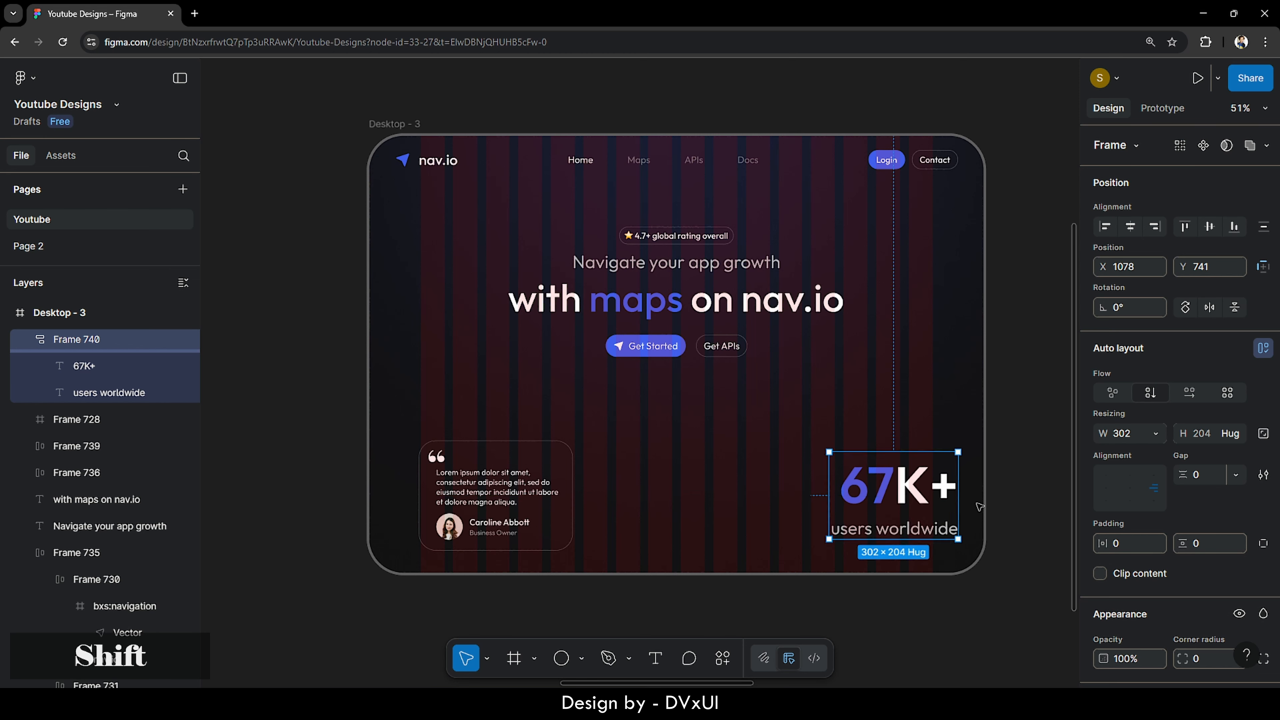
key(alt)
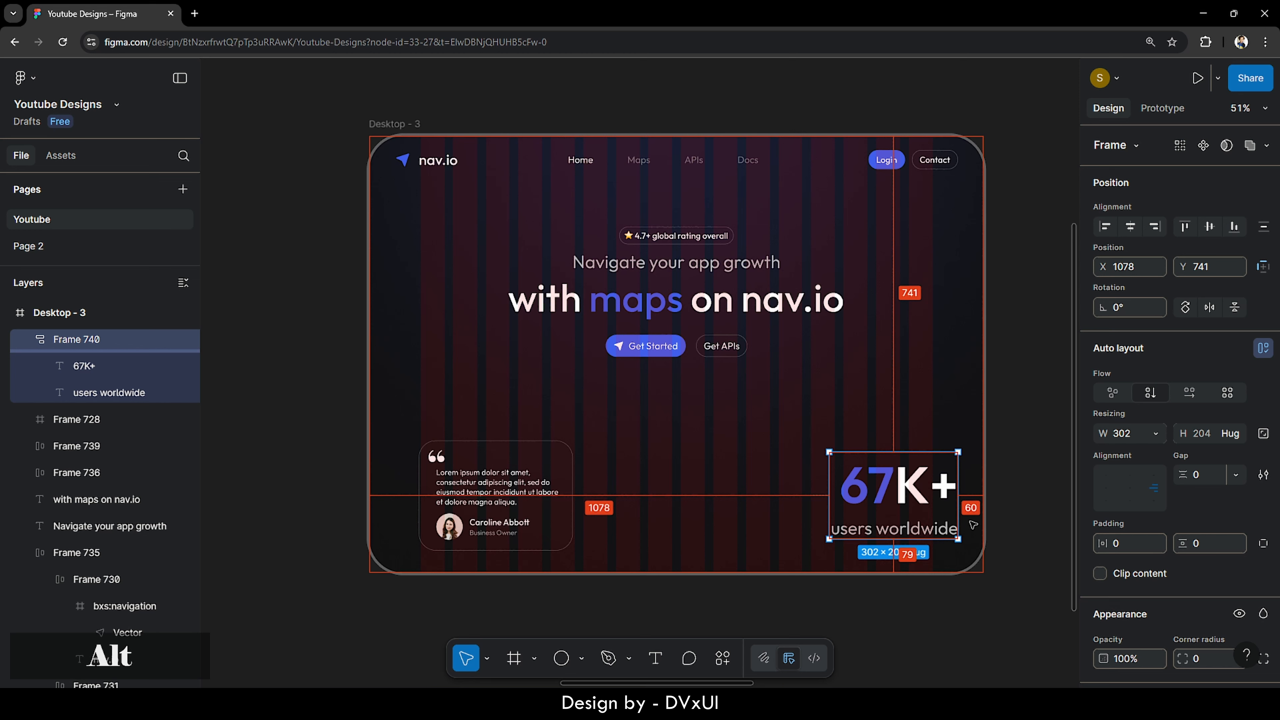
- Nudge the testimonial card to sit 60 px from the hero's left edge
click(452, 477)
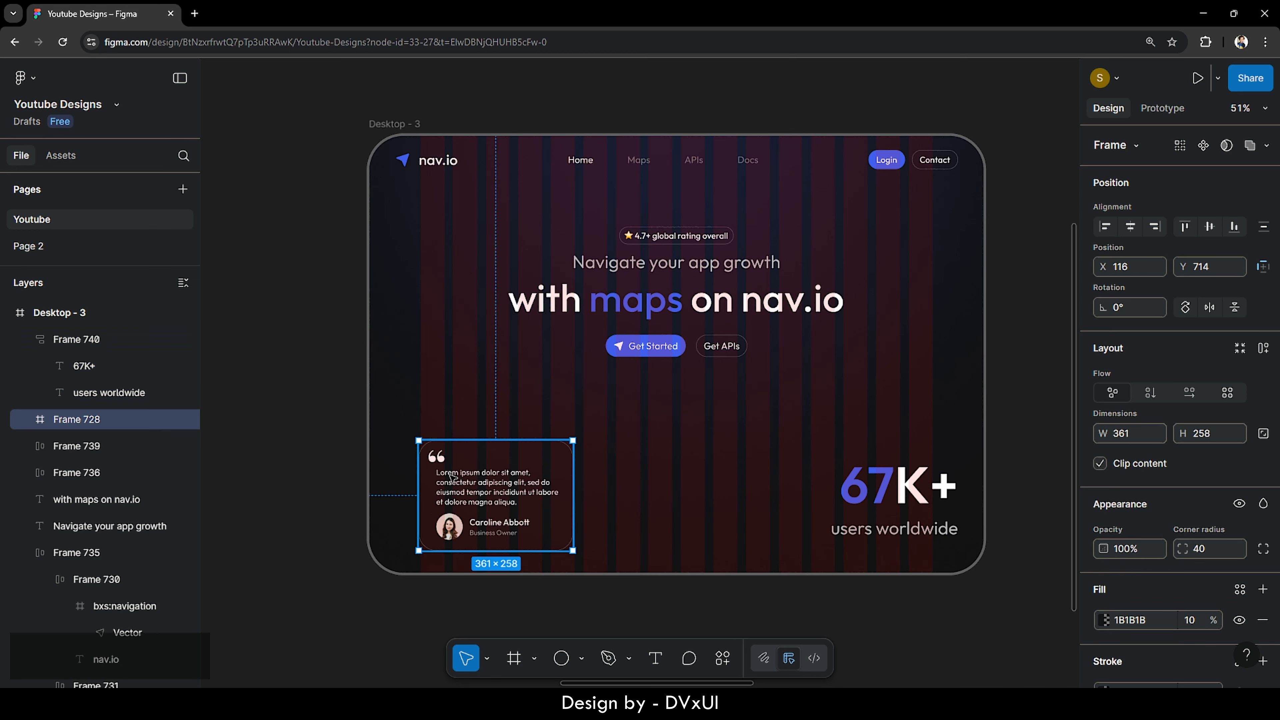
key(shift)
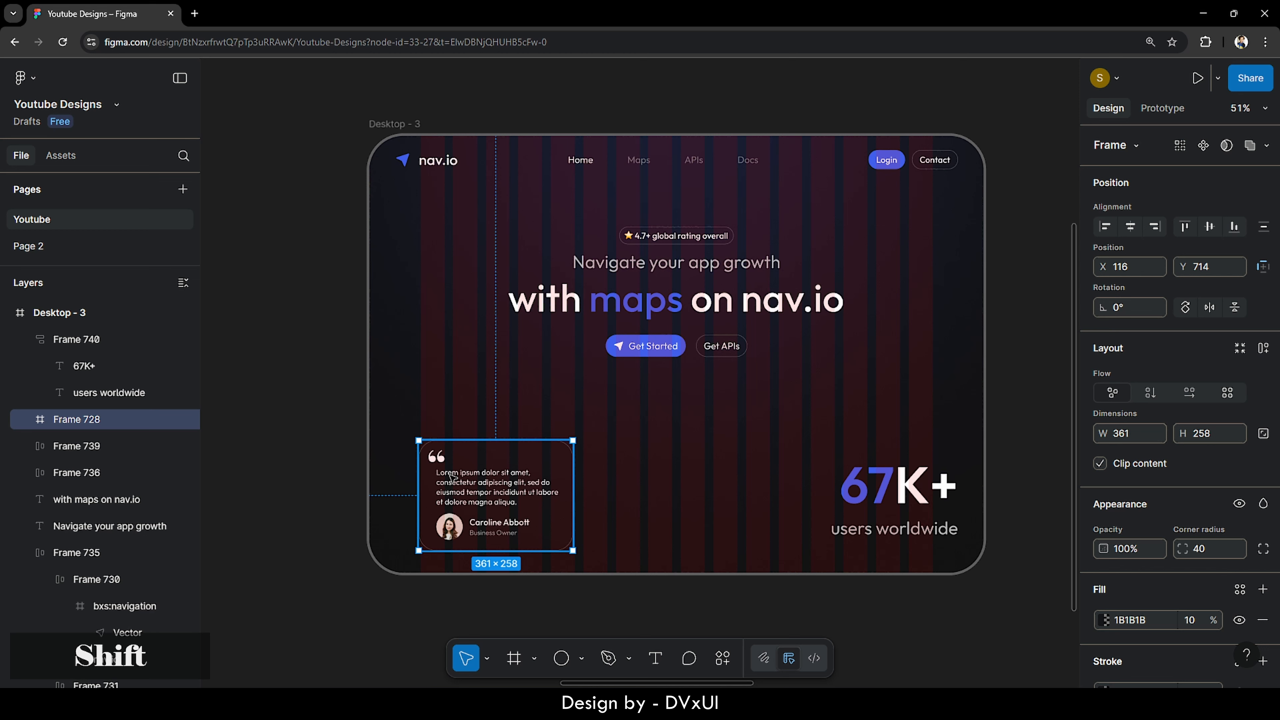
key(shift+Left)
key(shift+Left)
key(shift+Left)
key(shift+Left)
key(shift+Left)
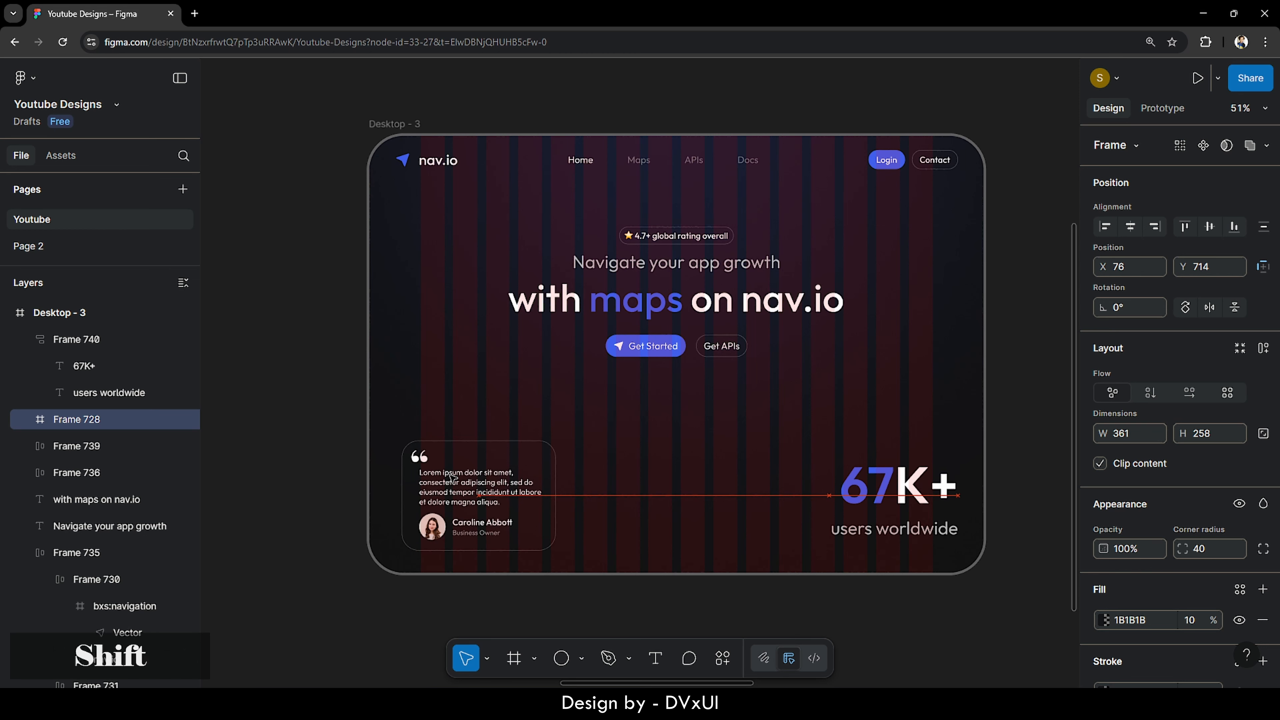
key(alt)
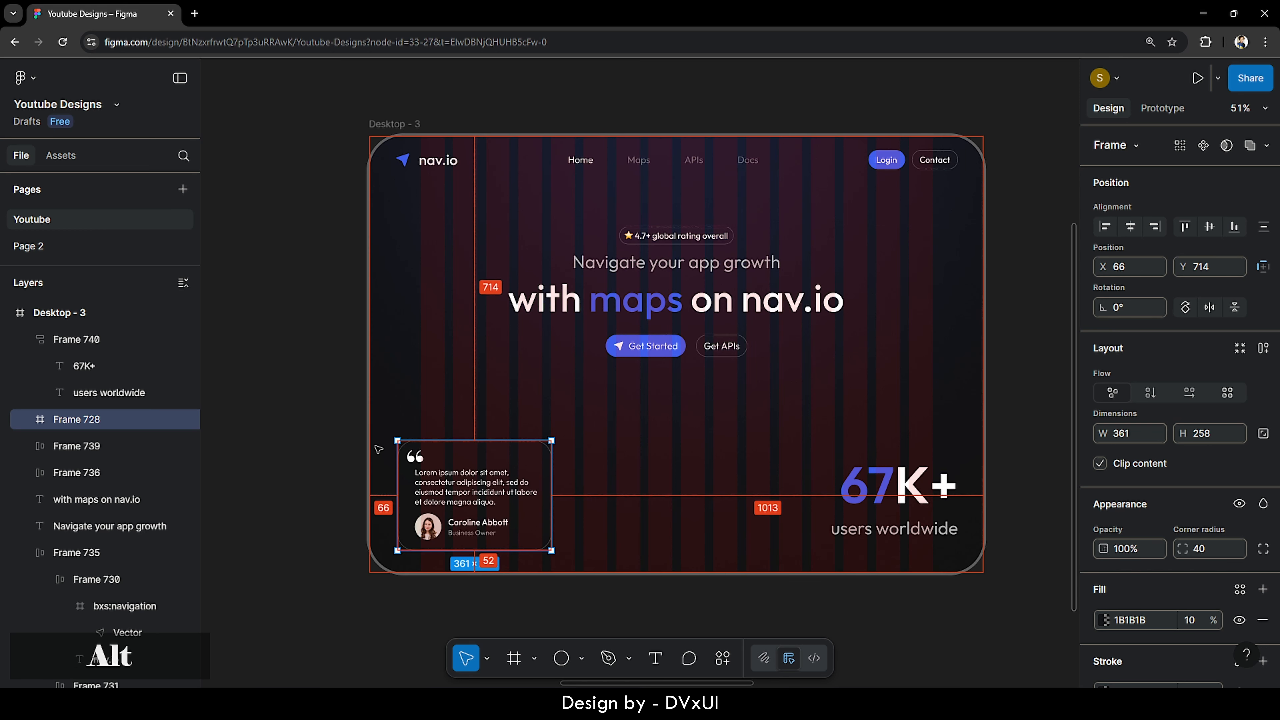
key(shift+Left)
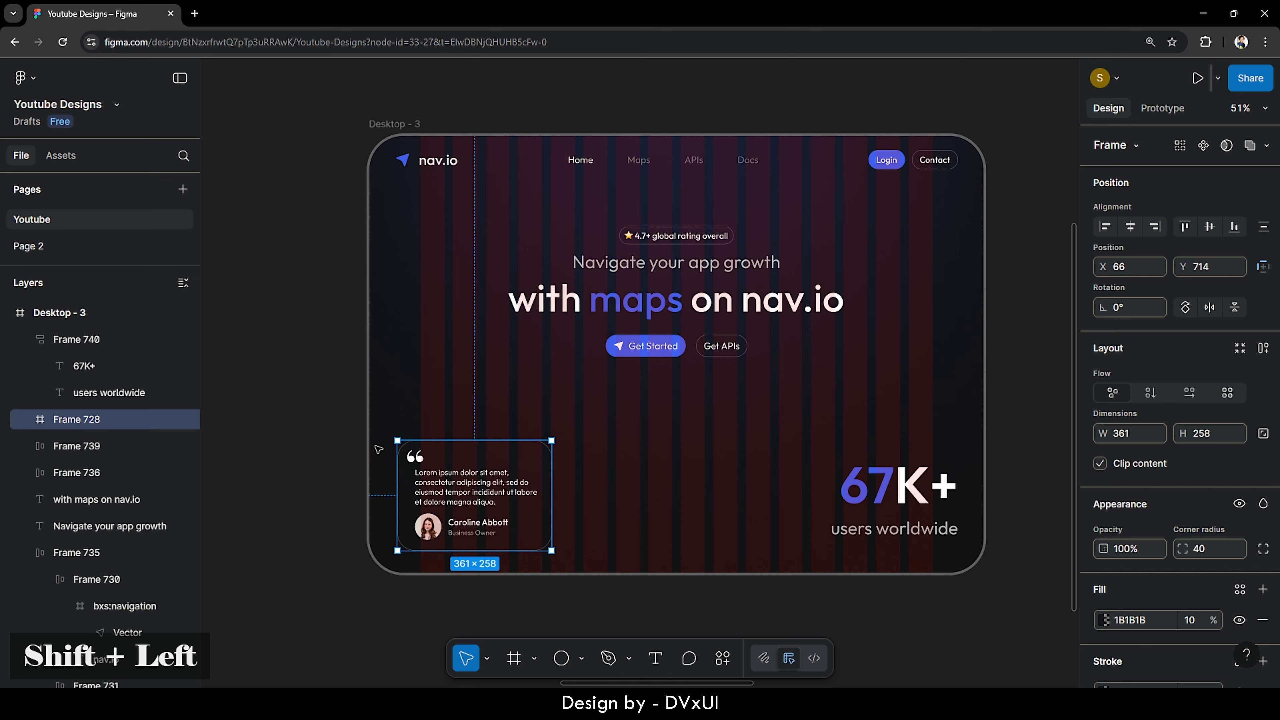
key(Right)
key(Right)
key(Right)
key(Right)
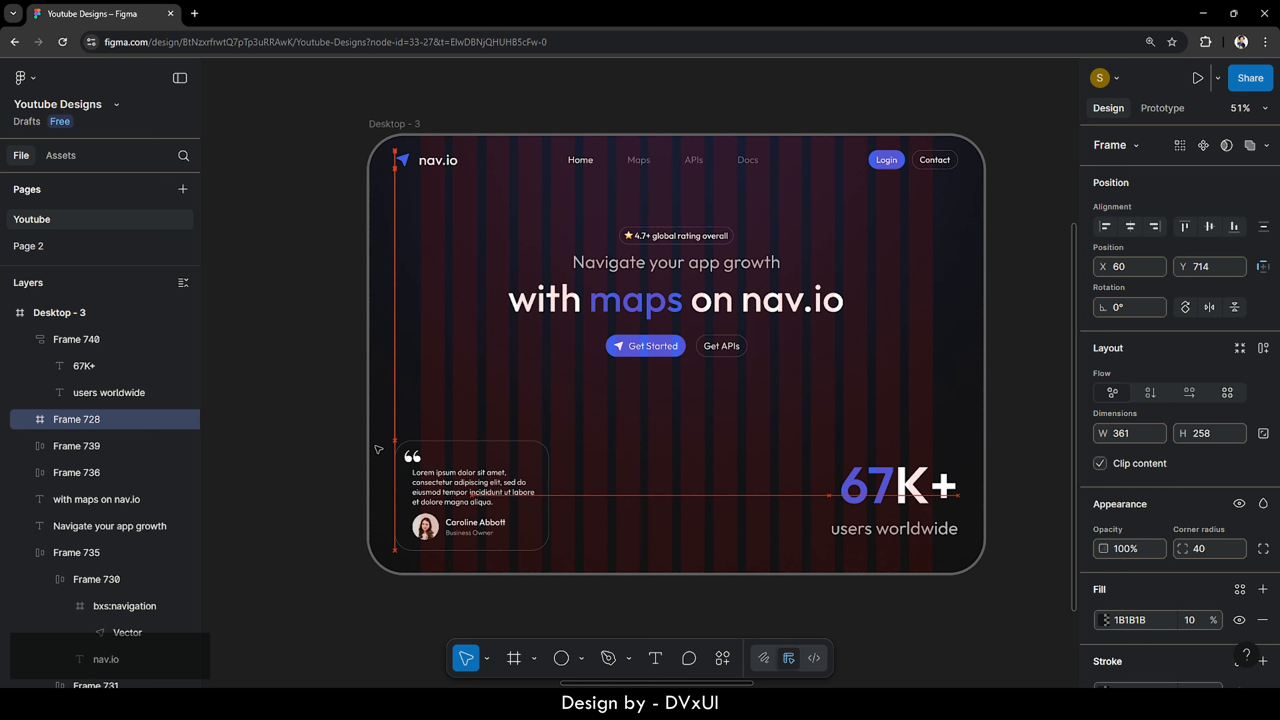
key(alt)
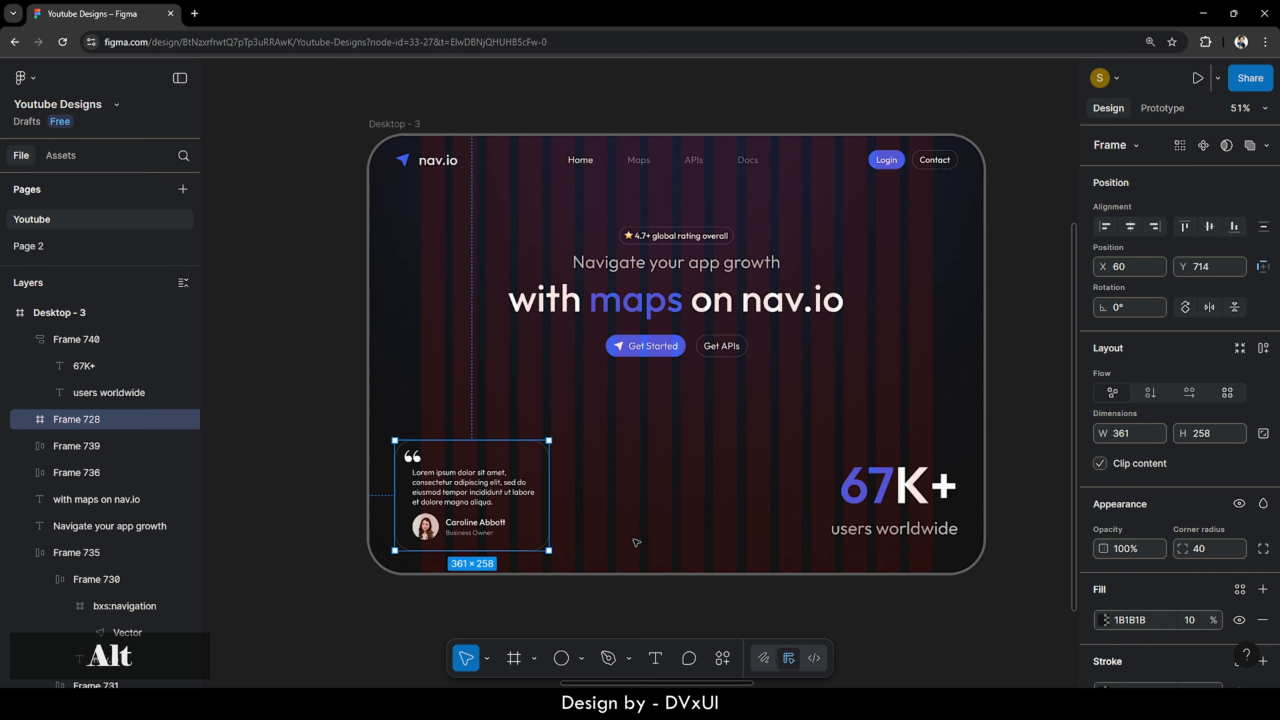
click(637, 539)
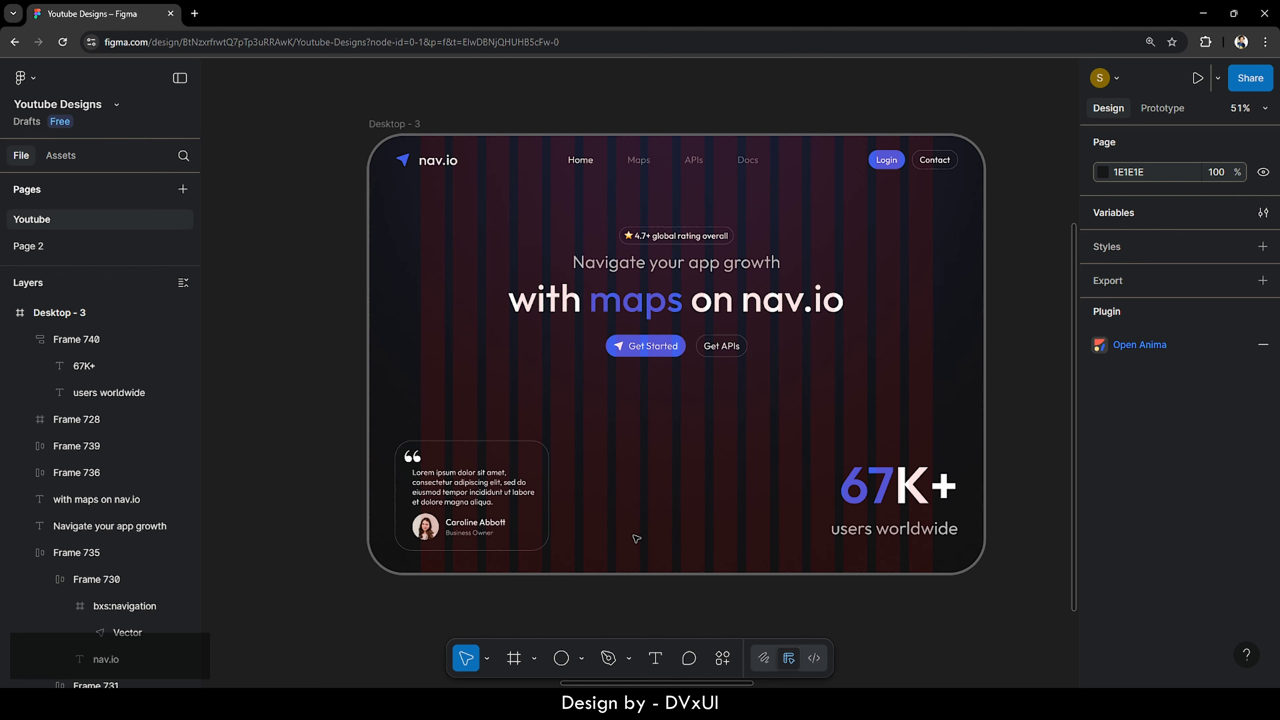
- Bottom-align the testimonial card and 67K+ block, then shift both up slightly
click(529, 509)
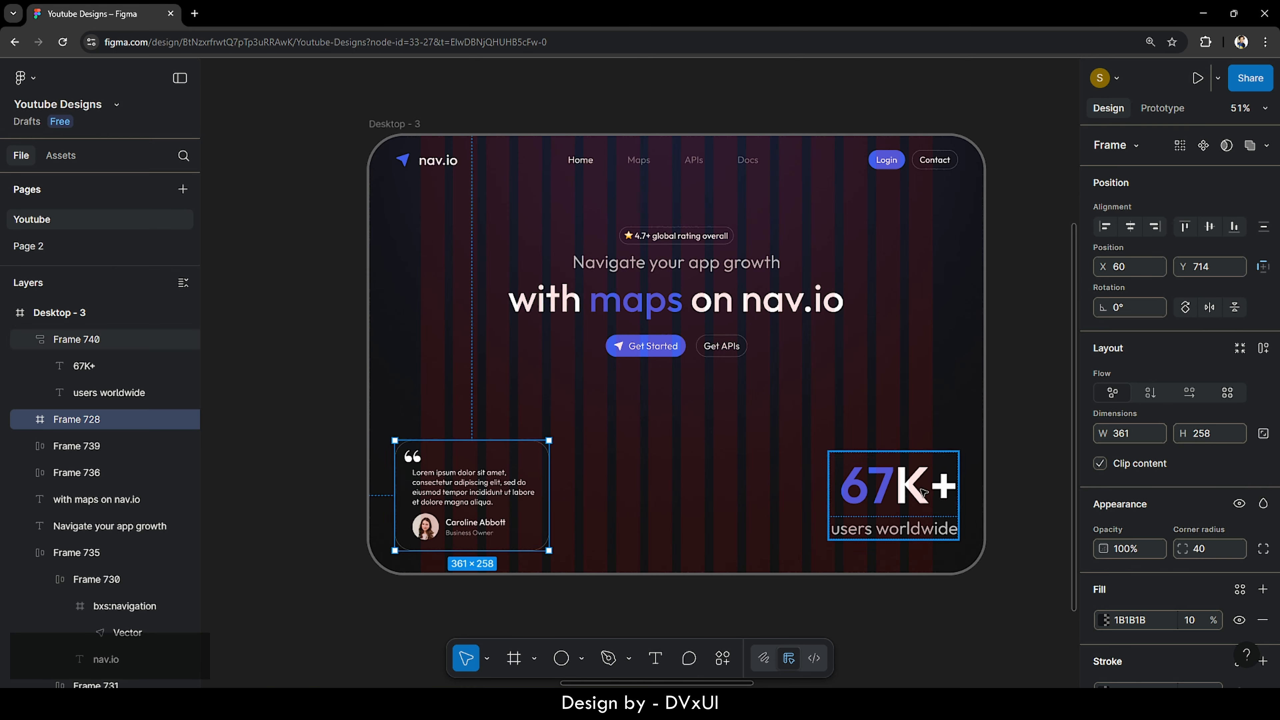
shift+click(922, 493)
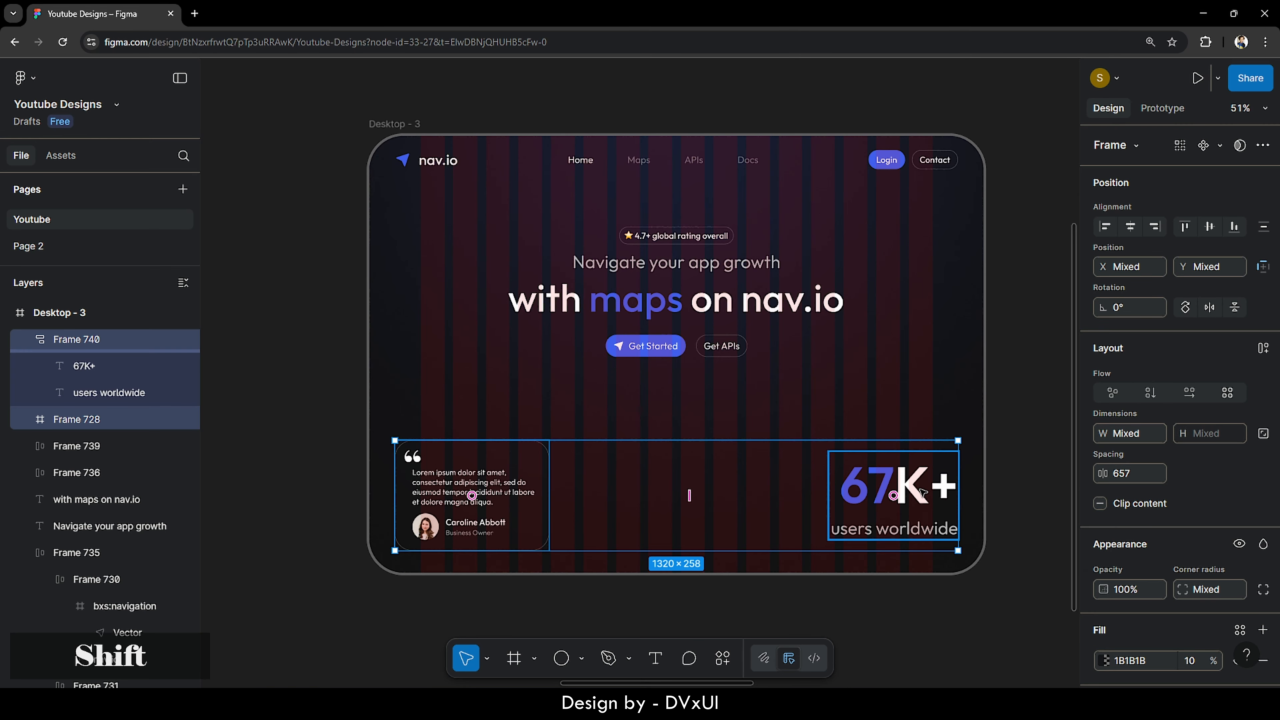
click(1234, 226)
key(shift+Up)
key(shift+Up)
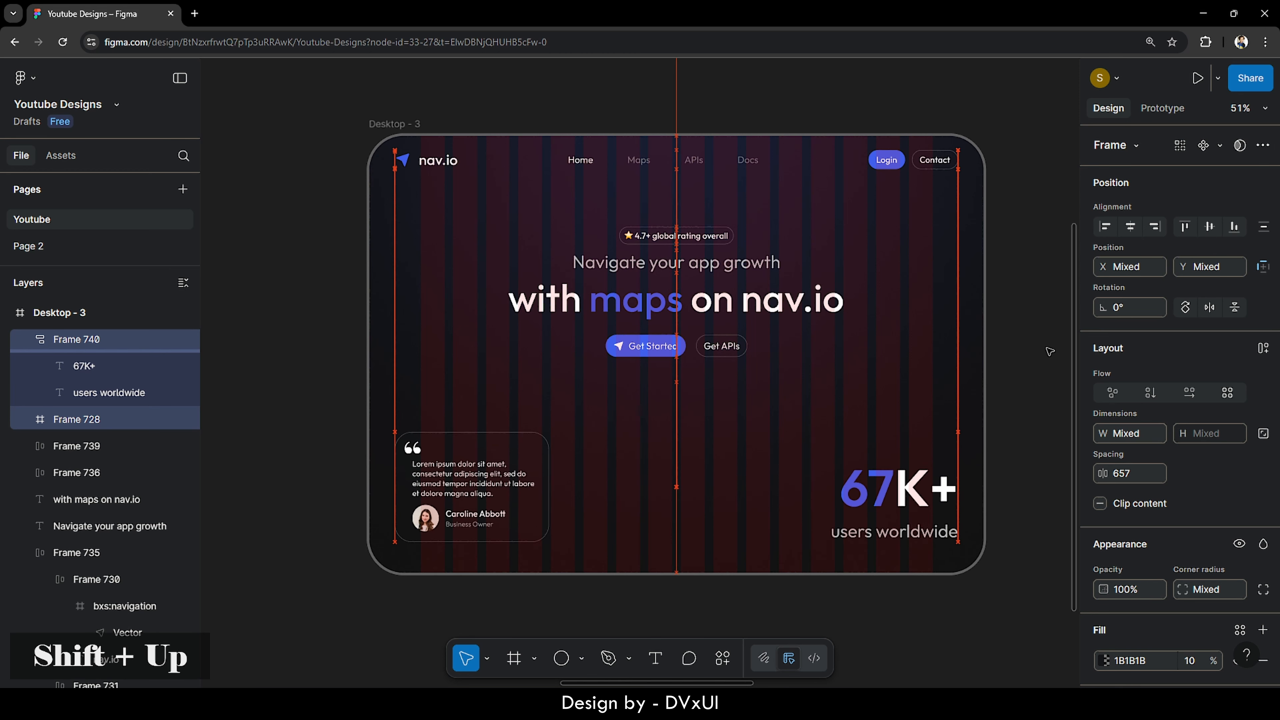
key(shift+Down)
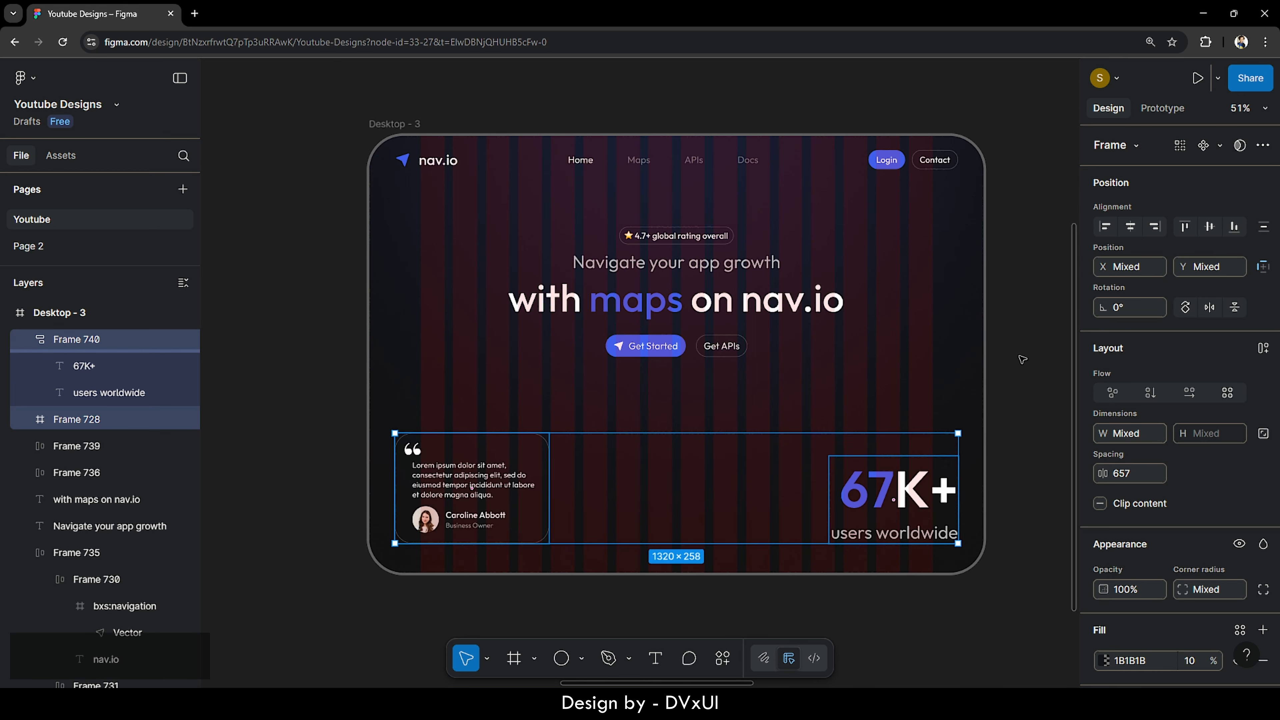
click(761, 412)
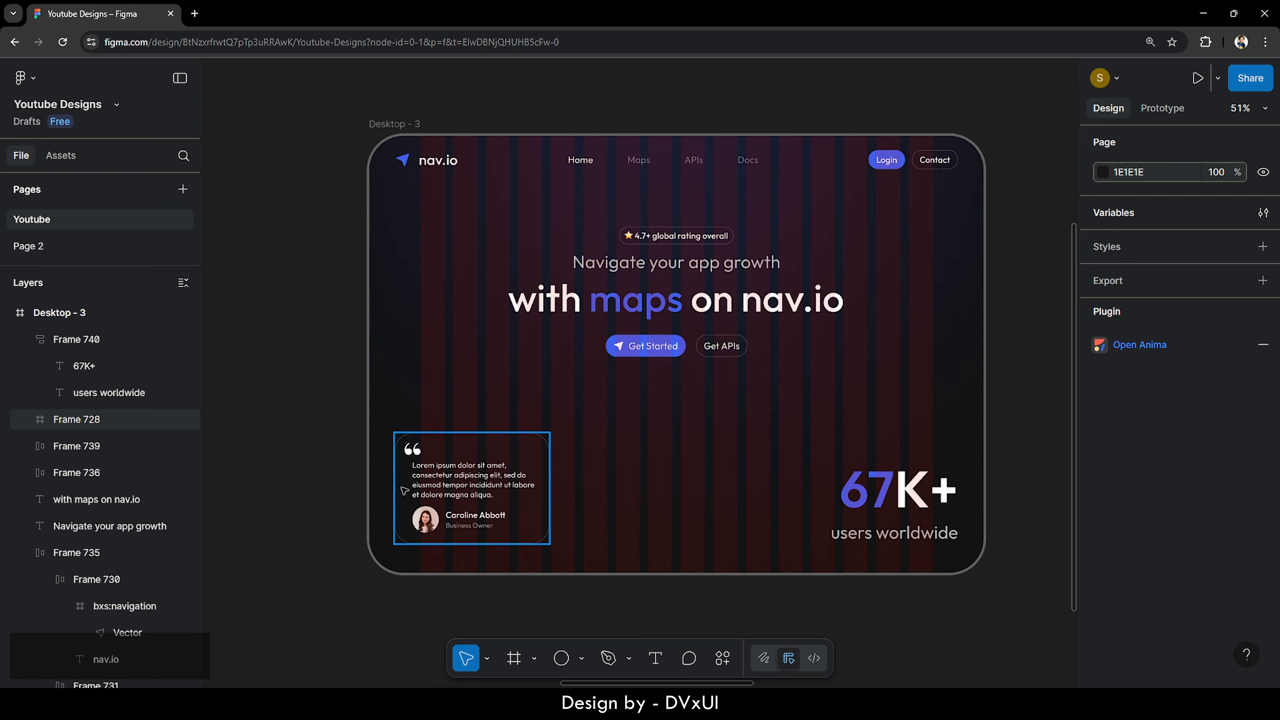
scroll(398, 492, up, 10)
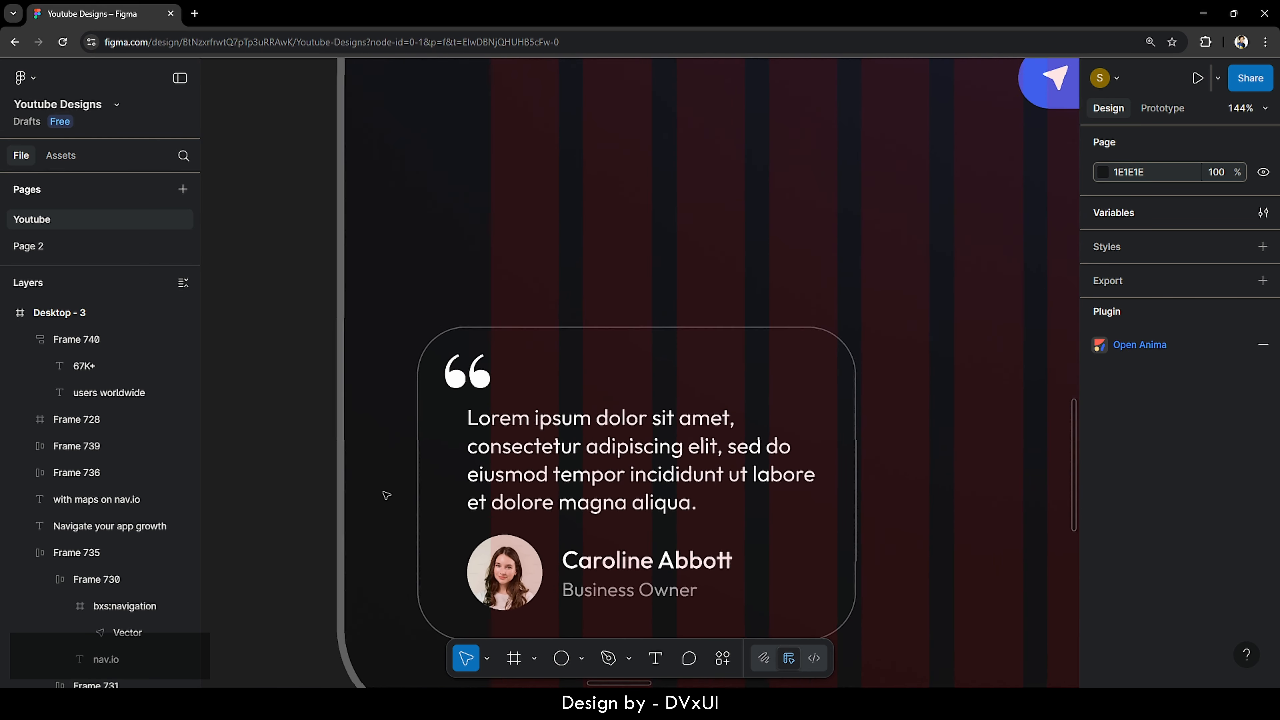
scroll(387, 496, down, 4)
click(629, 329)
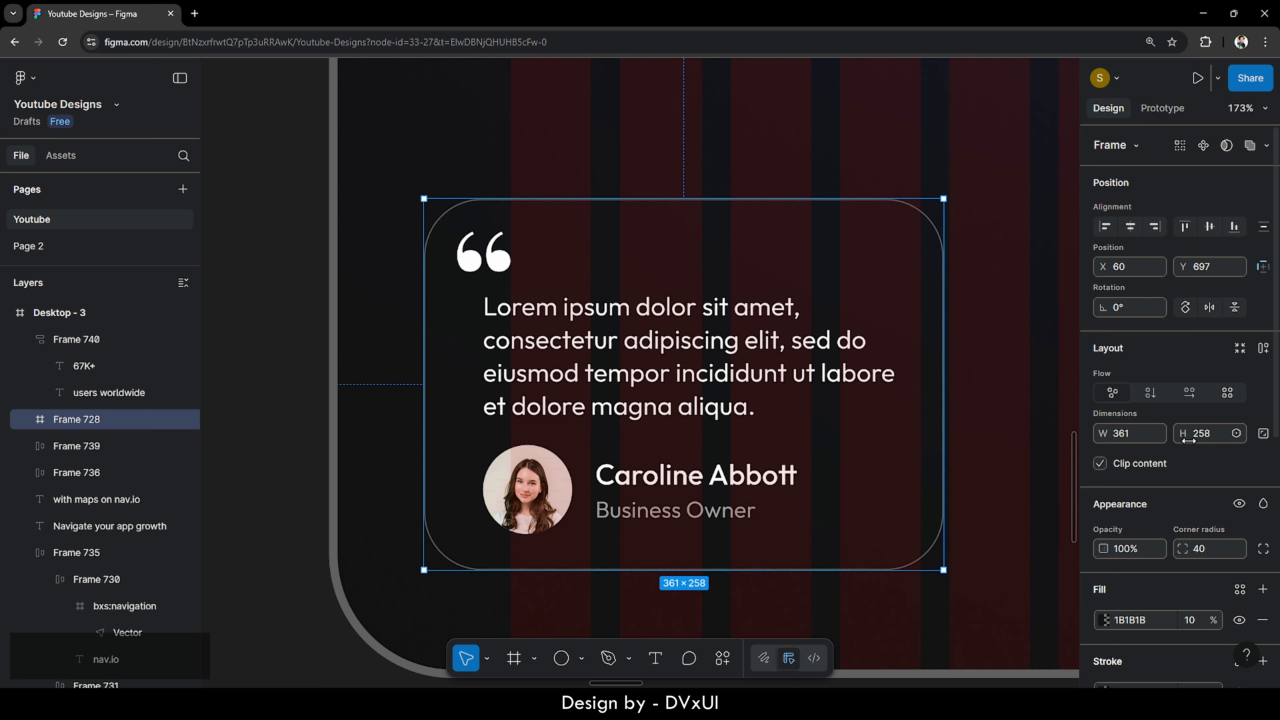
scroll(1189, 442, down, 3)
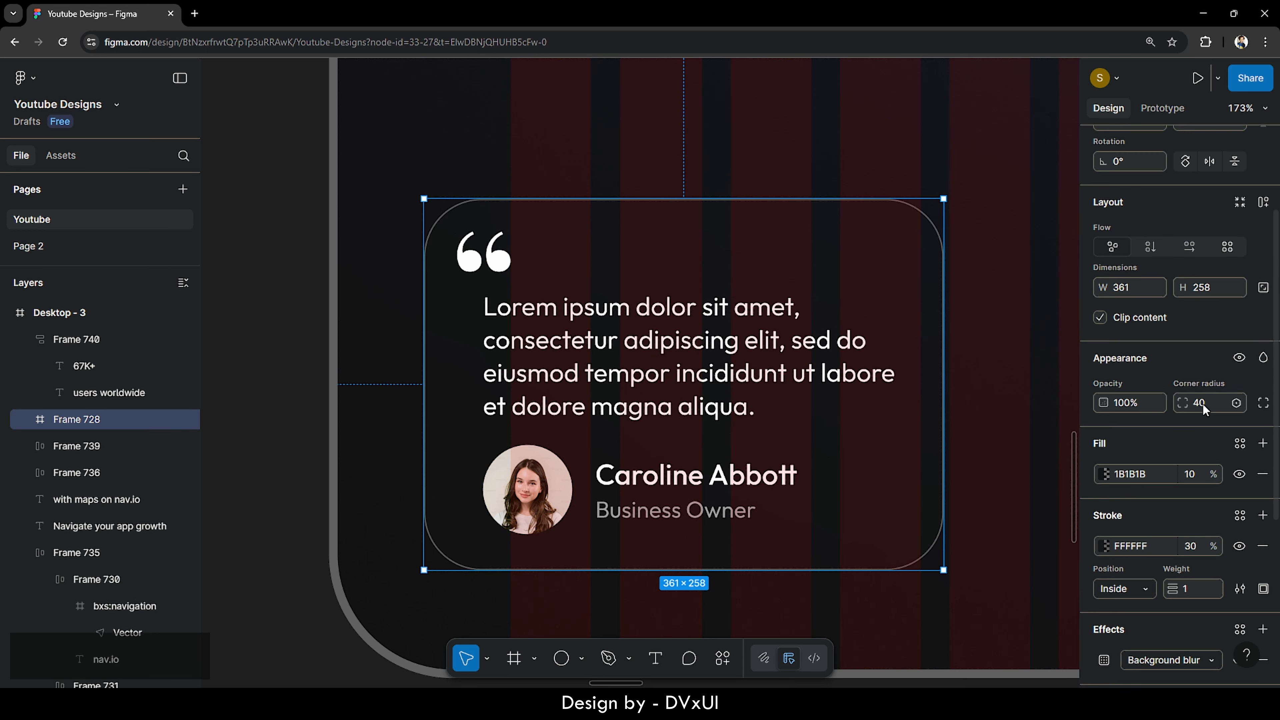
click(1203, 409)
text(0)
key(Return)
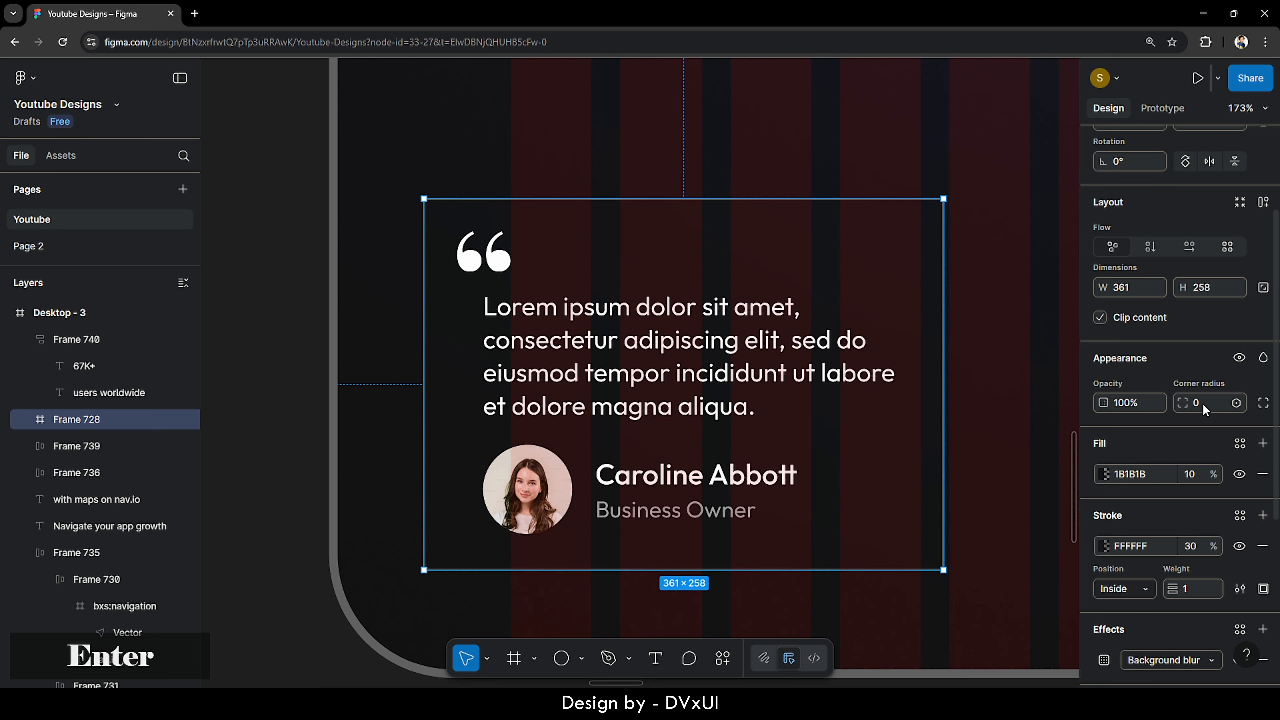
click(1069, 255)
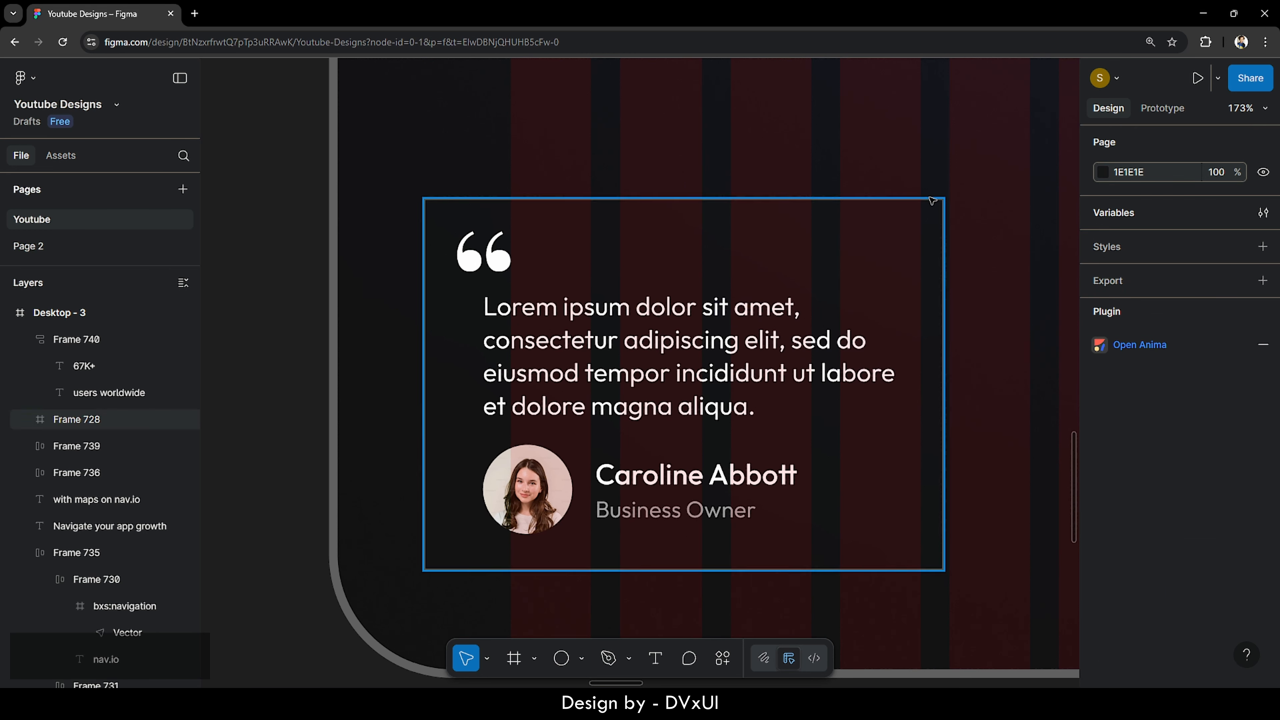
click(935, 227)
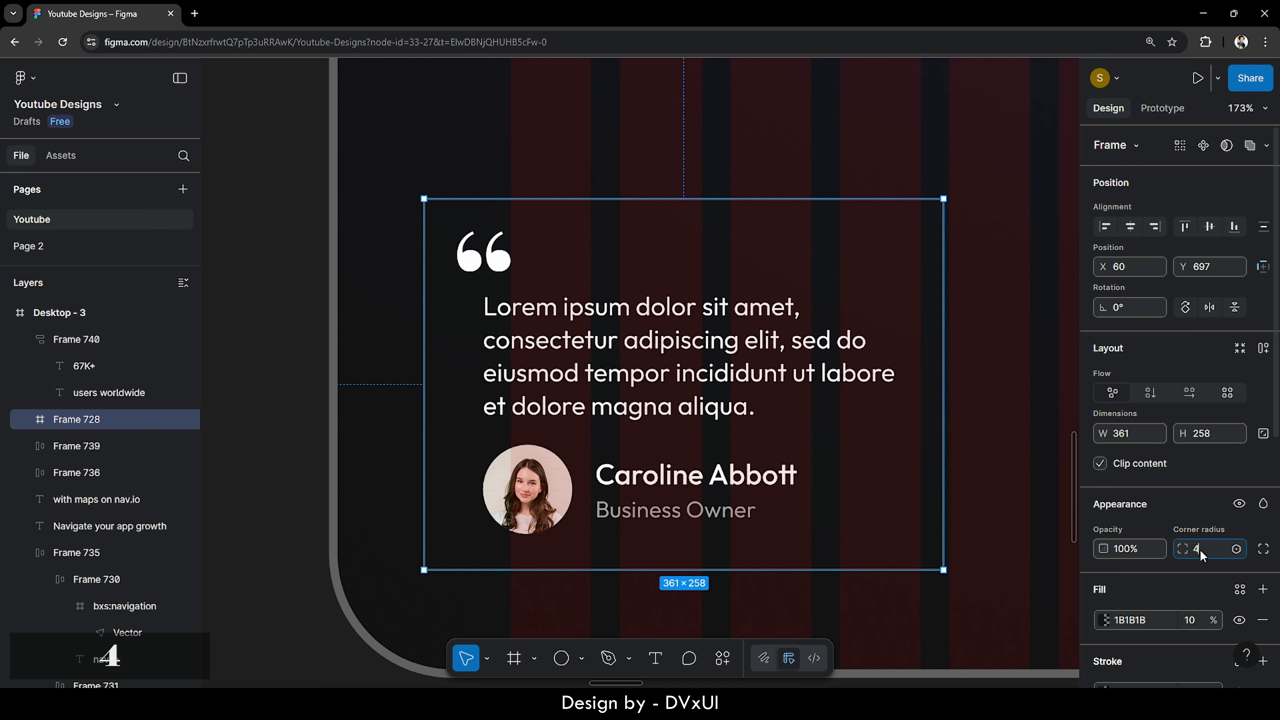
text(40)
key(Return)
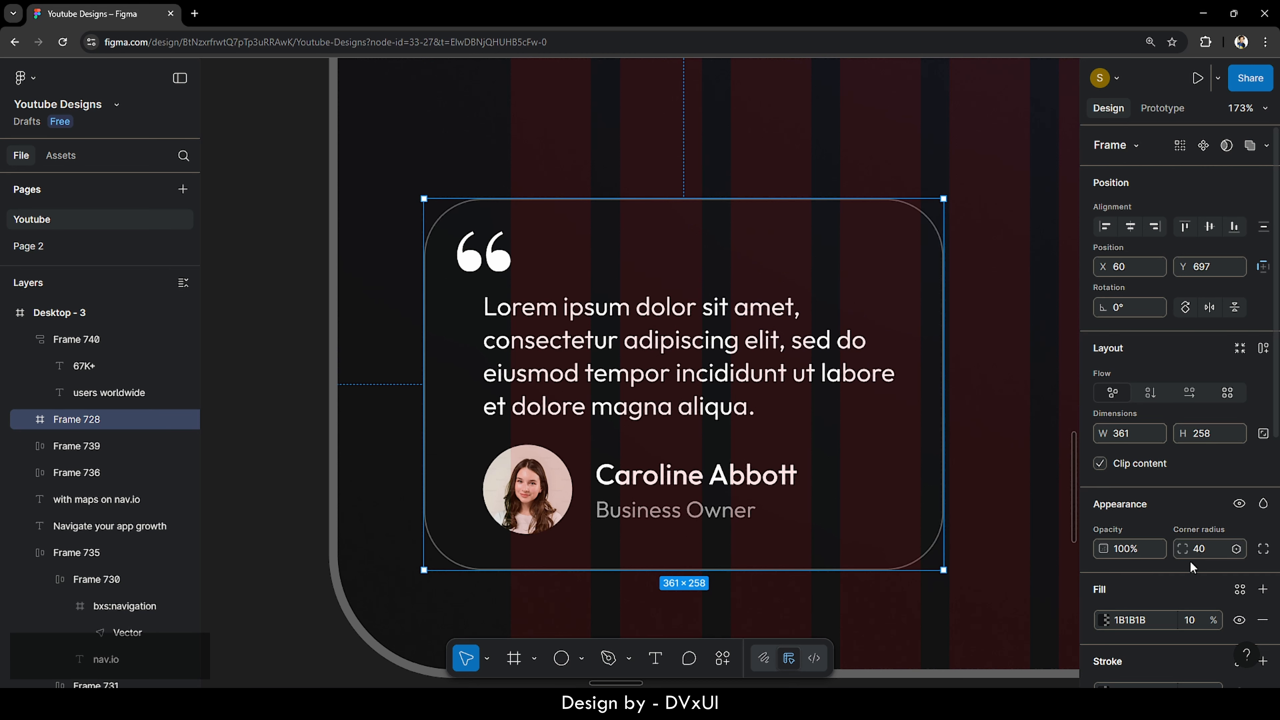
scroll(1139, 545, down, 3)
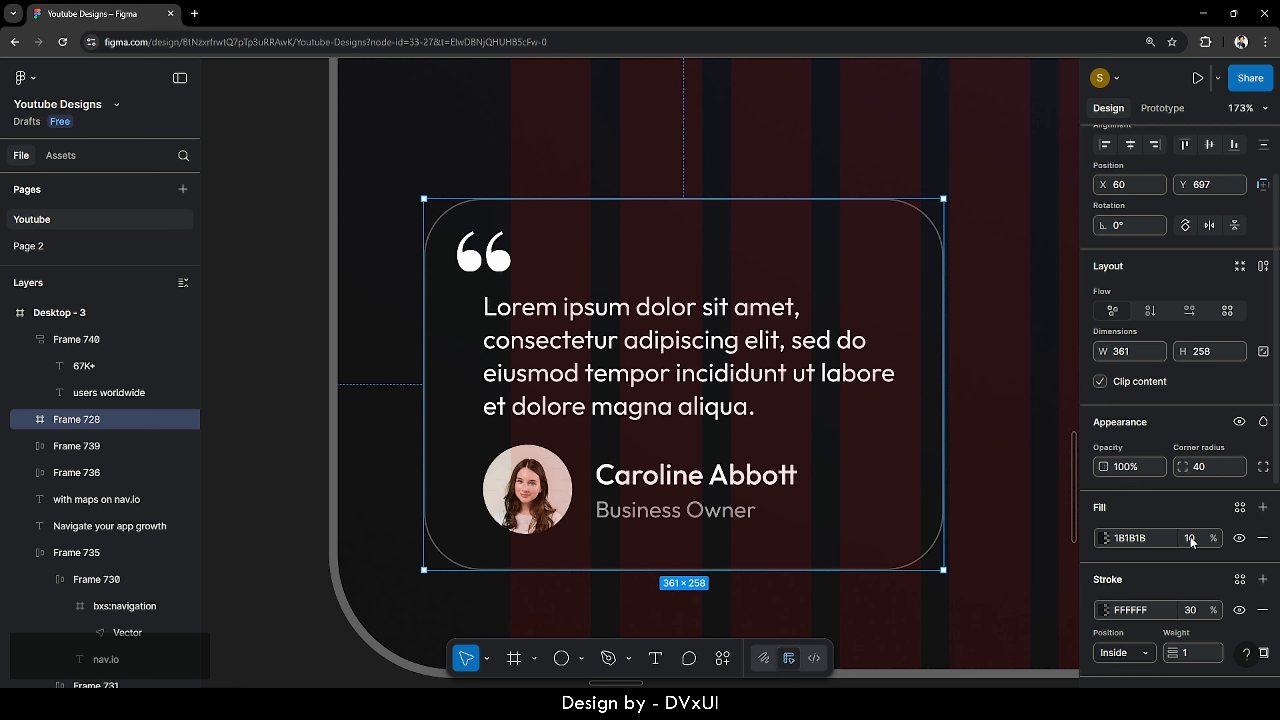
scroll(1190, 542, down, 3)
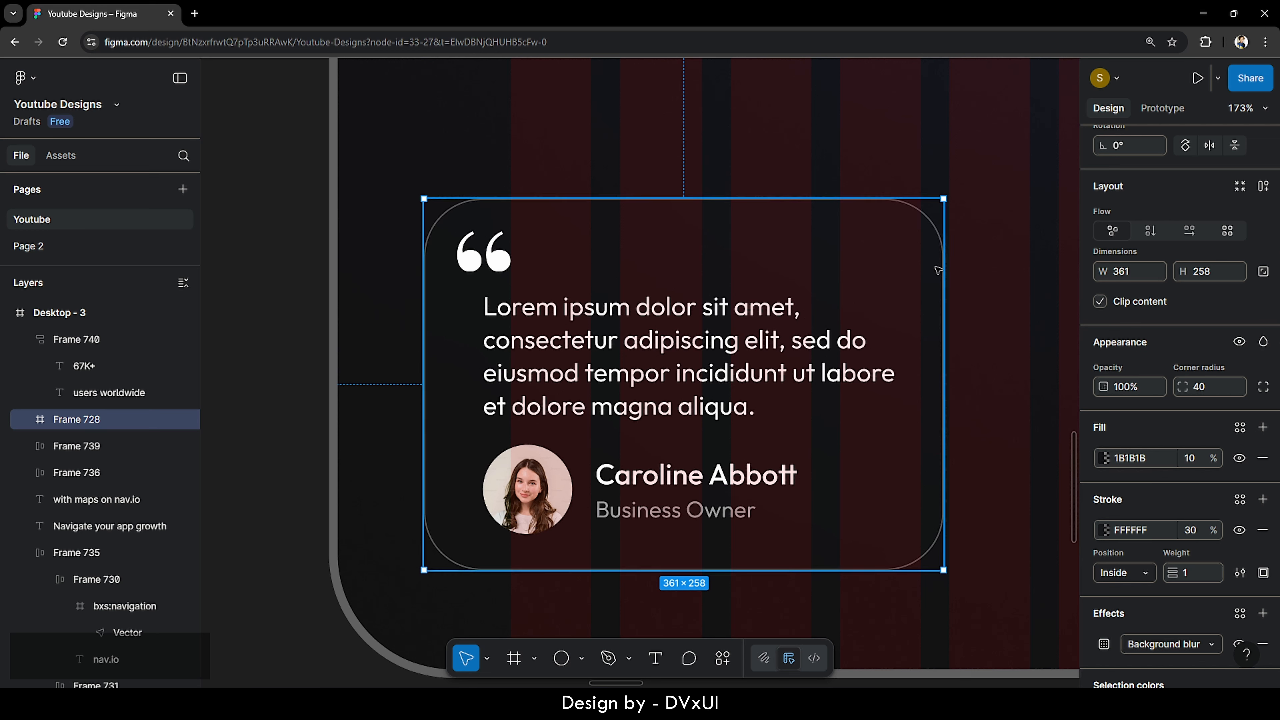
click(735, 317)
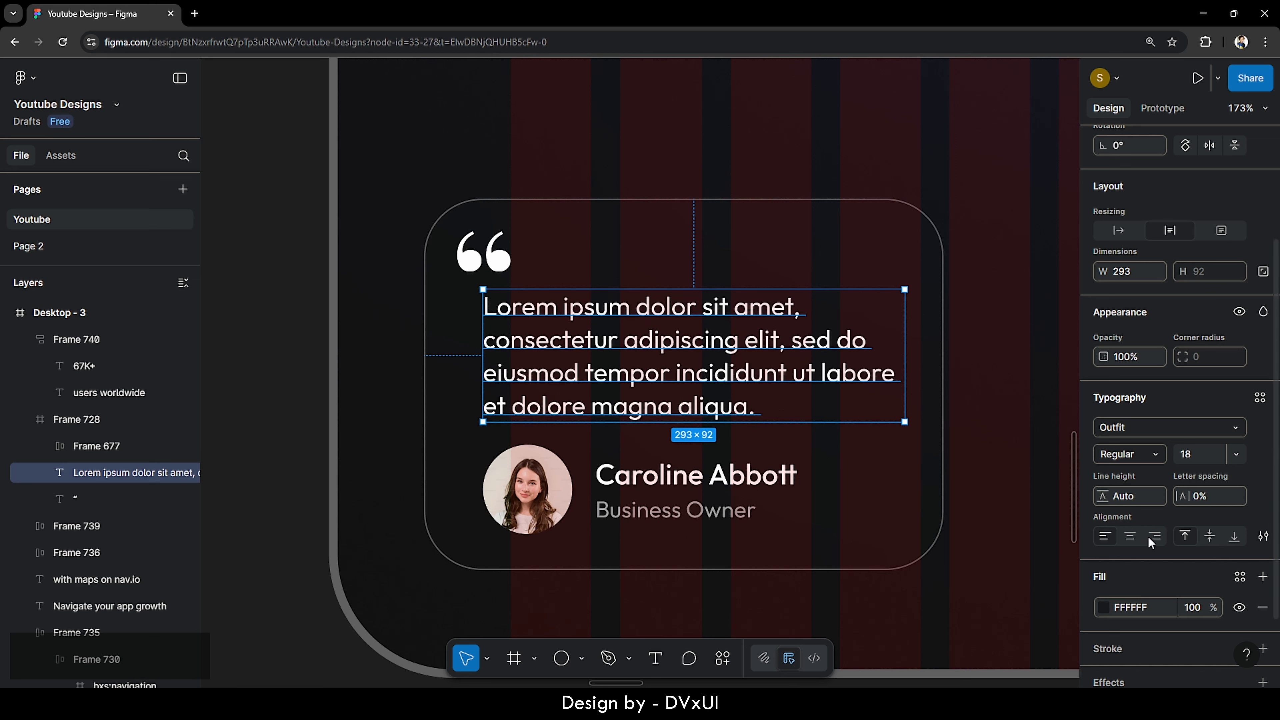
click(716, 483)
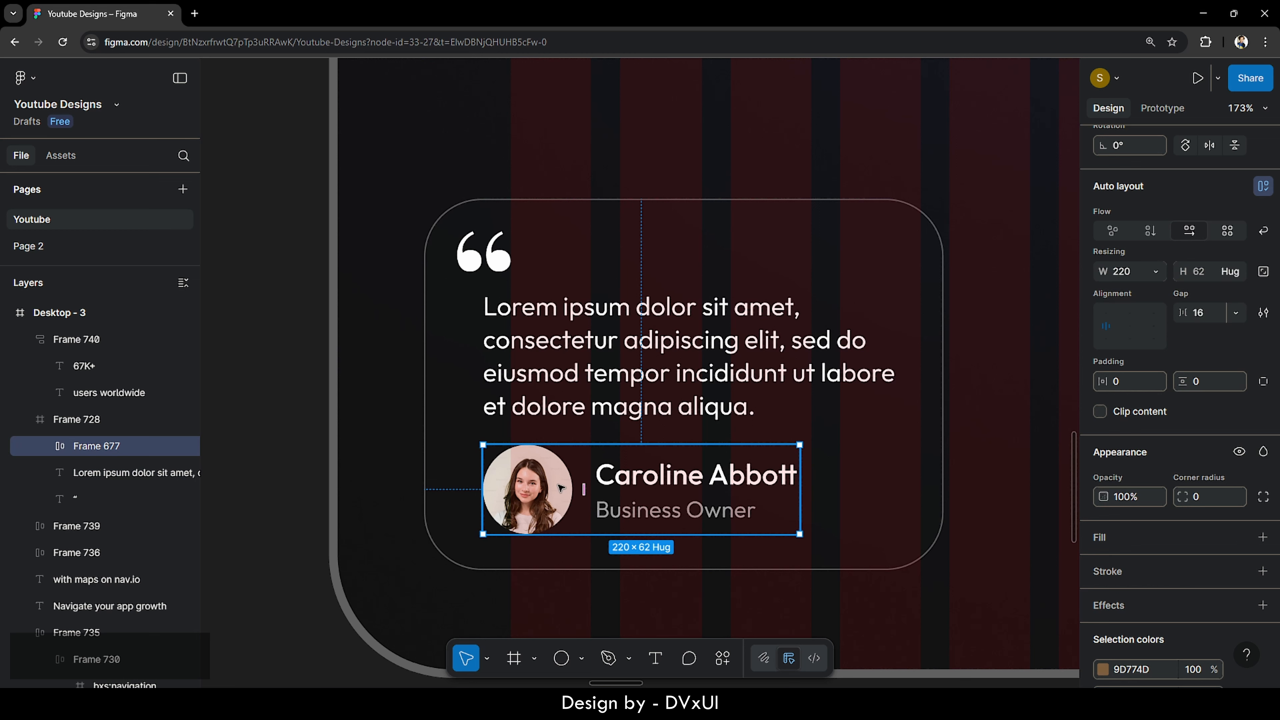
click(658, 477)
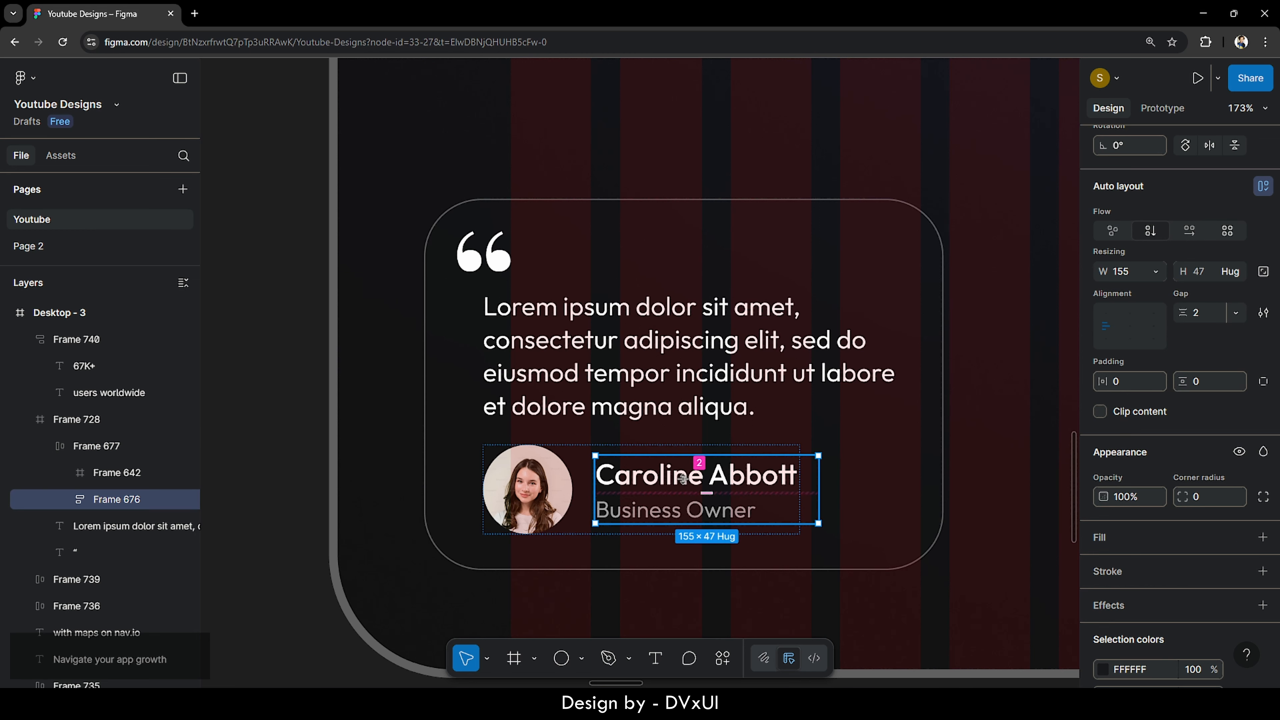
click(657, 479)
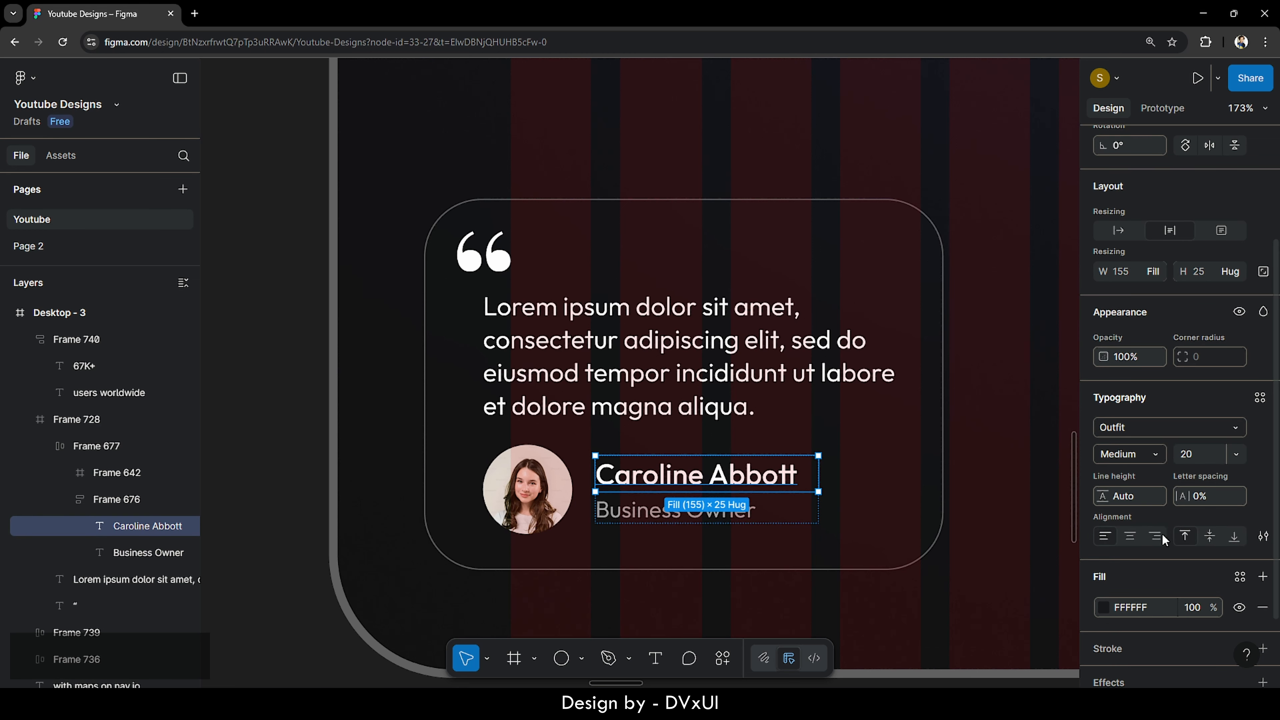
click(746, 515)
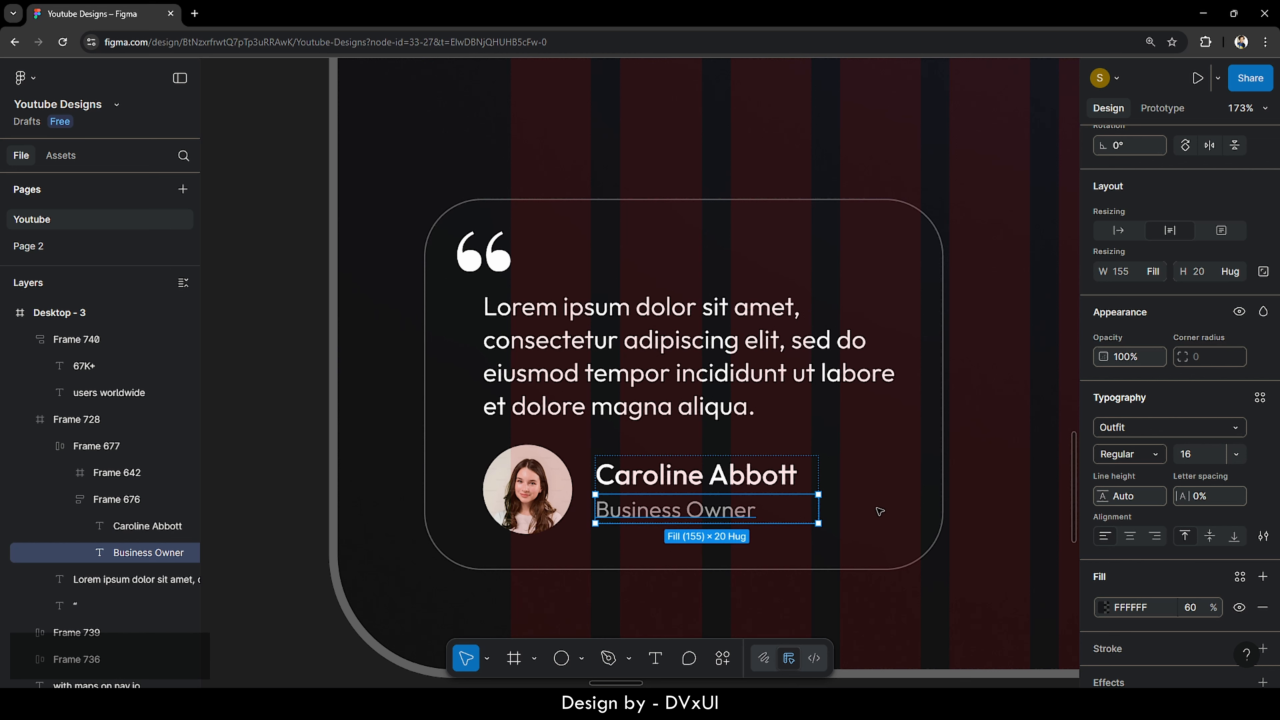
click(843, 483)
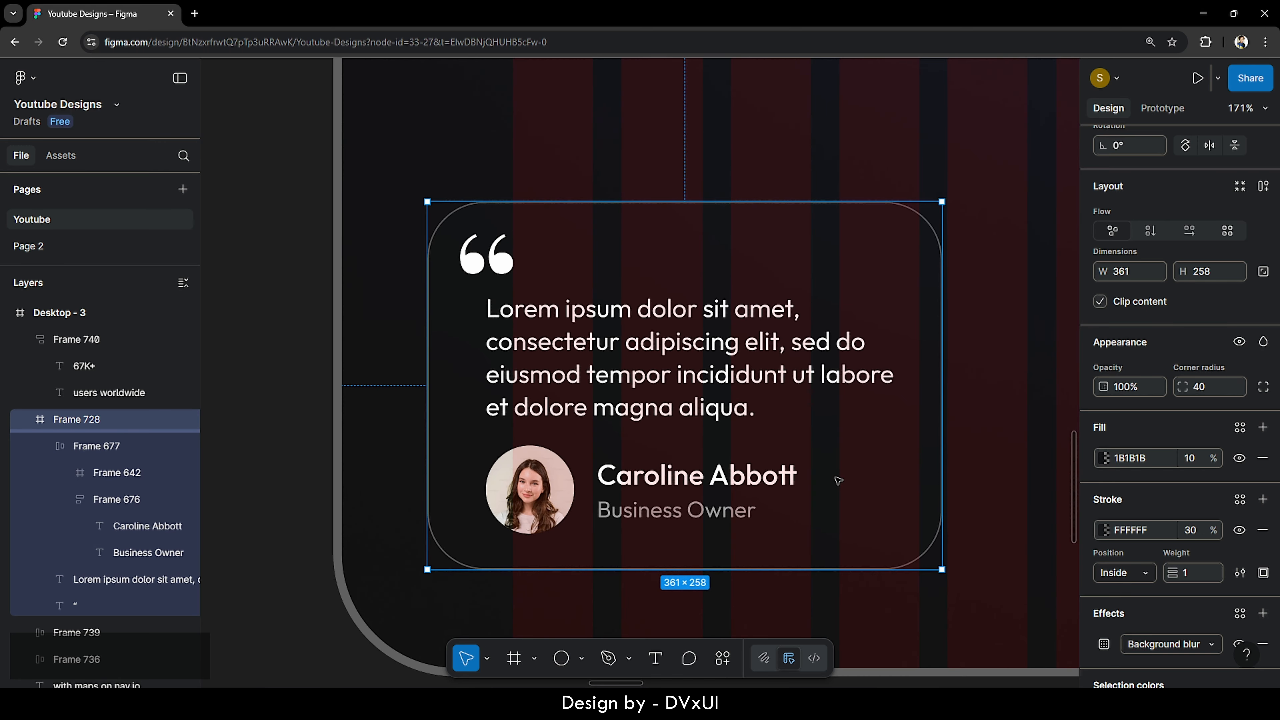
- Zoom to fit the whole Desktop - 3 hero and pick the Rectangle tool
scroll(838, 481, down, 3)
scroll(838, 480, down, 10)
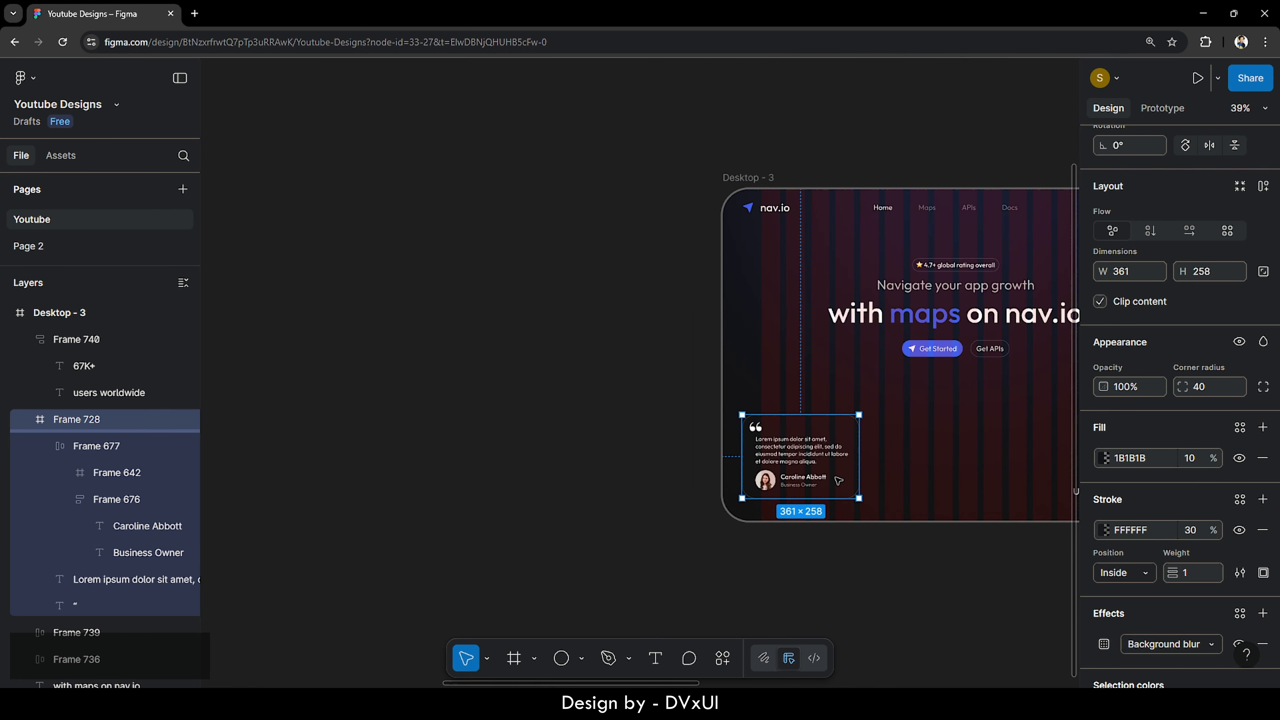
key(Escape)
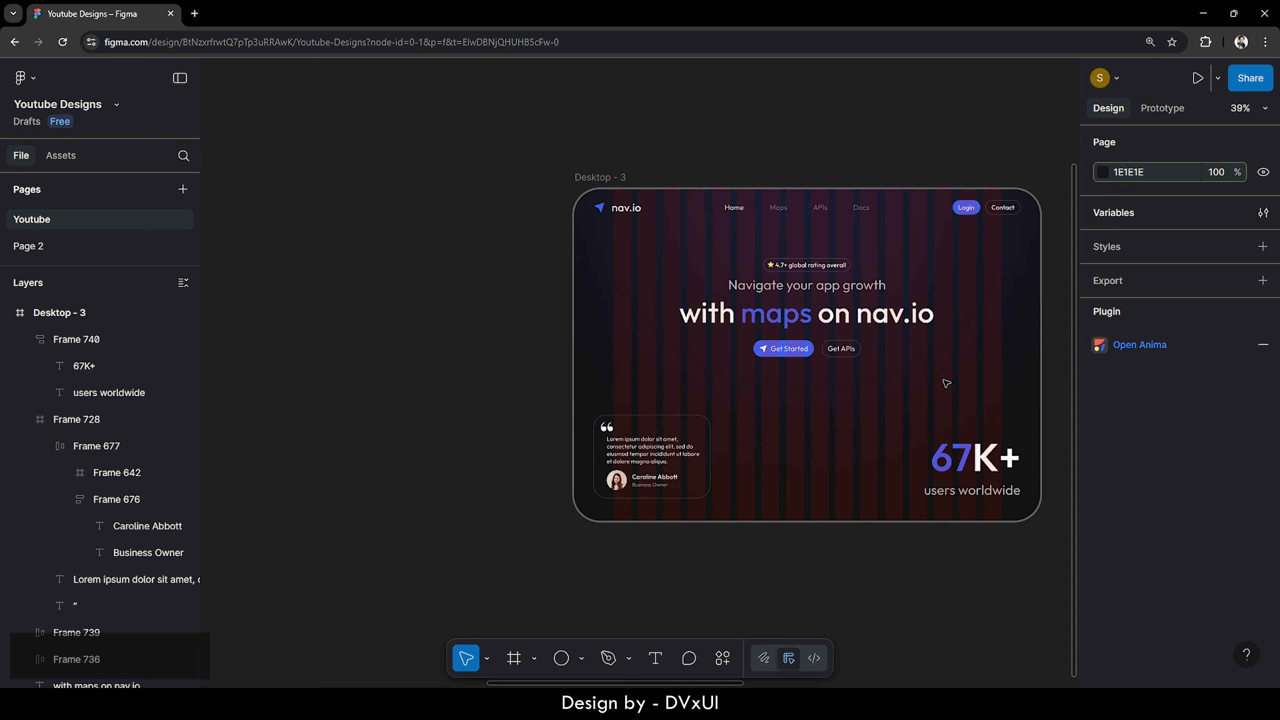
scroll(946, 383, up, 2)
scroll(947, 383, up, 4)
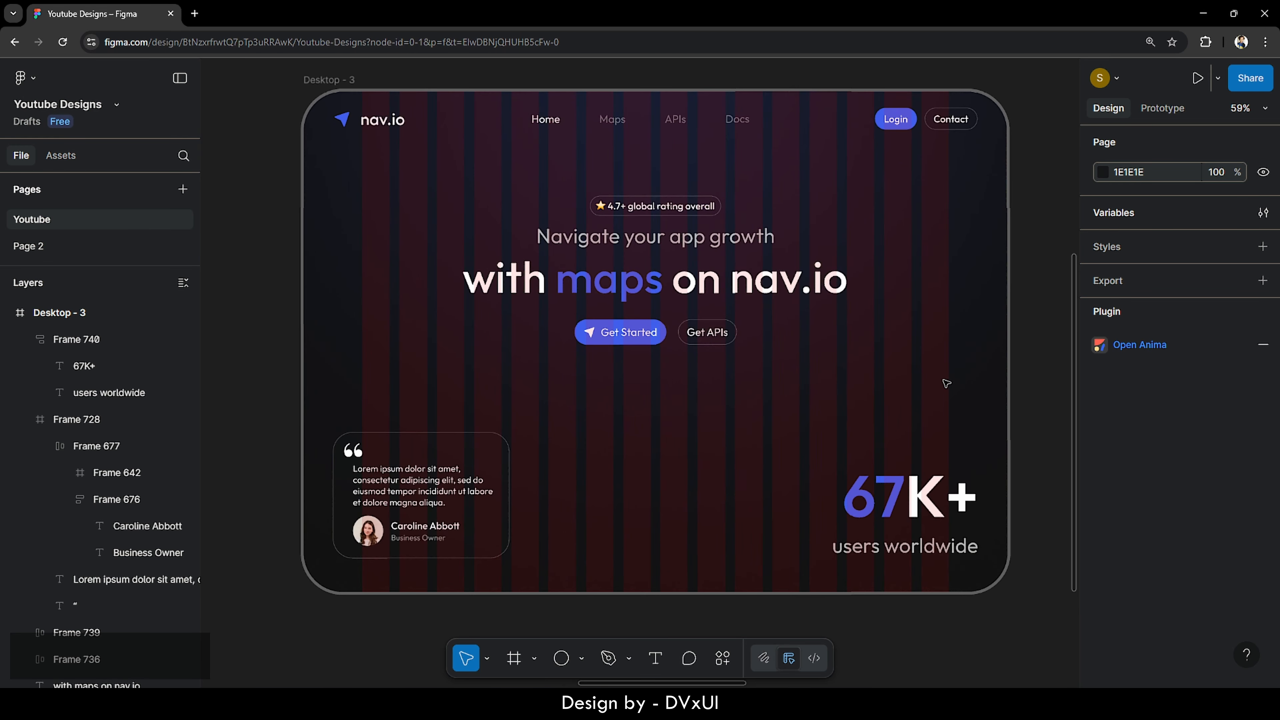
scroll(946, 384, down, 2)
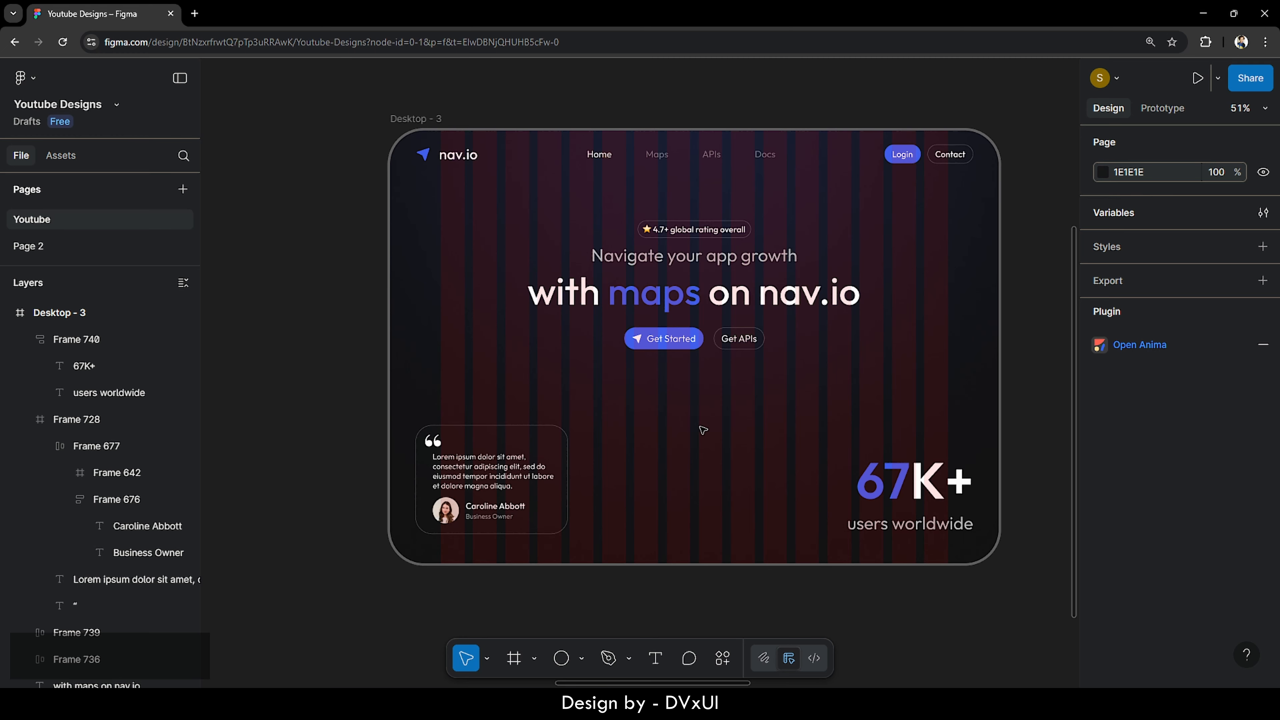
click(428, 121)
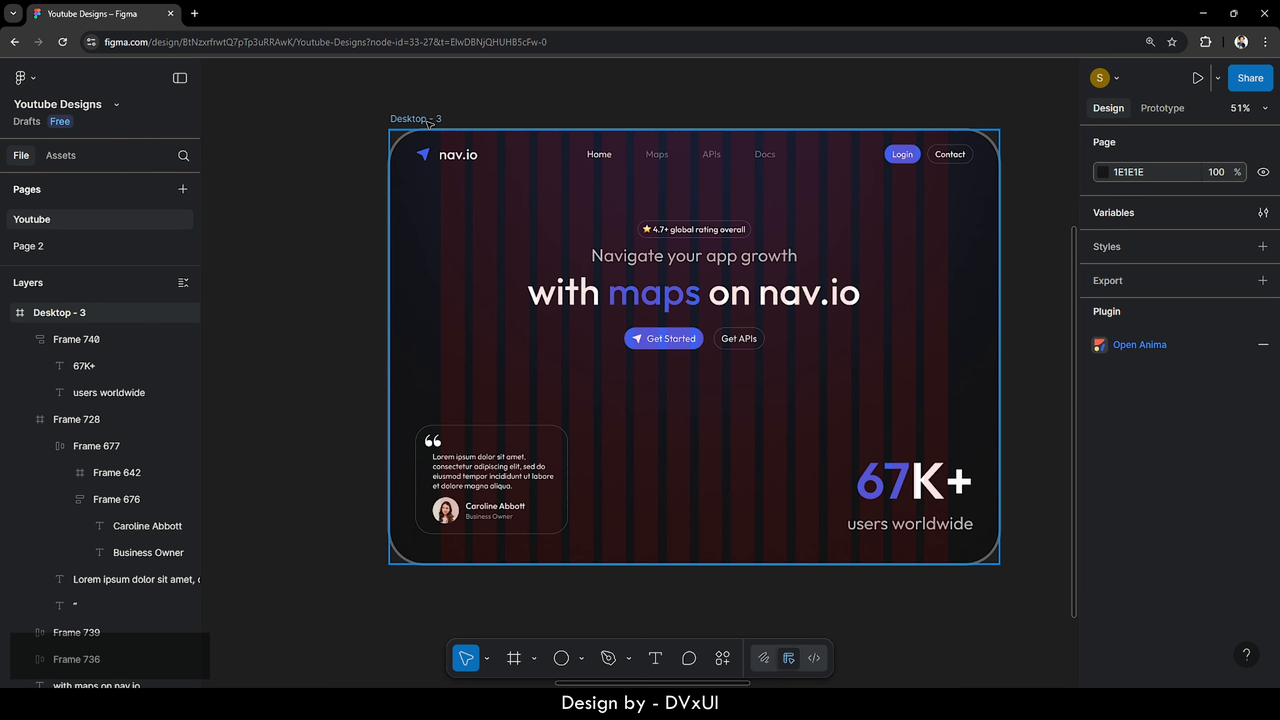
key(shift)
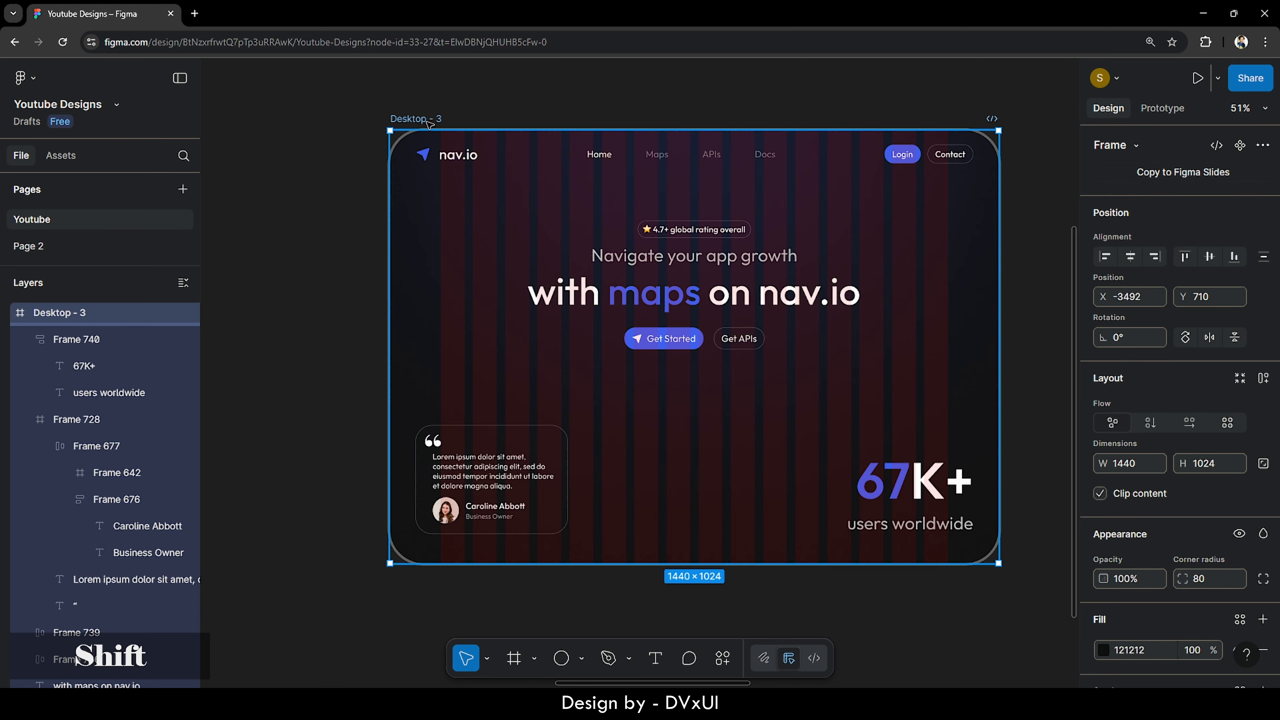
key(shift+2)
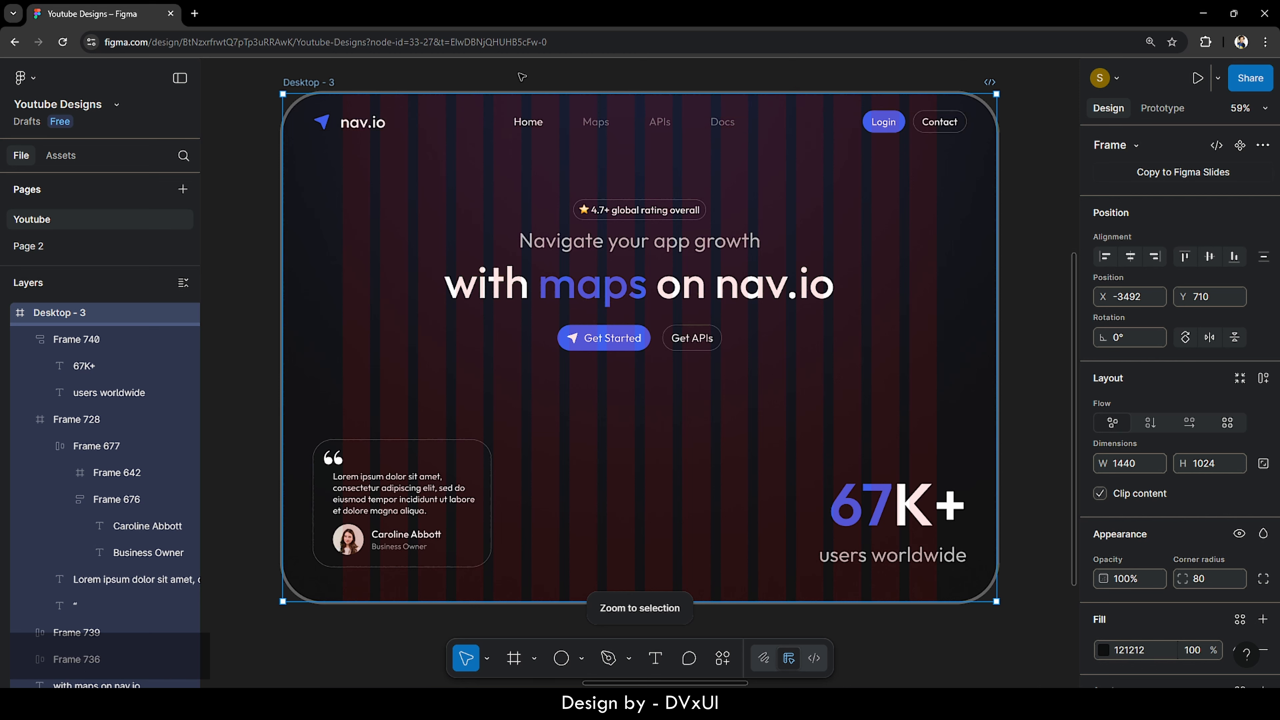
click(505, 83)
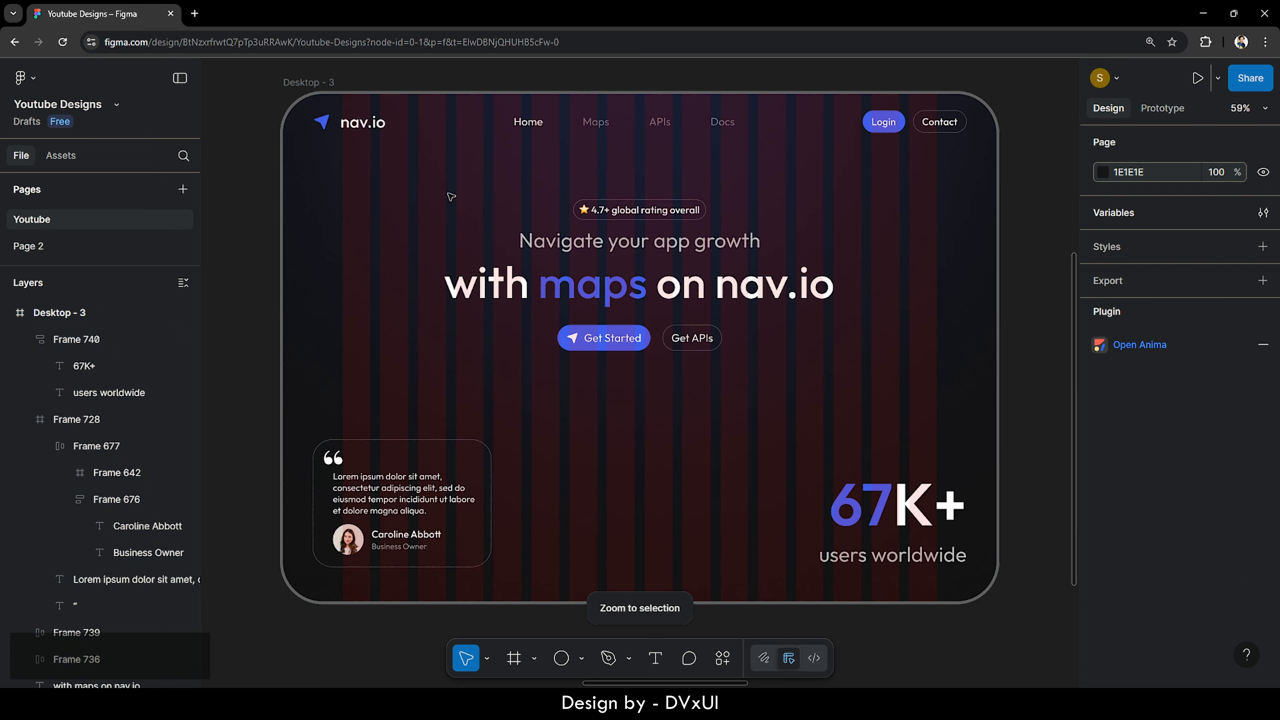
key(r)
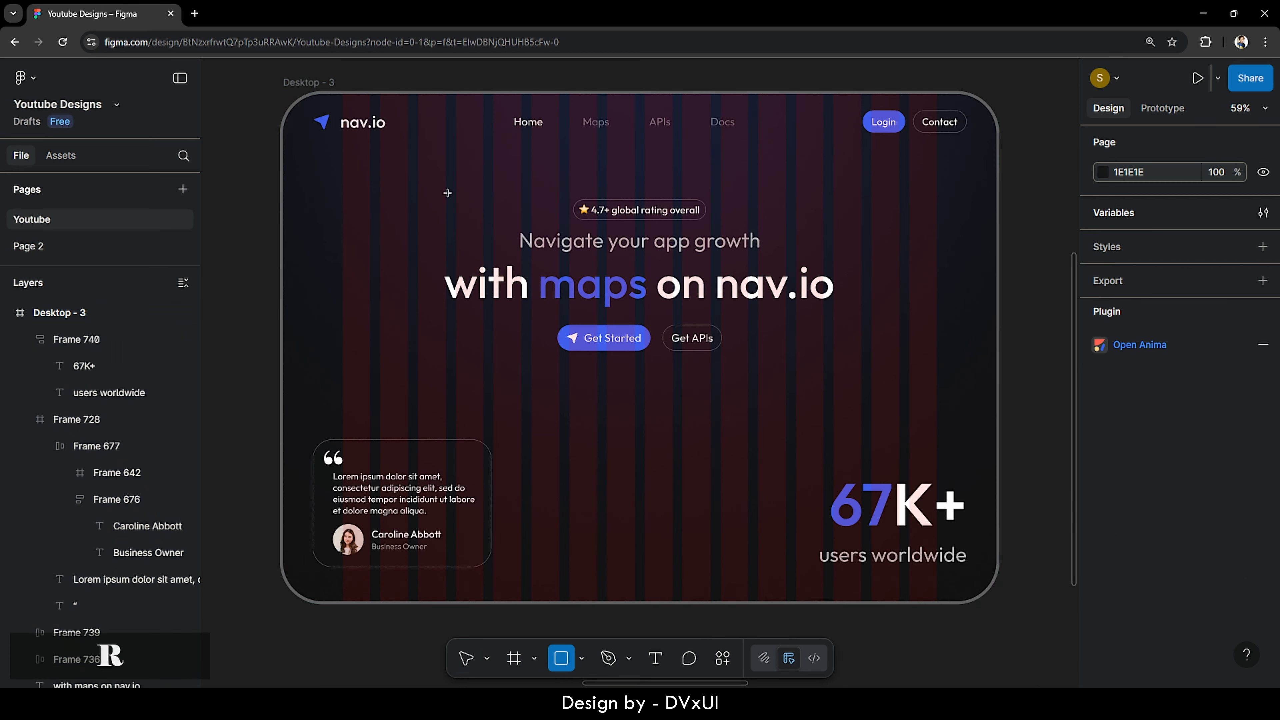
- Add a rectangle on the Desktop - 3 frame and size it 1440 × 1024
click(375, 323)
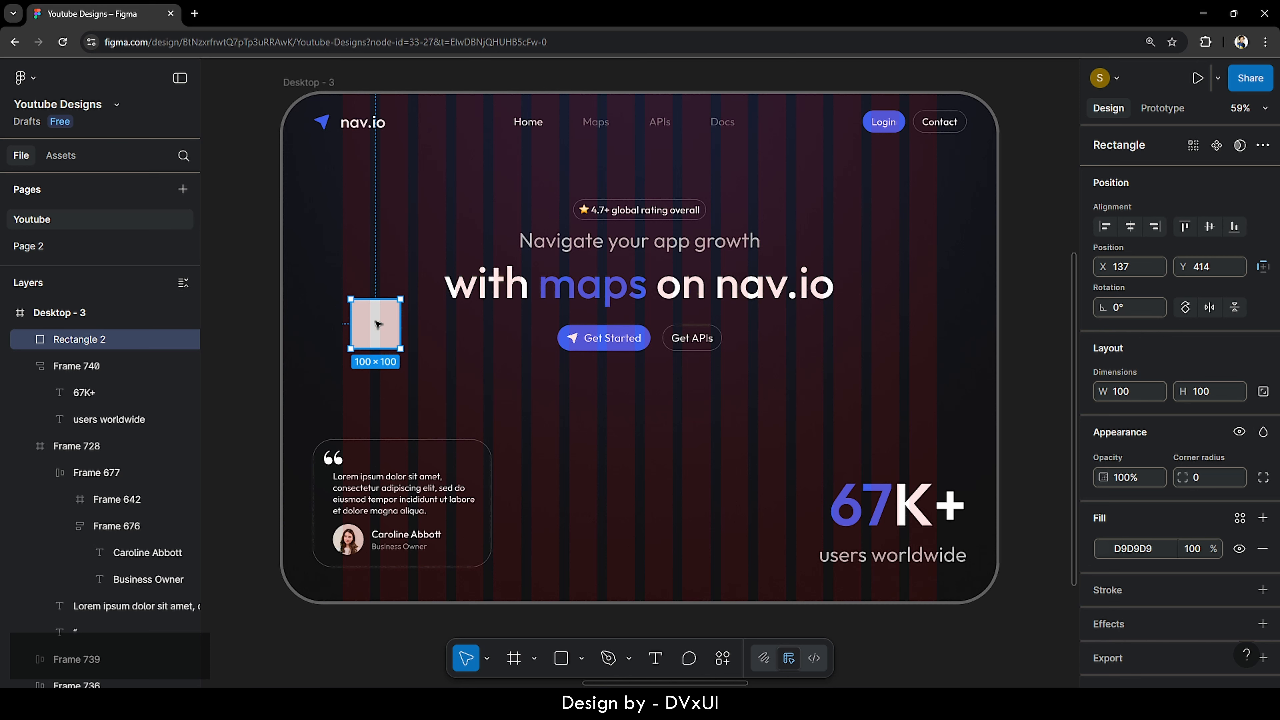
drag(382, 335, 314, 224)
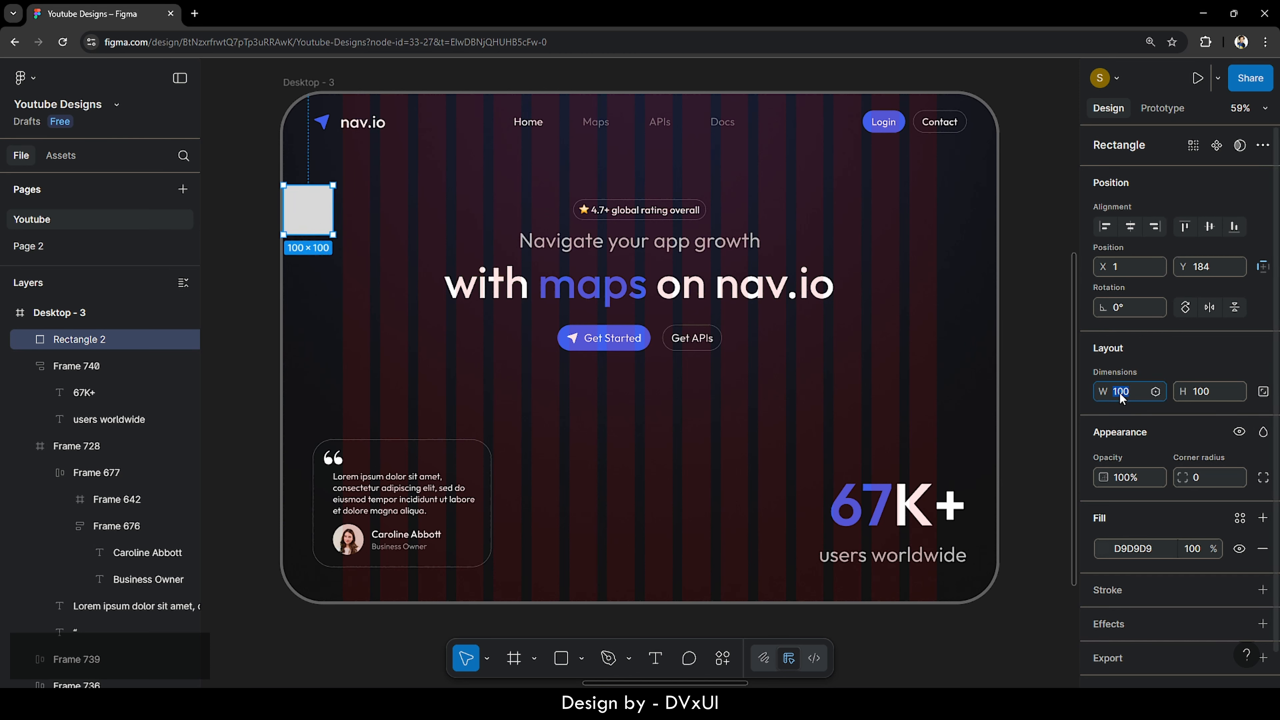
text(1440)
key(Return)
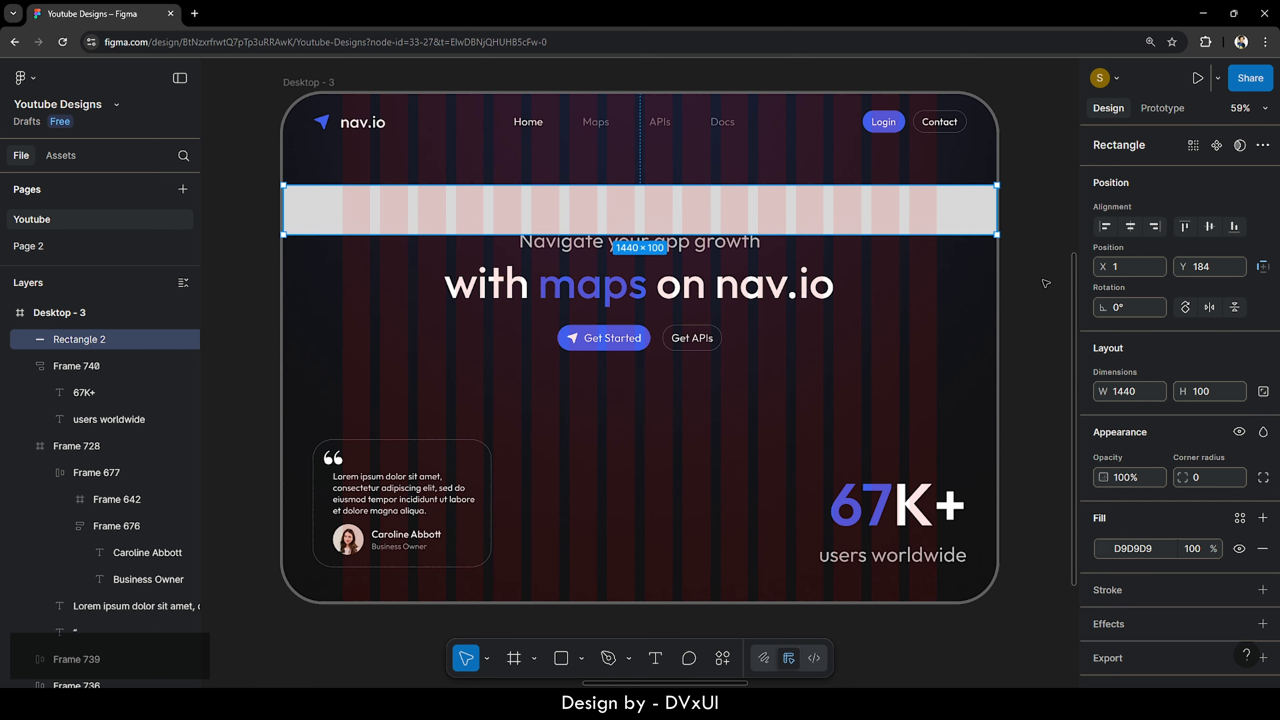
click(302, 83)
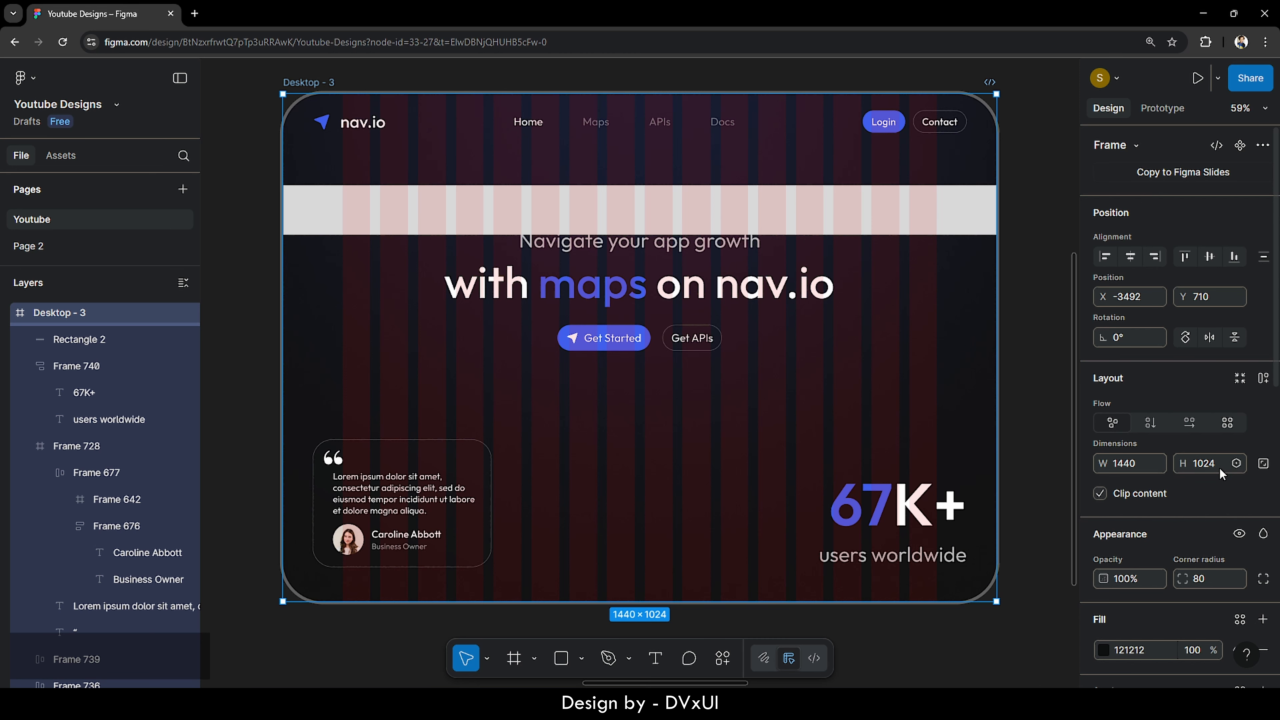
click(899, 224)
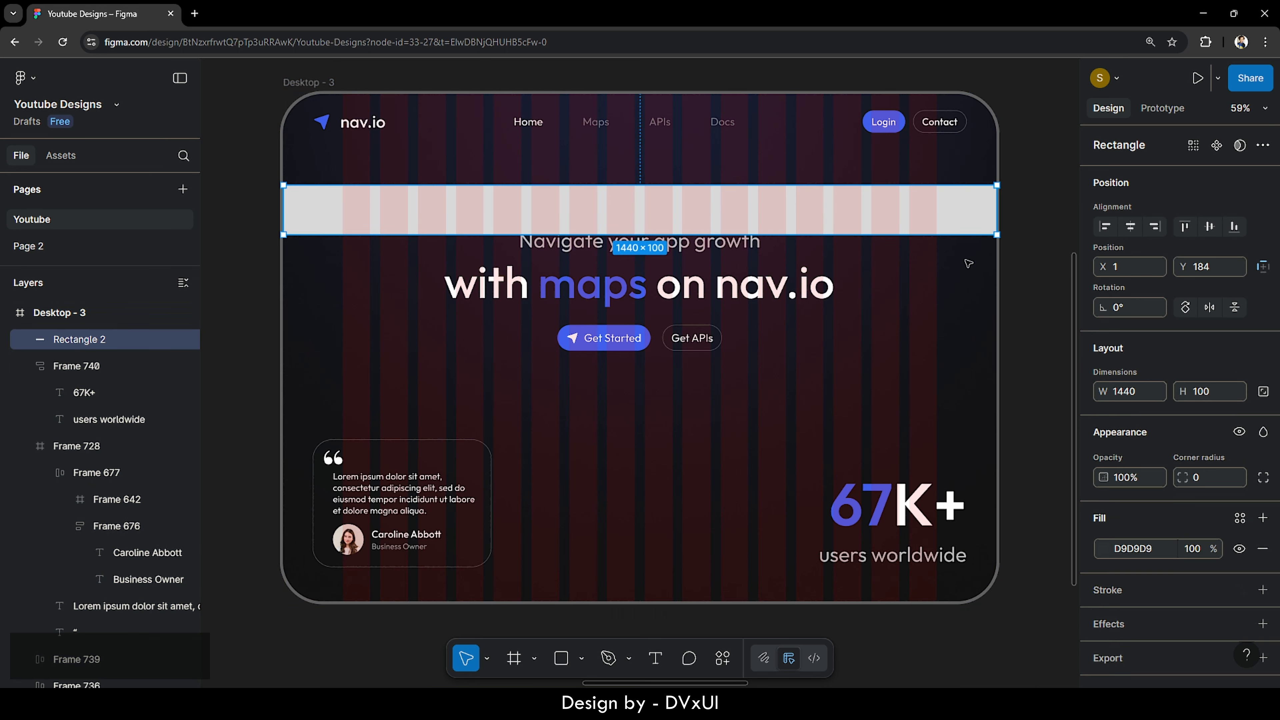
text(1024)
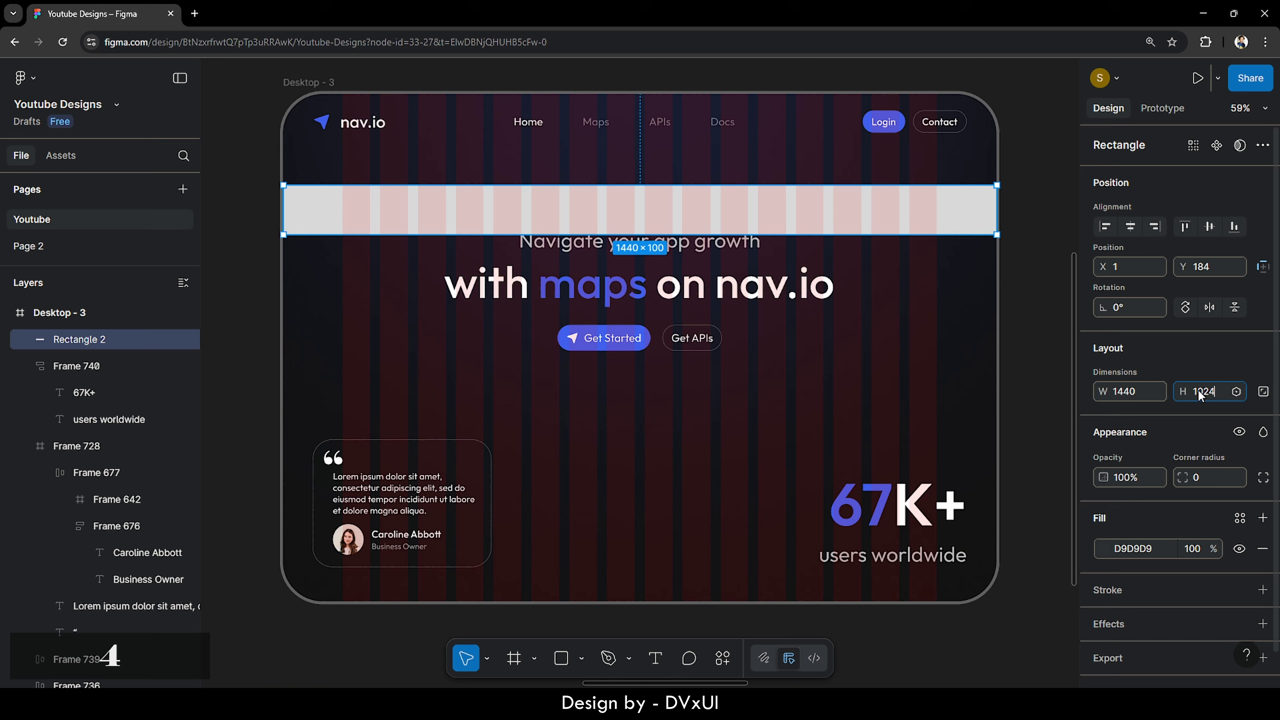
key(Return)
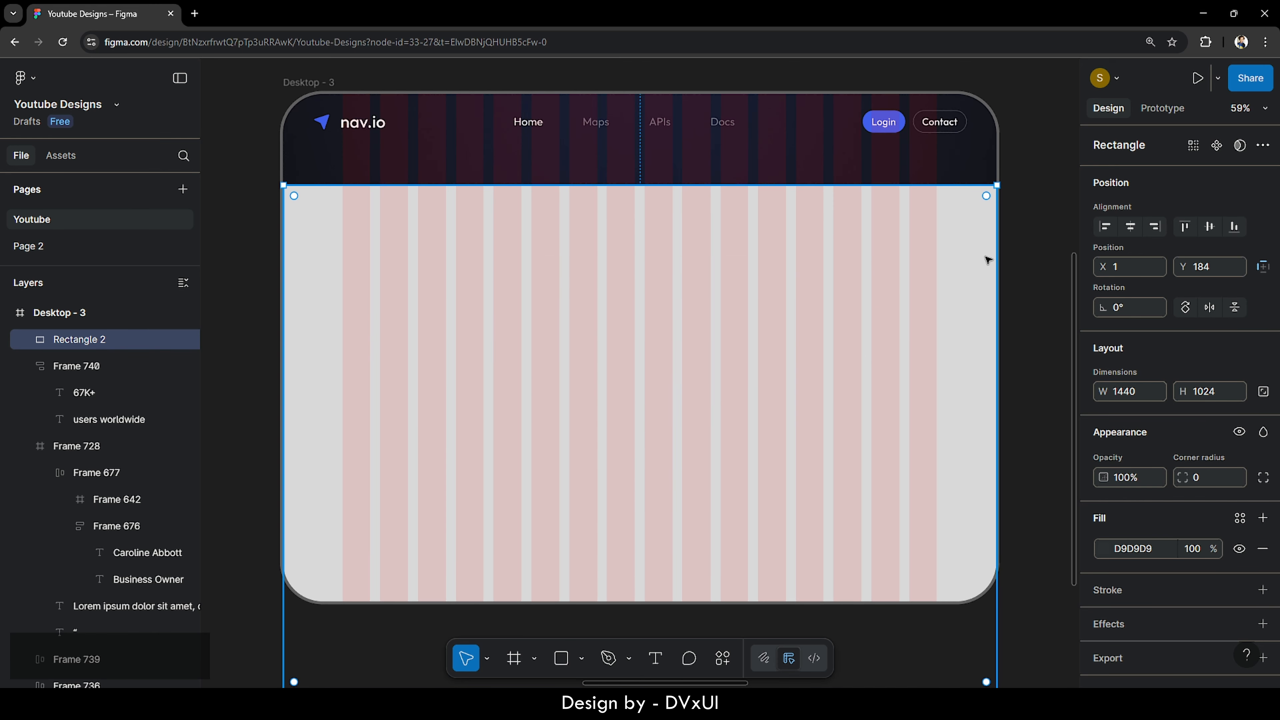
- Align the rectangle to the frame's horizontal centre and top, then send it to back
click(1131, 226)
click(1210, 227)
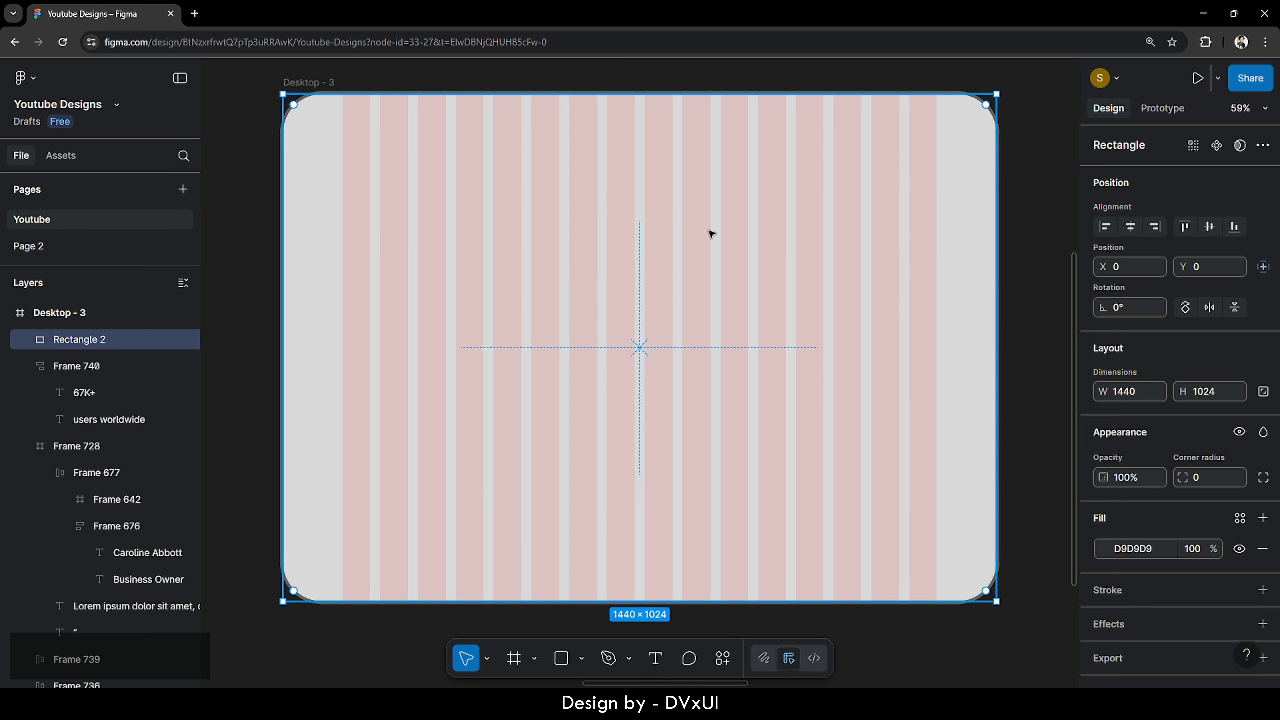
right_click(711, 234)
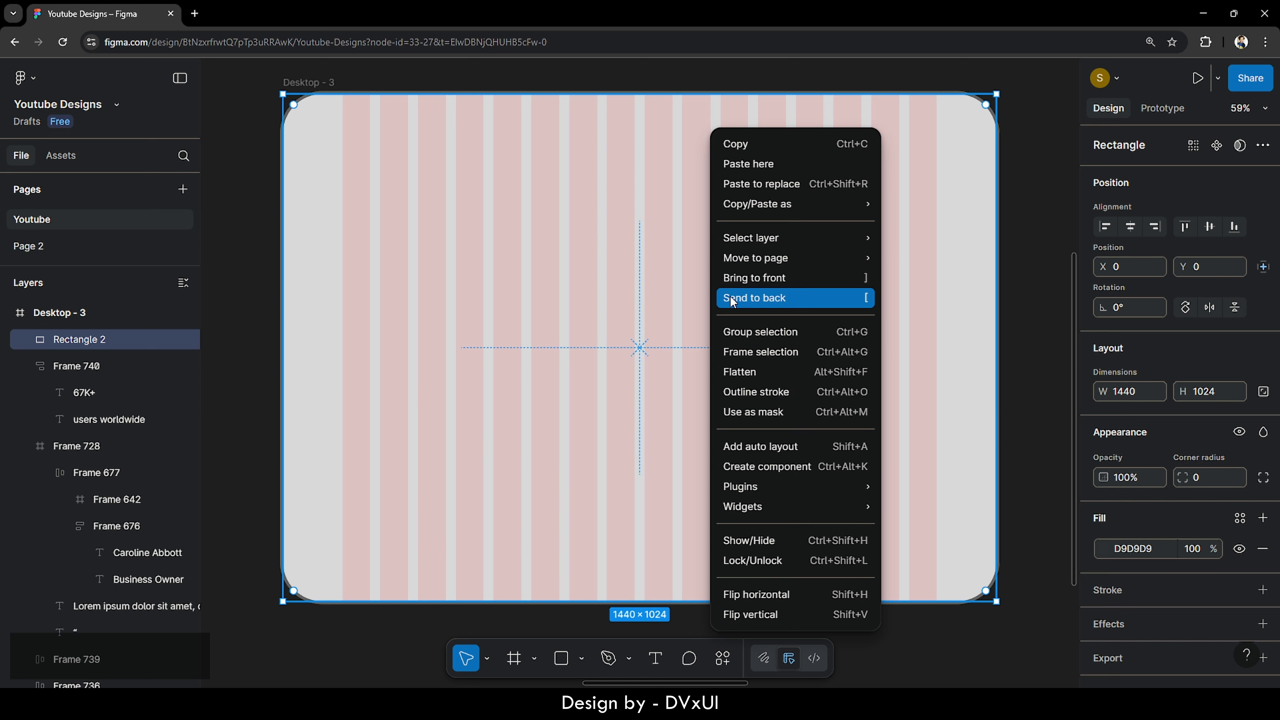
click(747, 299)
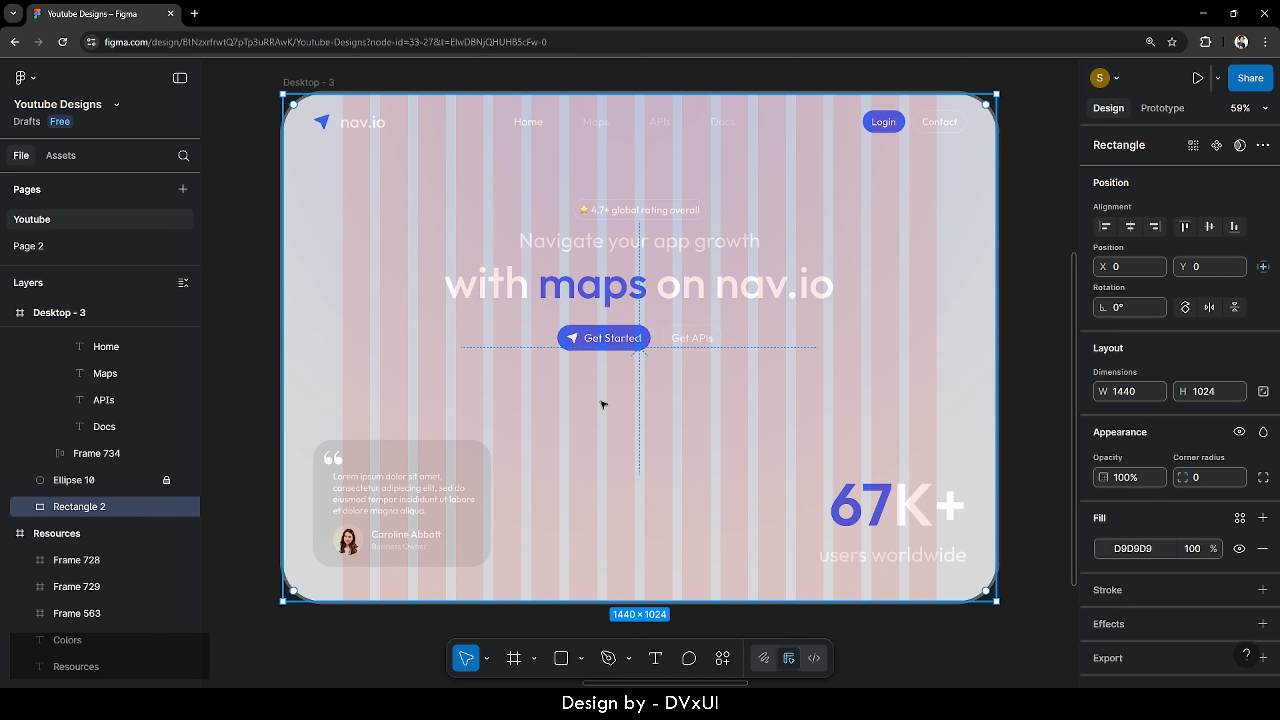
- Remove the rectangle's D9D9D9 fill and rename the layer to bg
scroll(1194, 524, down, 1)
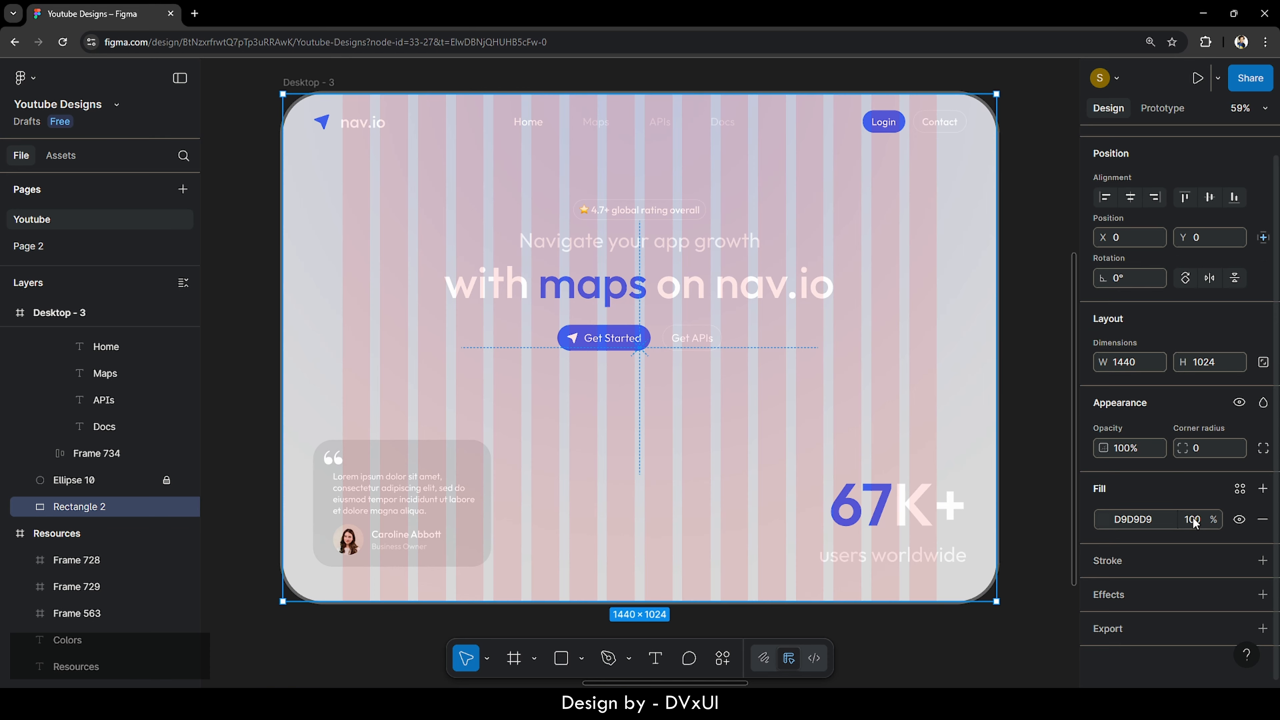
click(1263, 520)
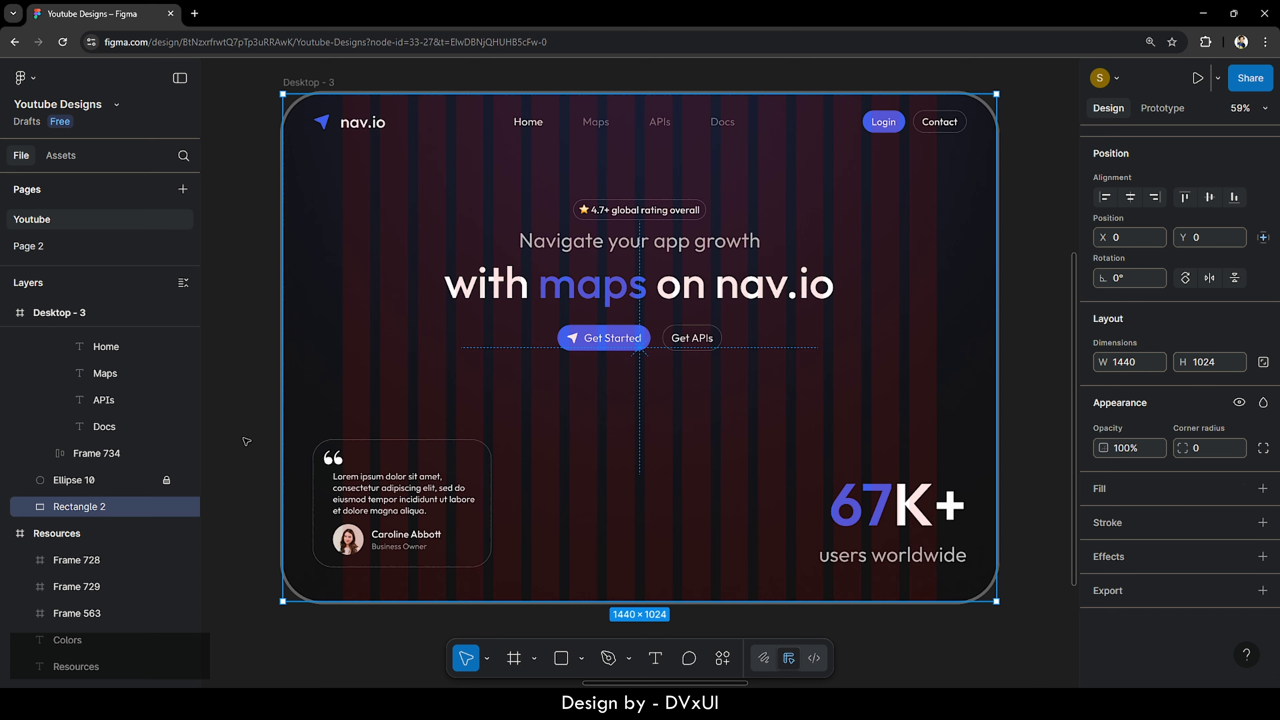
double_click(92, 507)
key(BackSpace)
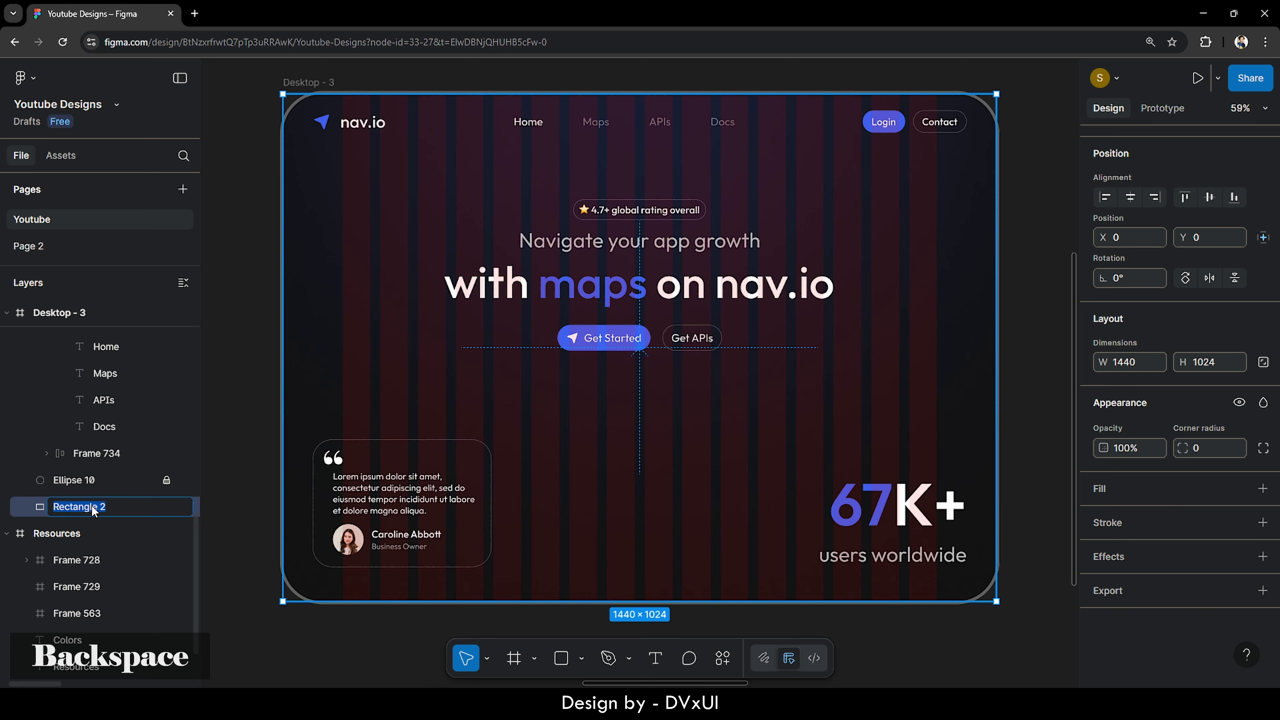
text(bg)
key(Return)
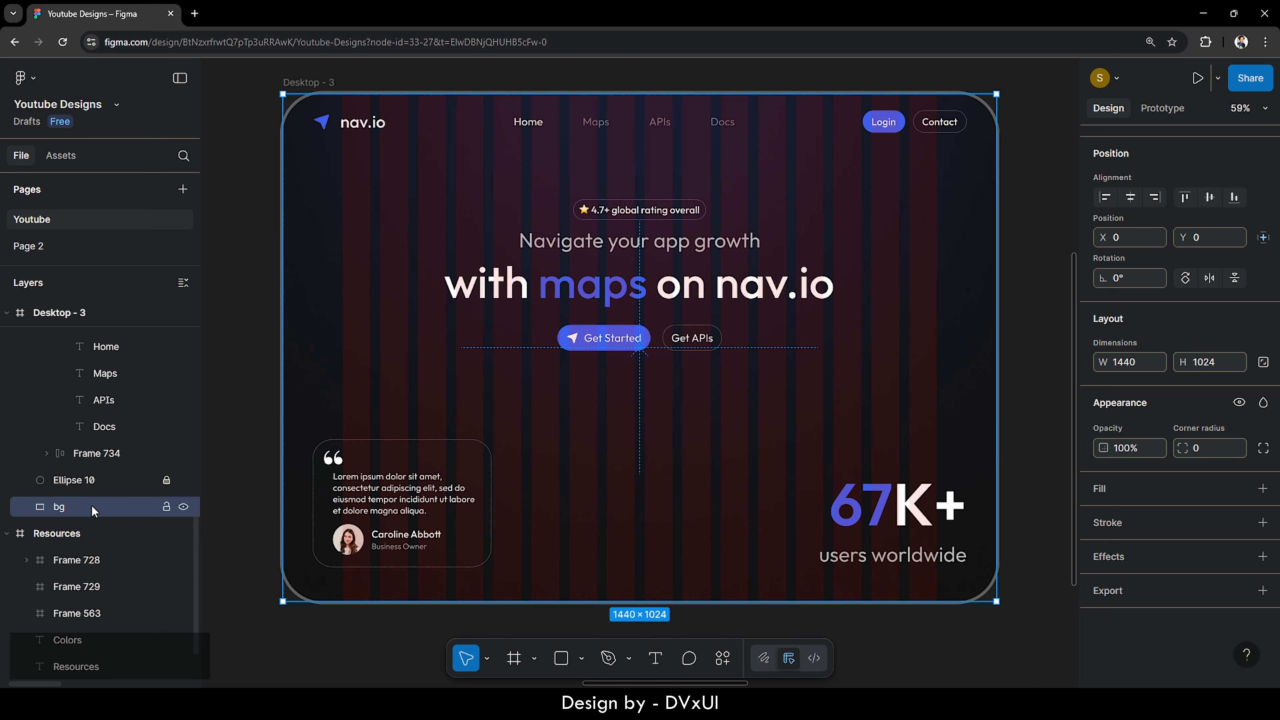
click(248, 475)
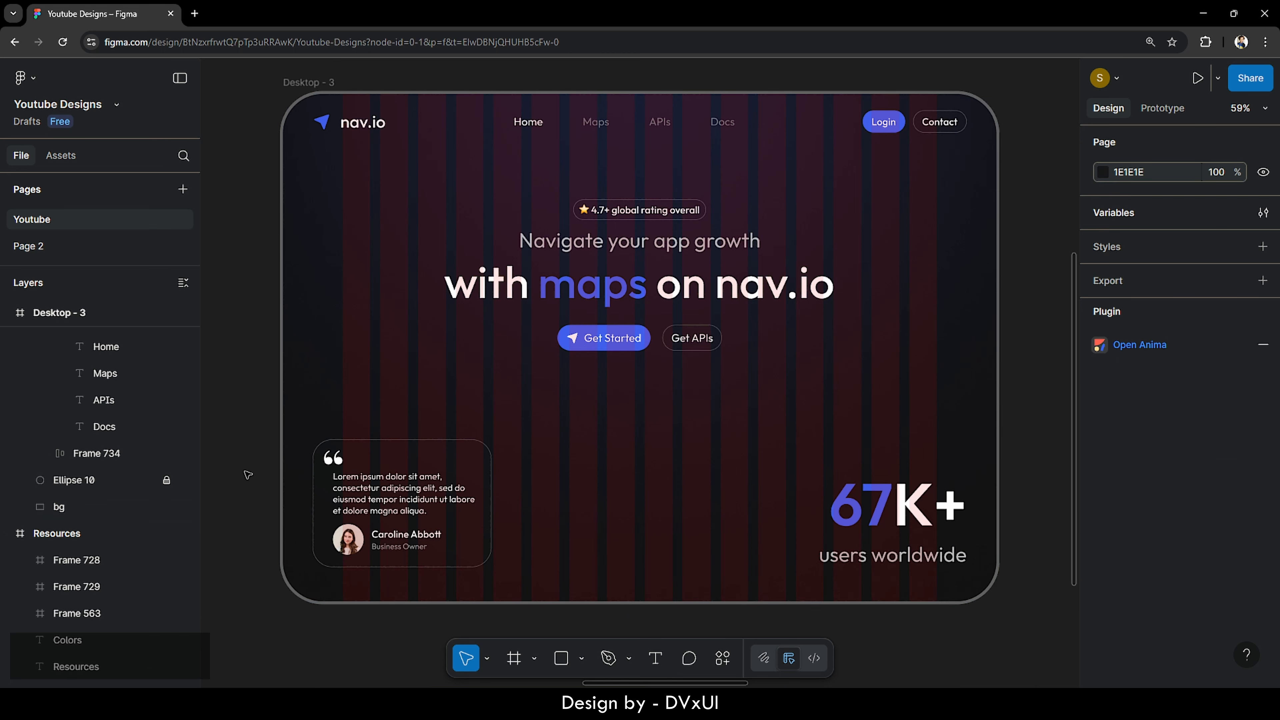
click(194, 13)
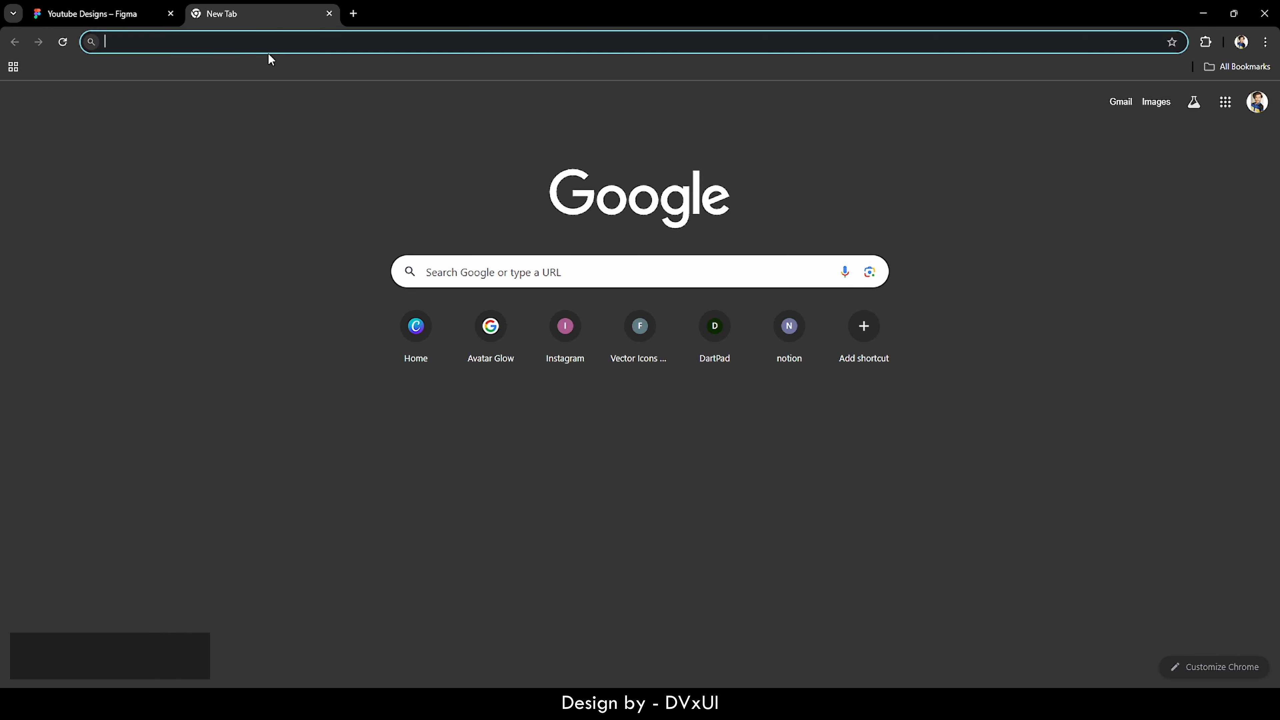
- Go to the Spline website and open the Spline Community
text(spline.design)
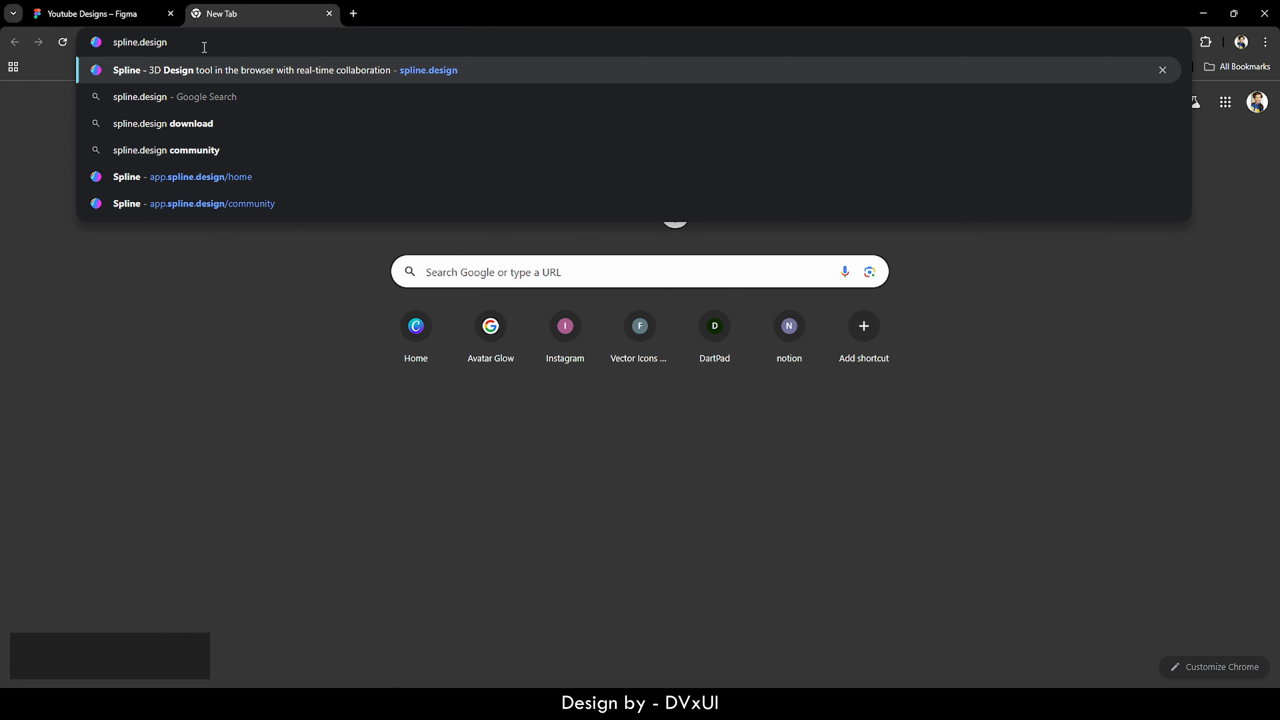
key(Return)
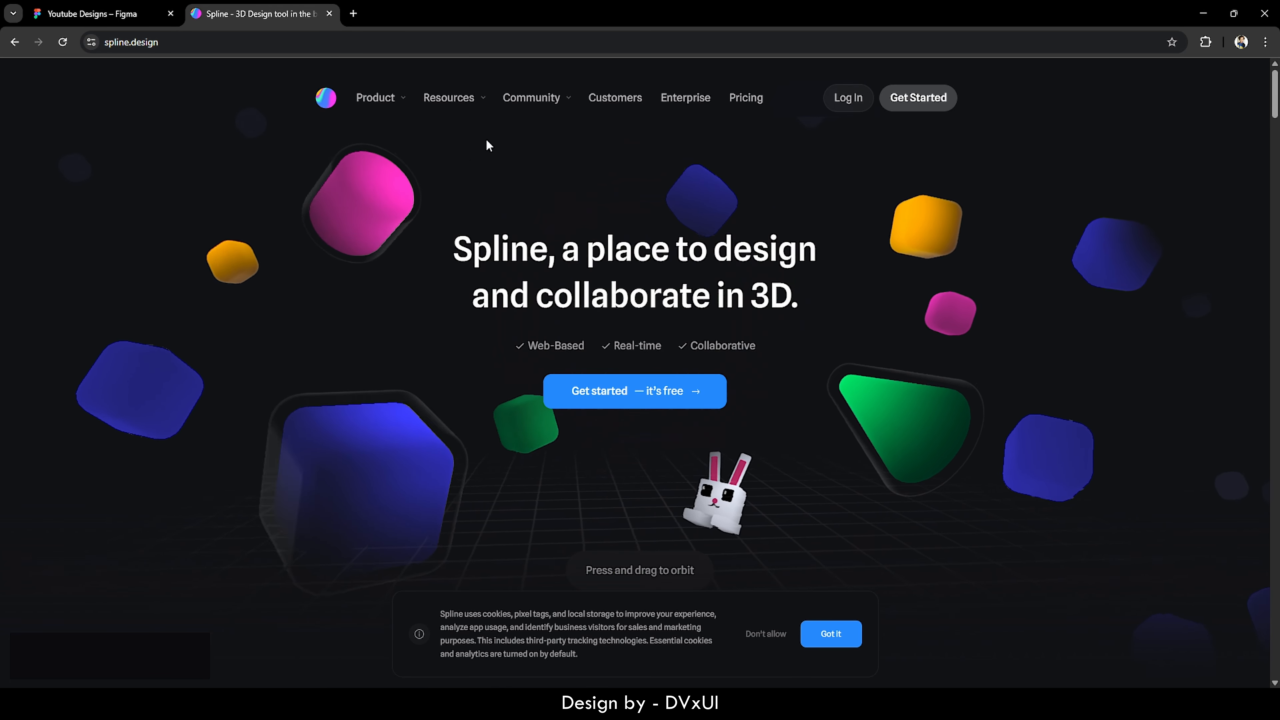
mouse_move(535, 97)
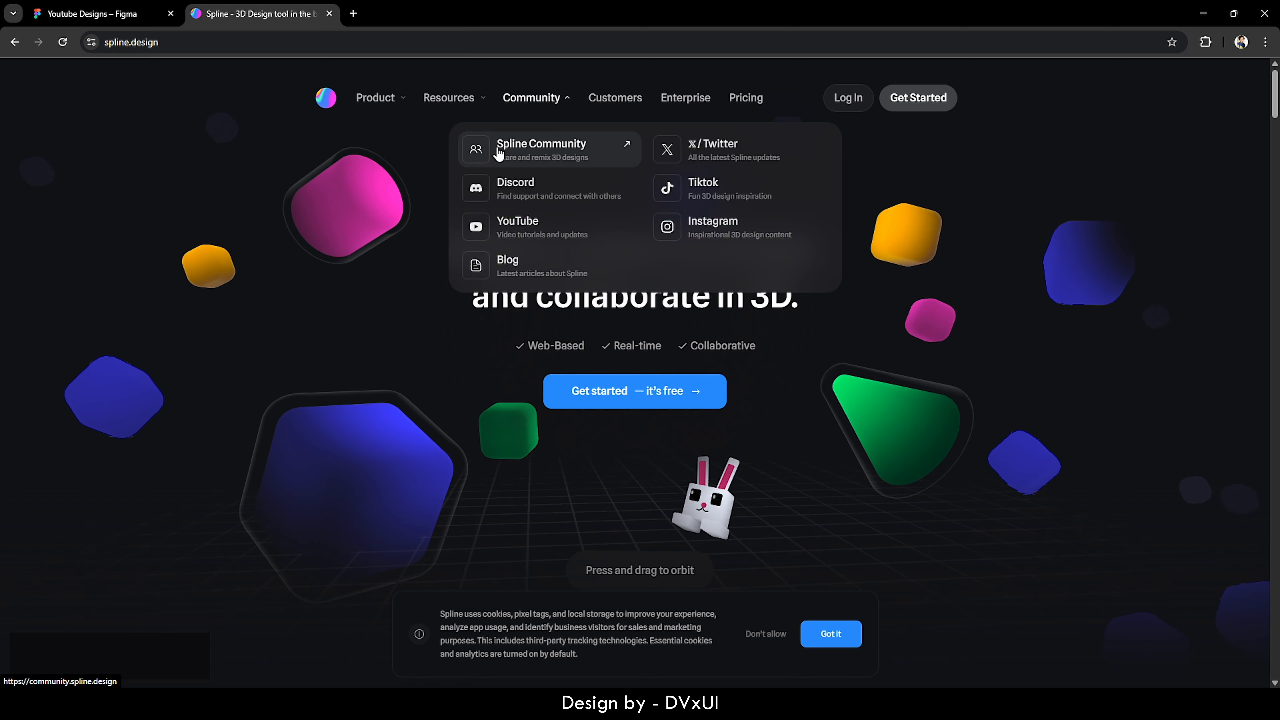
click(556, 149)
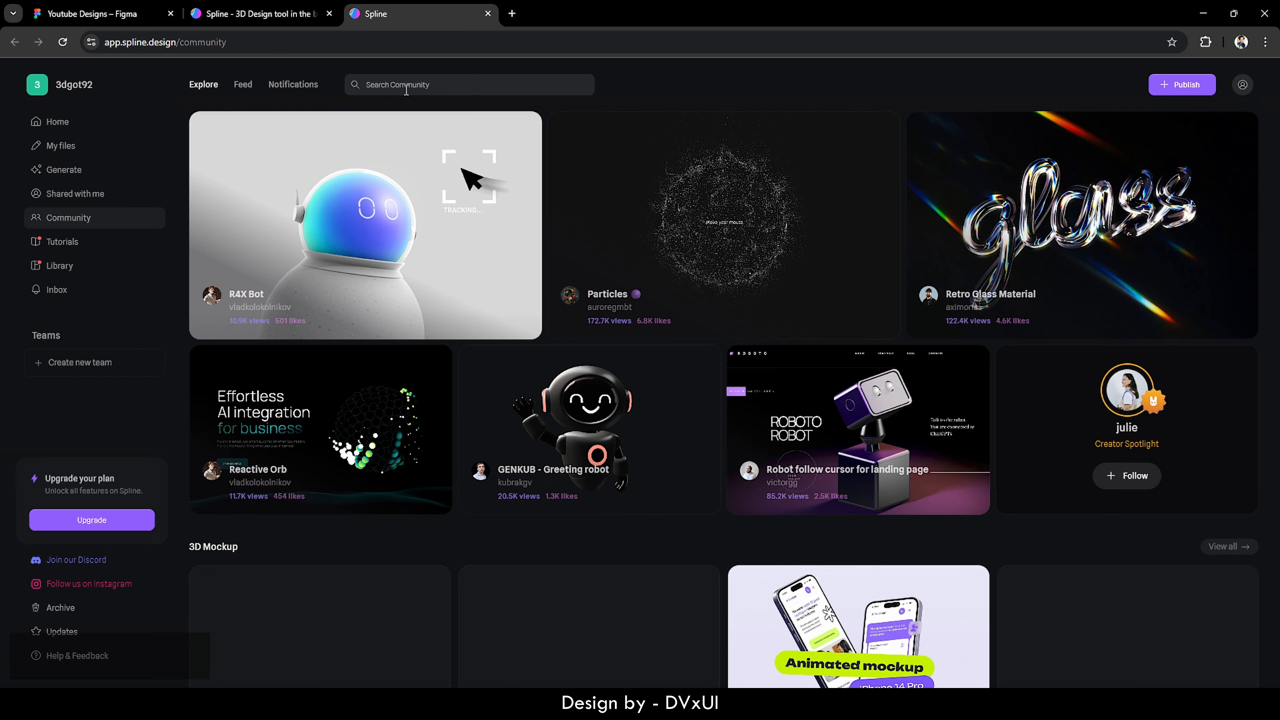
- Search the community for 'navigation' and open the '3D city - navigation' scene
click(393, 86)
text(na)
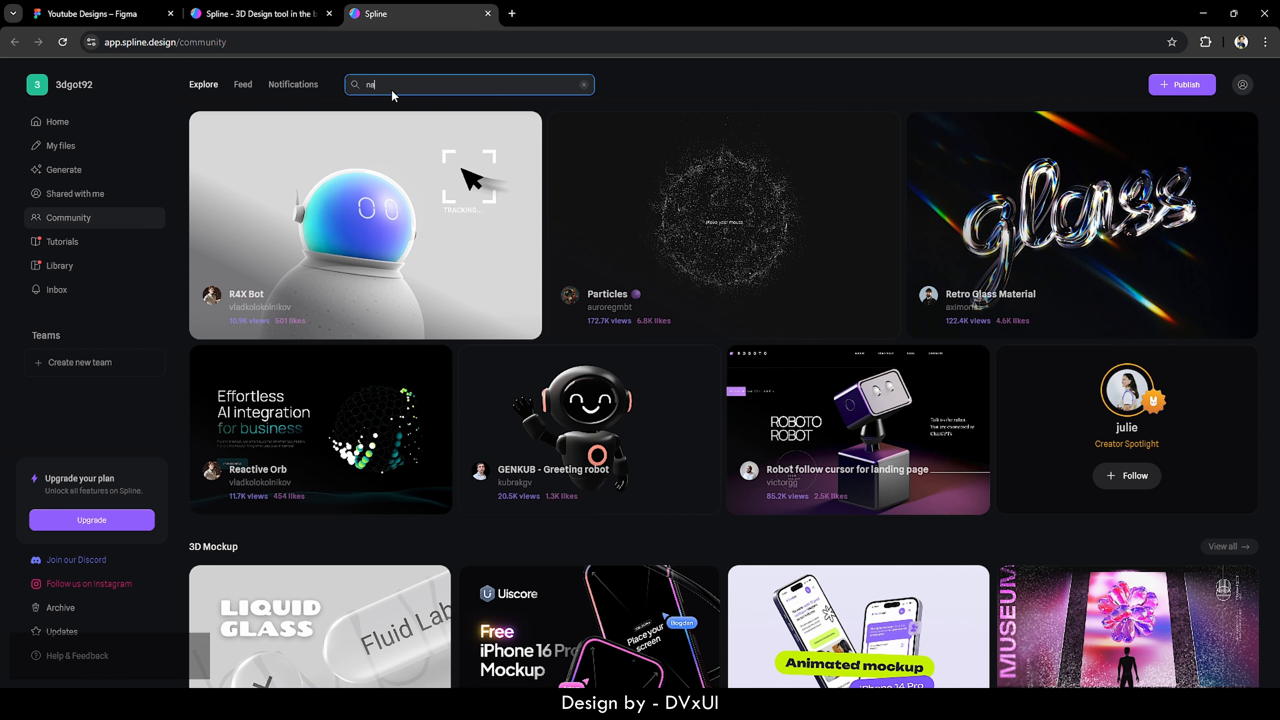
text(vigation)
key(Return)
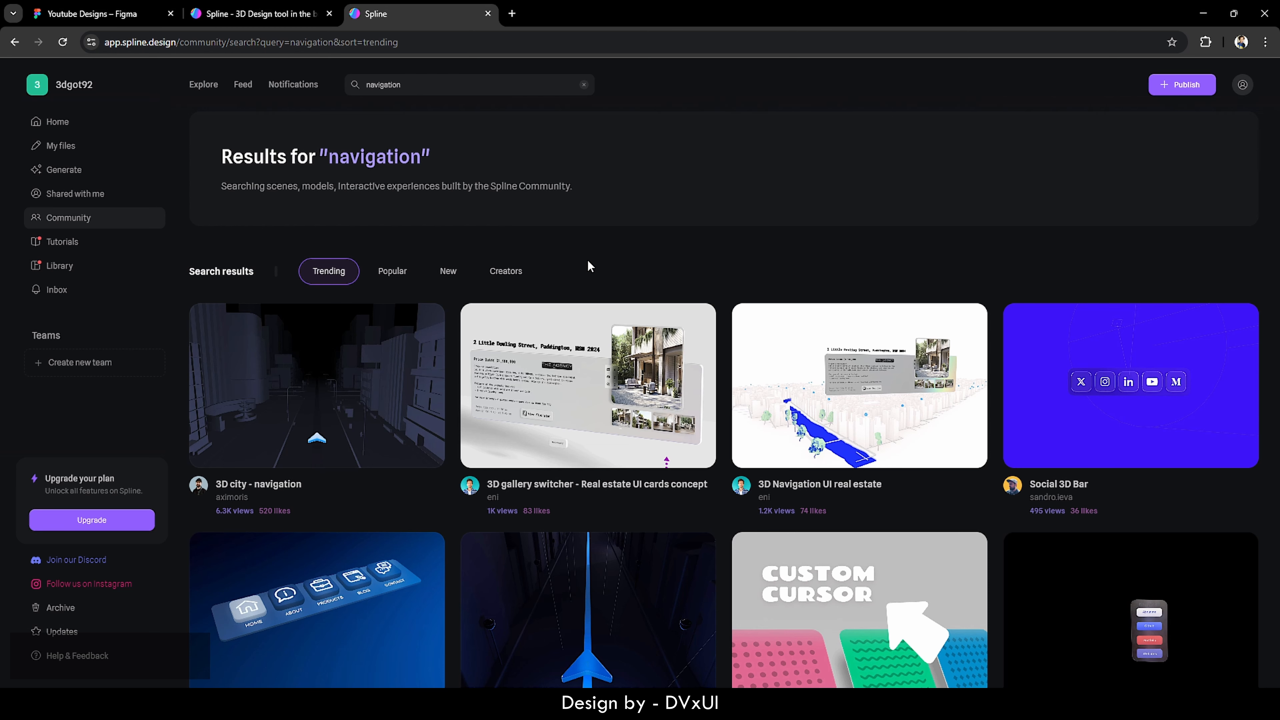
scroll(590, 267, down, 1)
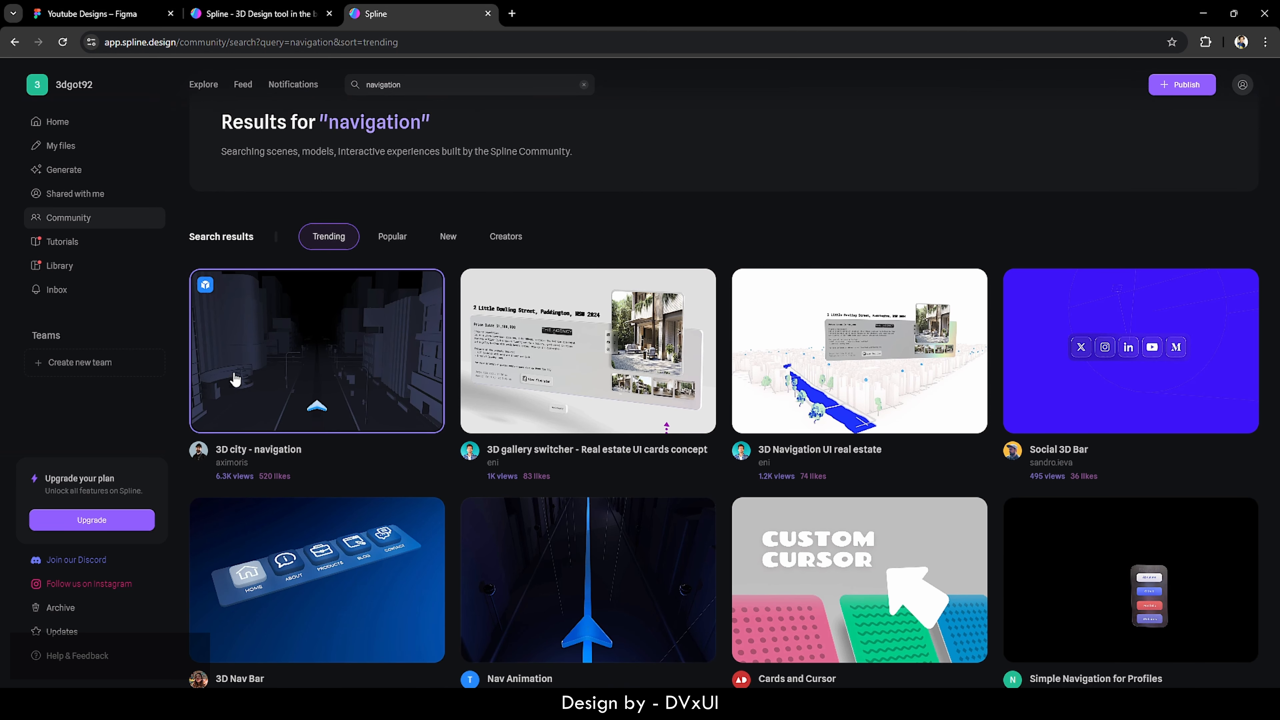
click(308, 374)
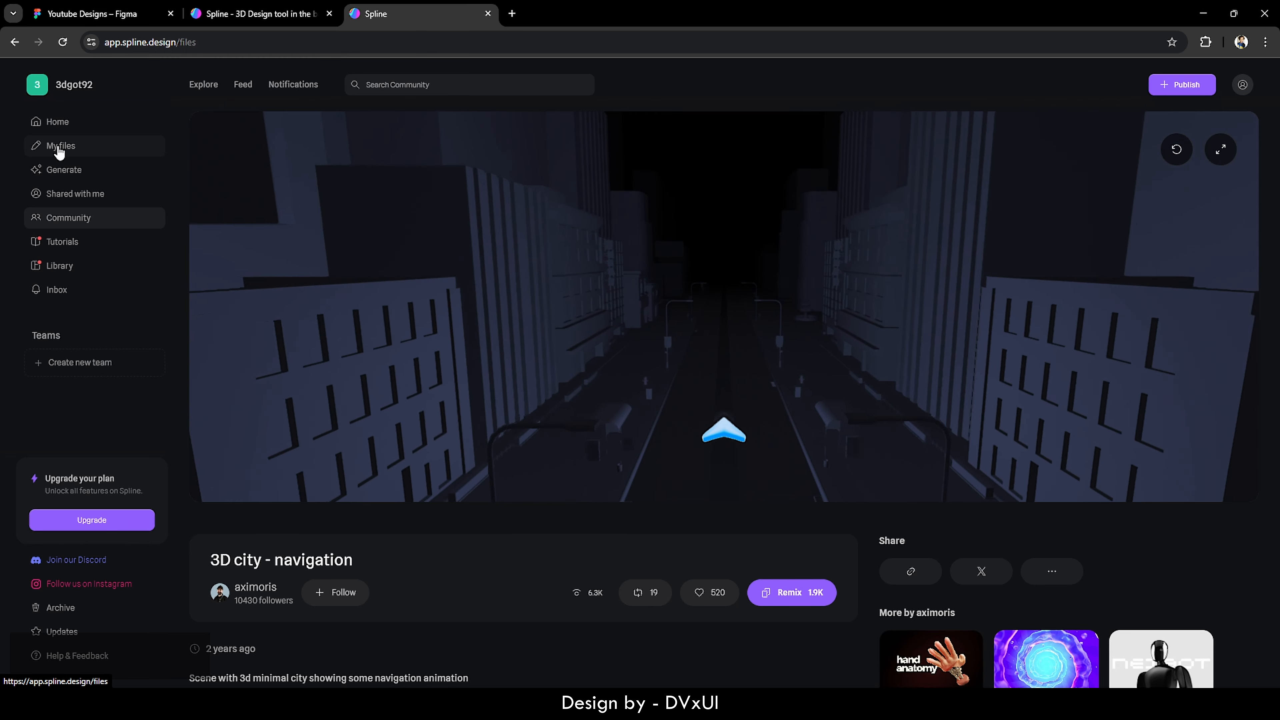
- Open the '3D city - navigation' file from My files in the Spline editor
click(57, 145)
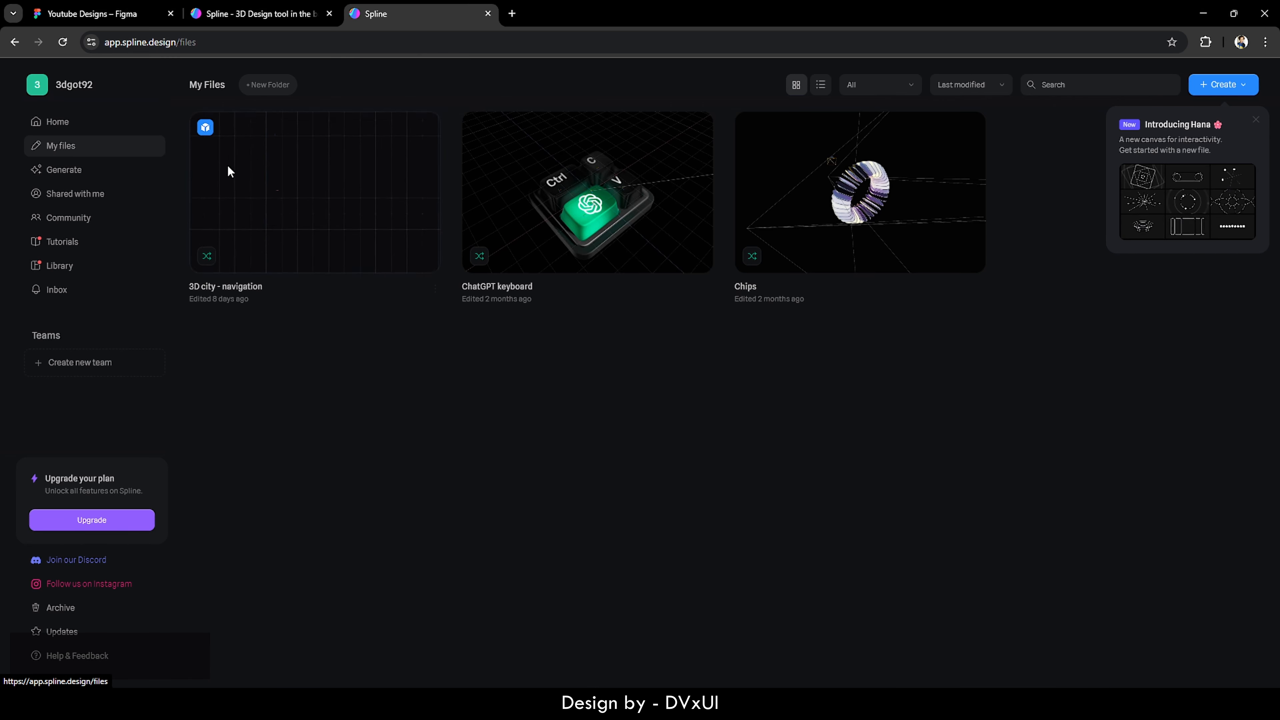
click(322, 211)
double_click(305, 174)
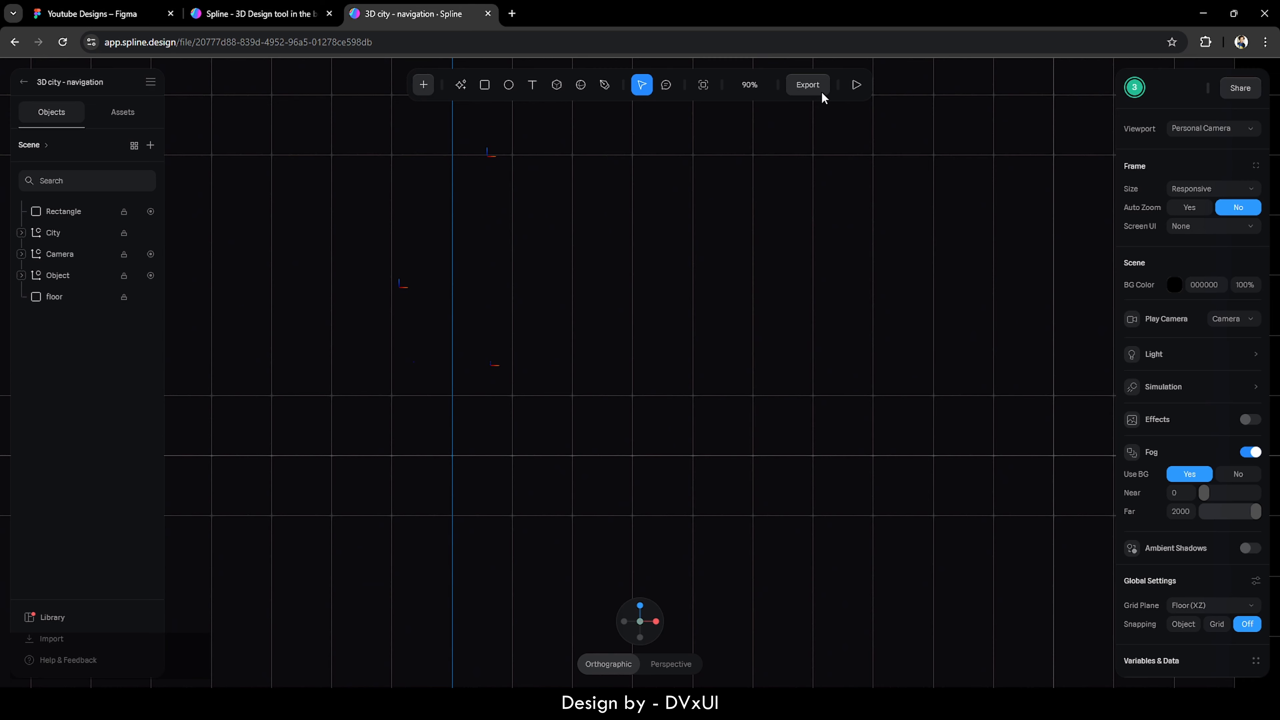
- Copy the scene's Public URL embed code from the Export options
click(808, 86)
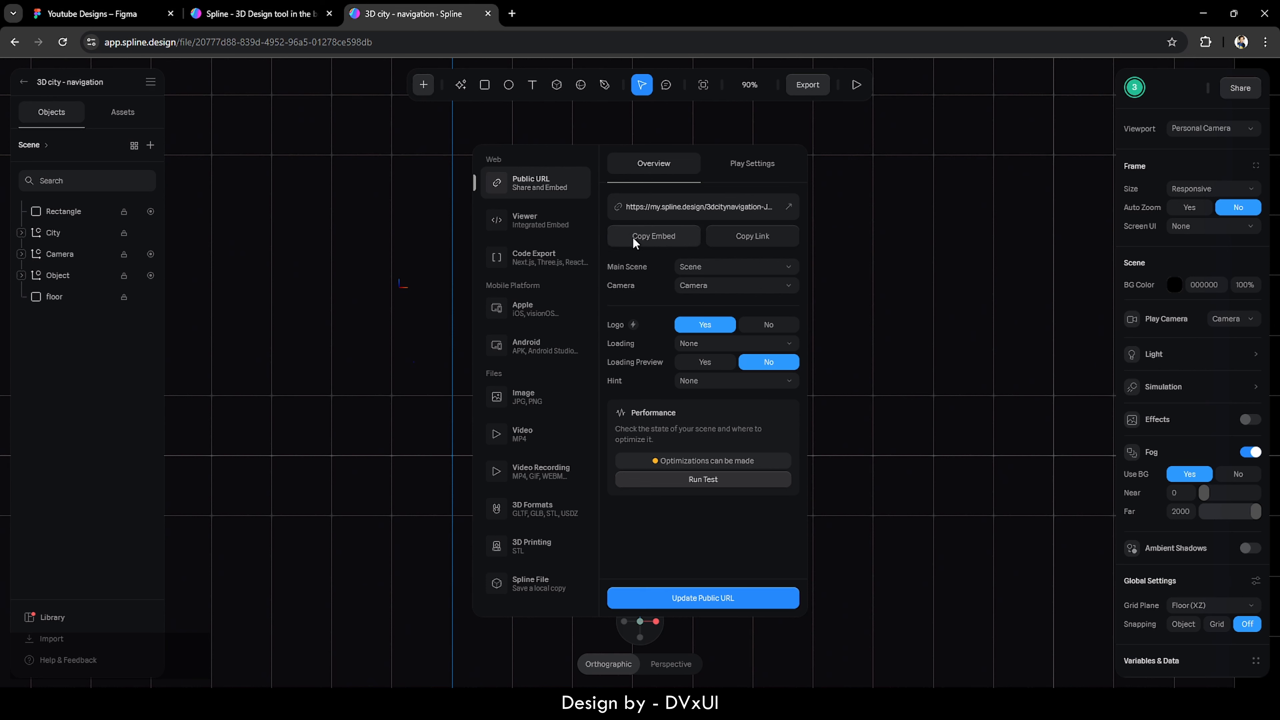
click(665, 236)
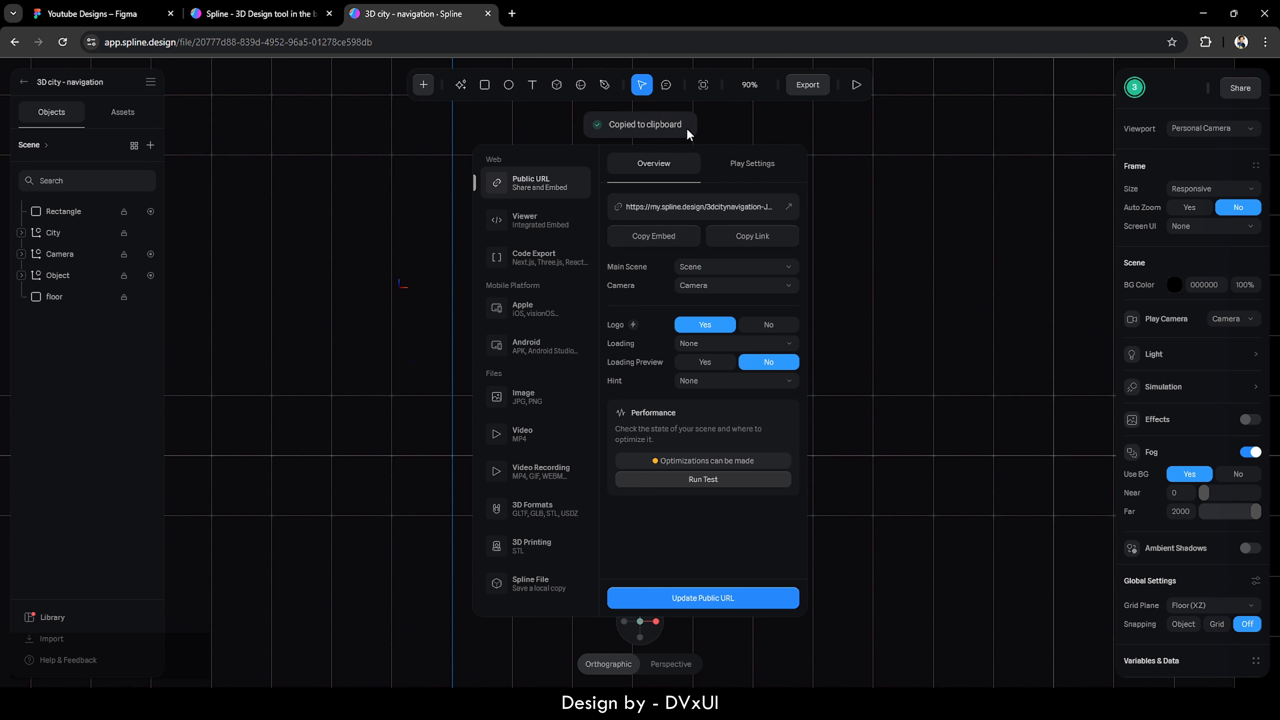
- Back in Figma, select the bg rectangle inside Desktop - 3
click(115, 6)
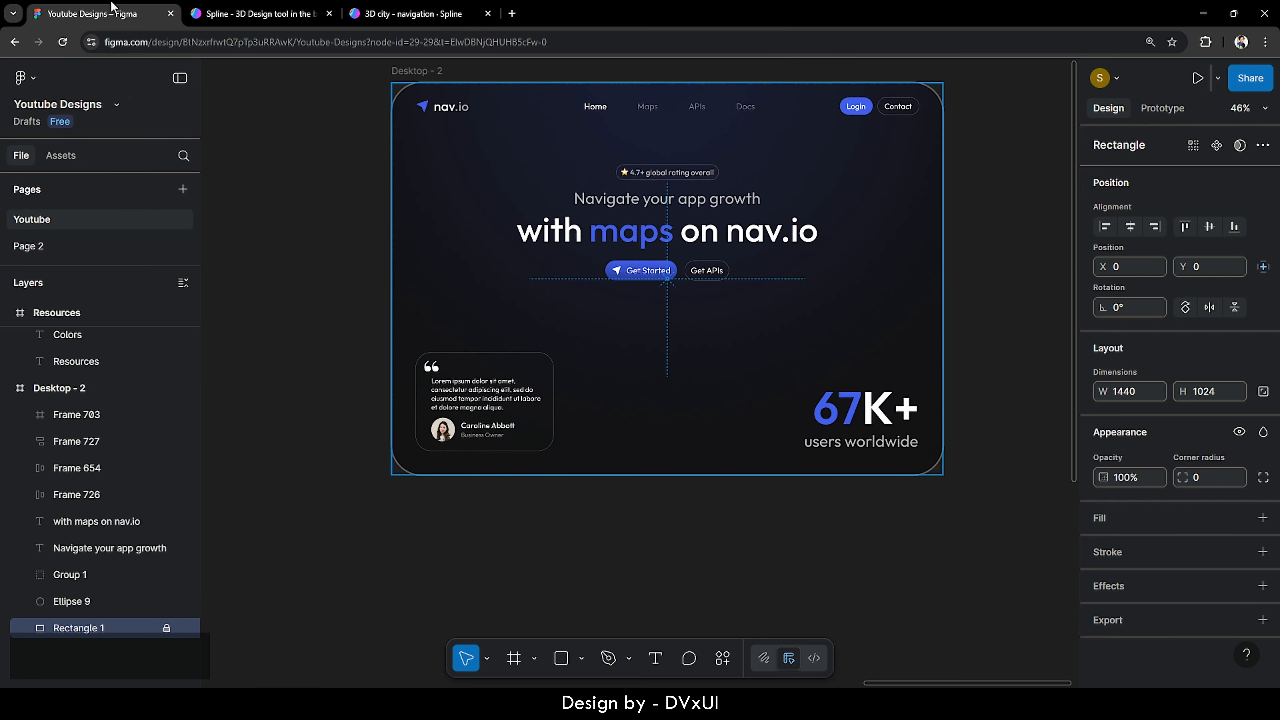
scroll(81, 527, down, 5)
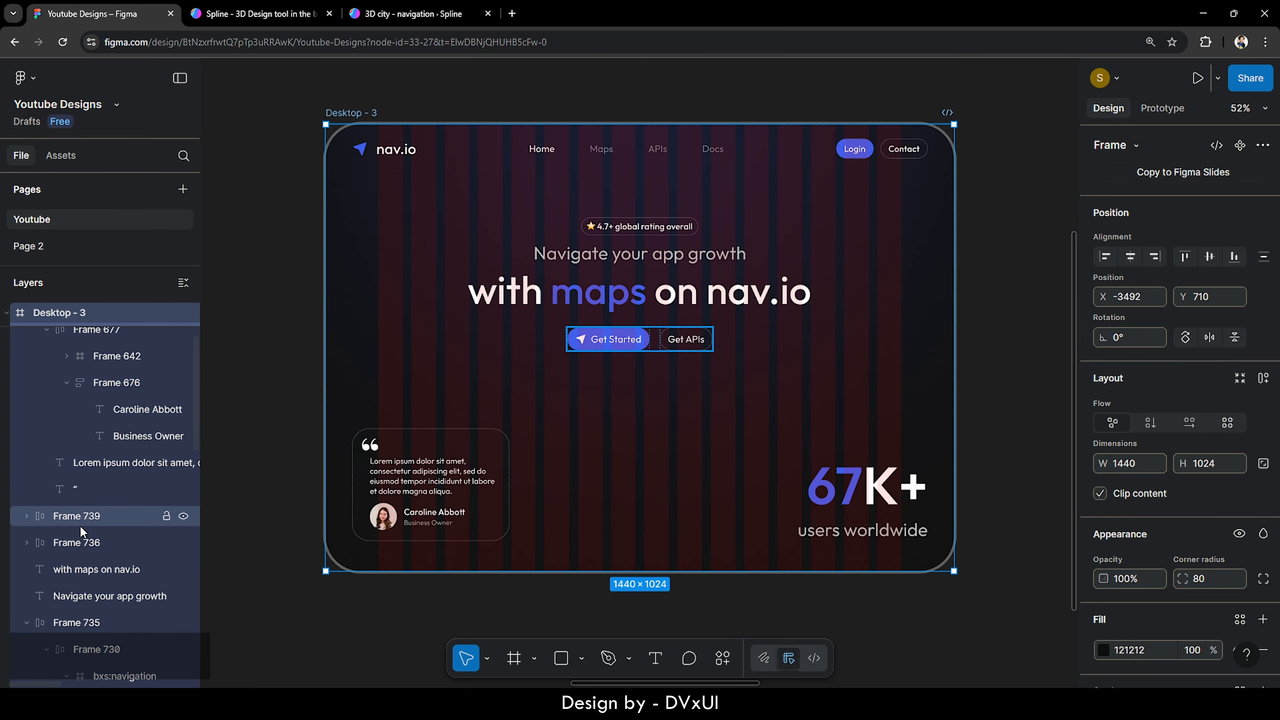
scroll(80, 525, down, 5)
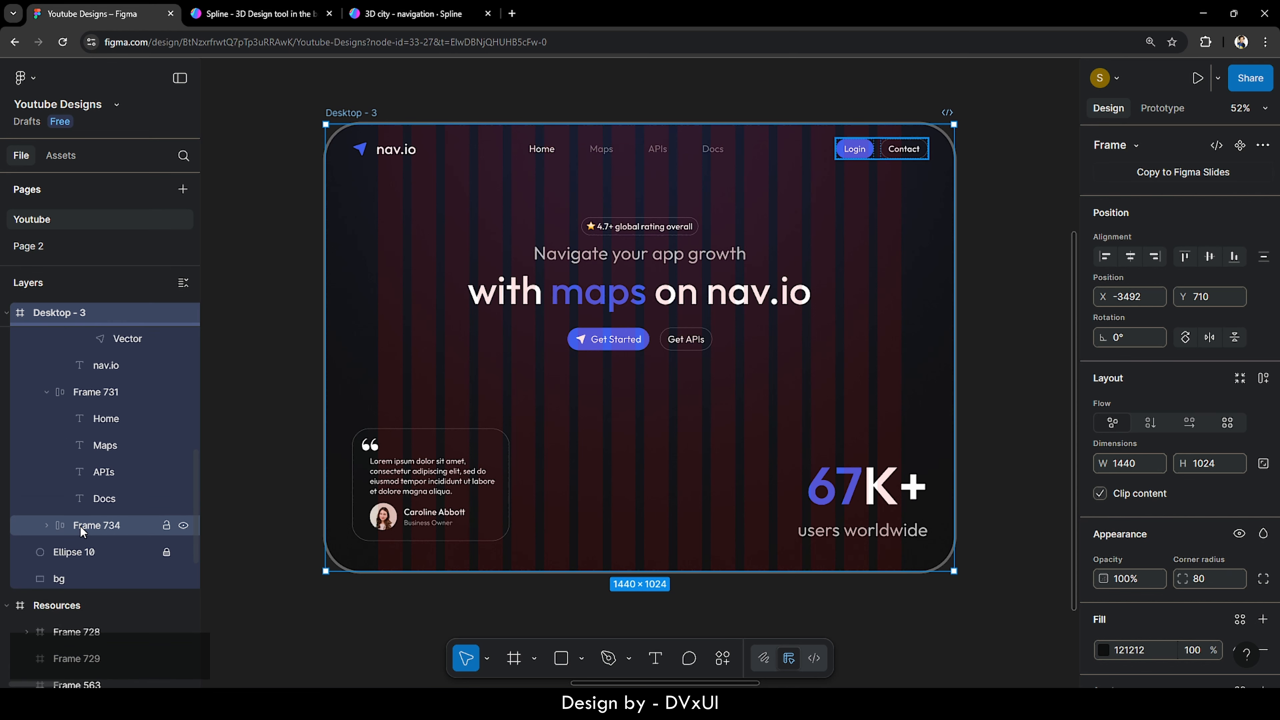
click(59, 560)
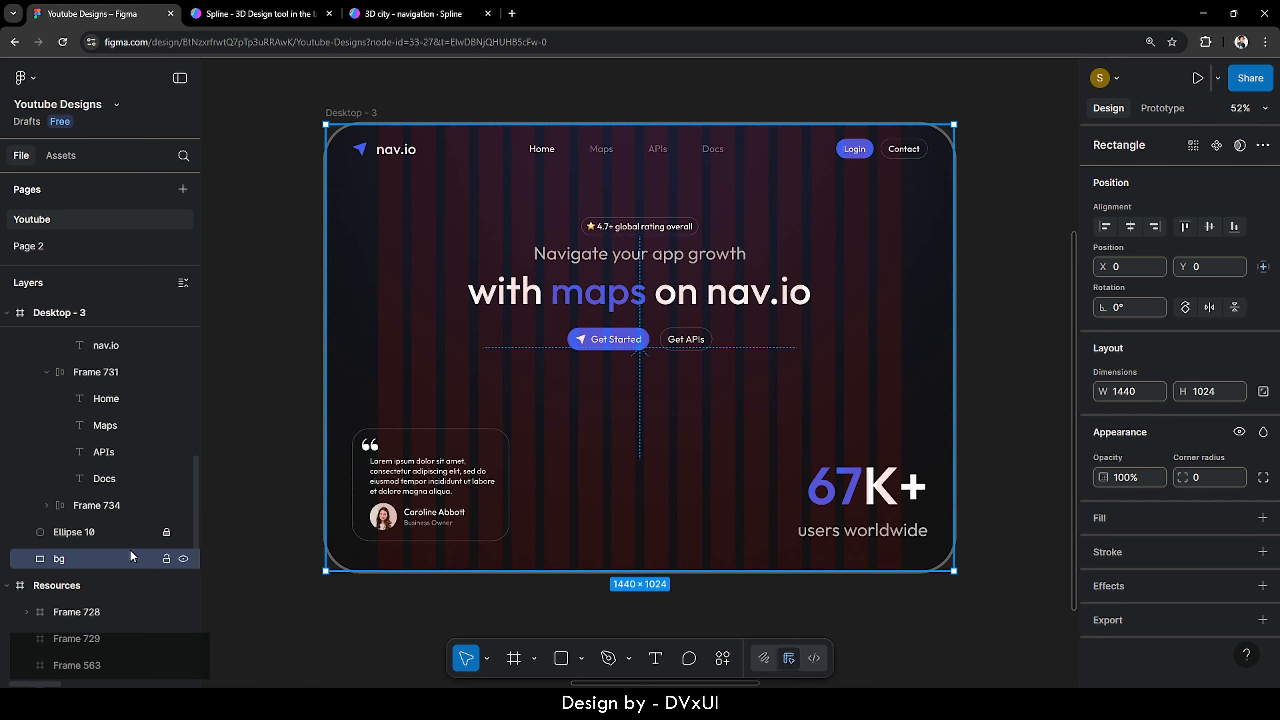
- Find the Anima plugin through the Plugins menu and run it on bg
right_click(580, 441)
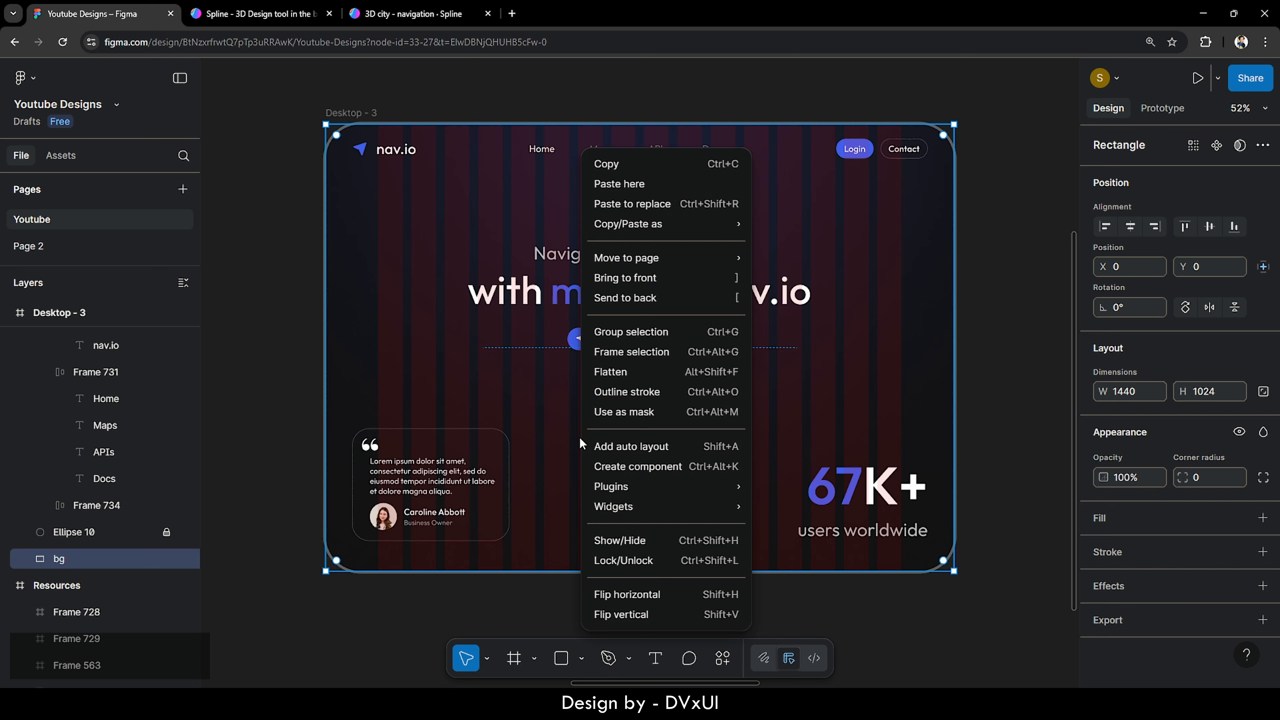
mouse_move(618, 485)
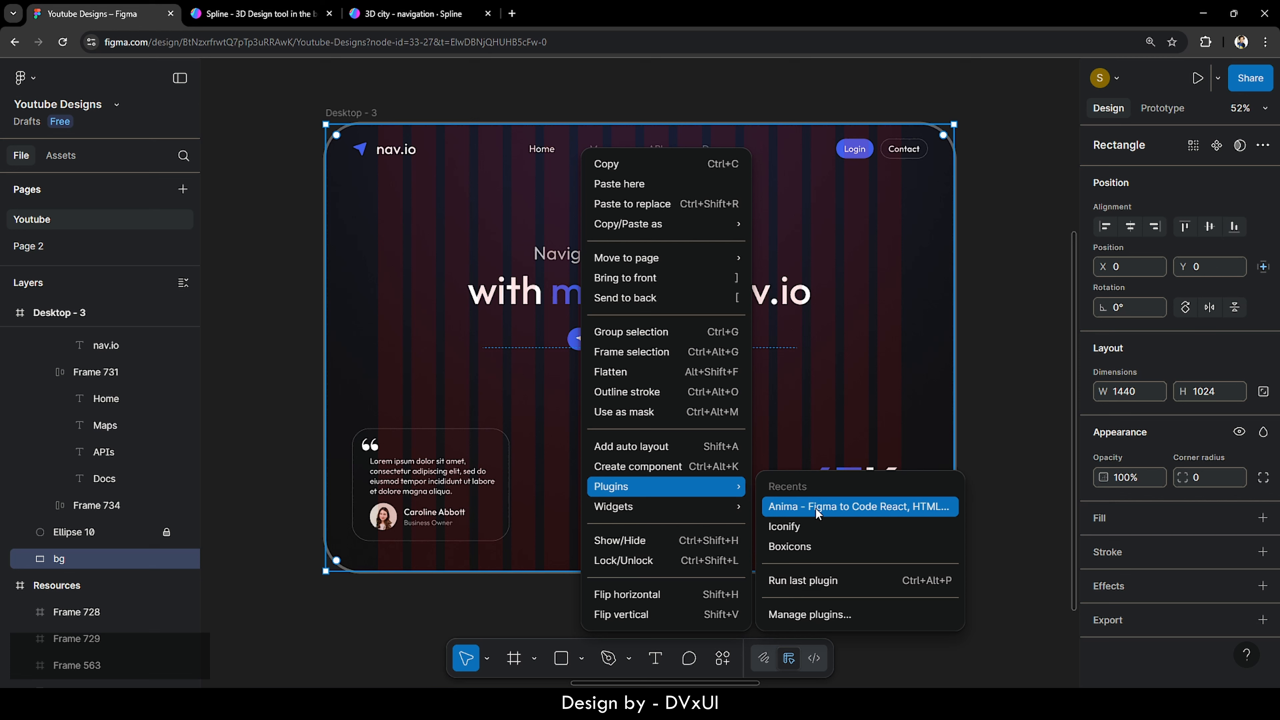
click(790, 616)
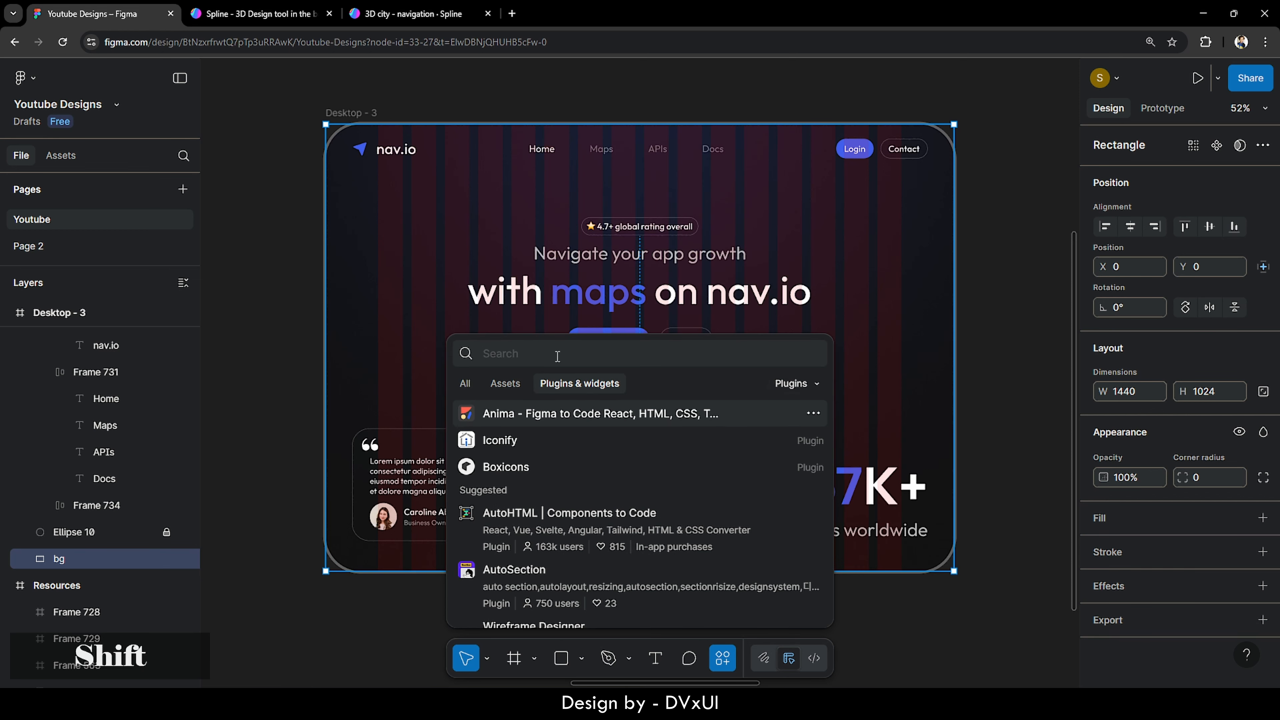
text(Anima)
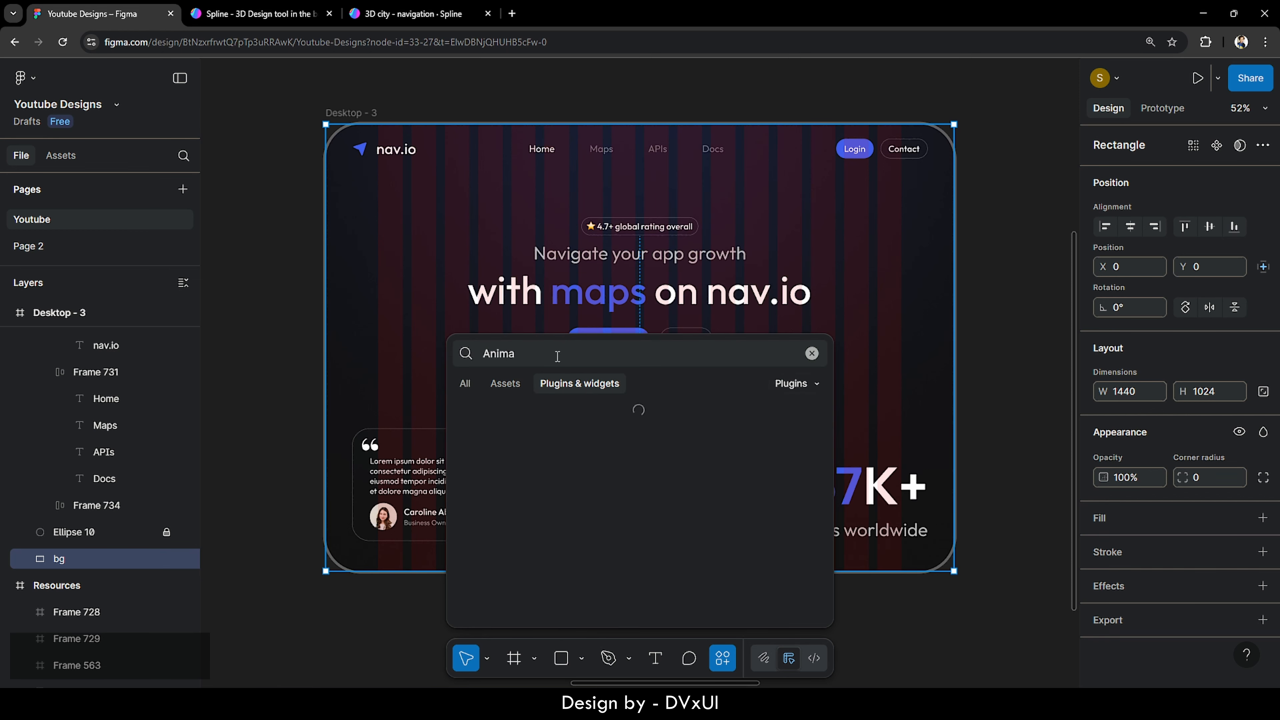
click(813, 413)
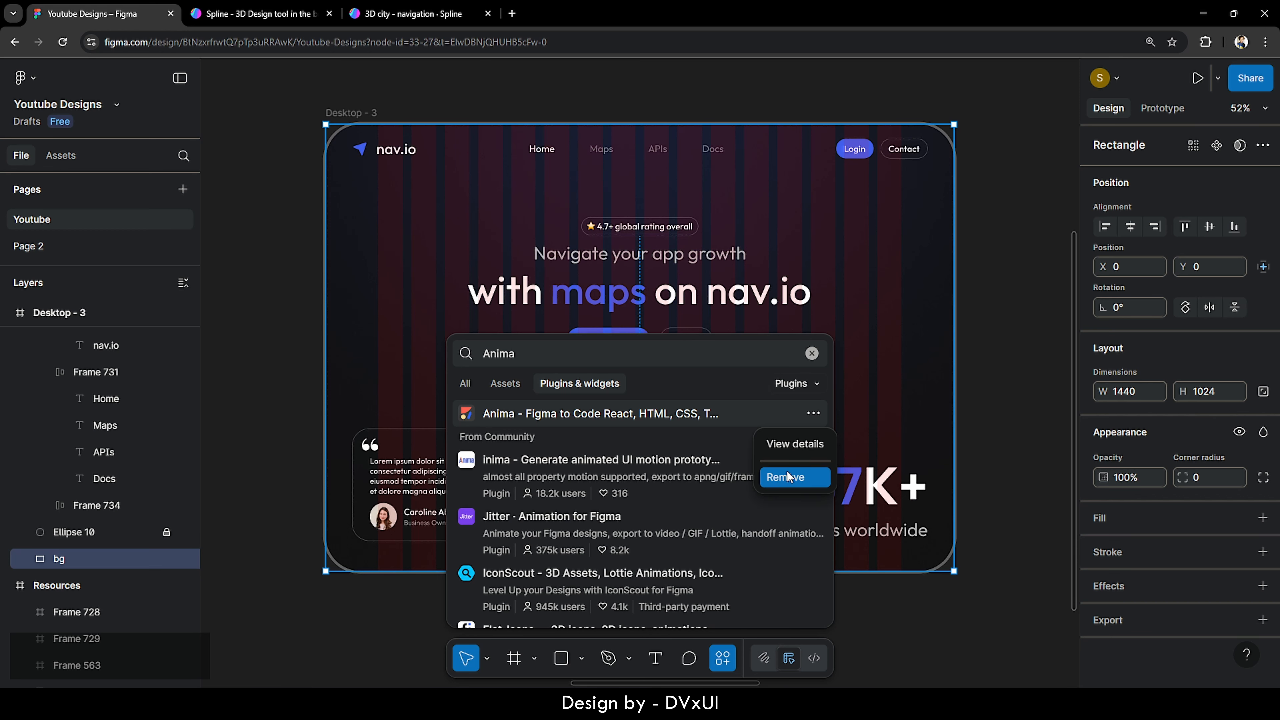
click(787, 445)
click(800, 614)
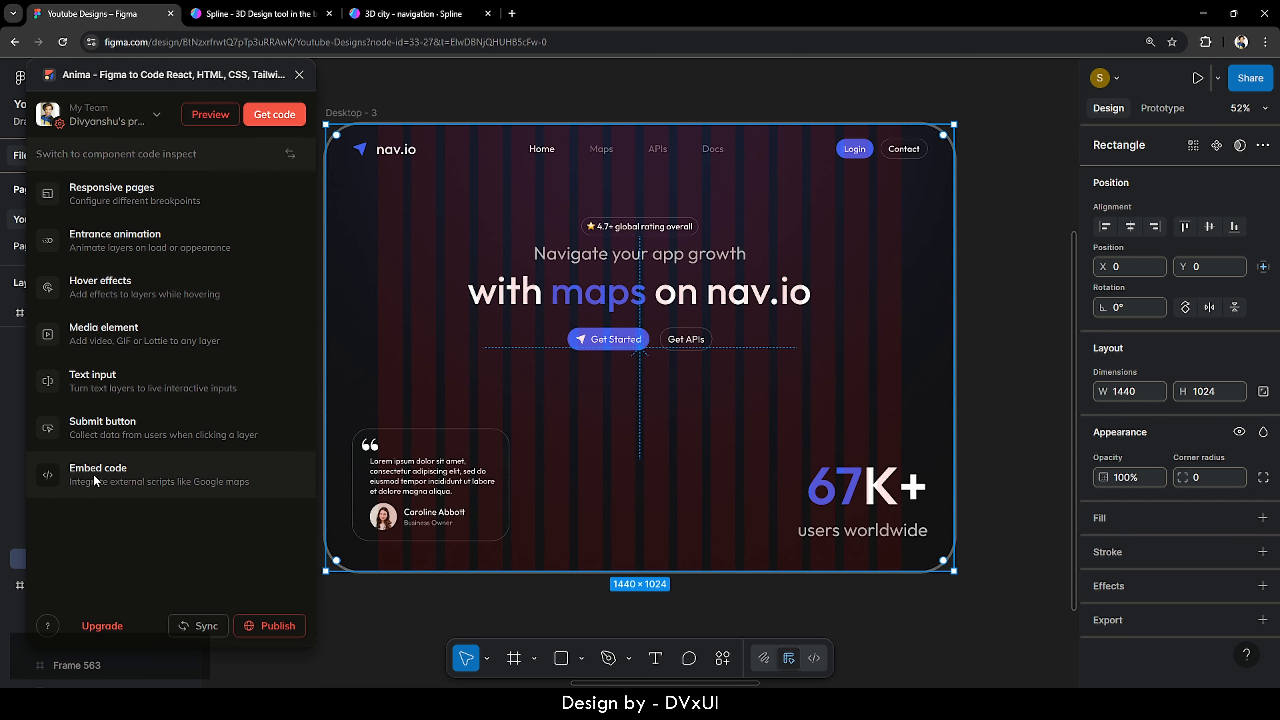
- Paste the Spline iframe into Anima's Embed code for bg and save it
click(116, 477)
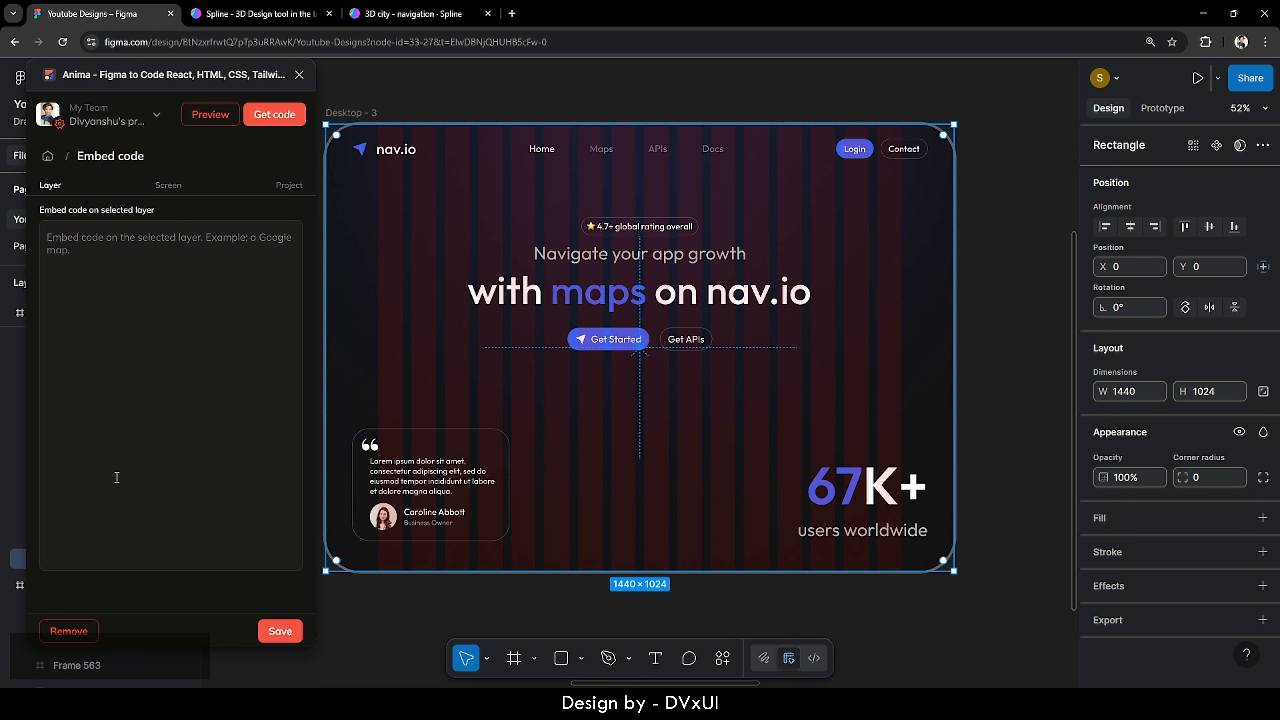
click(74, 240)
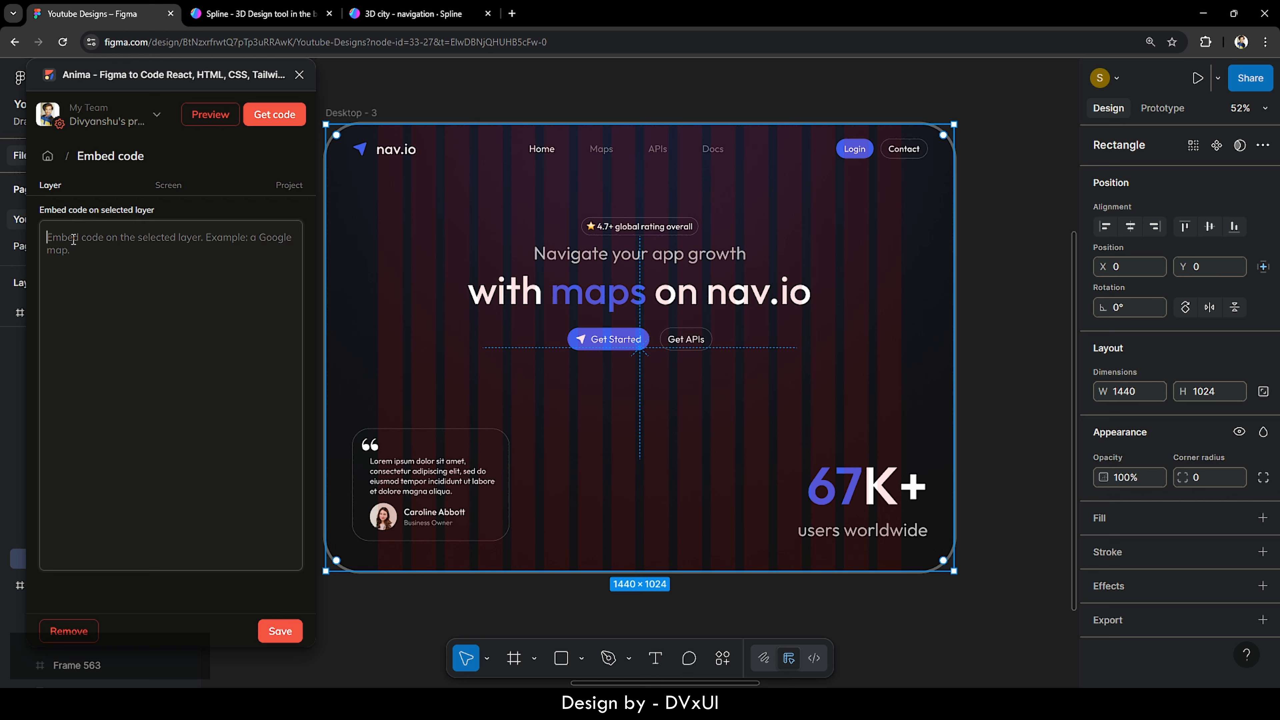
key(ctrl+v)
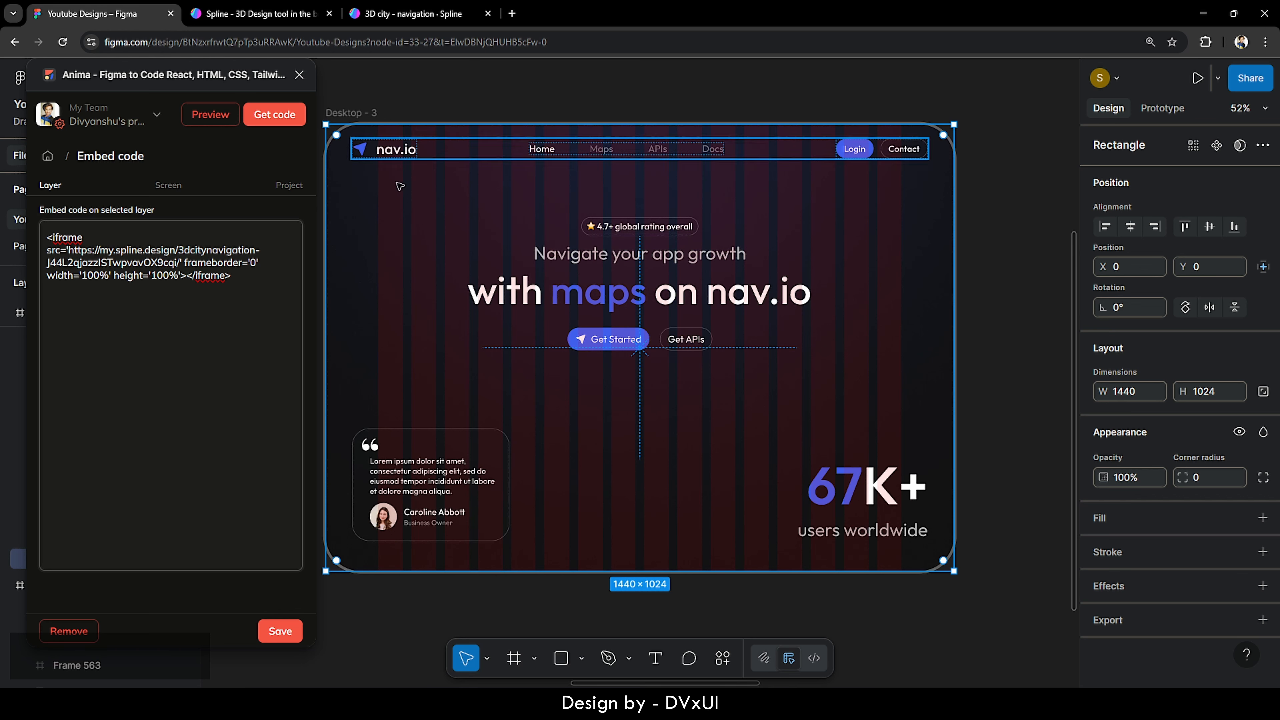
click(262, 275)
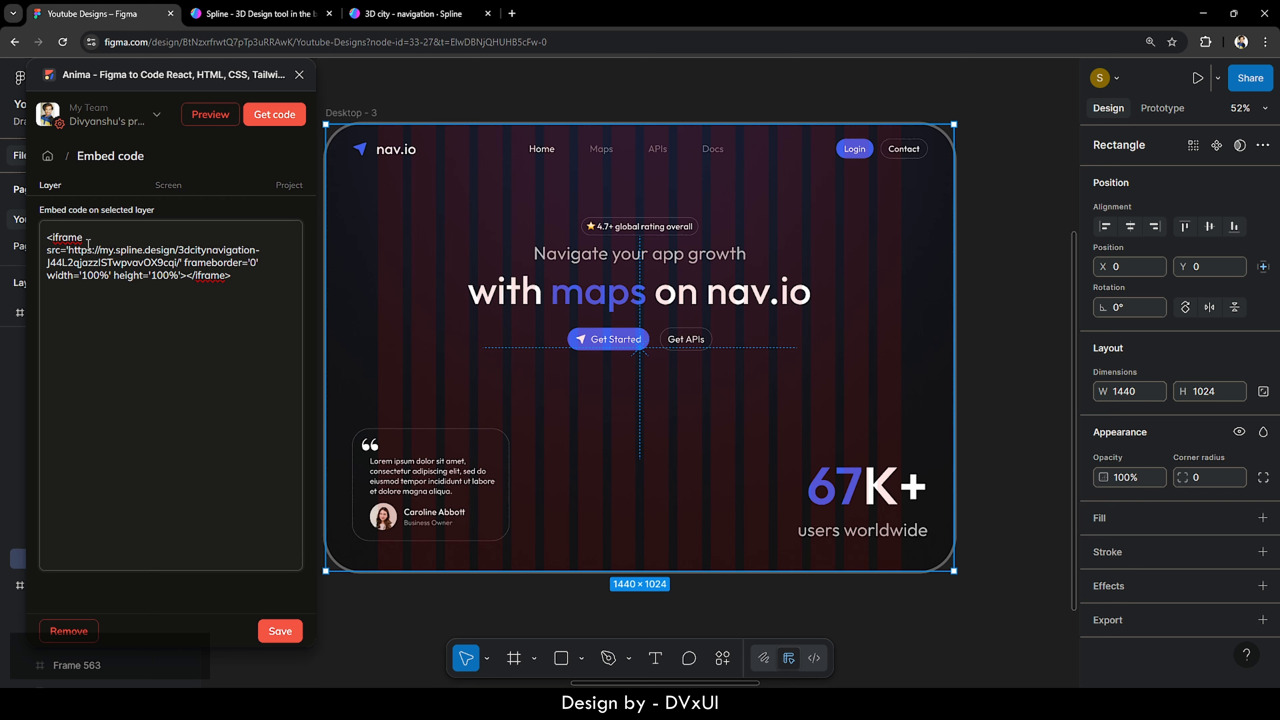
click(280, 631)
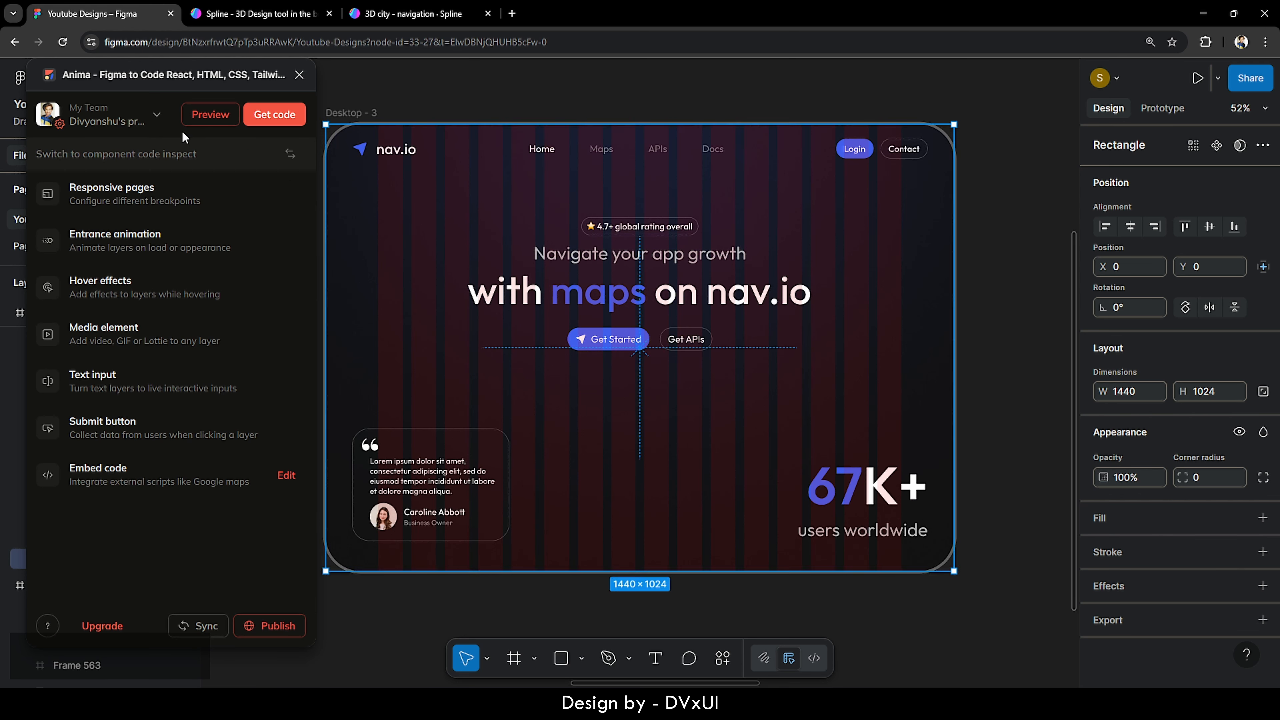
- Preview the hero with the live 3D city, zoomed to Fit to screen
click(214, 116)
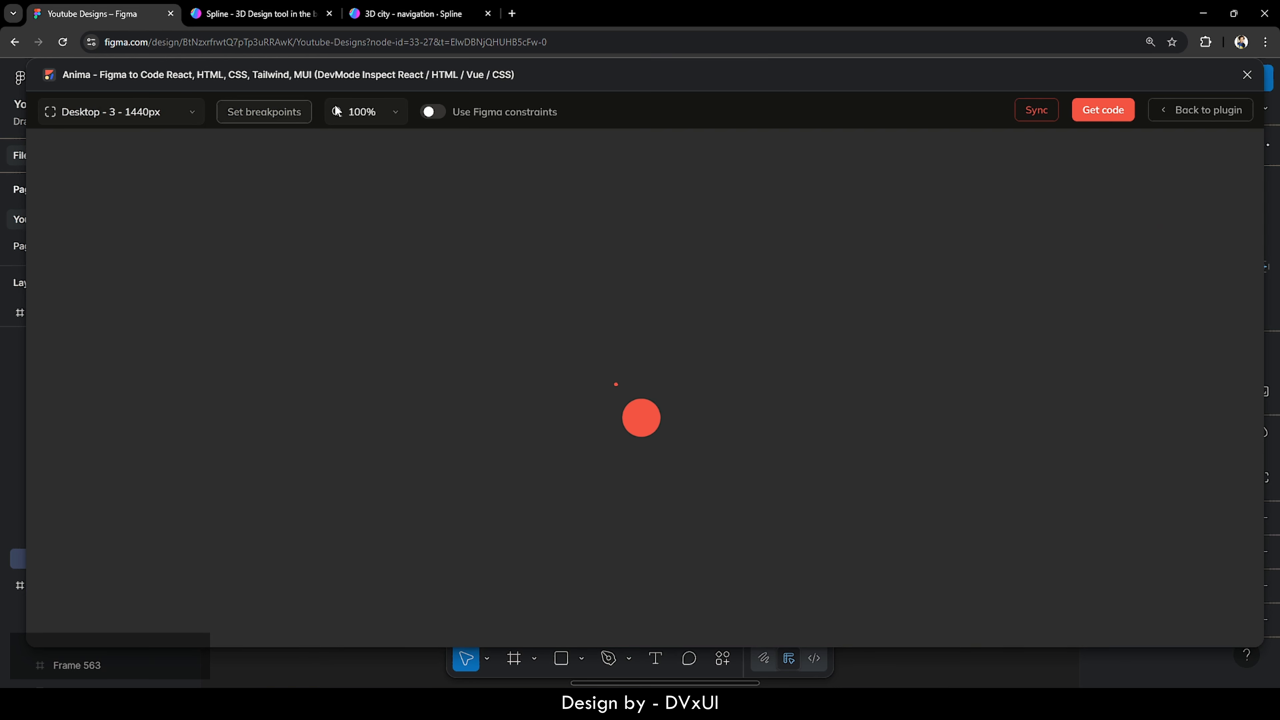
click(336, 110)
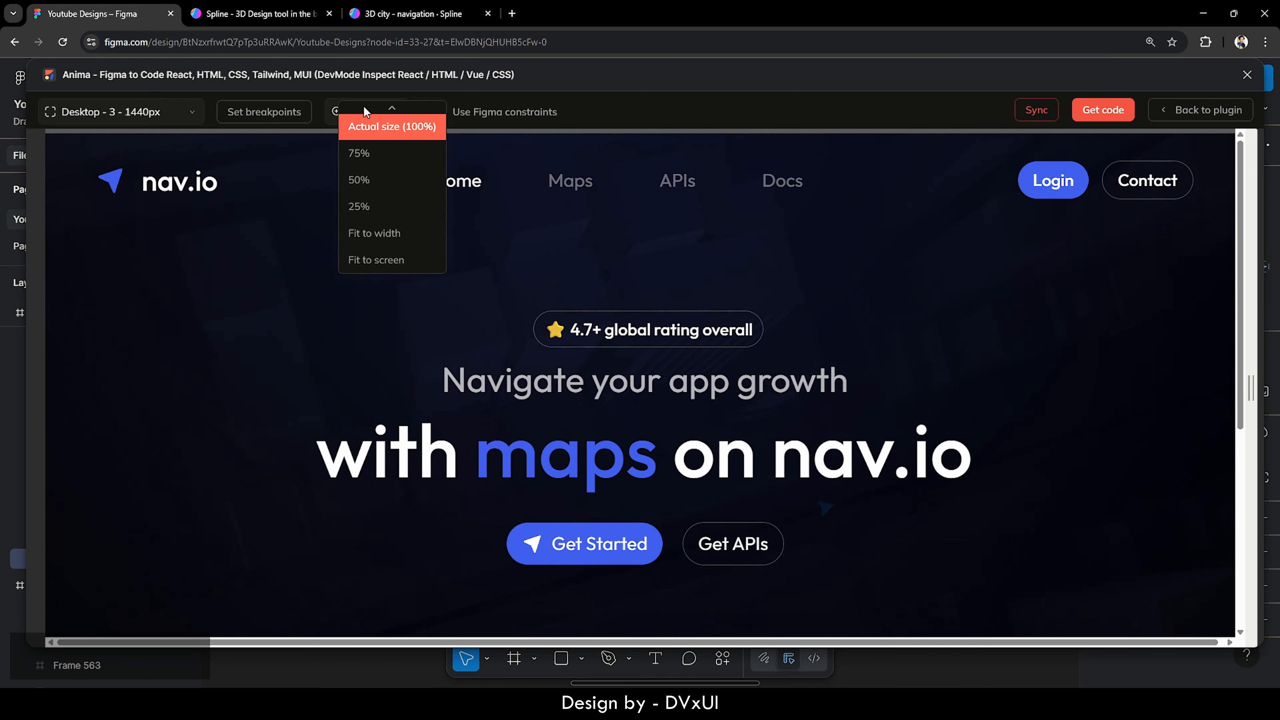
click(376, 253)
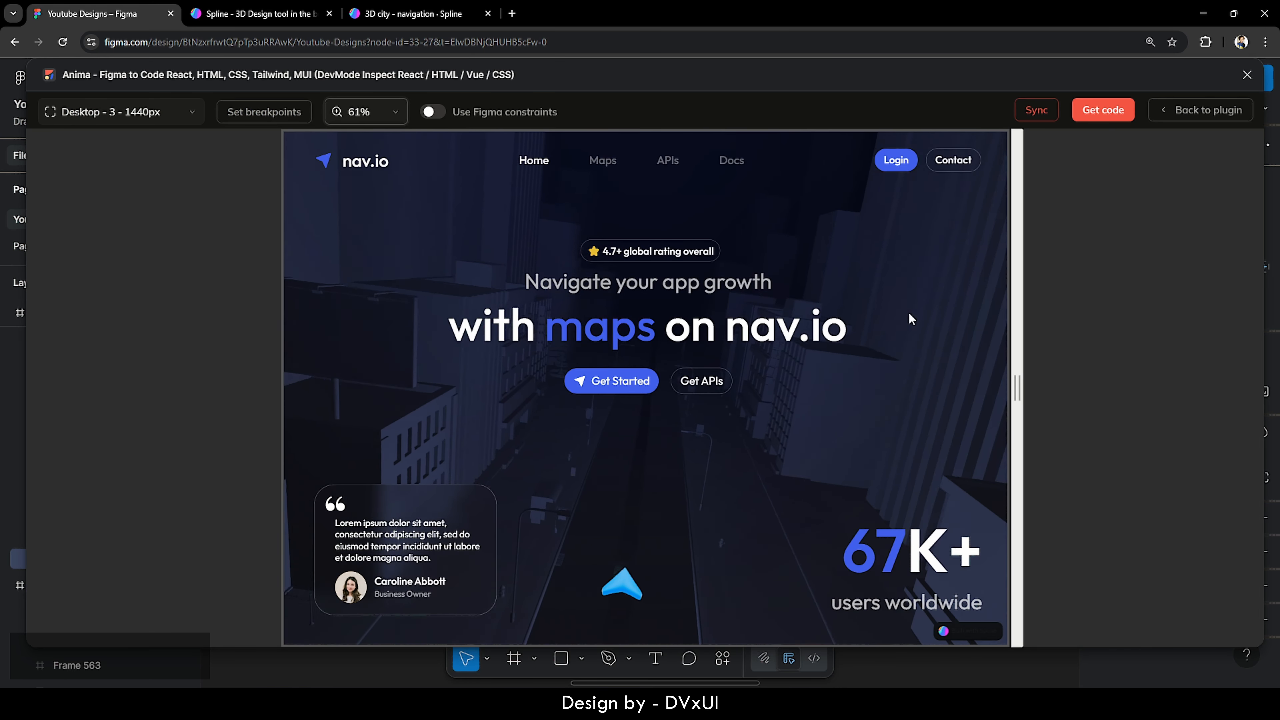